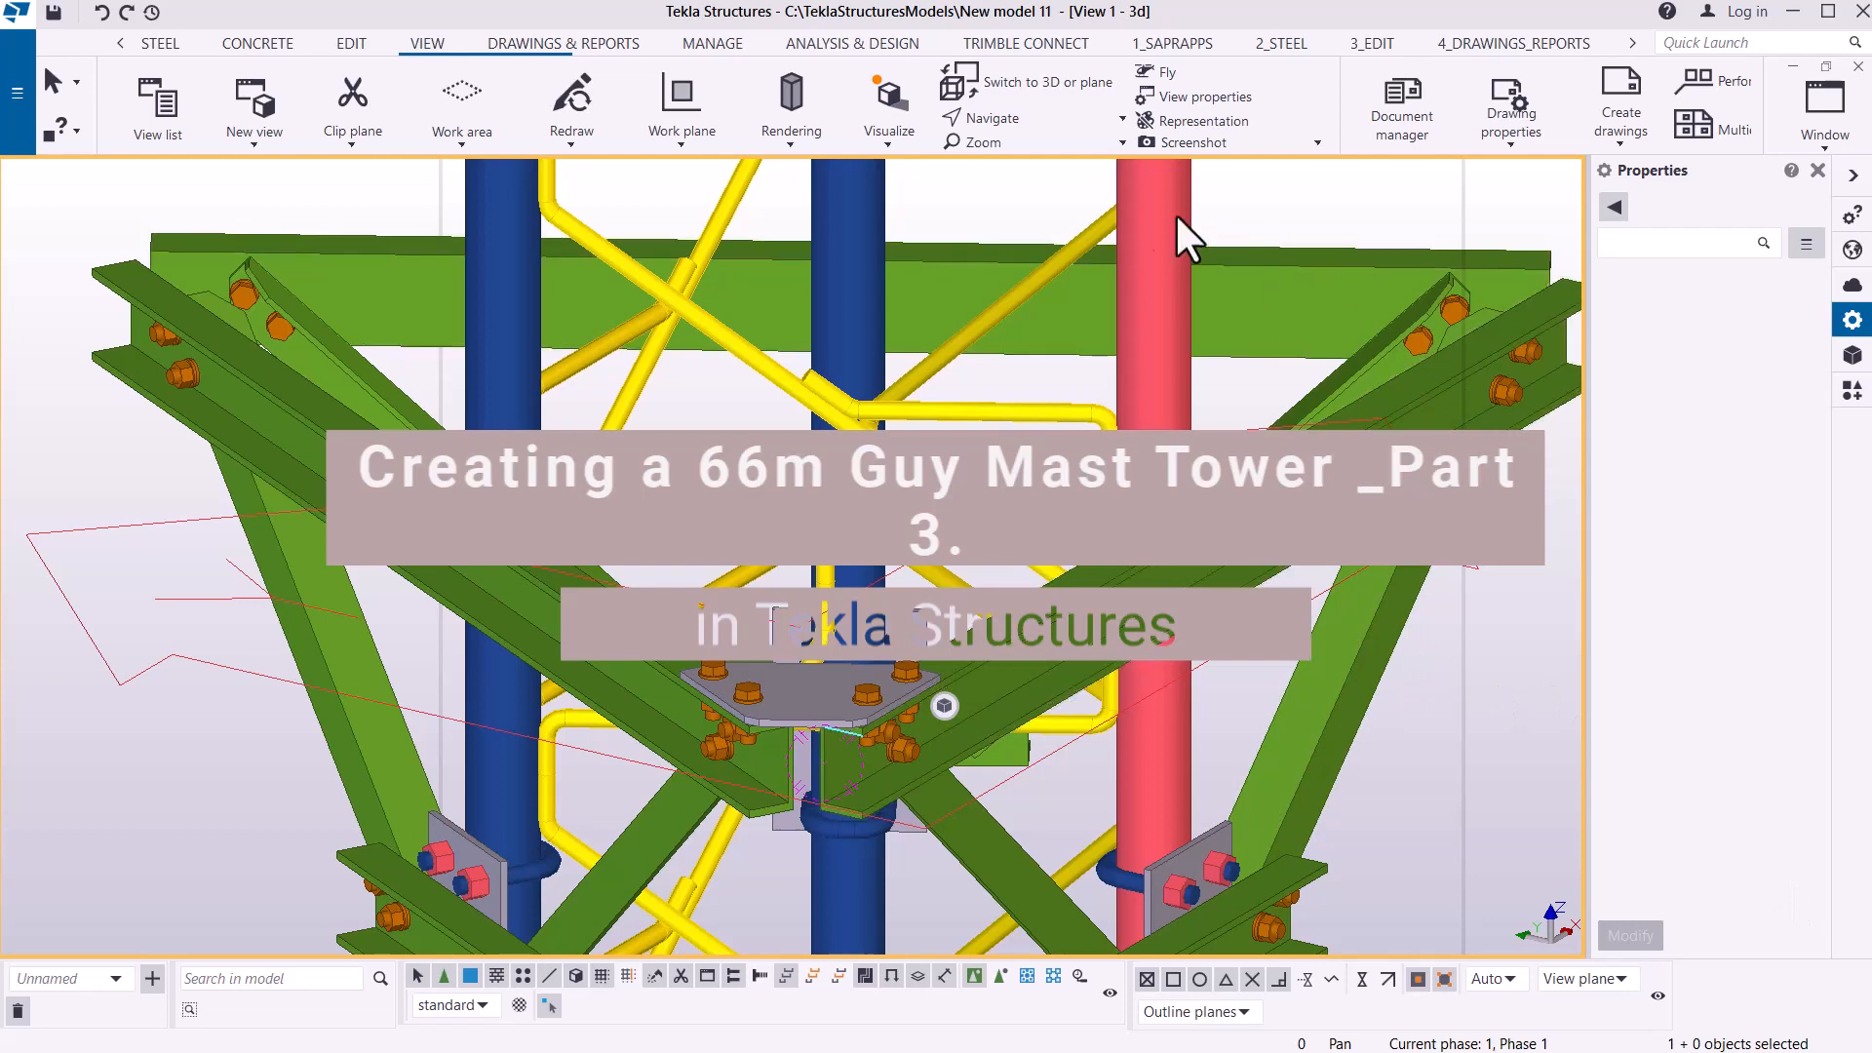
- Examine the anti-torsion frame in 3D, and check its fixture levels on the mast elevation drawing in Nitro Pro
click(1014, 121)
click(1020, 158)
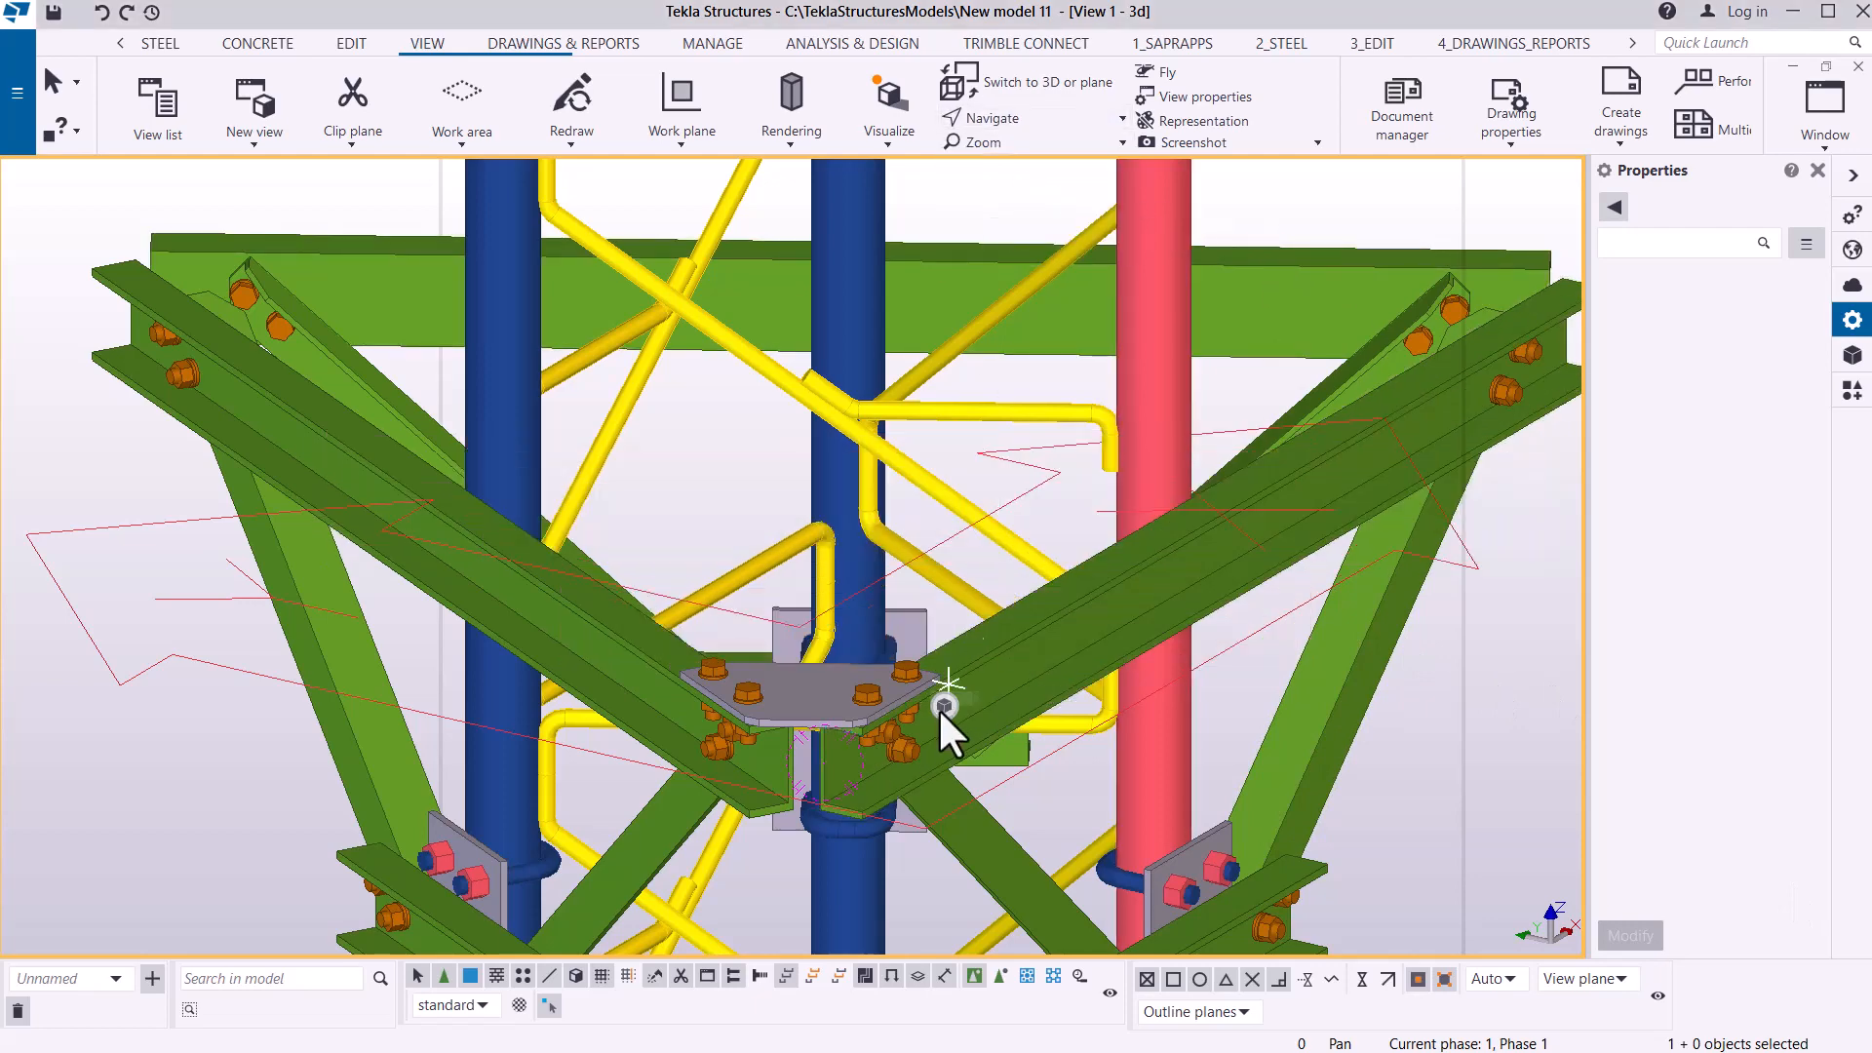
drag(946, 687, 1049, 777)
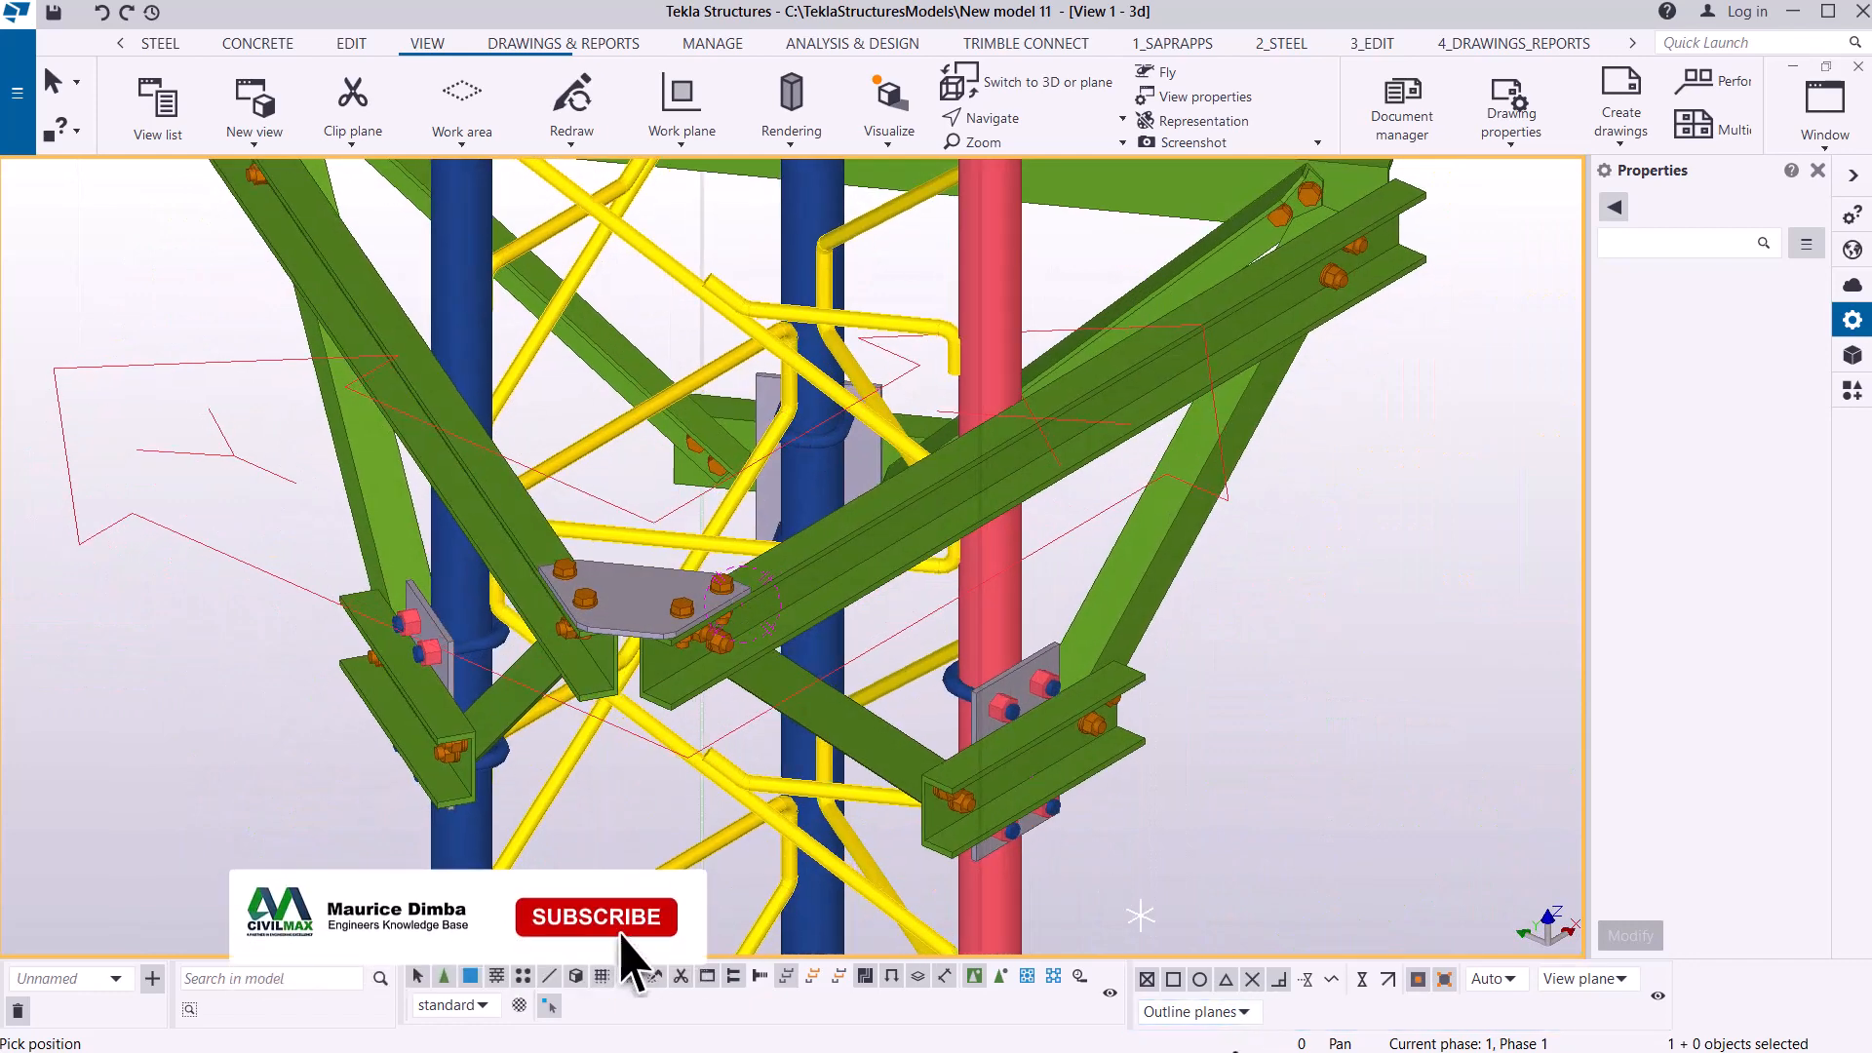
key(super)
click(1234, 1032)
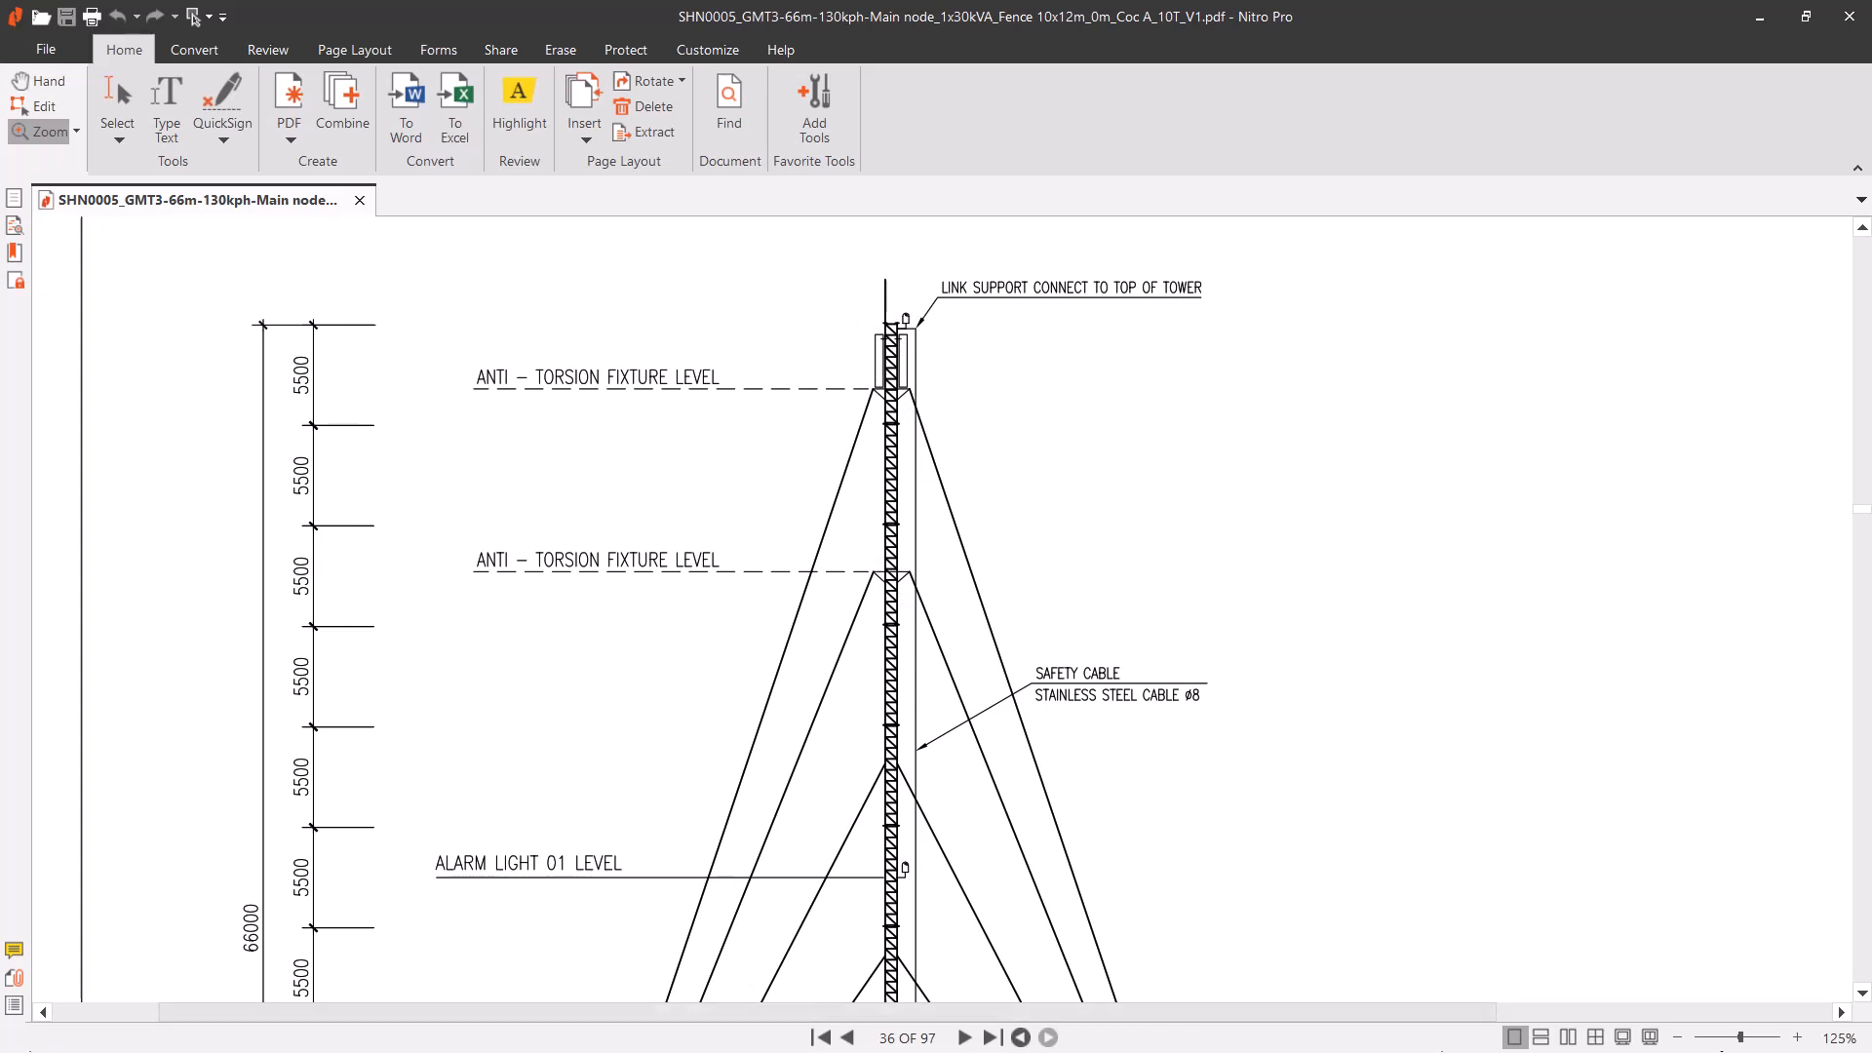
- Switch back to Tekla Structures and delete the long horizontal channels along the top of the anti-torsion frame
key(super)
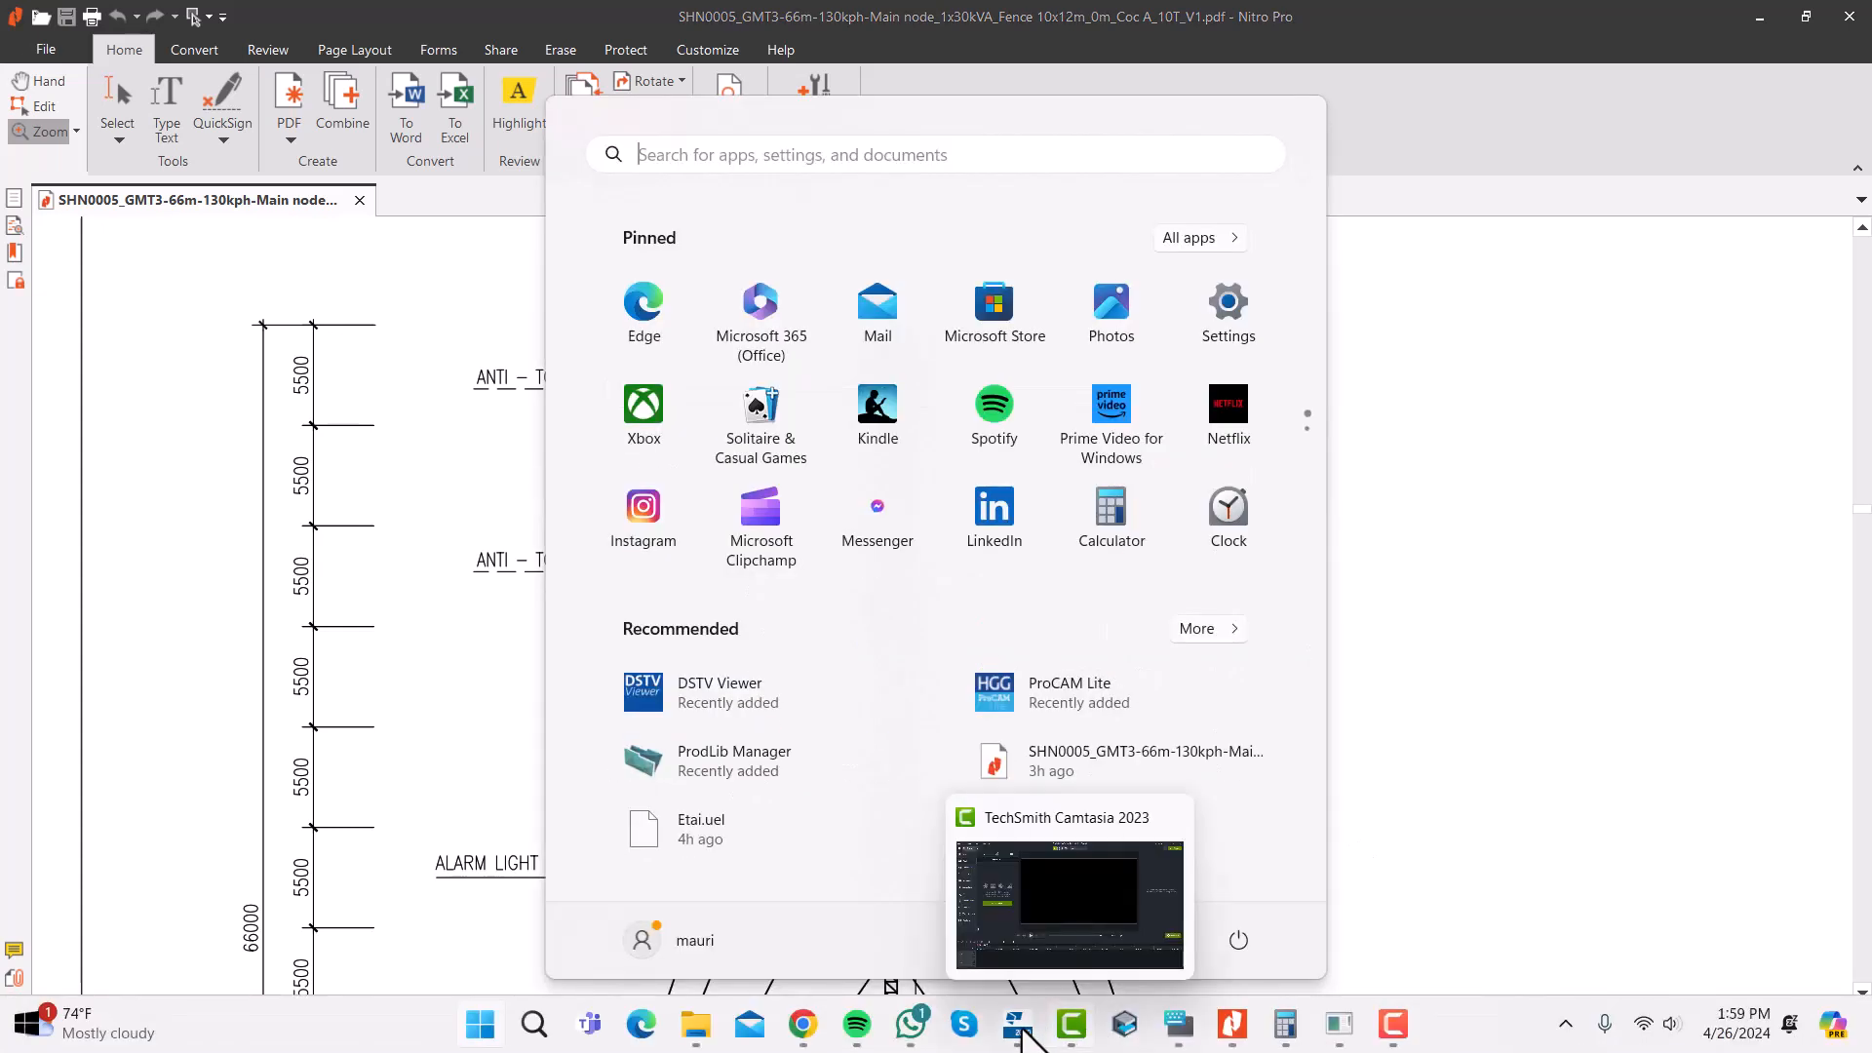
click(1071, 1025)
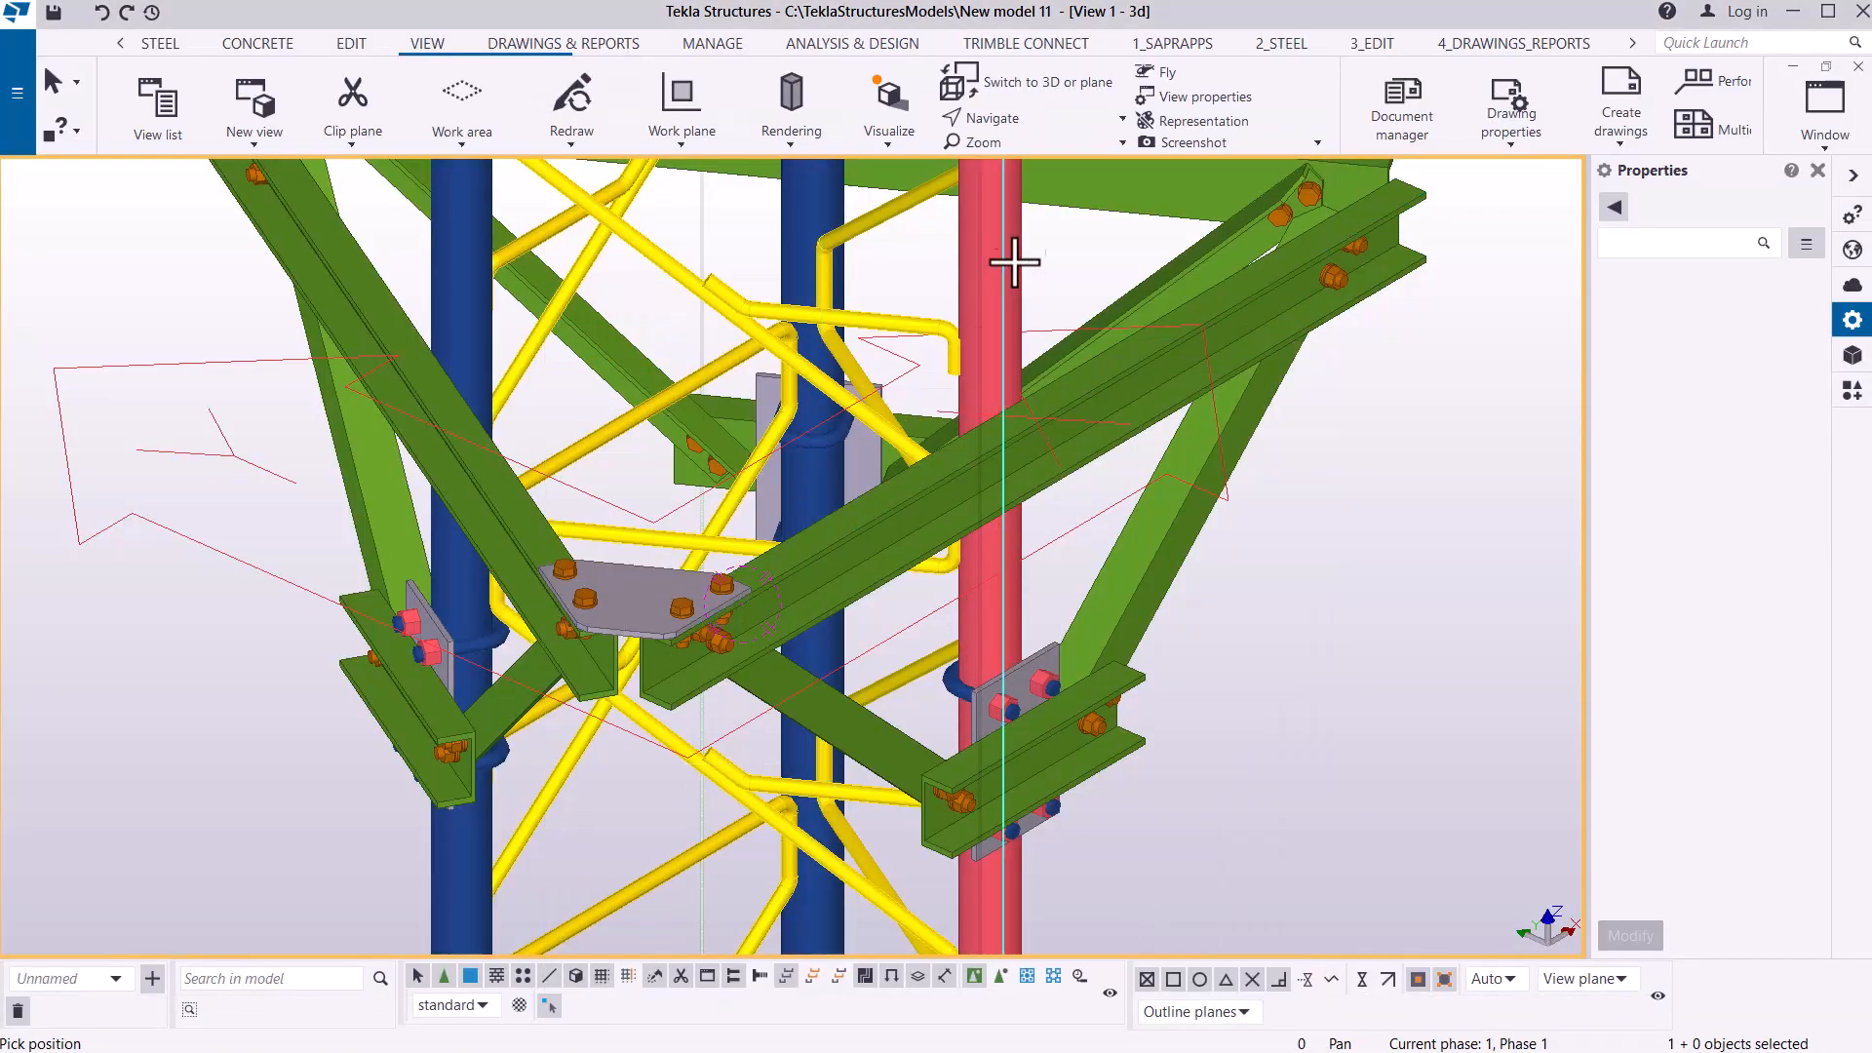
click(1020, 117)
click(1026, 146)
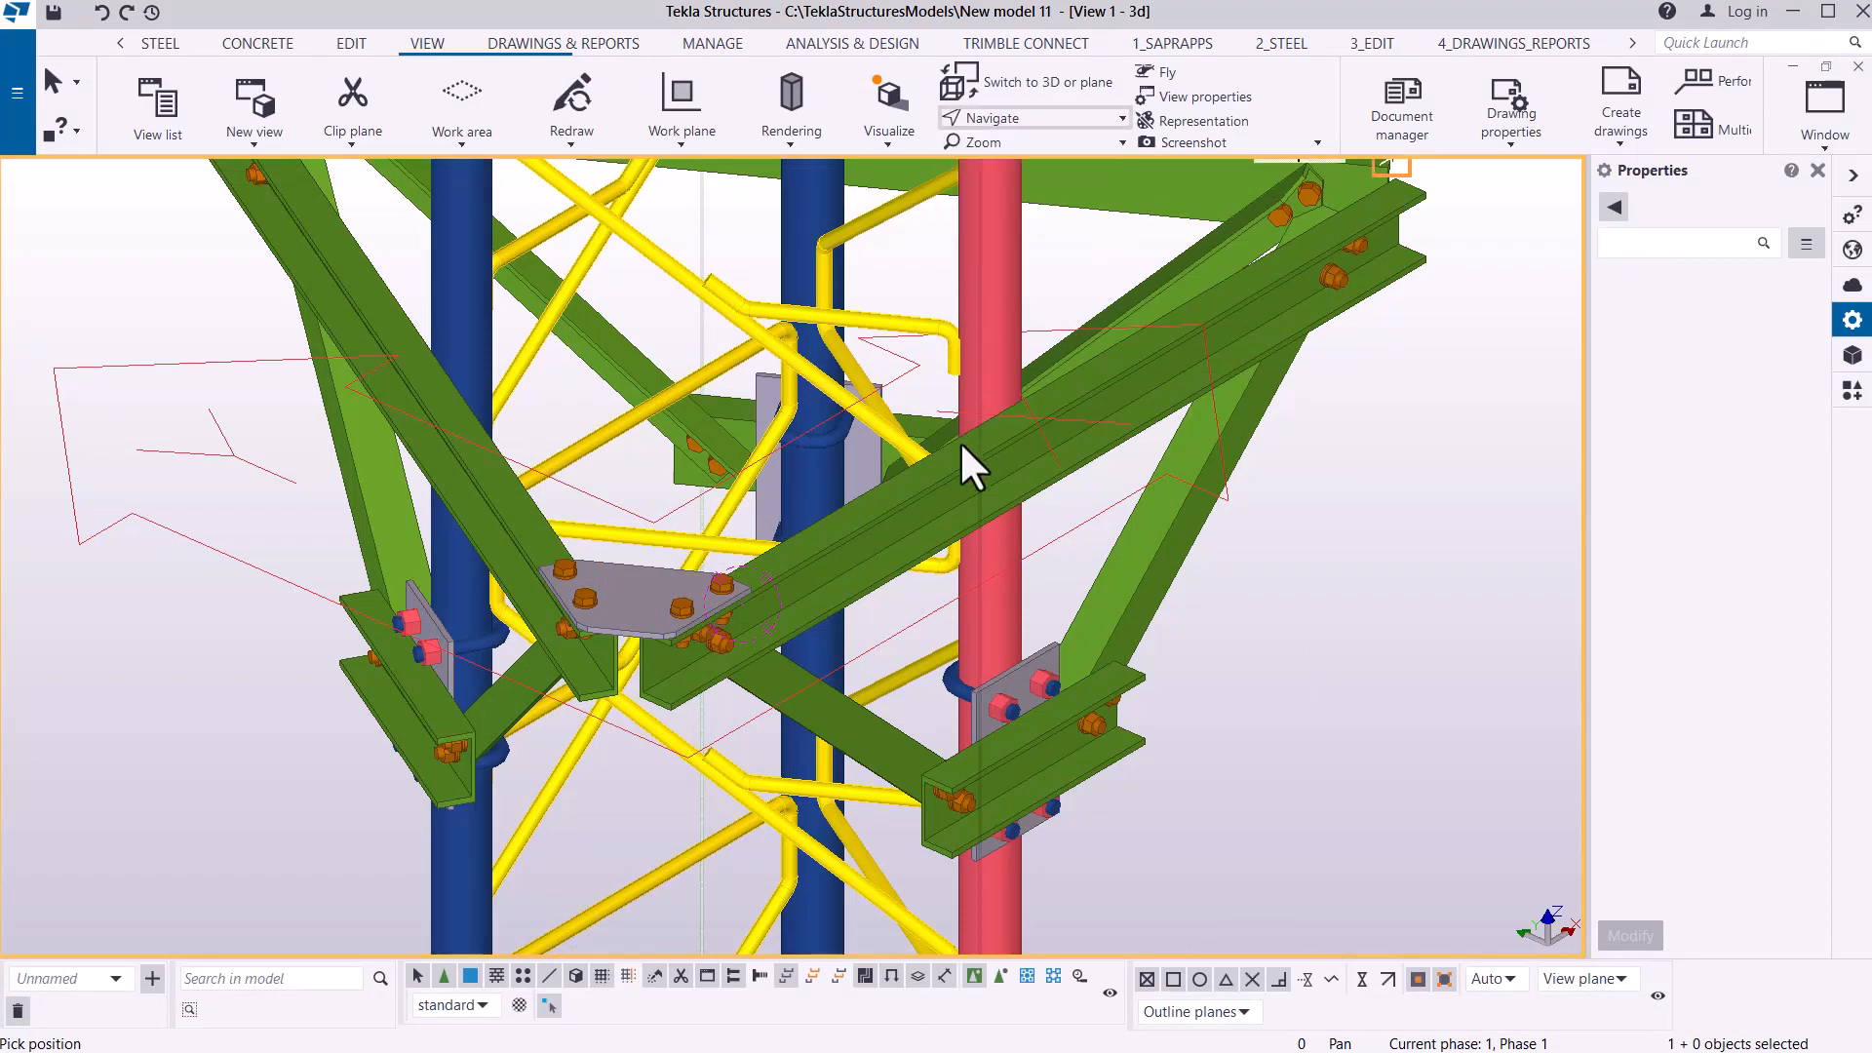
drag(968, 451, 794, 378)
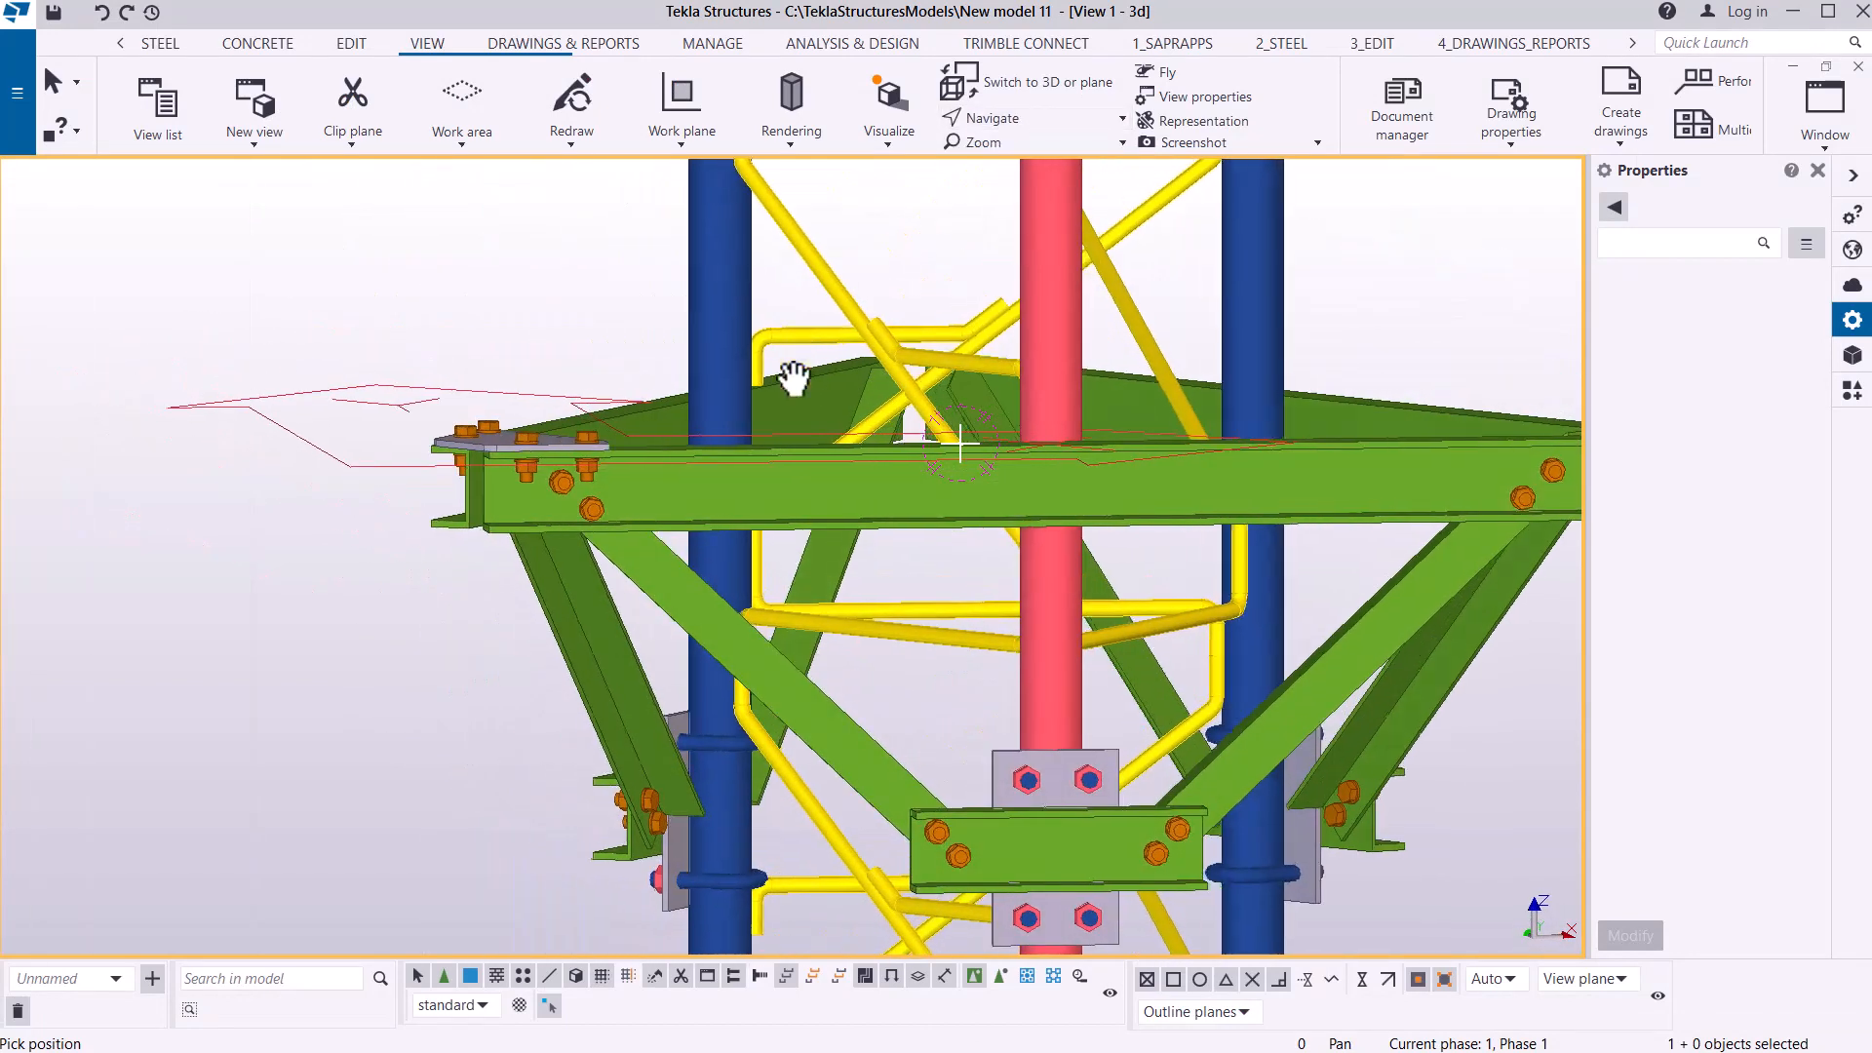
scroll(749, 596, down, 5)
drag(832, 590, 986, 582)
right_click(1066, 368)
click(1083, 380)
key(Delete)
scroll(700, 511, up, 5)
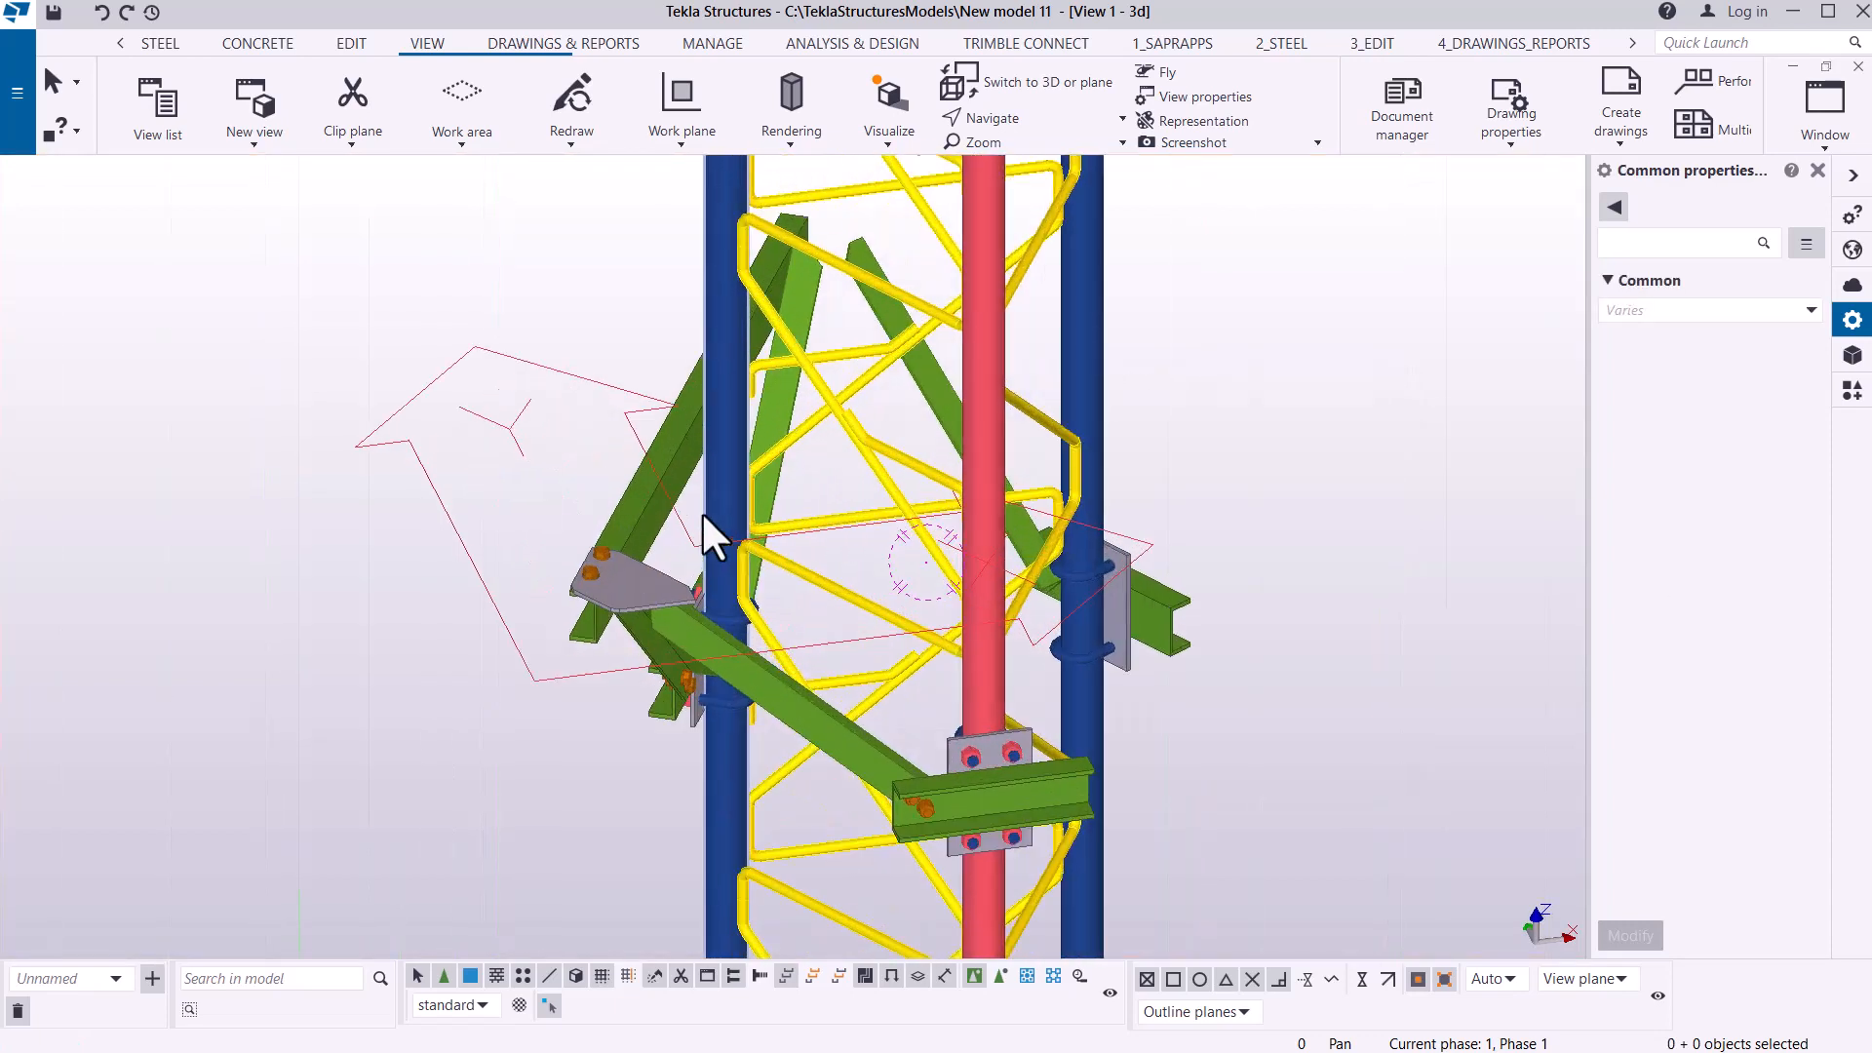
- Delete the short channel and its backing plate, along with the adjoining gusset and brace, at the outer blue leg beside the corner gusset
click(546, 712)
scroll(700, 717, up, 4)
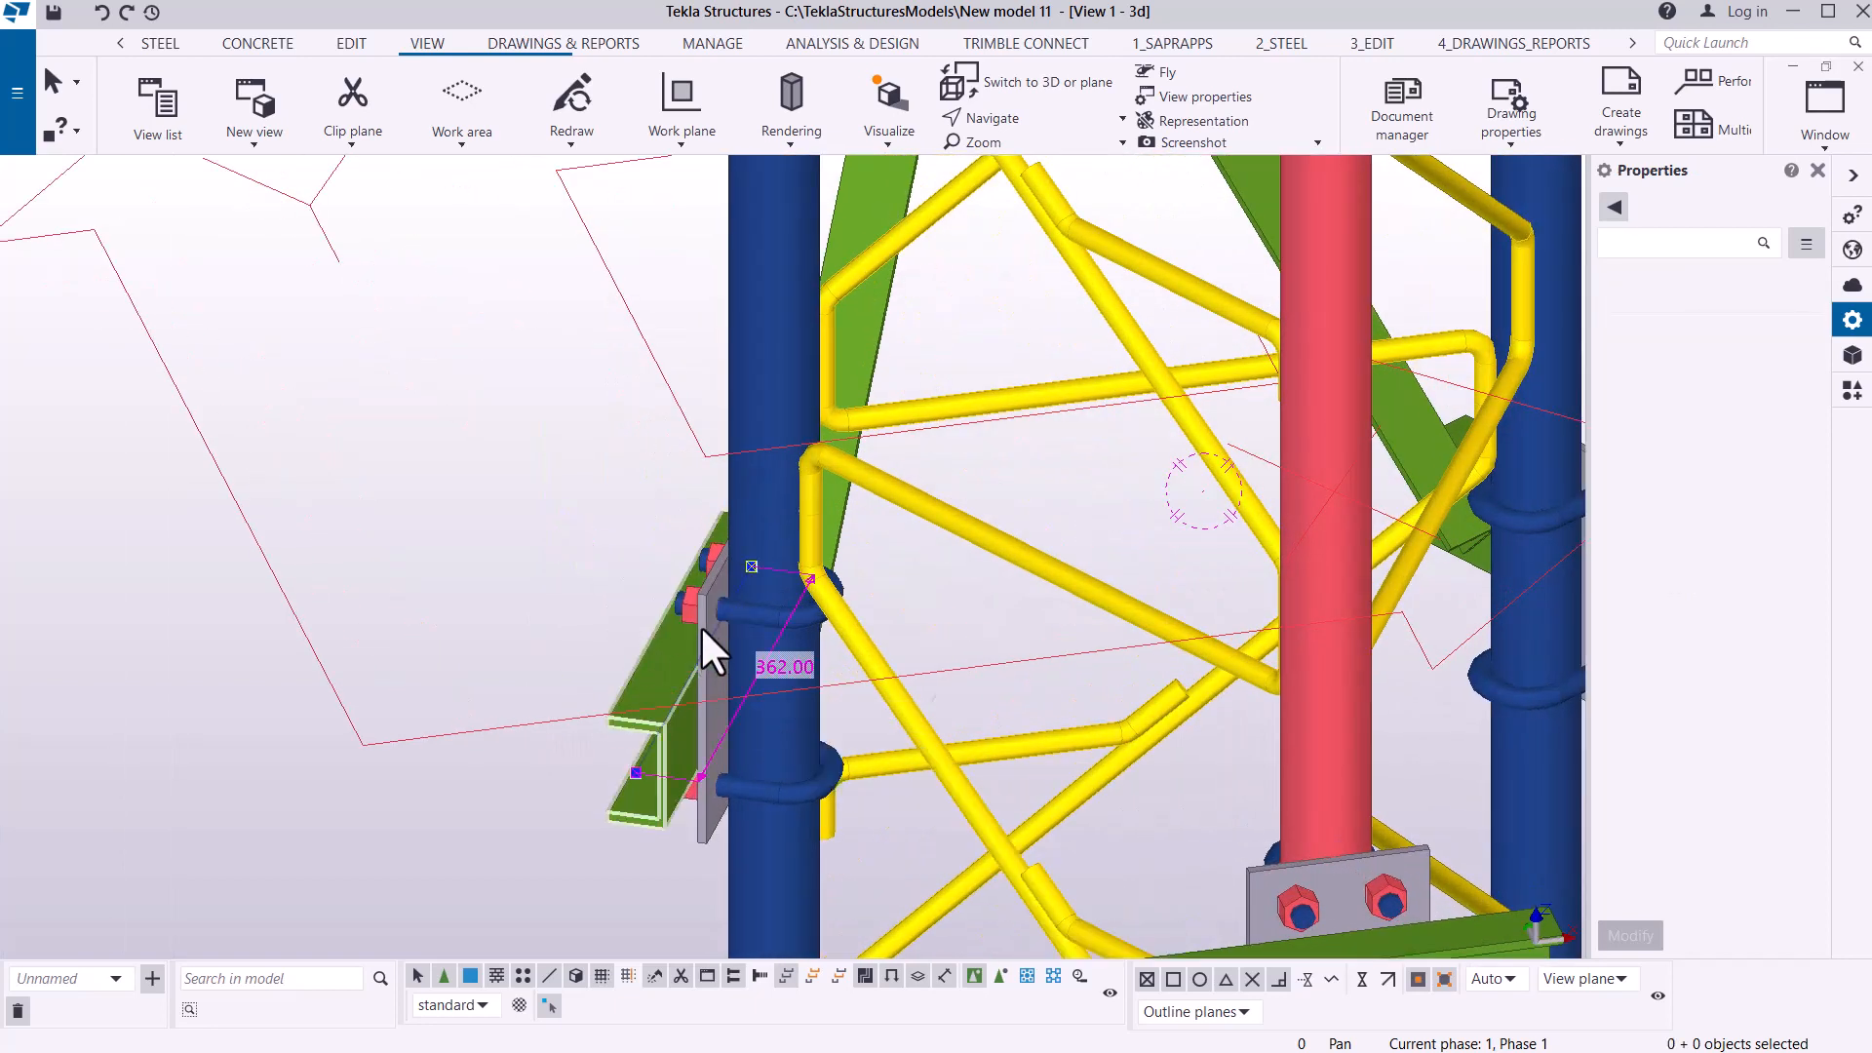
key(Delete)
click(701, 613)
key(Delete)
scroll(706, 613, up, 2)
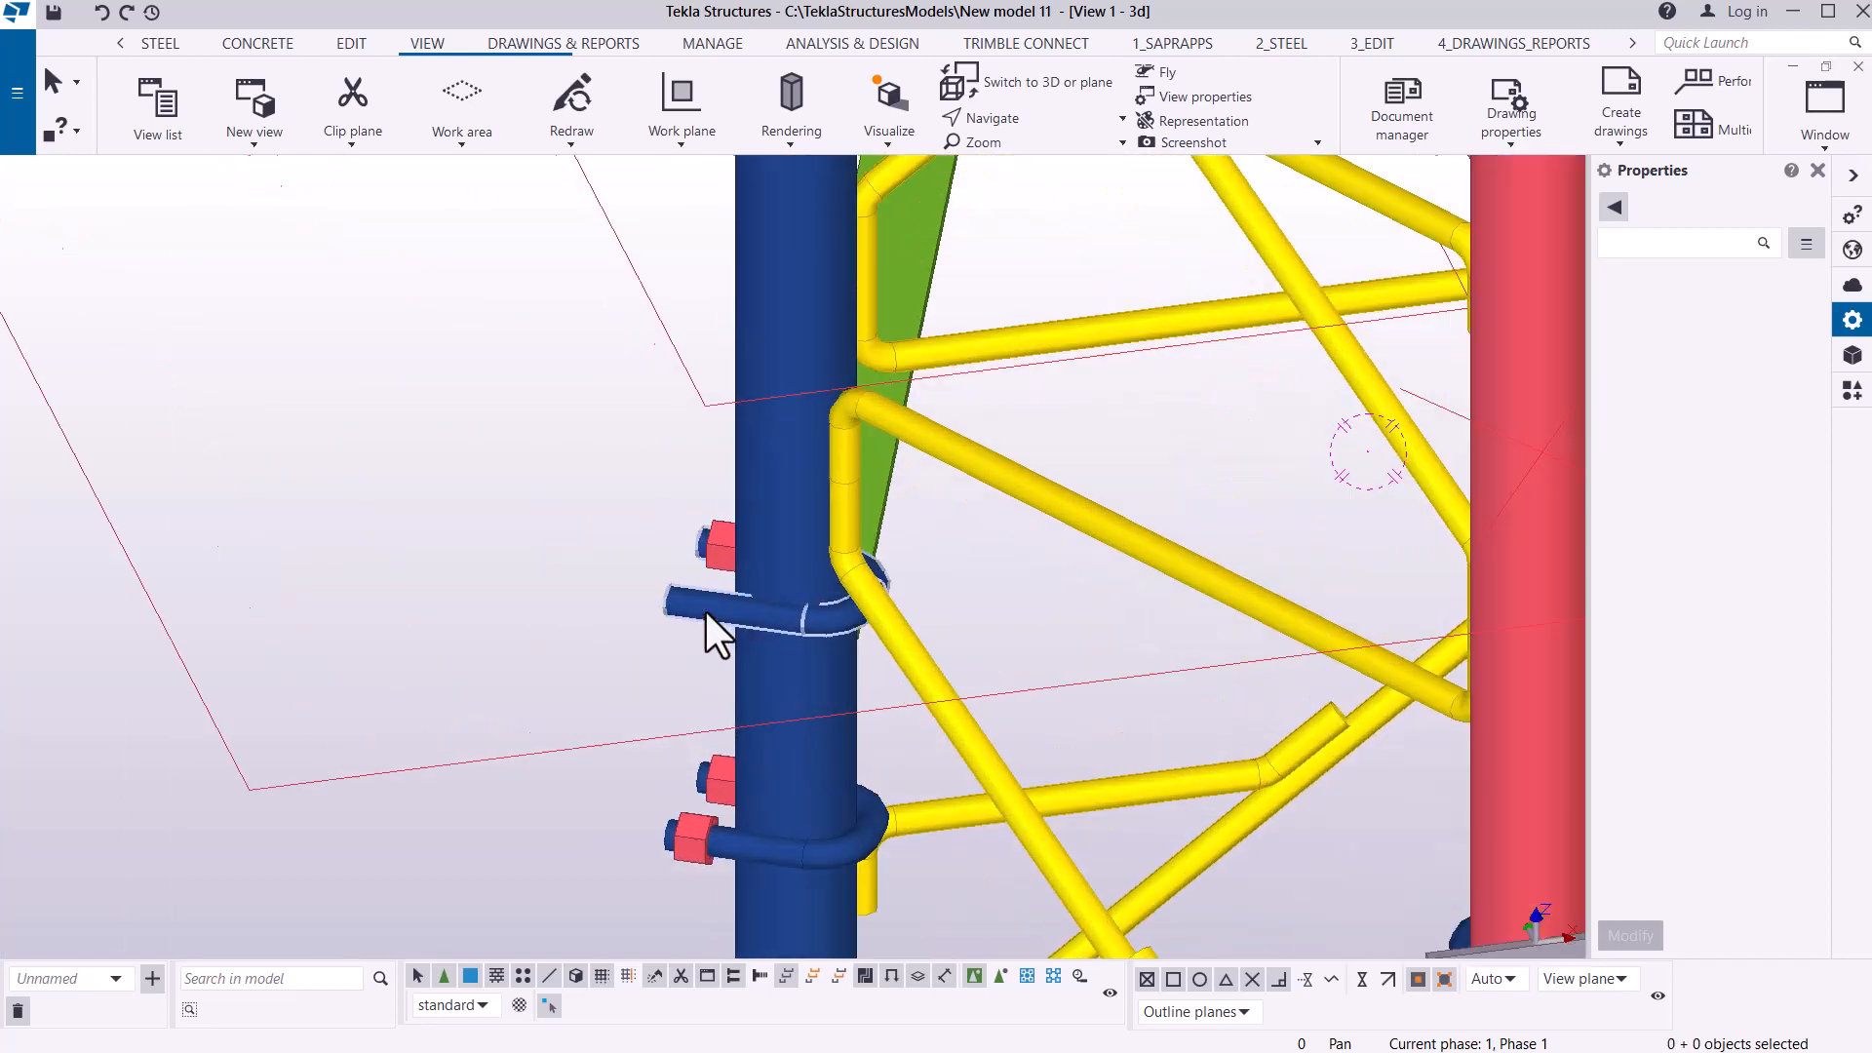
- Delete the upper U-bolt and its leftover nut from the same blue leg
scroll(710, 611, up, 4)
click(712, 612)
key(Delete)
click(723, 499)
key(Delete)
scroll(683, 501, down, 3)
scroll(700, 838, up, 1)
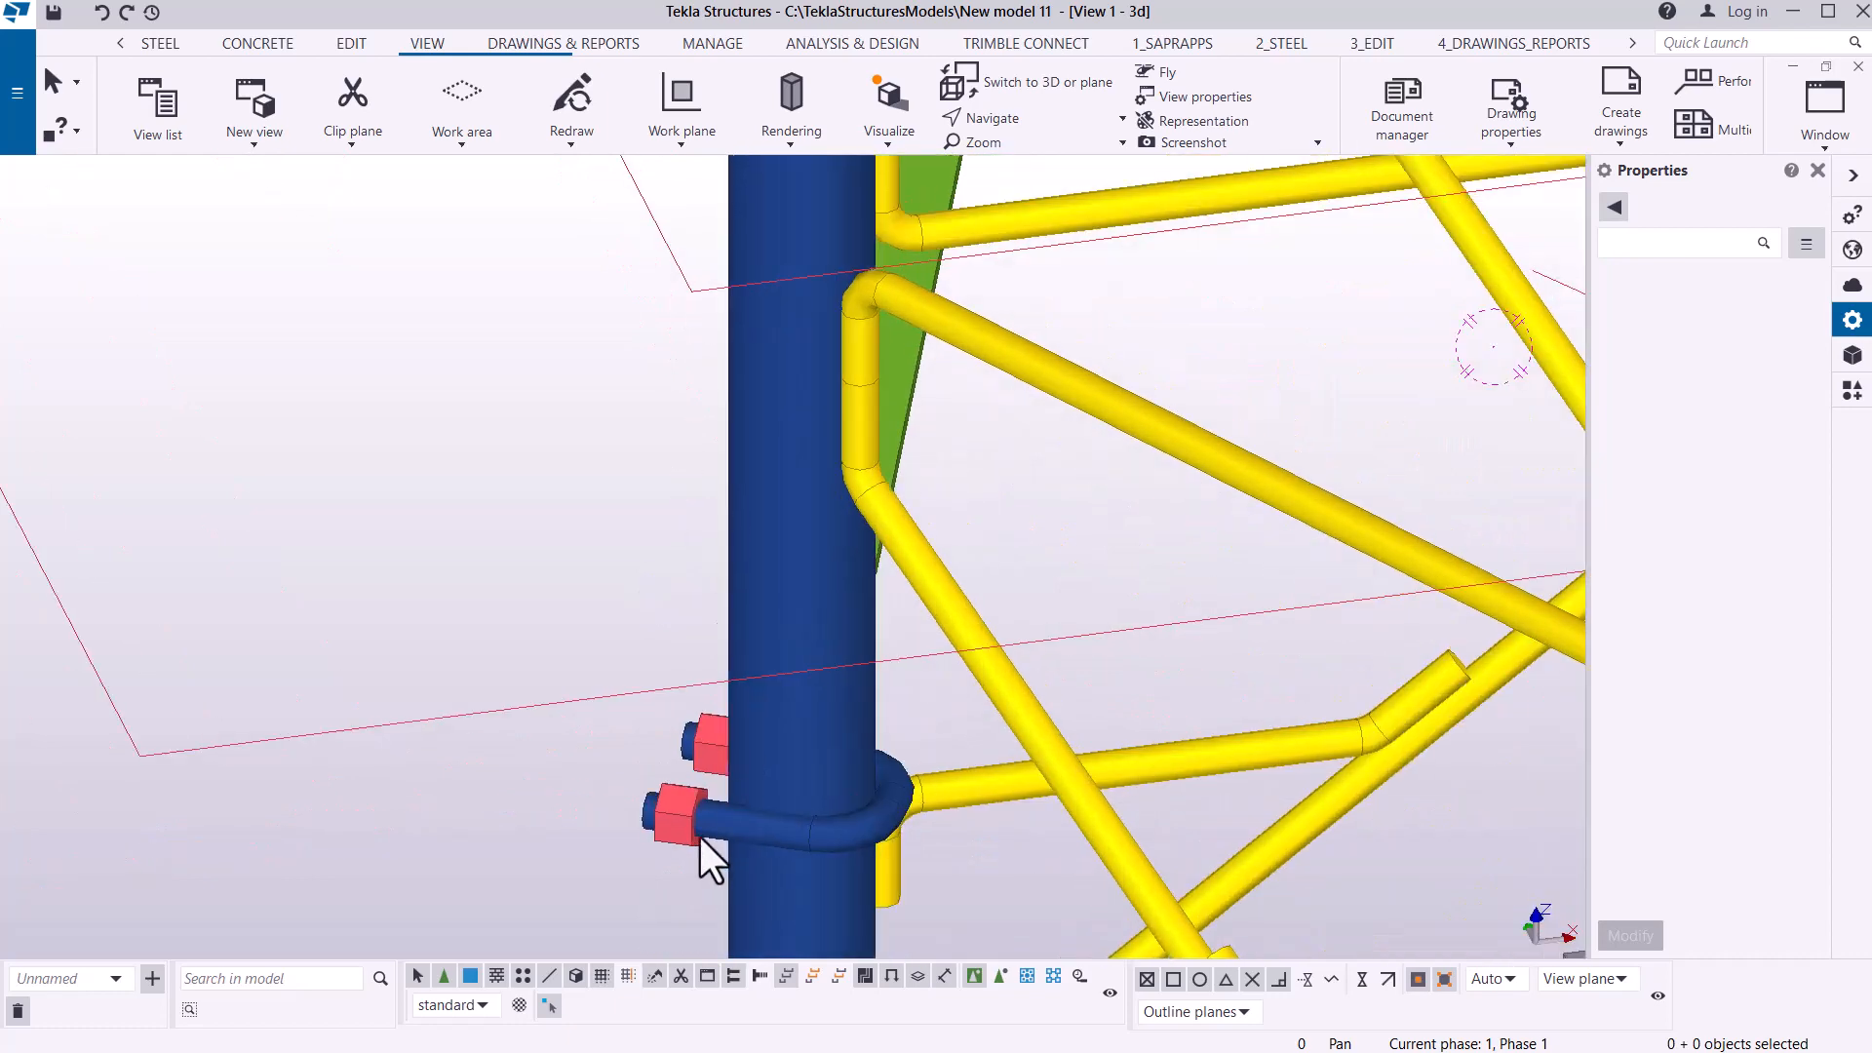
- Delete the lower U-bolt and both leftover nuts from the same blue leg
scroll(700, 838, up, 2)
click(657, 796)
key(Delete)
click(718, 647)
key(Delete)
click(681, 769)
key(Delete)
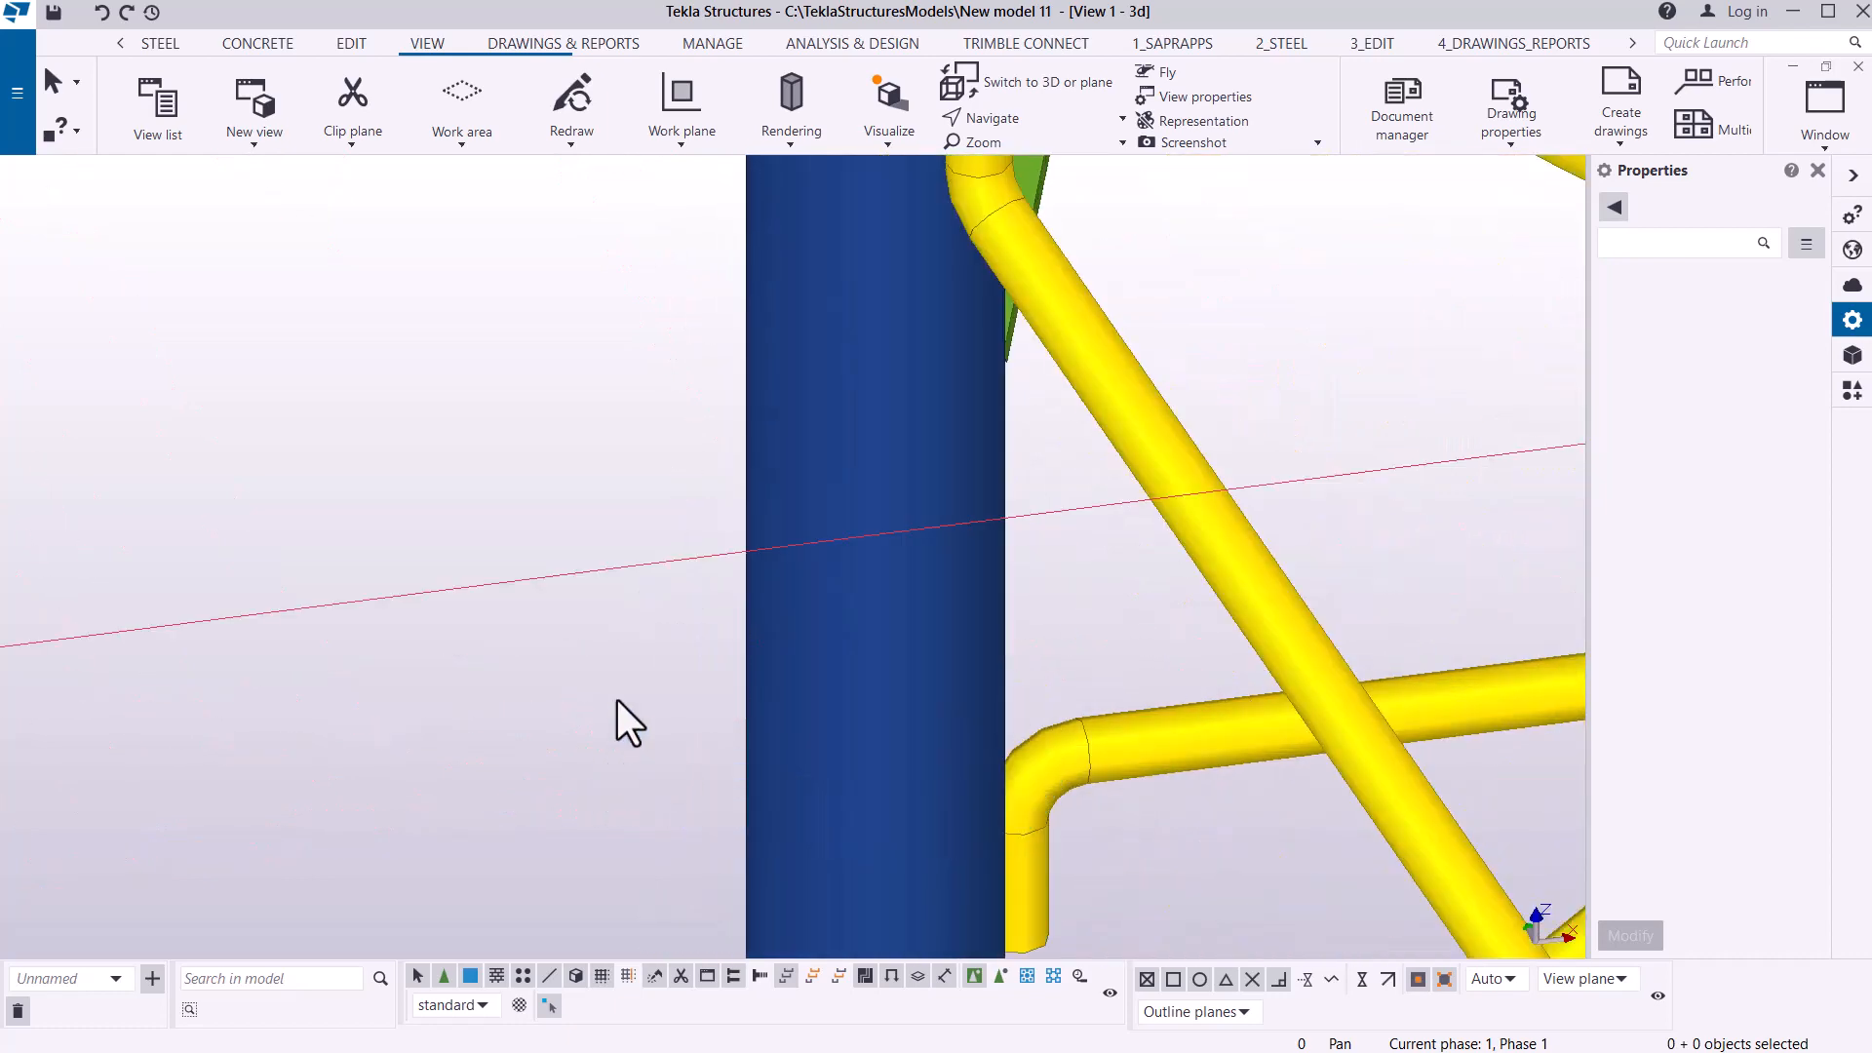
- Delete the short channel, its mounting plate and the upper U-bolt at the other blue leg
scroll(604, 634, down, 5)
scroll(1112, 517, up, 4)
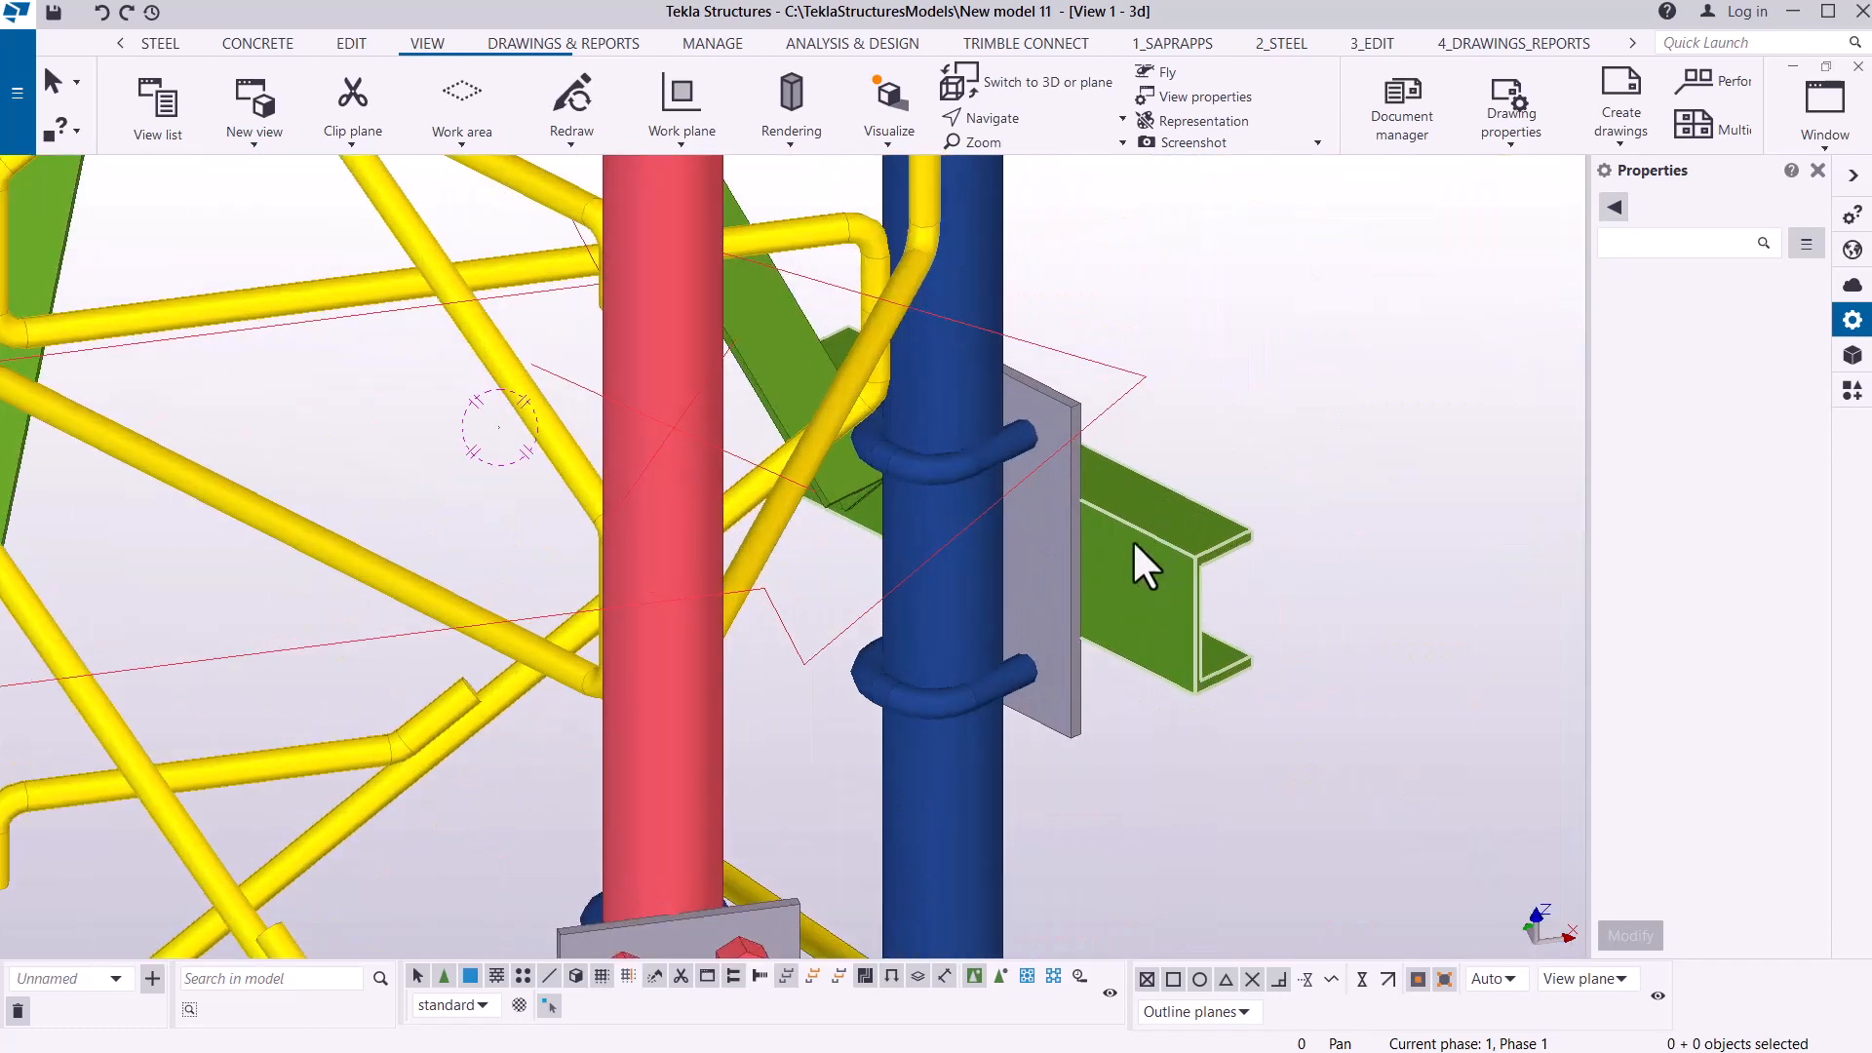
click(1132, 540)
key(Delete)
click(1063, 560)
key(Delete)
key(Delete)
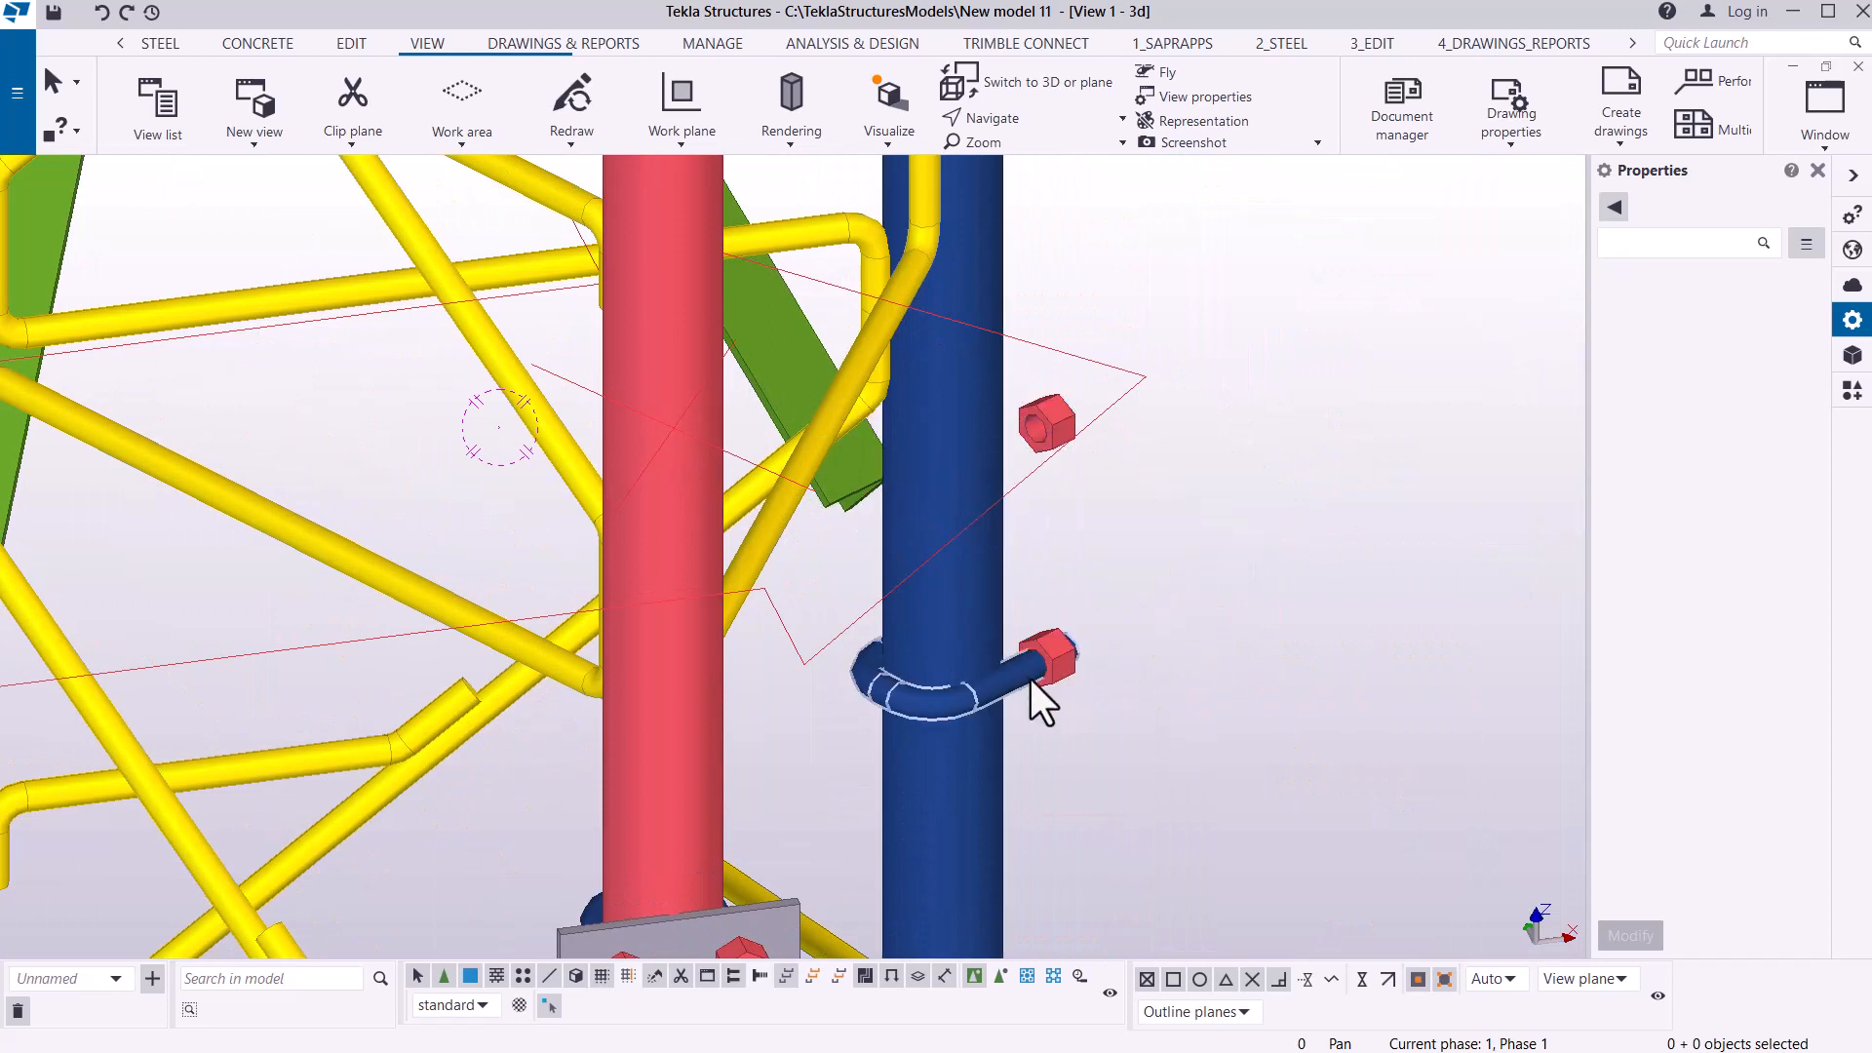
- Delete the lower U-bolt, the leftover nuts and the green diagonal brace at the second blue leg
click(1028, 671)
key(Delete)
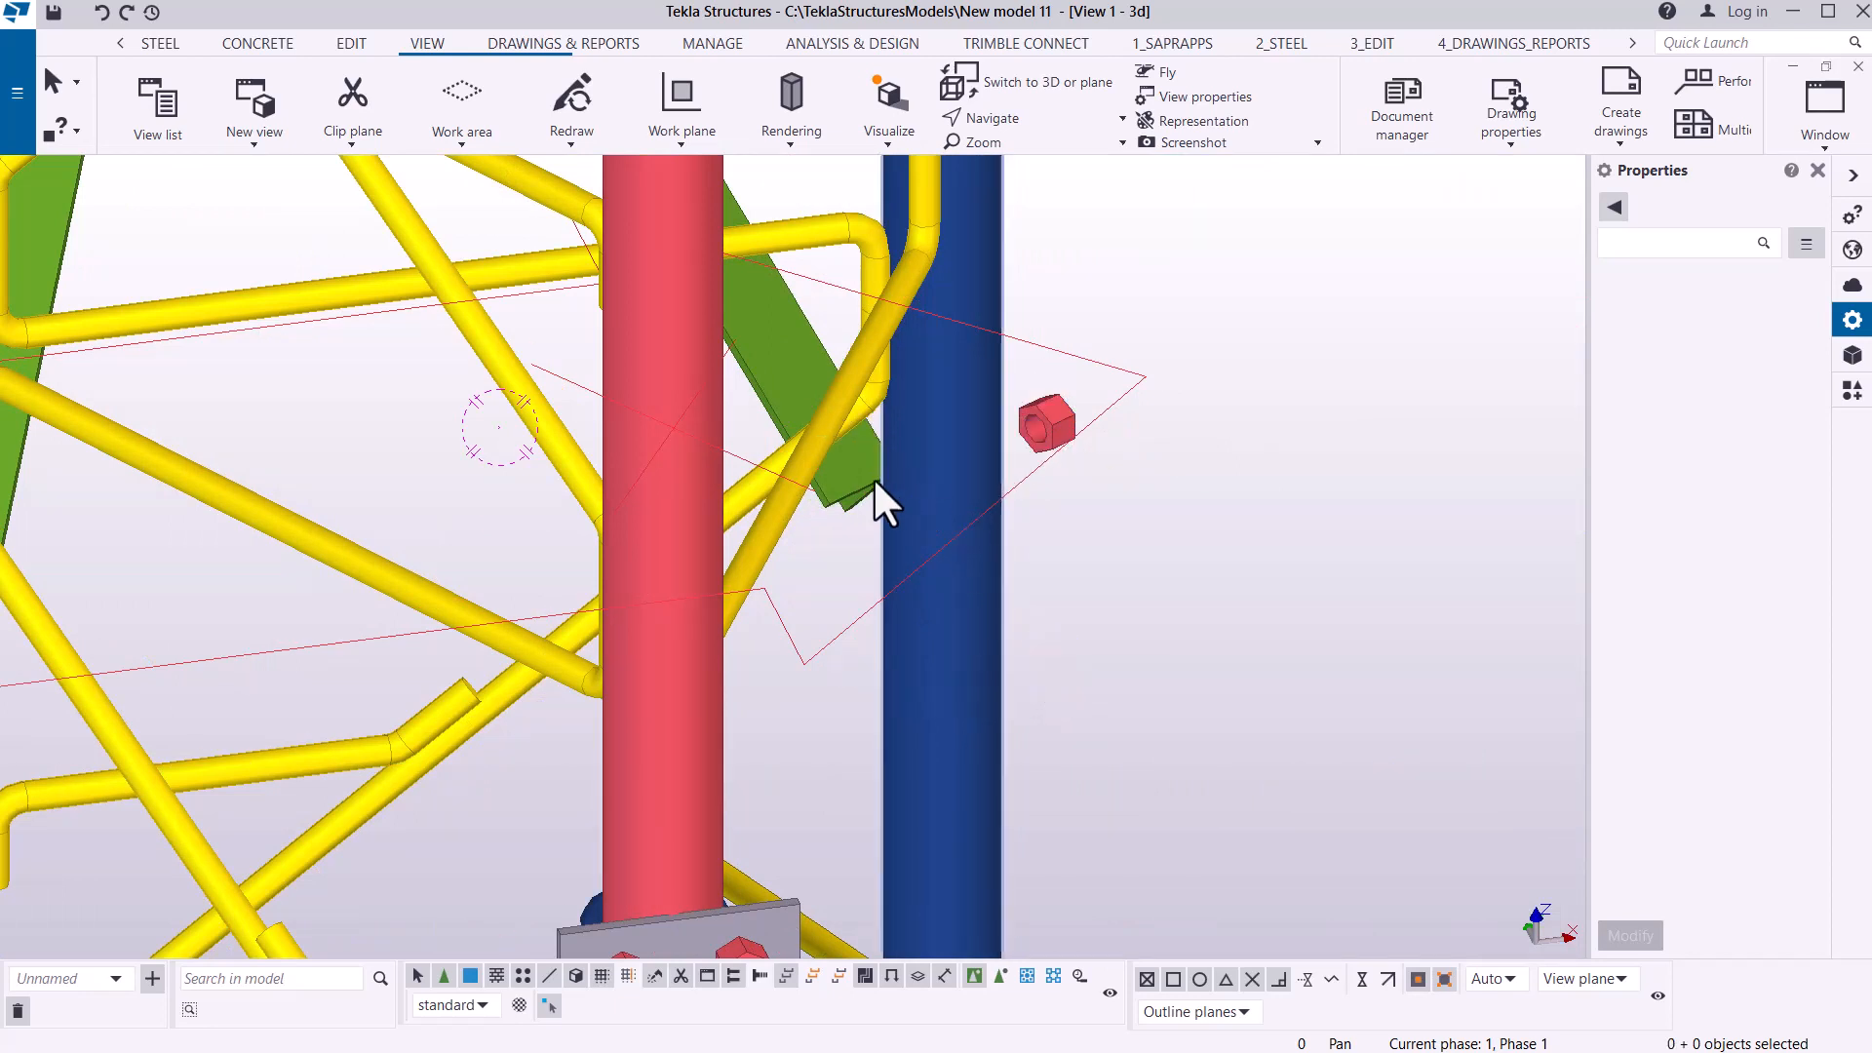
click(874, 477)
key(Delete)
scroll(1068, 575, down, 5)
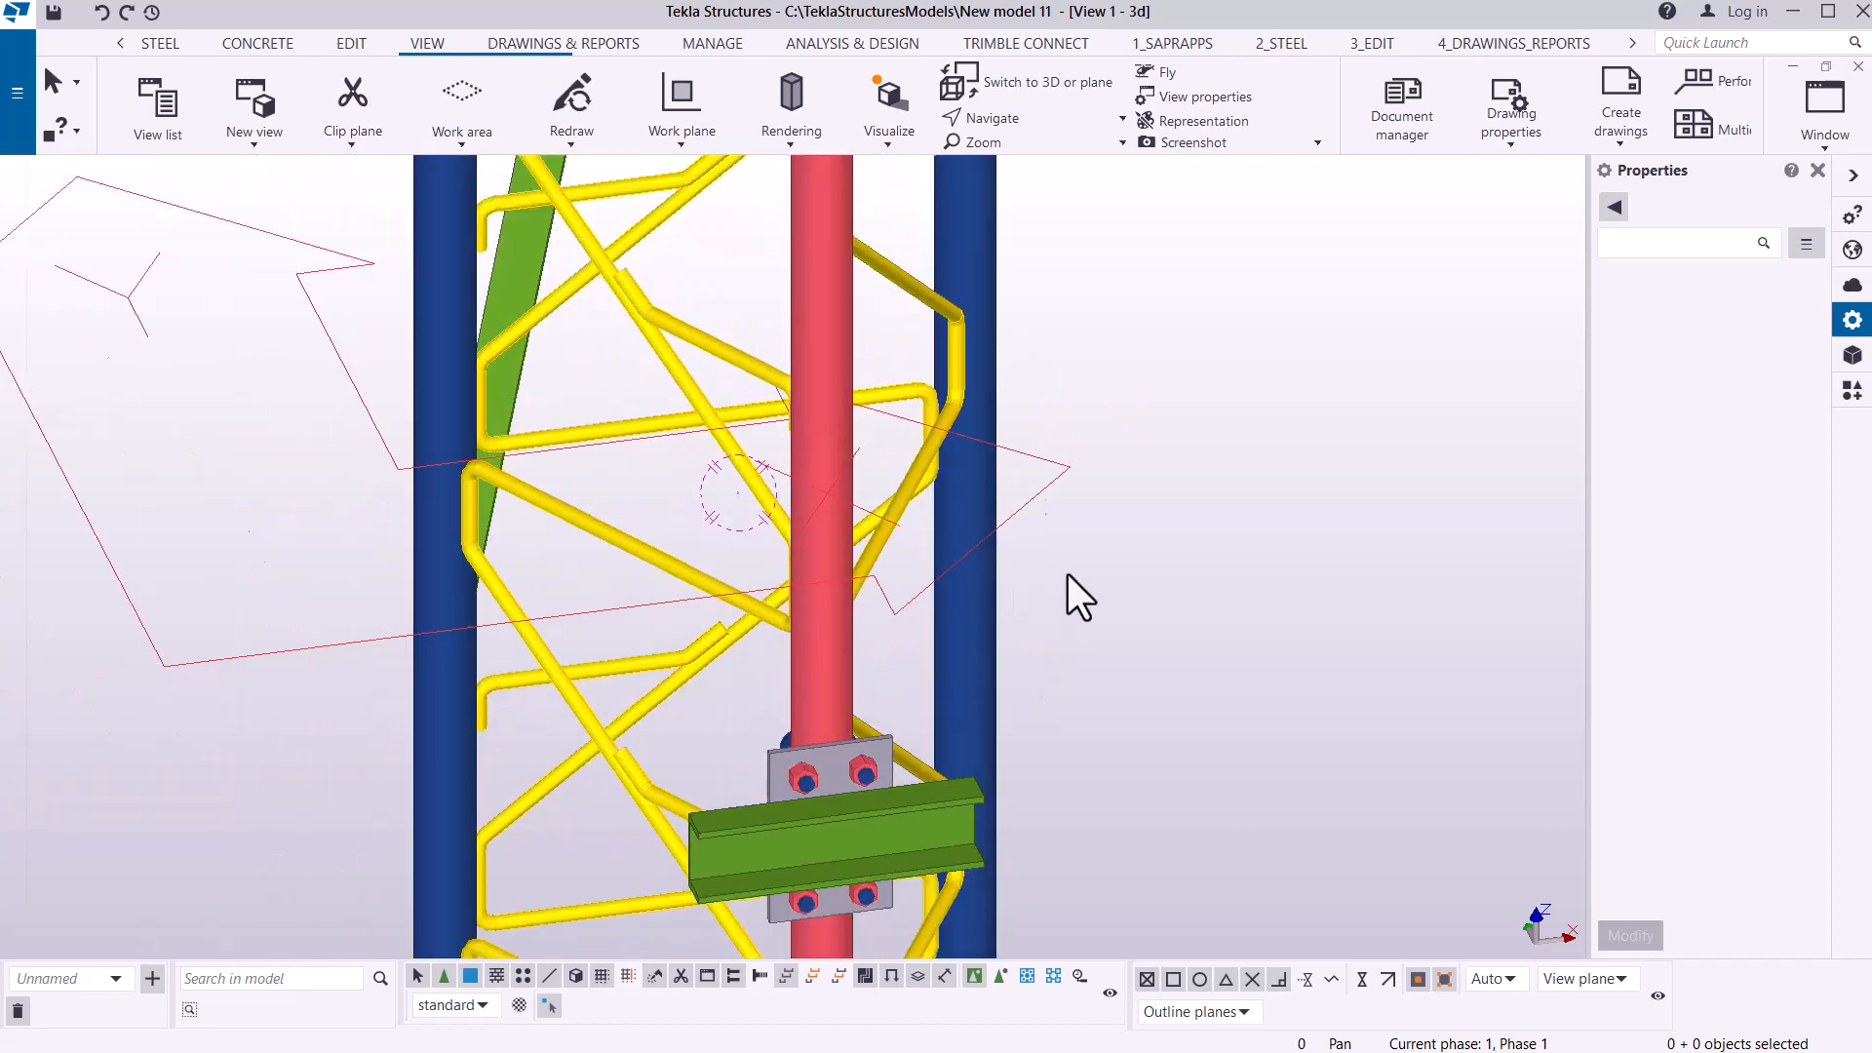
- Delete the last green diagonal brace, and the short channel, mounting plate and upper U-bolt on the red leg
scroll(599, 297, up, 3)
scroll(599, 296, down, 5)
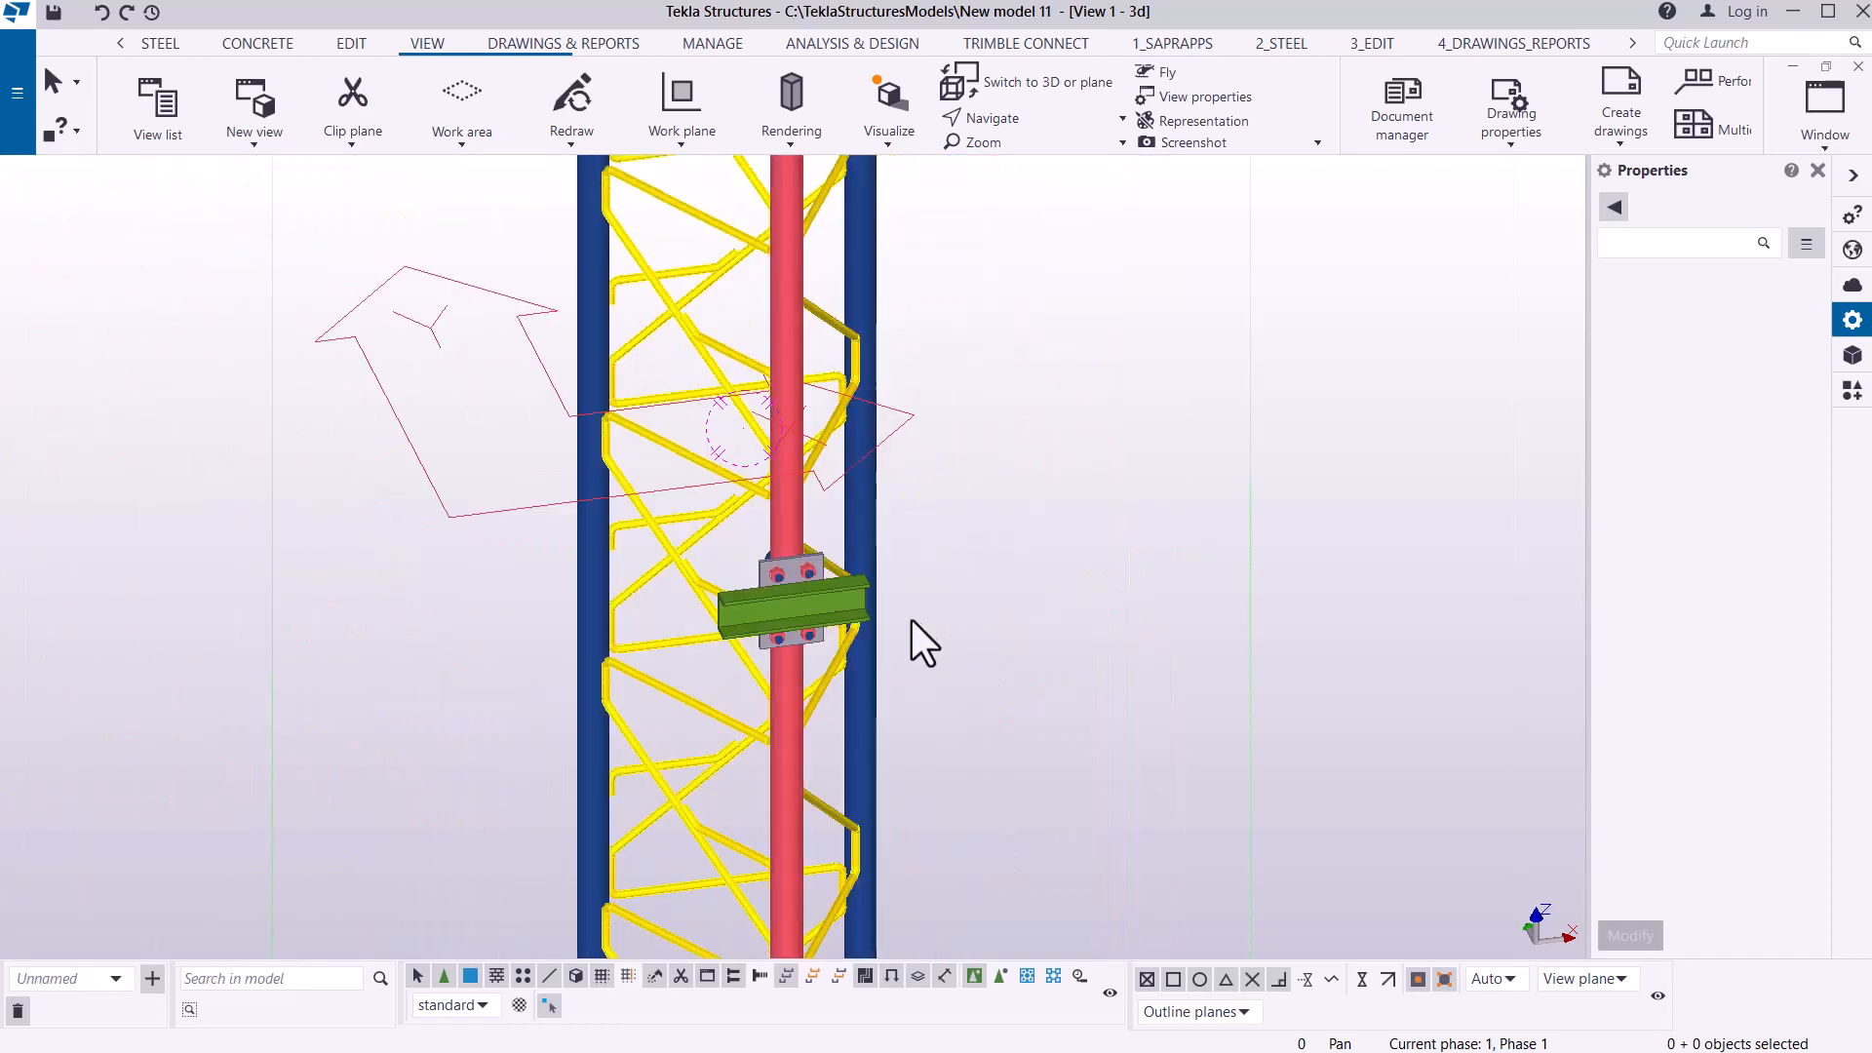
scroll(911, 621, up, 6)
click(682, 542)
key(Delete)
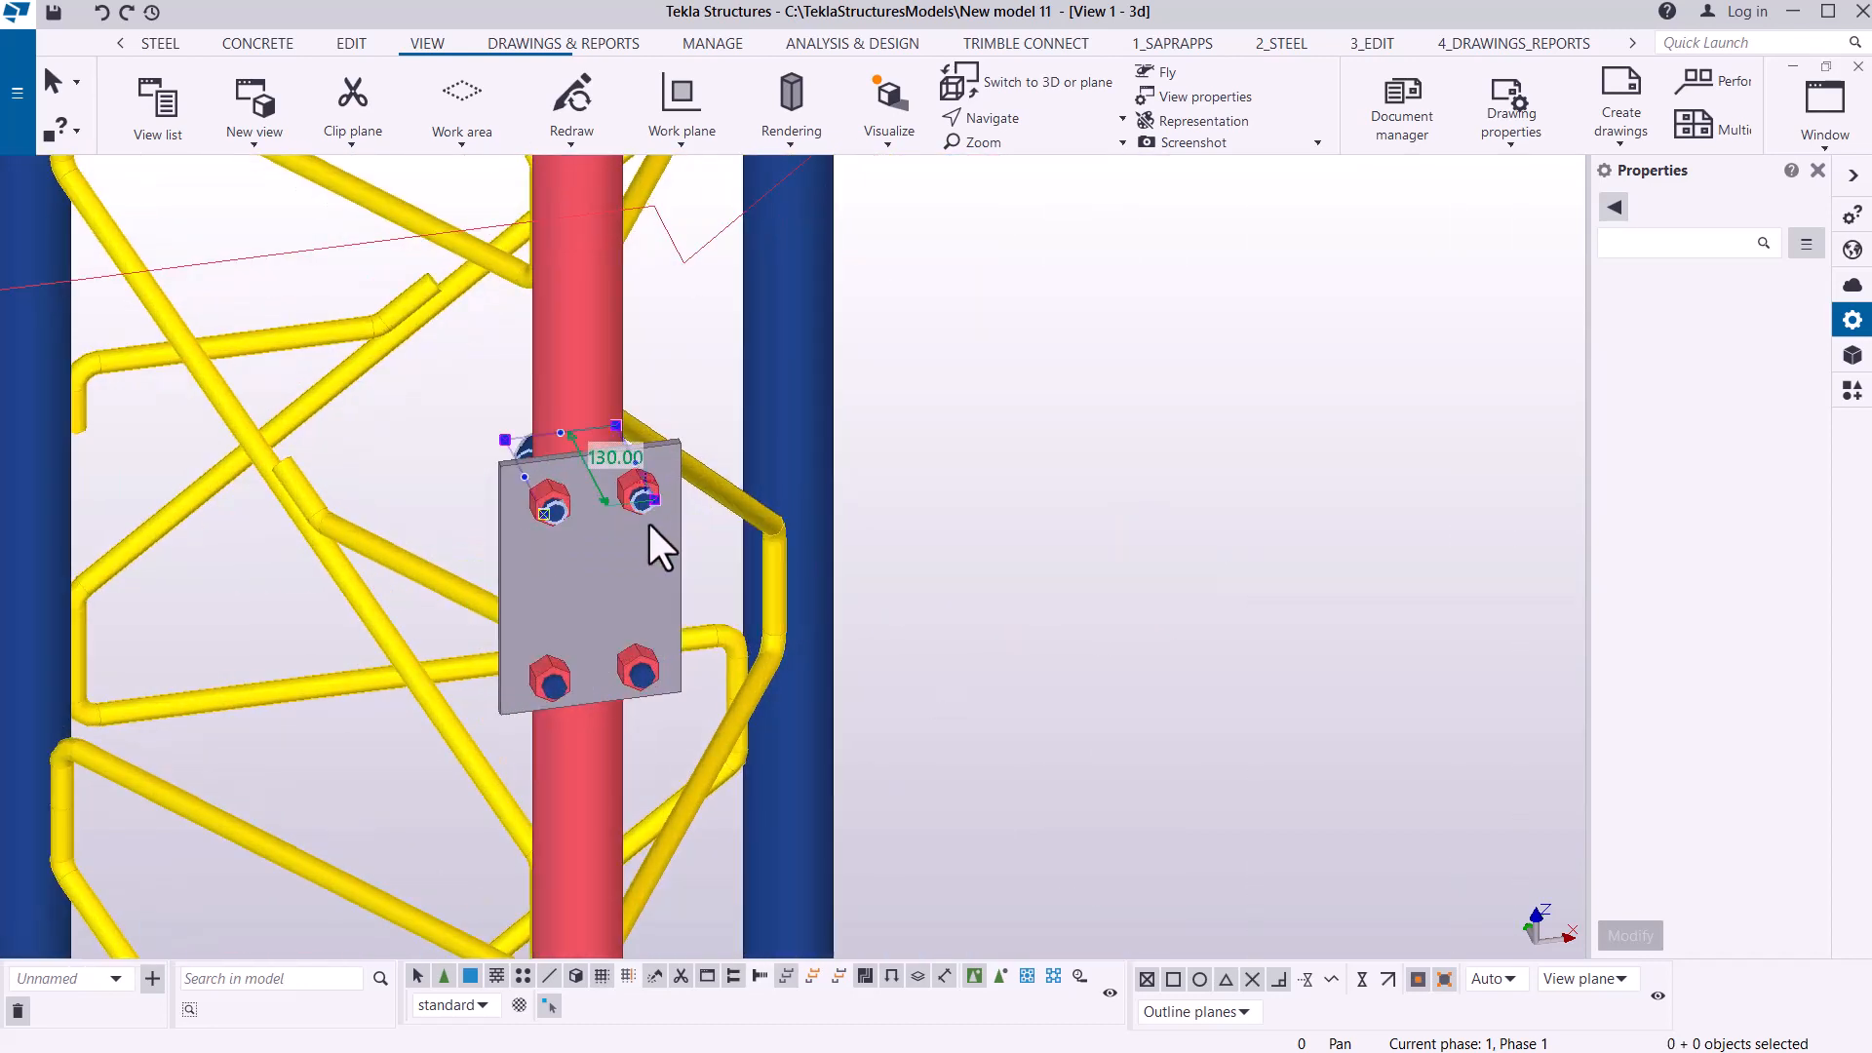
click(648, 520)
key(Delete)
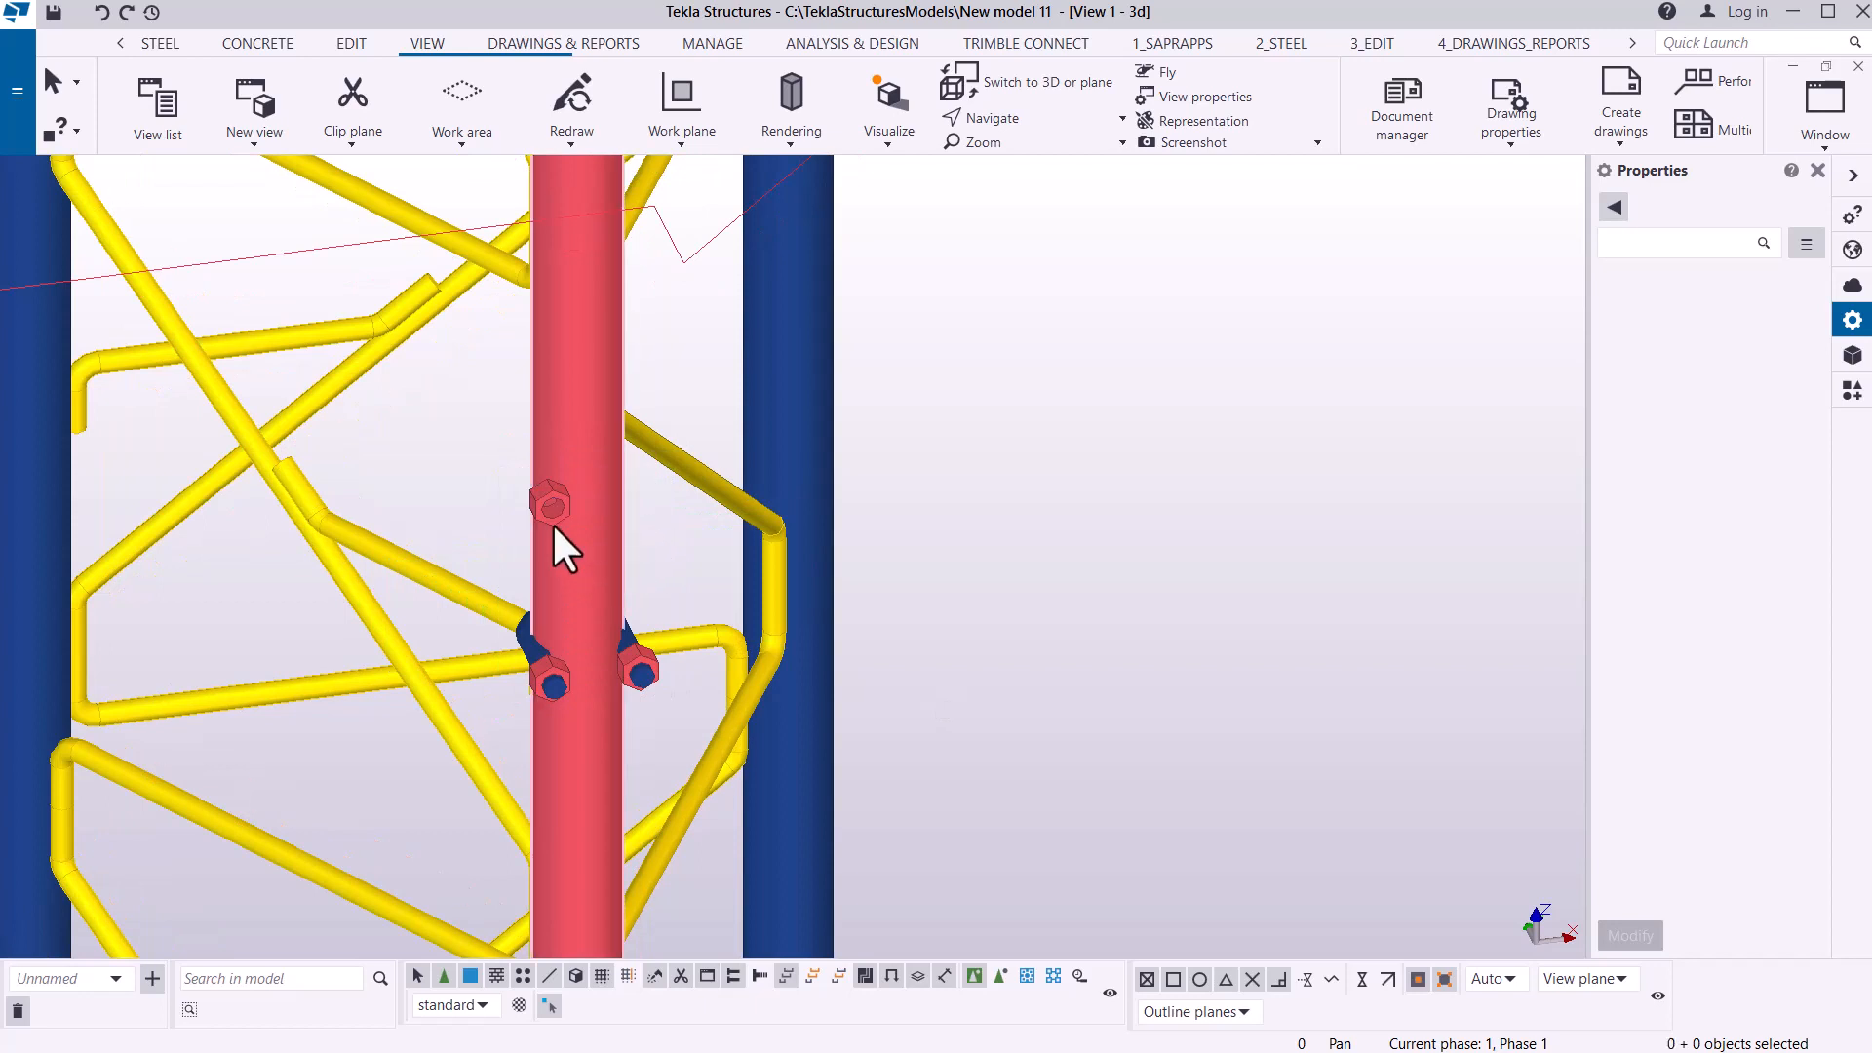
- Delete the remaining nuts and the lower U-bolt from the red leg
scroll(552, 522, up, 3)
click(550, 494)
key(Delete)
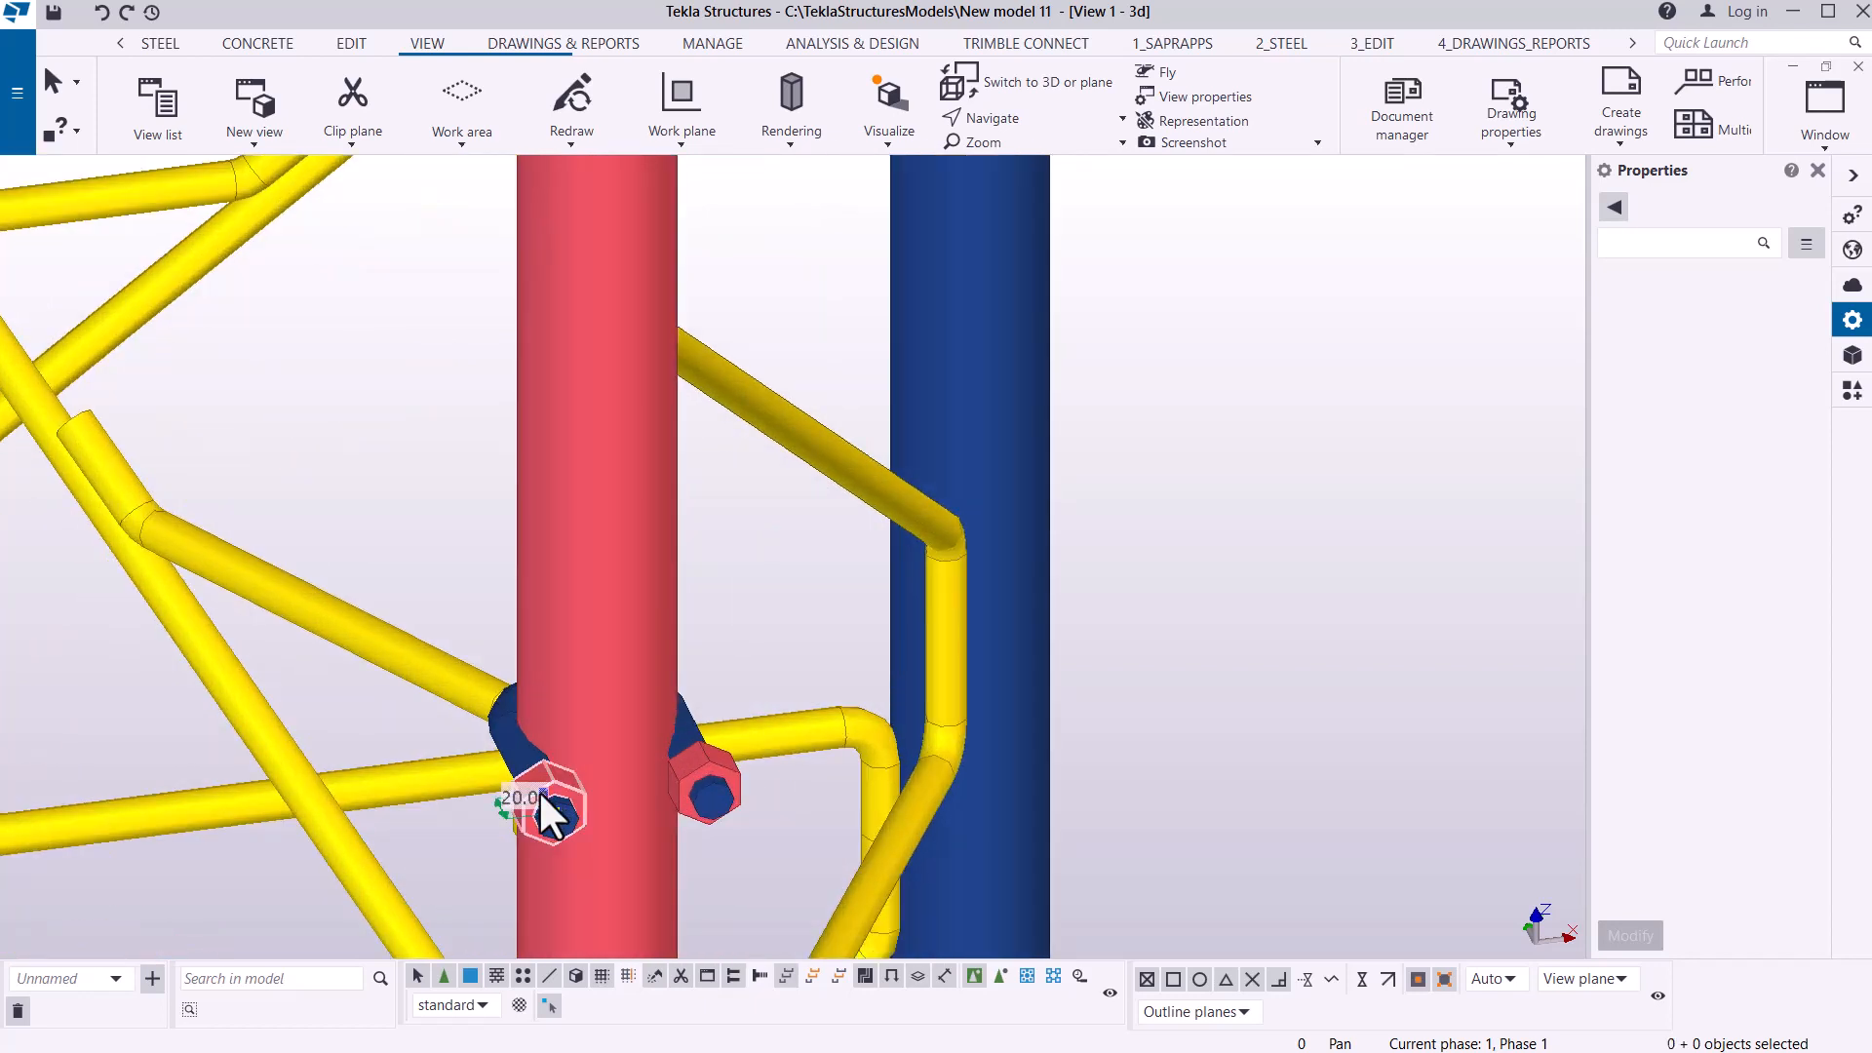
key(Delete)
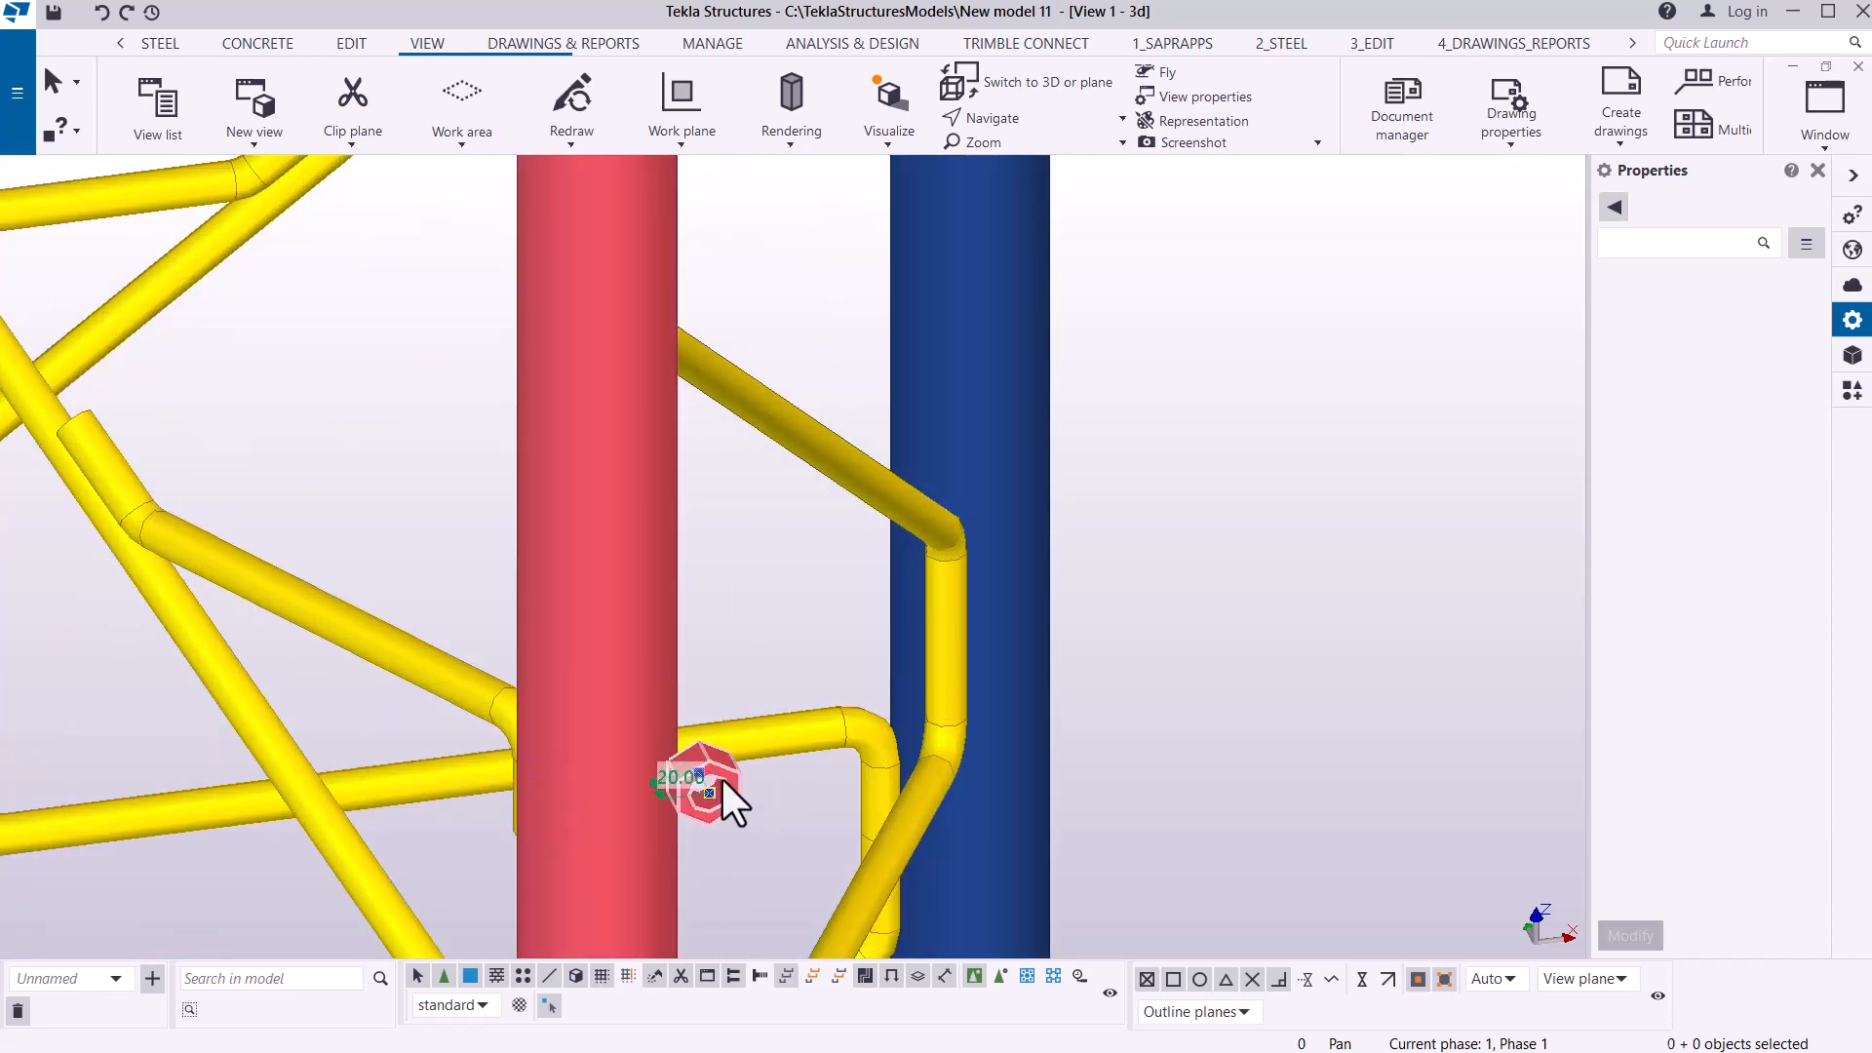
scroll(845, 507, down, 6)
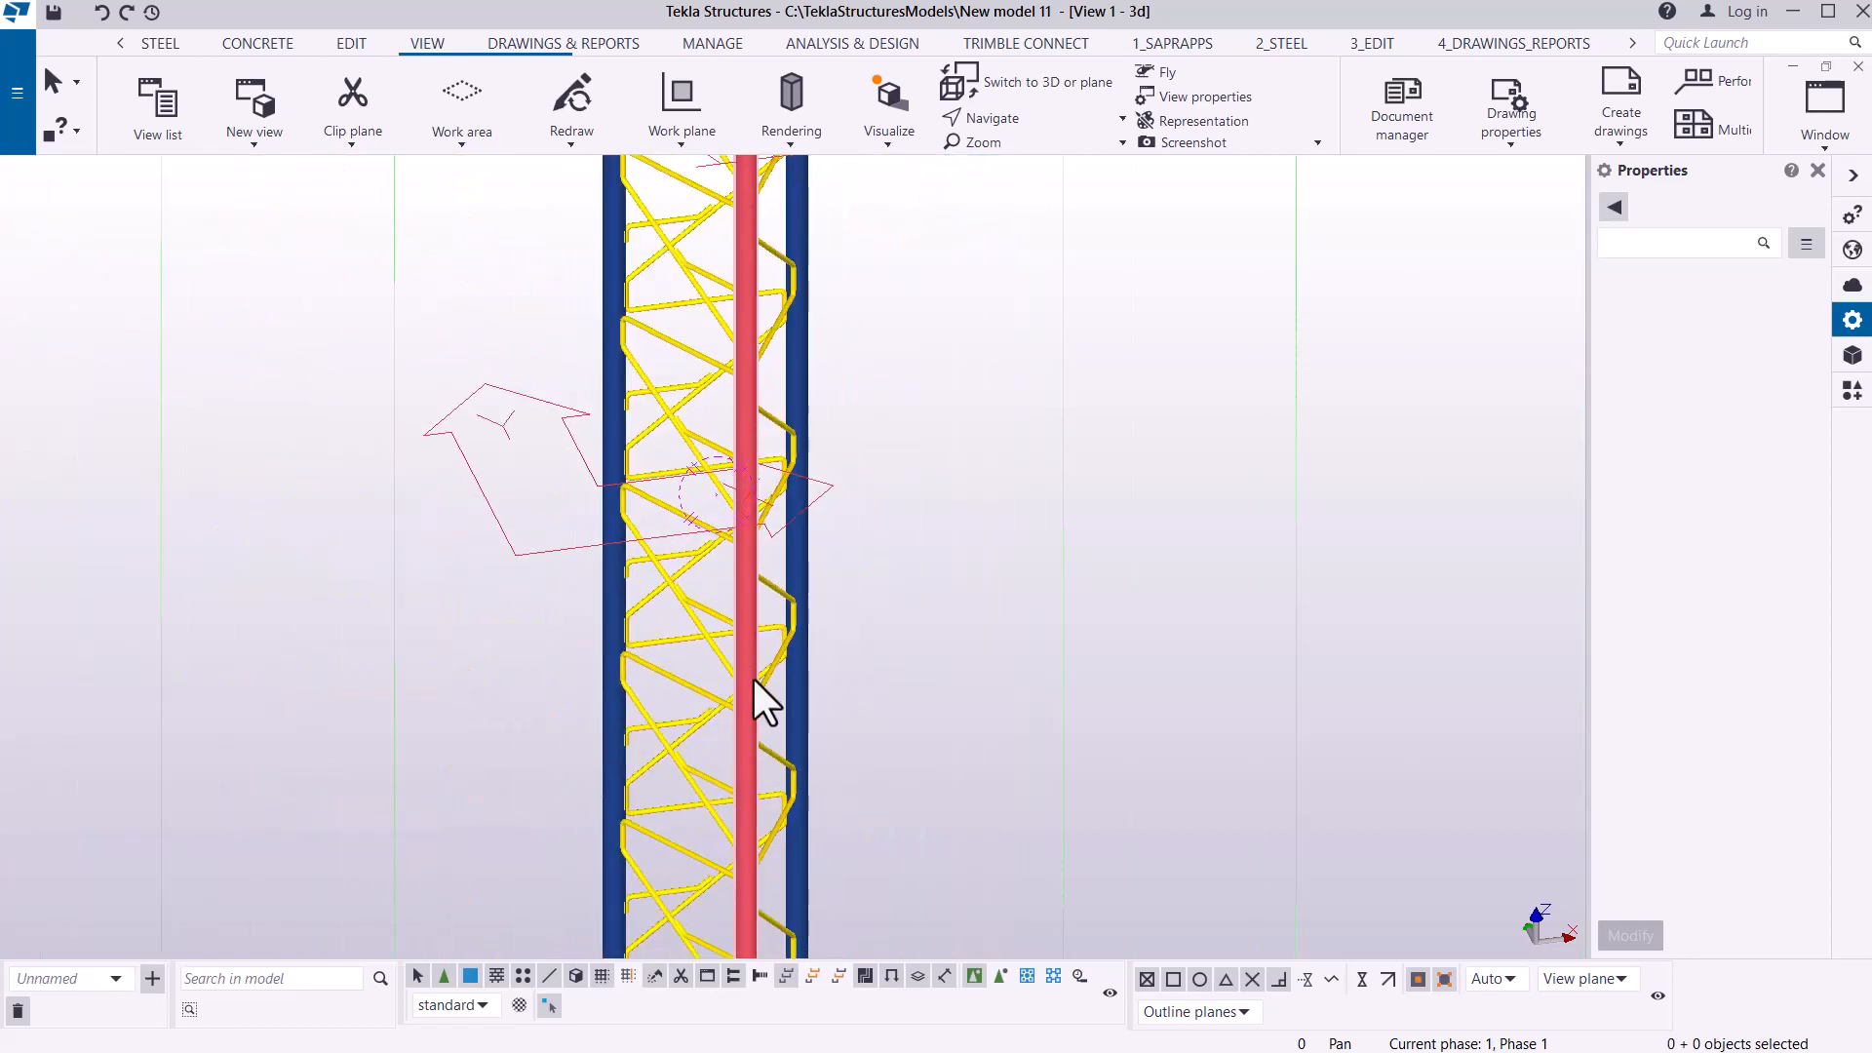
- Examine the bolted flange joints at the top of the red leg and the construction line crossing that joint
scroll(753, 677, down, 4)
scroll(746, 517, up, 3)
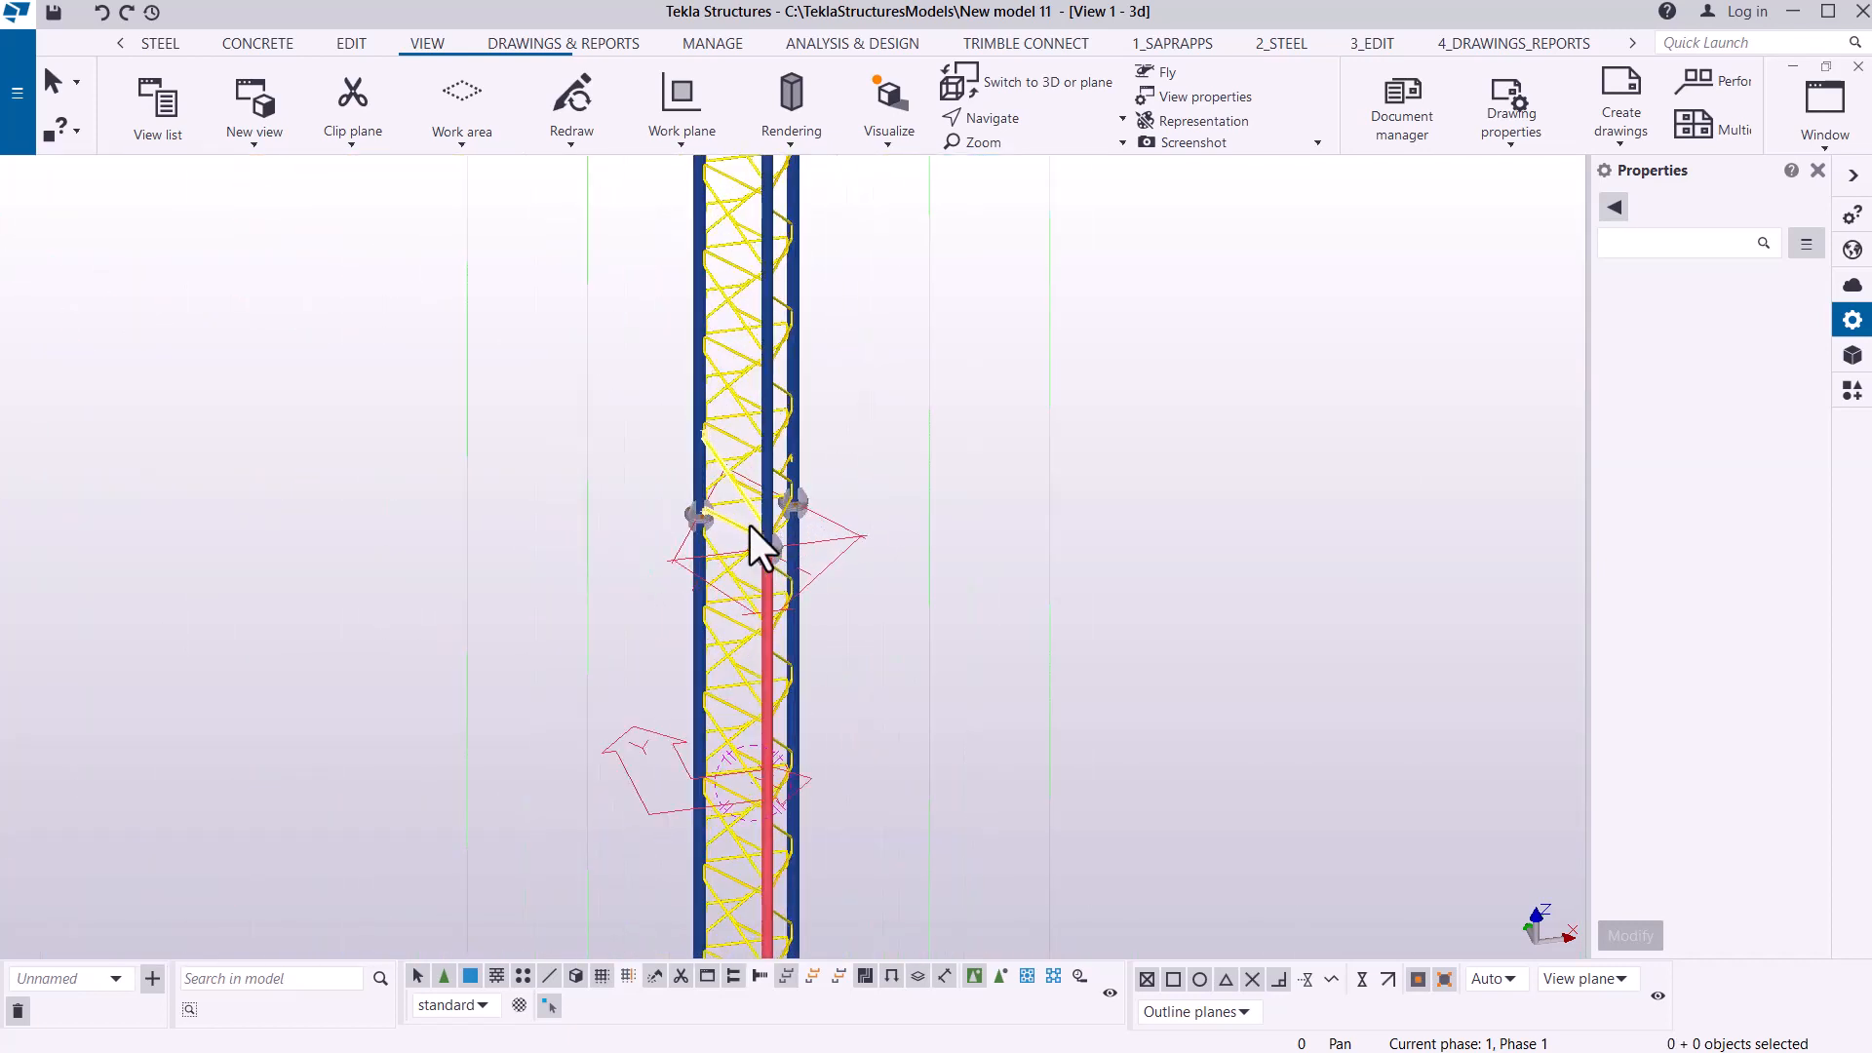
scroll(766, 536, up, 5)
click(1039, 123)
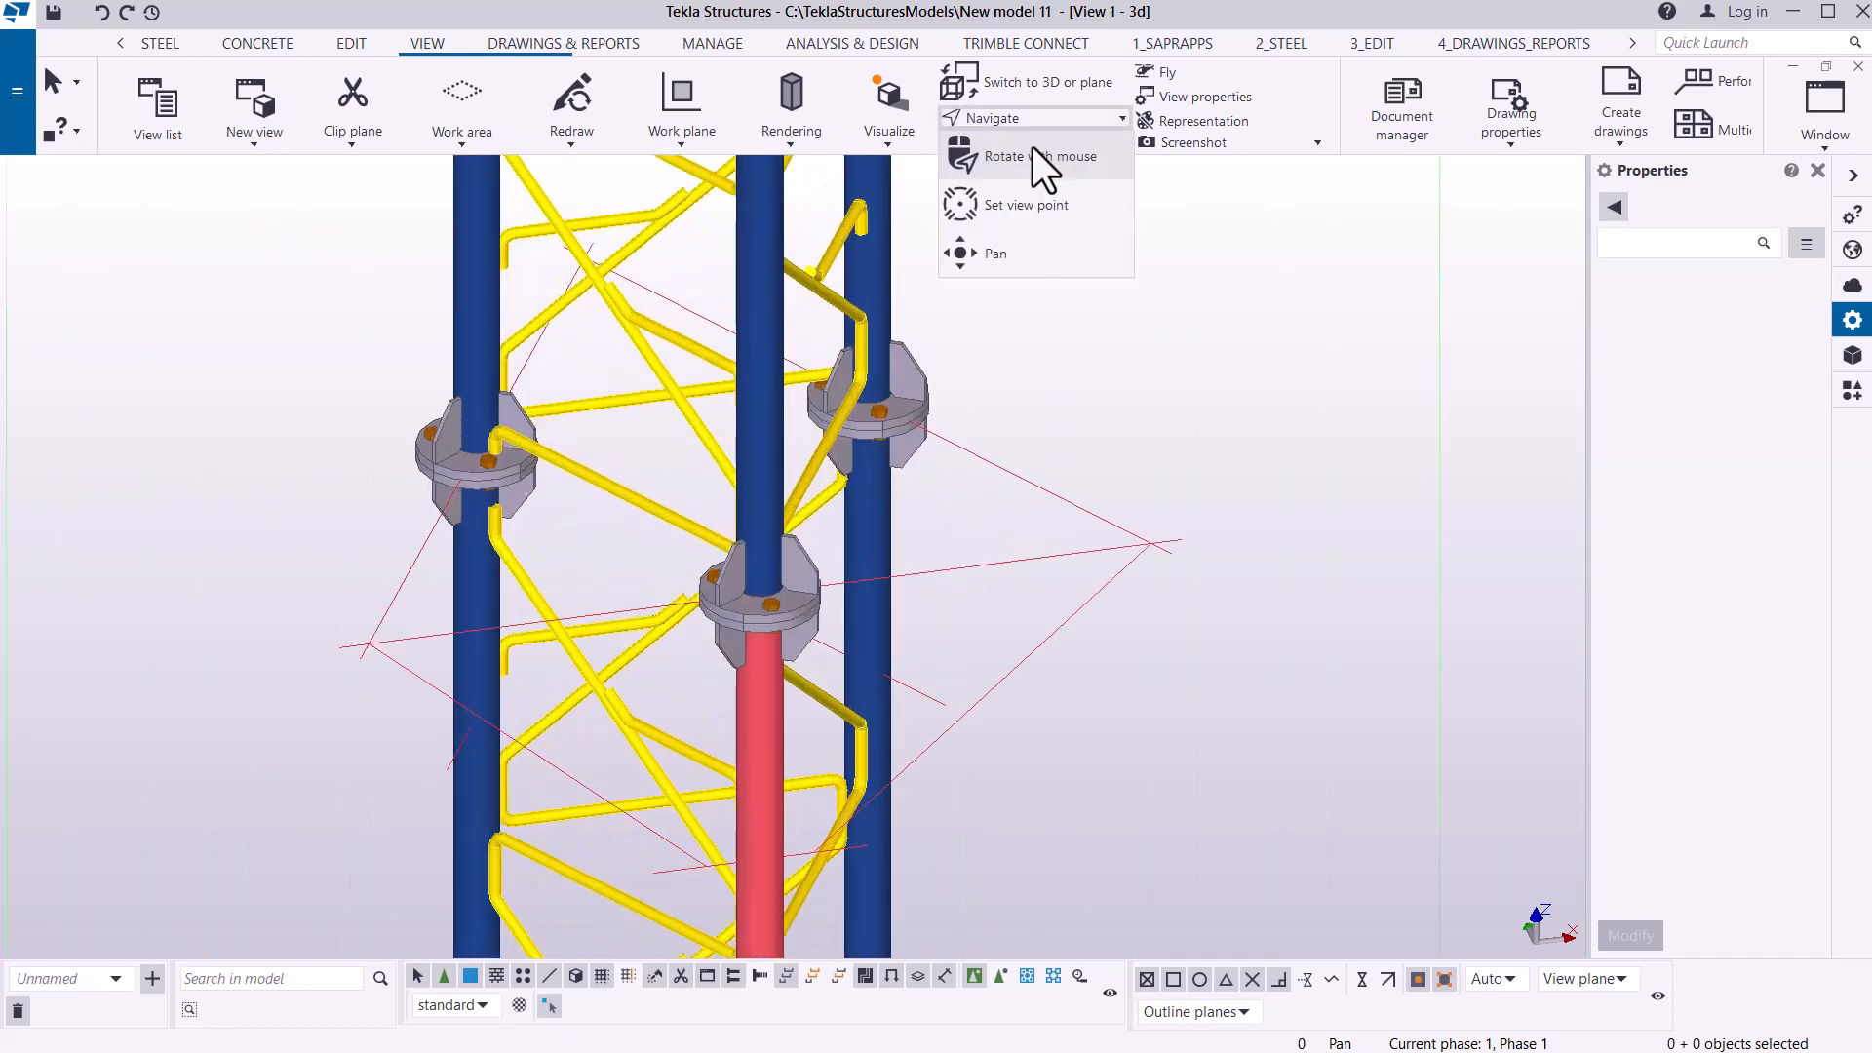
click(1040, 156)
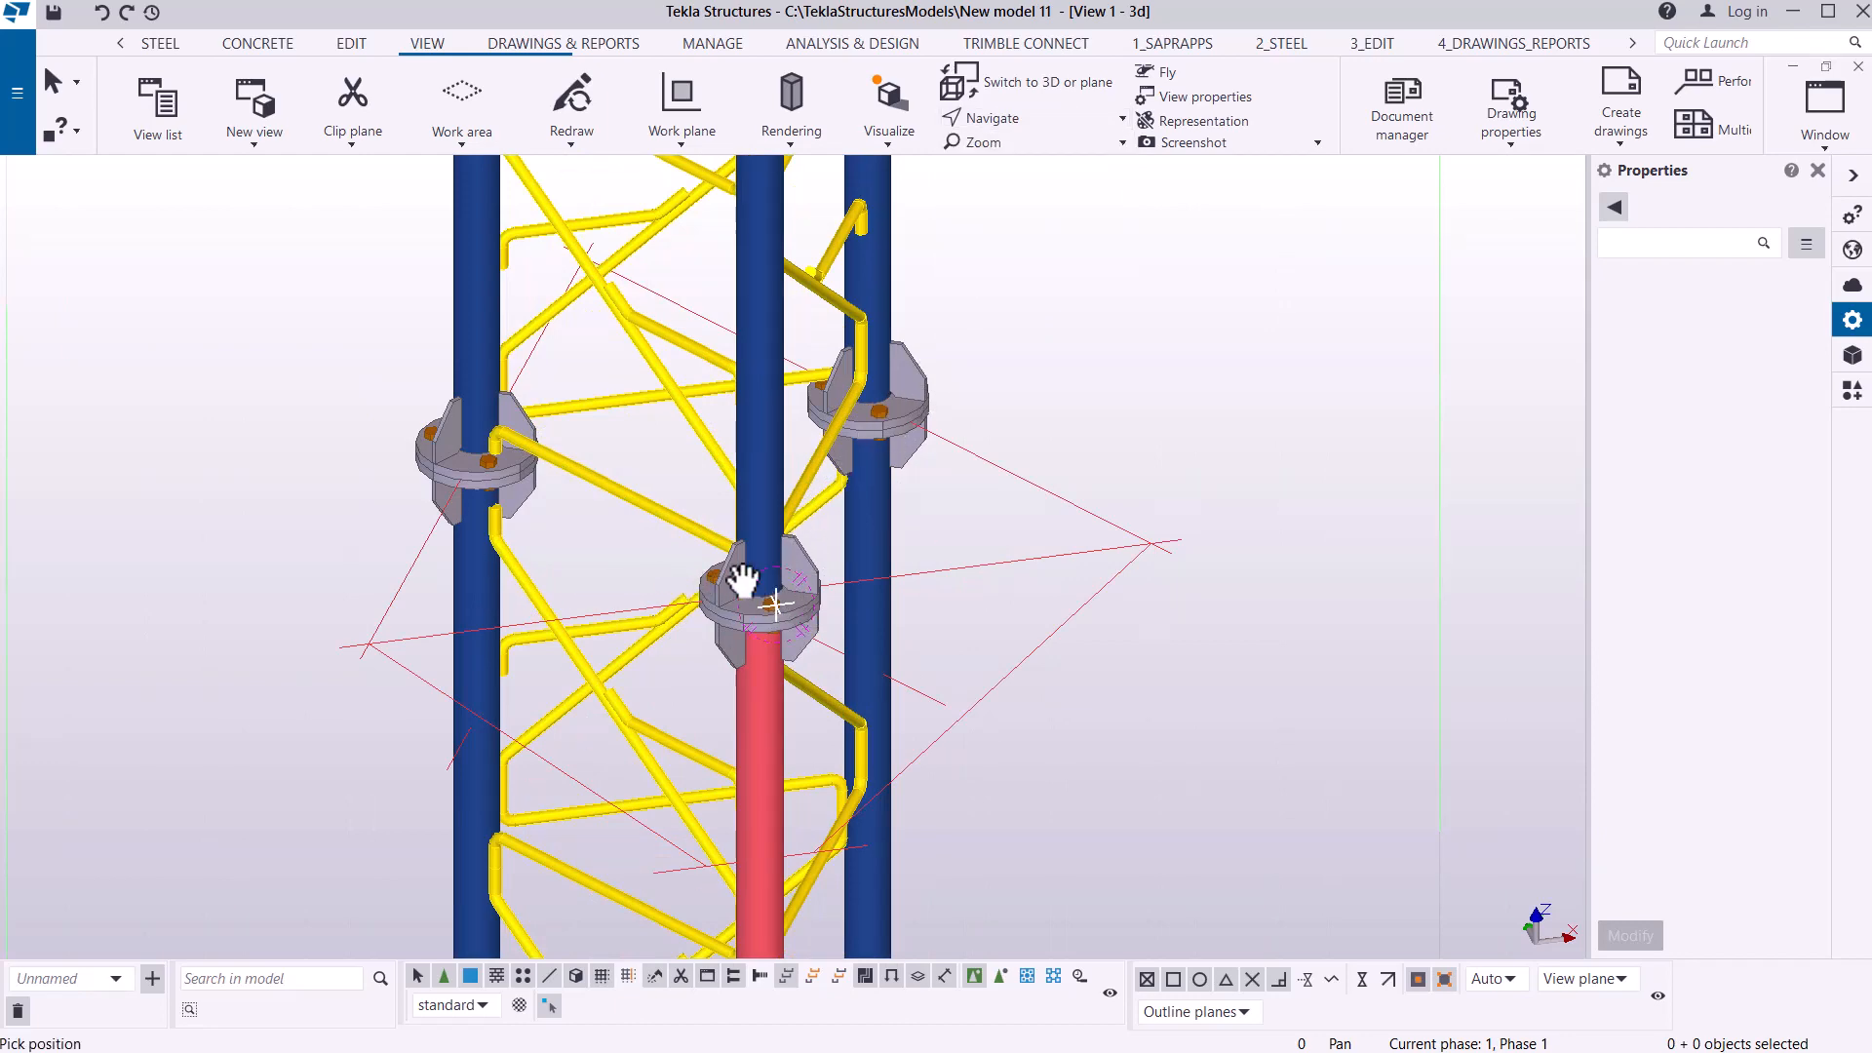
drag(743, 581, 908, 578)
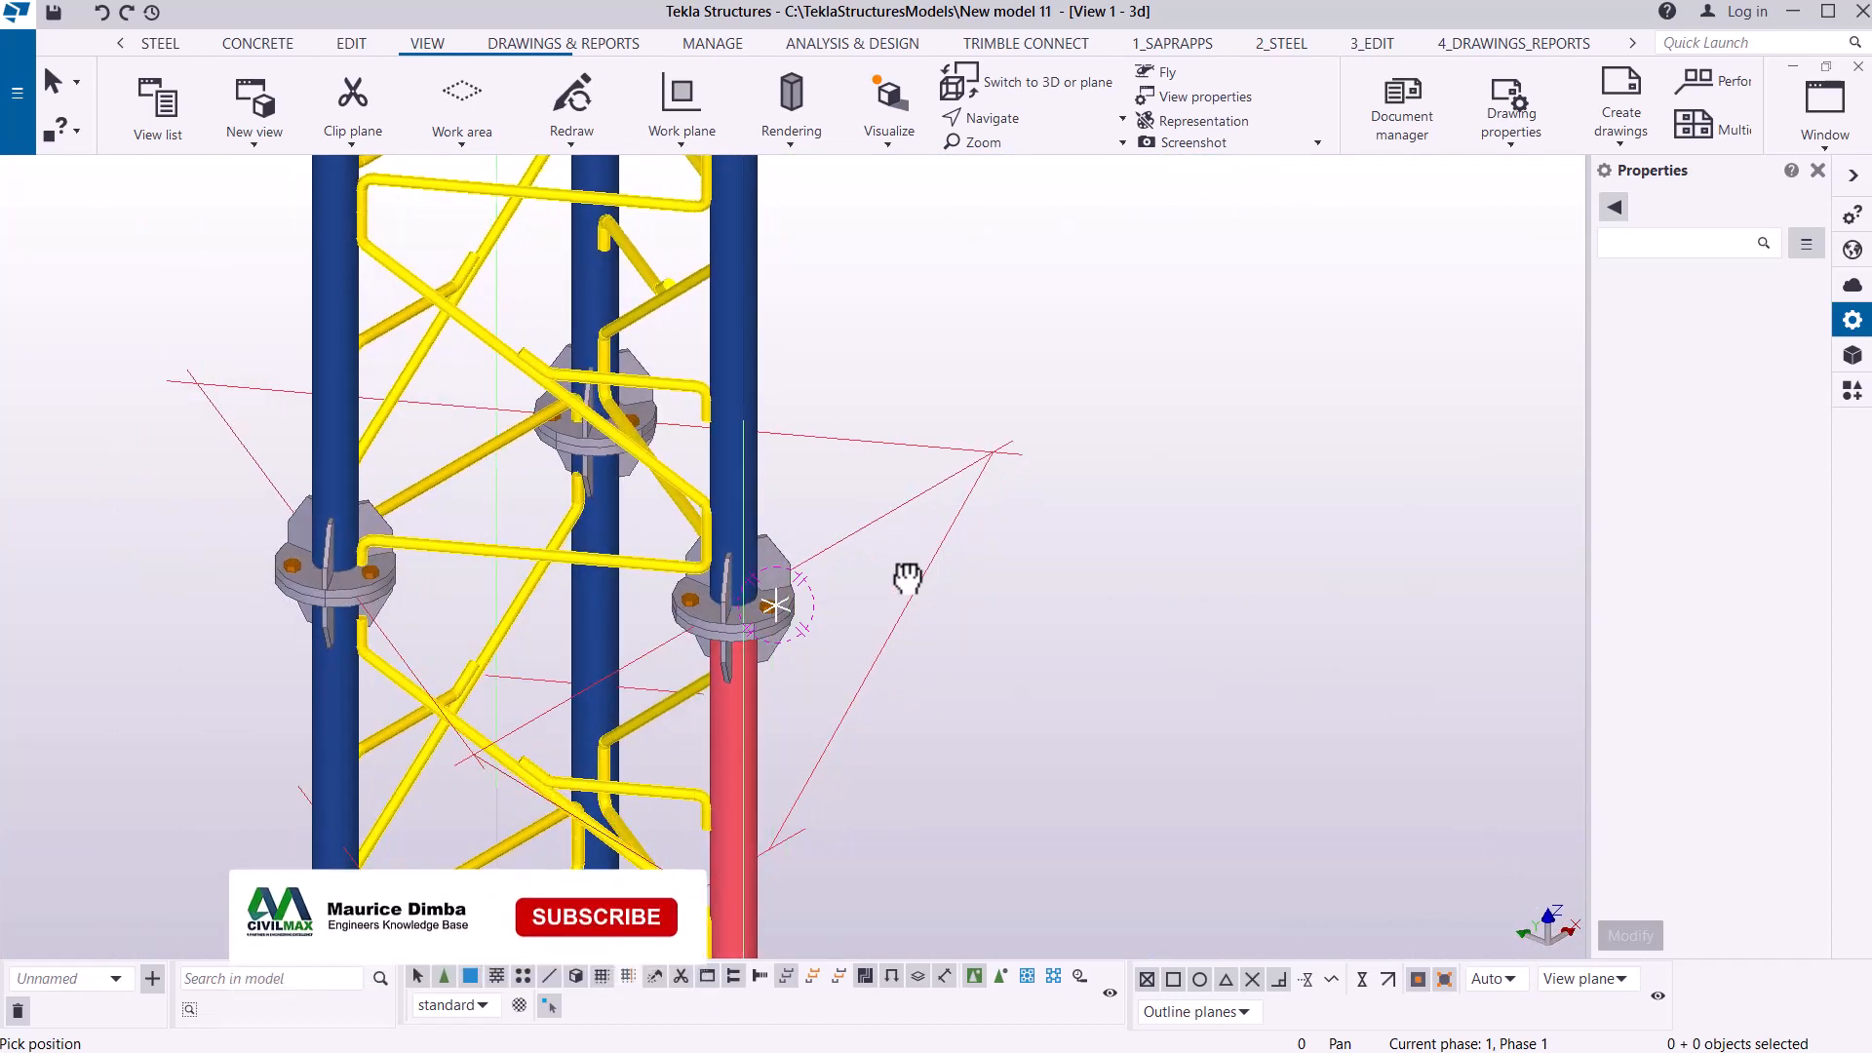
right_click(951, 336)
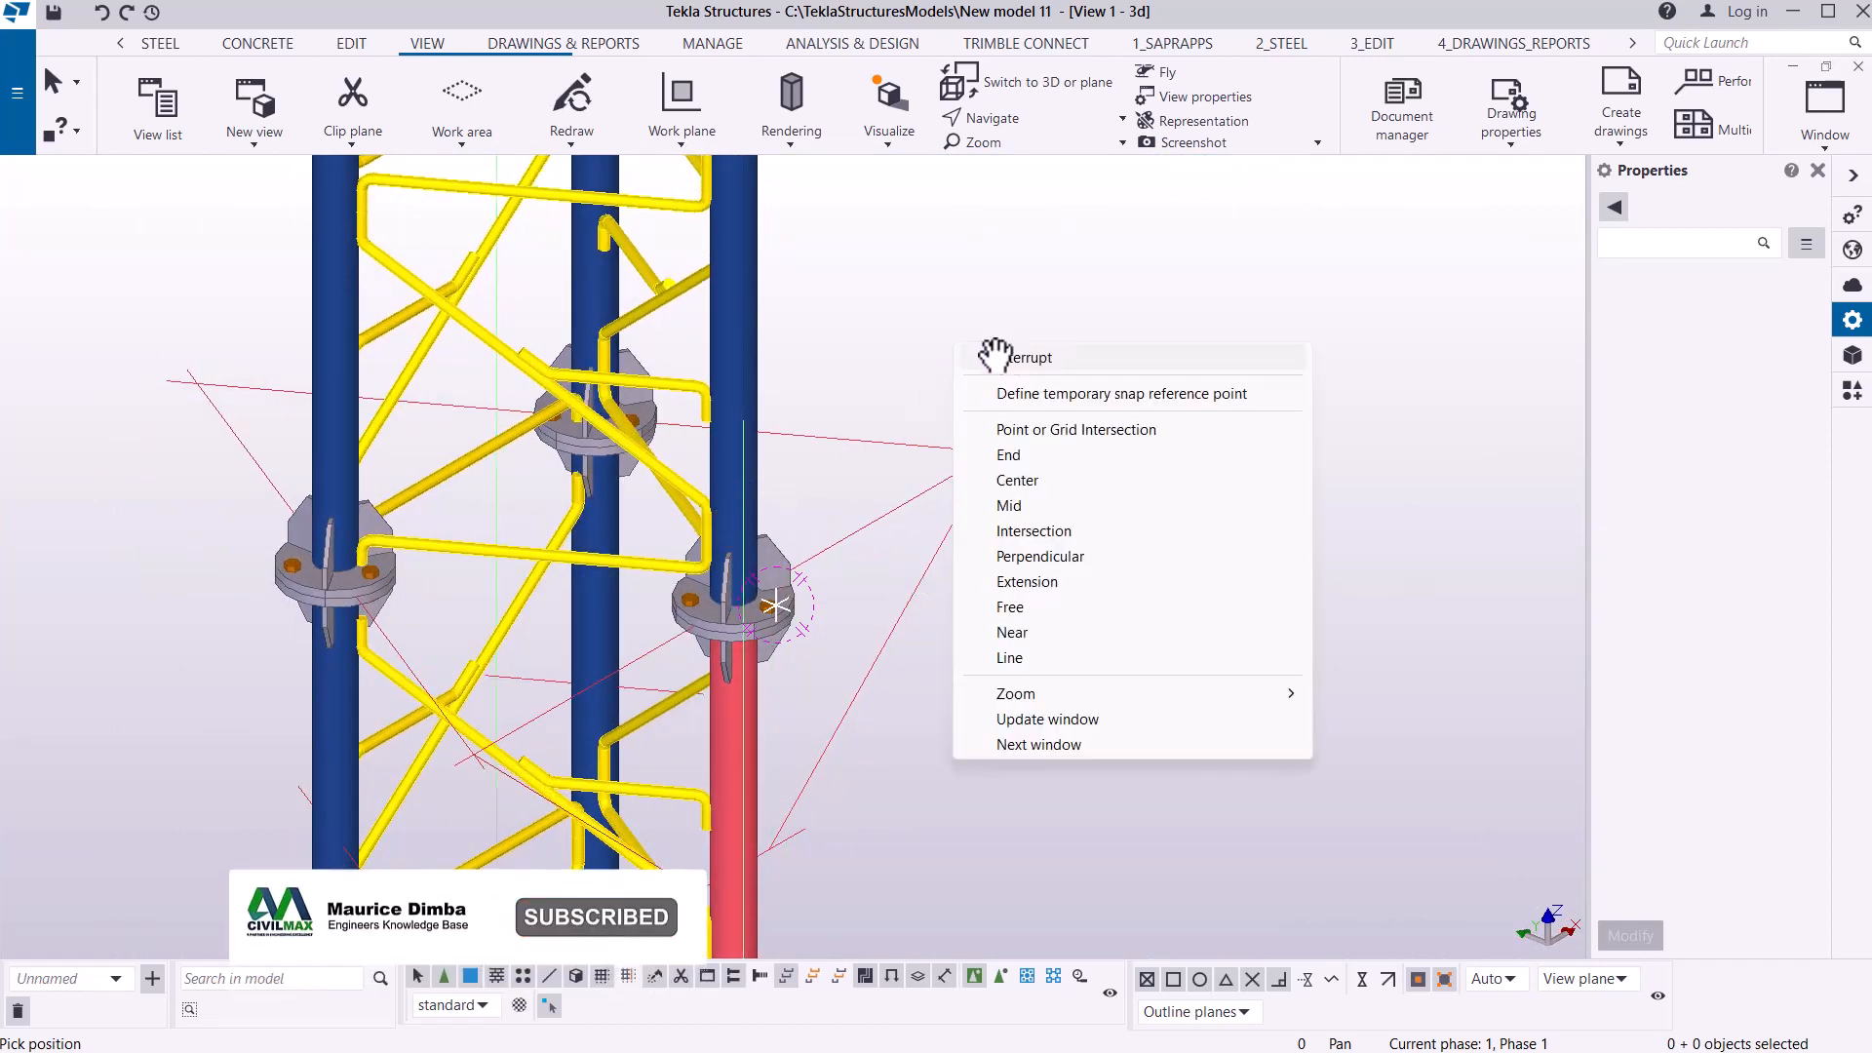
click(999, 353)
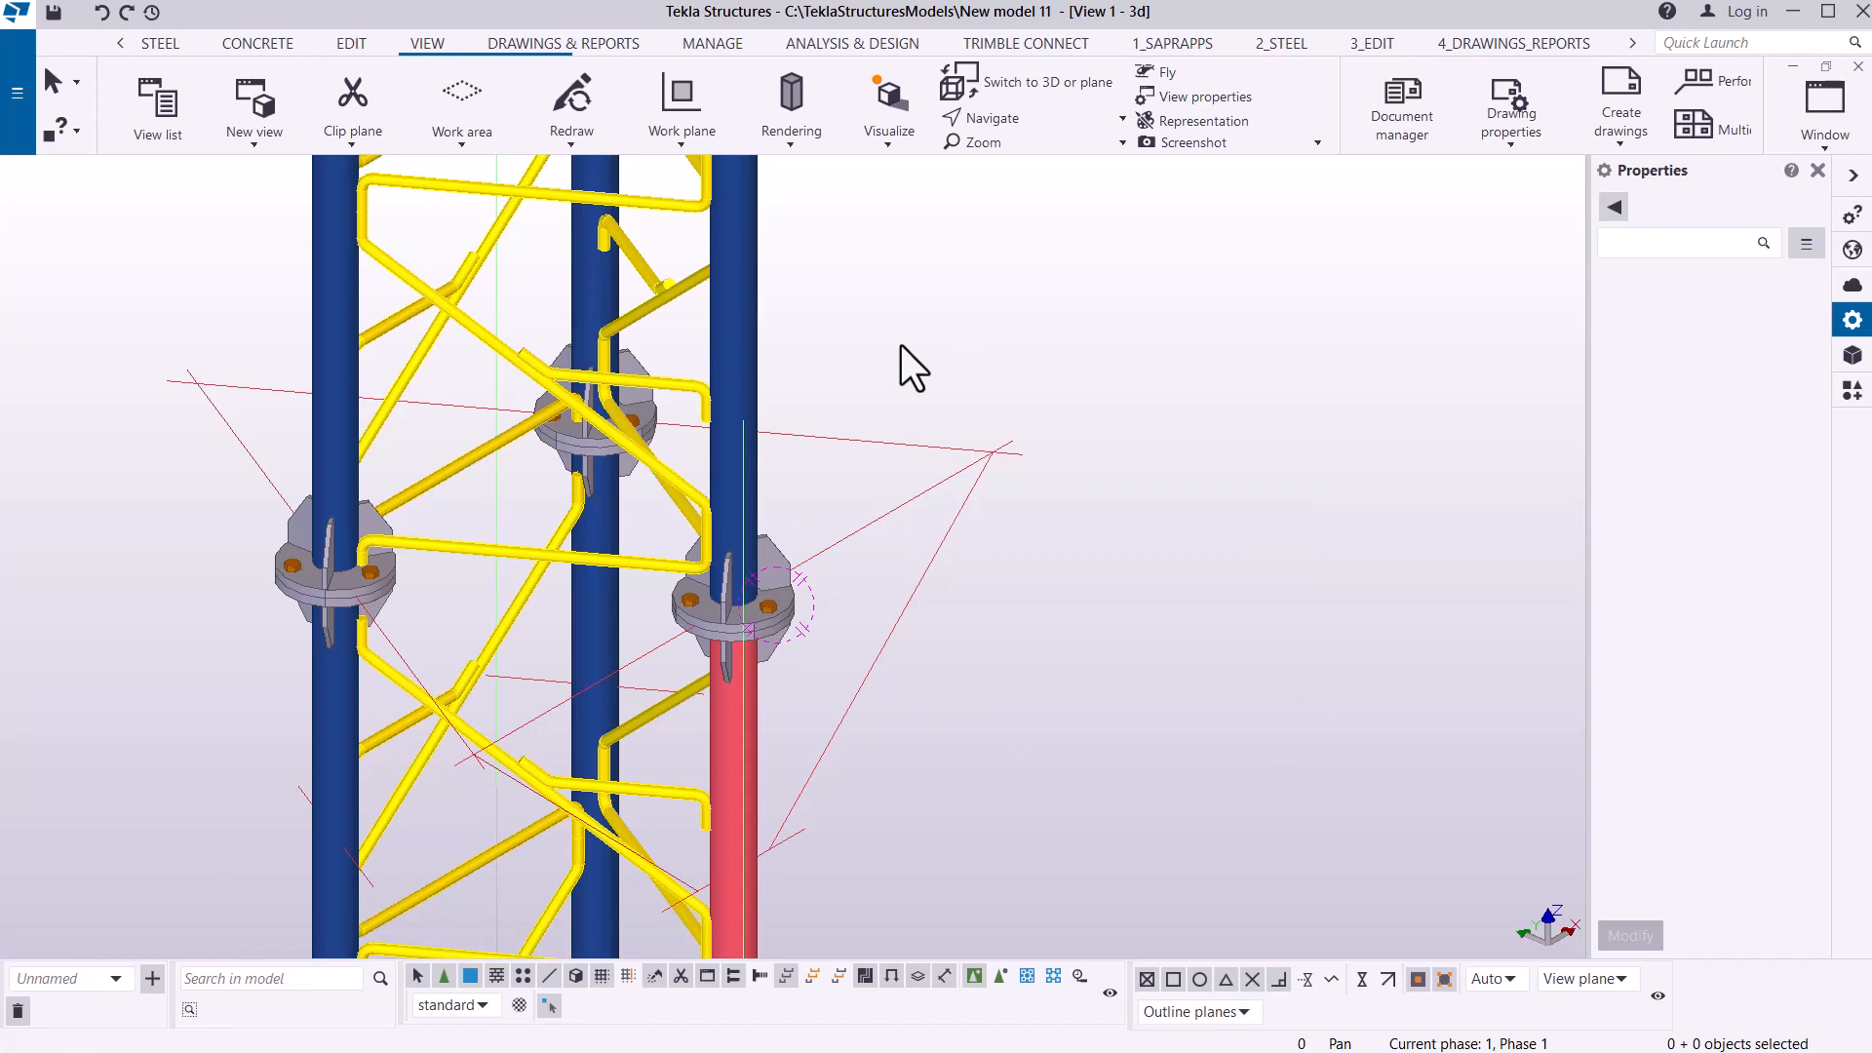
scroll(817, 373, down, 5)
scroll(823, 465, up, 3)
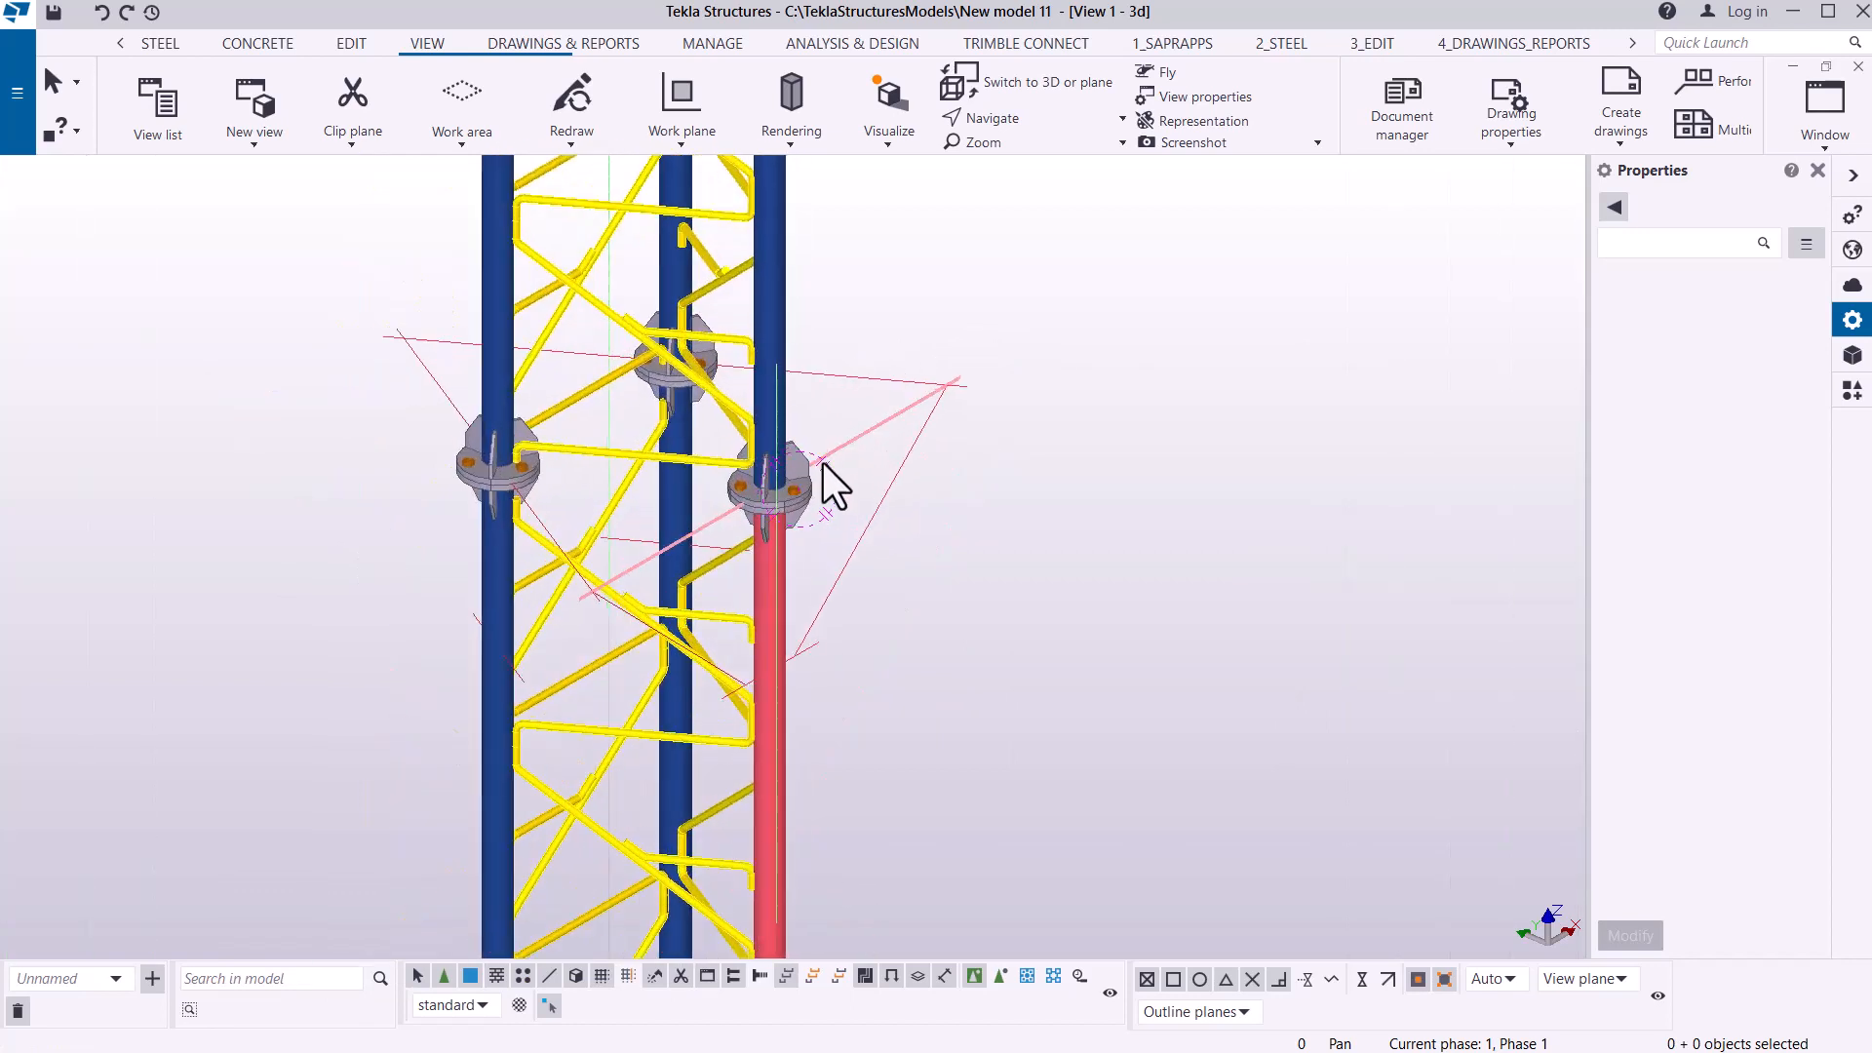
scroll(823, 464, up, 1)
click(932, 395)
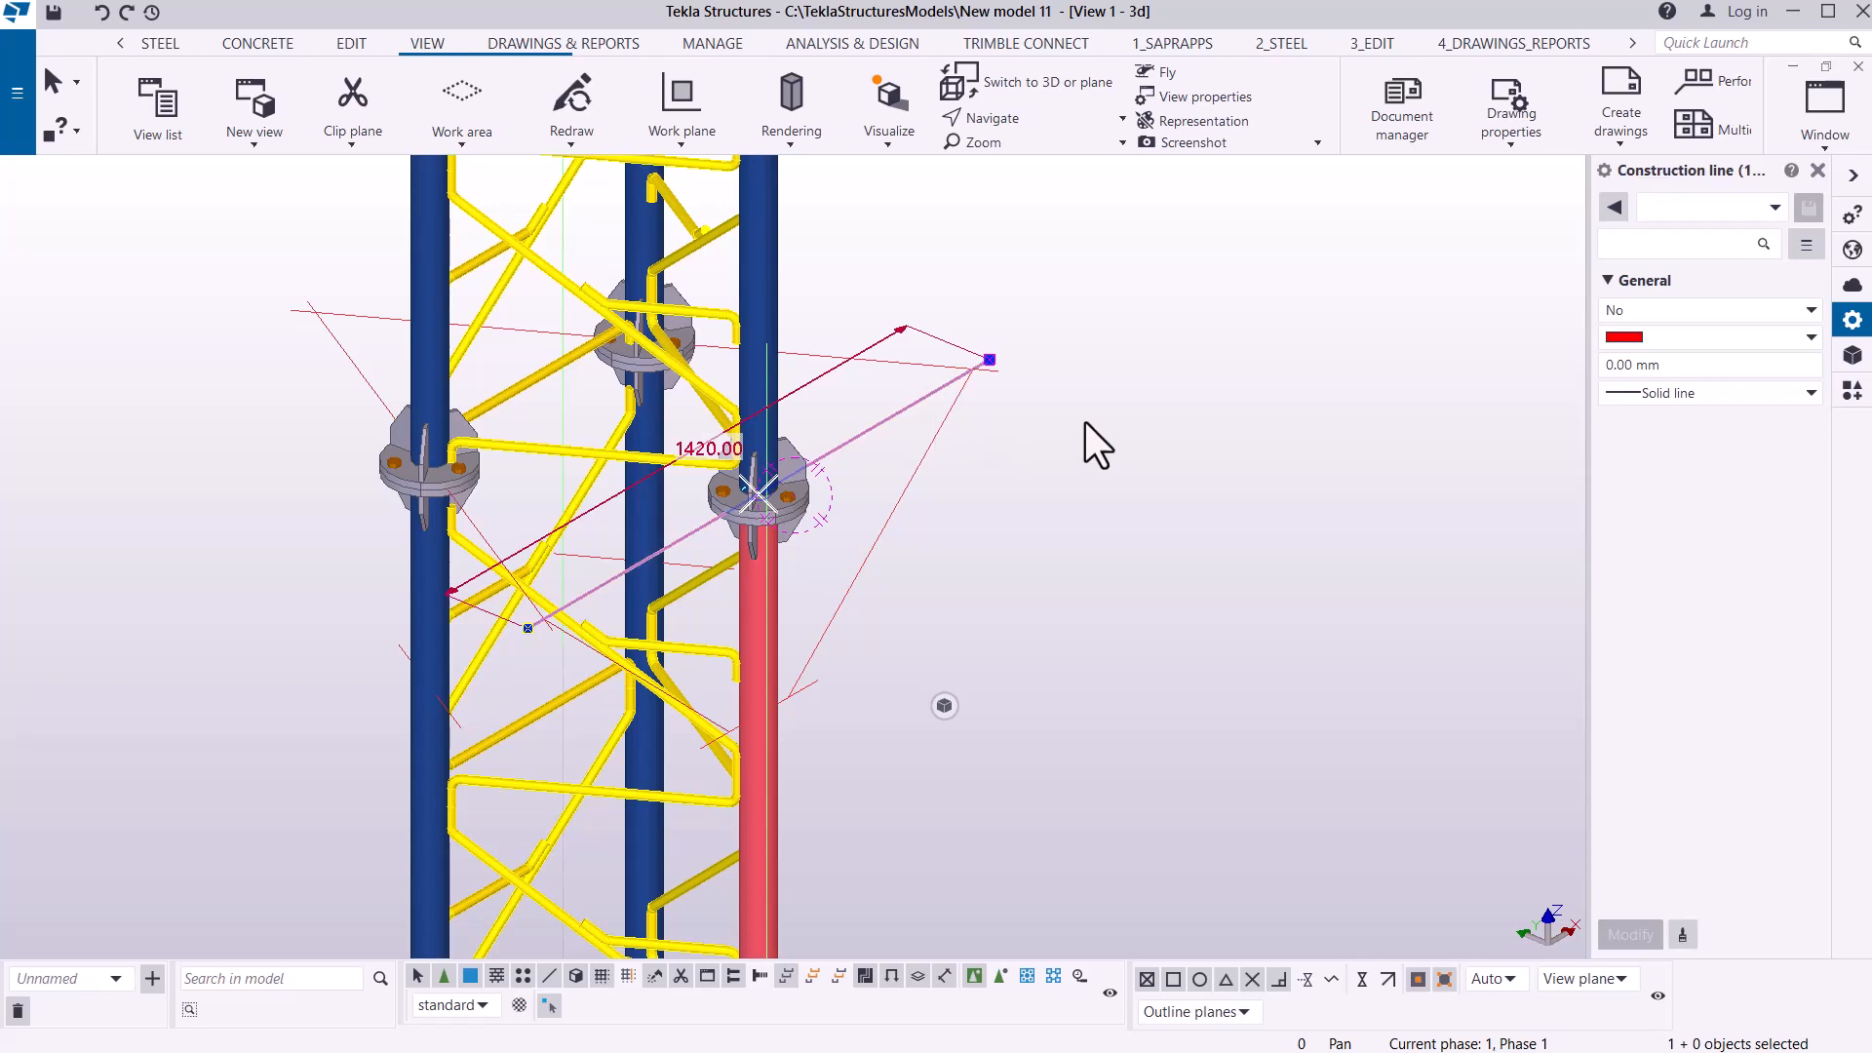
- Examine the construction line running past the front leg at the mast base
scroll(916, 434, down, 4)
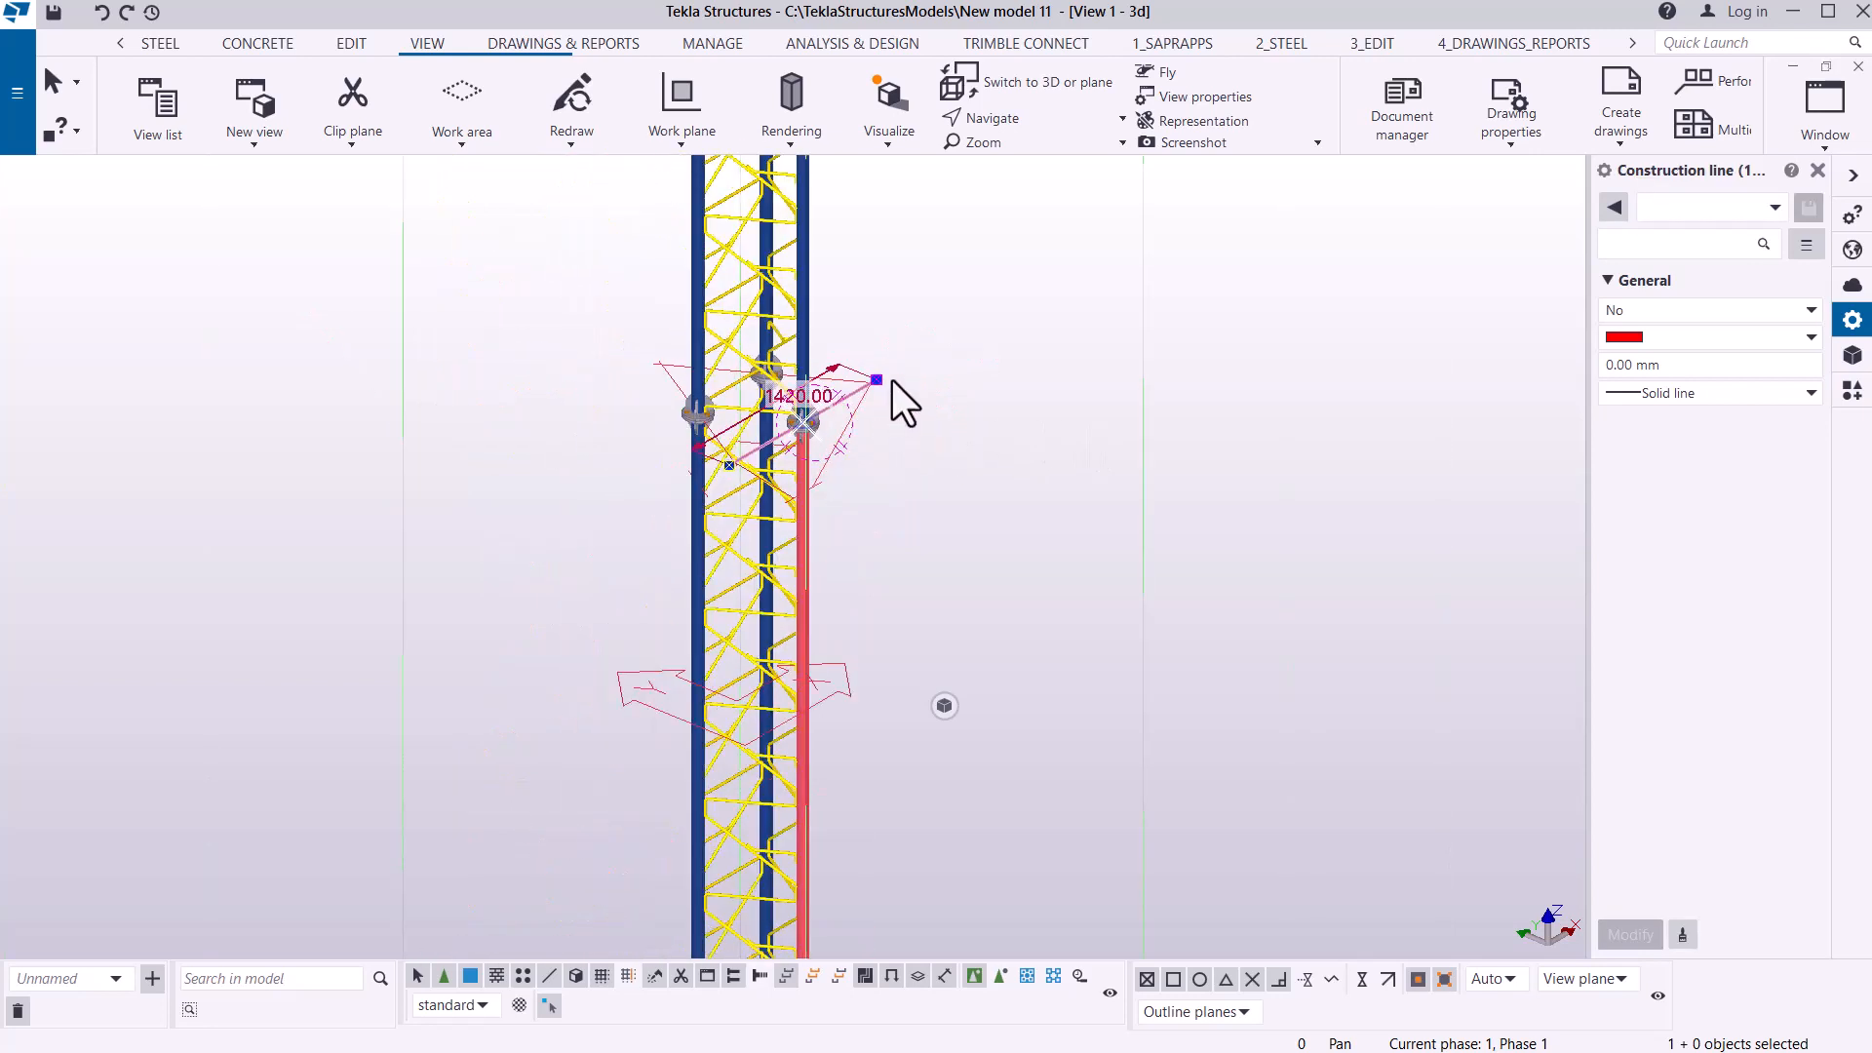
scroll(892, 380, down, 5)
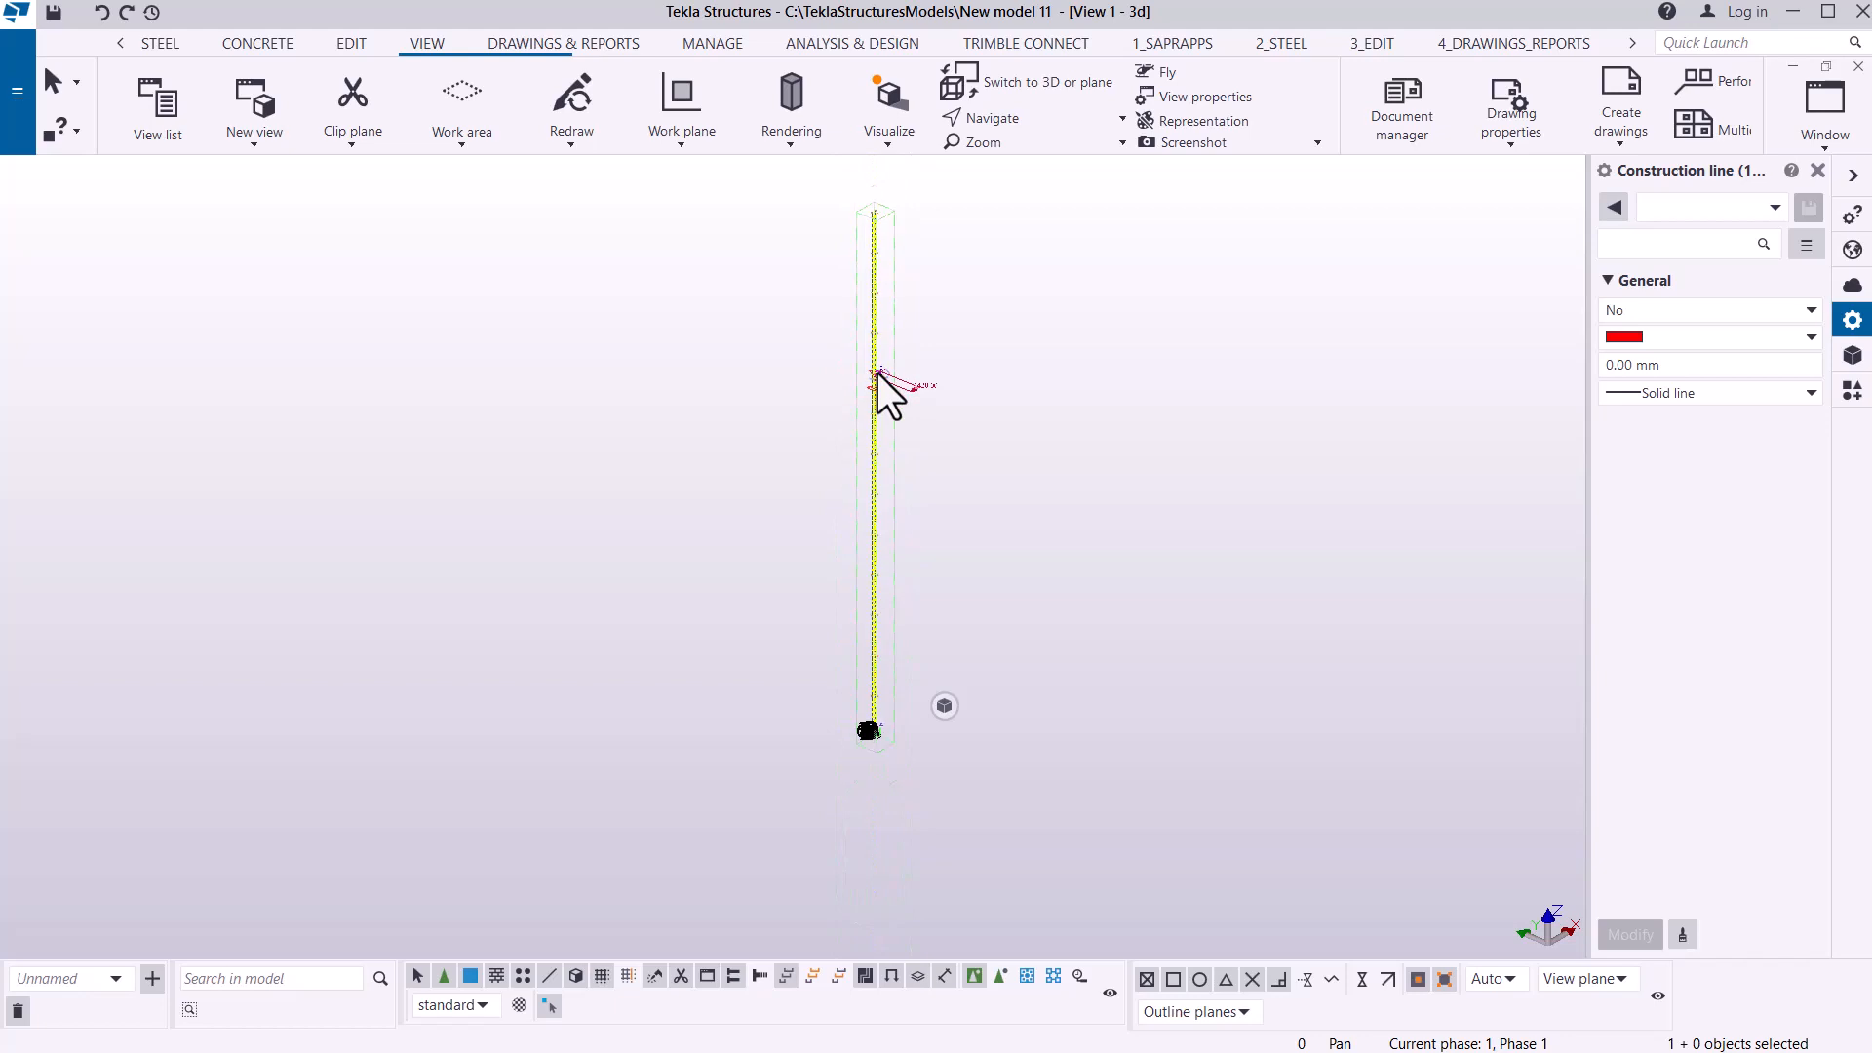
scroll(898, 749, up, 5)
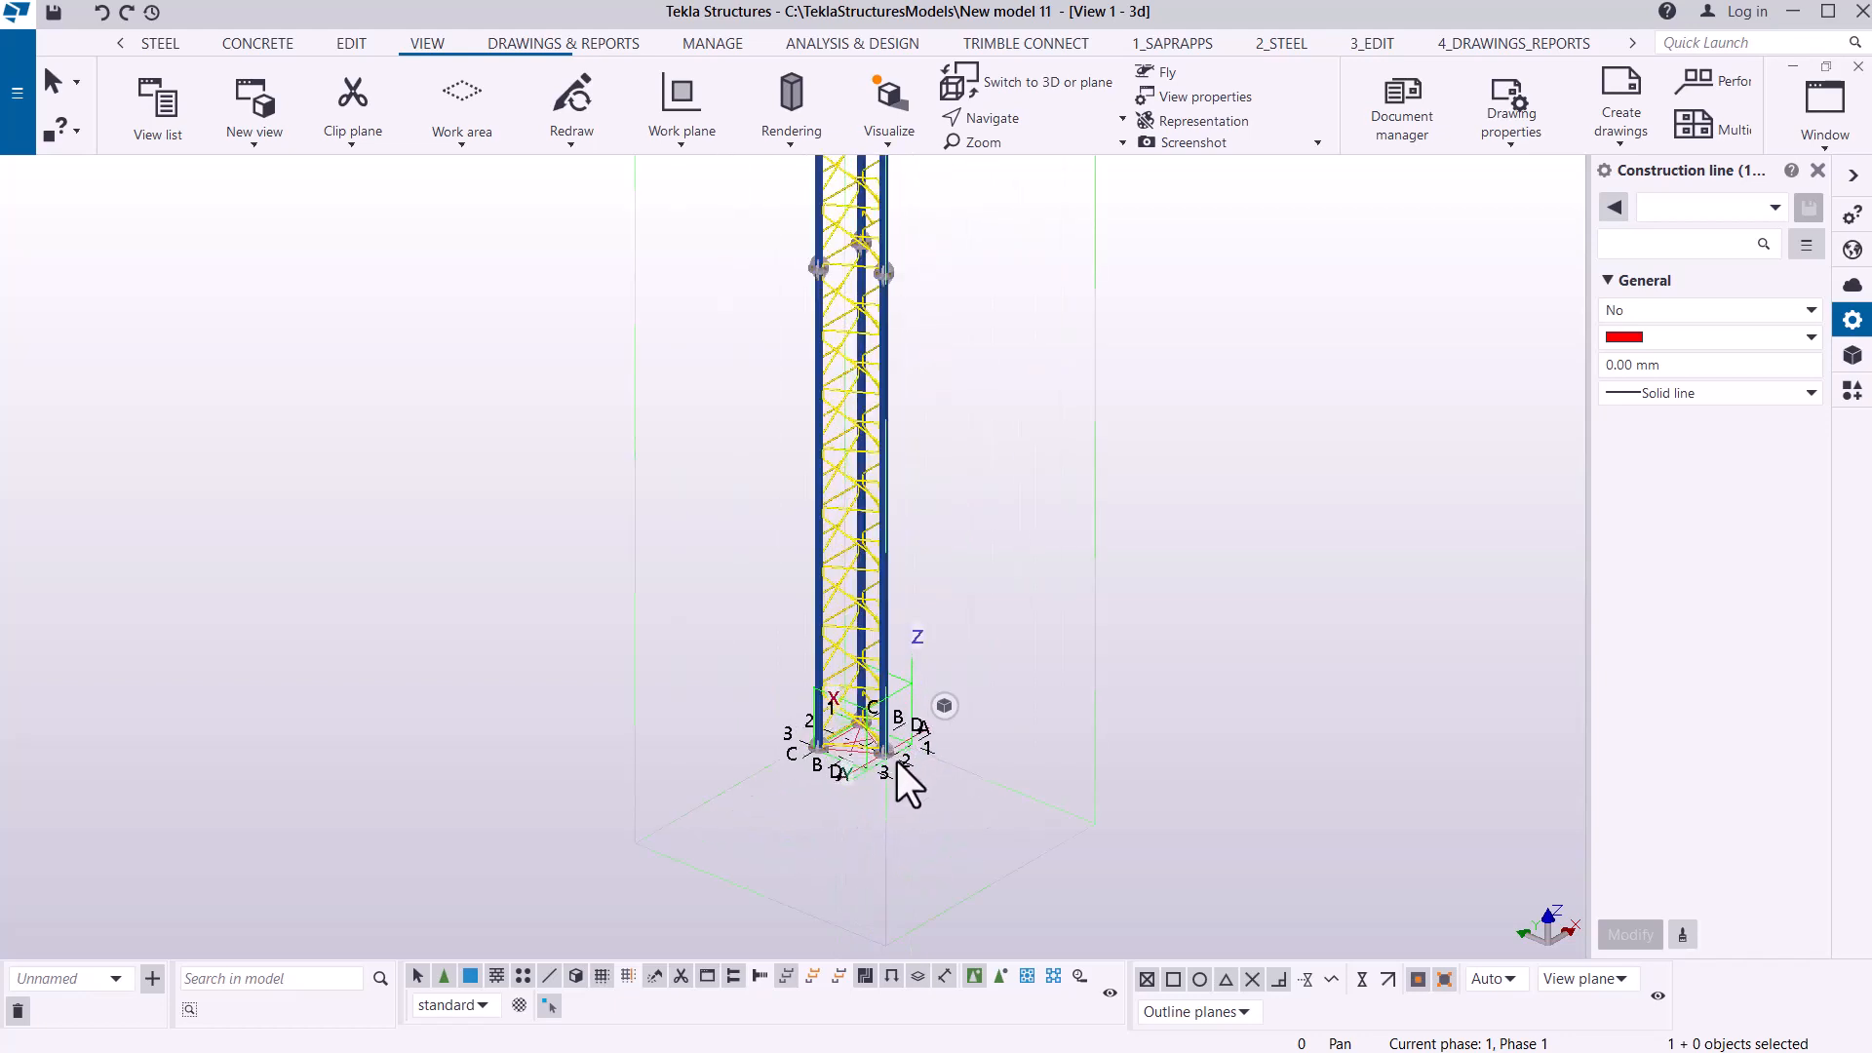
scroll(897, 765, up, 8)
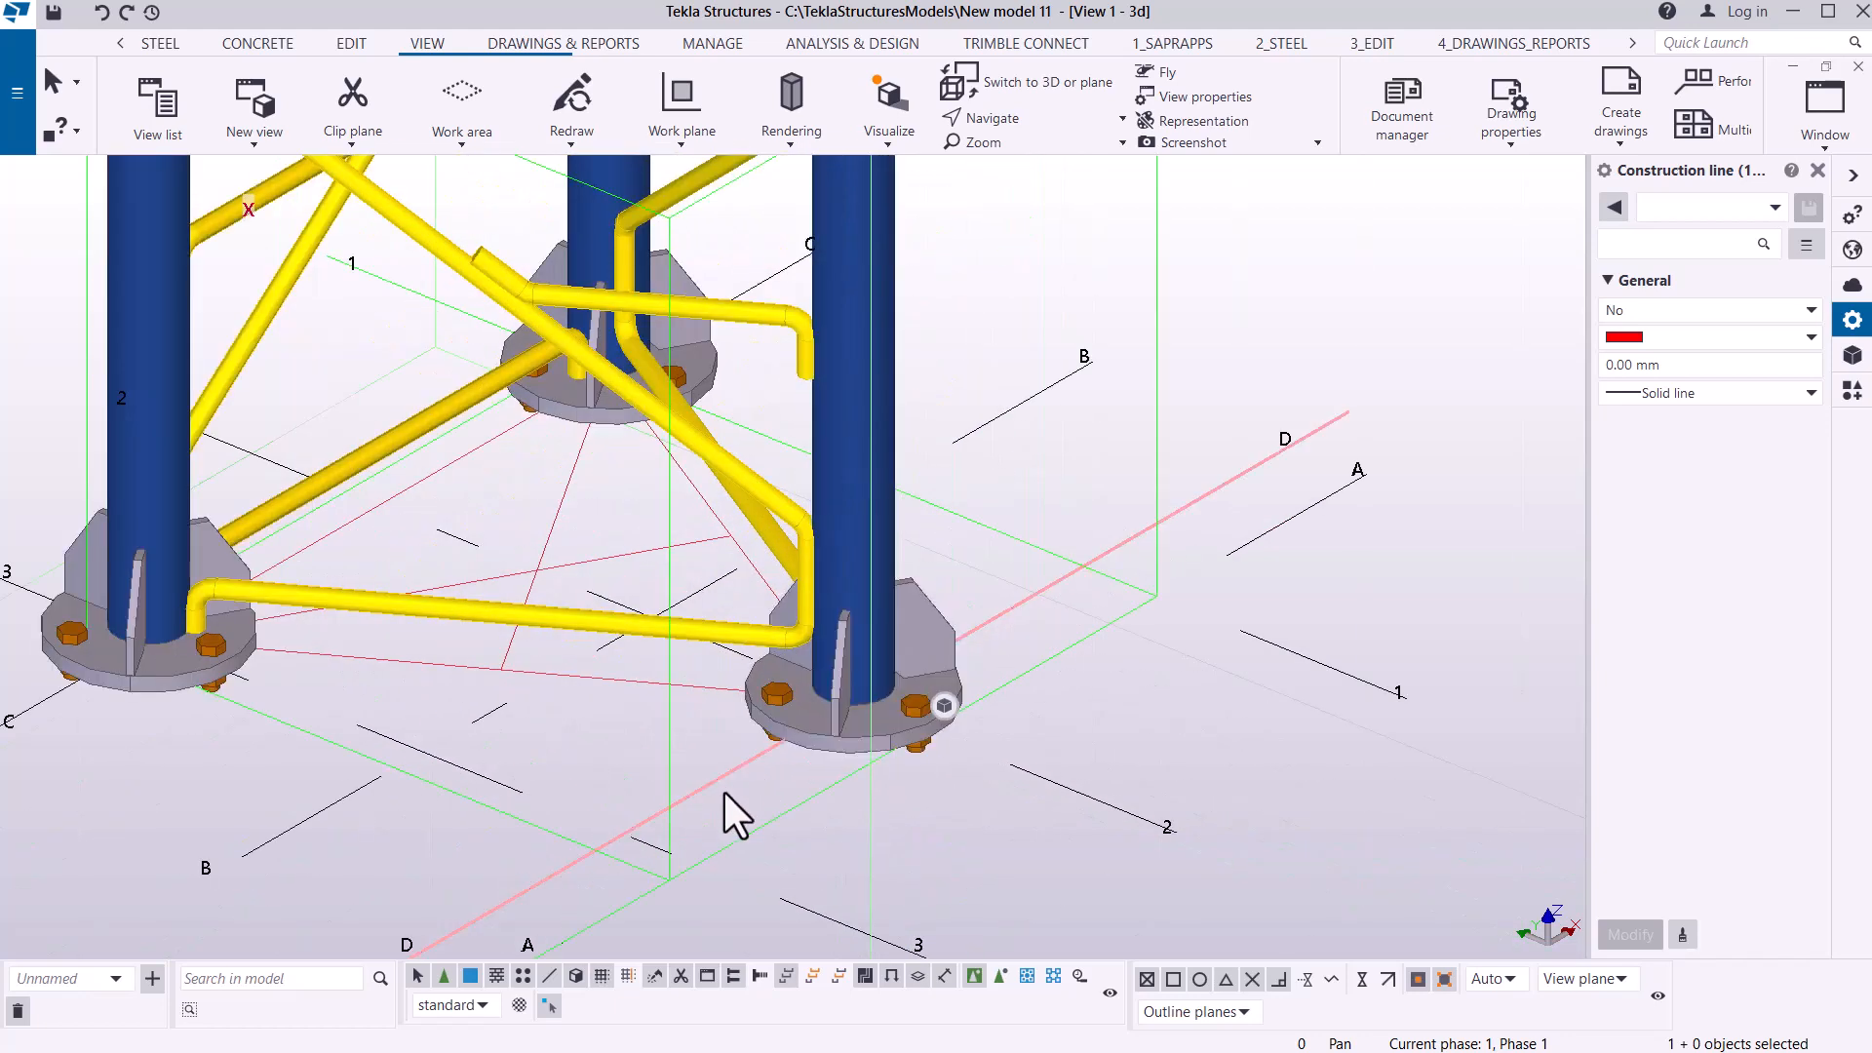
click(716, 786)
scroll(614, 850, down, 3)
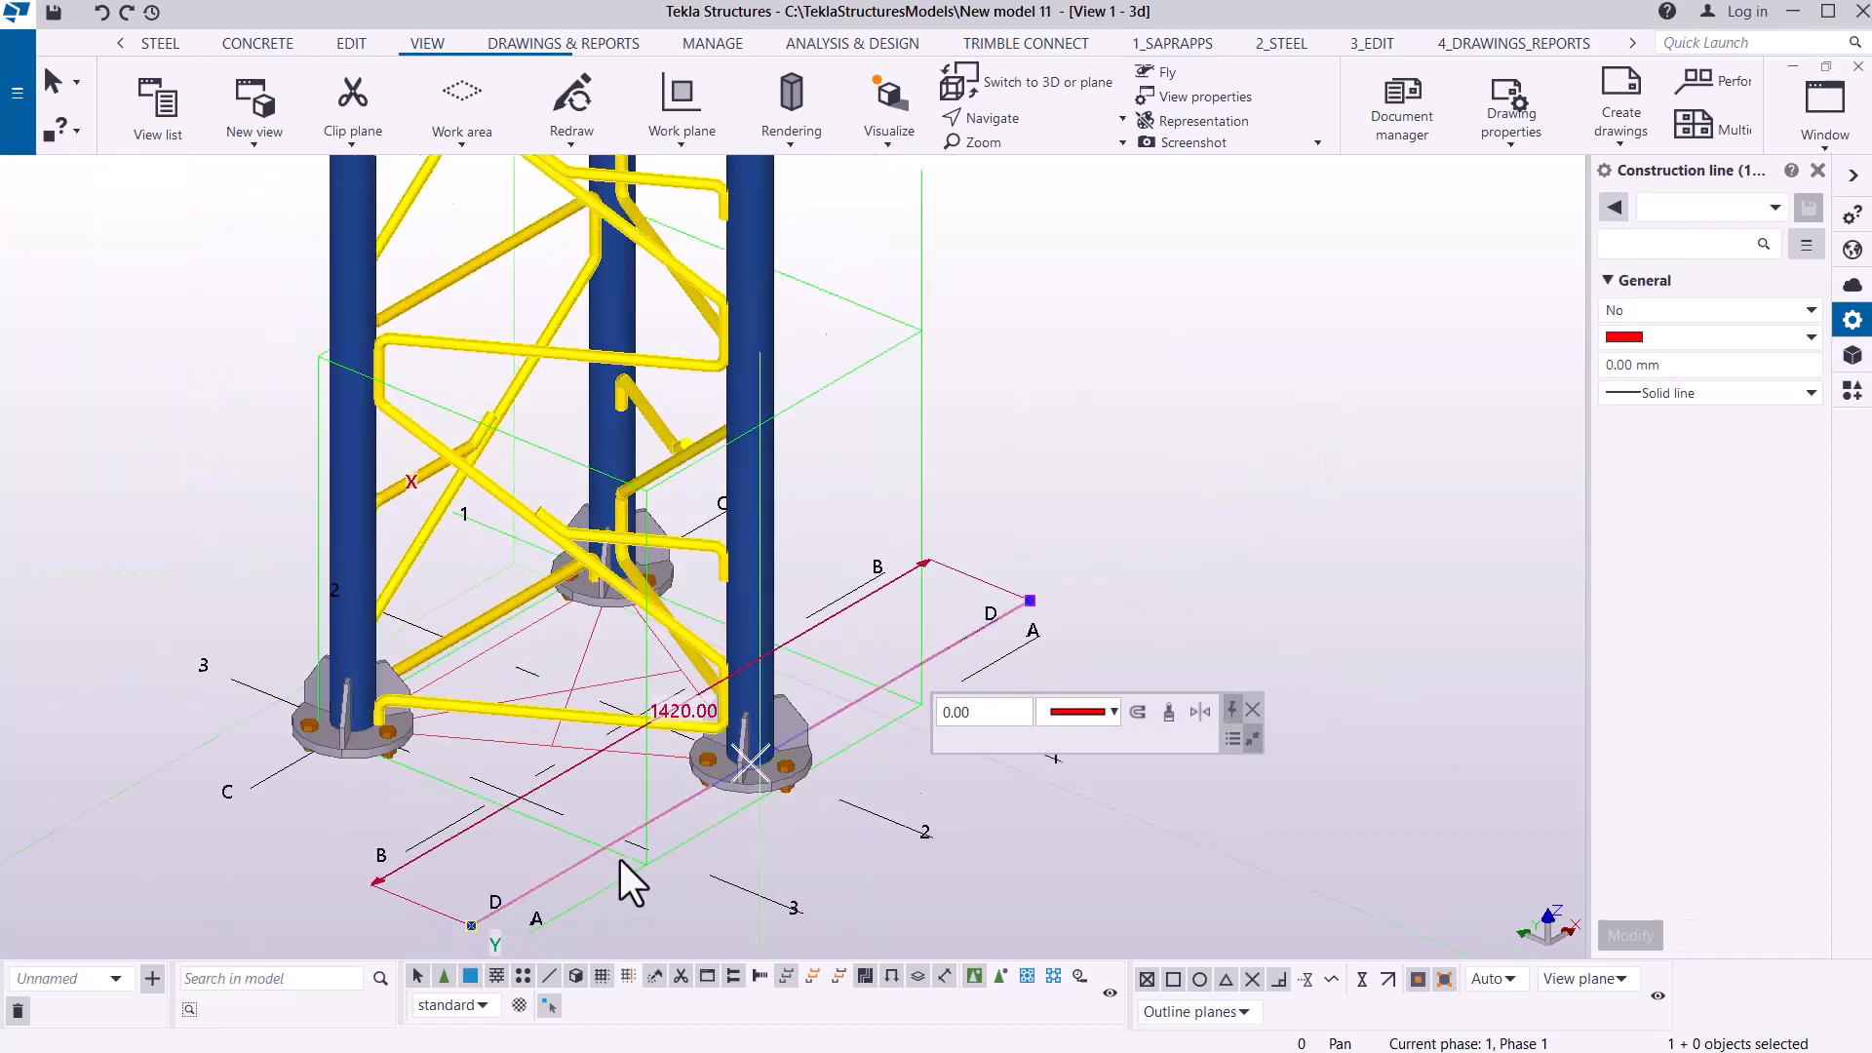
scroll(675, 866, down, 10)
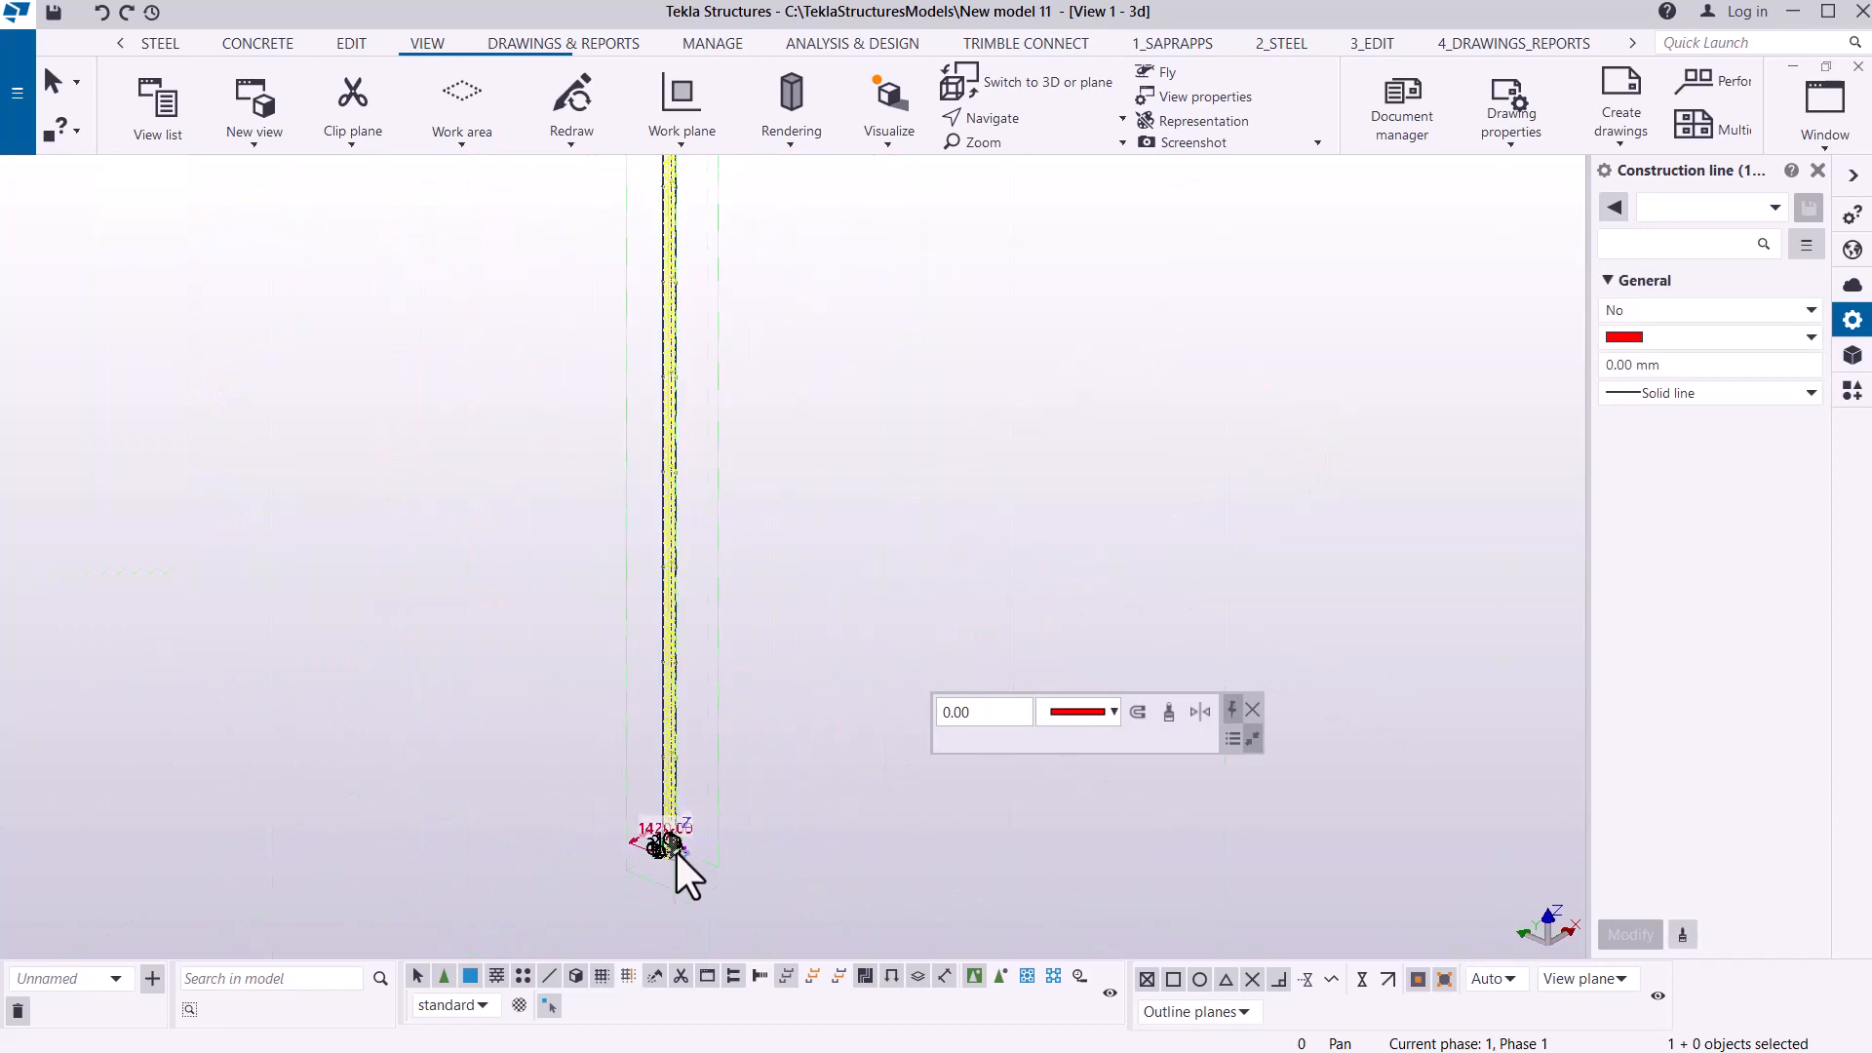
- Add a point at the centre of the red leg's top end, at the bolted flange joint
scroll(653, 195, up, 6)
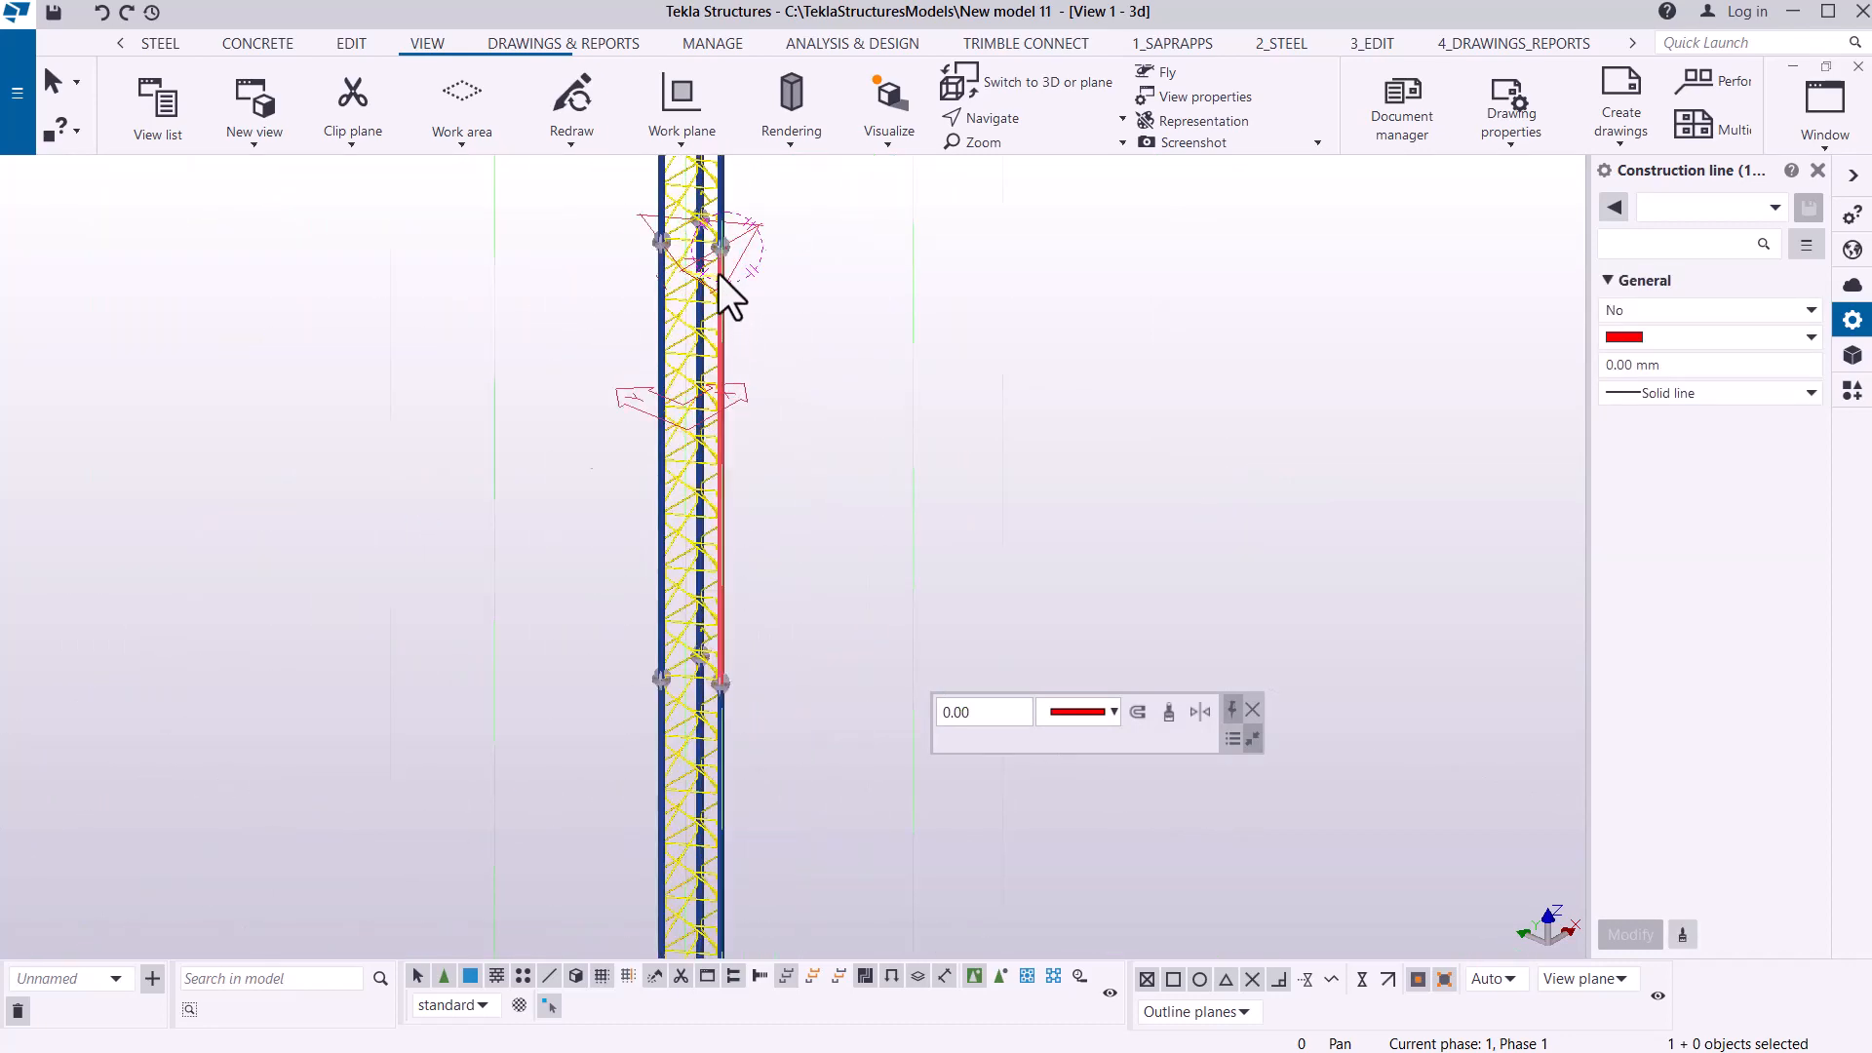
scroll(721, 263, up, 5)
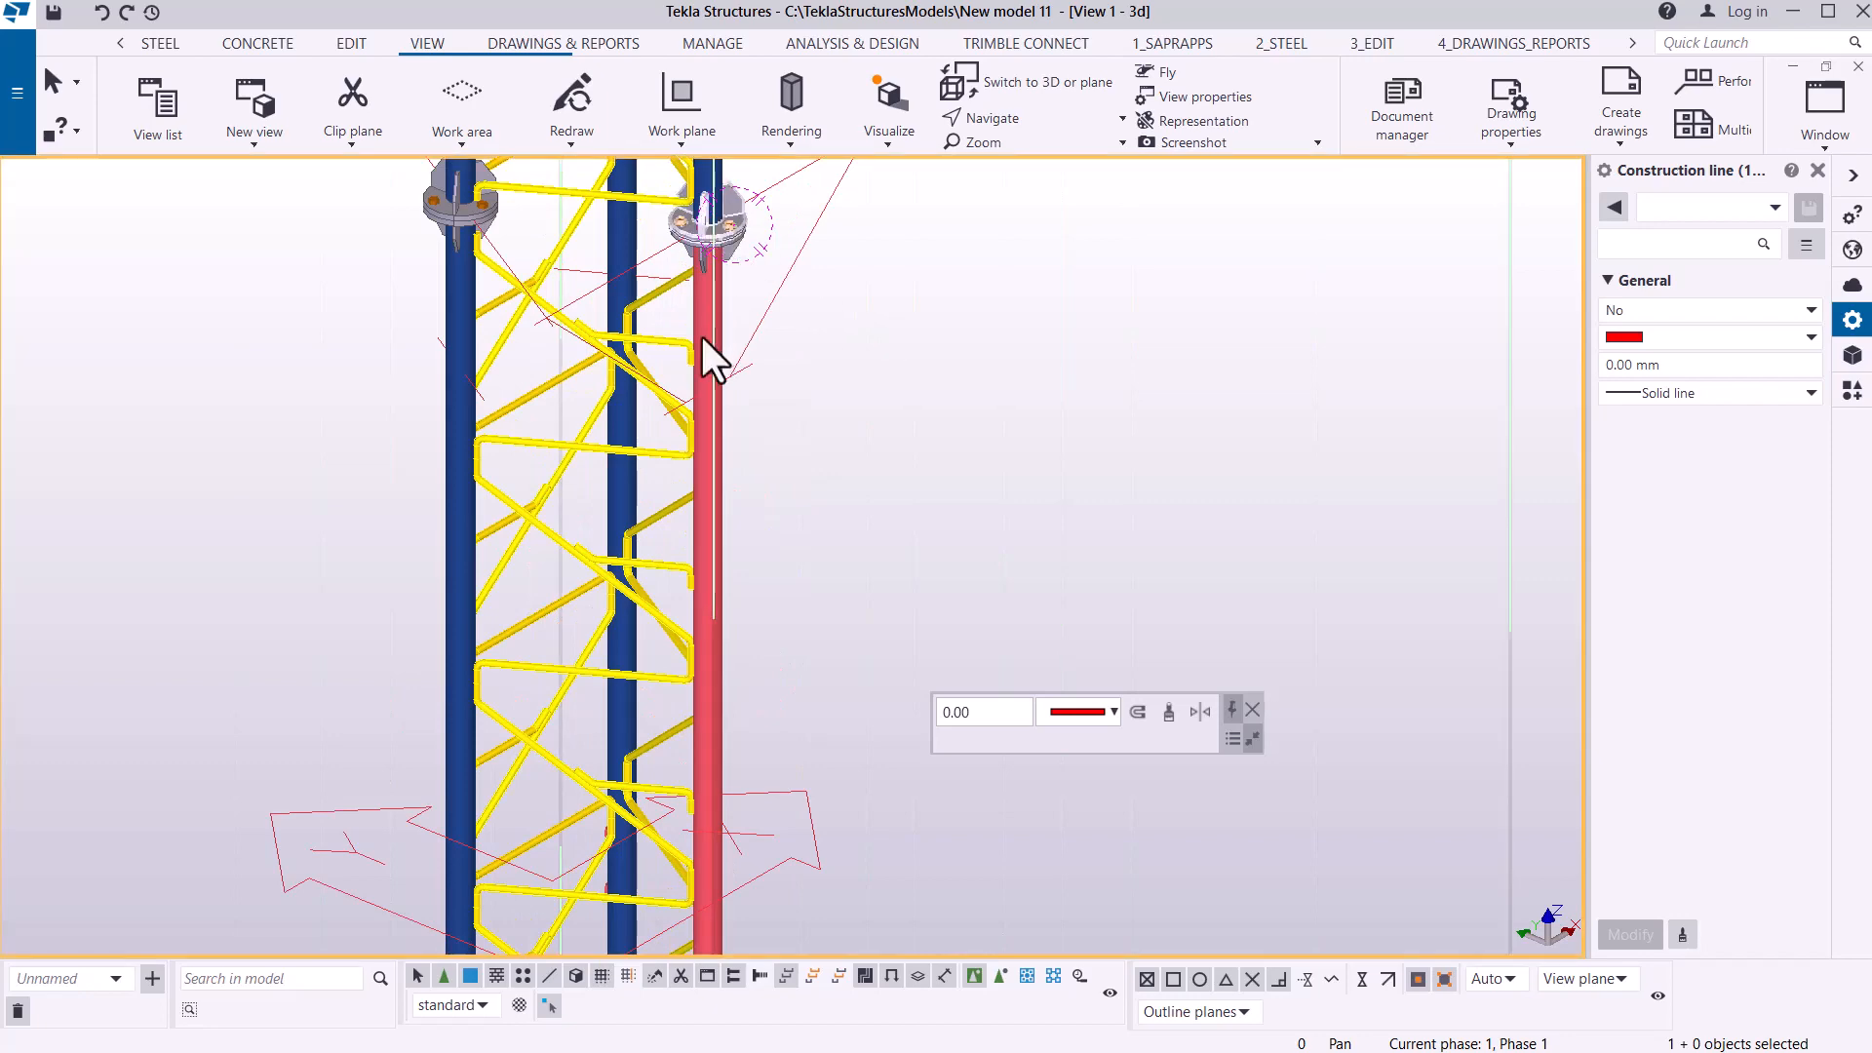
scroll(708, 419, up, 5)
click(721, 576)
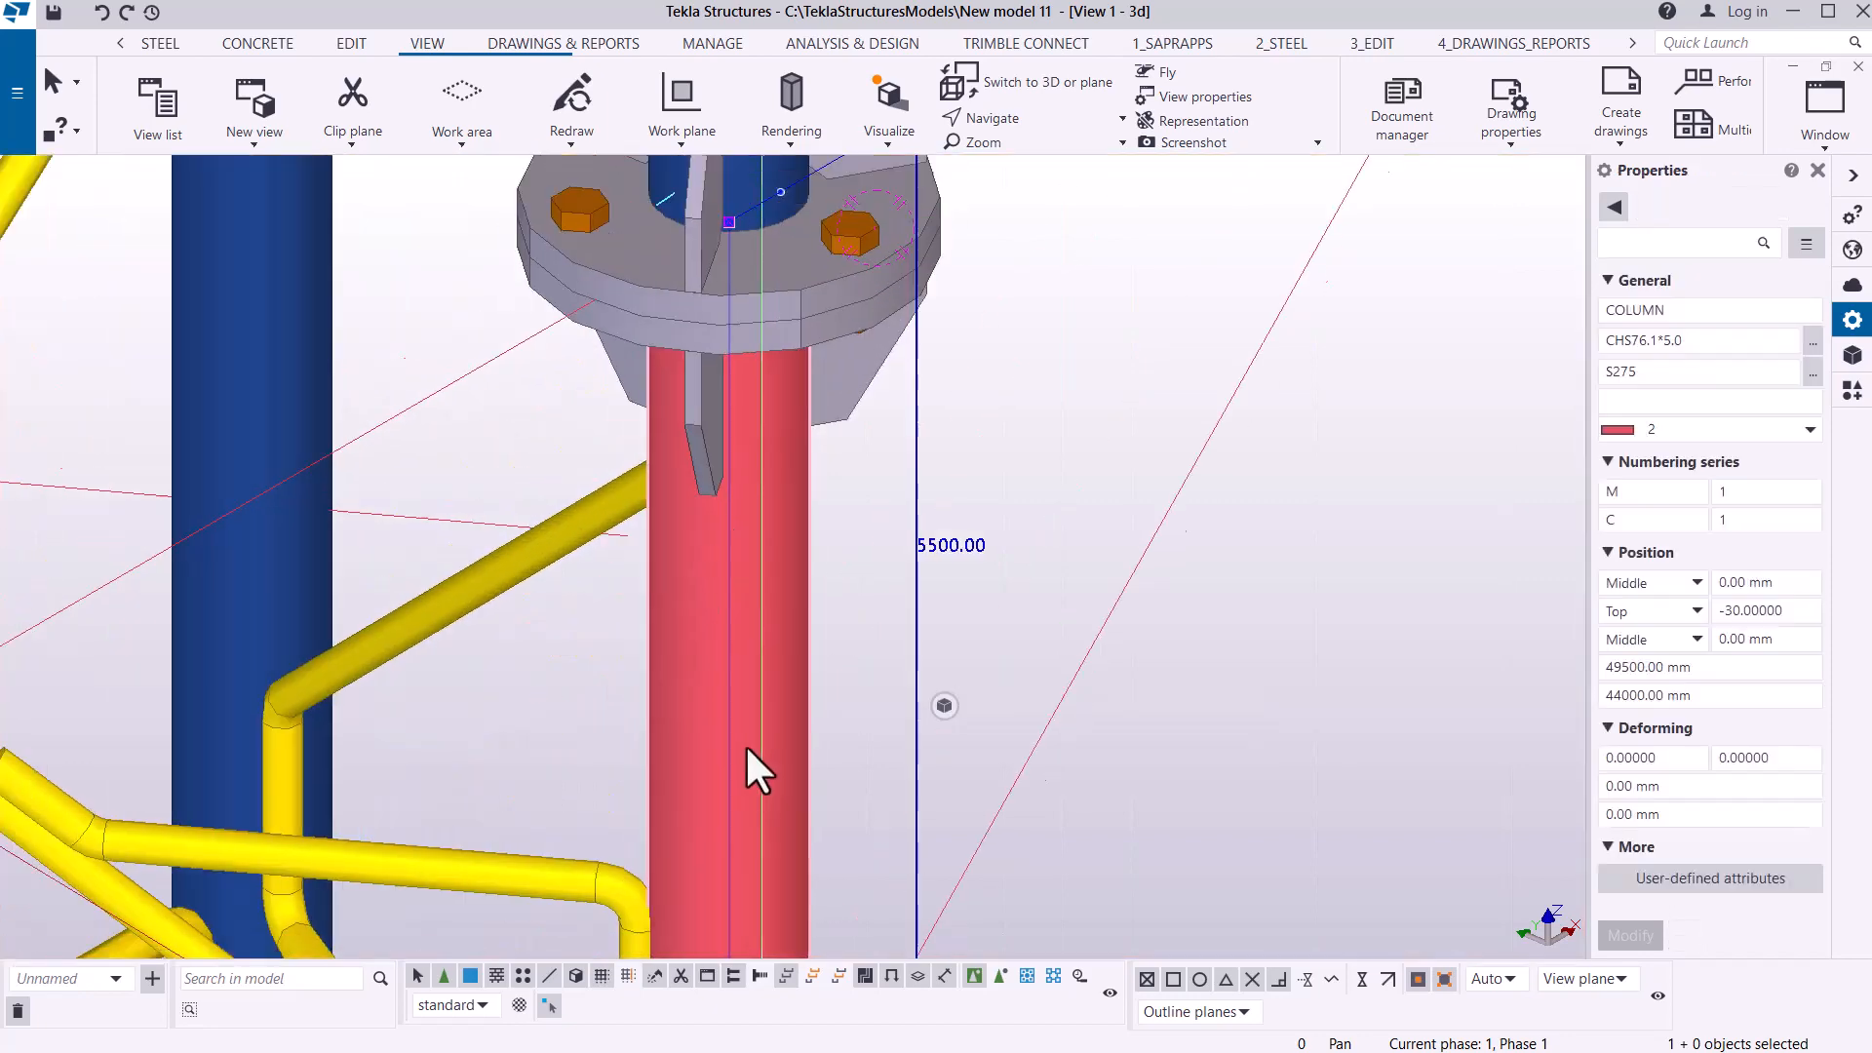
scroll(752, 748, down, 3)
scroll(750, 368, up, 5)
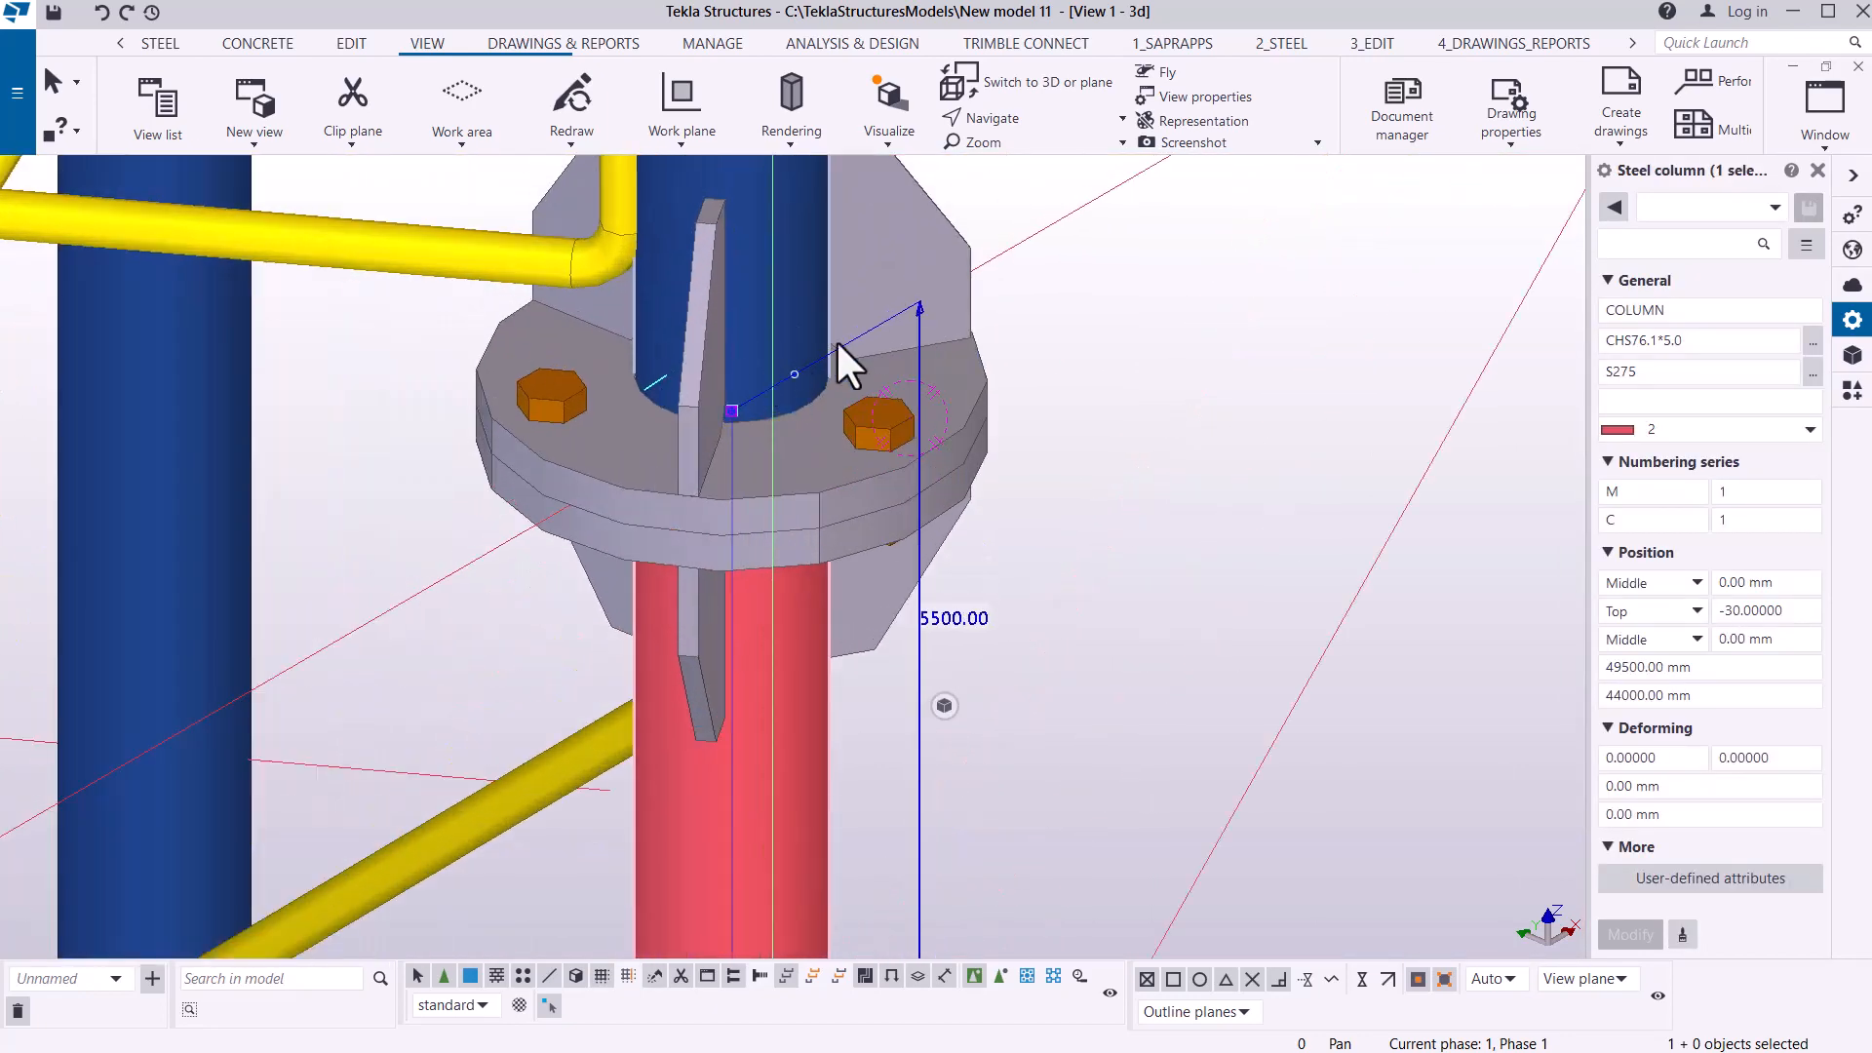
click(351, 45)
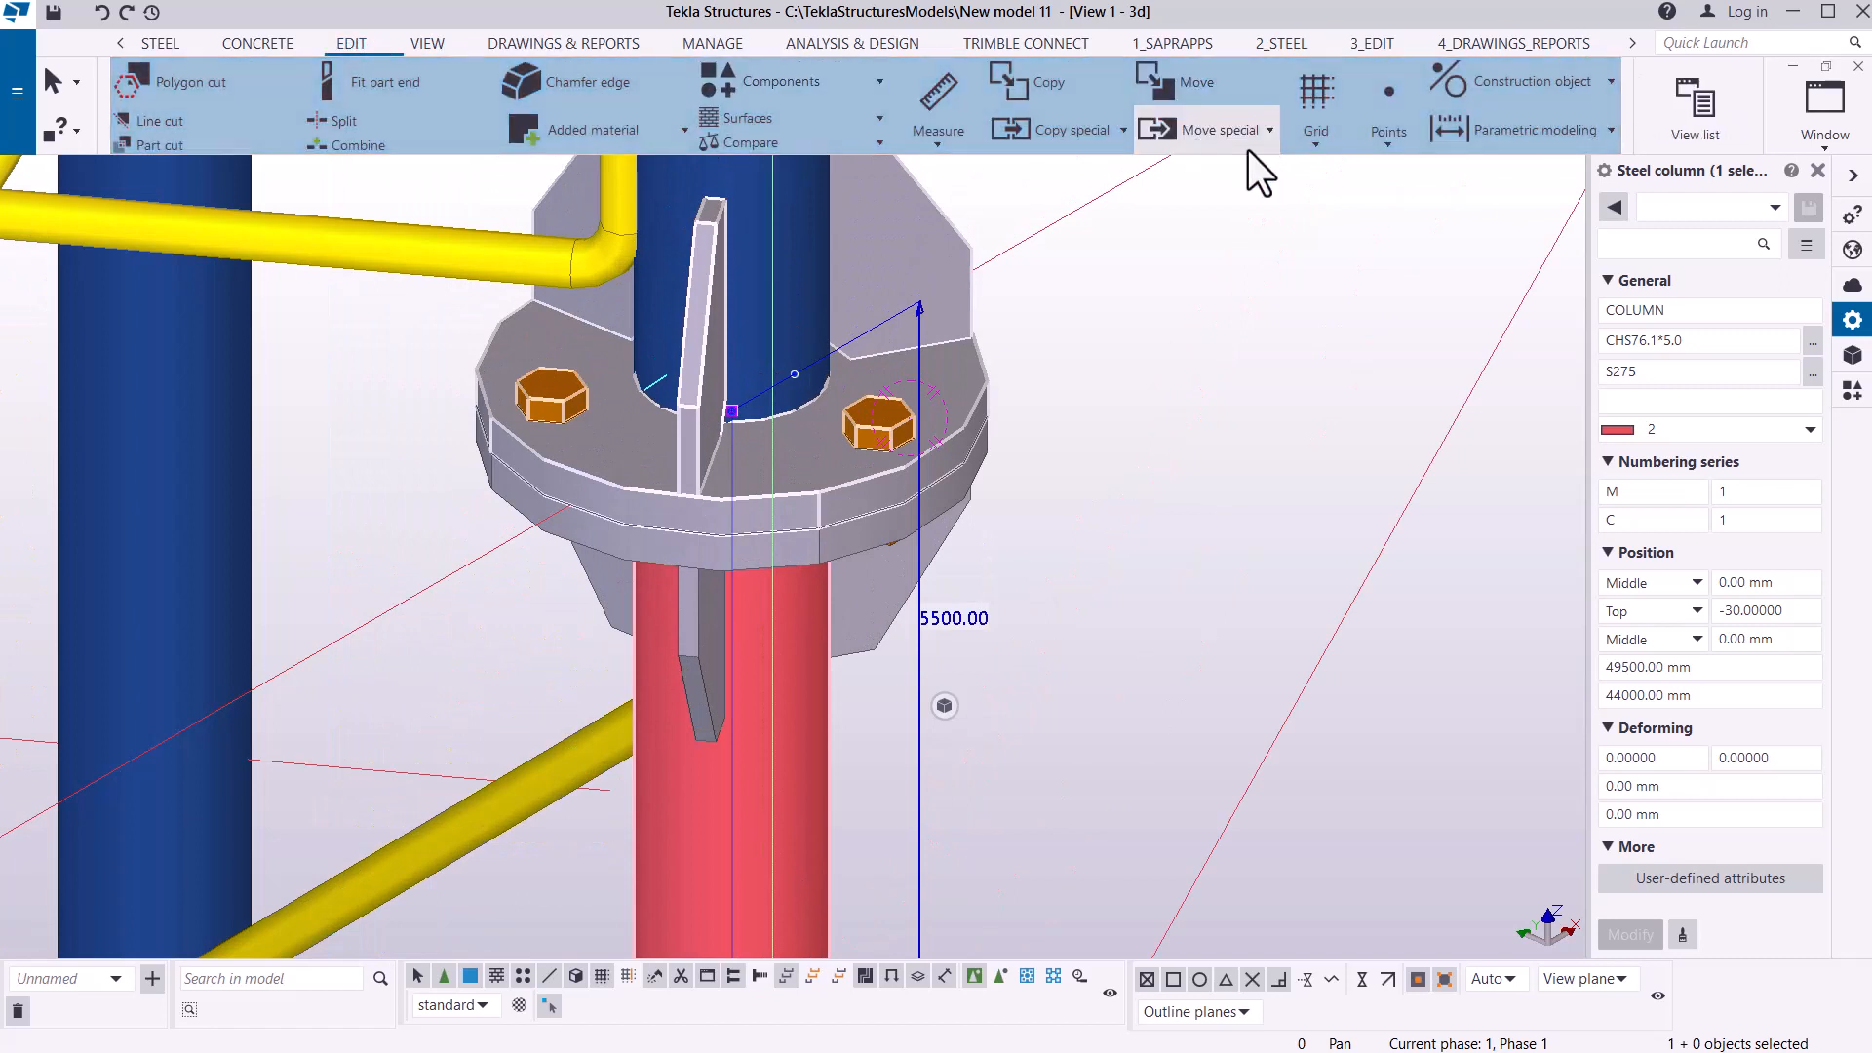
click(1392, 146)
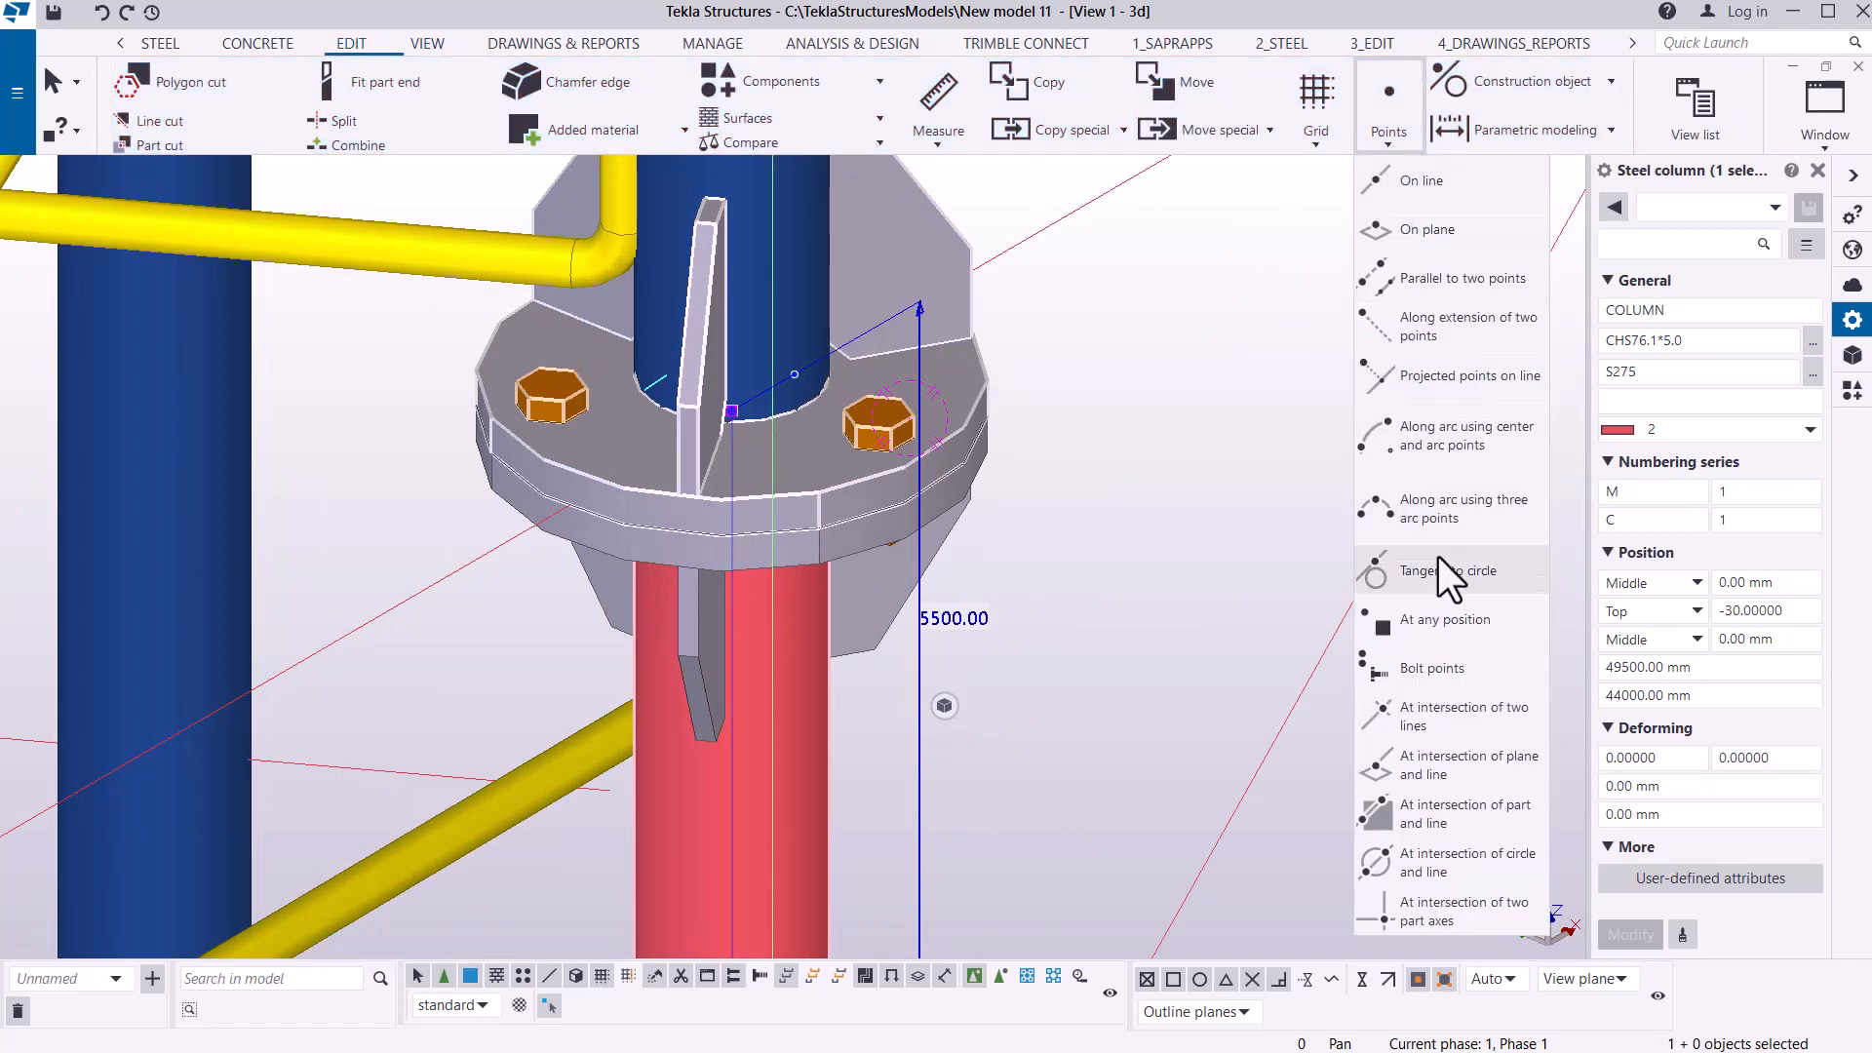
click(1460, 624)
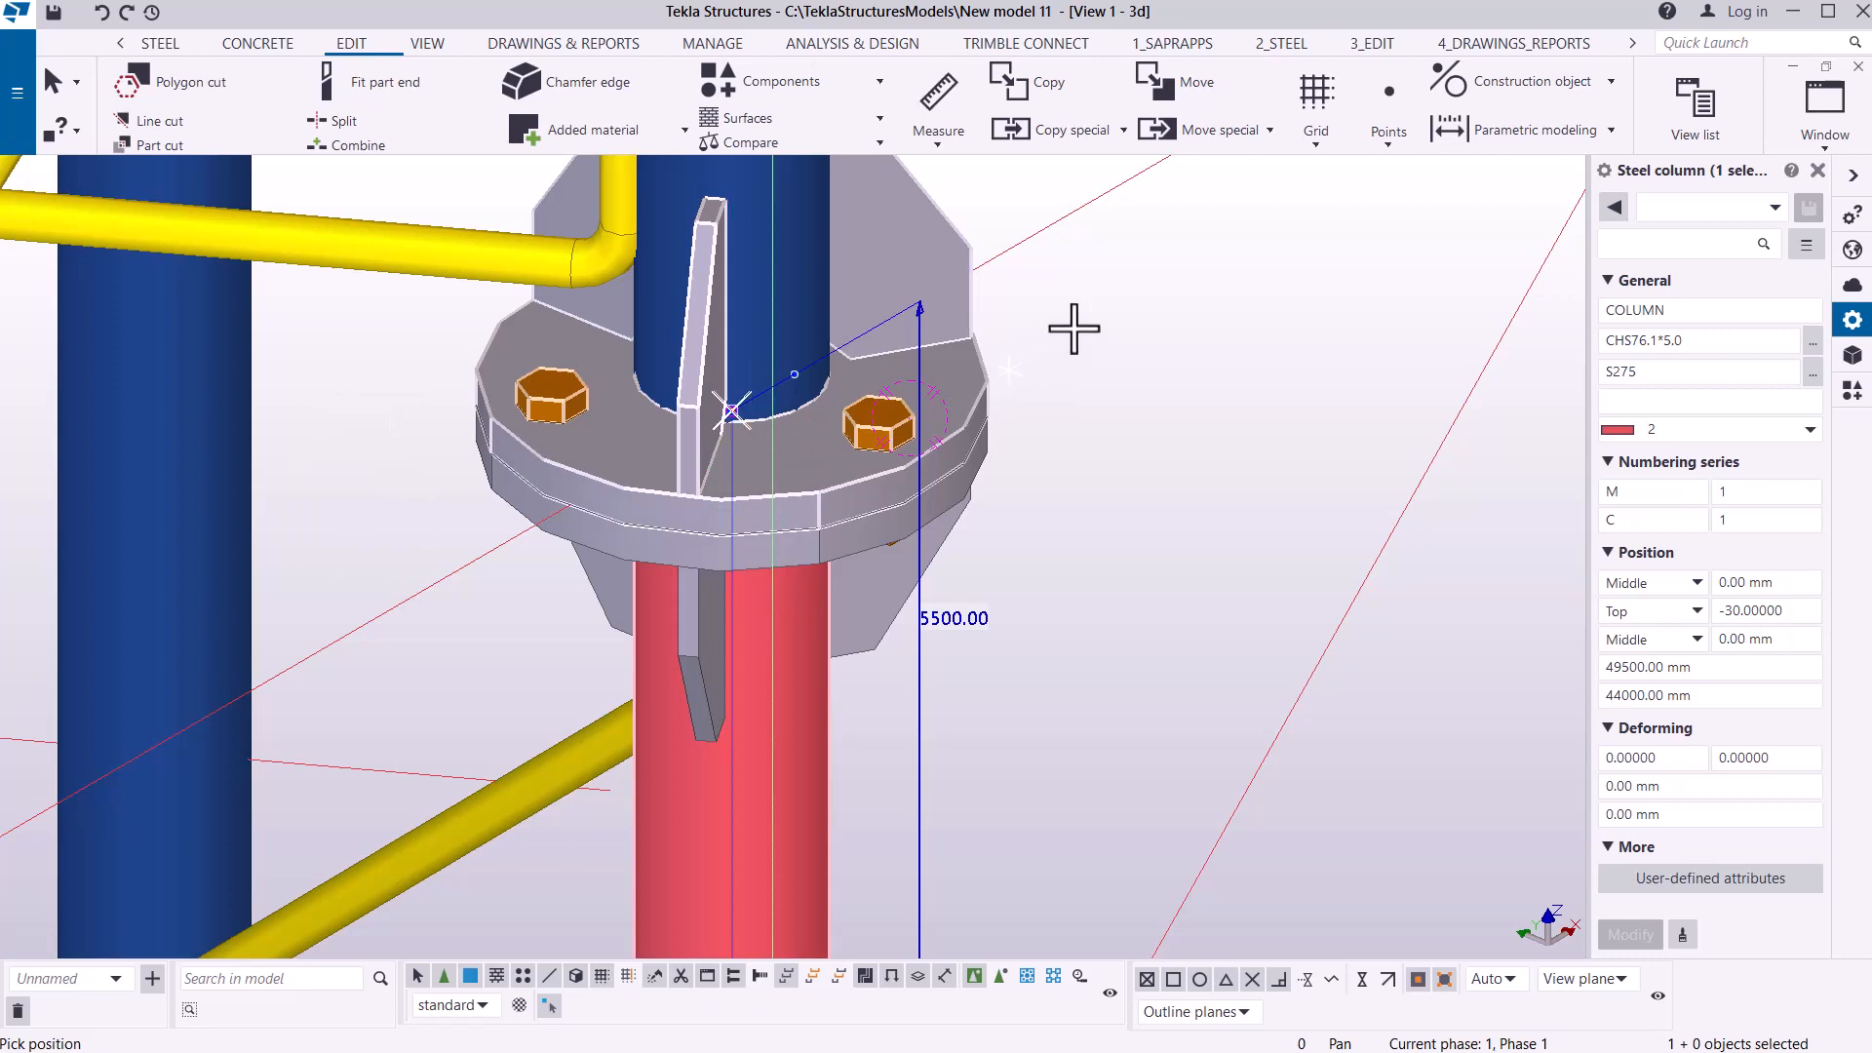
right_click(1121, 353)
key(Escape)
key(Escape)
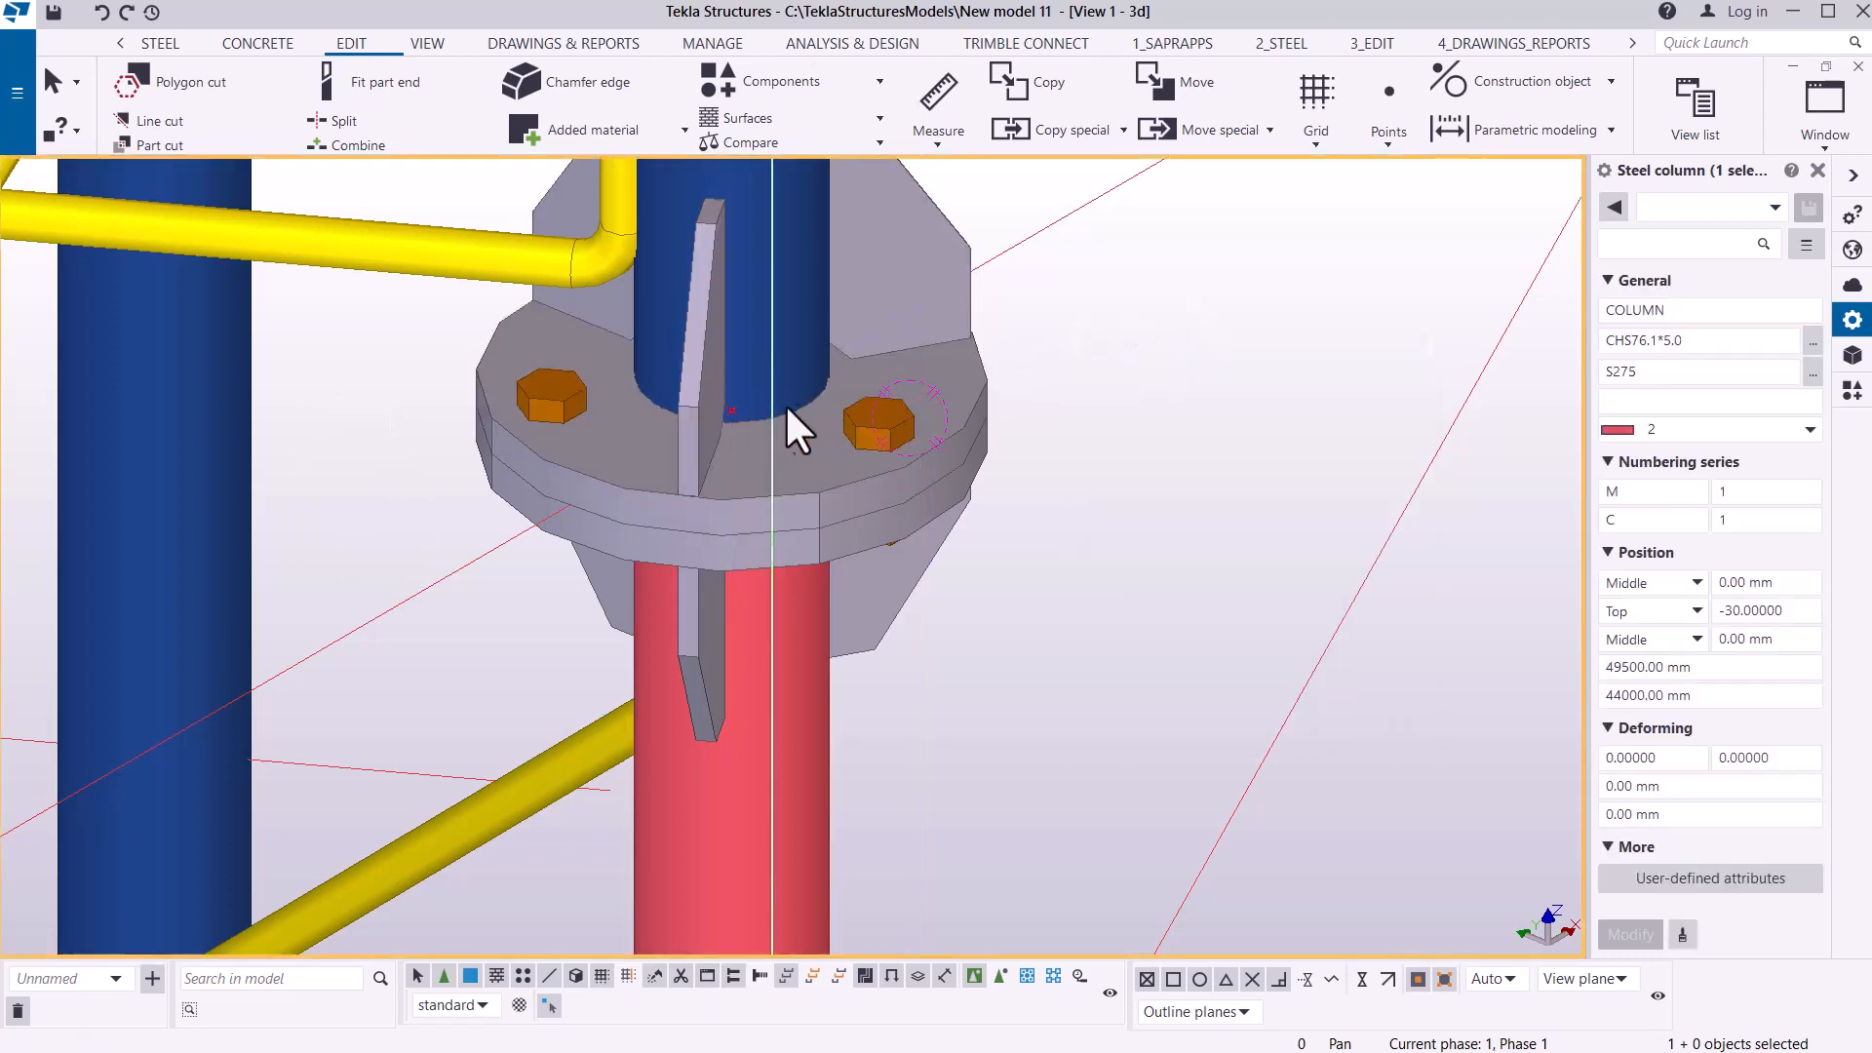
scroll(734, 410, down, 2)
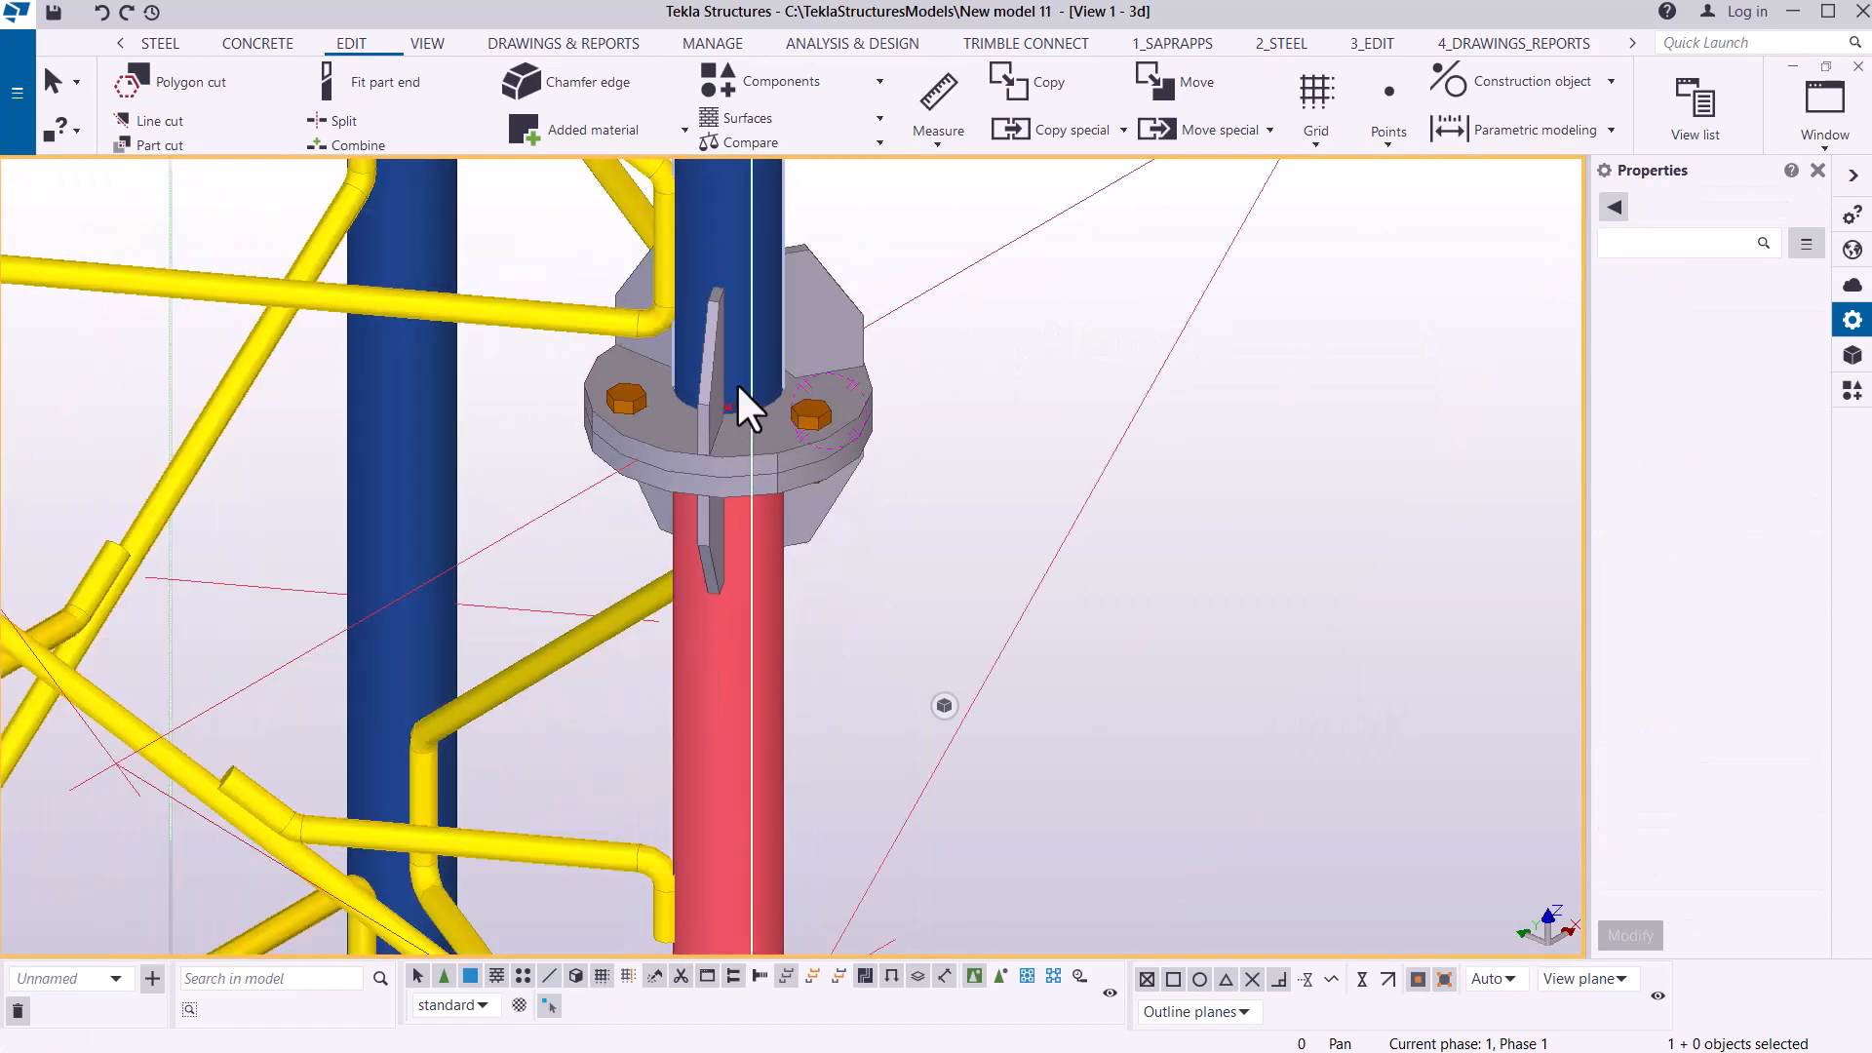
scroll(738, 405, down, 3)
scroll(741, 405, up, 3)
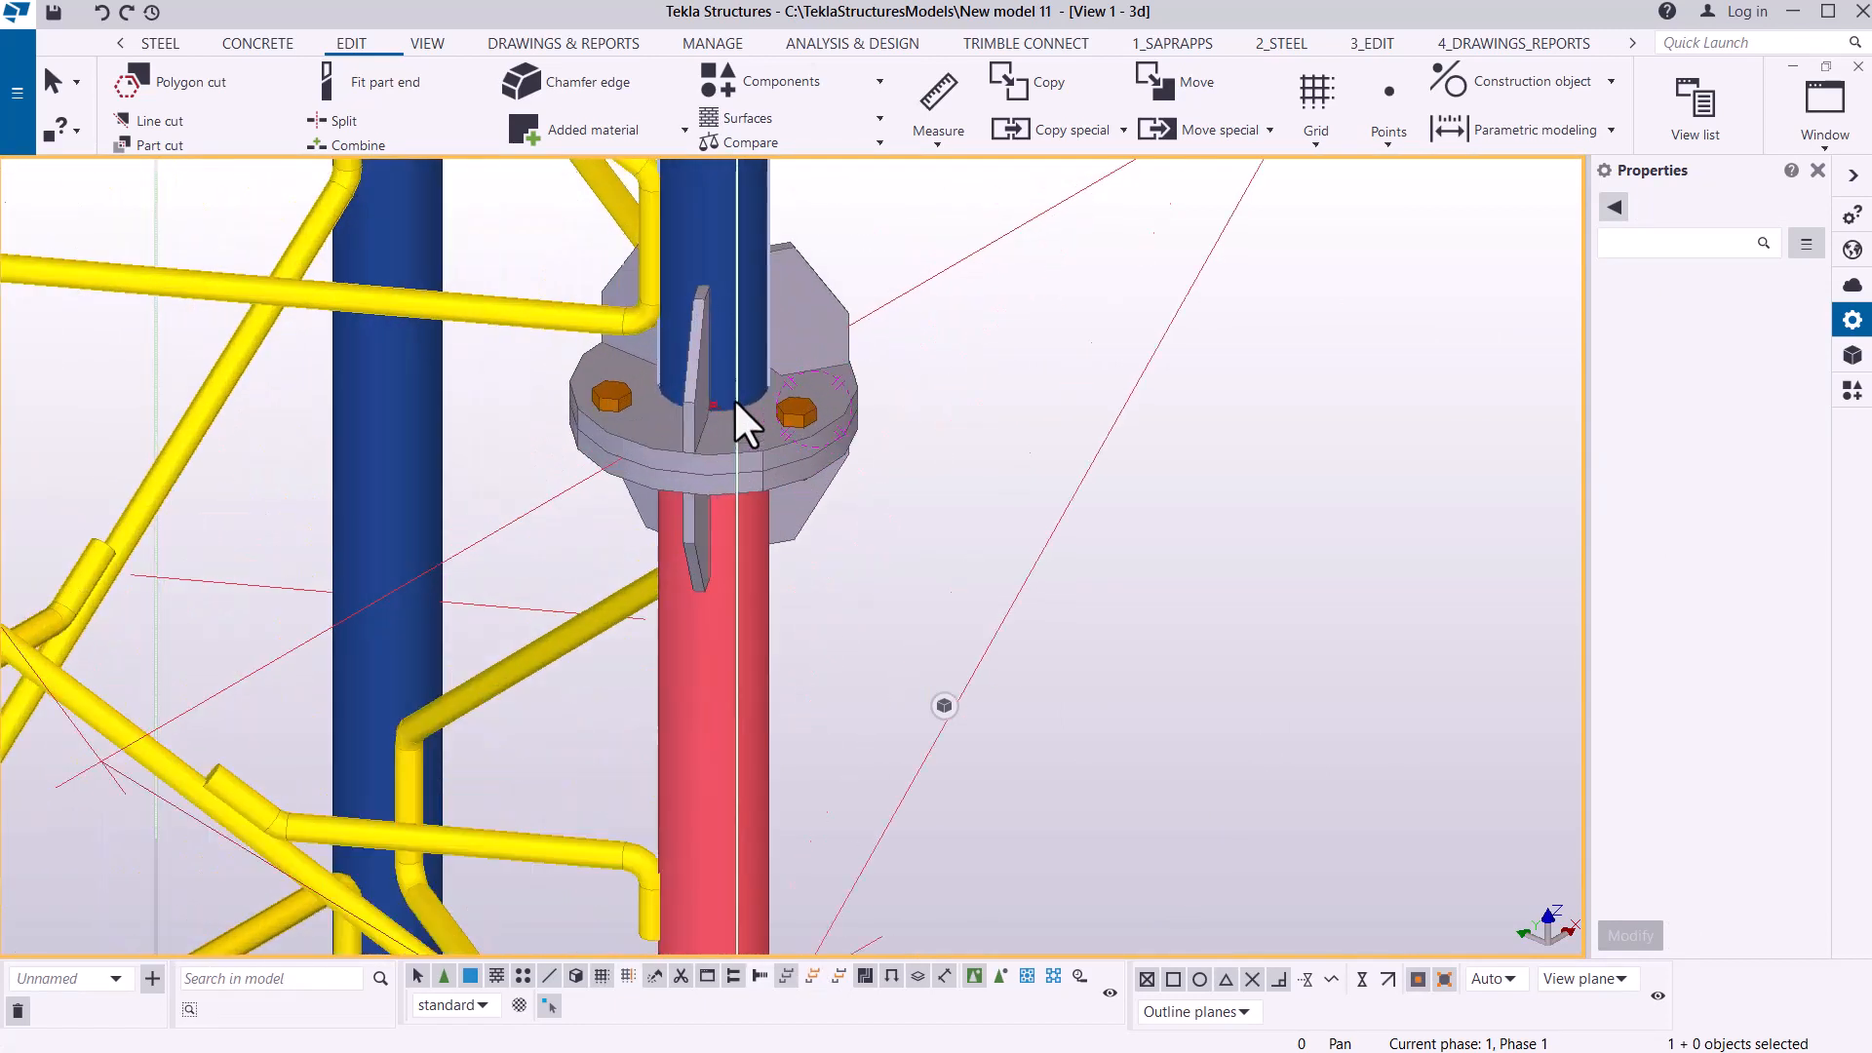
scroll(734, 399, up, 2)
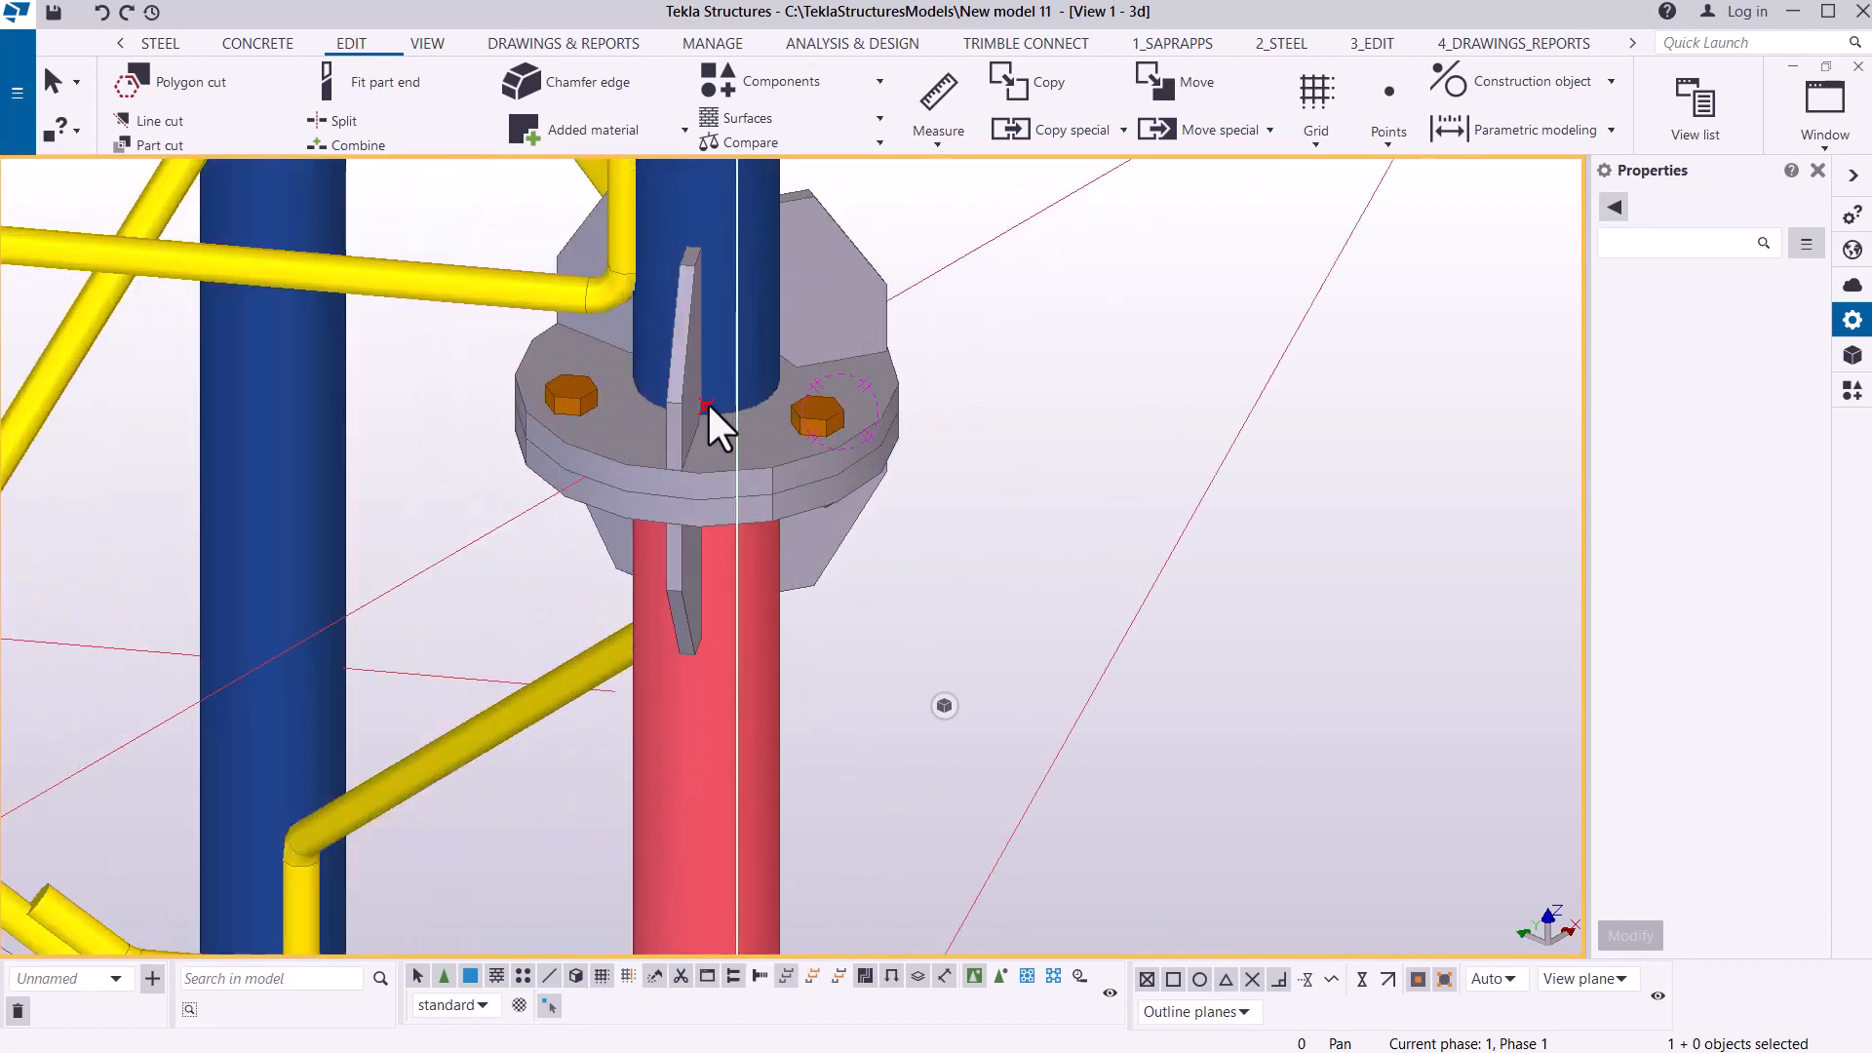
scroll(805, 476, down, 4)
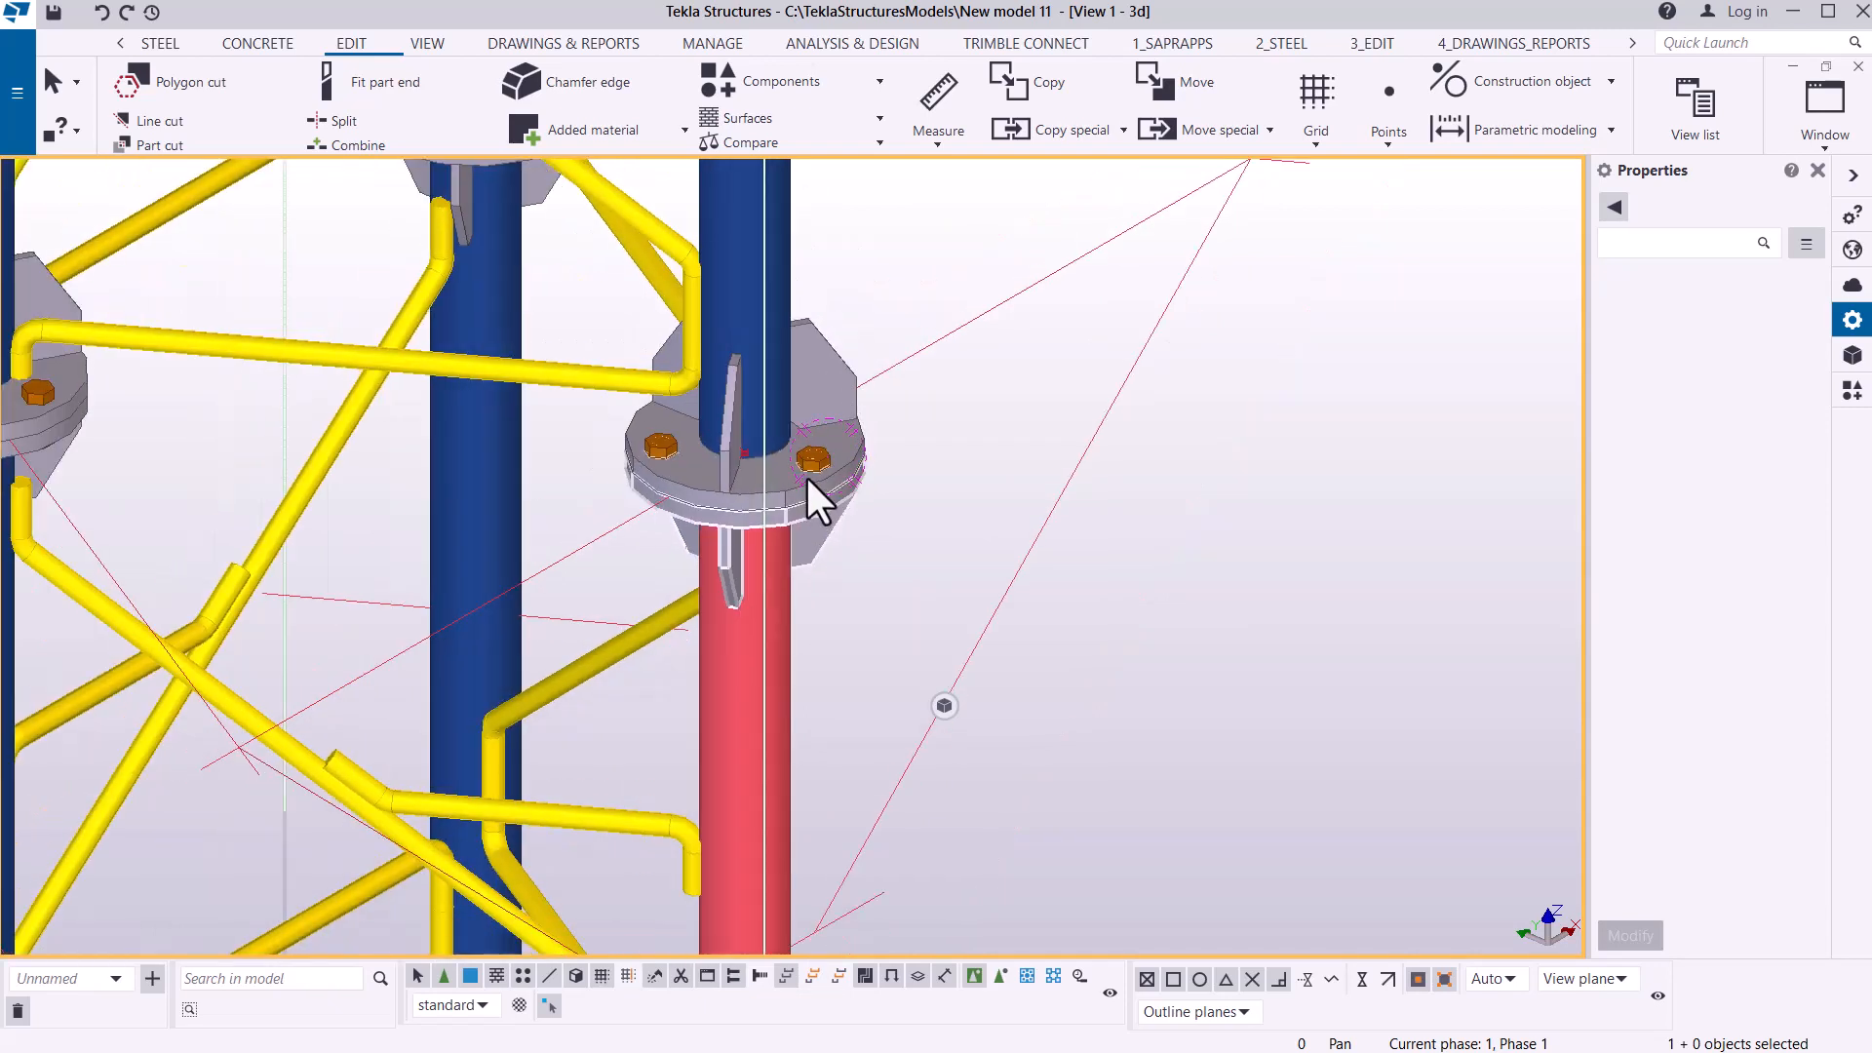
click(922, 382)
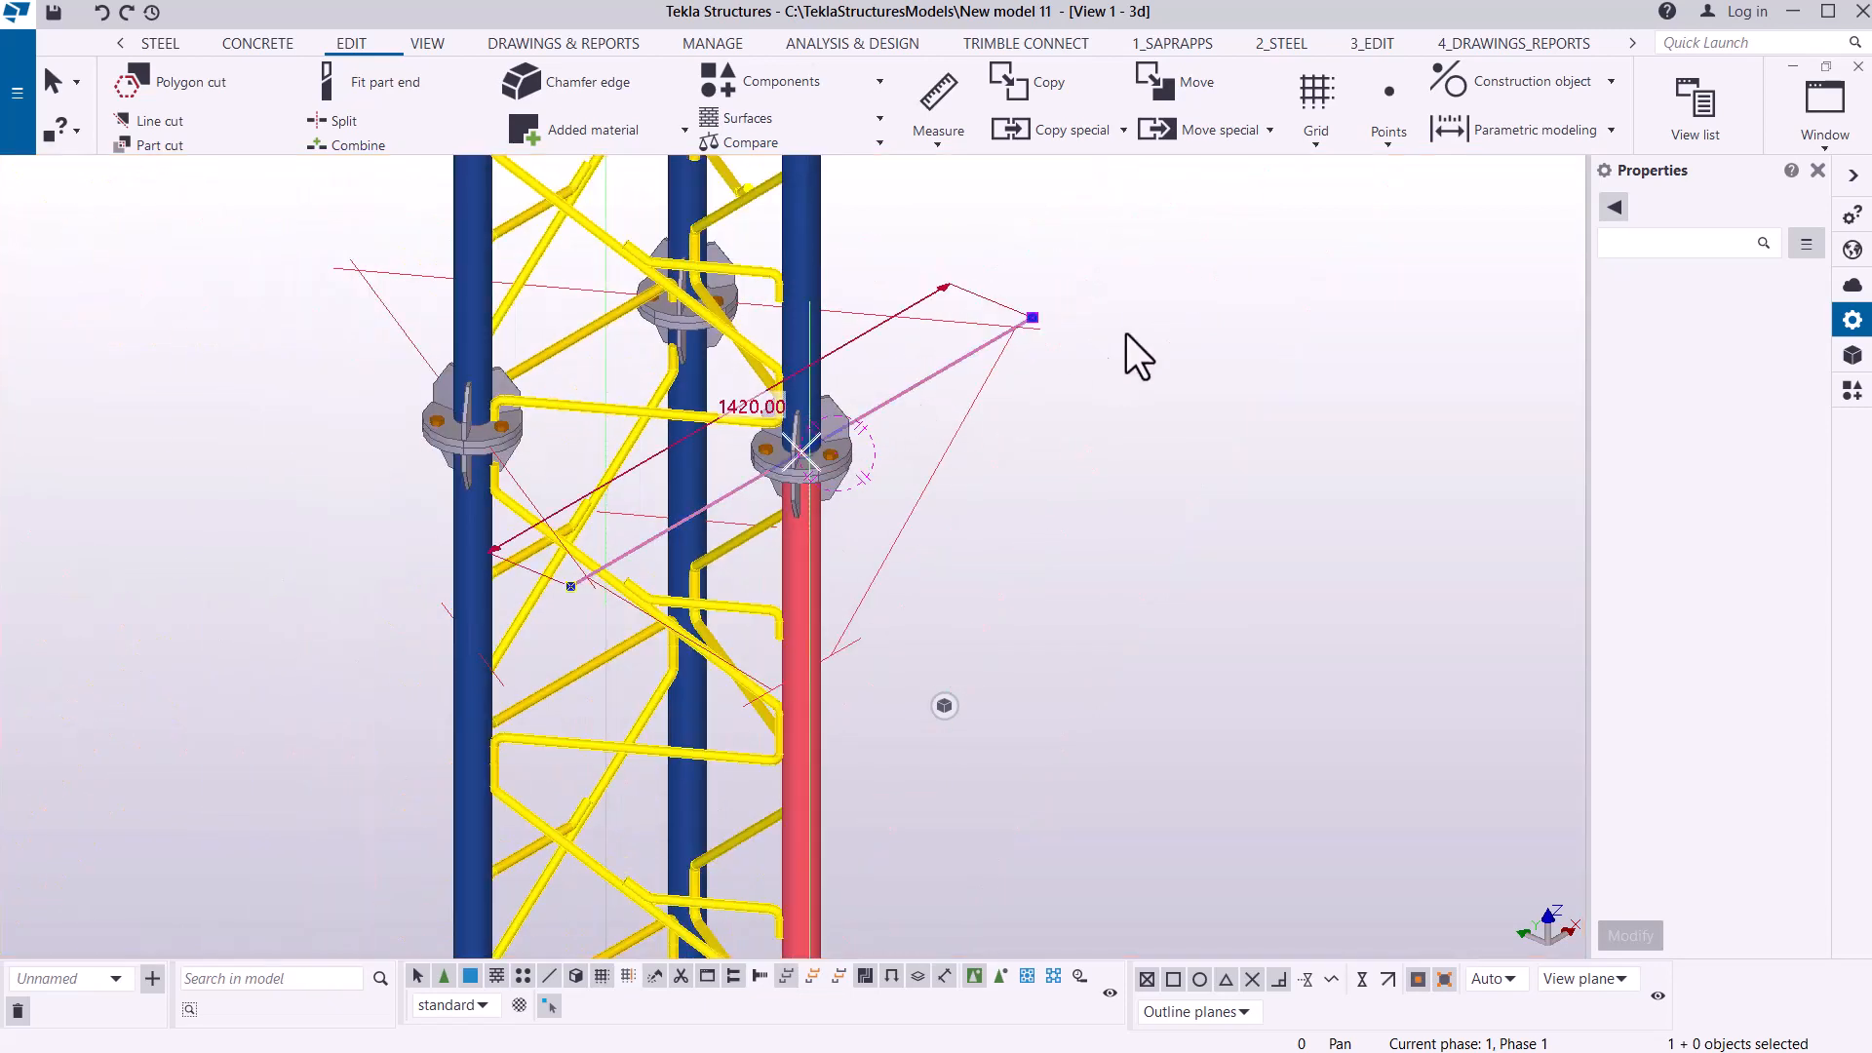
right_click(1155, 302)
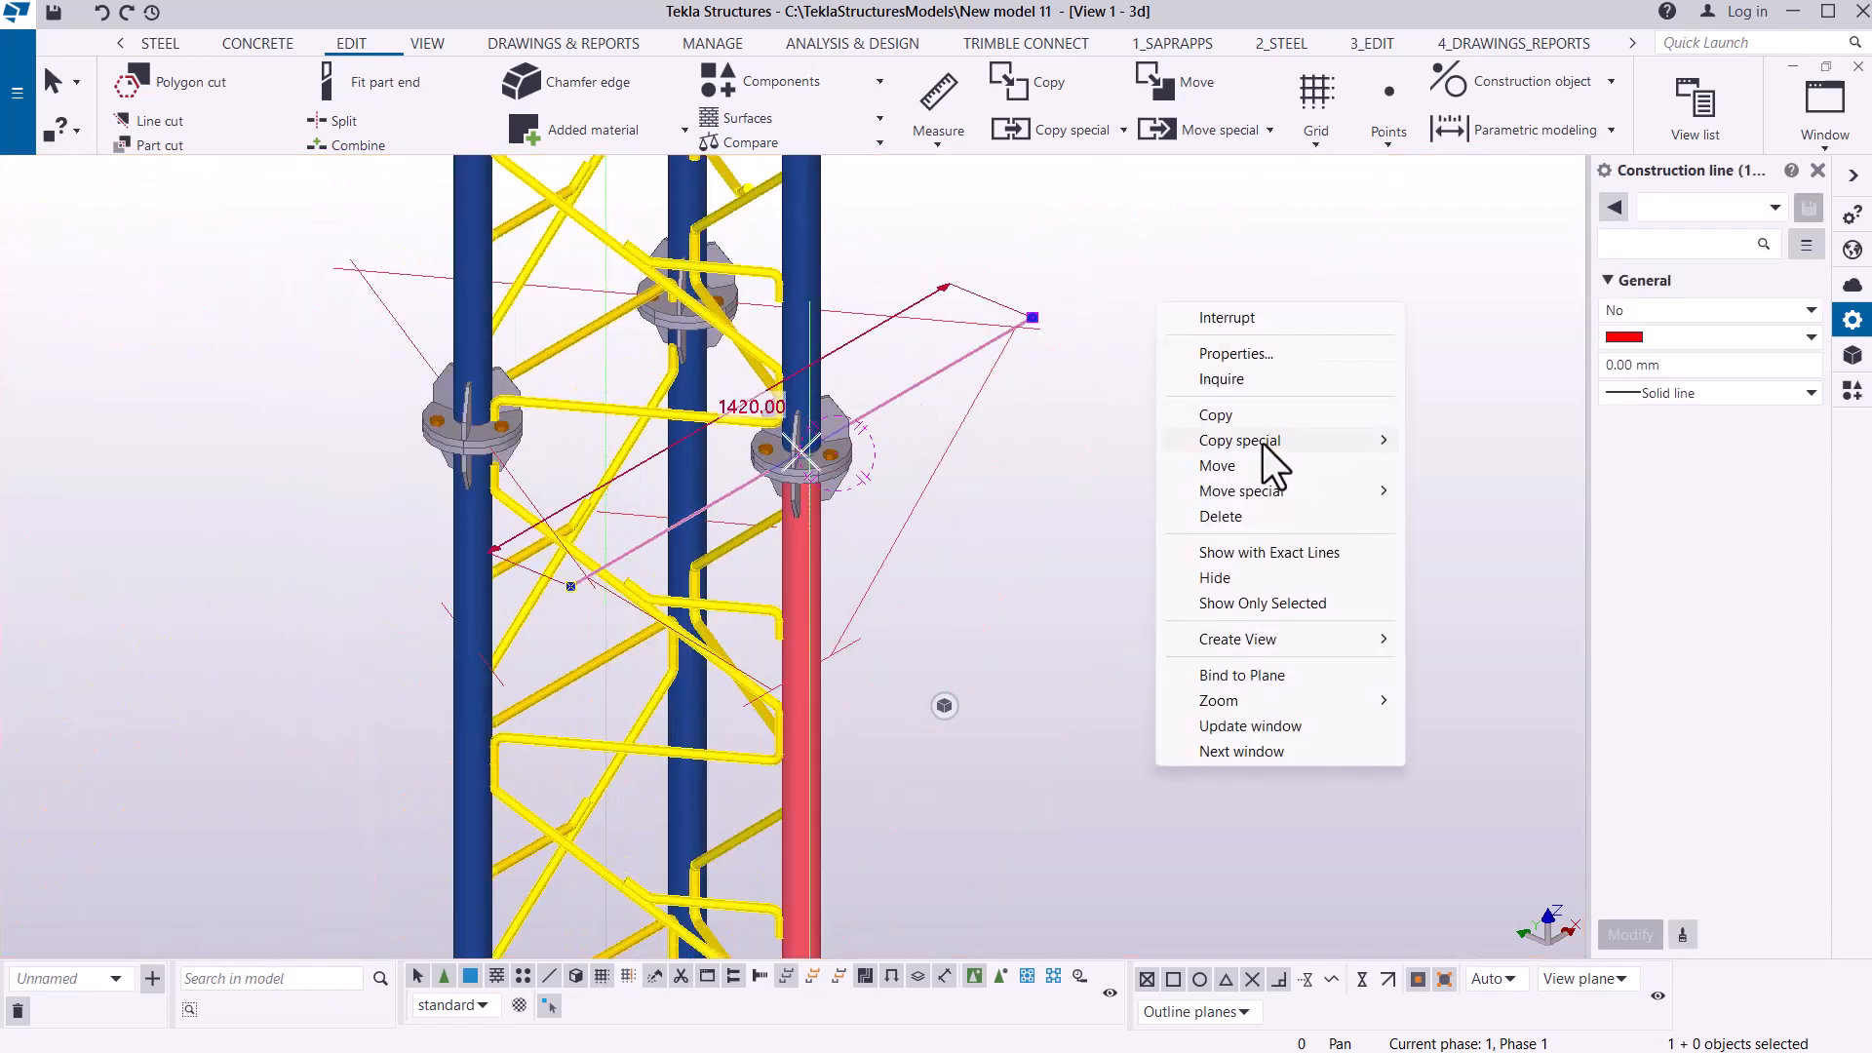
mouse_move(1262, 442)
click(1152, 212)
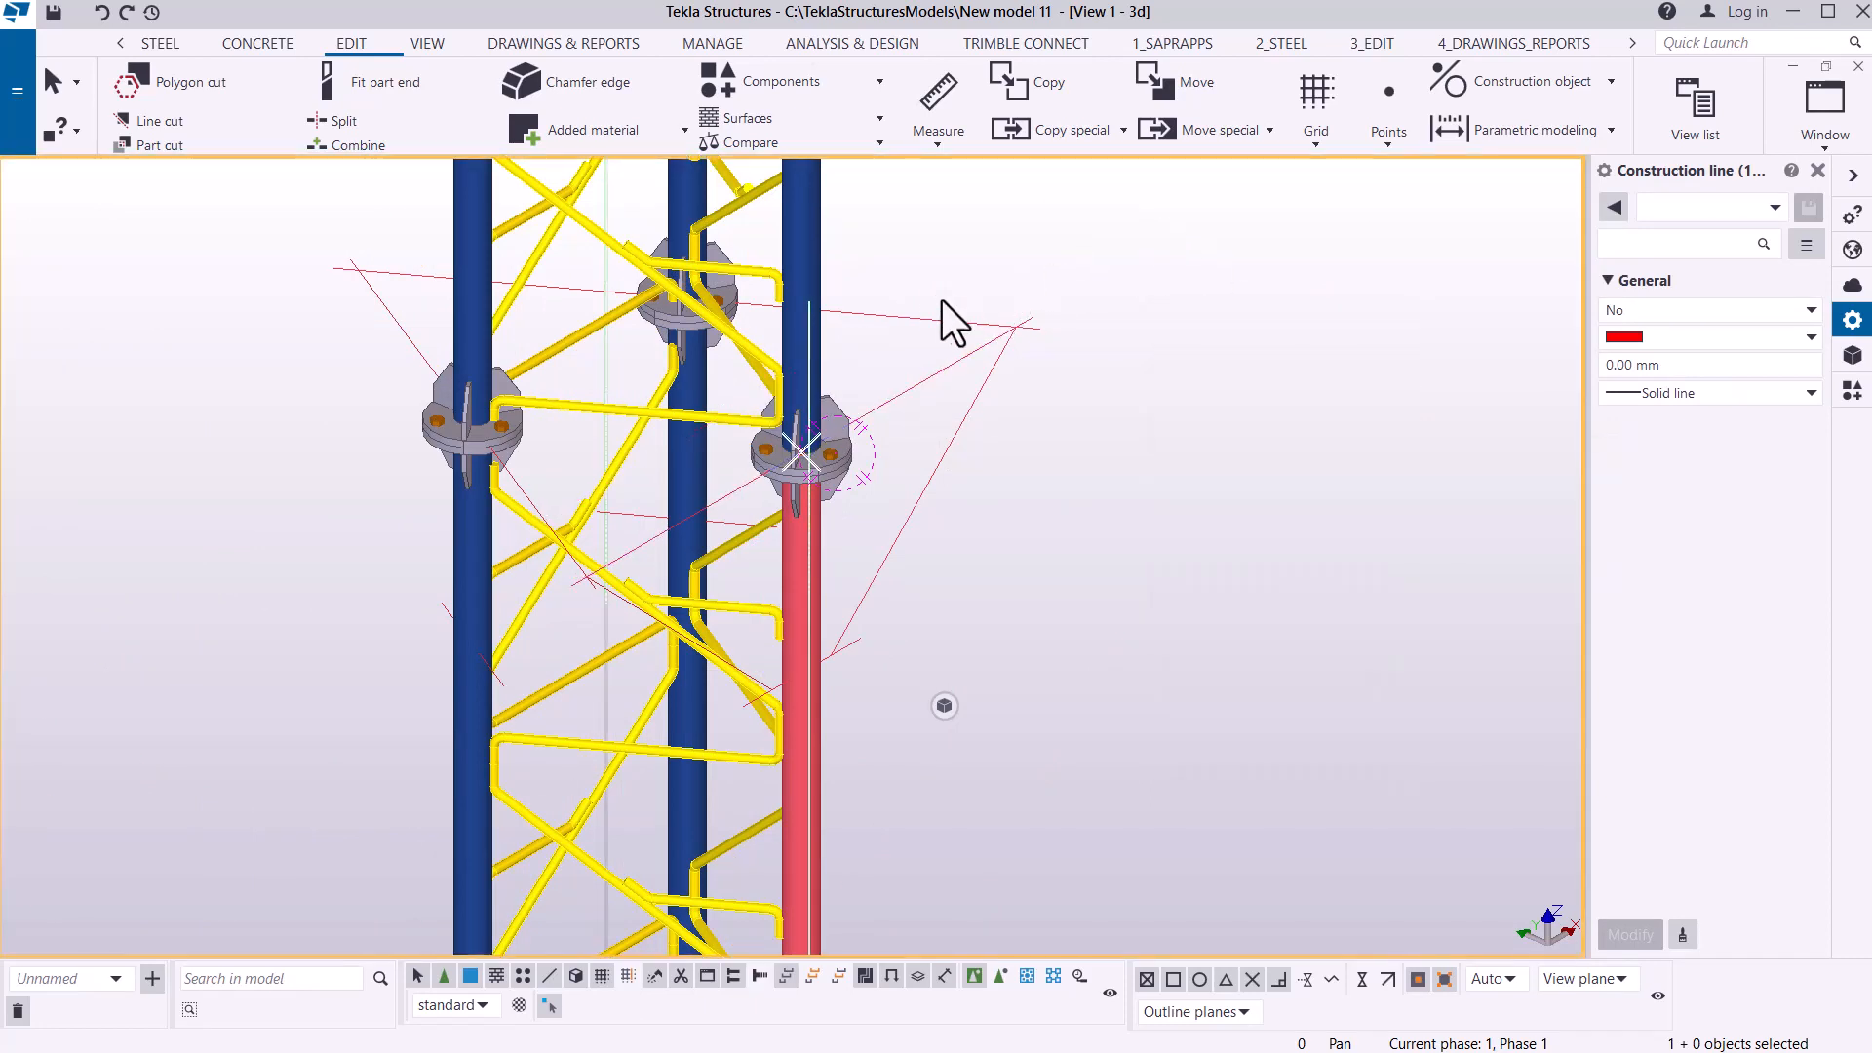
- Delete the two construction lines through the flange joints of the blue legs, keeping the one at the red leg
click(897, 316)
key(Delete)
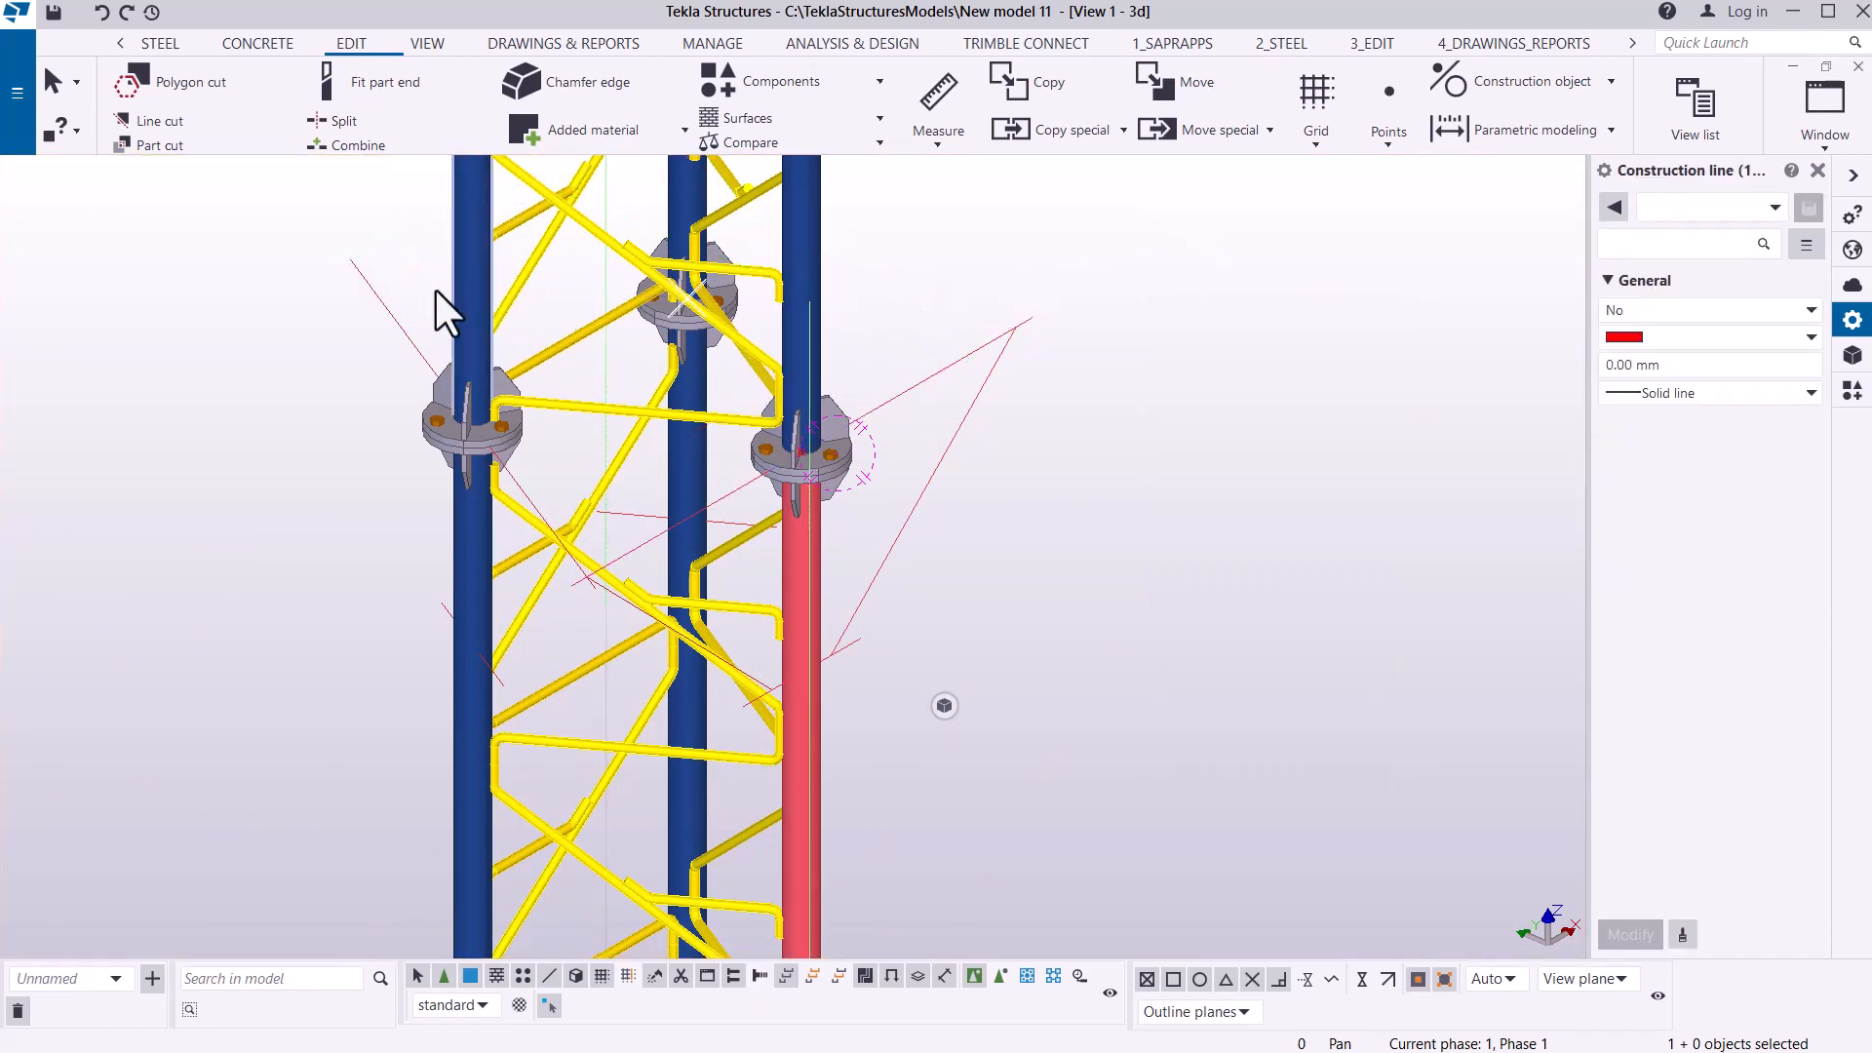
click(377, 304)
key(Delete)
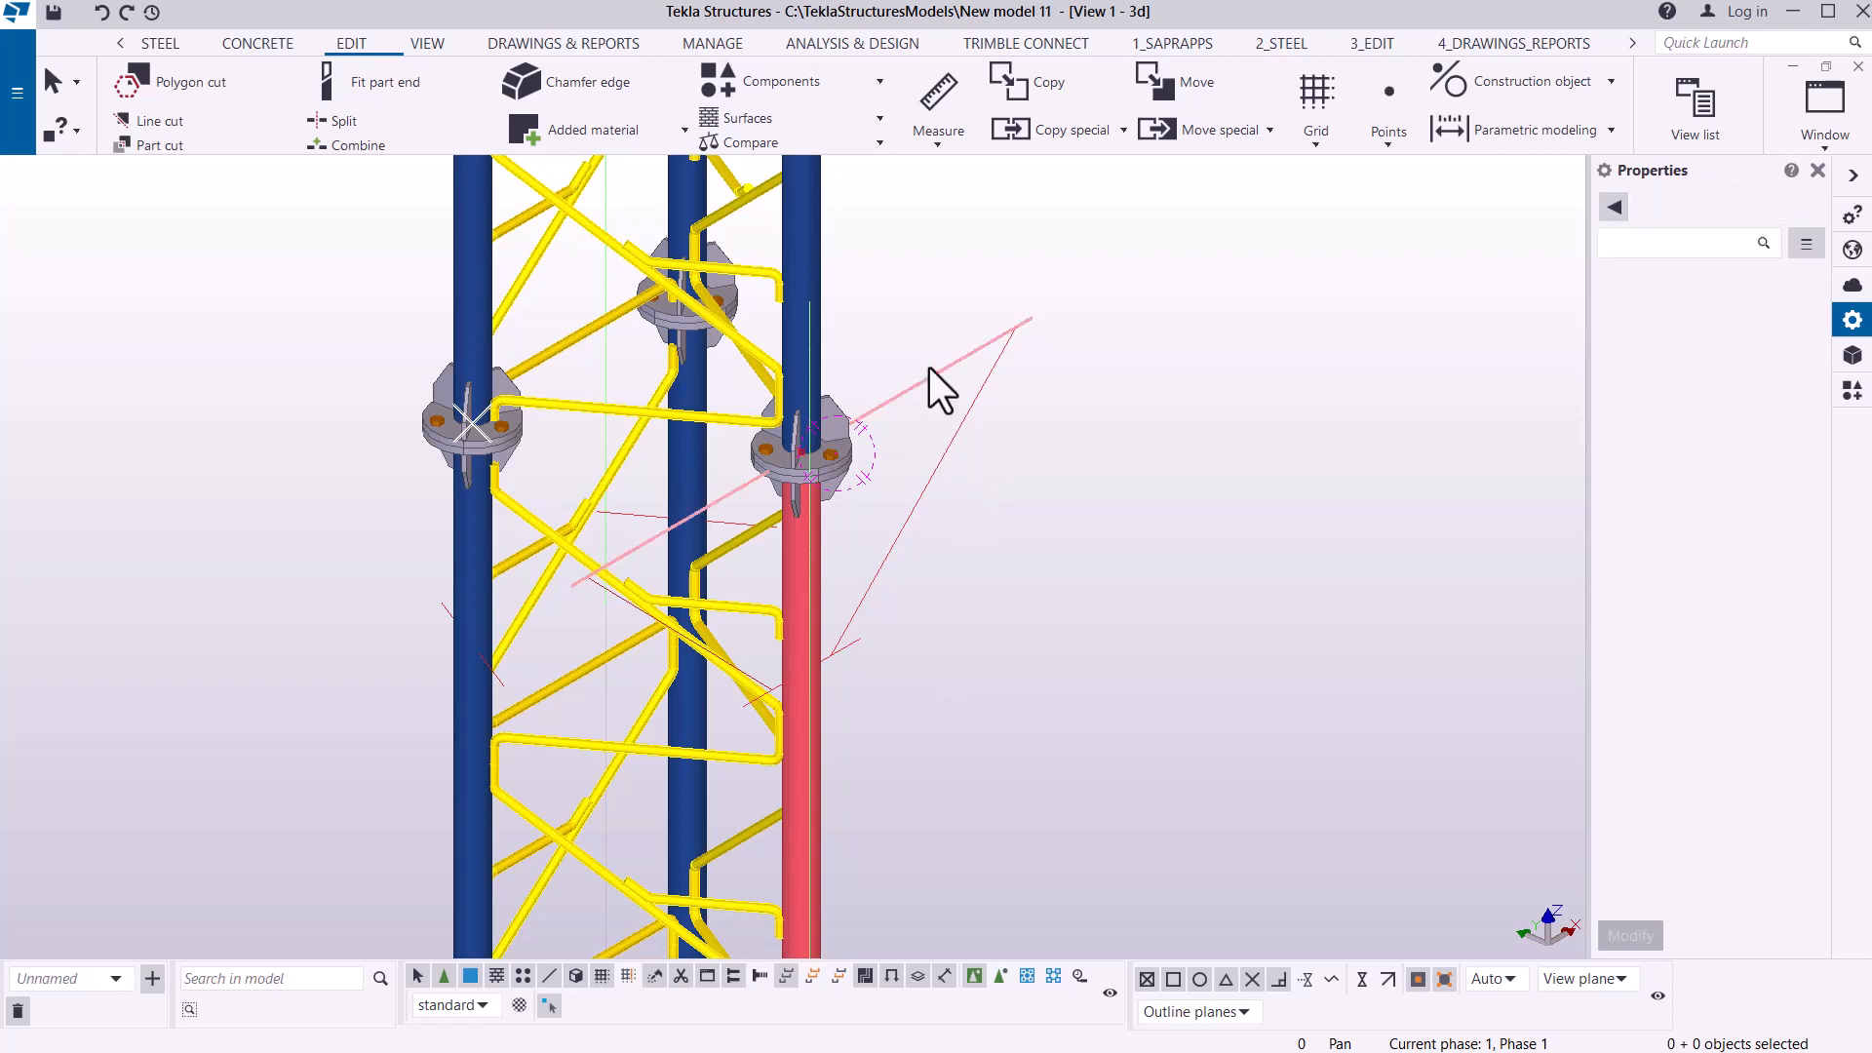
- Try to rotate-copy the construction line at the red leg's joint, making 2 copies at 120° around a line
click(925, 377)
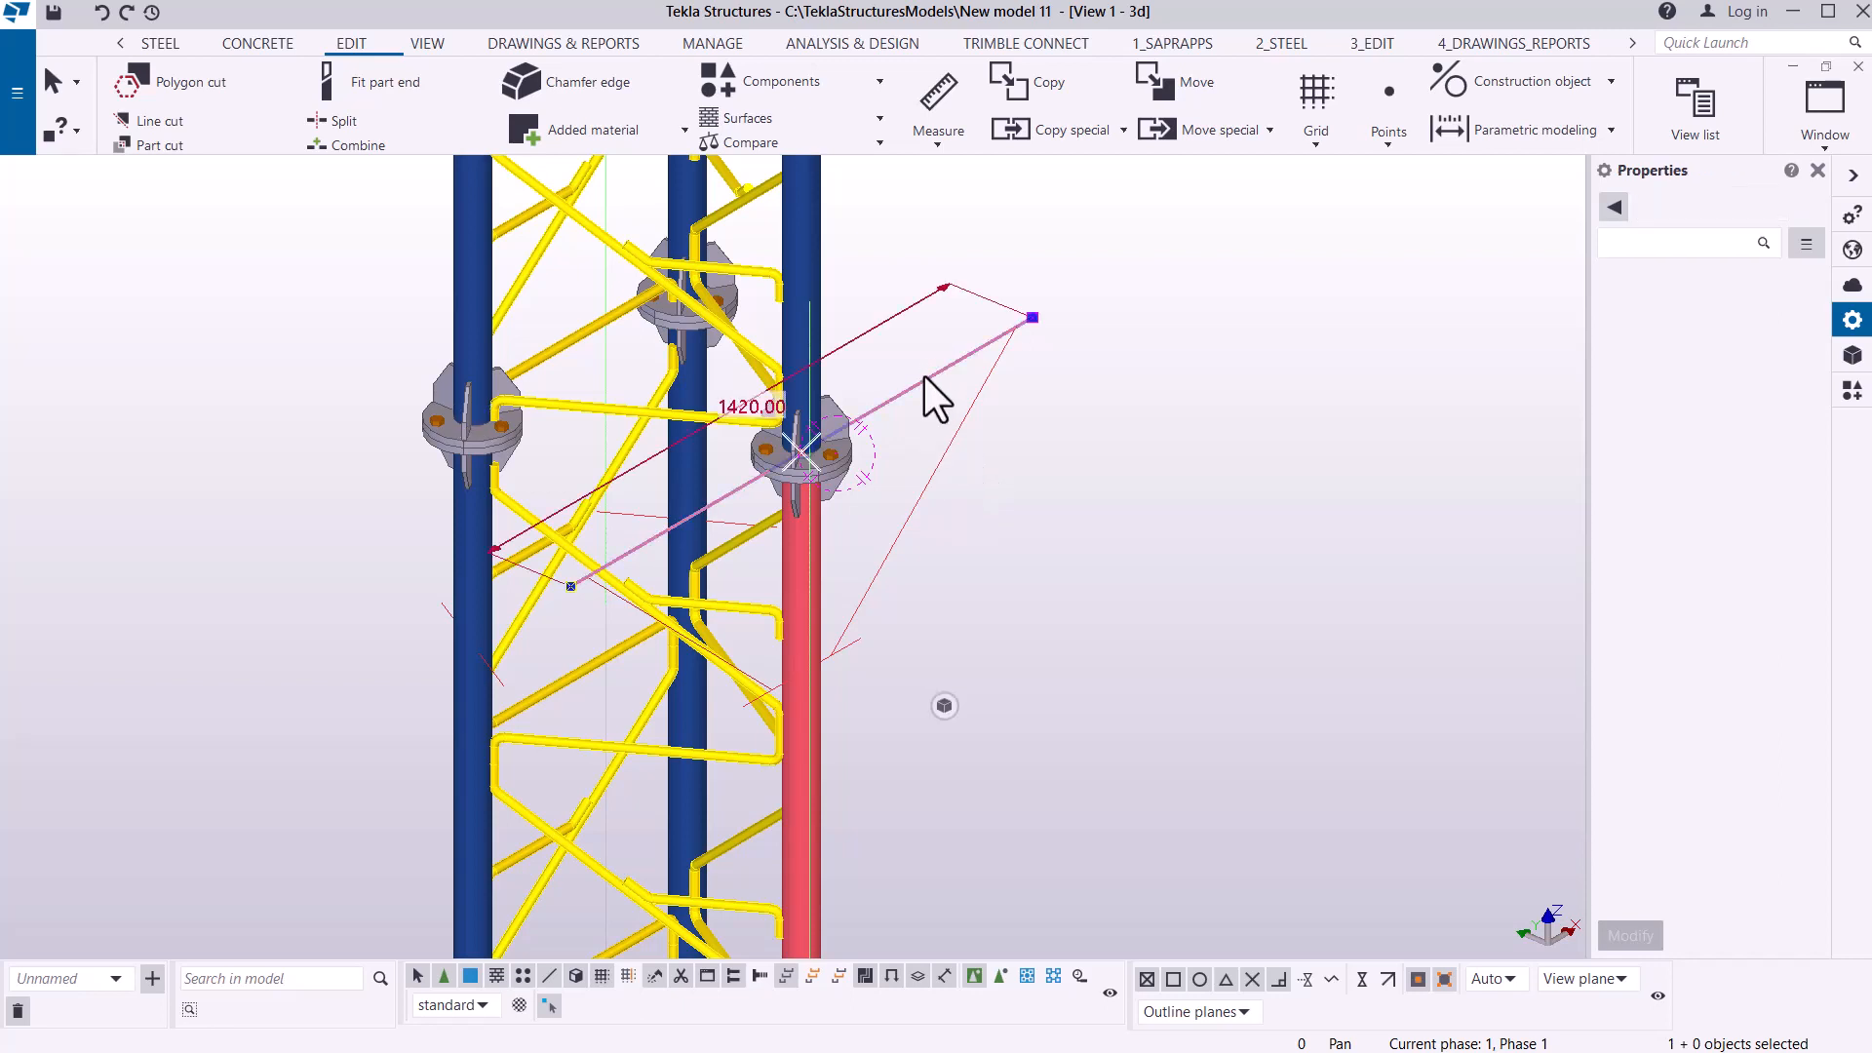
right_click(1206, 273)
mouse_move(1343, 417)
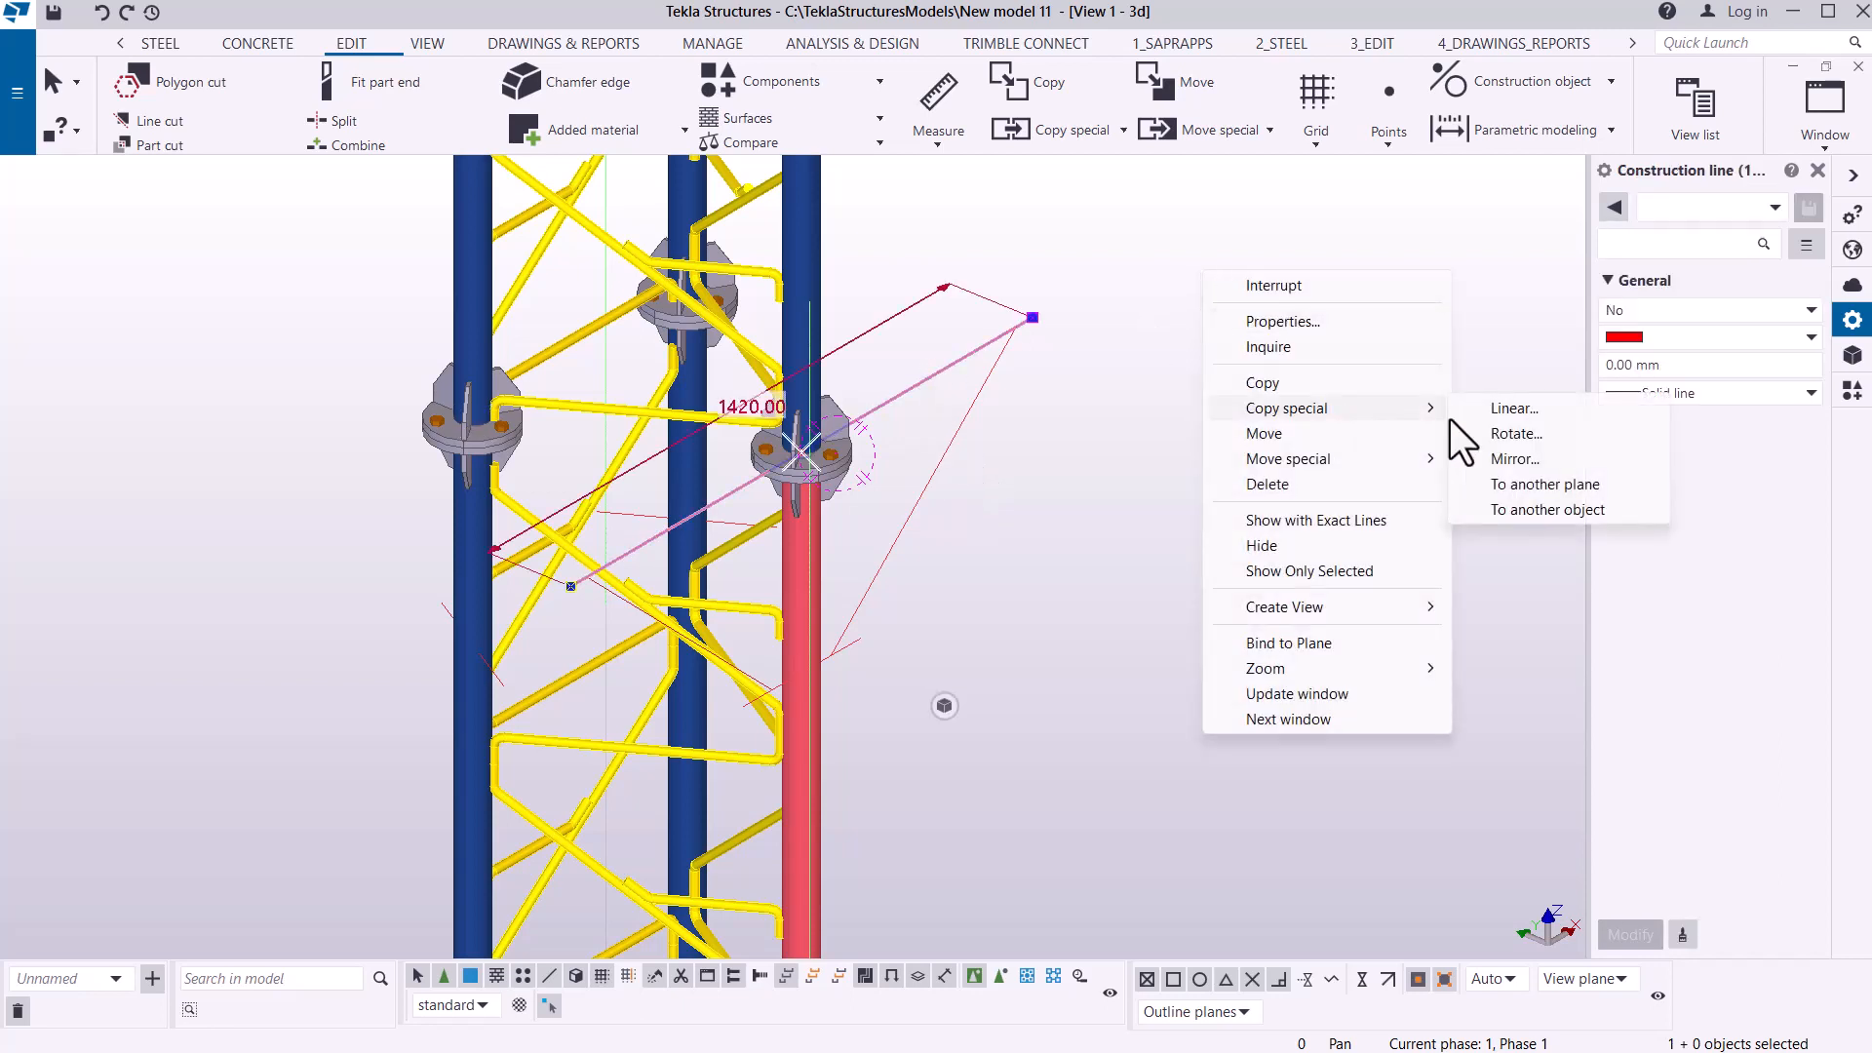
click(1513, 434)
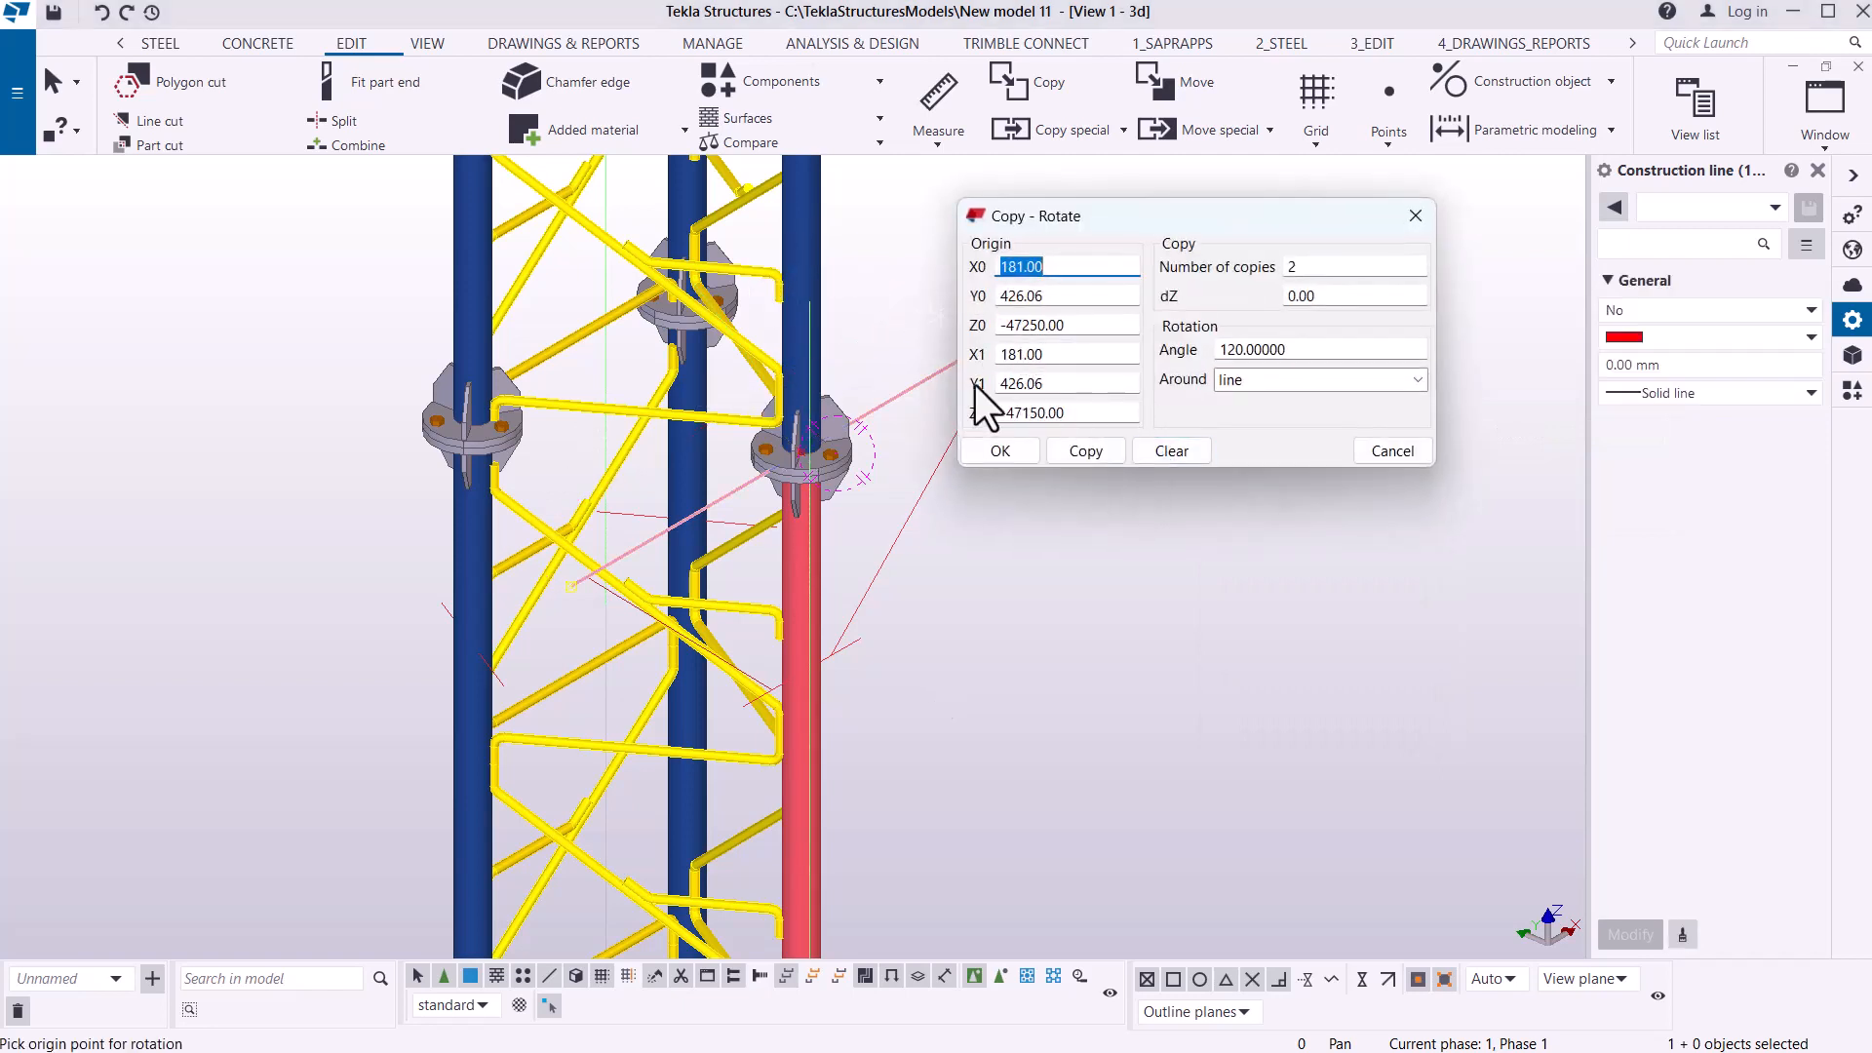
click(1088, 453)
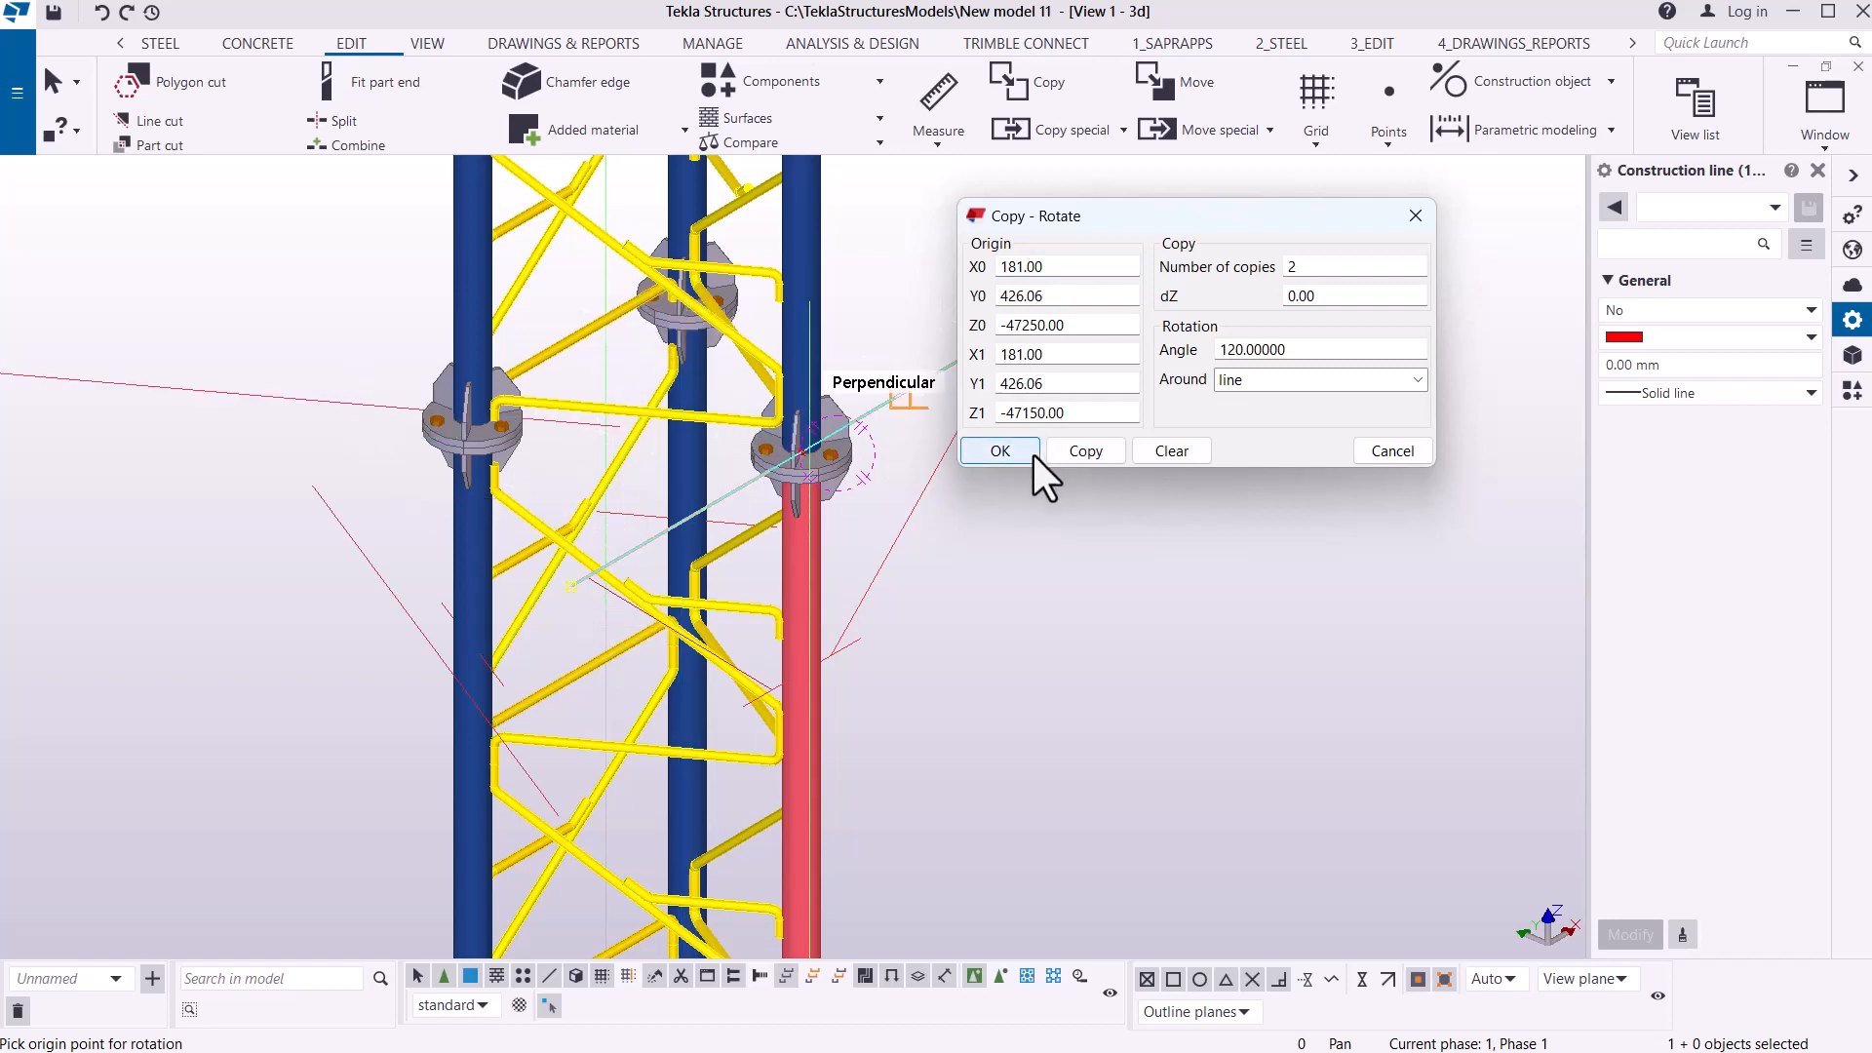
click(1392, 451)
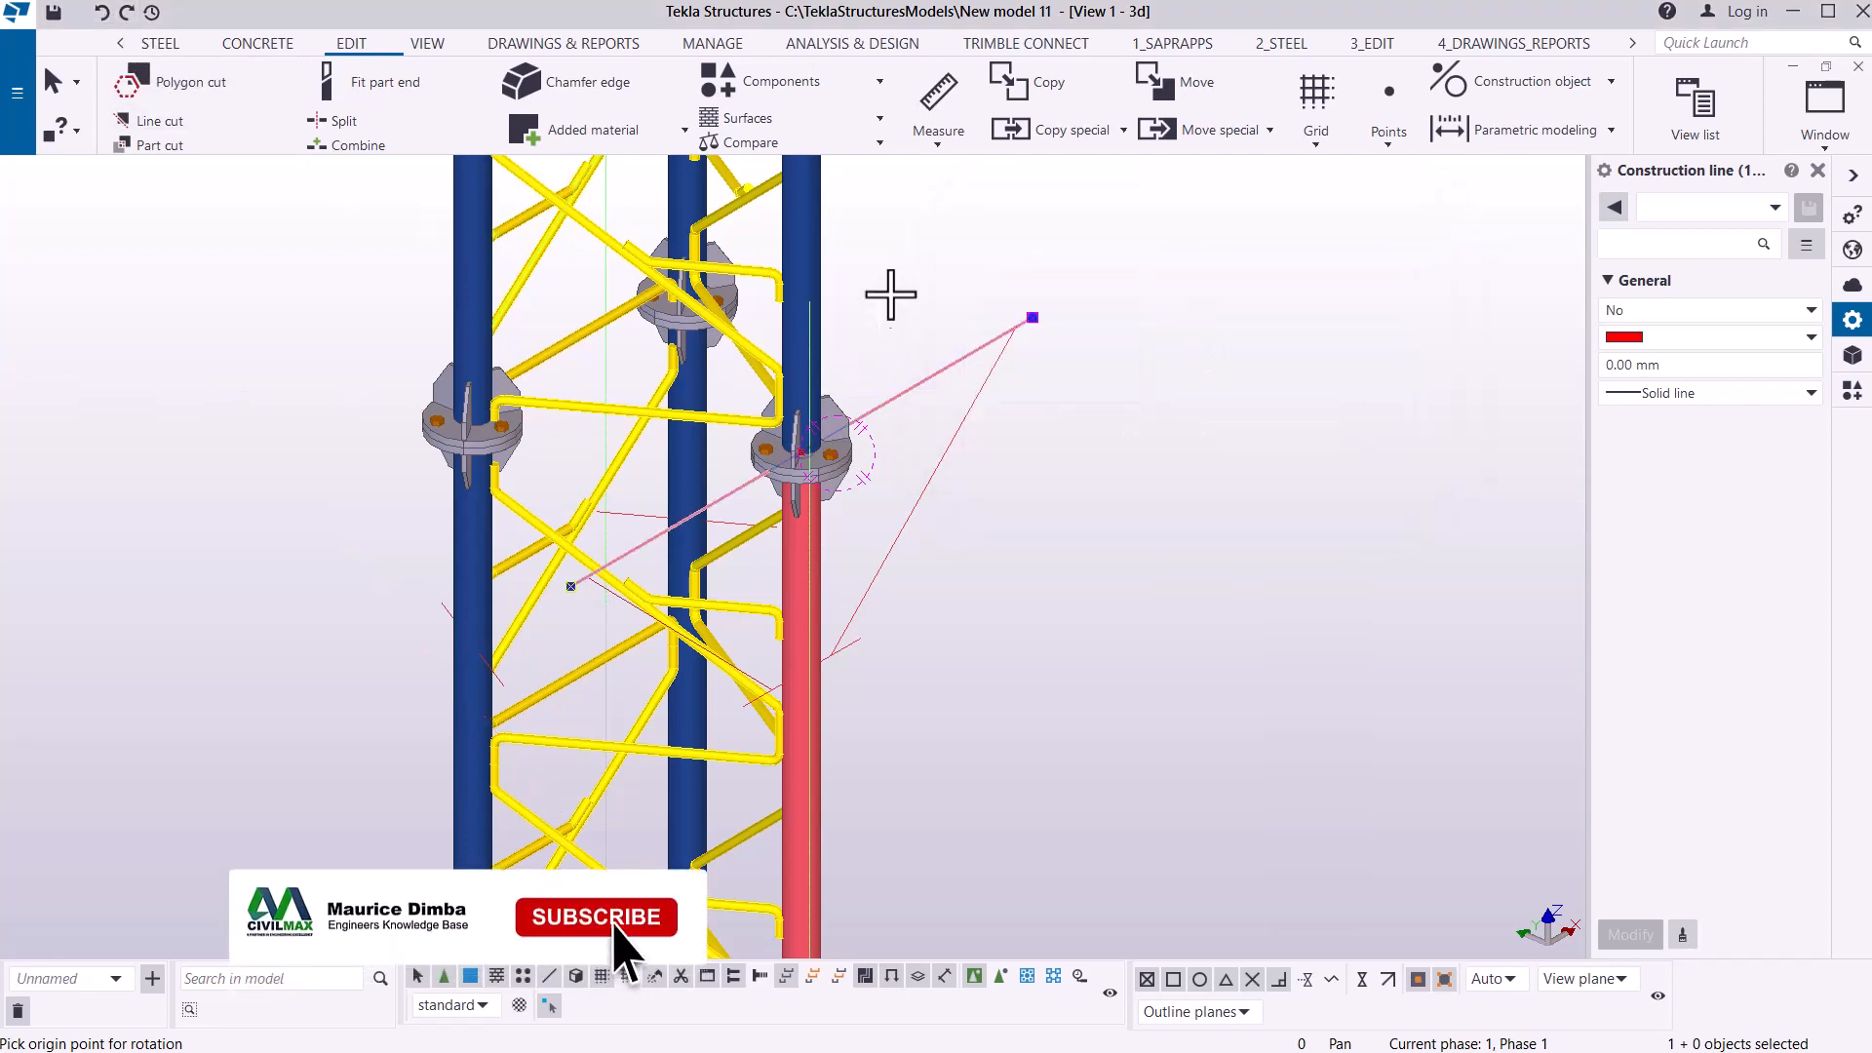
scroll(890, 292, down, 2)
right_click(1145, 252)
click(1204, 265)
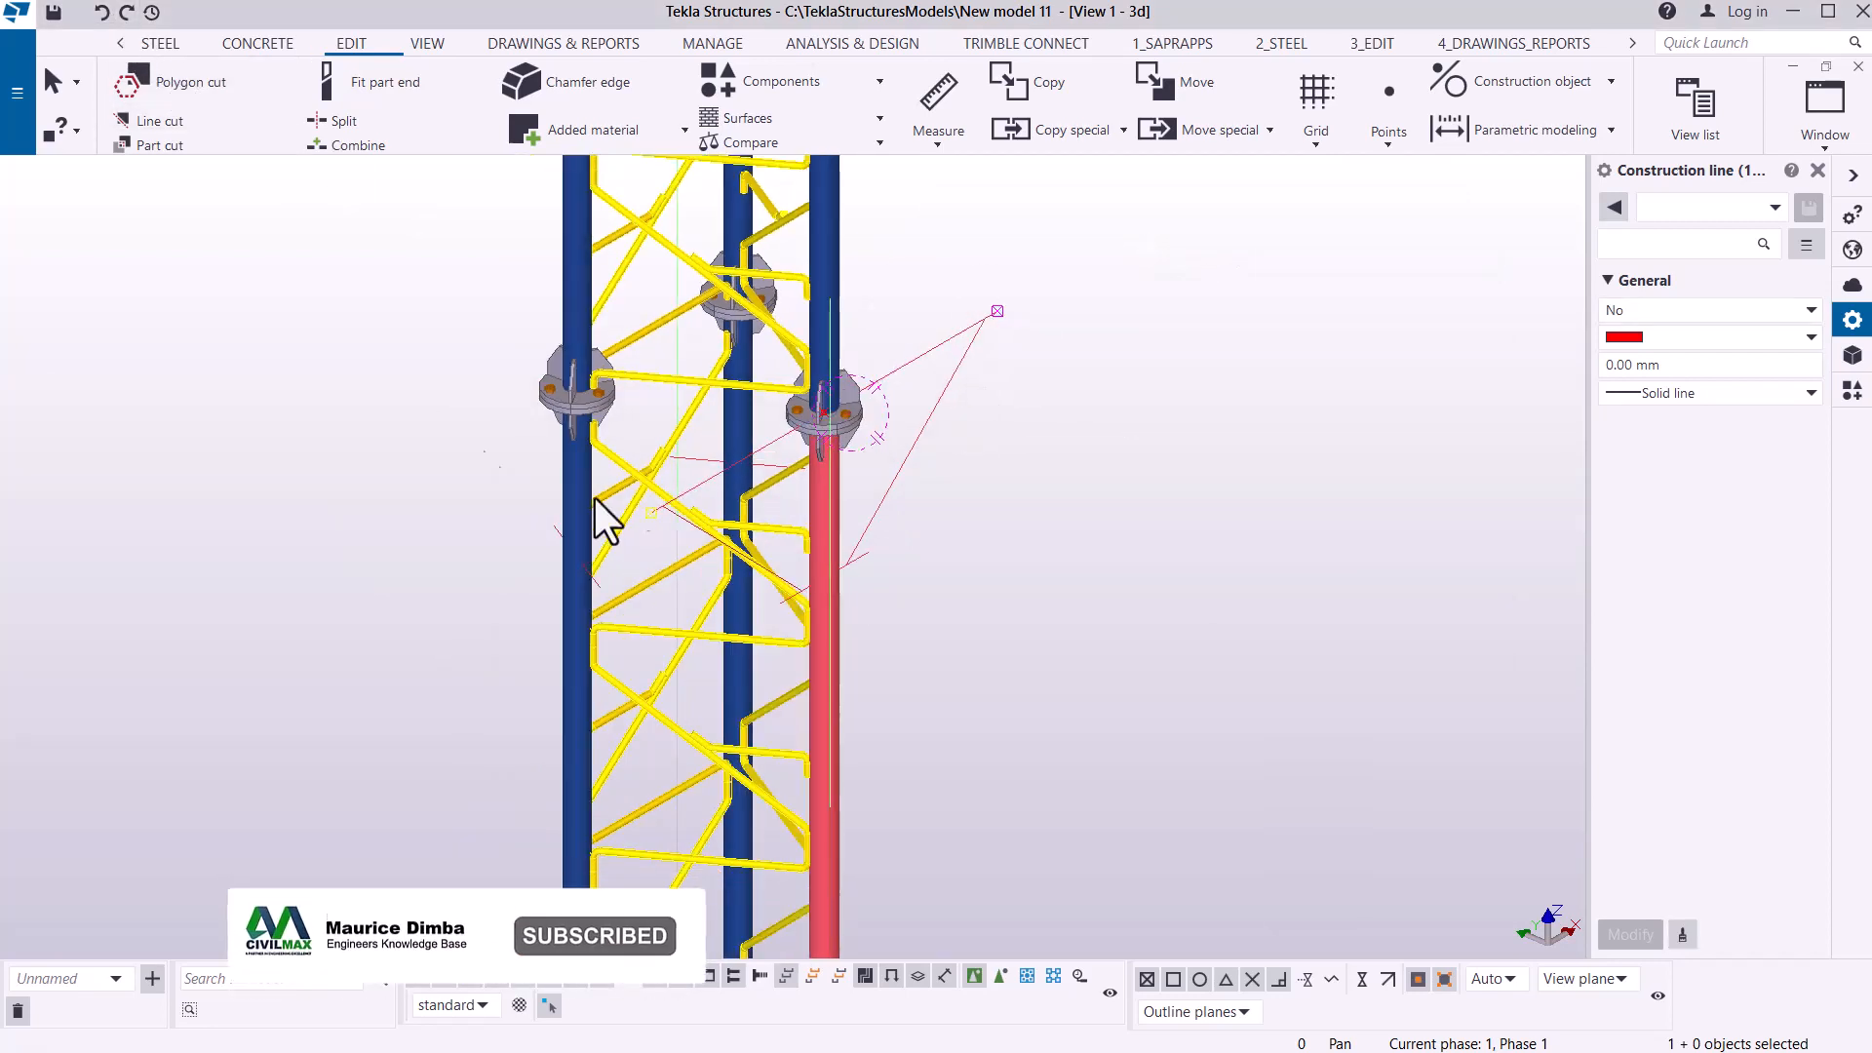
- Add a point at the centre of the mast base, where the construction lines between the legs intersect
scroll(796, 343, down, 6)
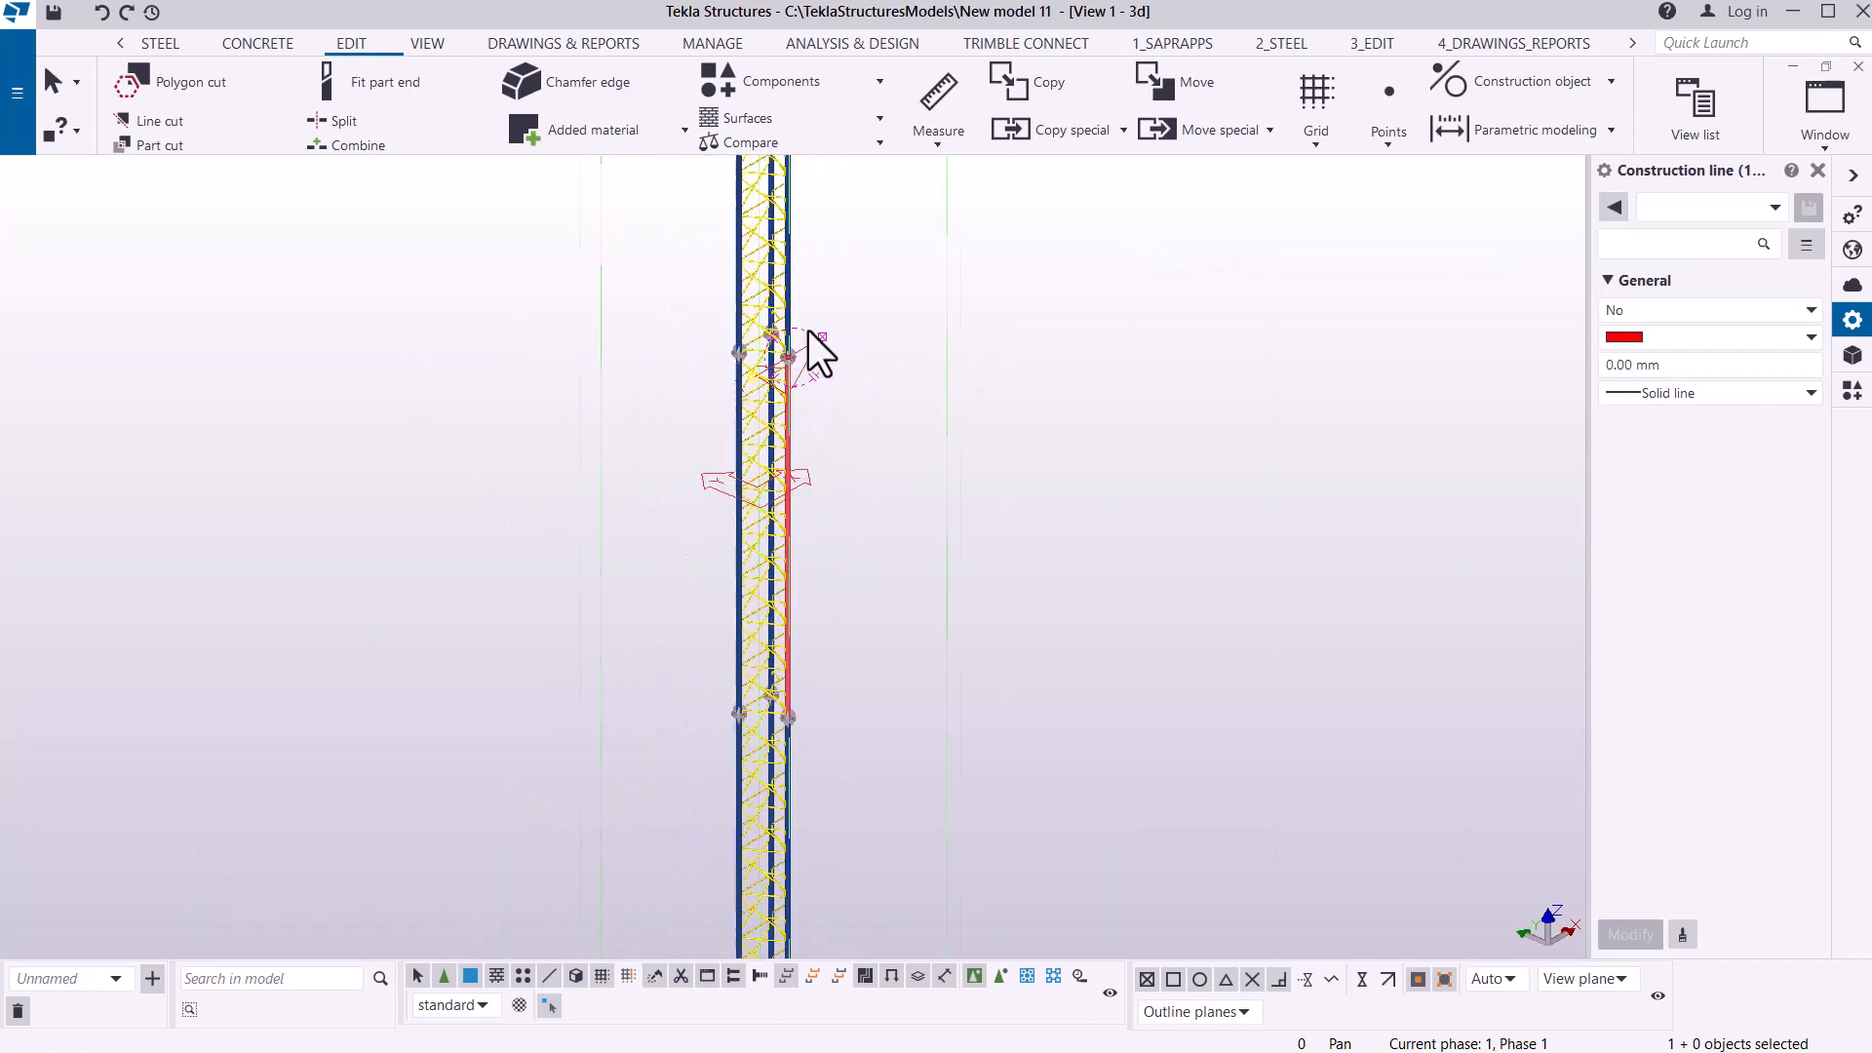
scroll(813, 314, down, 4)
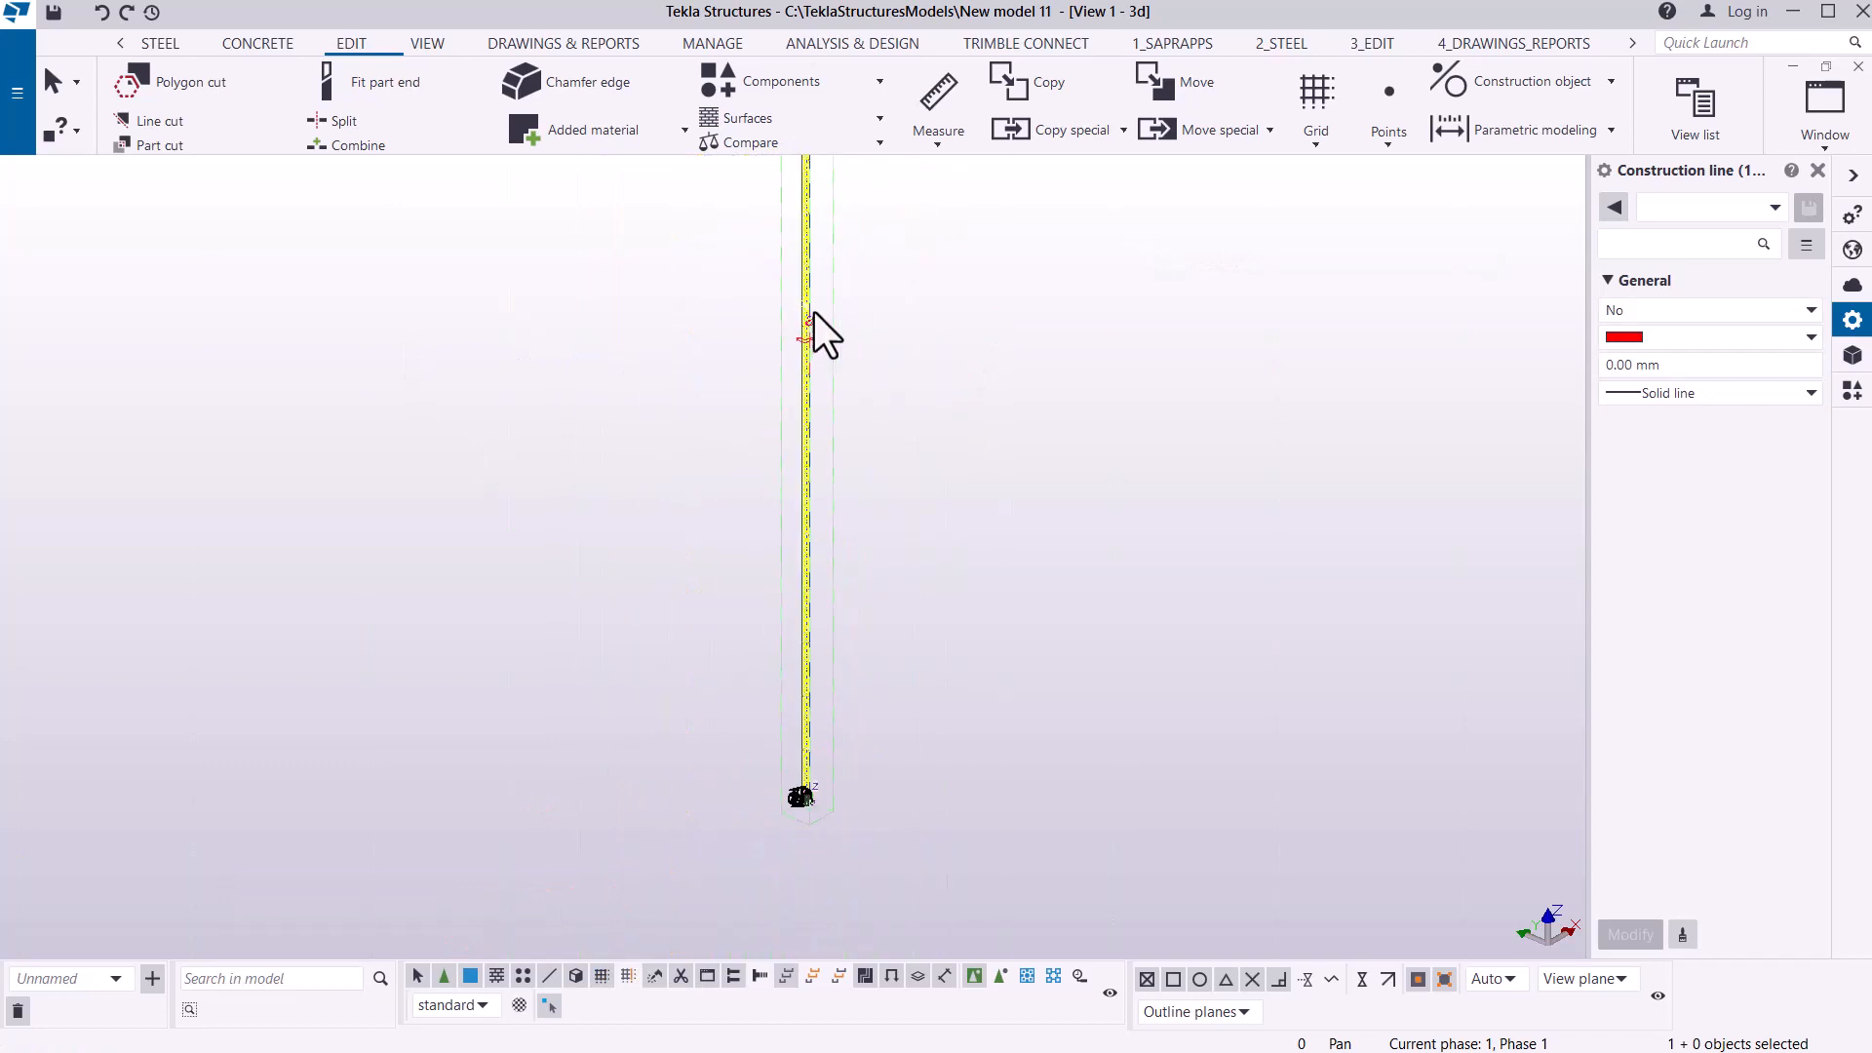
scroll(850, 845, down, 2)
scroll(847, 800, up, 10)
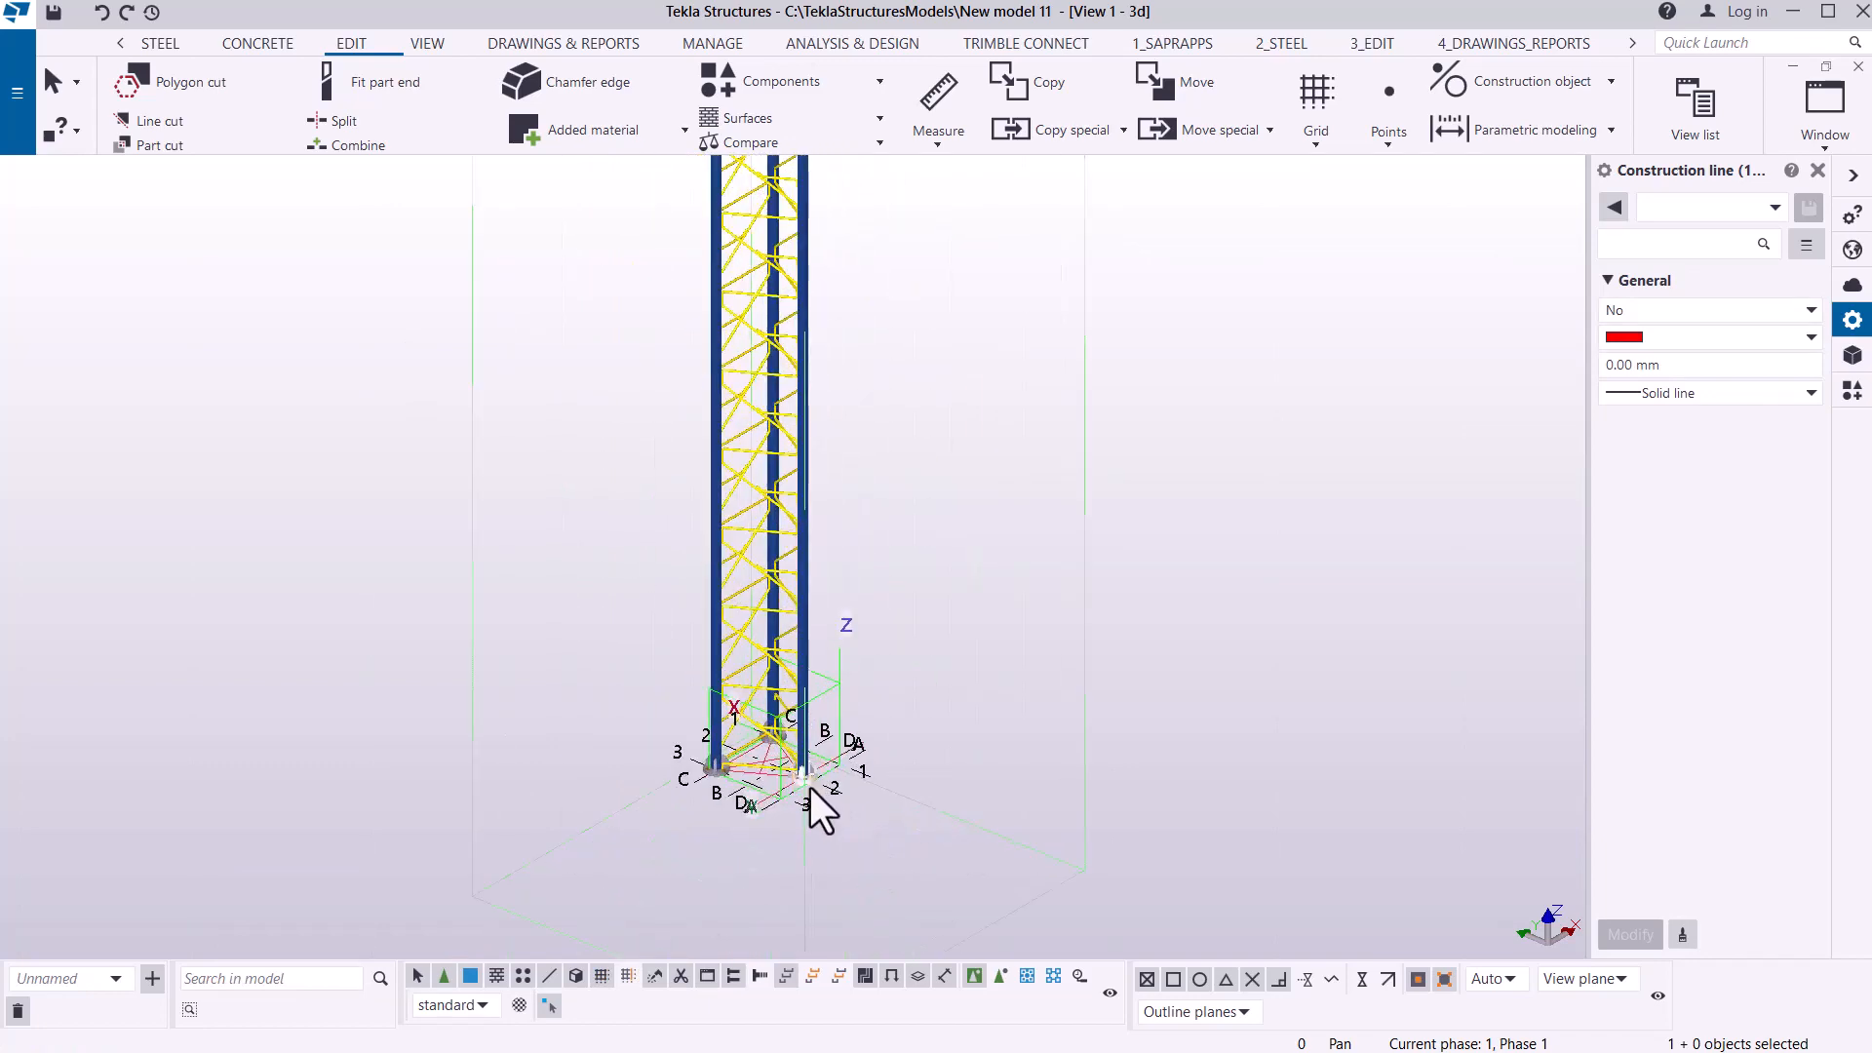
scroll(711, 732, up, 2)
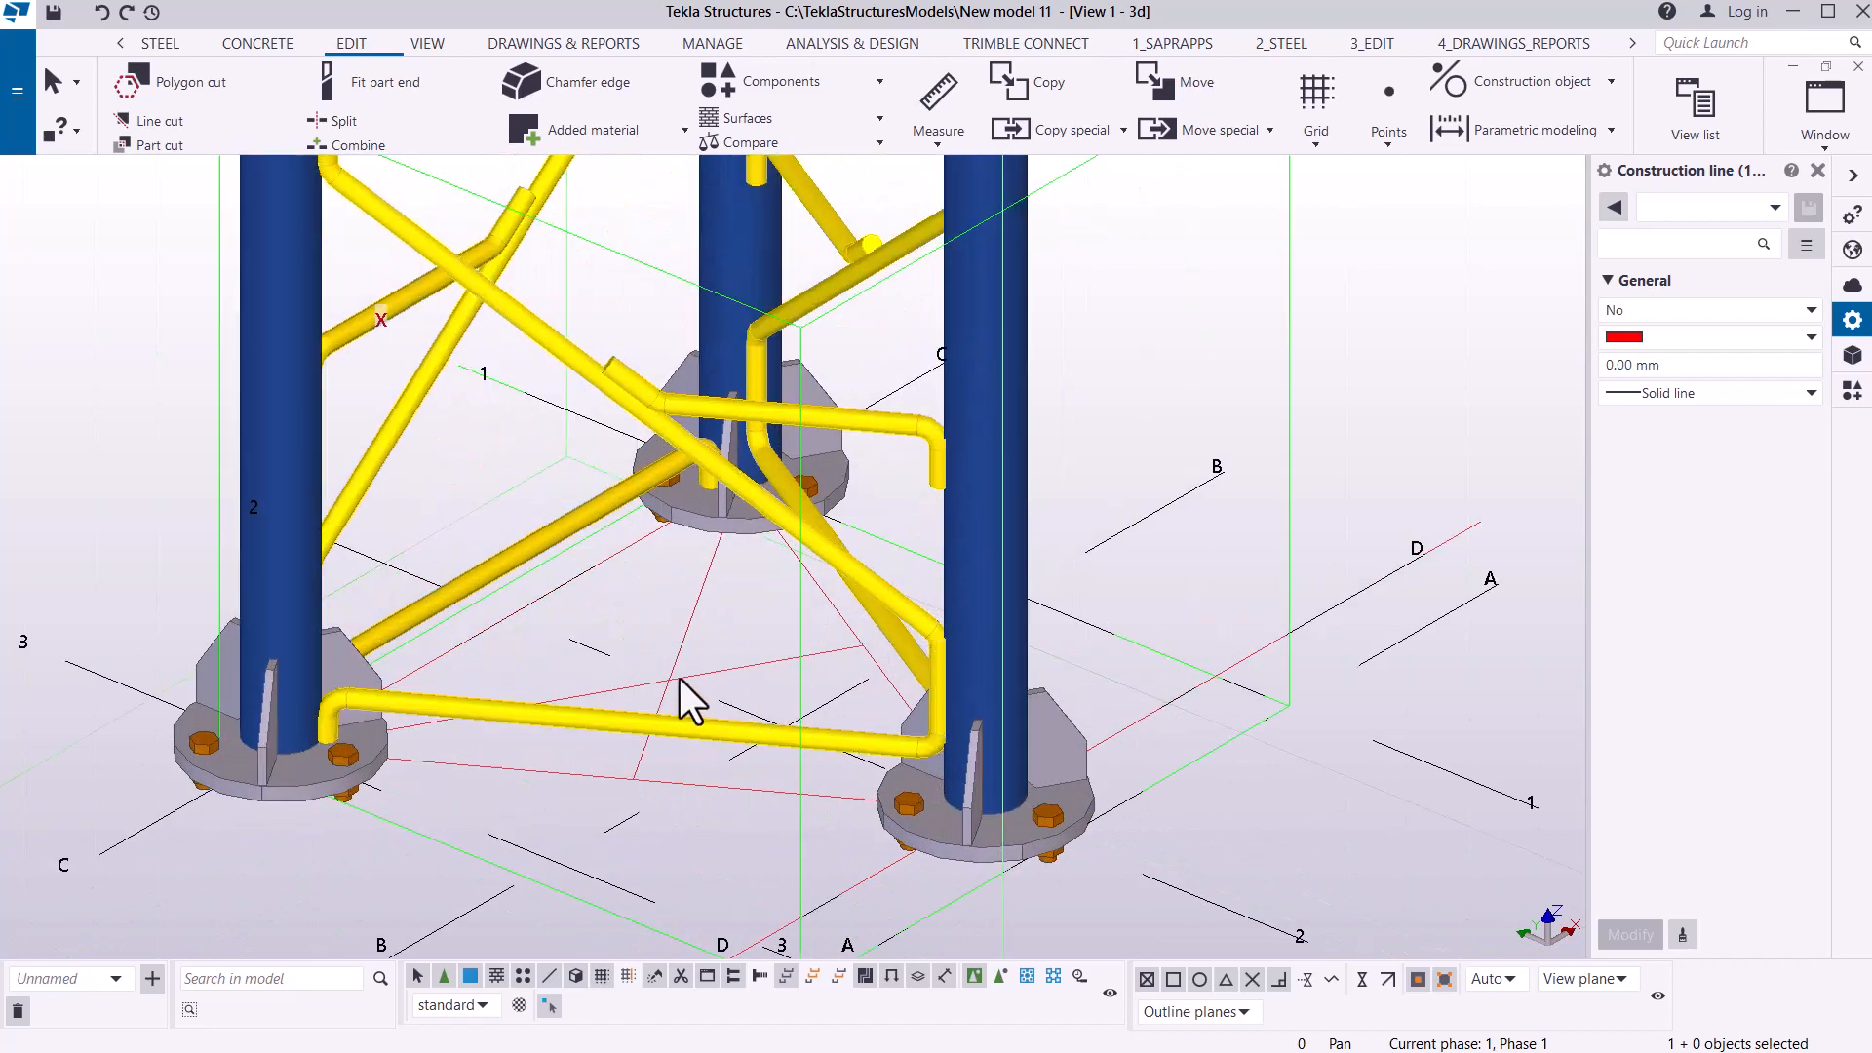
scroll(666, 681, up, 3)
scroll(673, 678, up, 2)
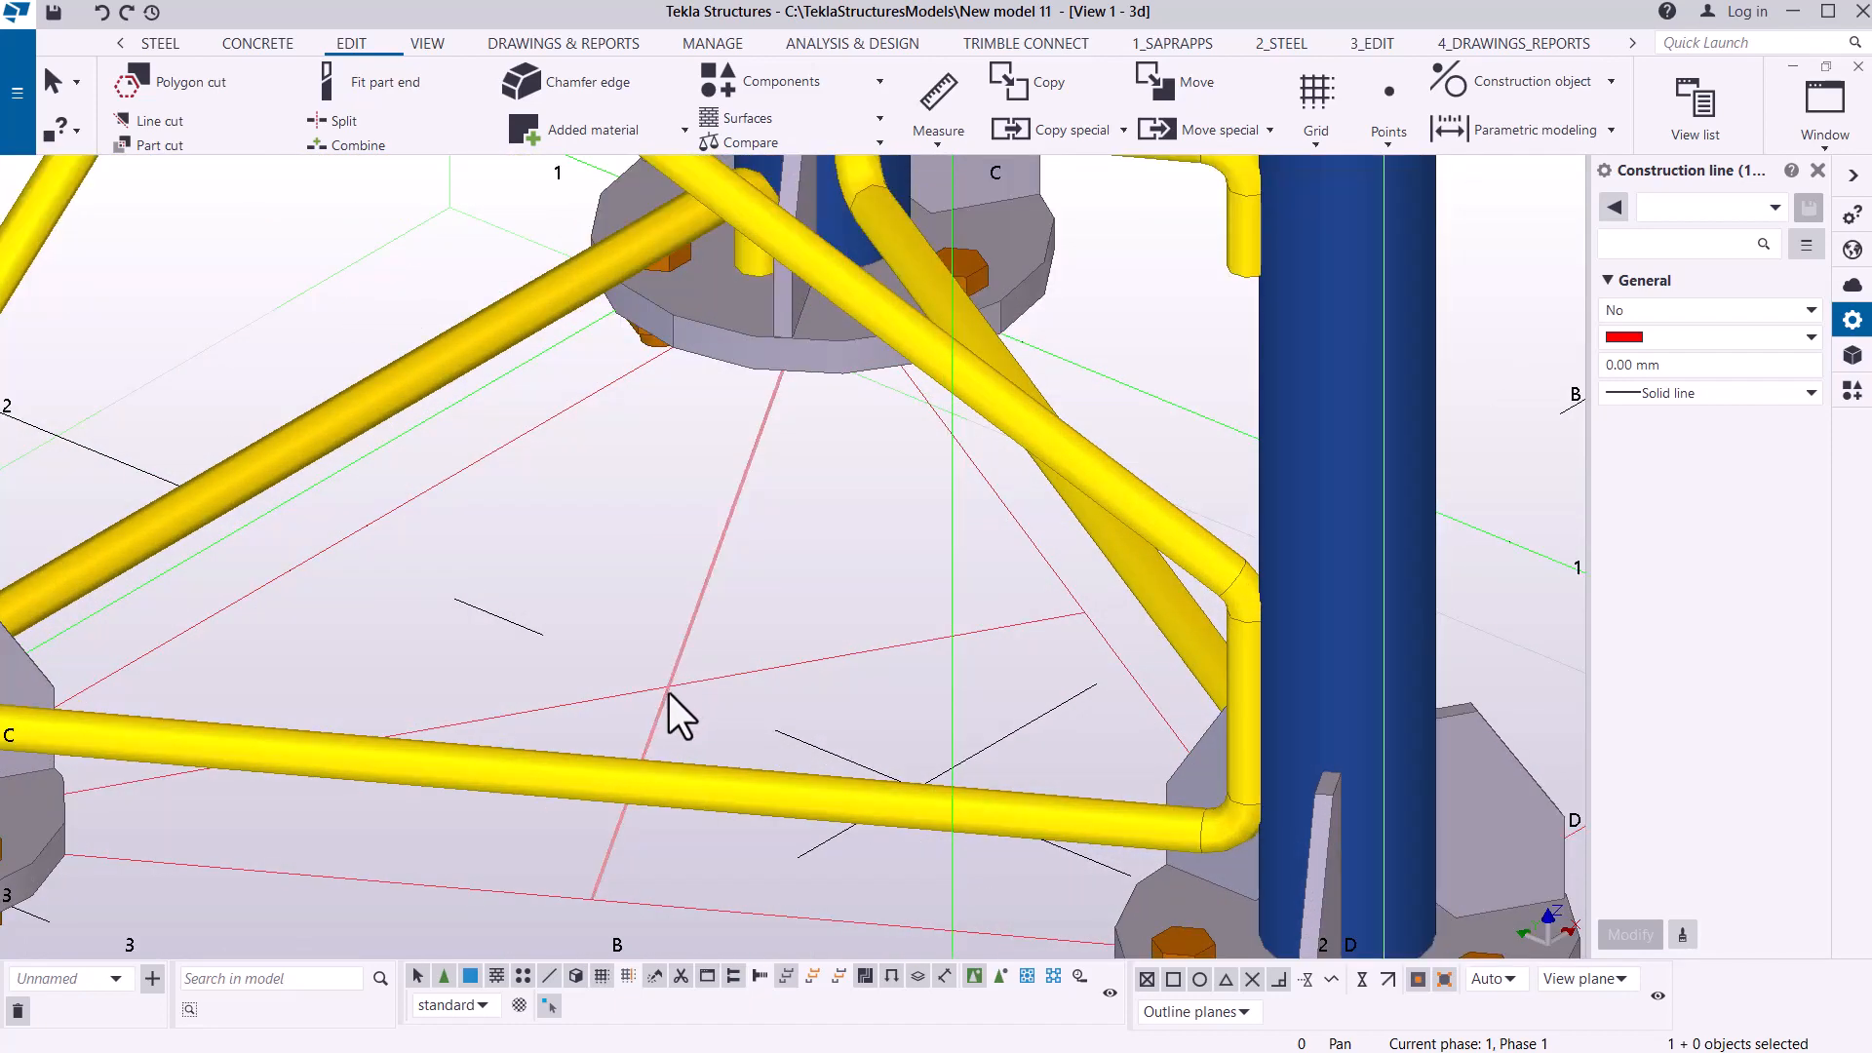
click(1389, 138)
click(1443, 620)
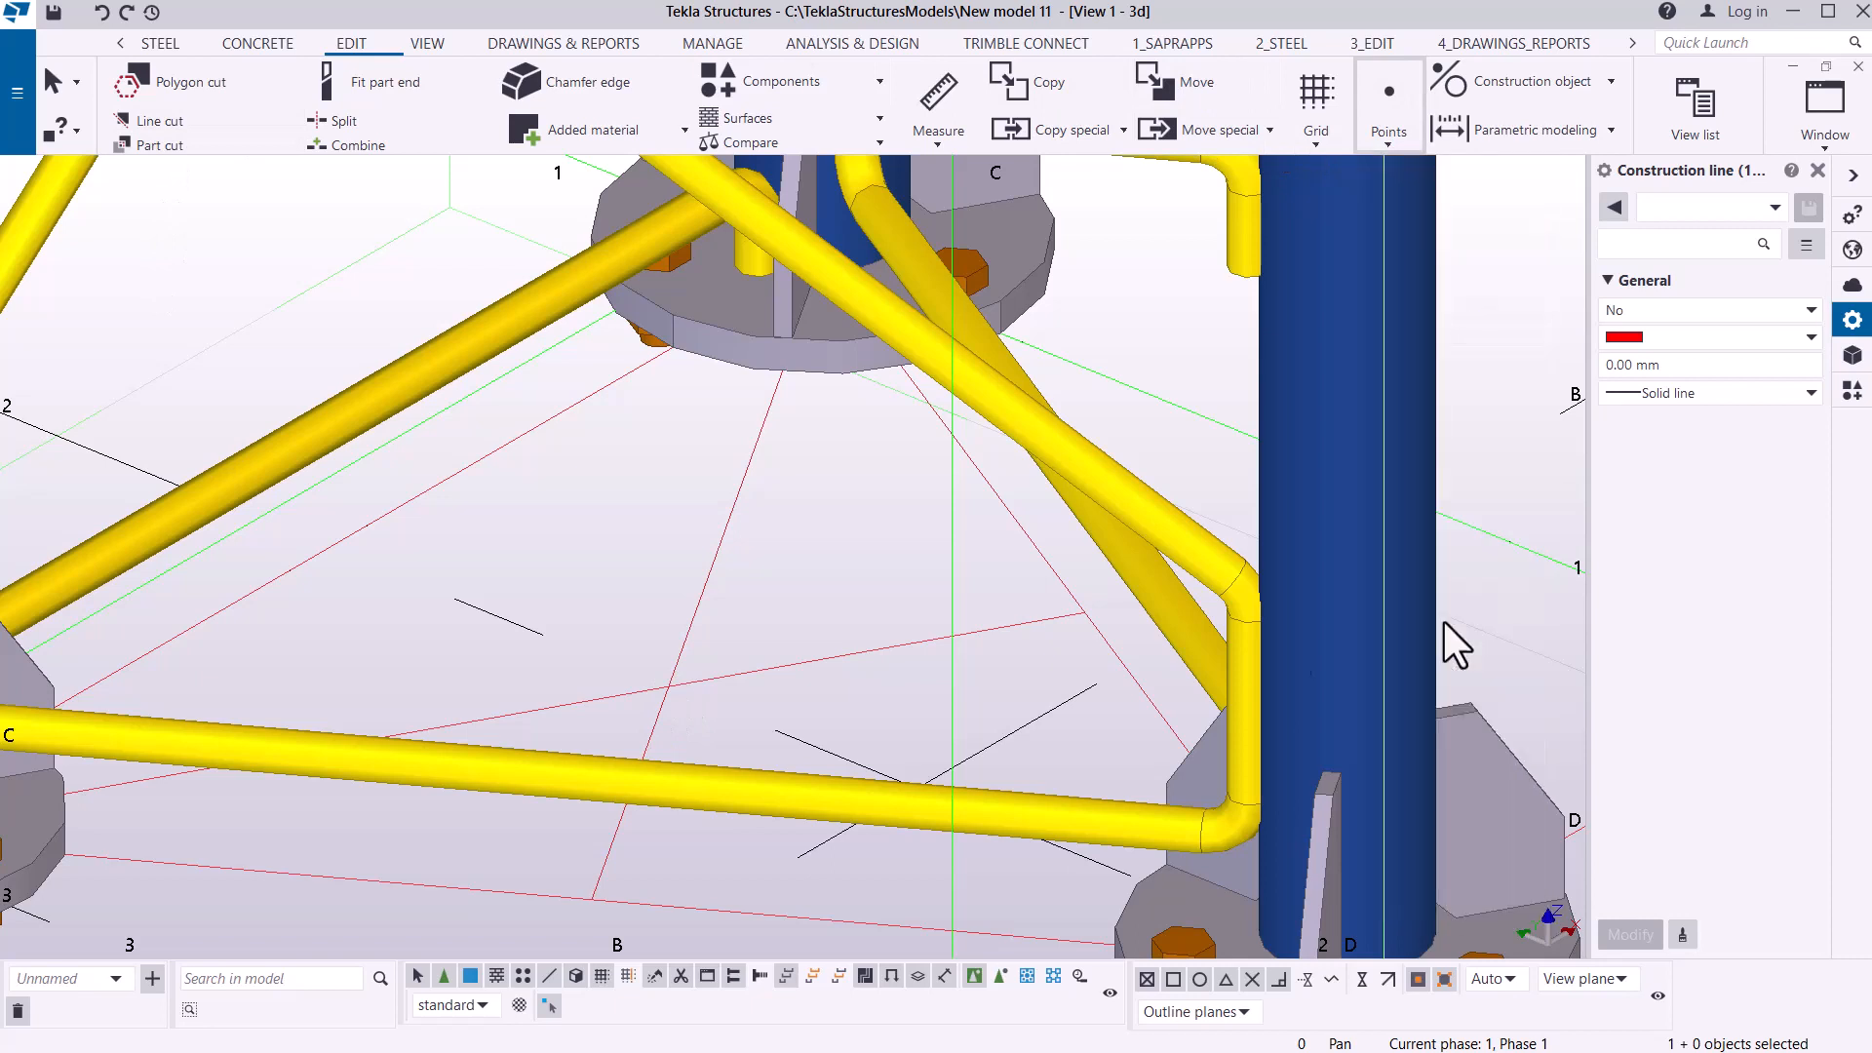
click(669, 685)
right_click(644, 483)
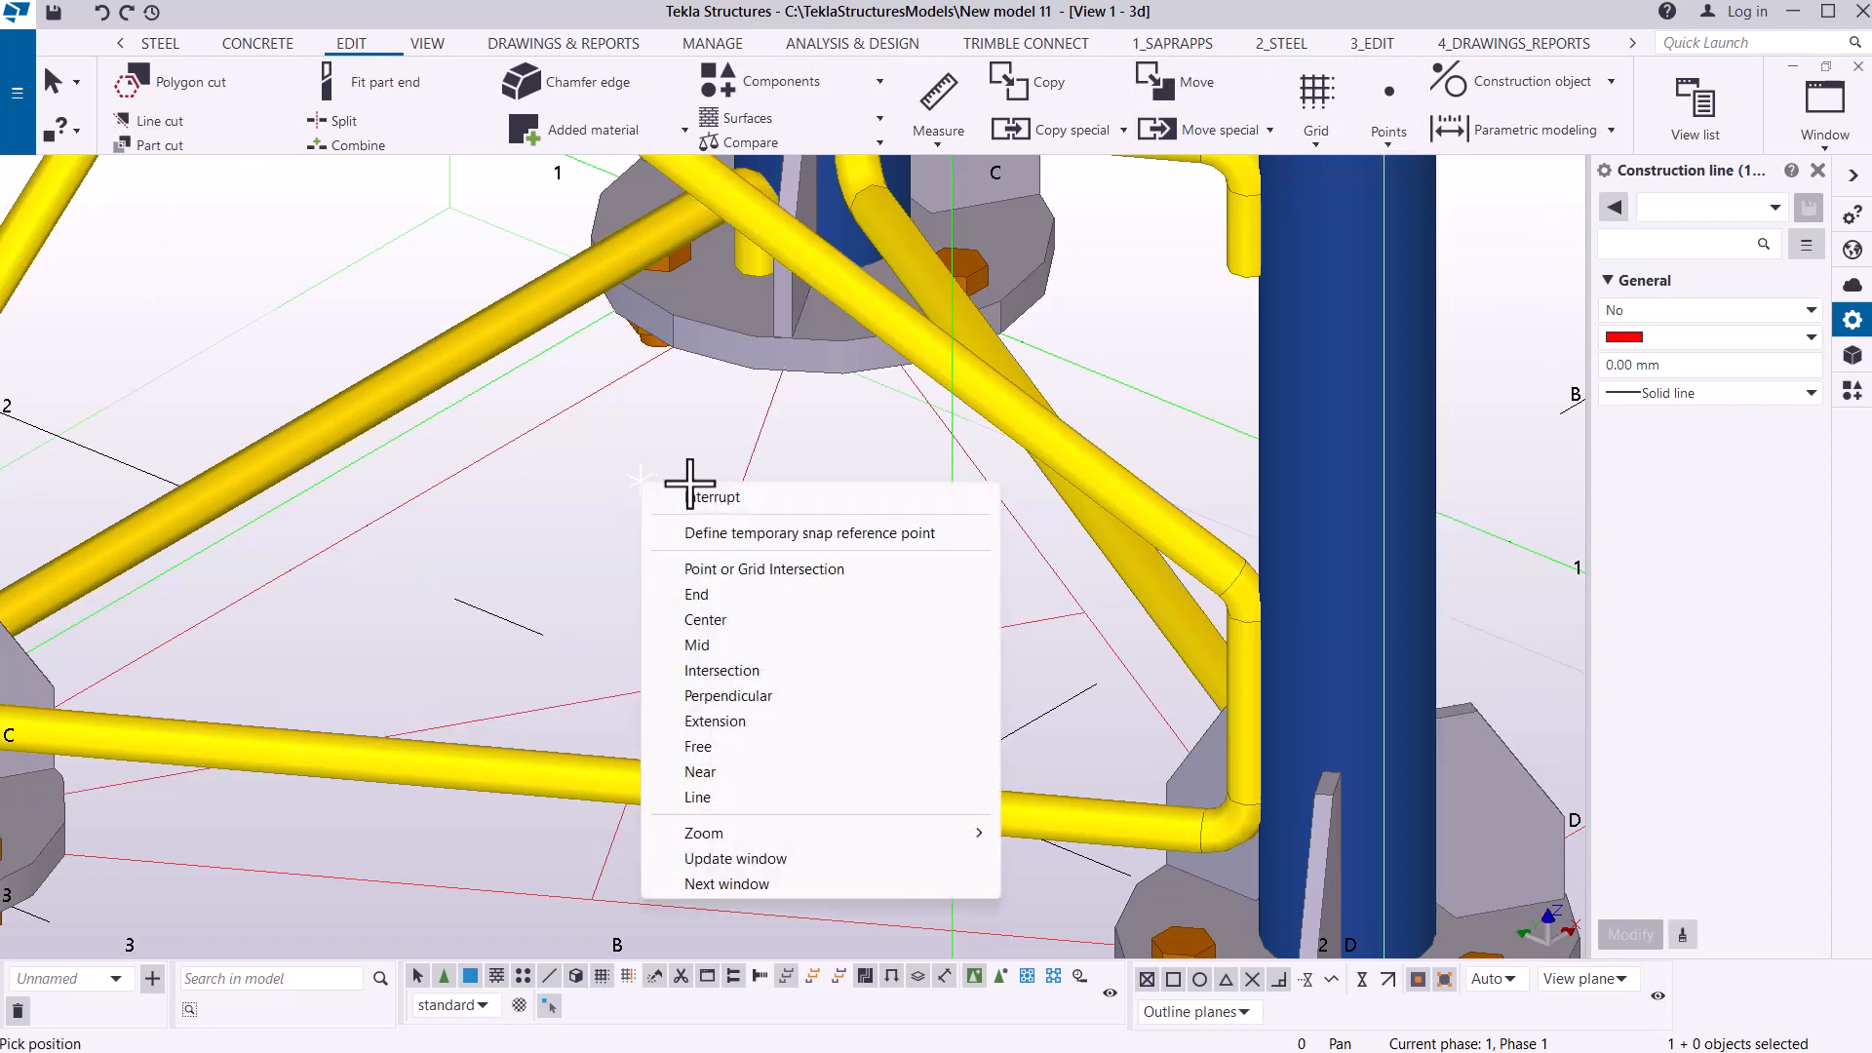
click(712, 497)
- Copy the mast base's centre point linearly 200 mm vertically upward
click(671, 687)
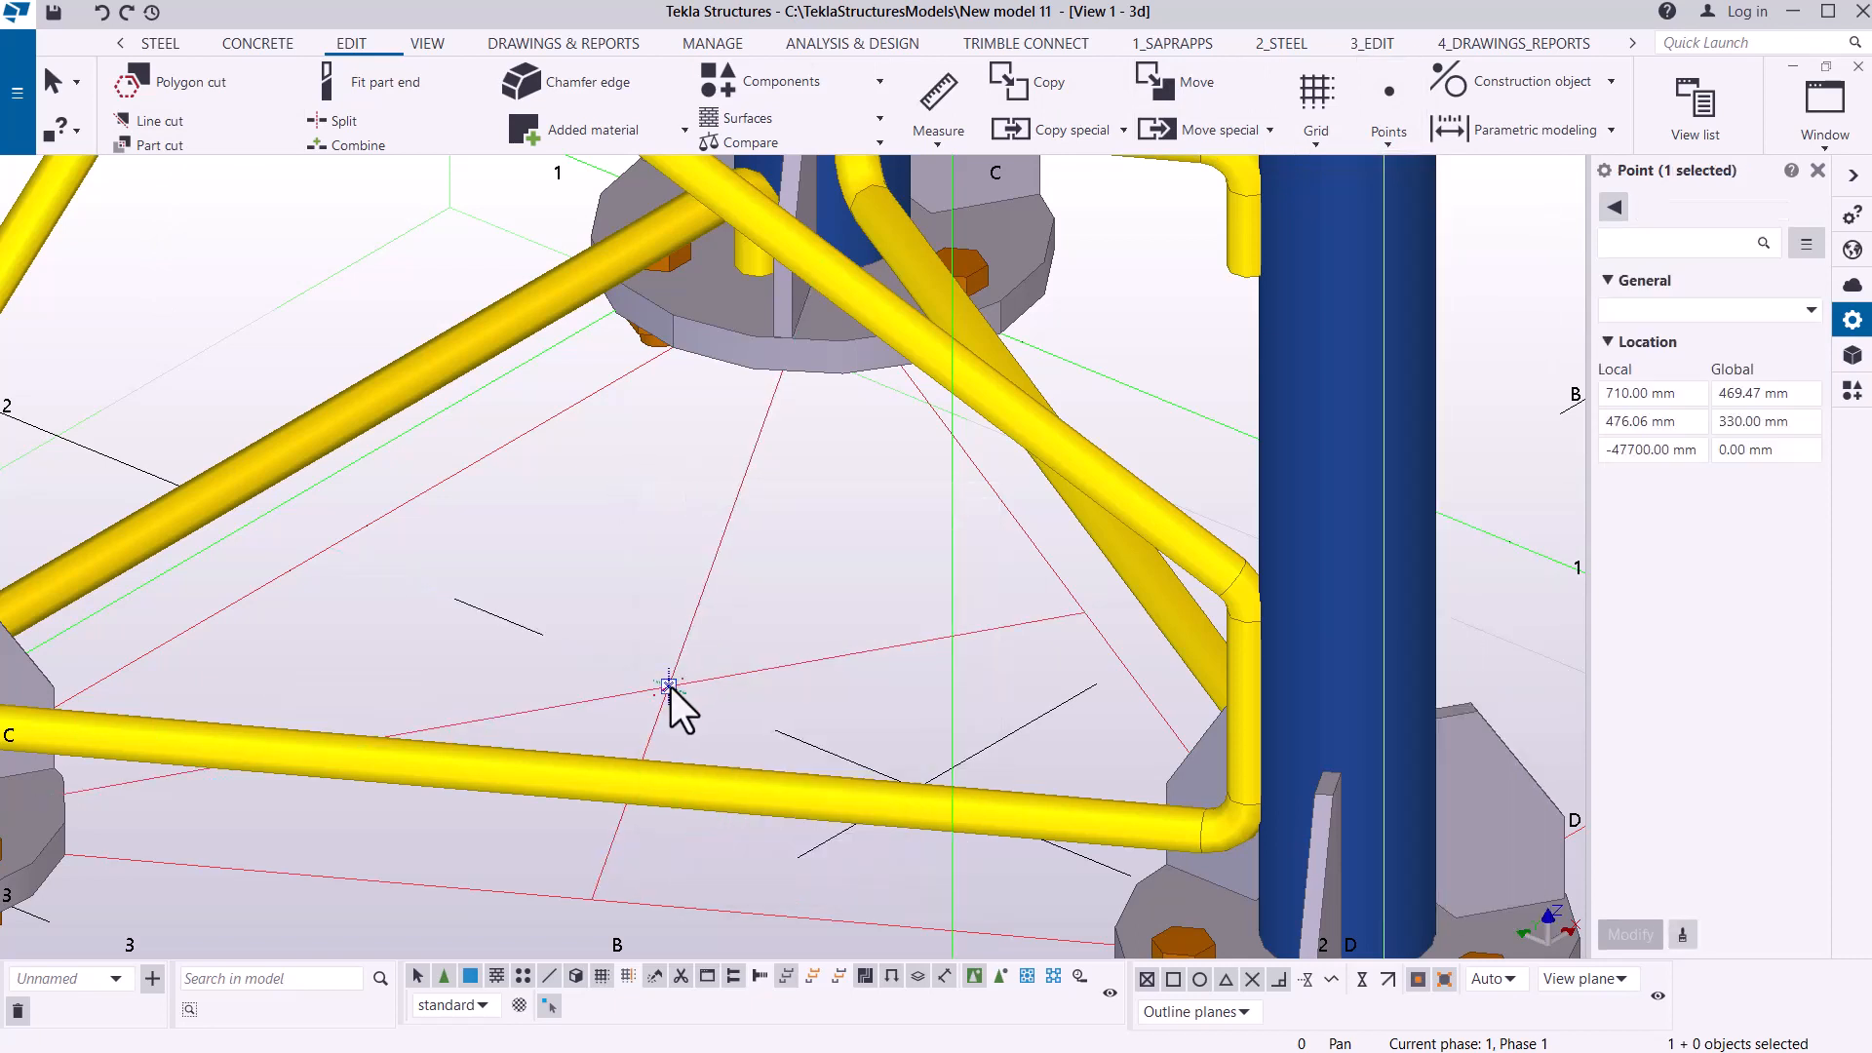
right_click(671, 688)
mouse_move(790, 361)
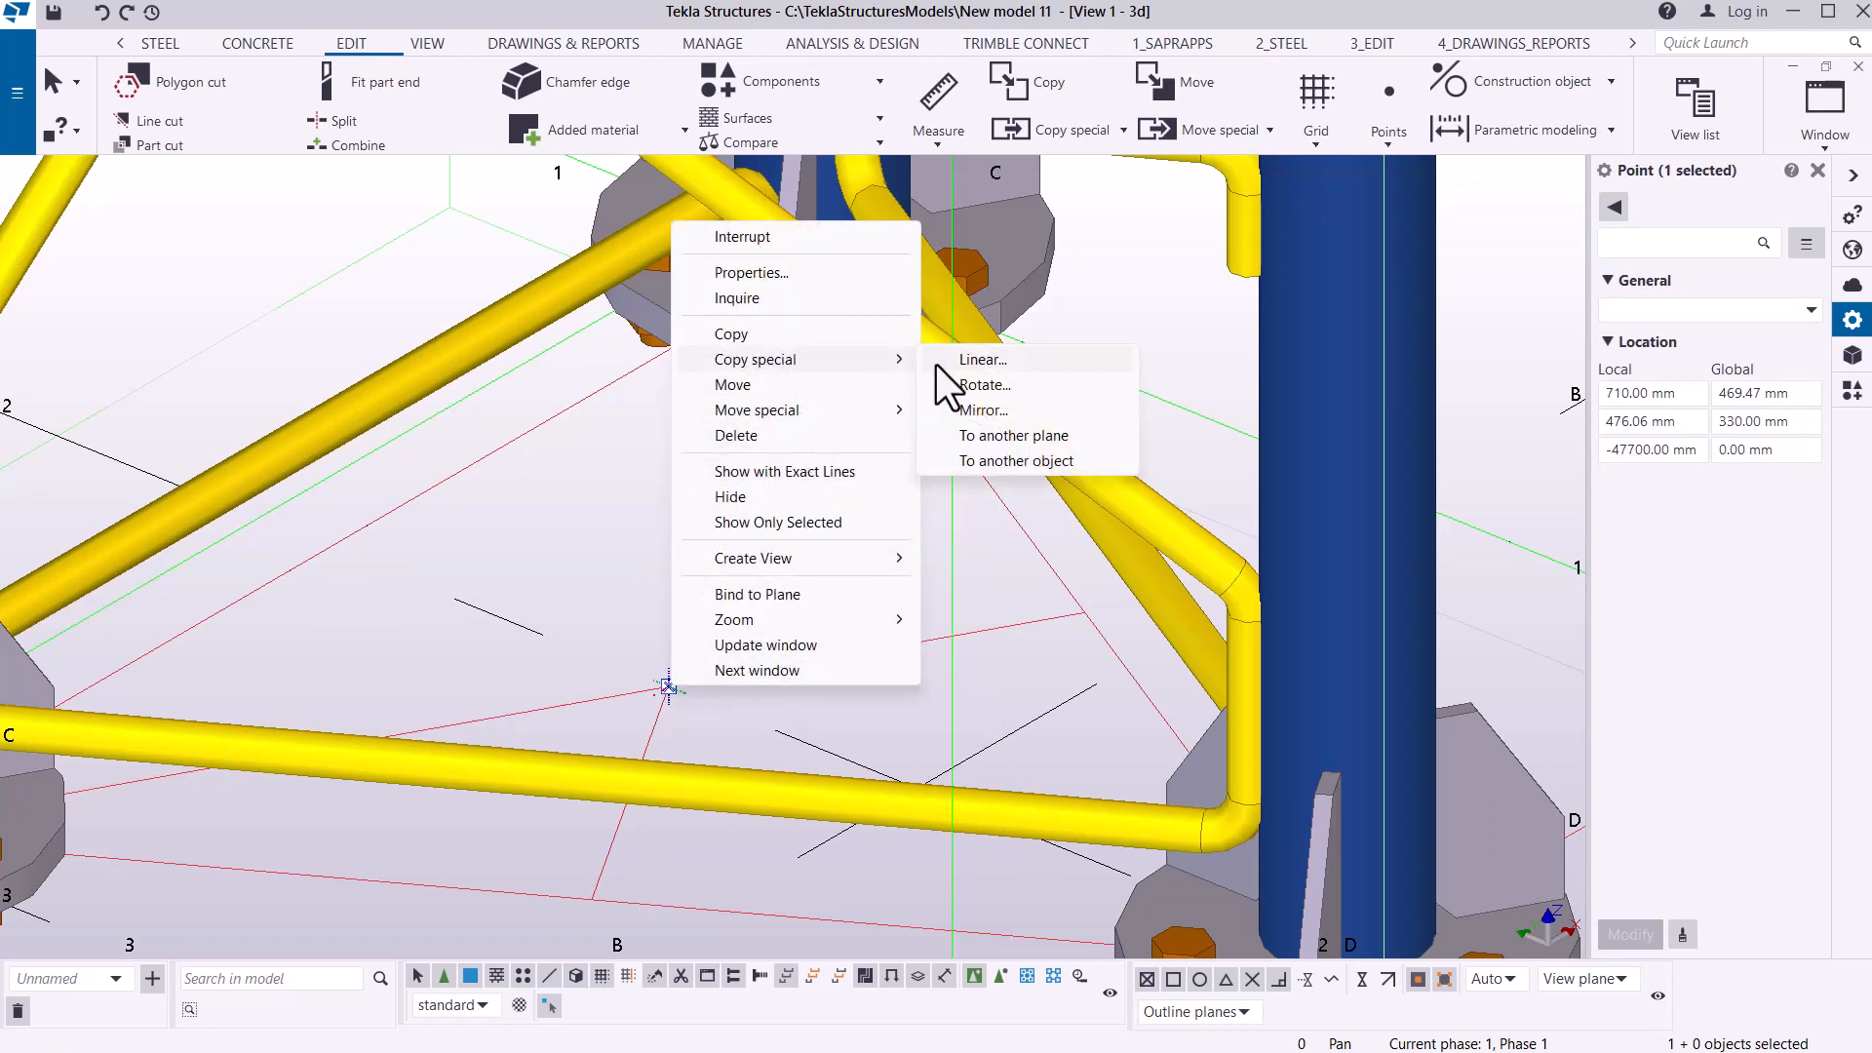
click(937, 362)
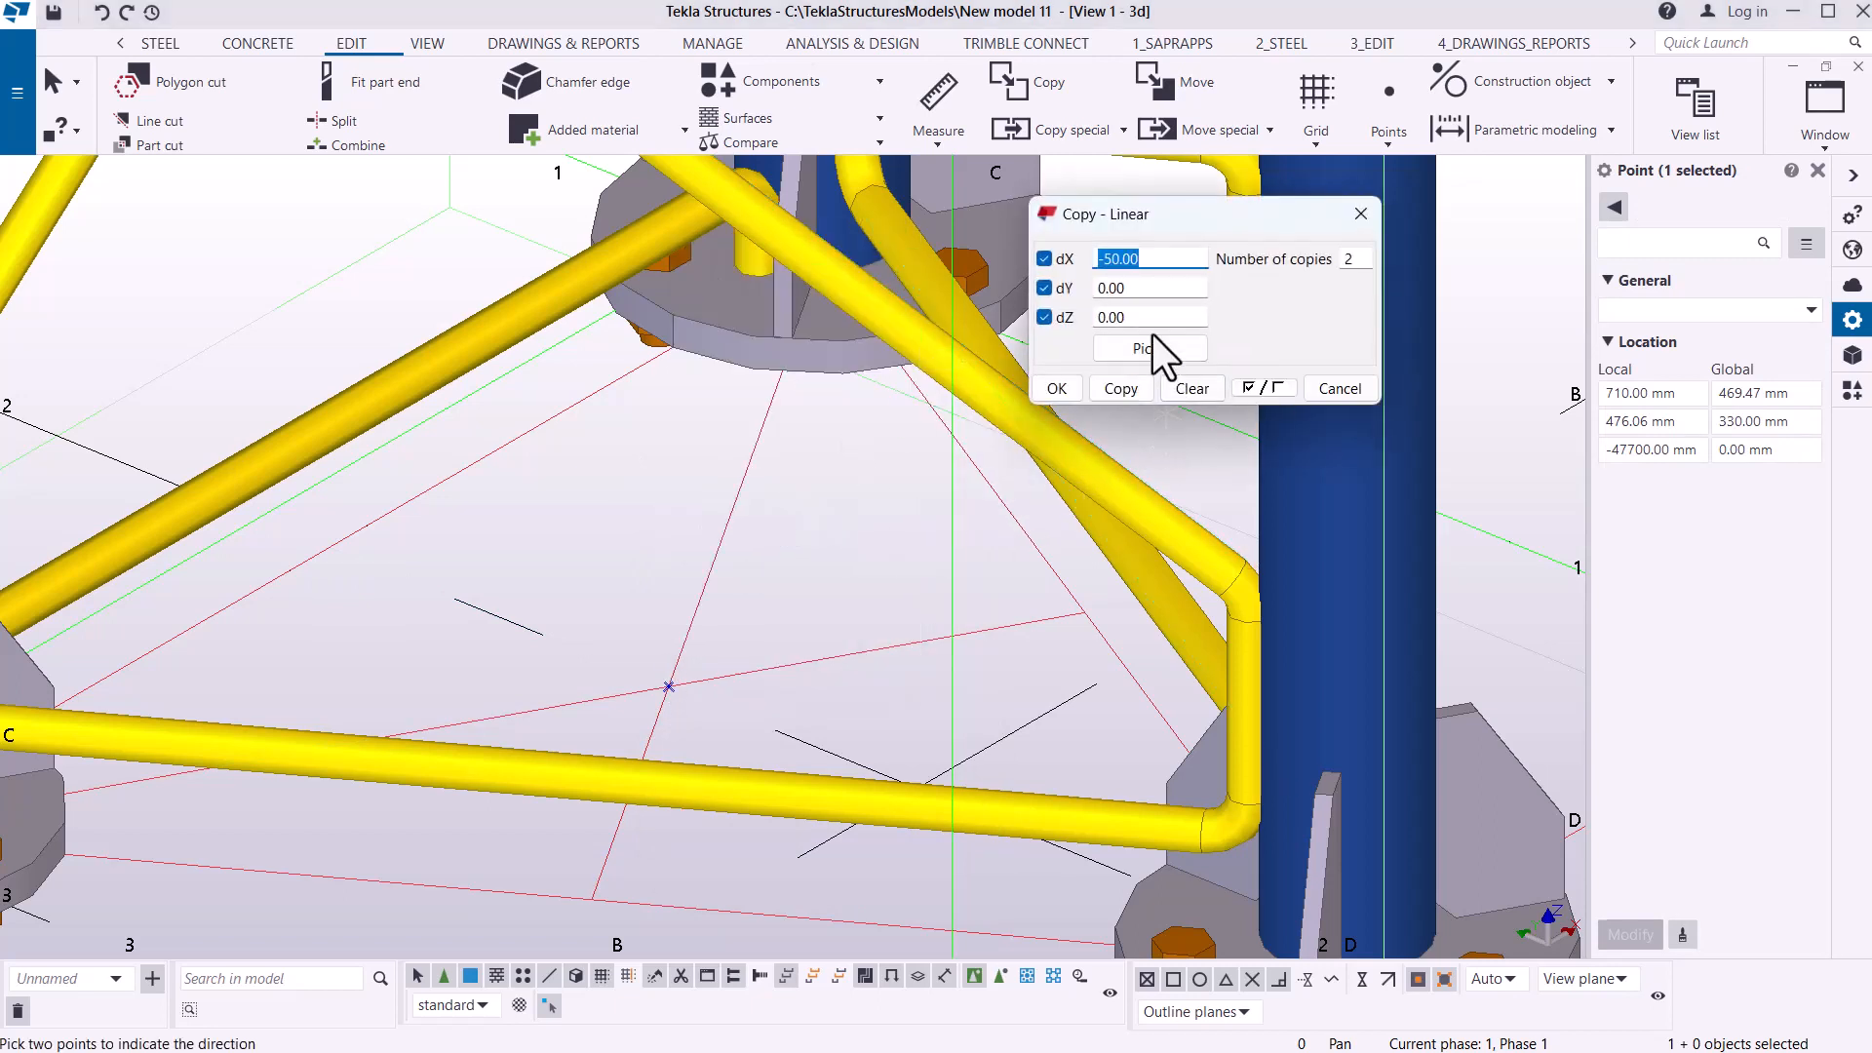
text(0)
click(1120, 389)
right_click(636, 495)
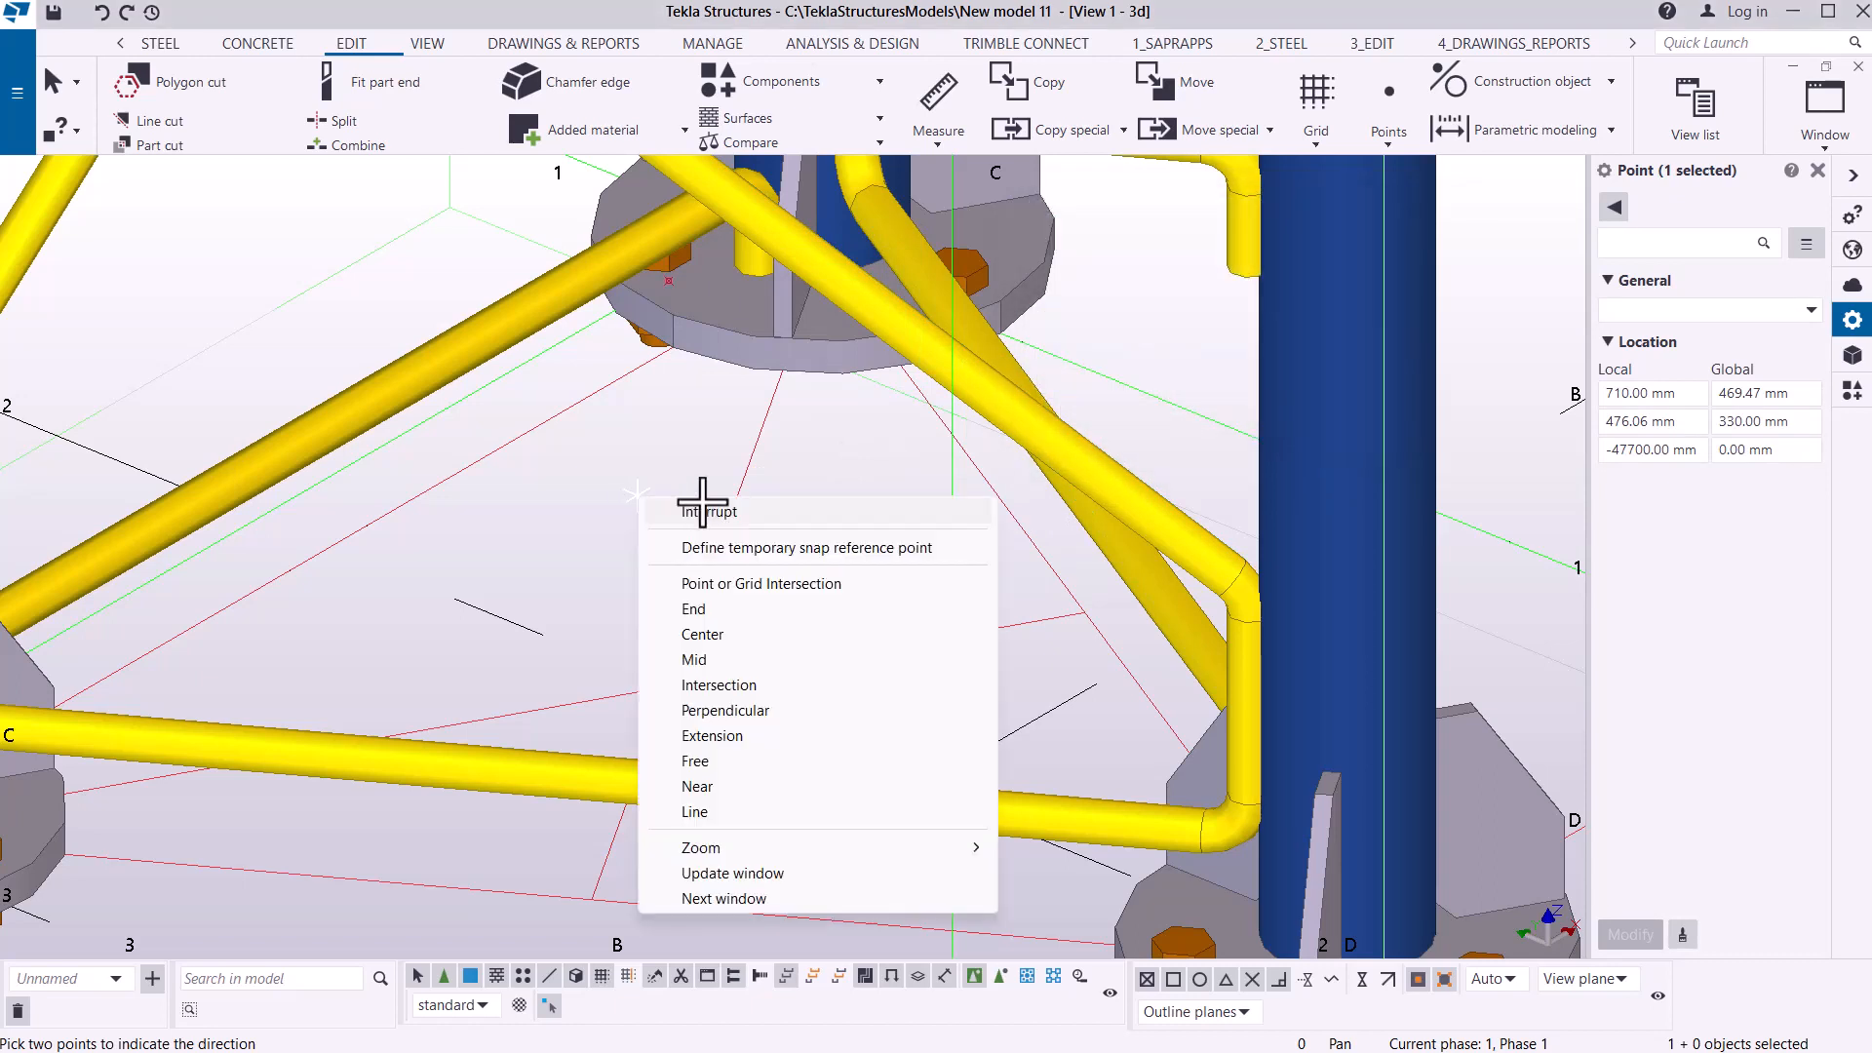
click(706, 511)
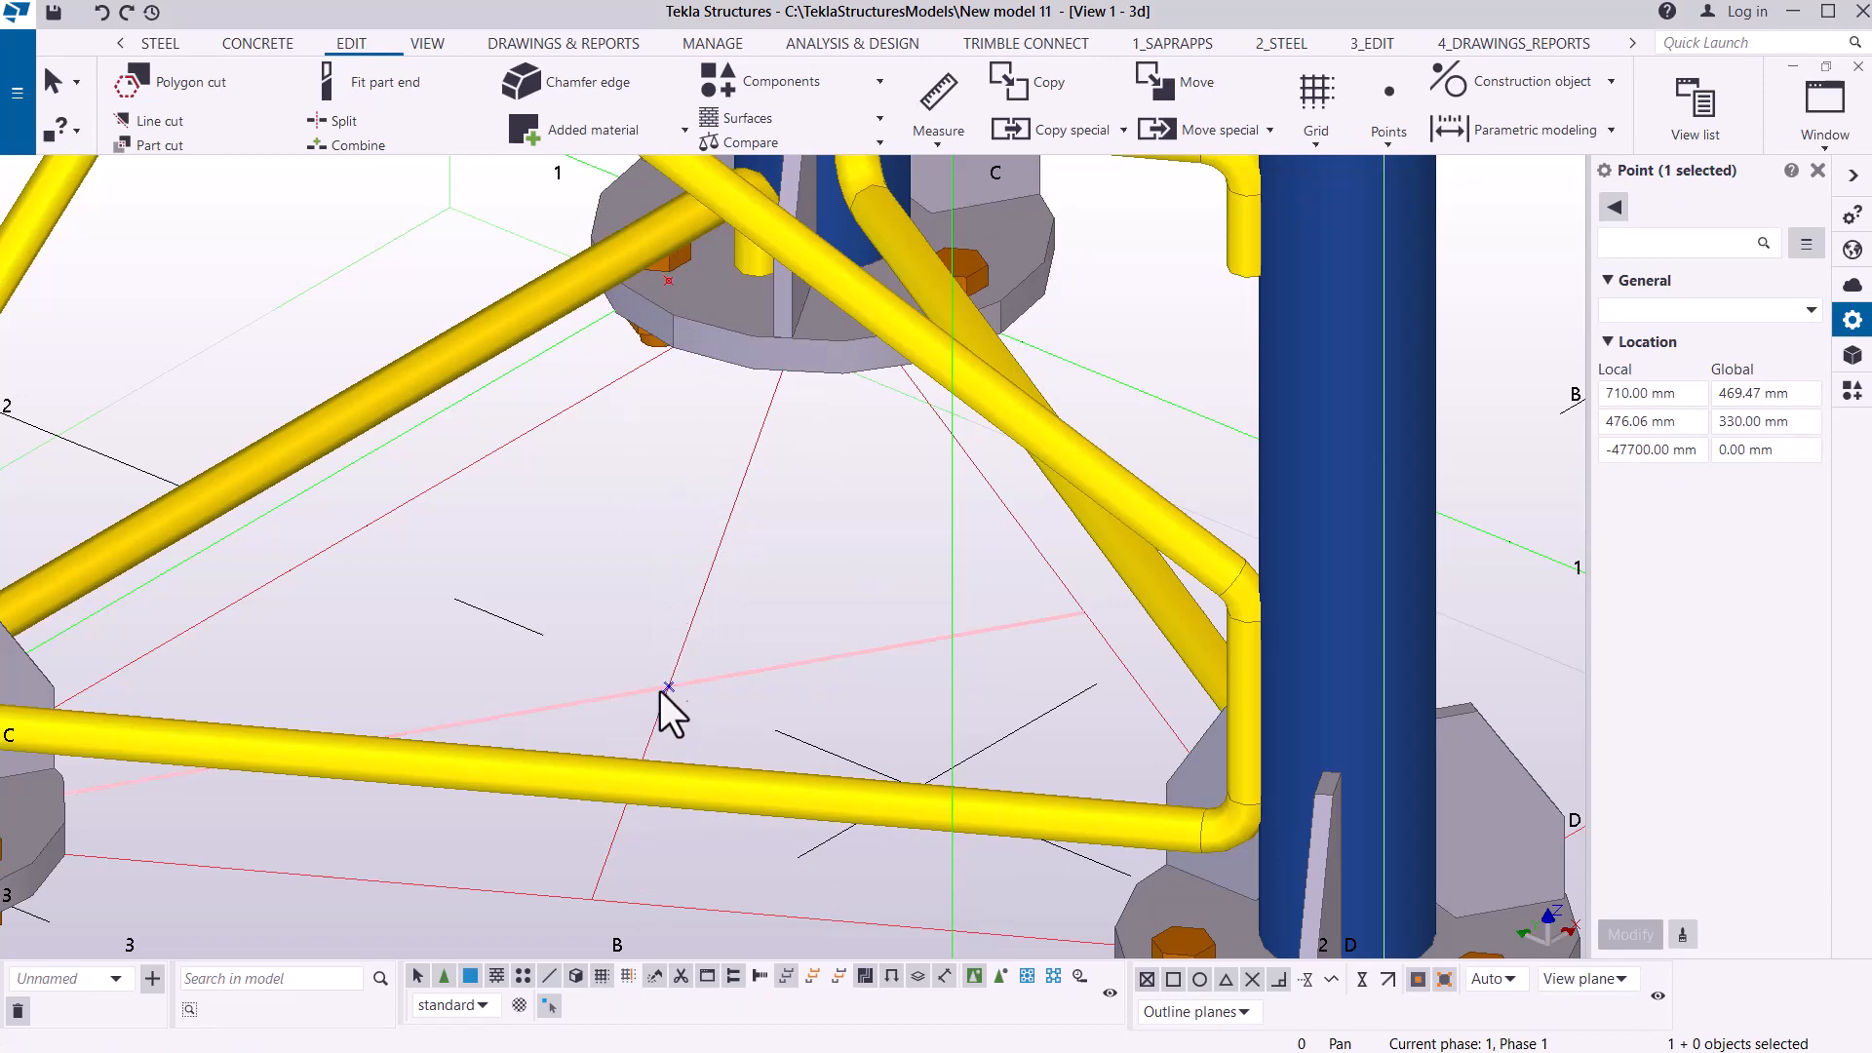
- Start a rotate-copy of the construction line at the red leg's flange joint, with its axis running through the two centre points at the mast base
scroll(624, 746, down, 5)
scroll(659, 781, down, 4)
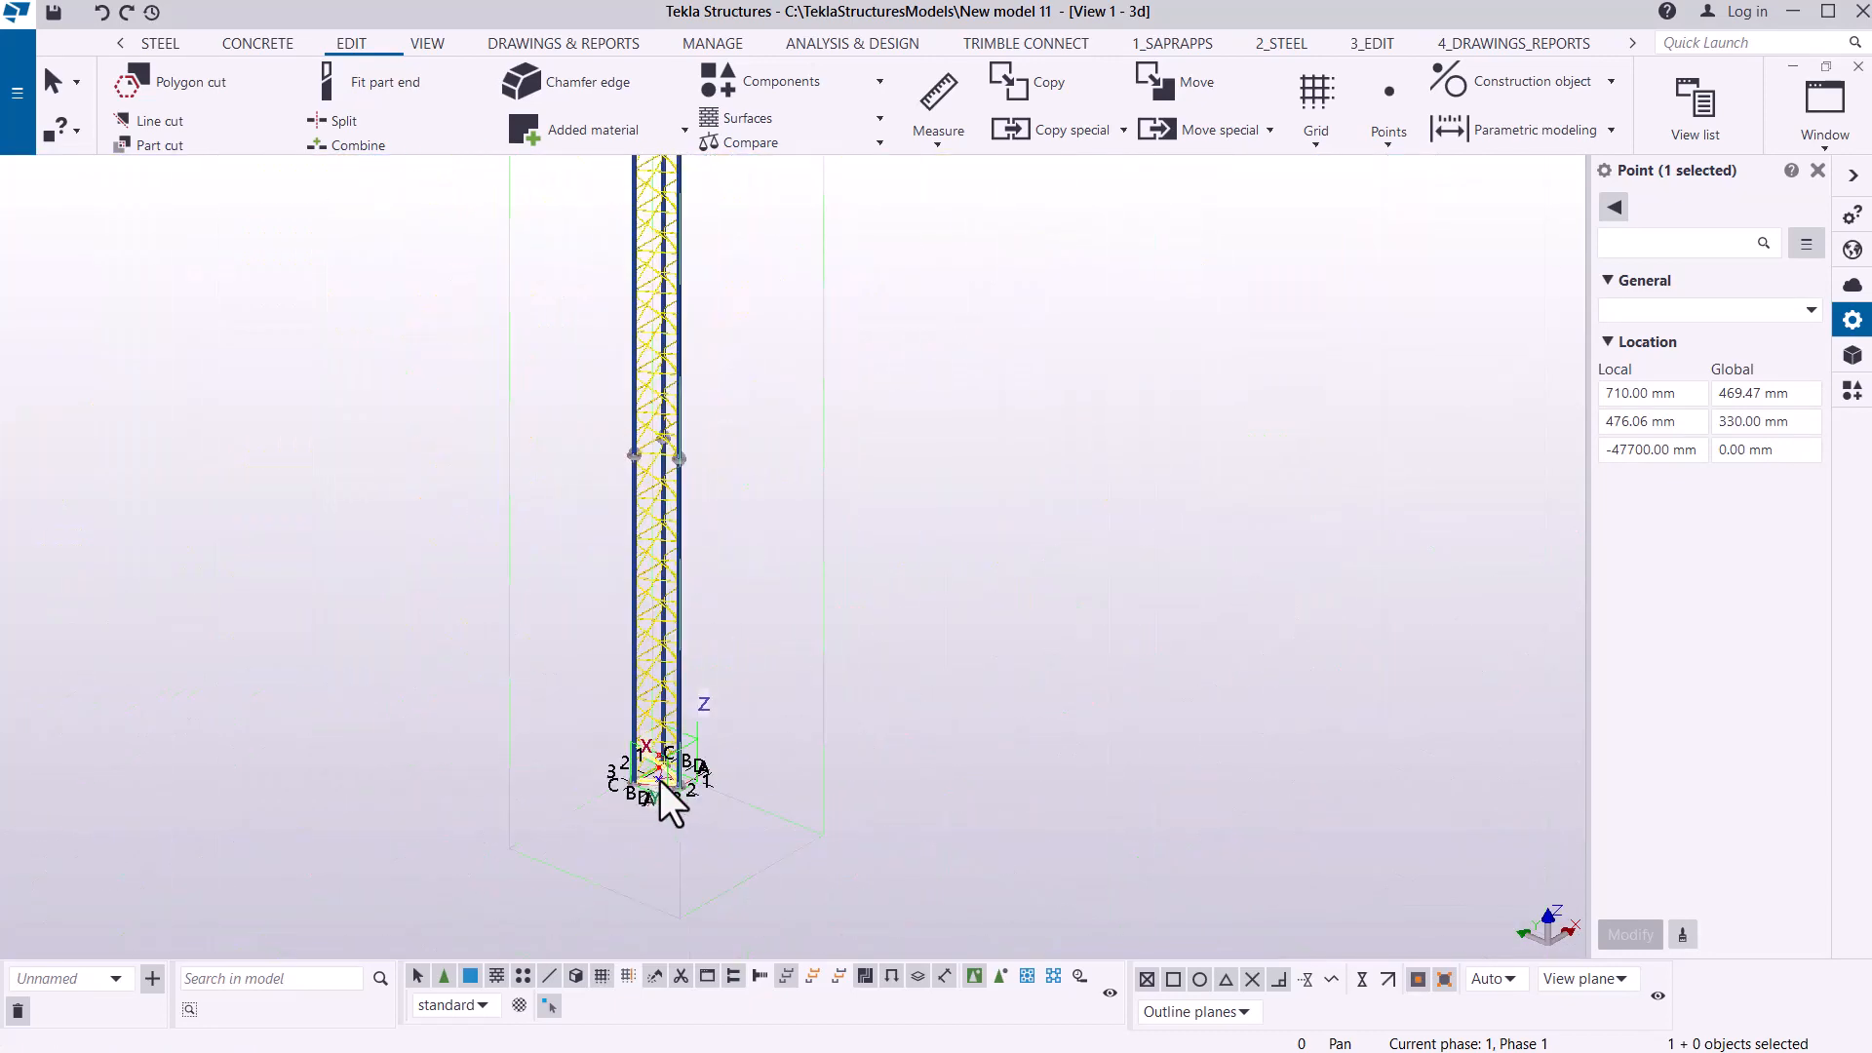
scroll(638, 207, up, 2)
scroll(669, 256, up, 4)
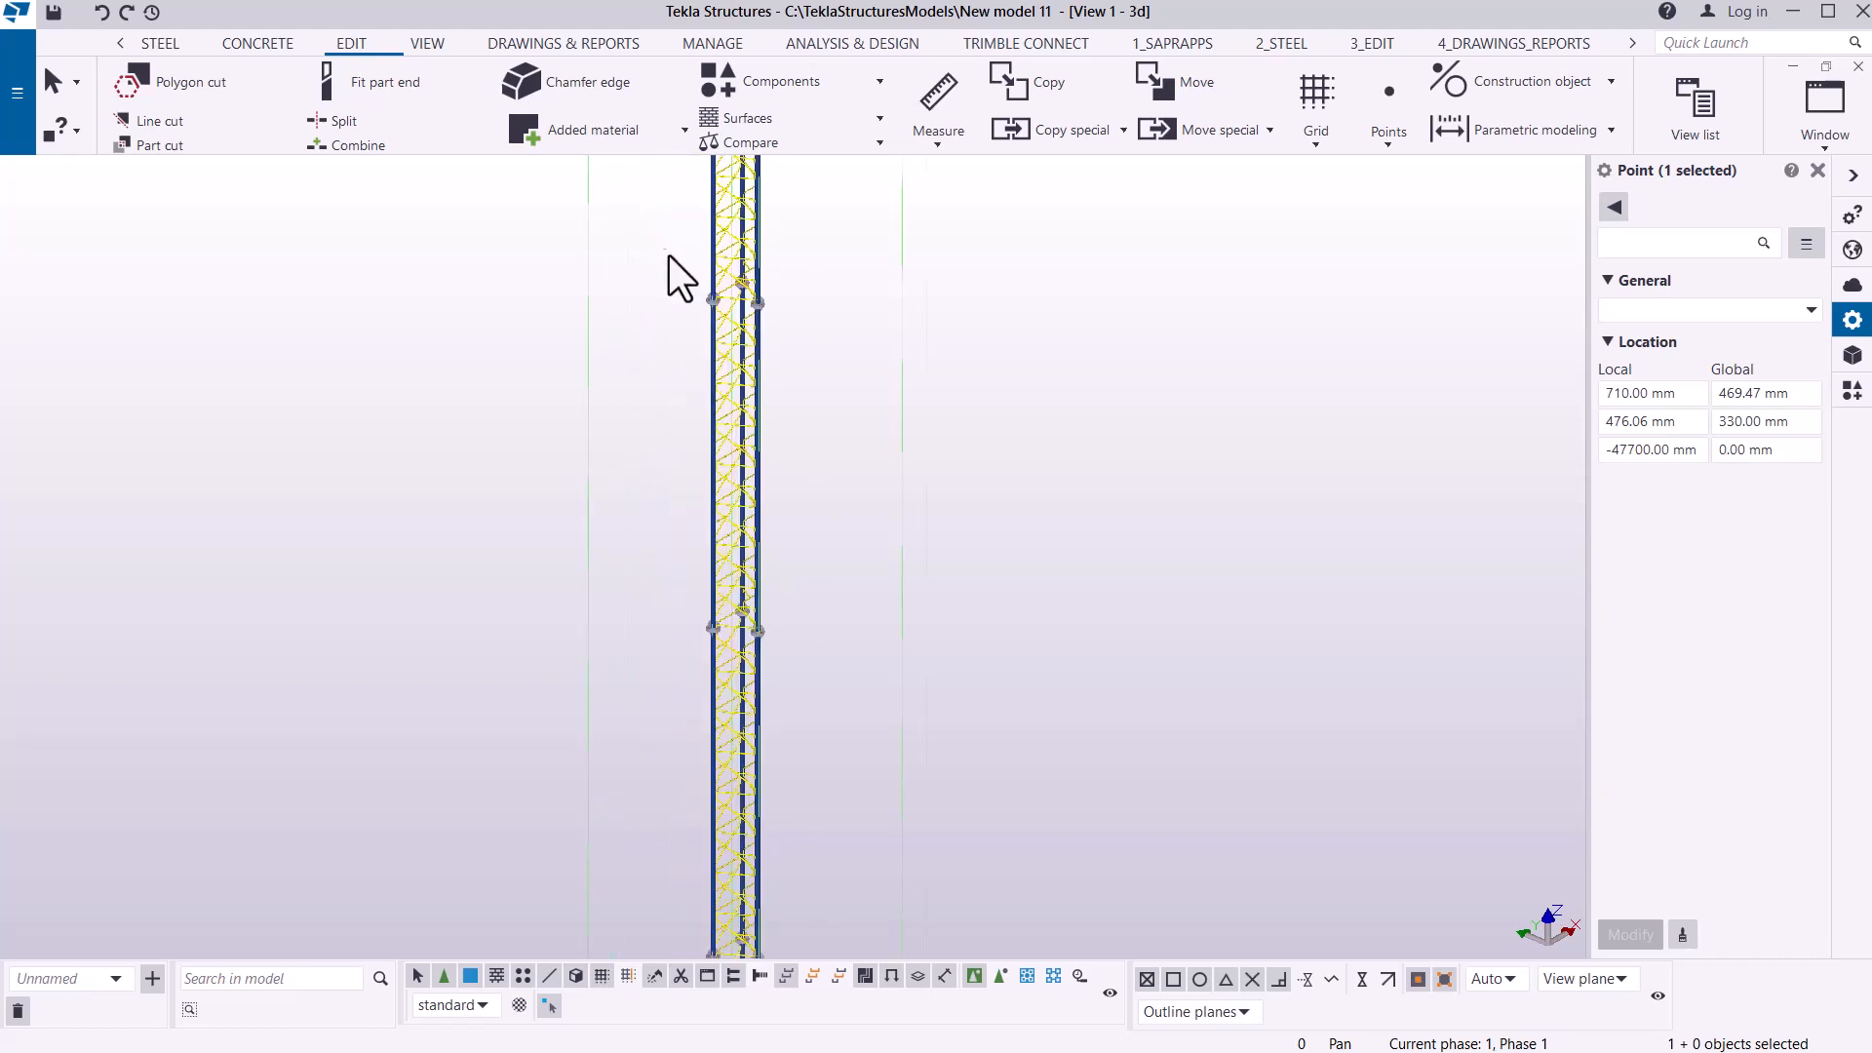
scroll(749, 648, down, 2)
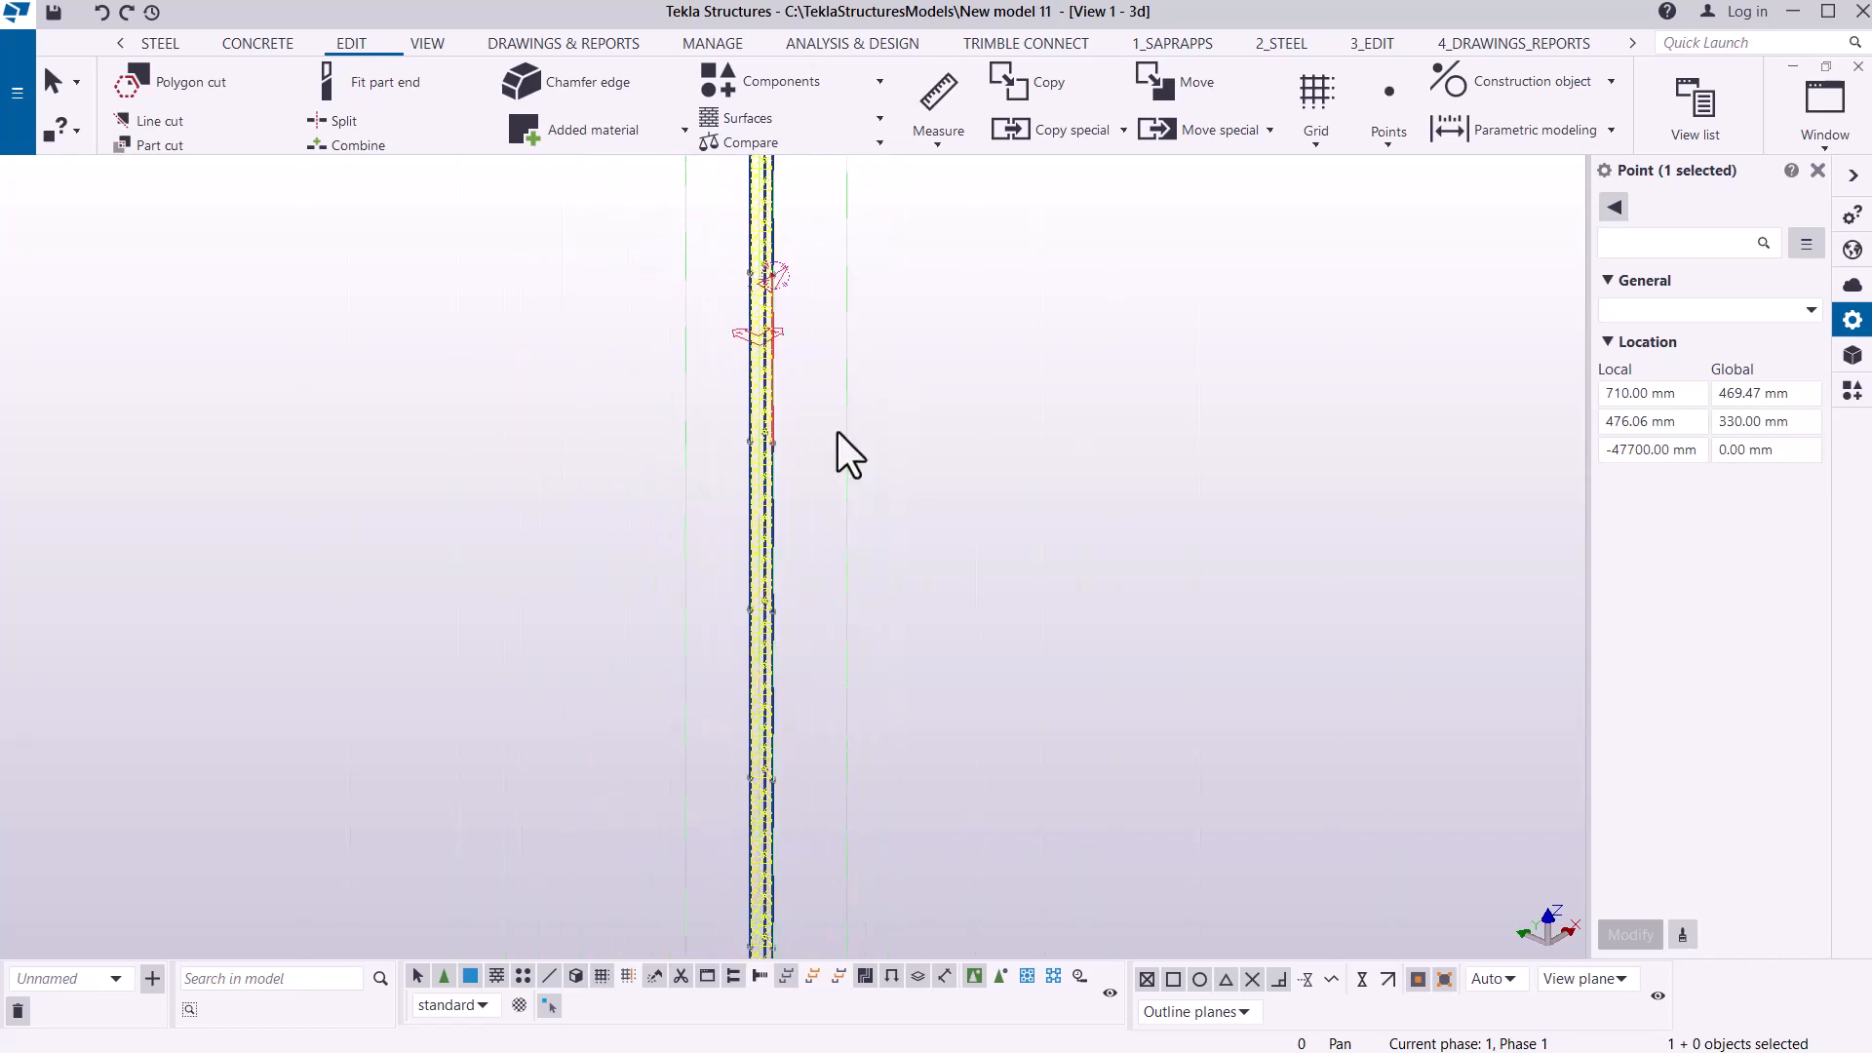
scroll(786, 245, up, 5)
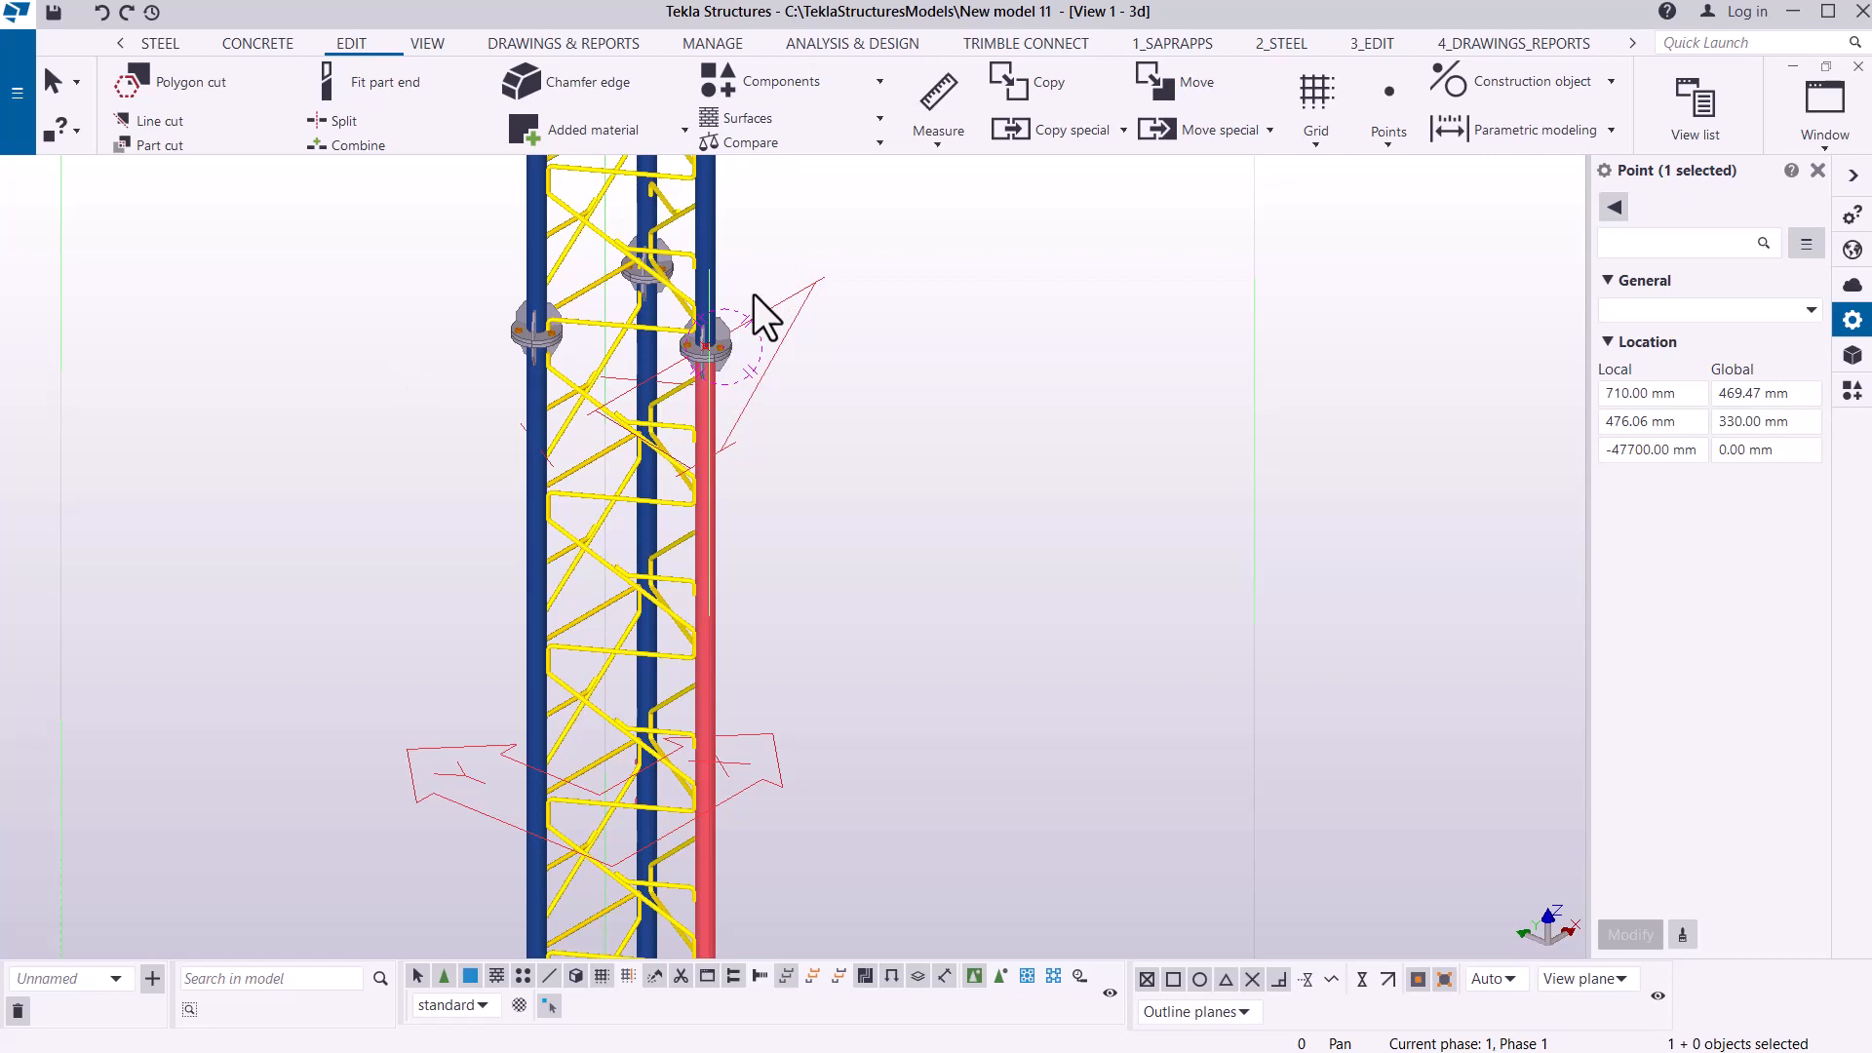
scroll(771, 307, up, 2)
click(786, 318)
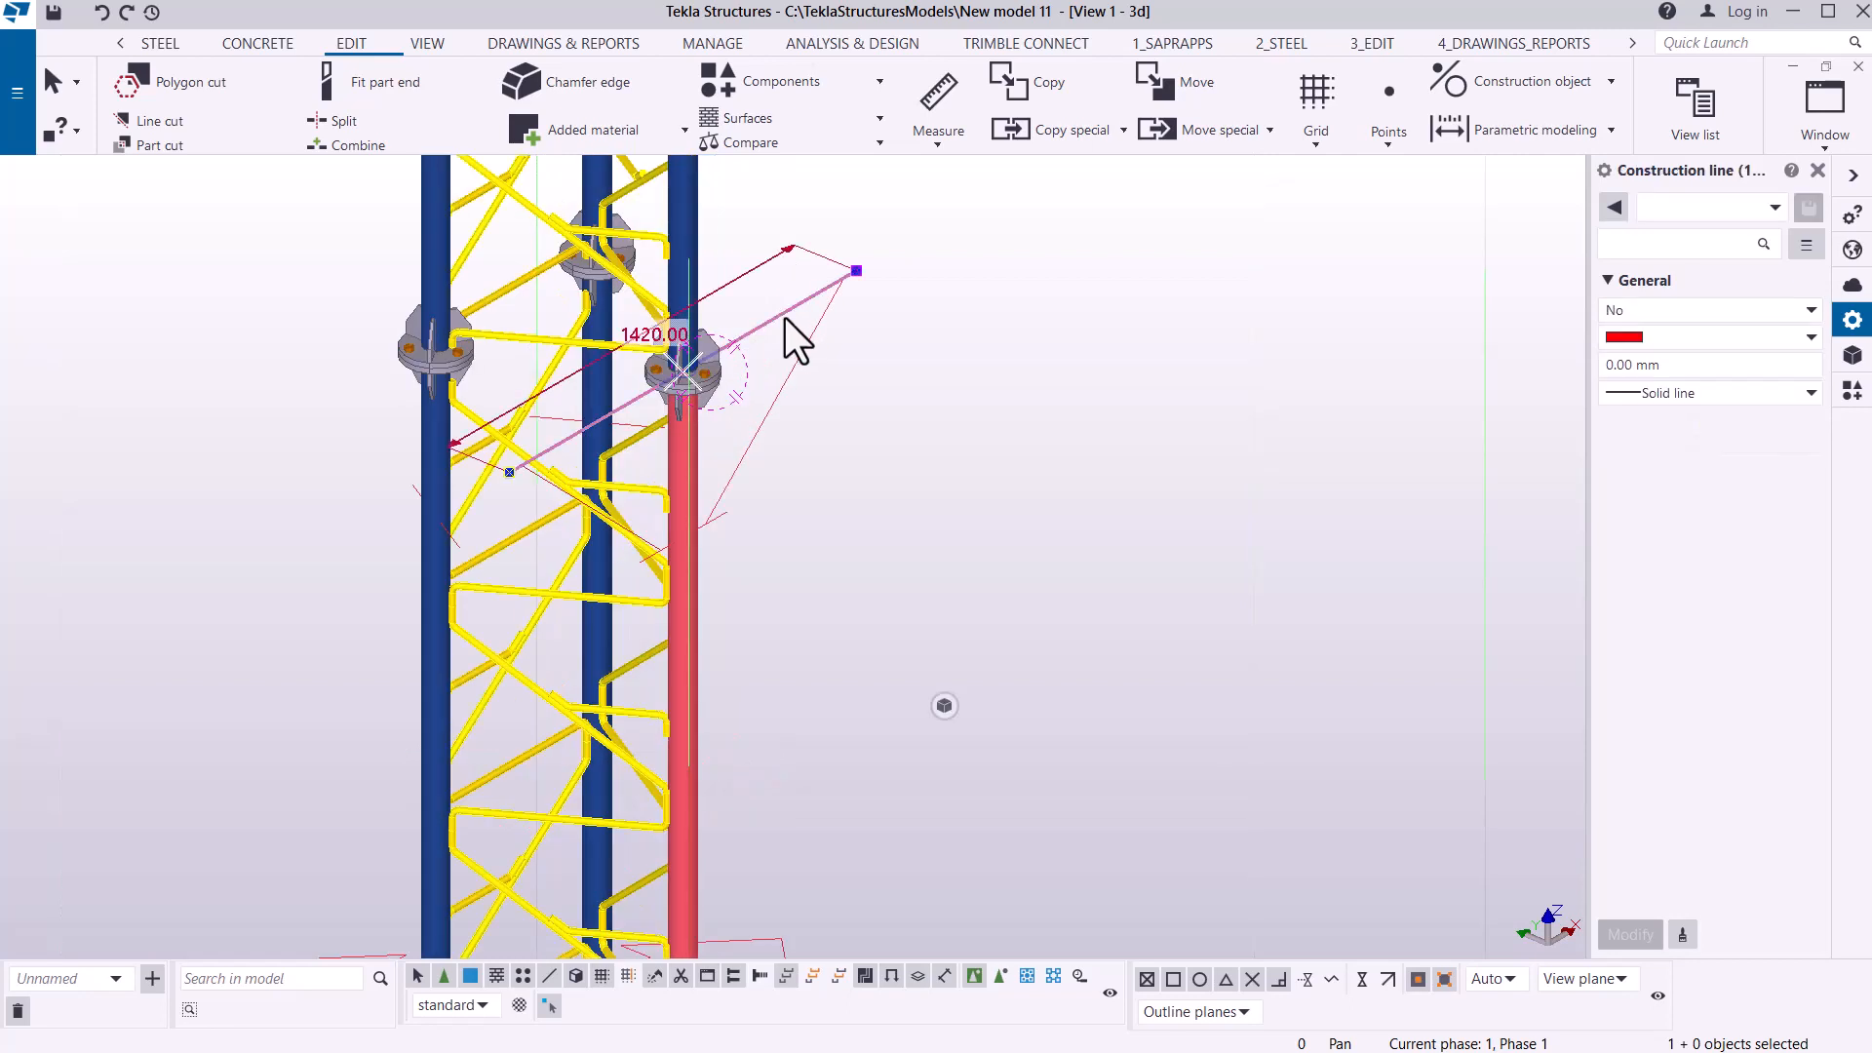
right_click(786, 318)
mouse_move(916, 455)
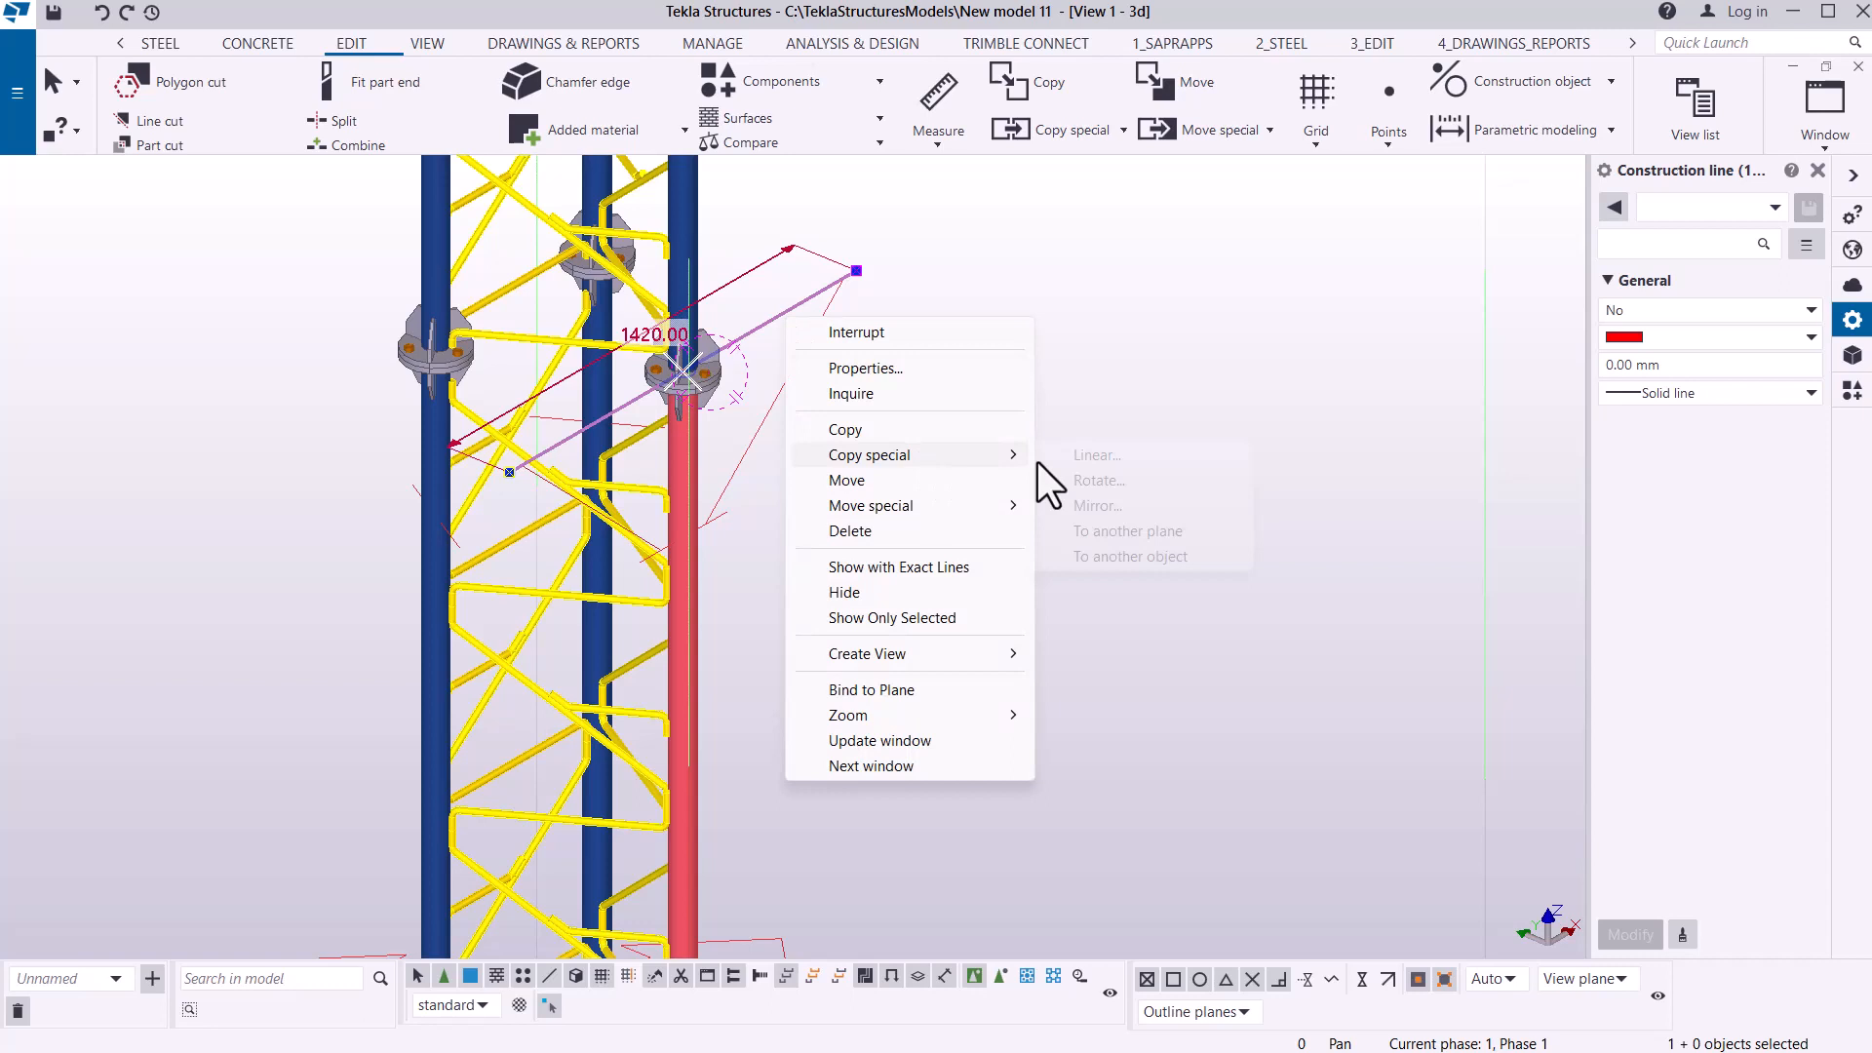
click(1119, 482)
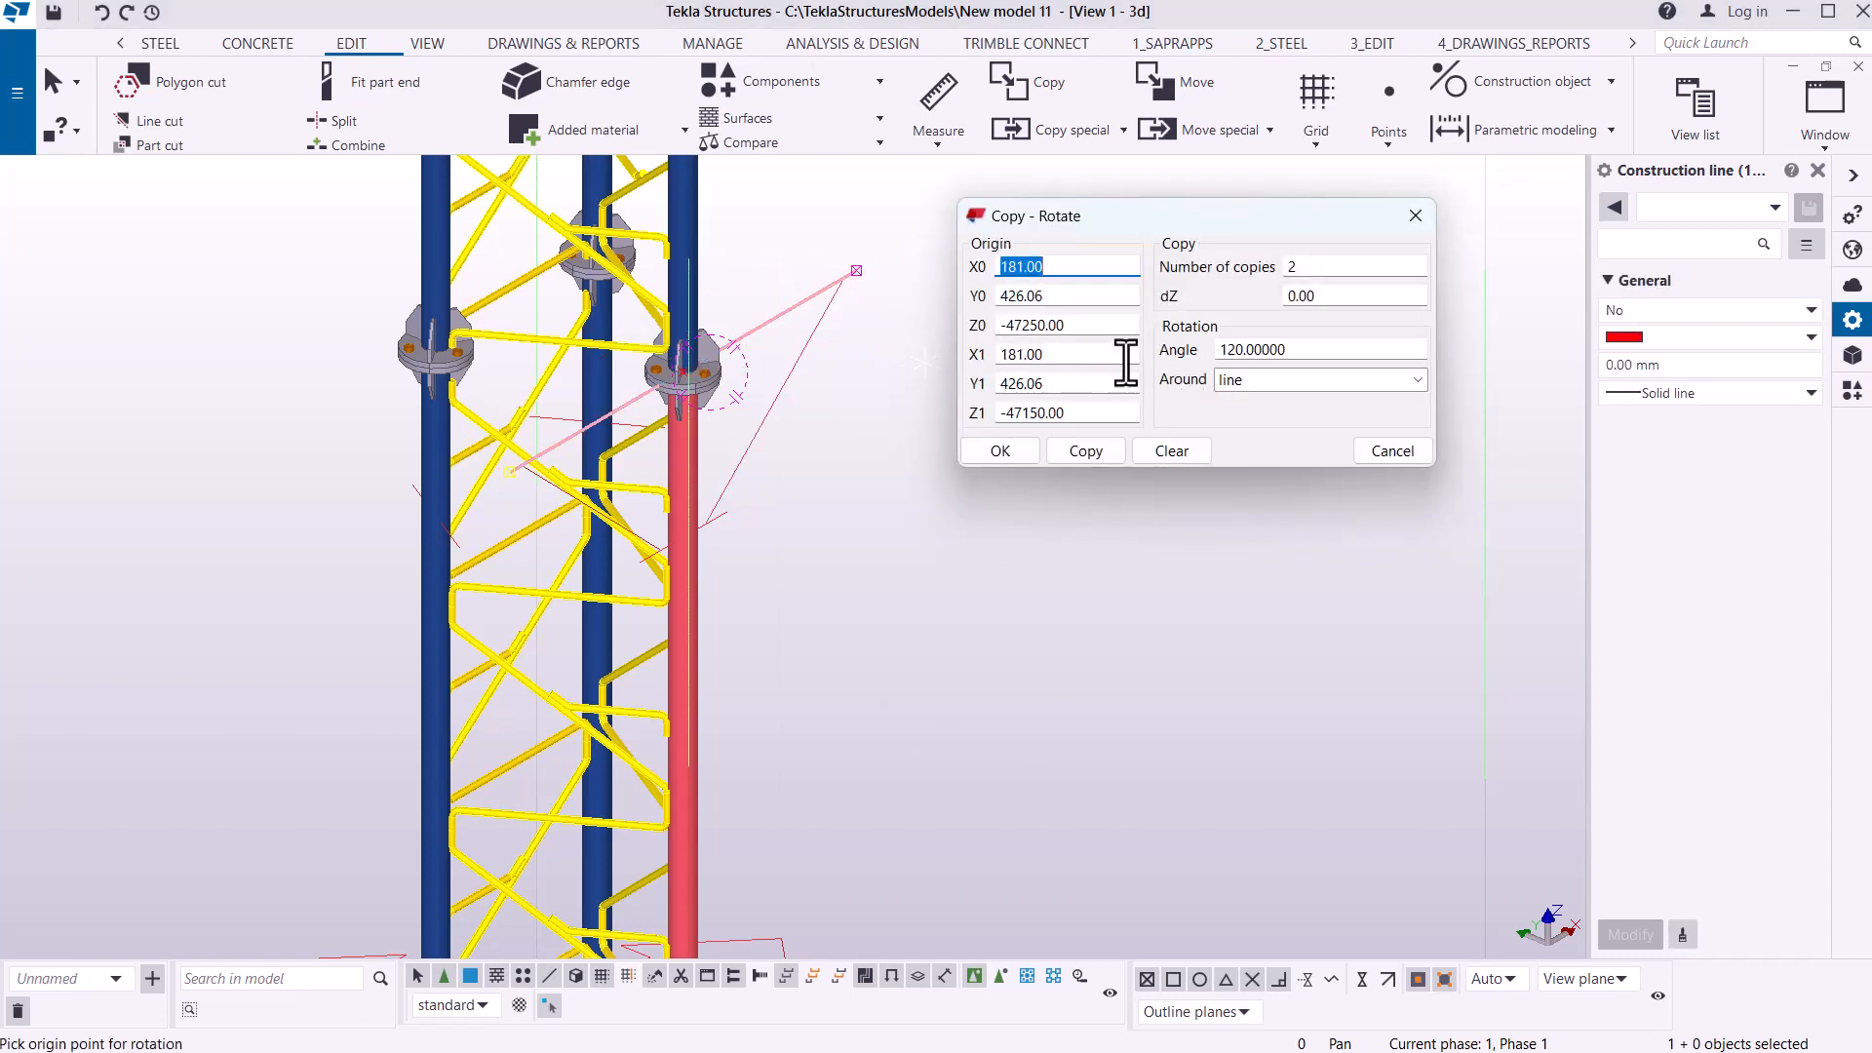
ctrl+middle_drag(598, 259, 739, 649)
scroll(740, 649, up, 10)
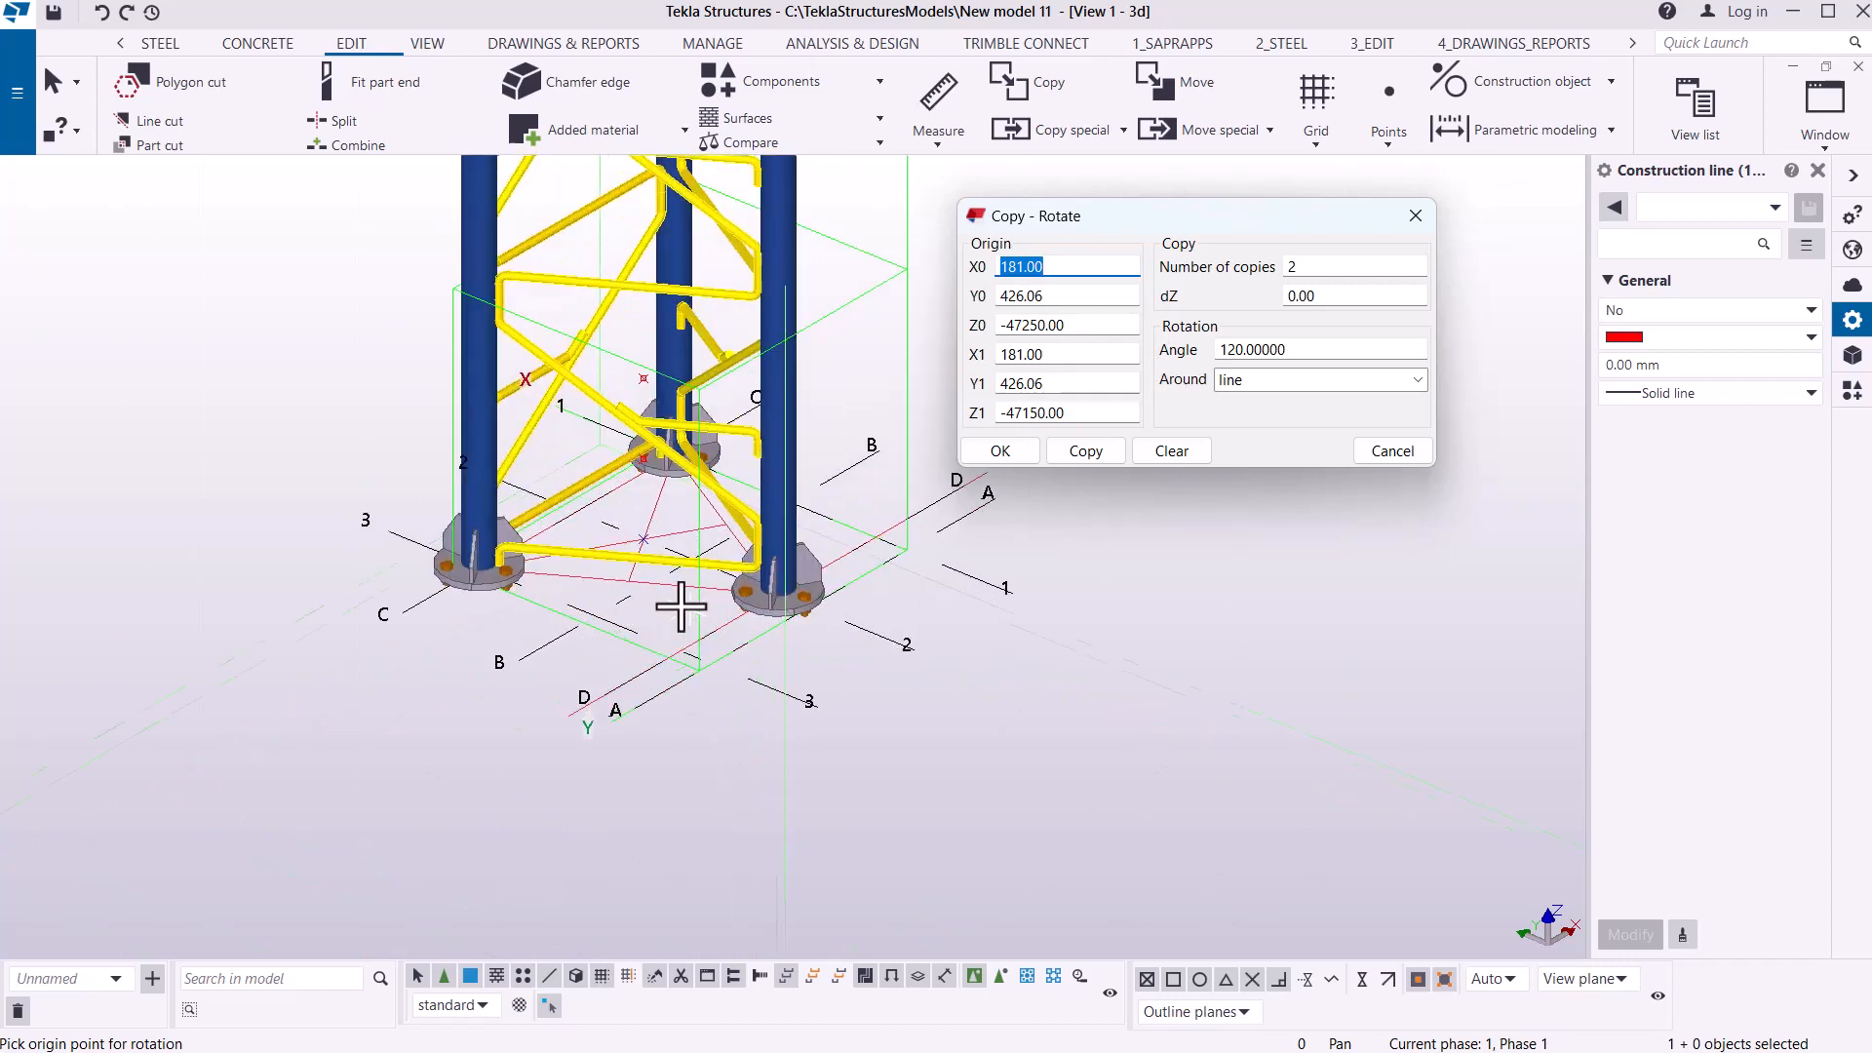
scroll(639, 482, up, 4)
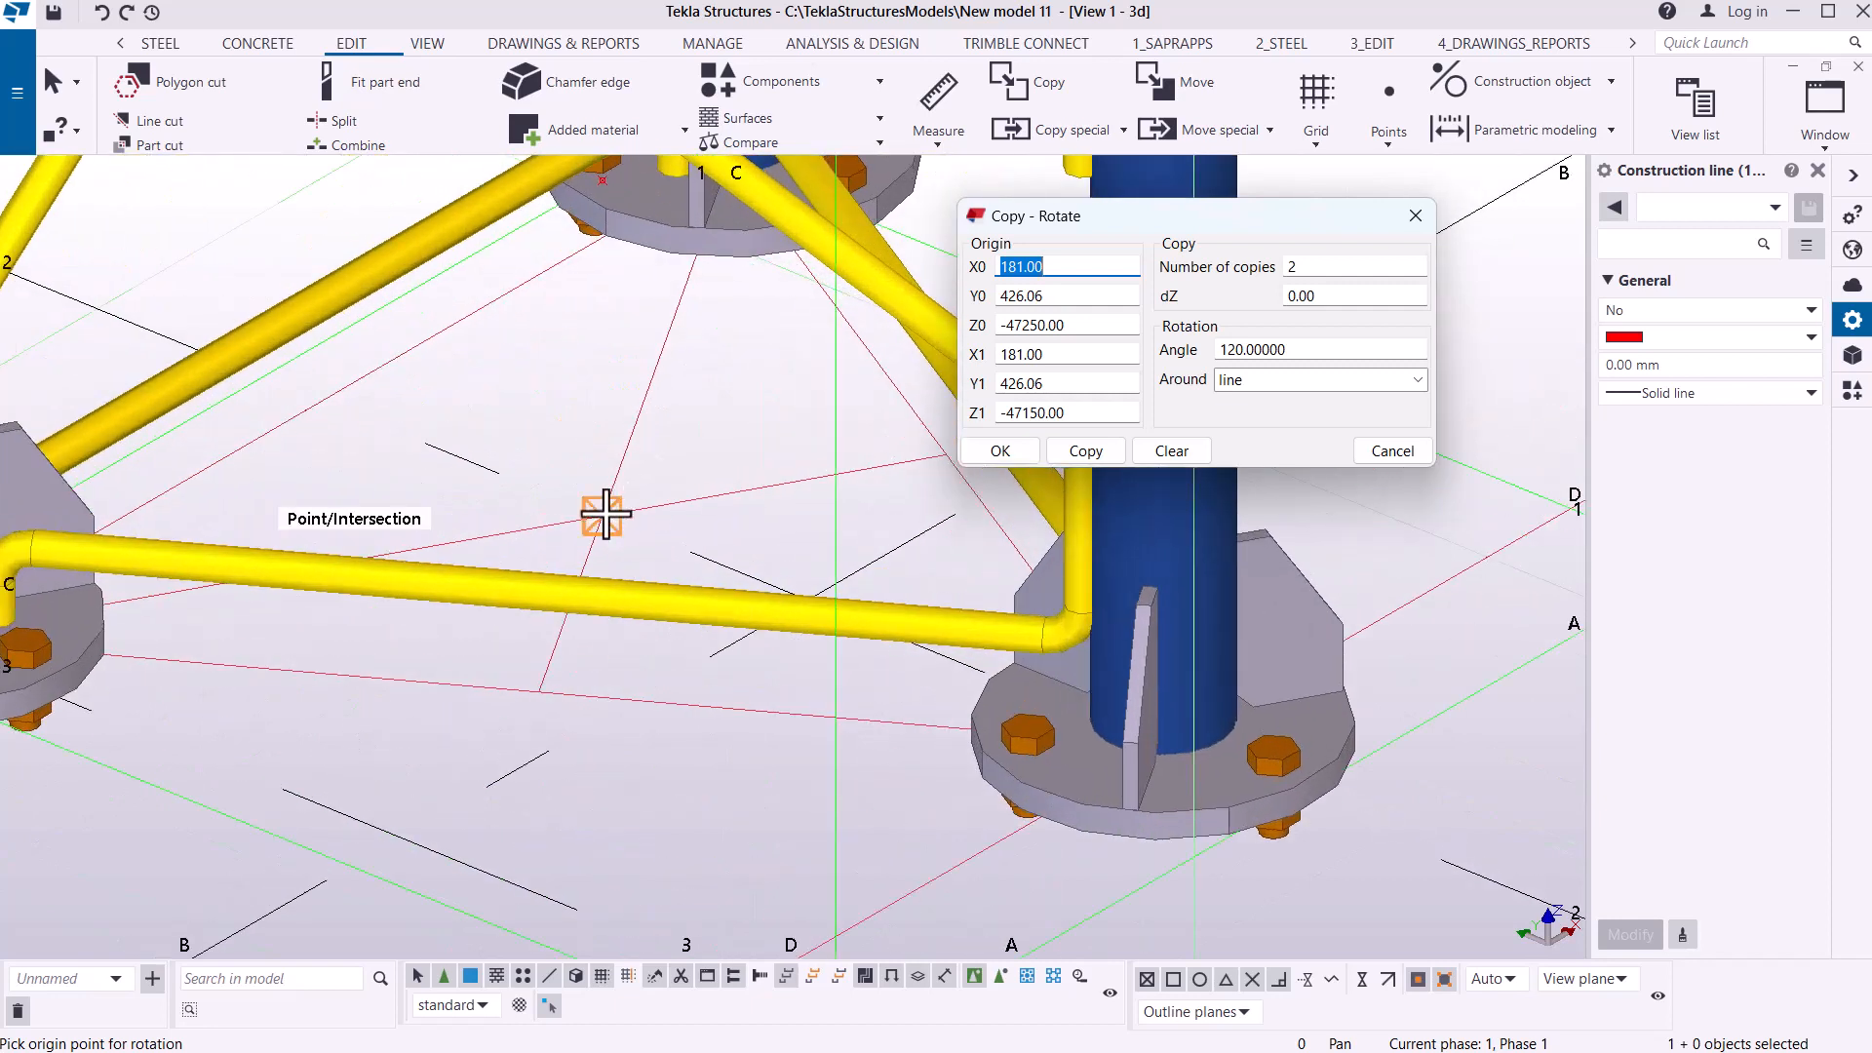
click(605, 514)
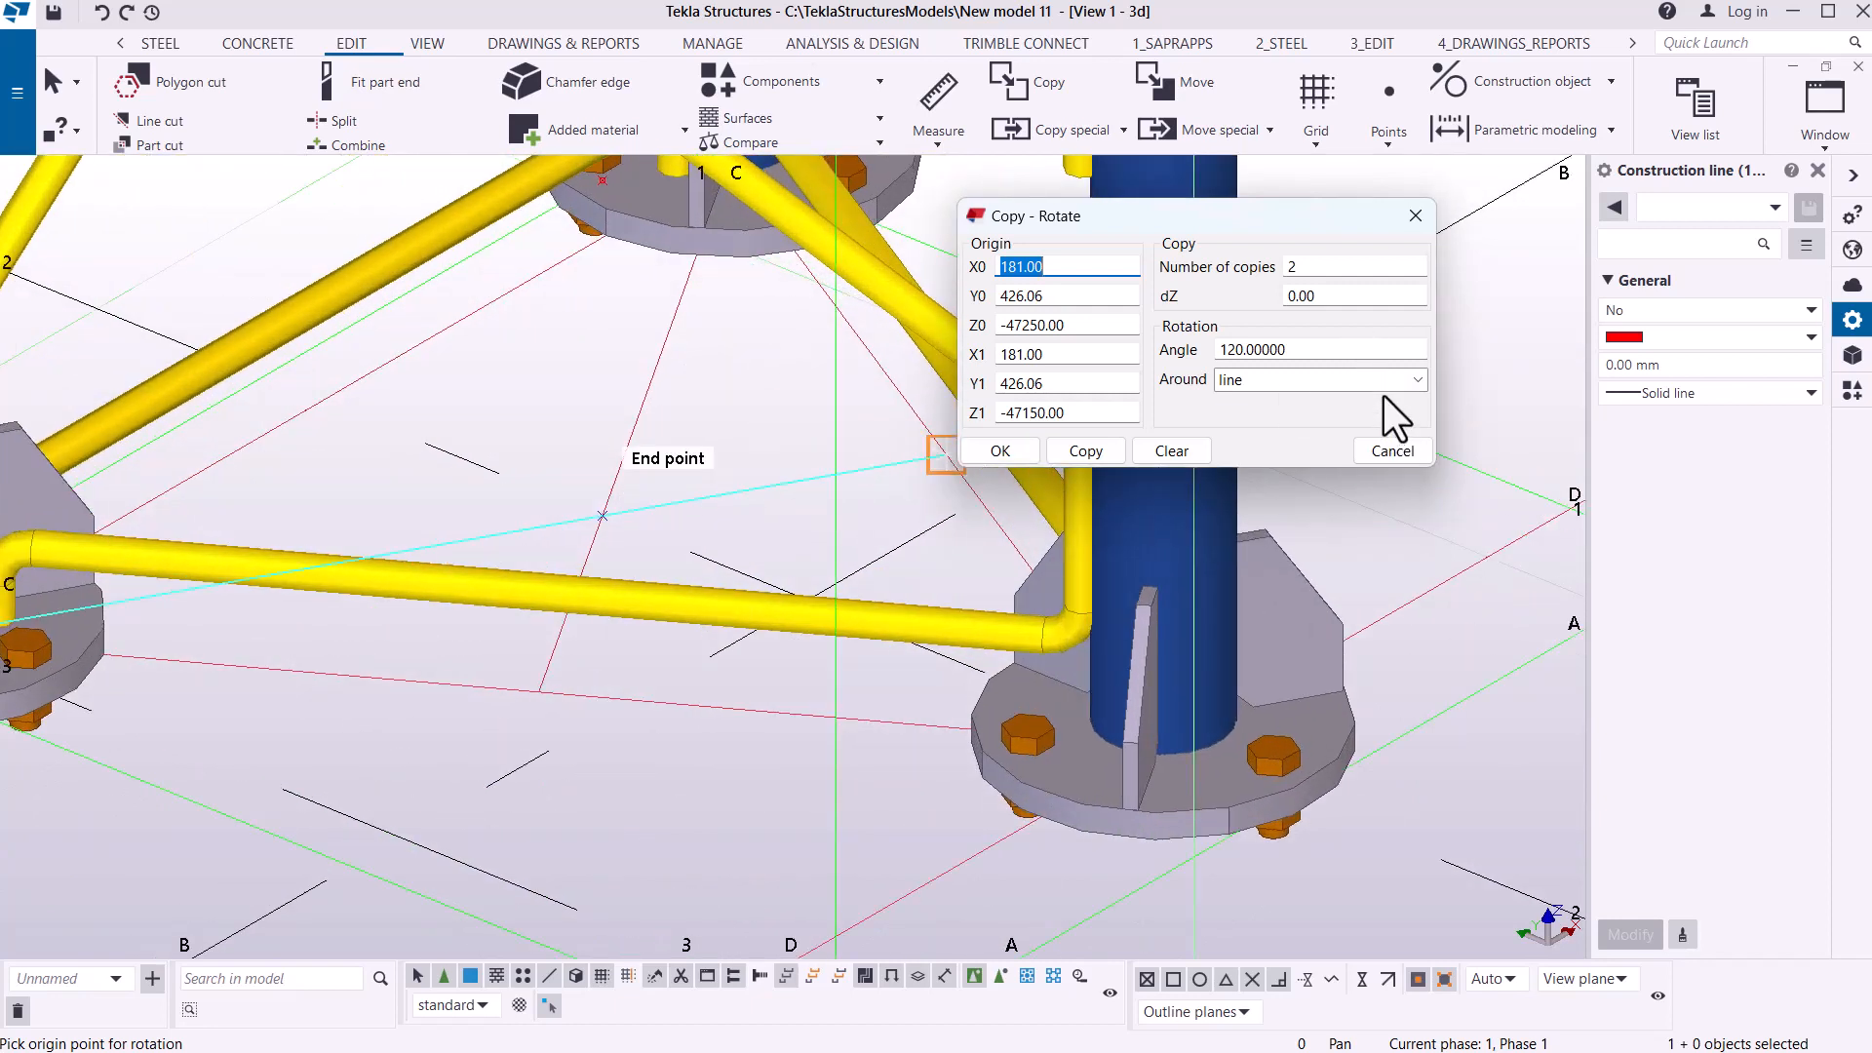
click(605, 513)
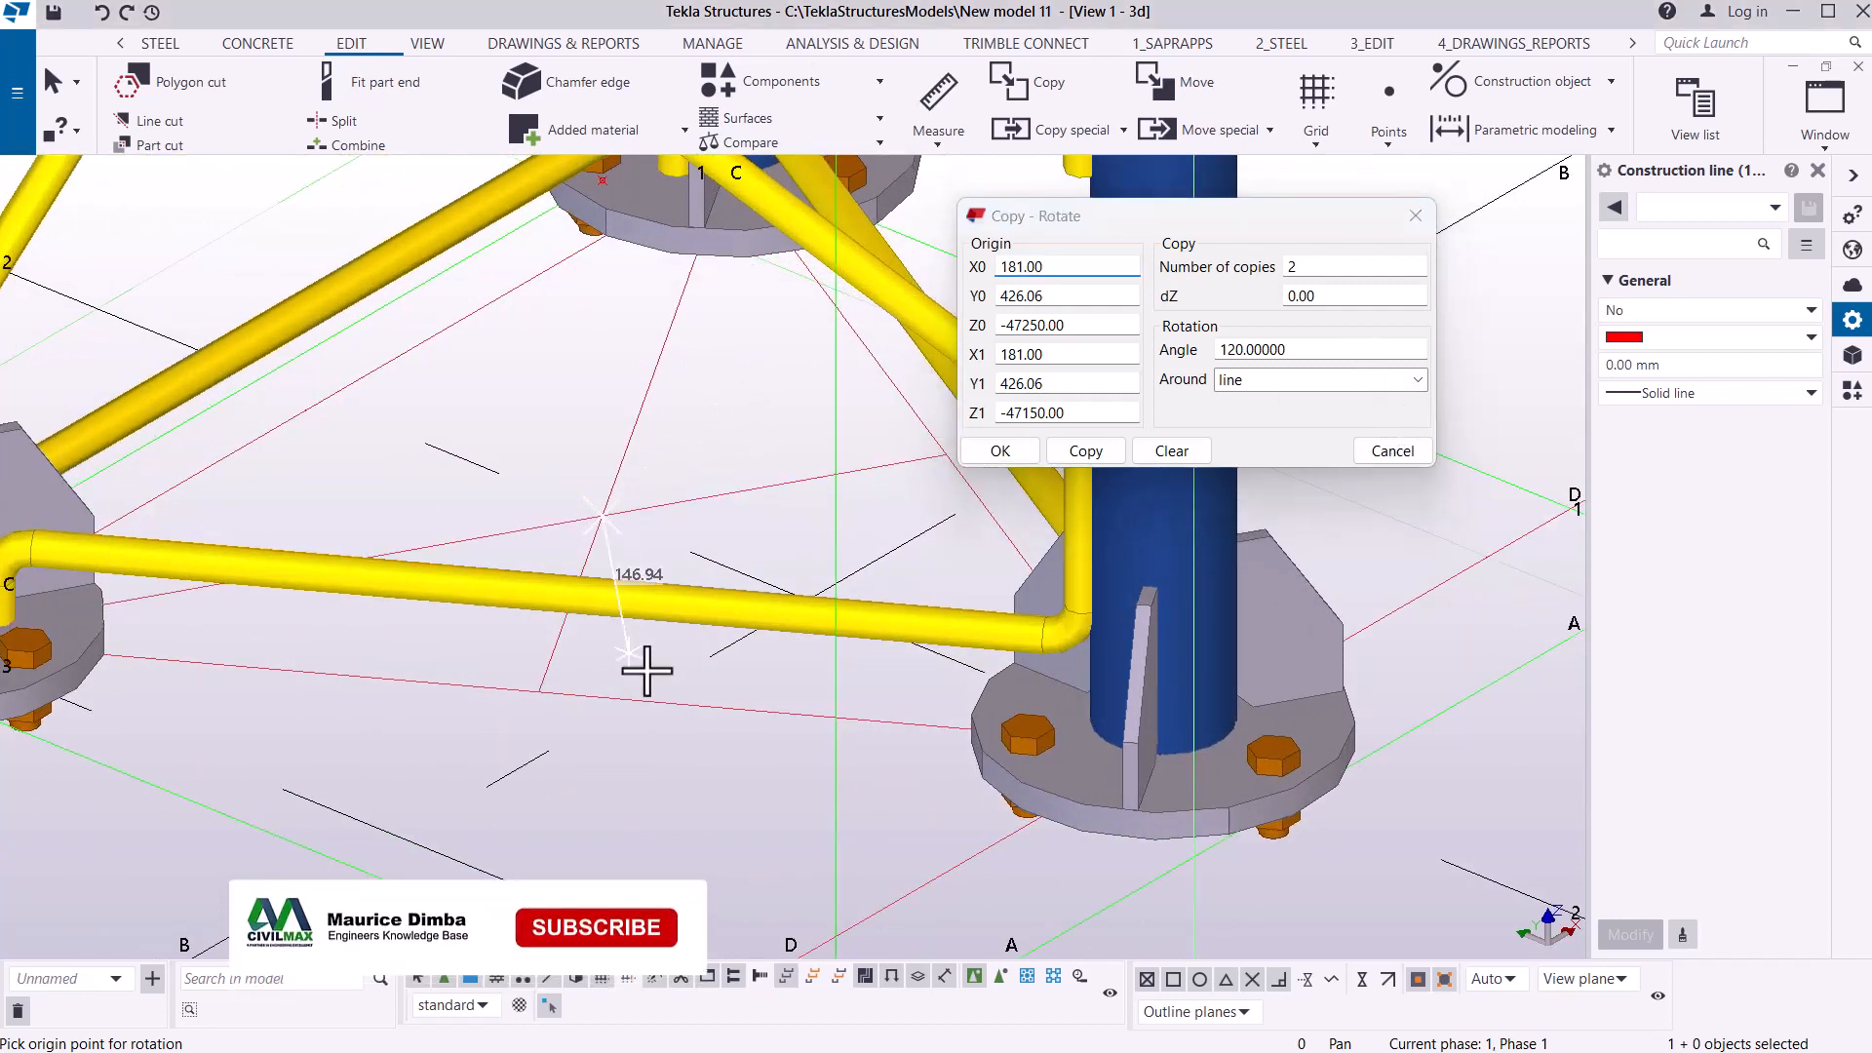
scroll(647, 660, down, 5)
scroll(638, 527, up, 6)
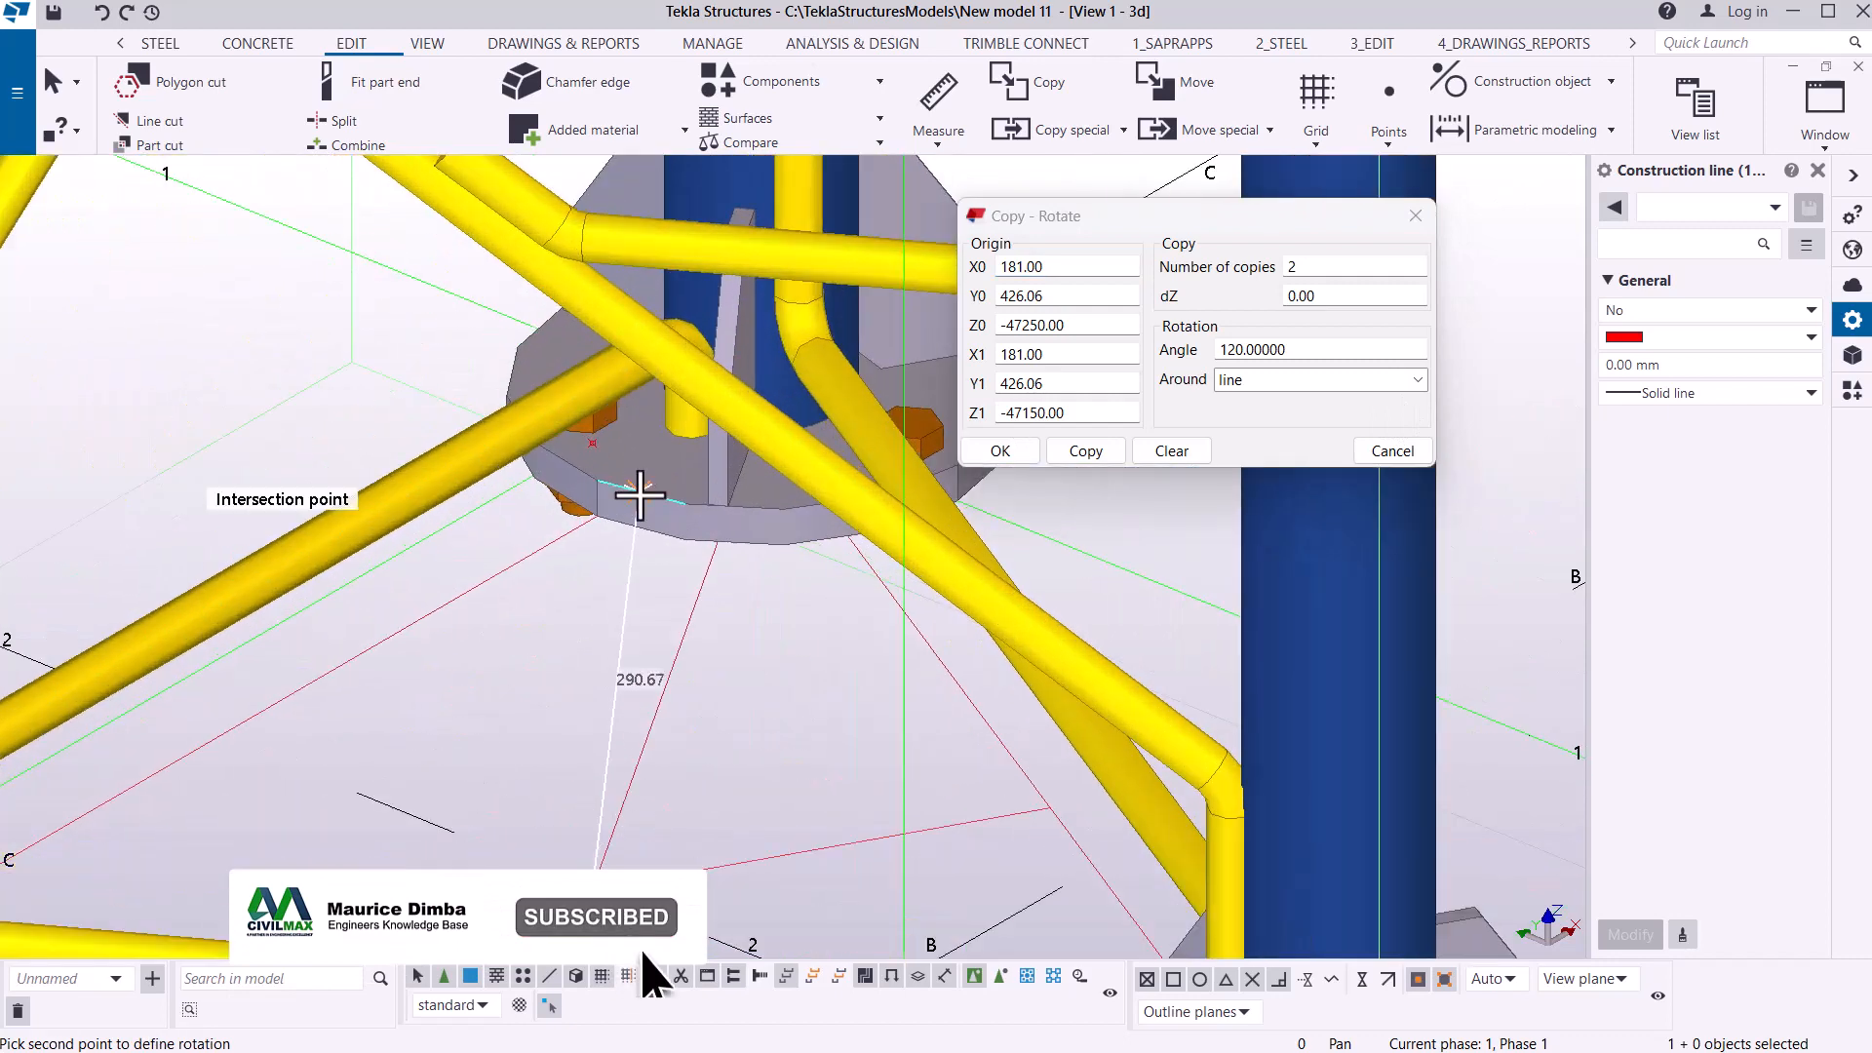
scroll(606, 440, up, 3)
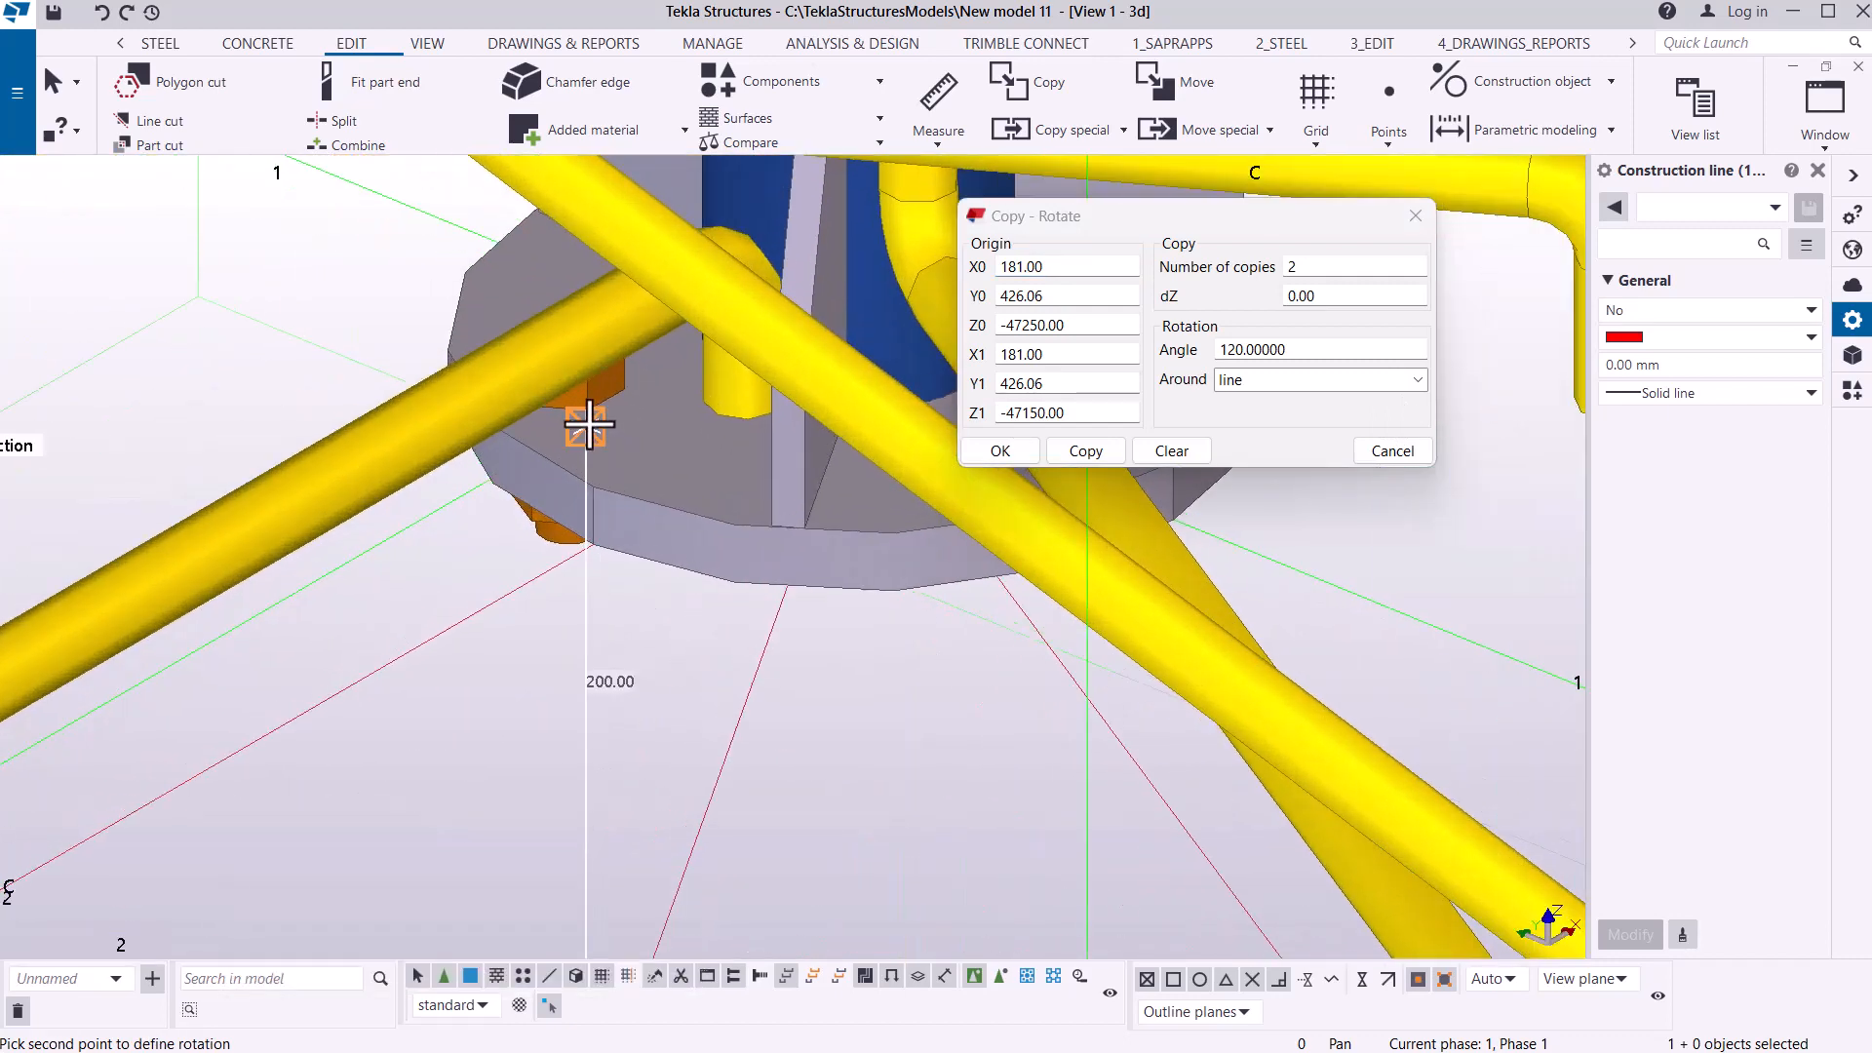
click(588, 424)
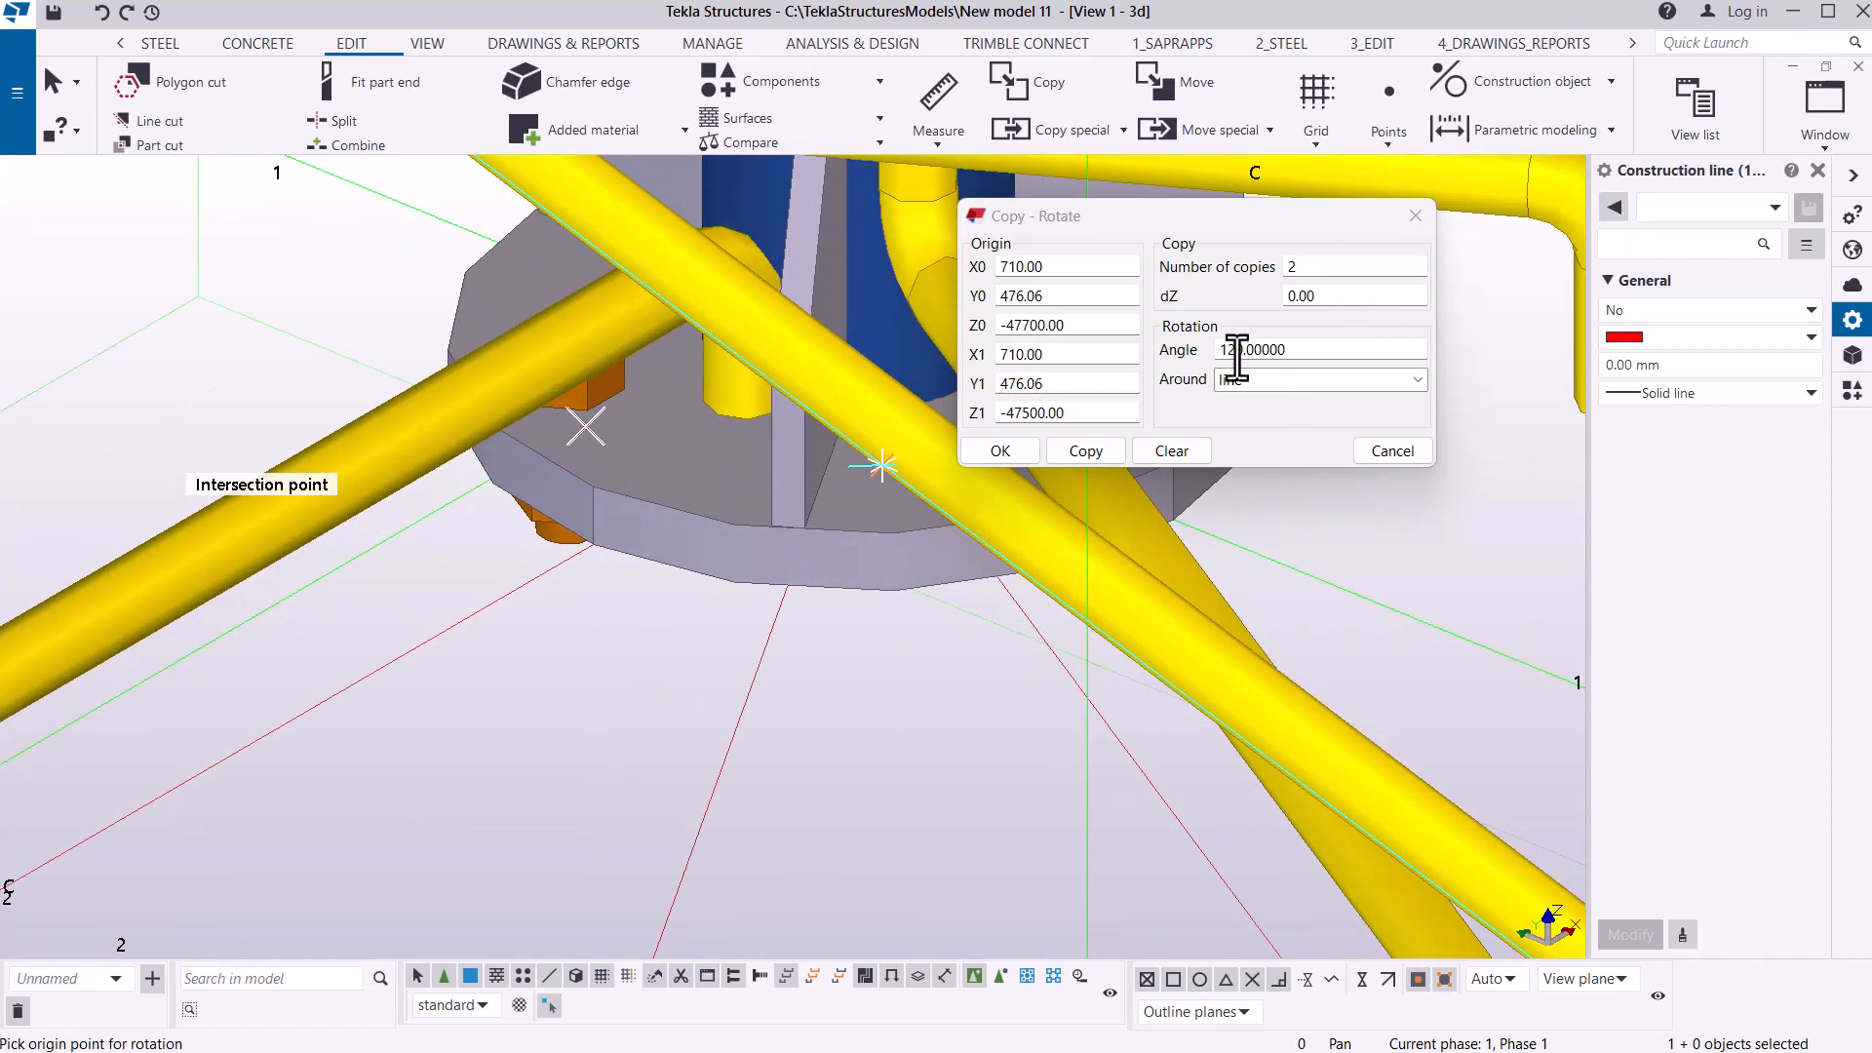
- Create 2 rotated copies of the flange-joint construction line at 120° around the picked line
scroll(794, 690, down, 10)
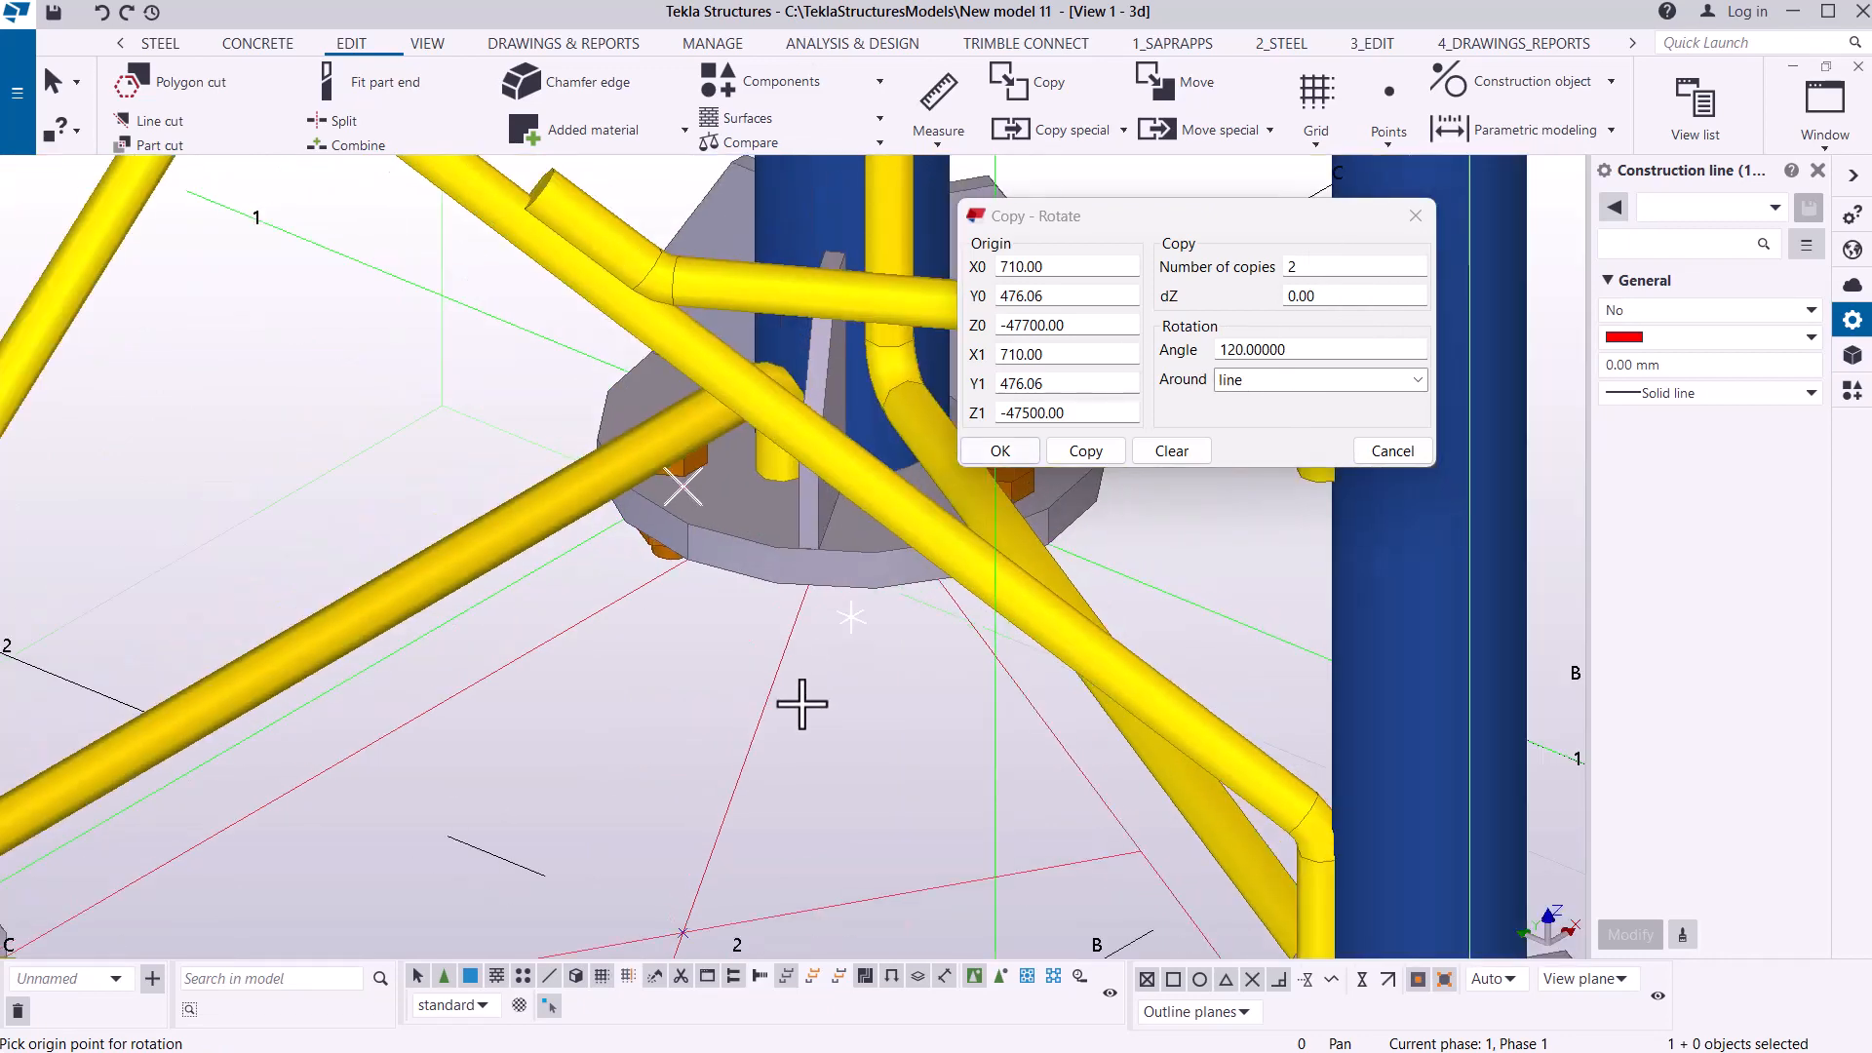
scroll(770, 732, down, 6)
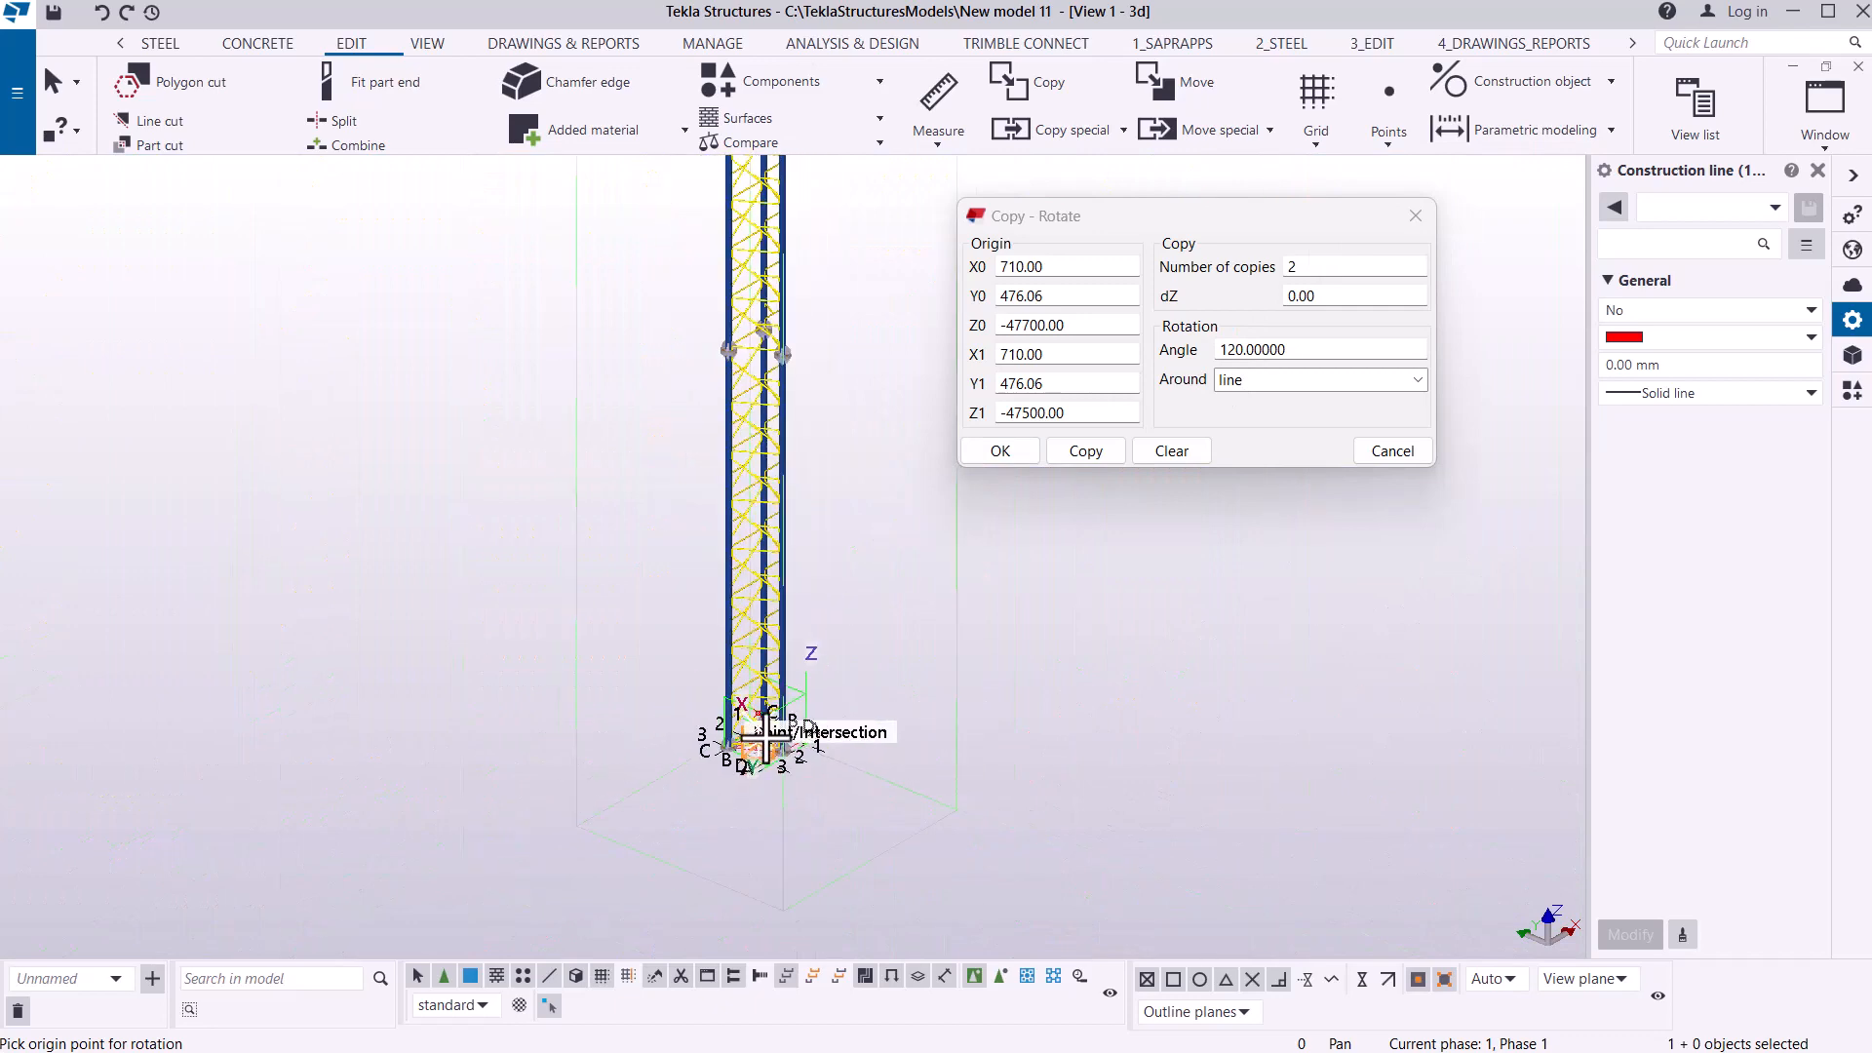
scroll(778, 390, up, 5)
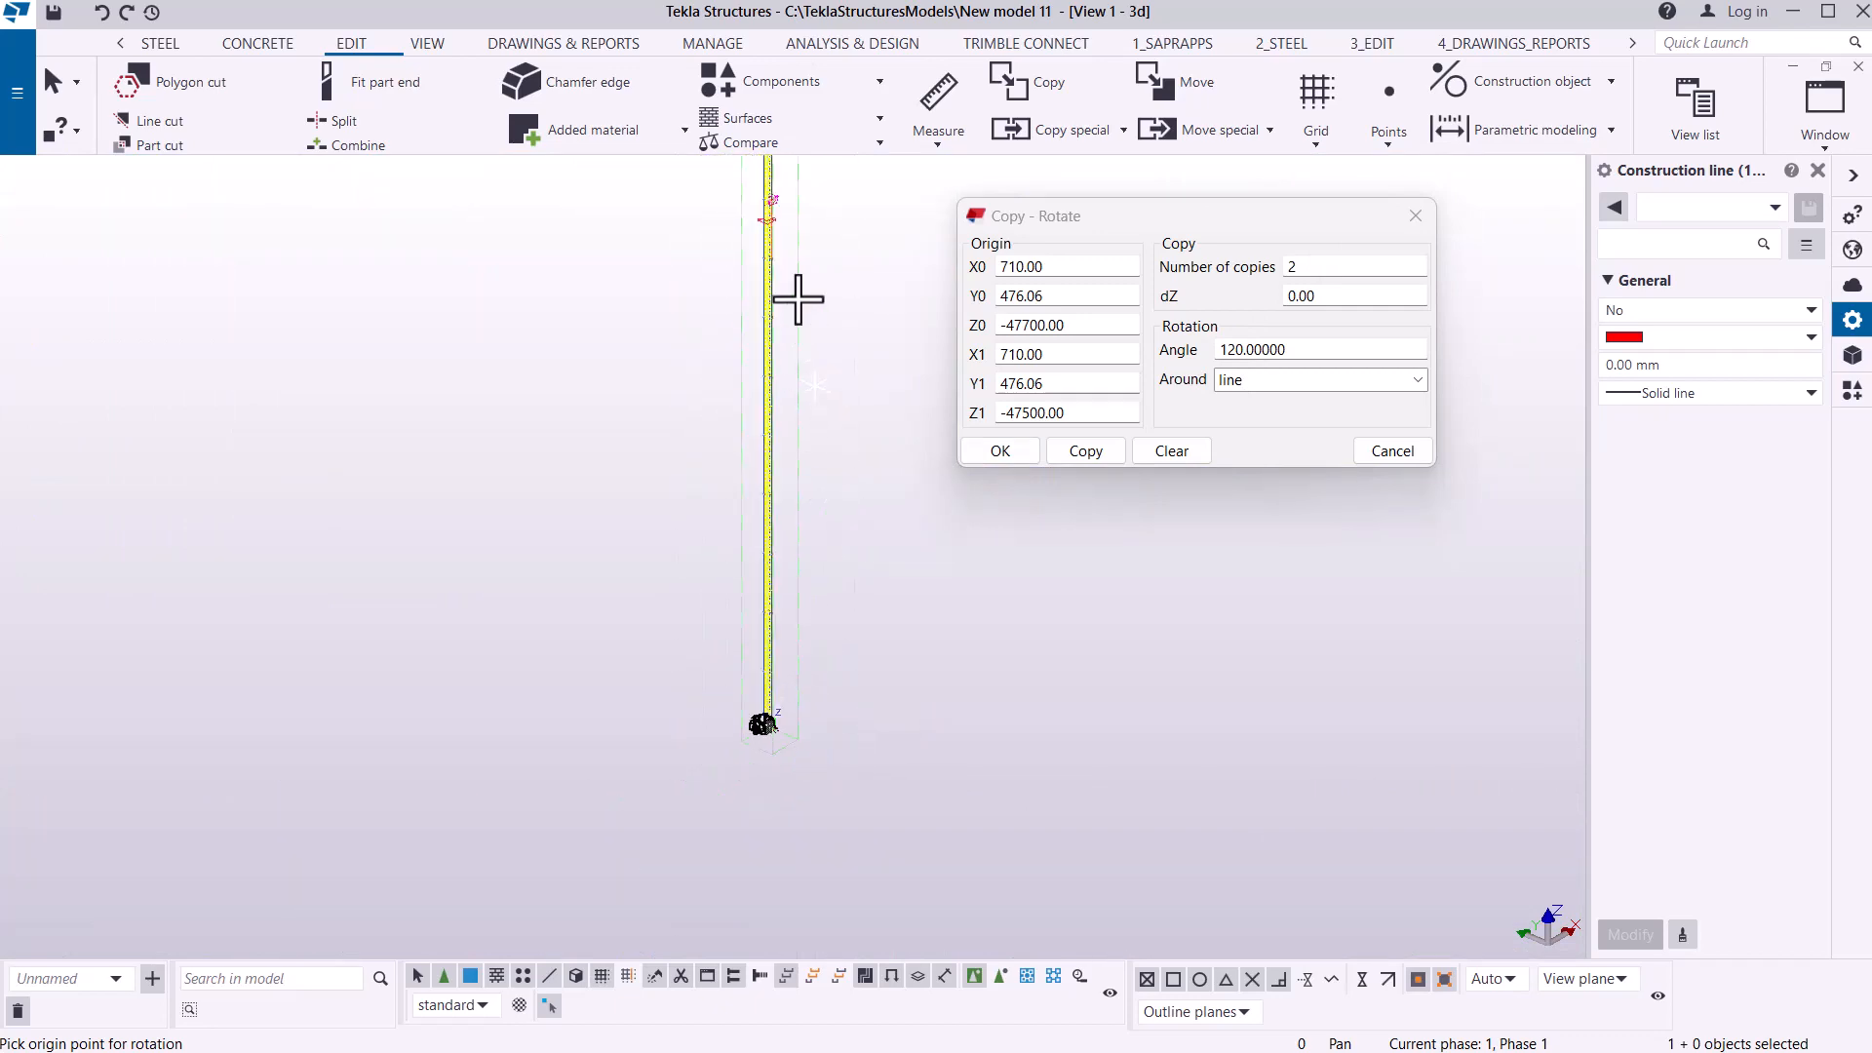
scroll(752, 487, up, 8)
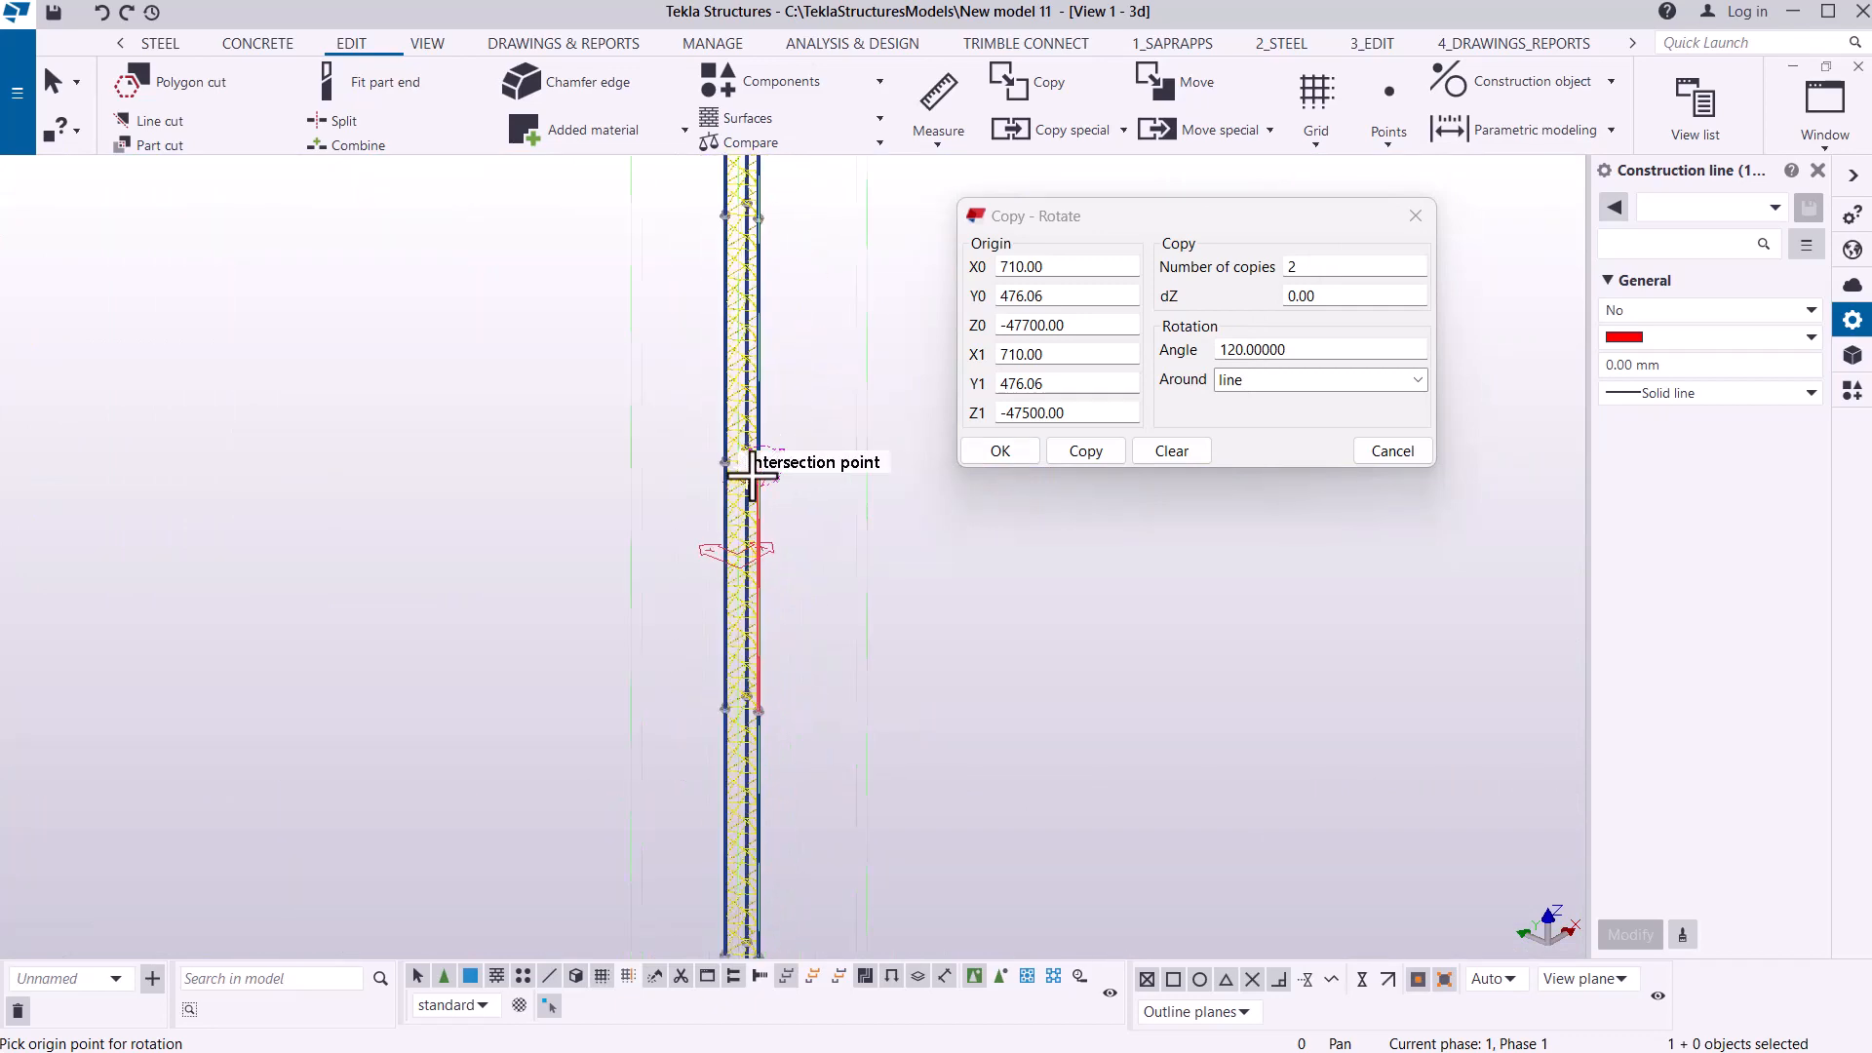
scroll(815, 399, up, 5)
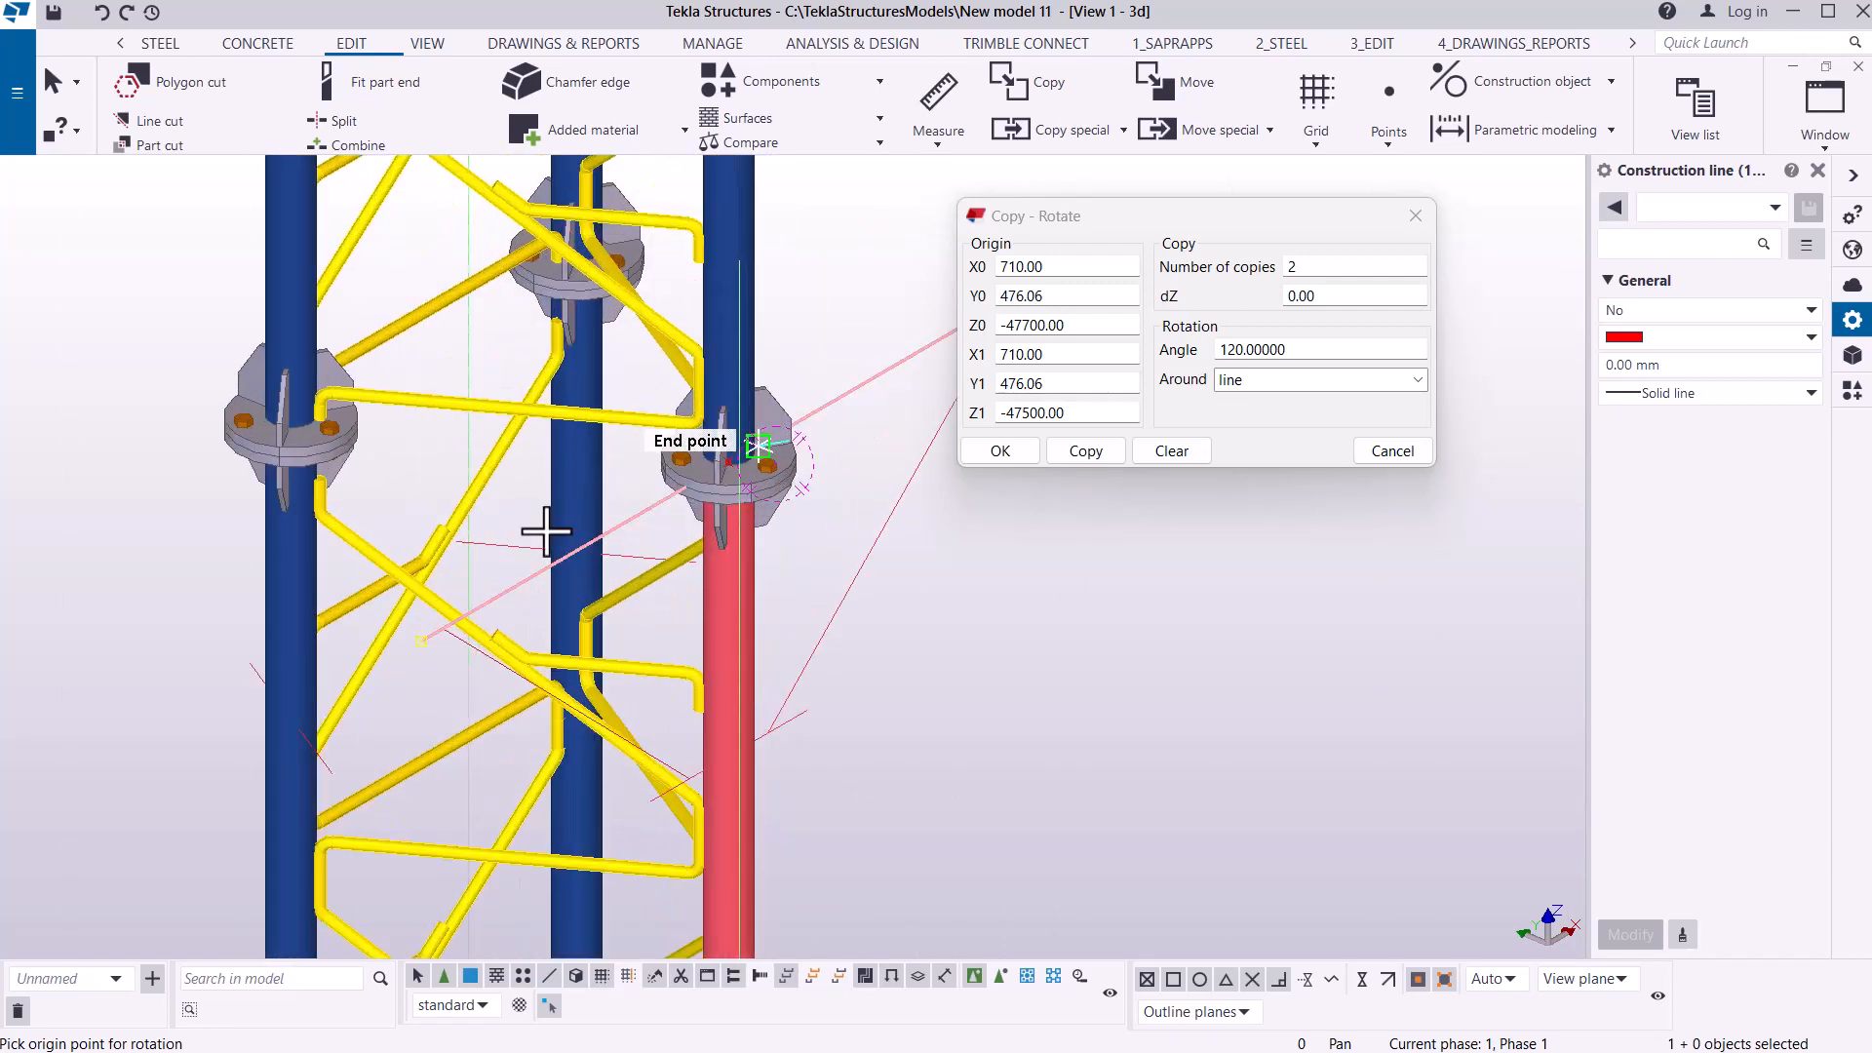
scroll(502, 551, down, 4)
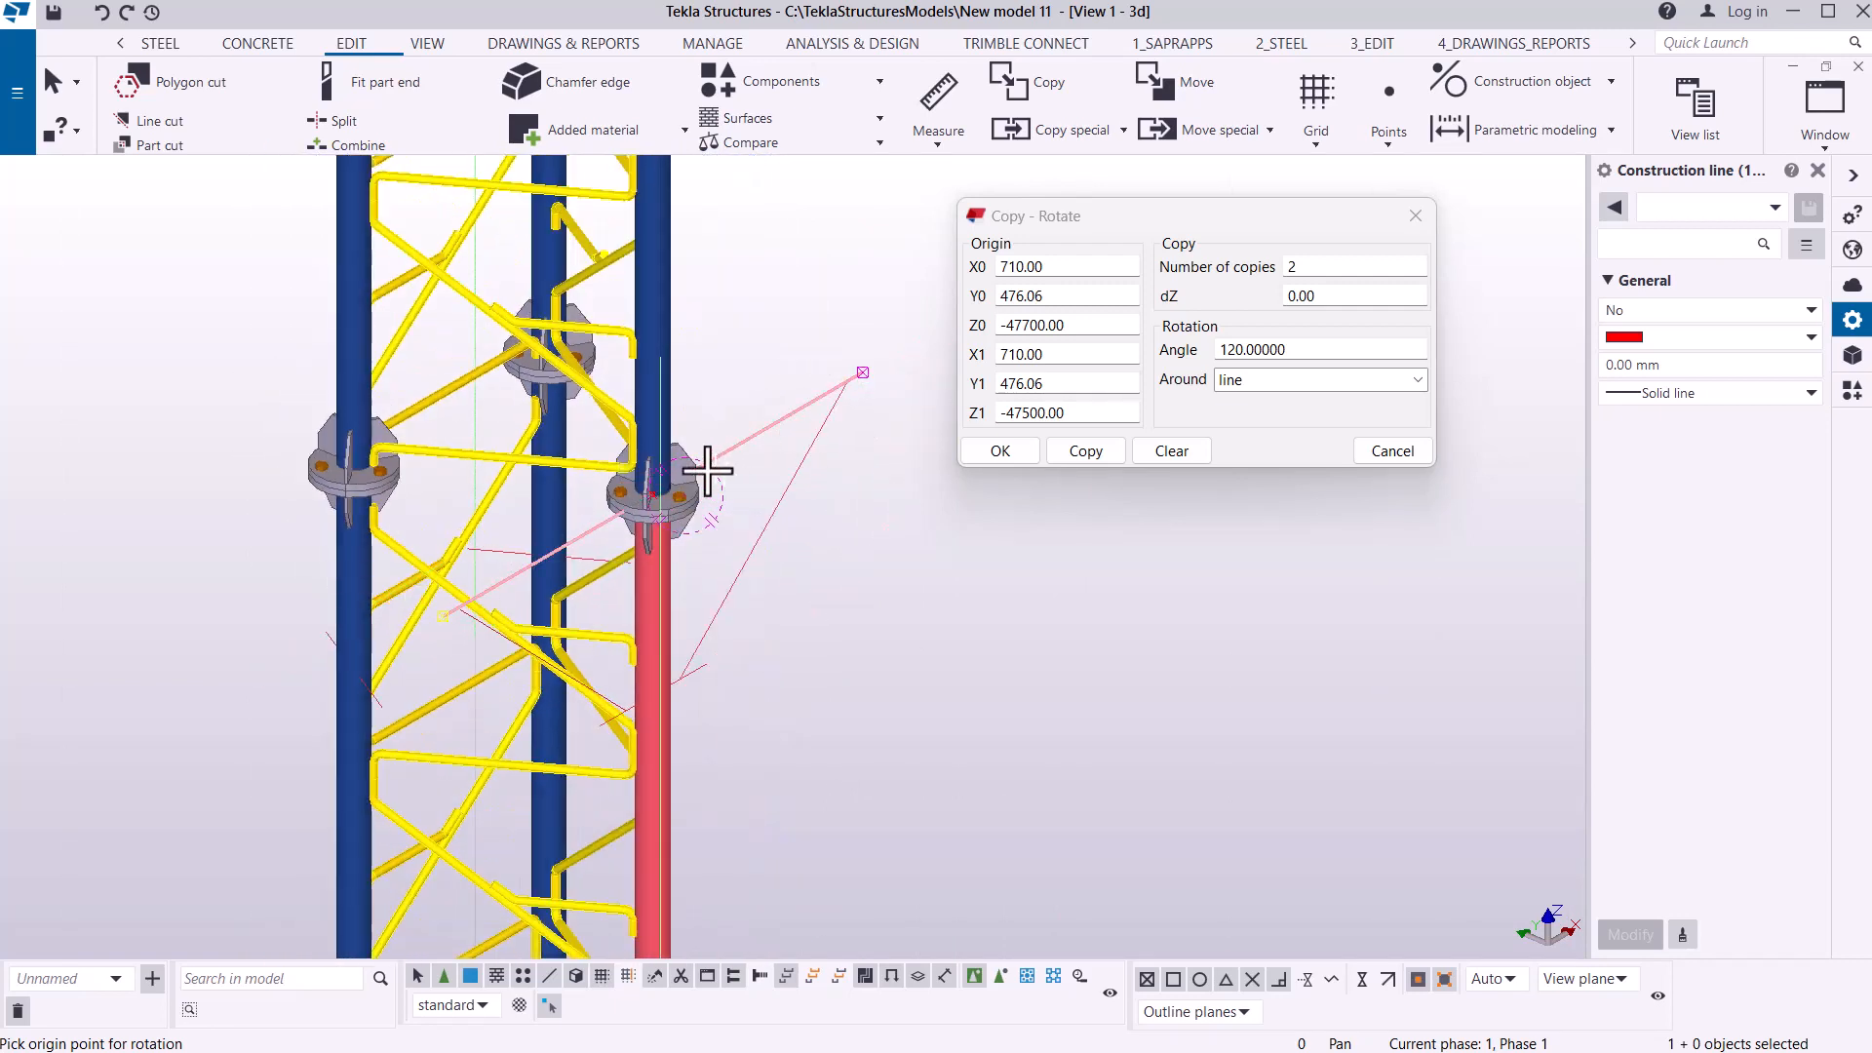
click(1085, 454)
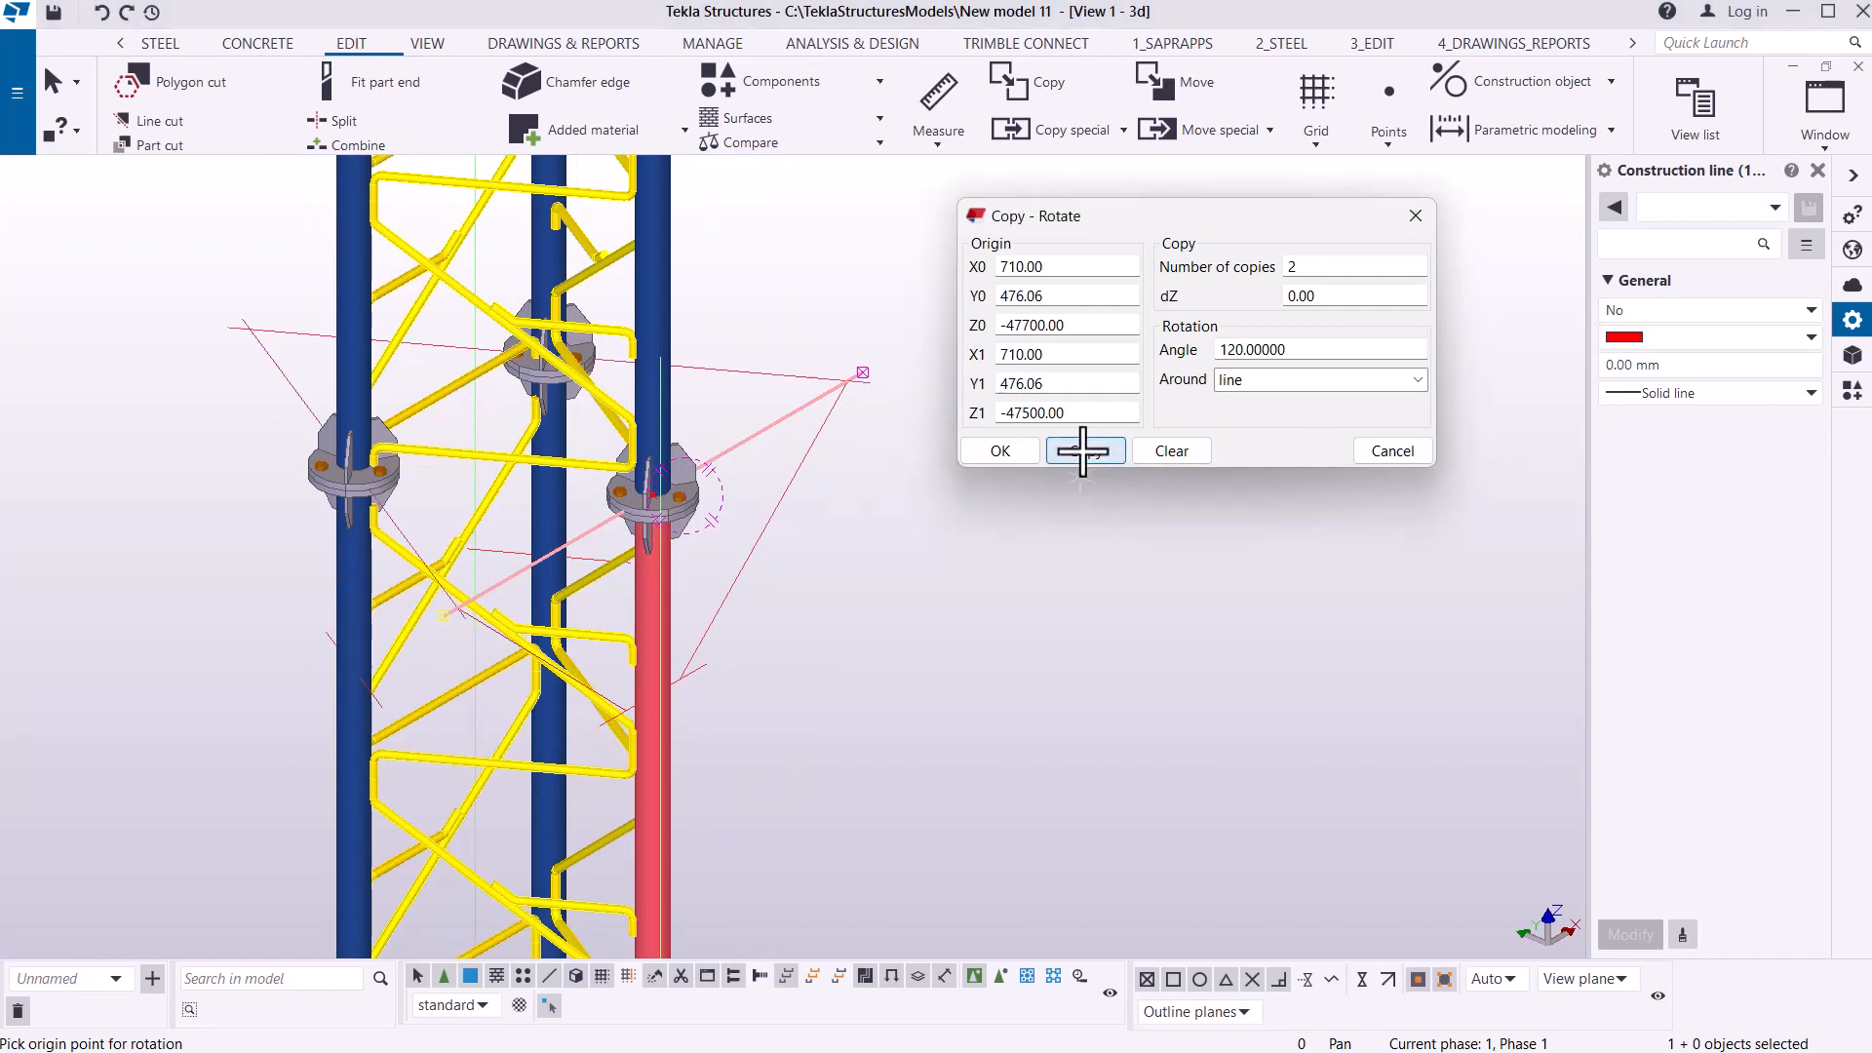
click(1020, 453)
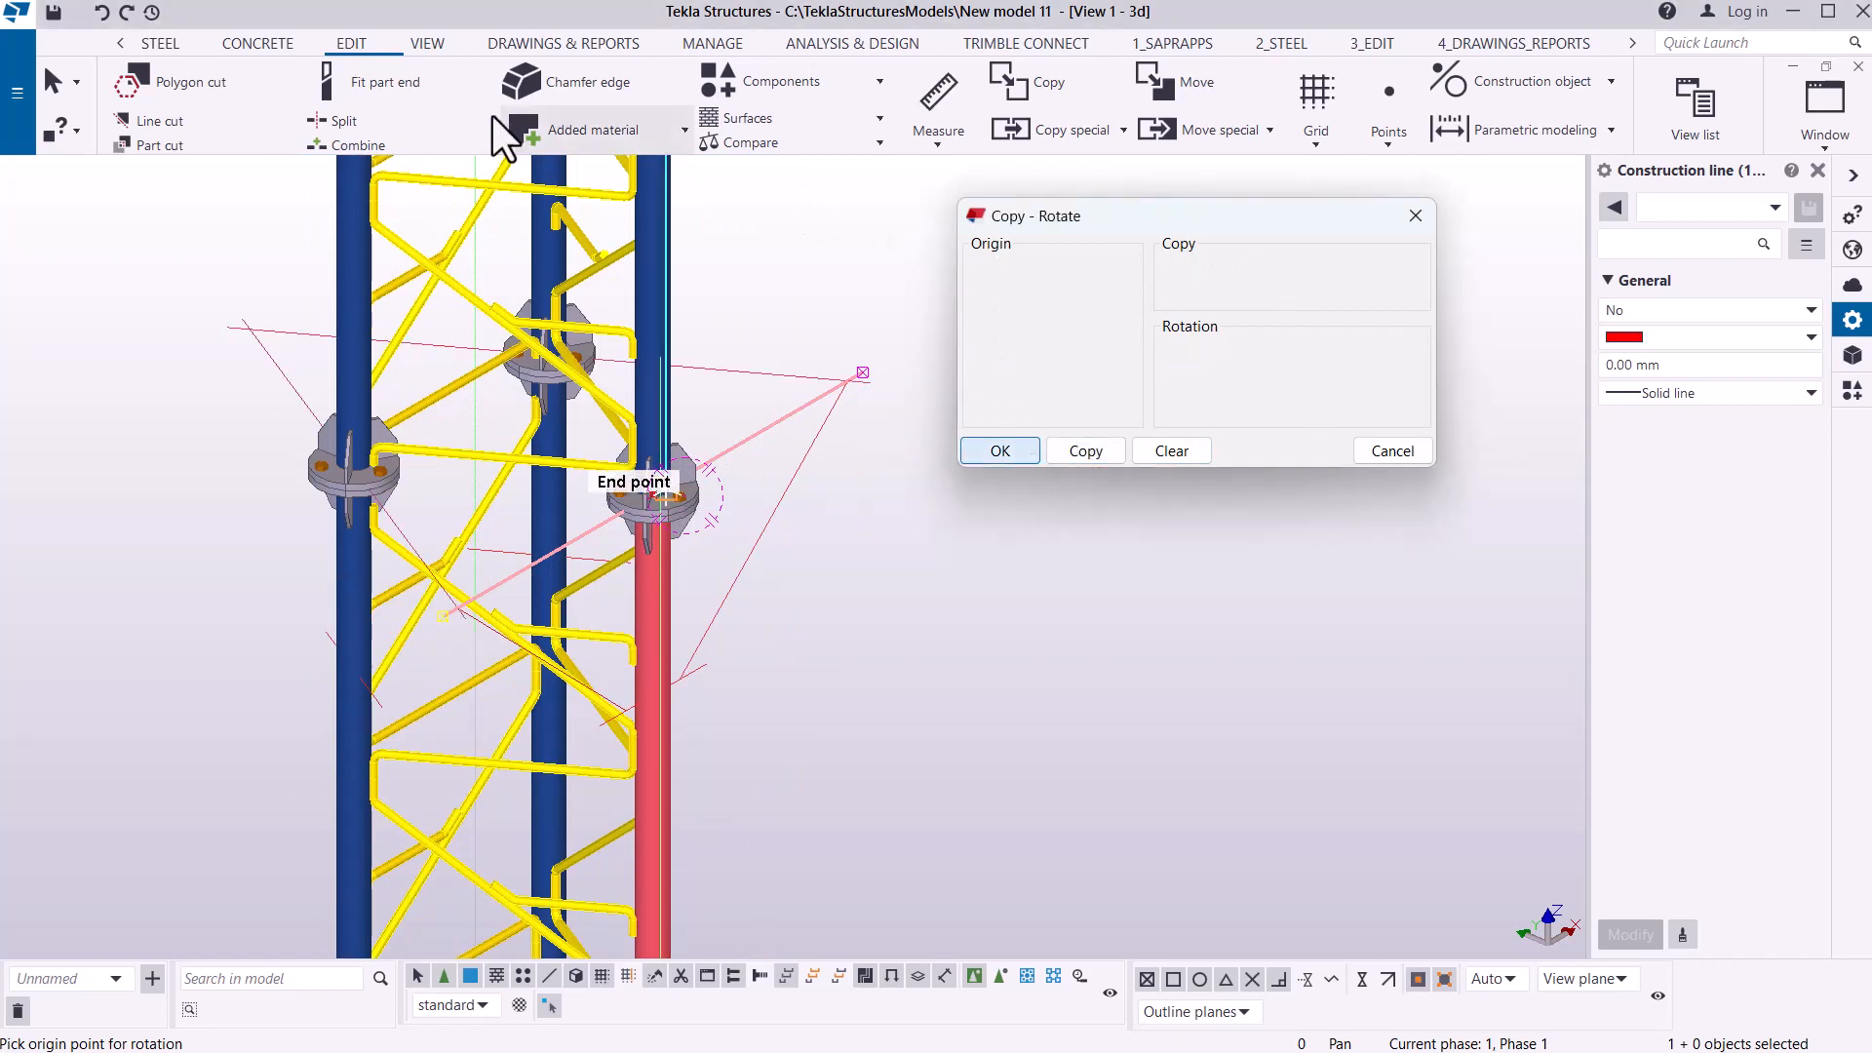
- Examine the construction lines around the mast's flange joints from several viewing angles
click(427, 43)
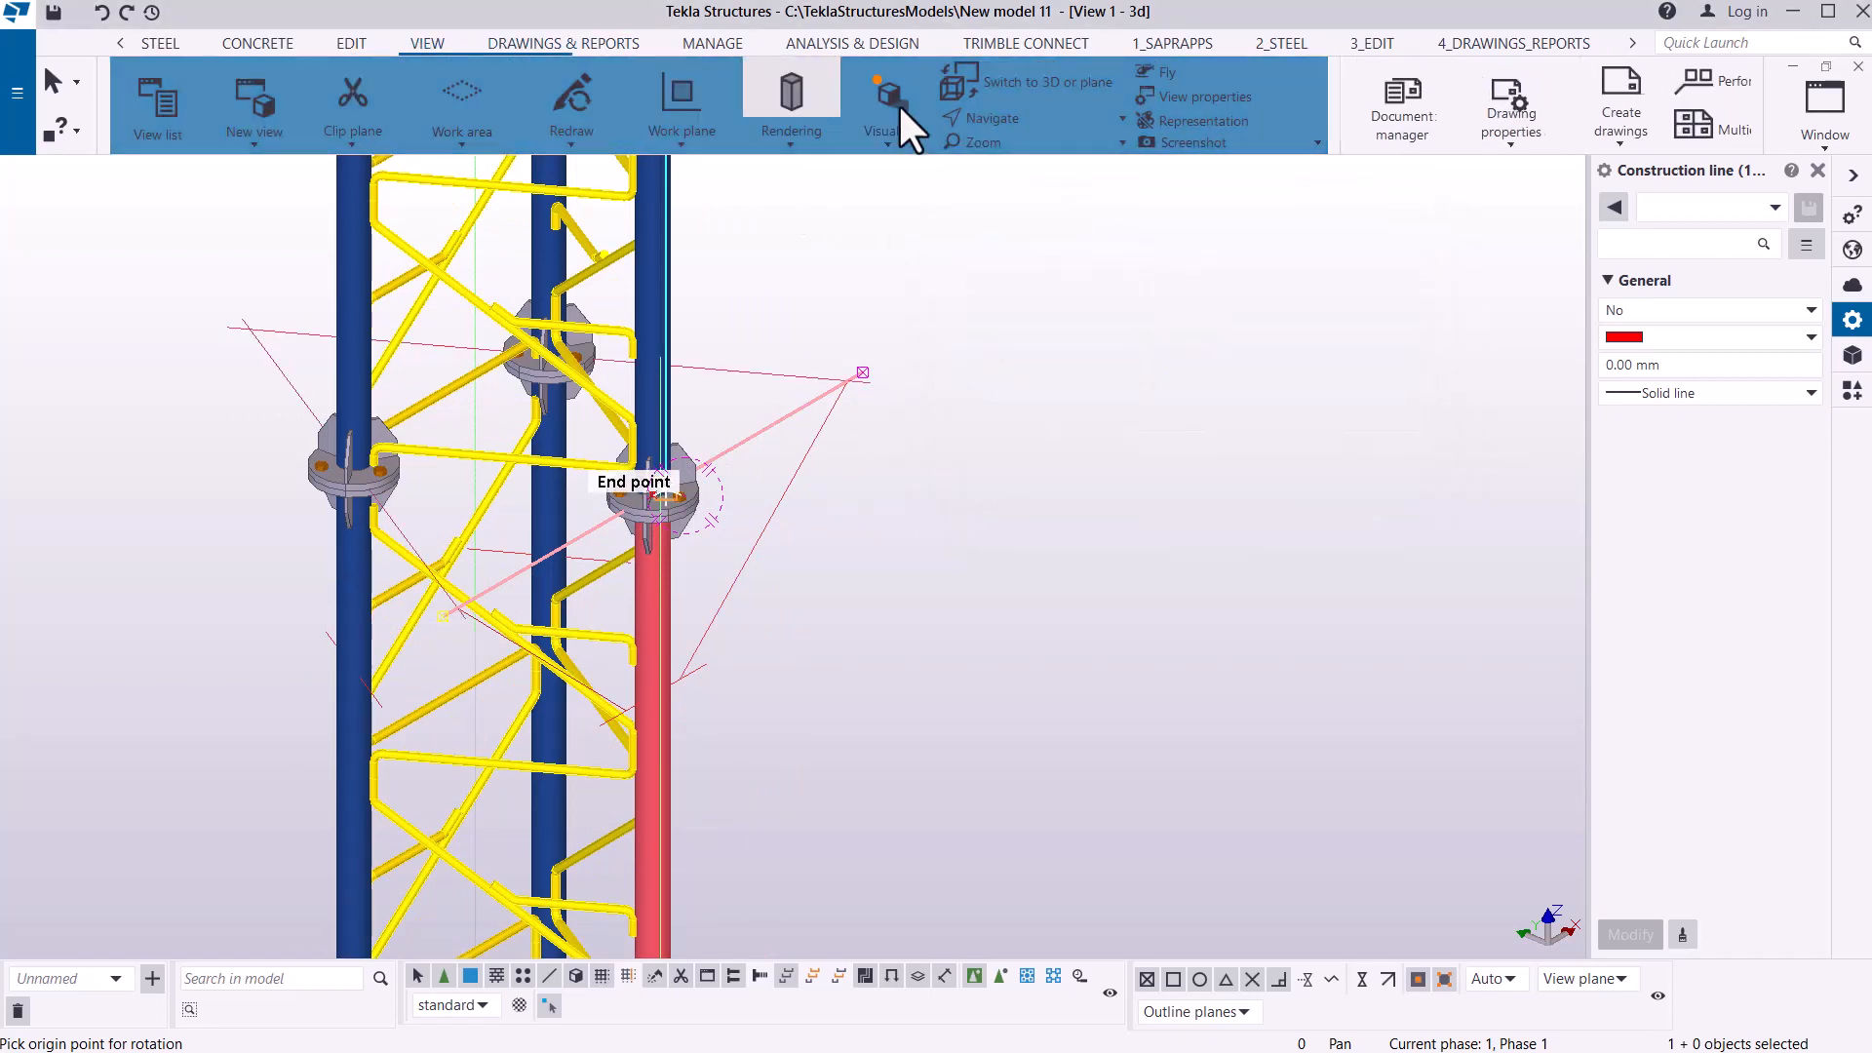
click(1042, 120)
click(1041, 156)
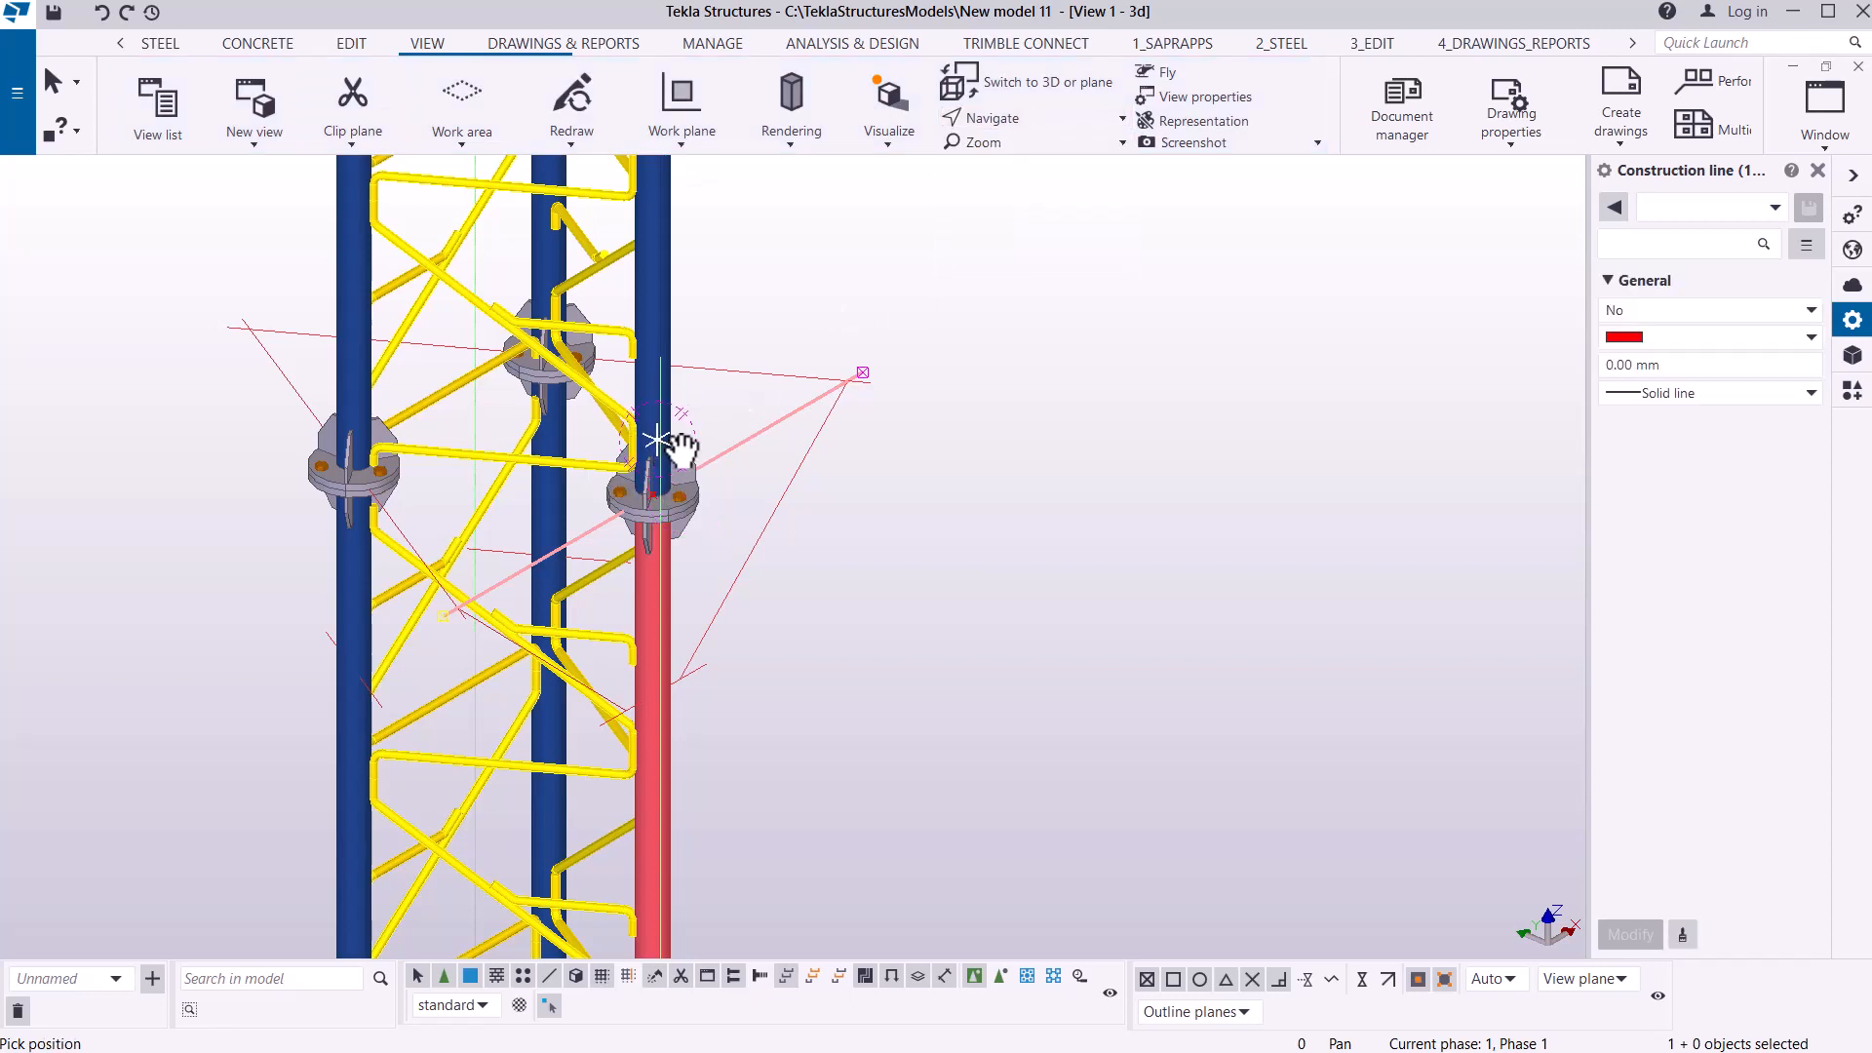
mouse_move(677, 437)
mouse_down()
mouse_move(418, 396)
mouse_move(347, 410)
mouse_move(333, 447)
mouse_move(377, 418)
mouse_move(565, 418)
mouse_up()
right_click(1032, 370)
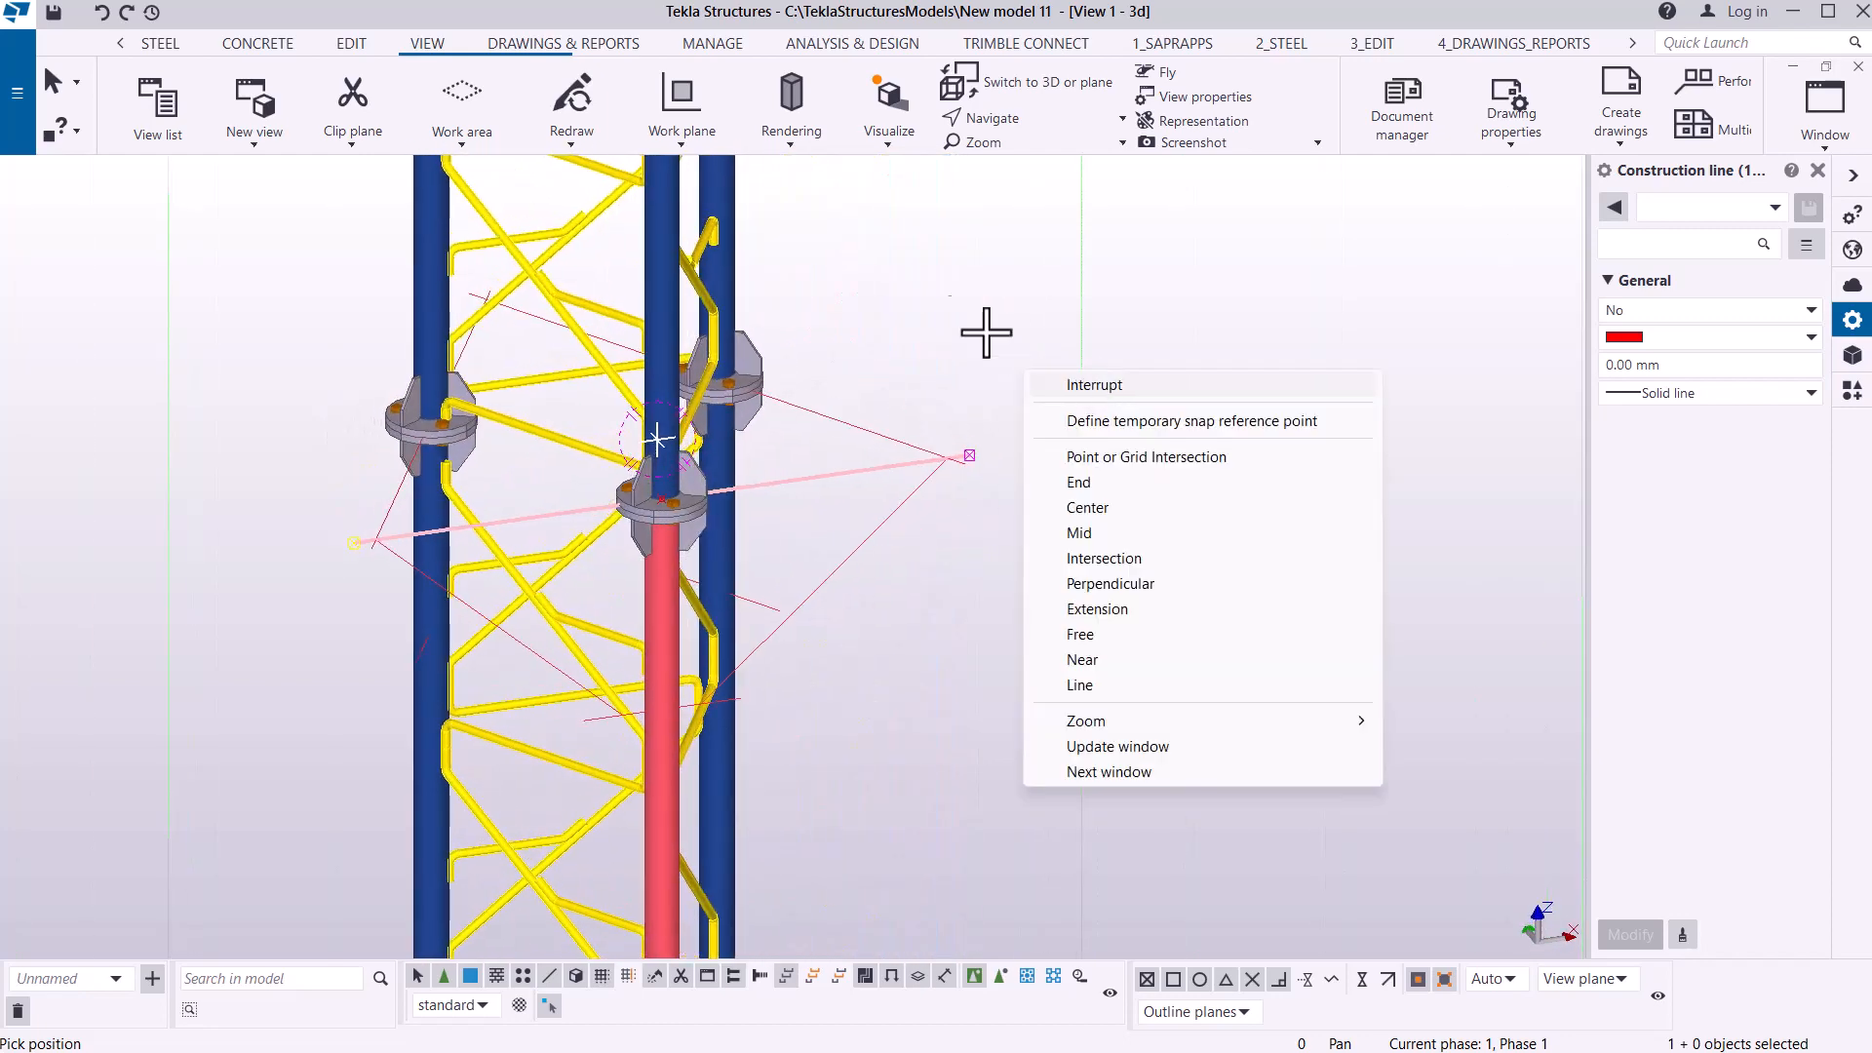
click(954, 316)
right_click(950, 315)
click(1015, 331)
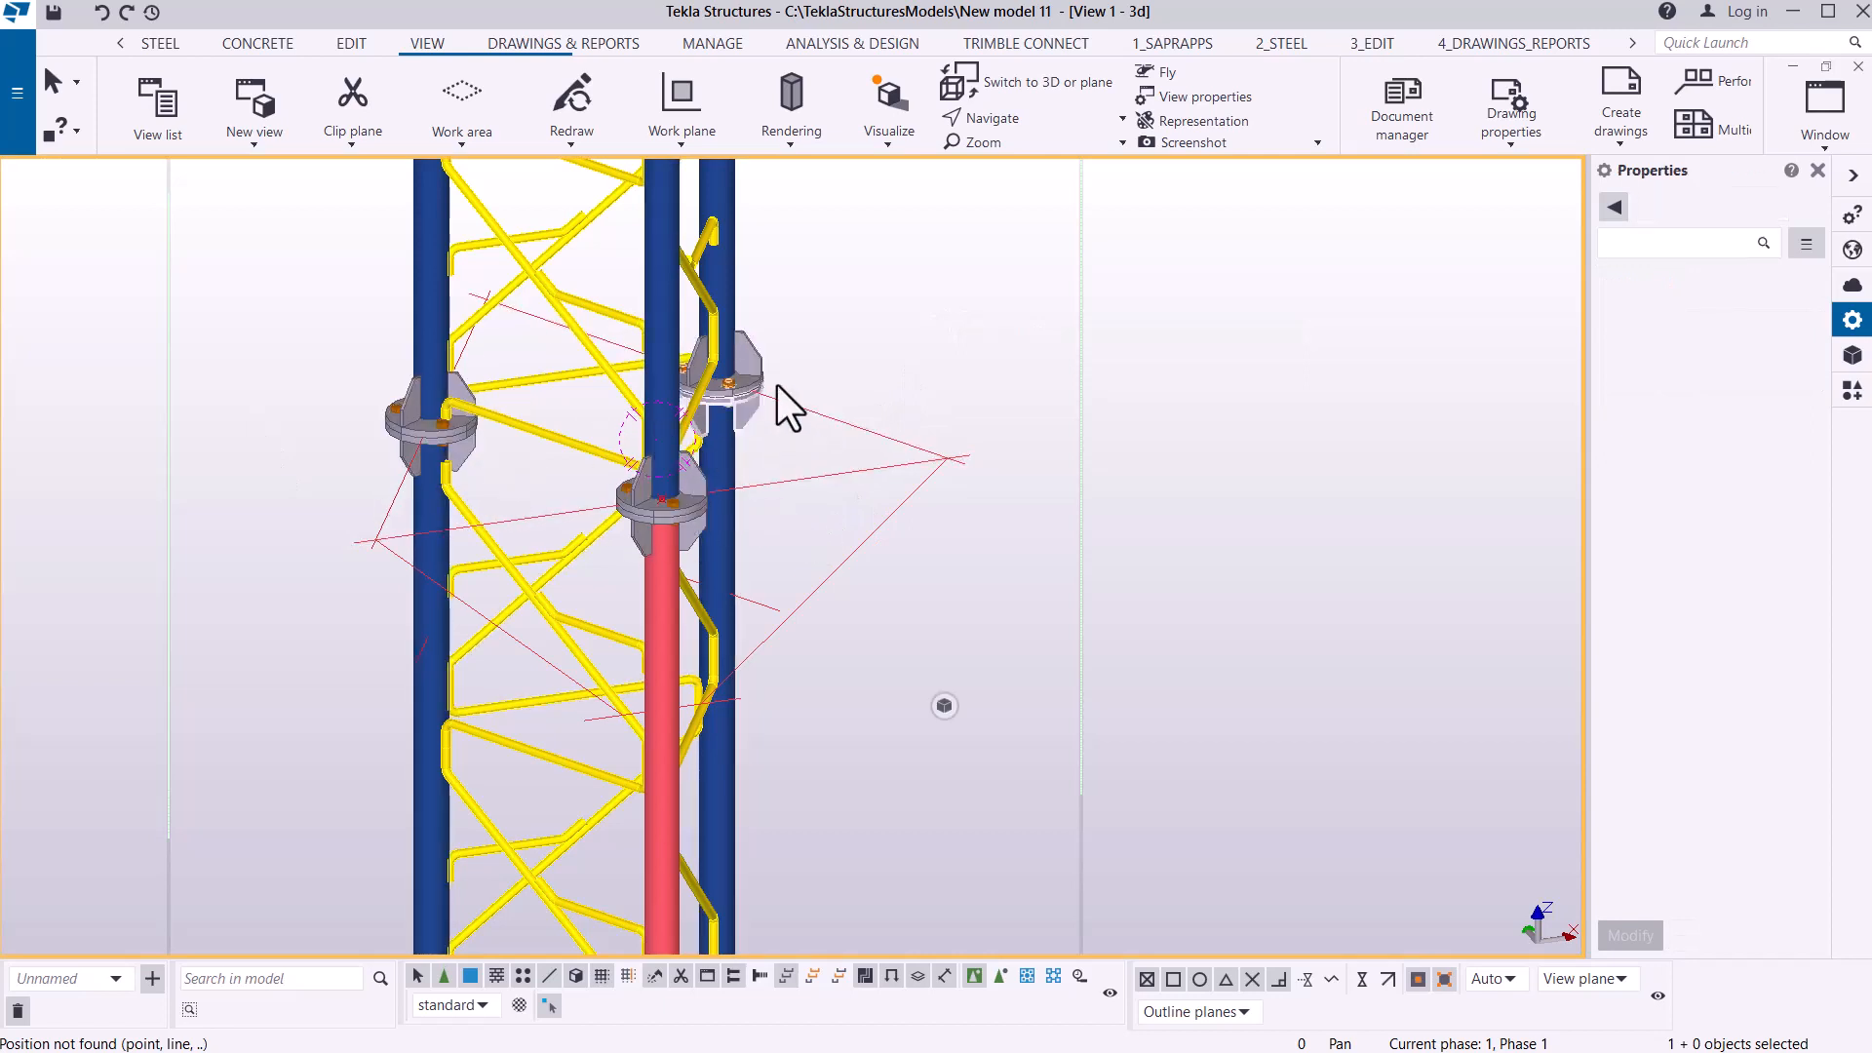
click(1034, 121)
click(1034, 156)
drag(690, 493, 460, 516)
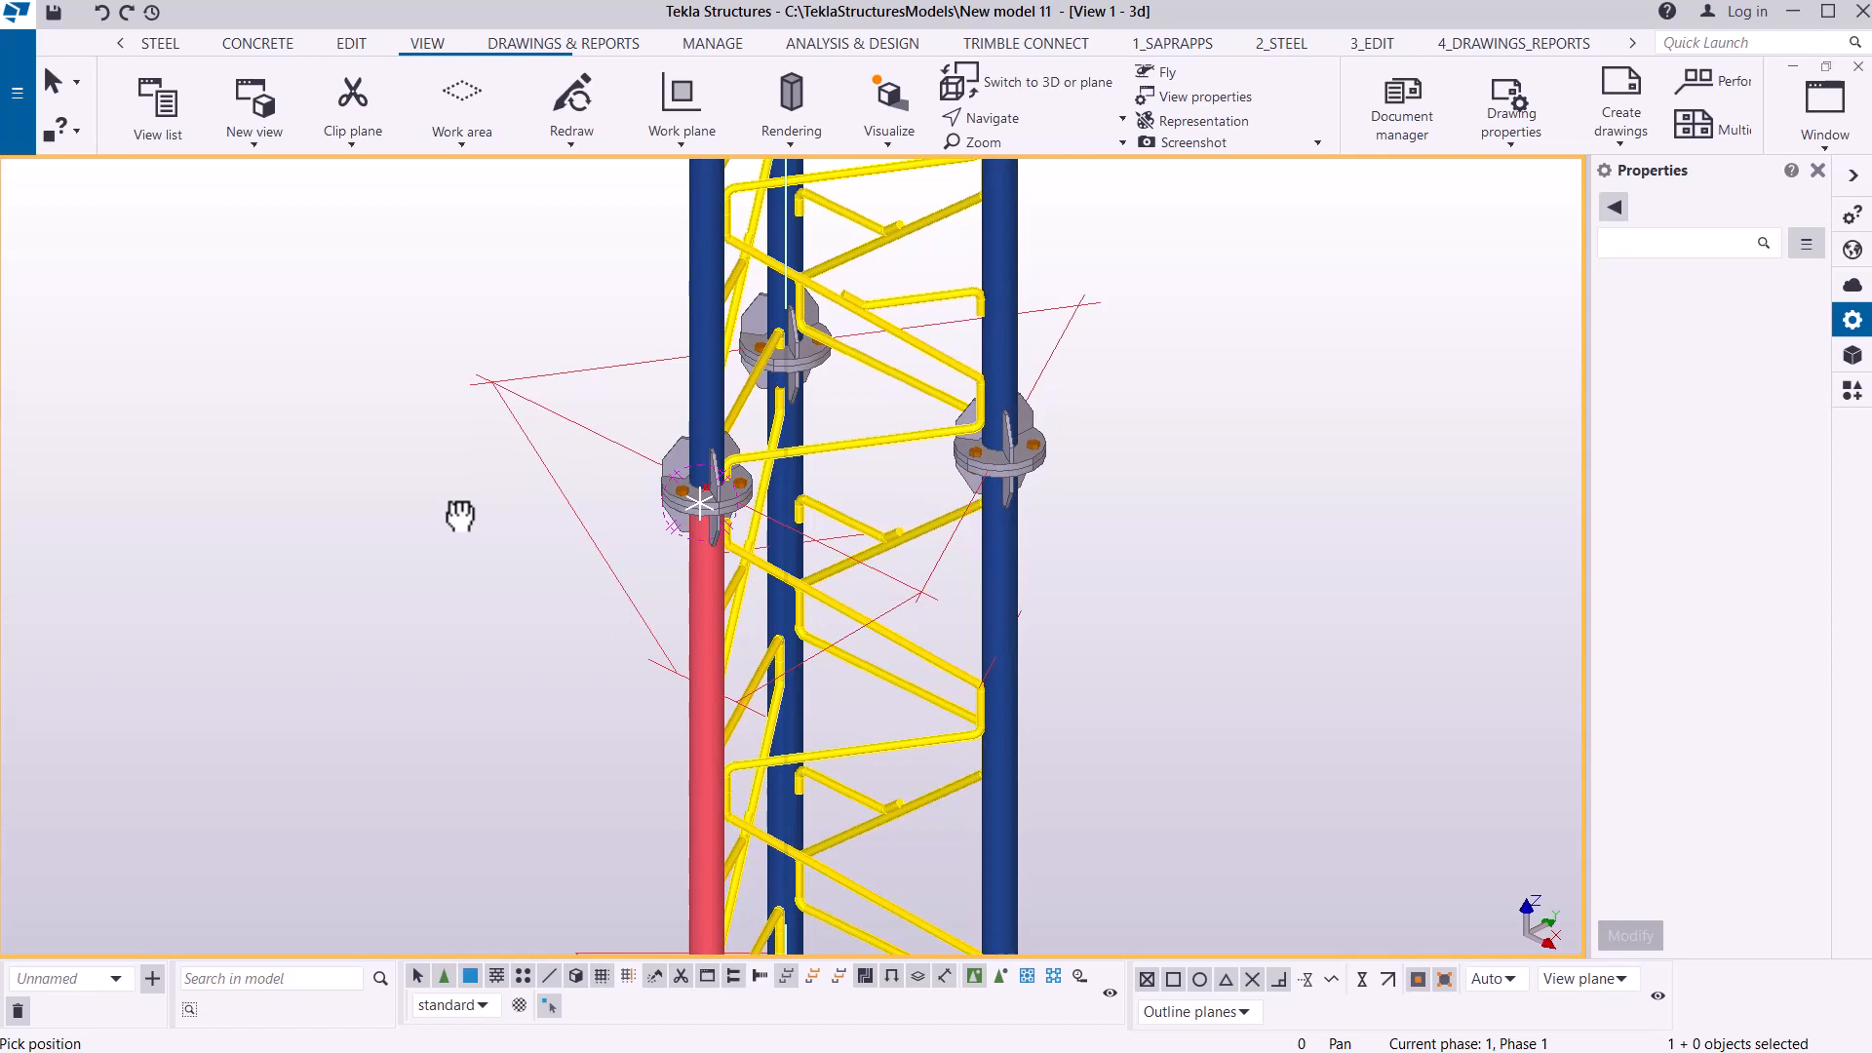
drag(460, 516, 477, 516)
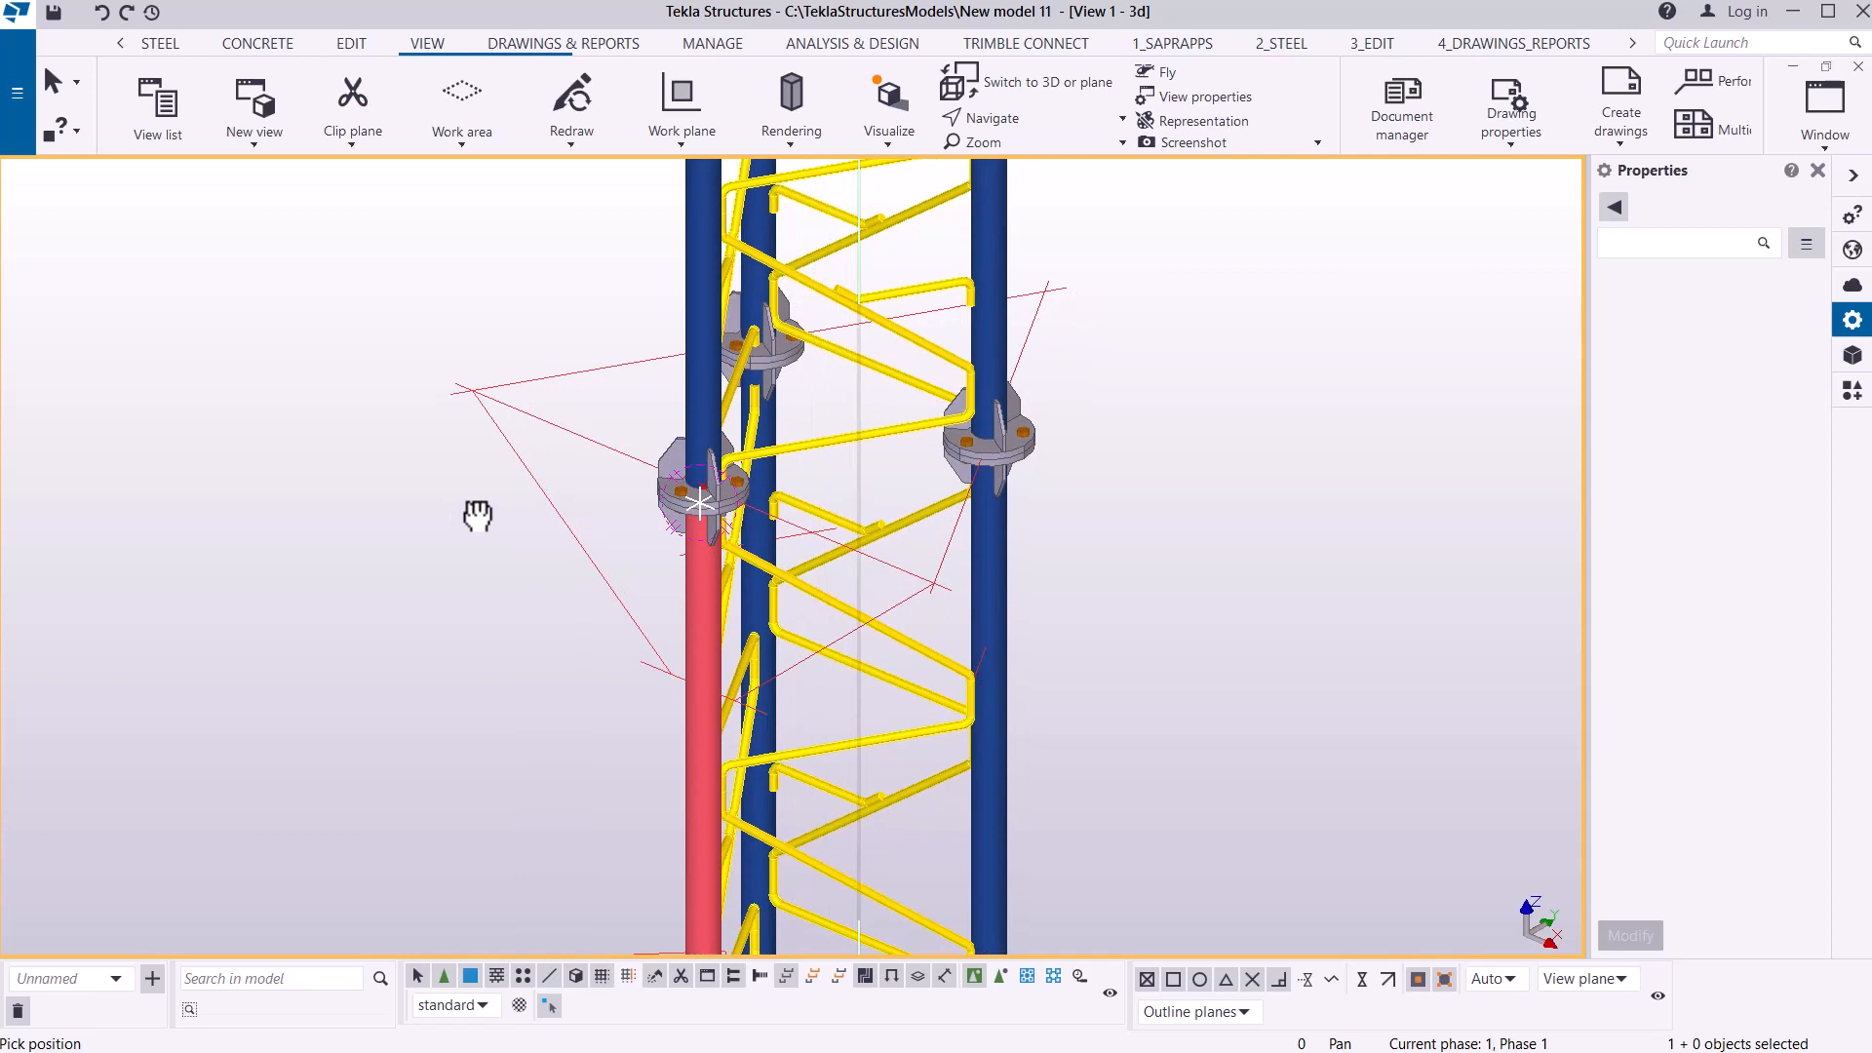
right_click(1350, 389)
click(1409, 402)
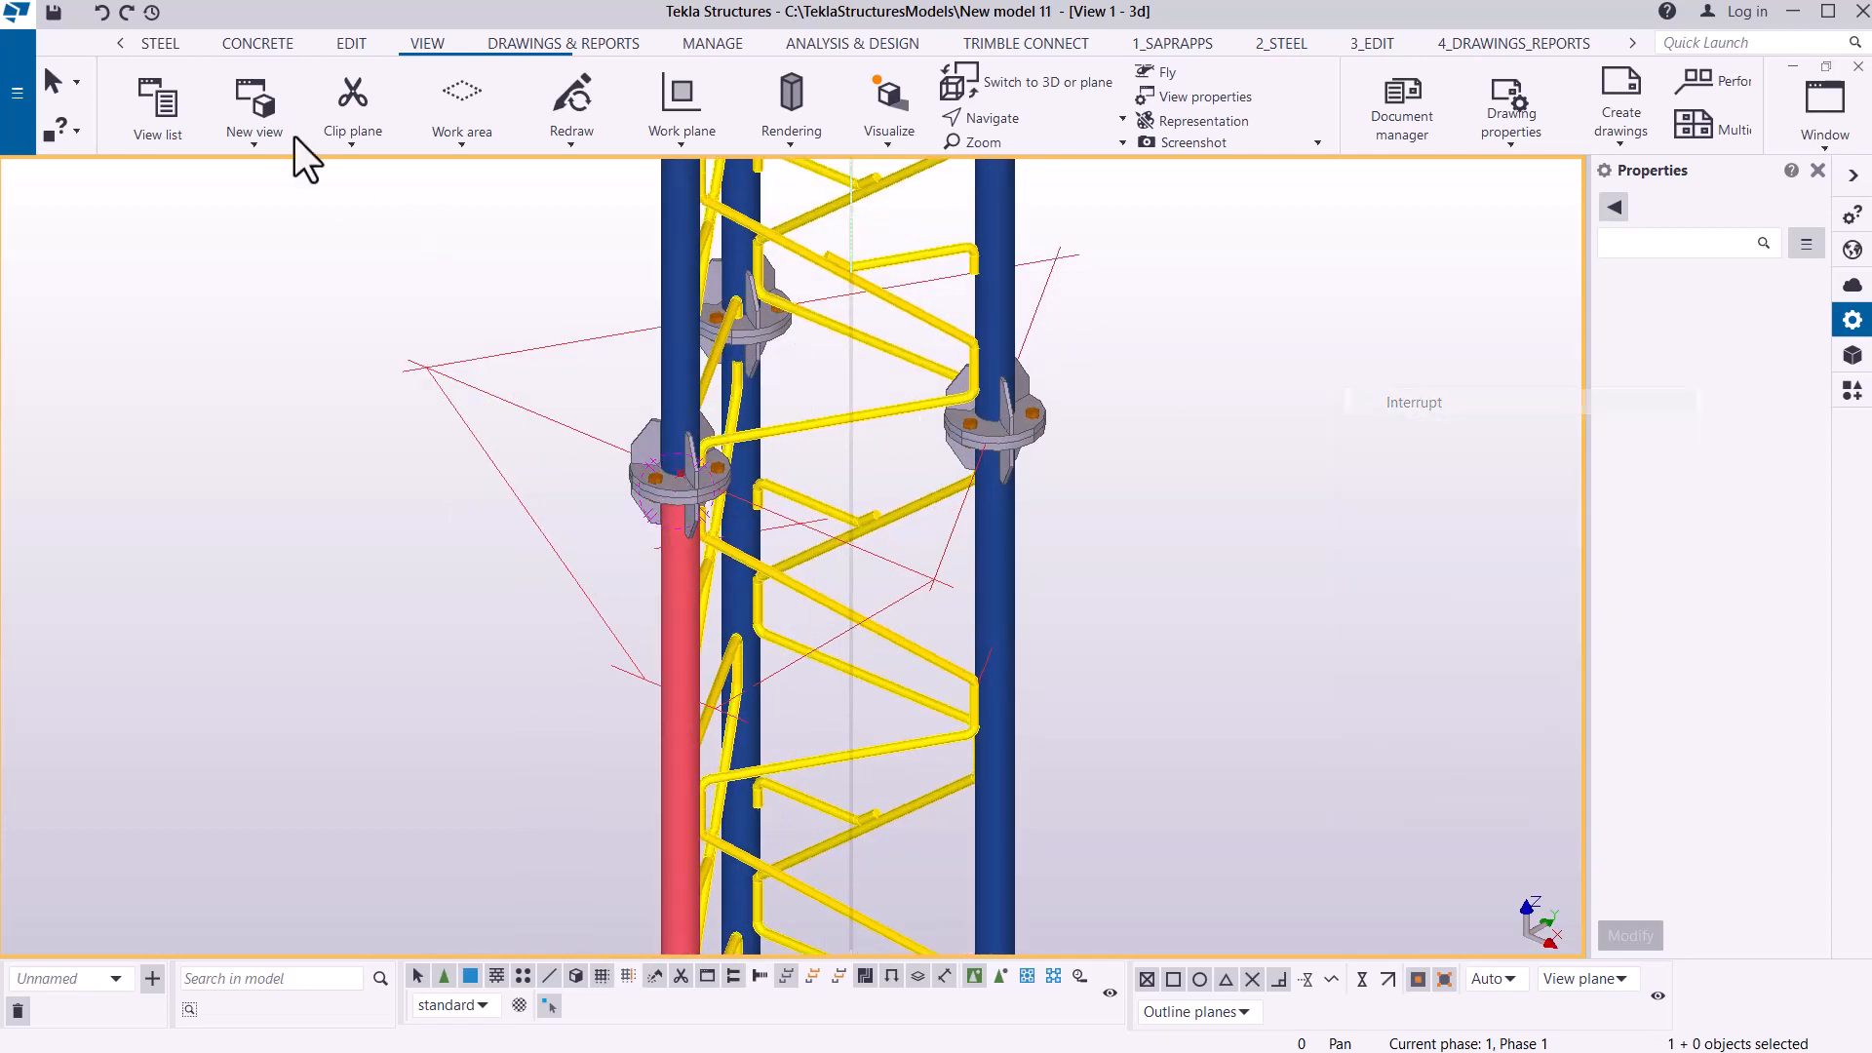
scroll(283, 141, up, 3)
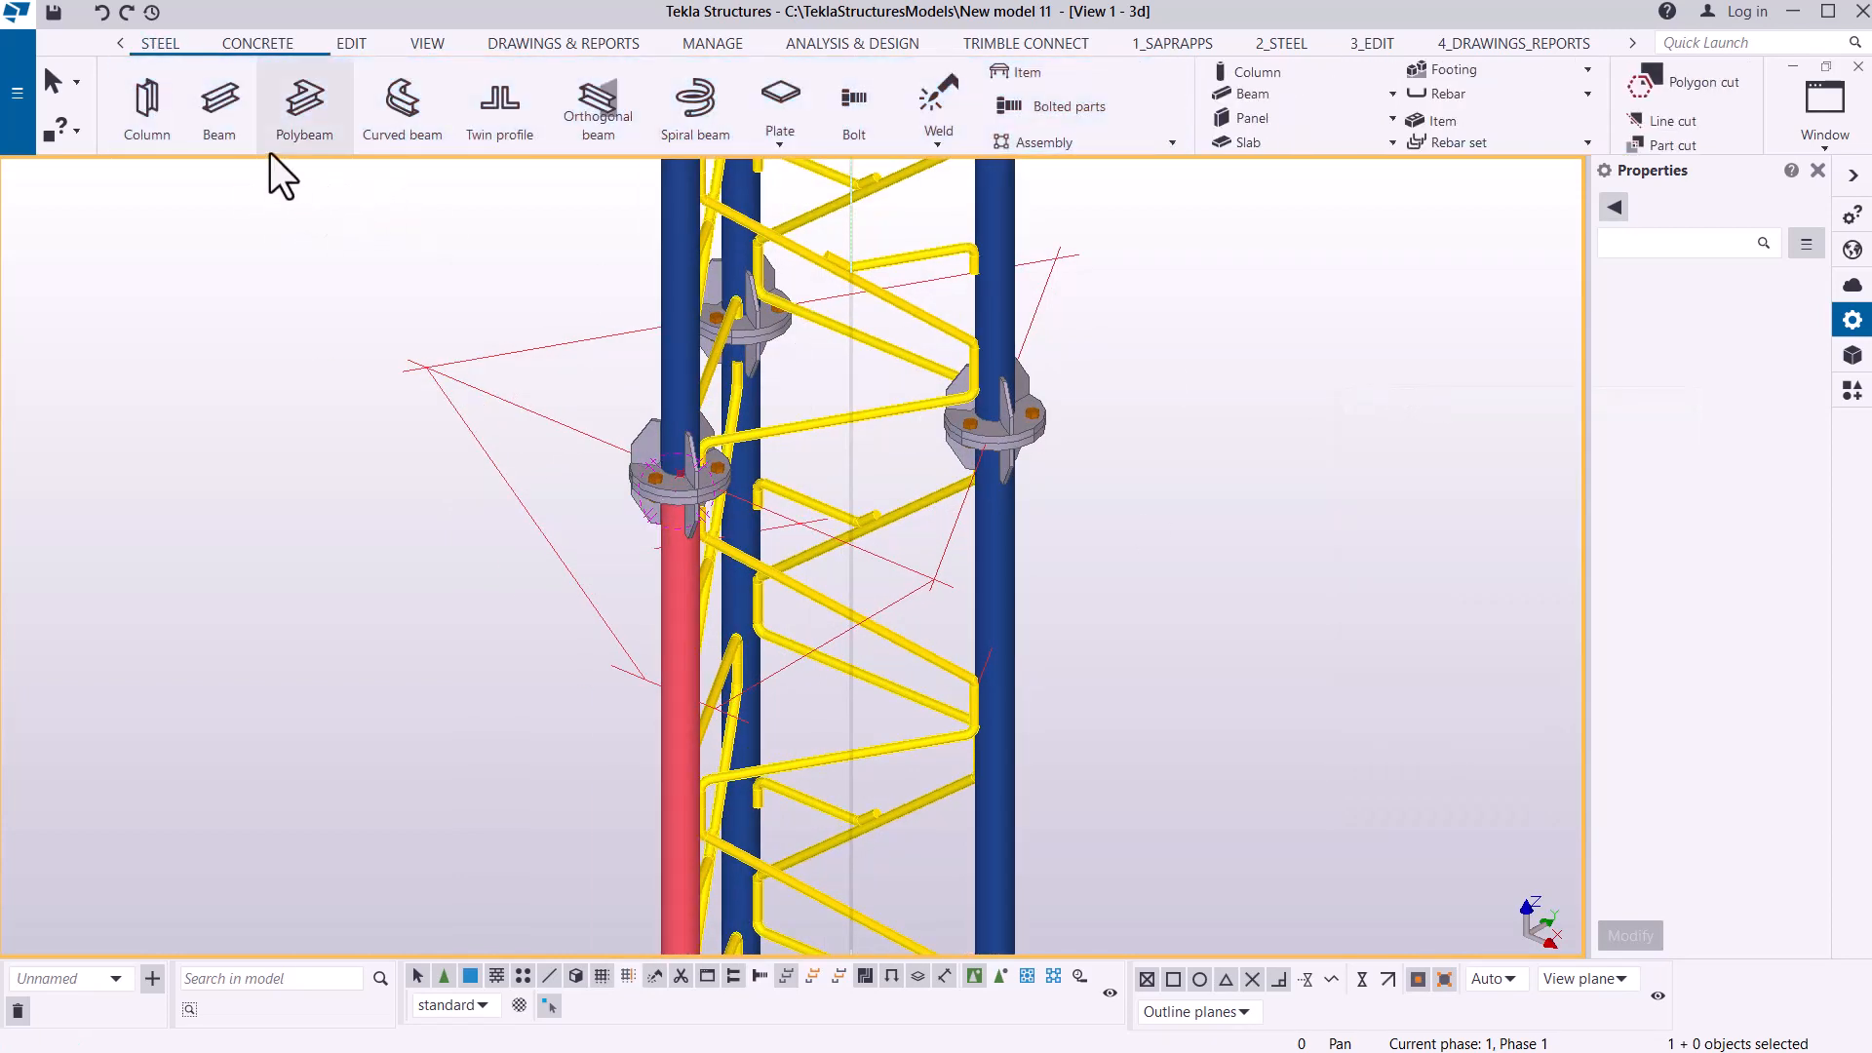
click(232, 120)
scroll(336, 336, up, 4)
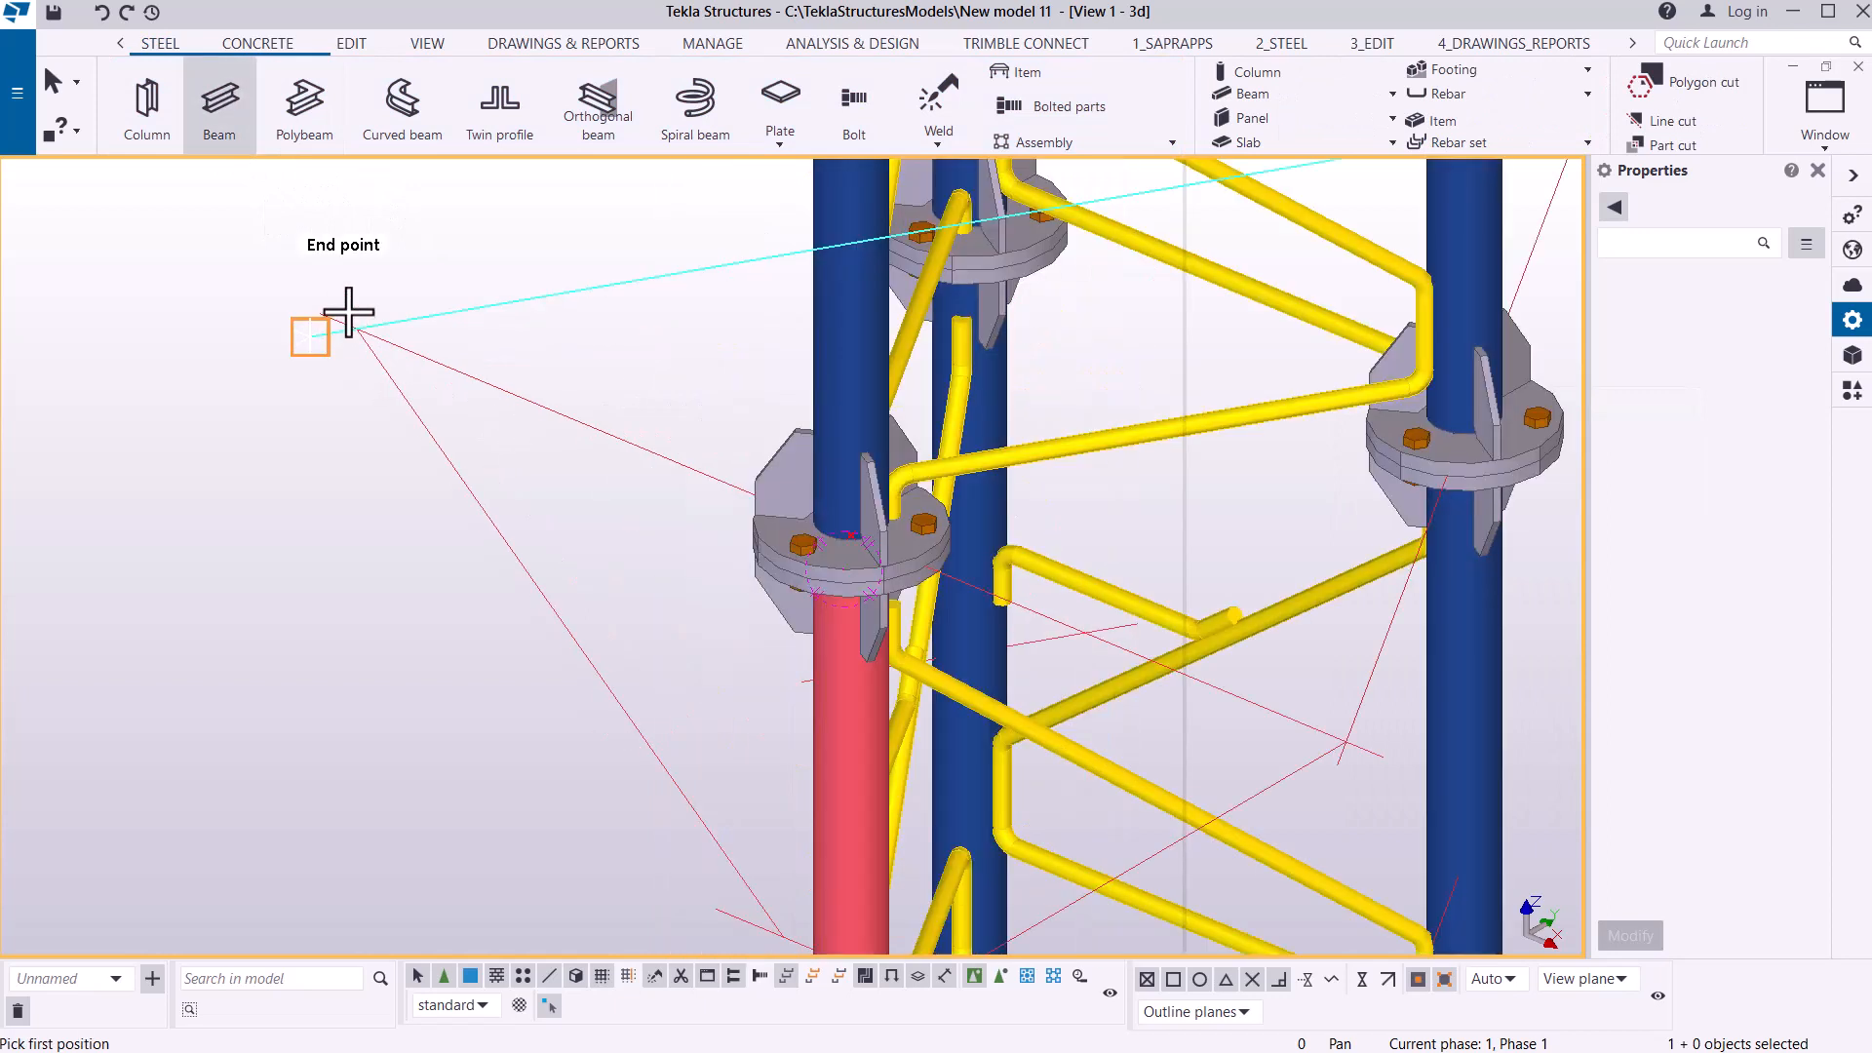
scroll(348, 312, up, 2)
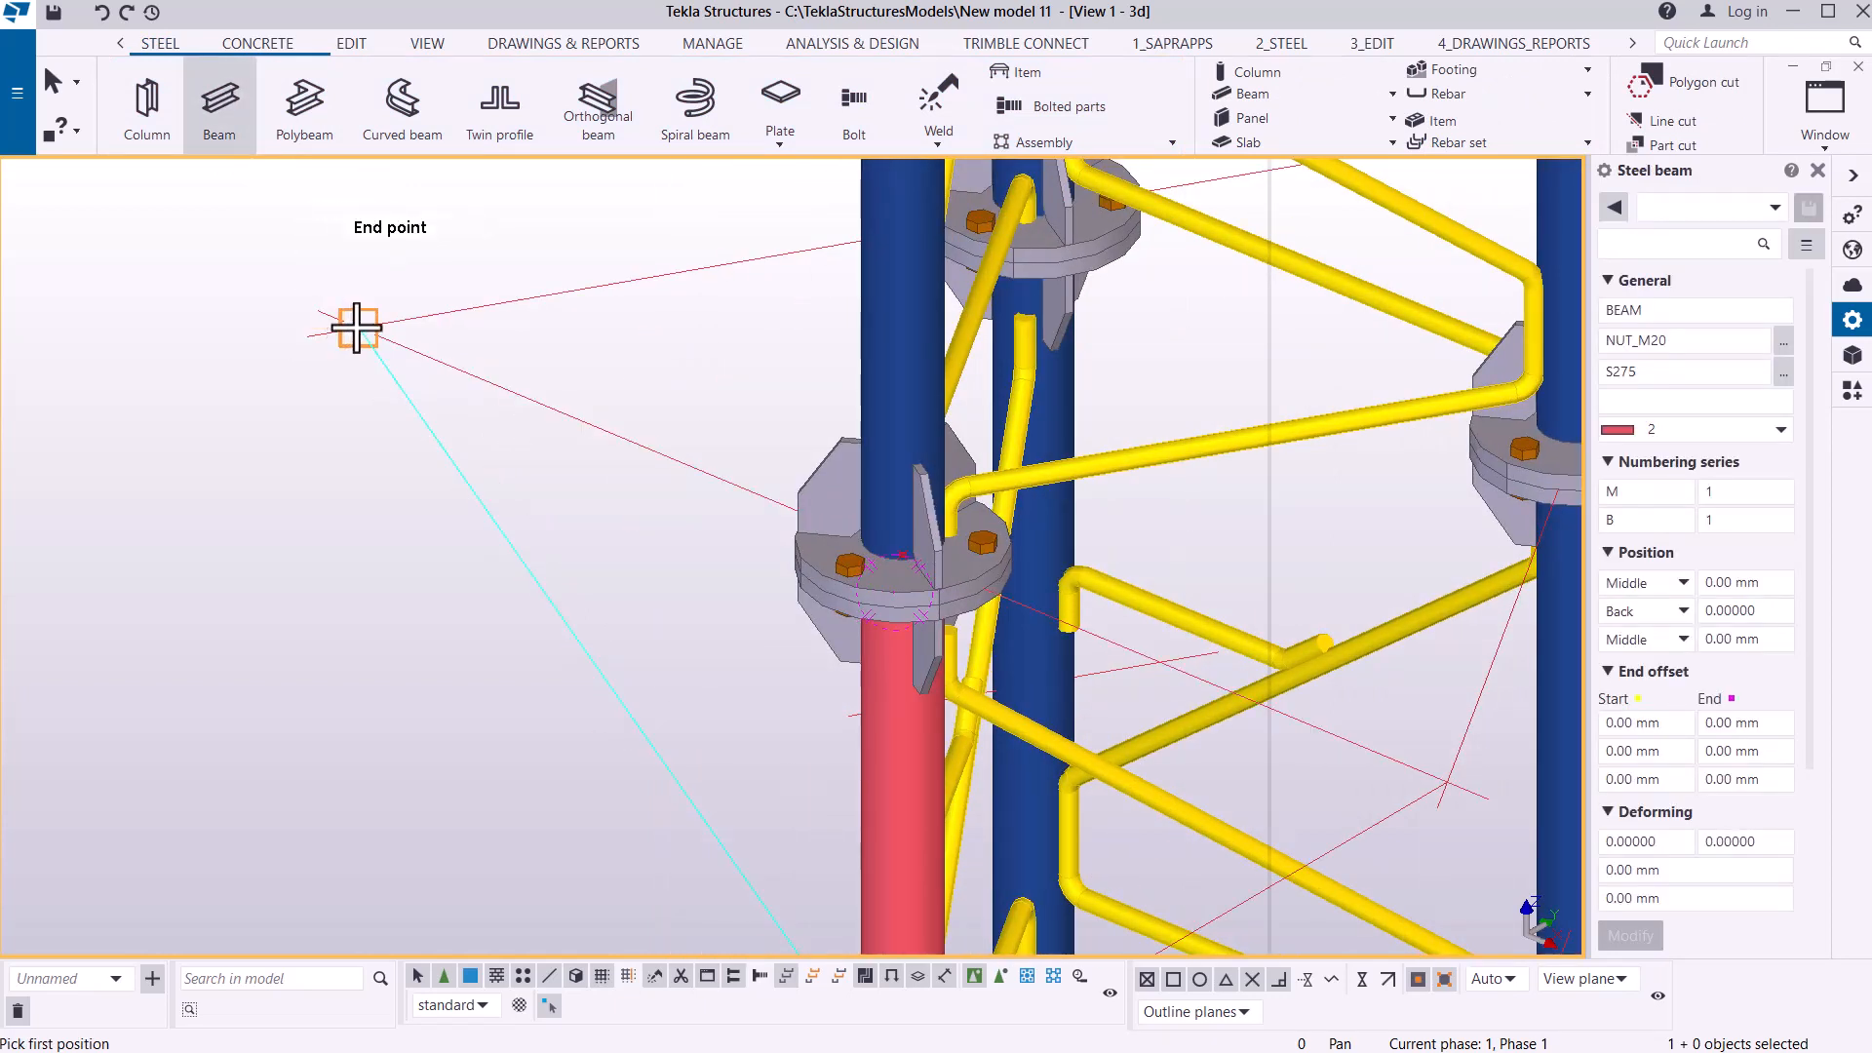
click(357, 328)
right_click(342, 273)
click(394, 289)
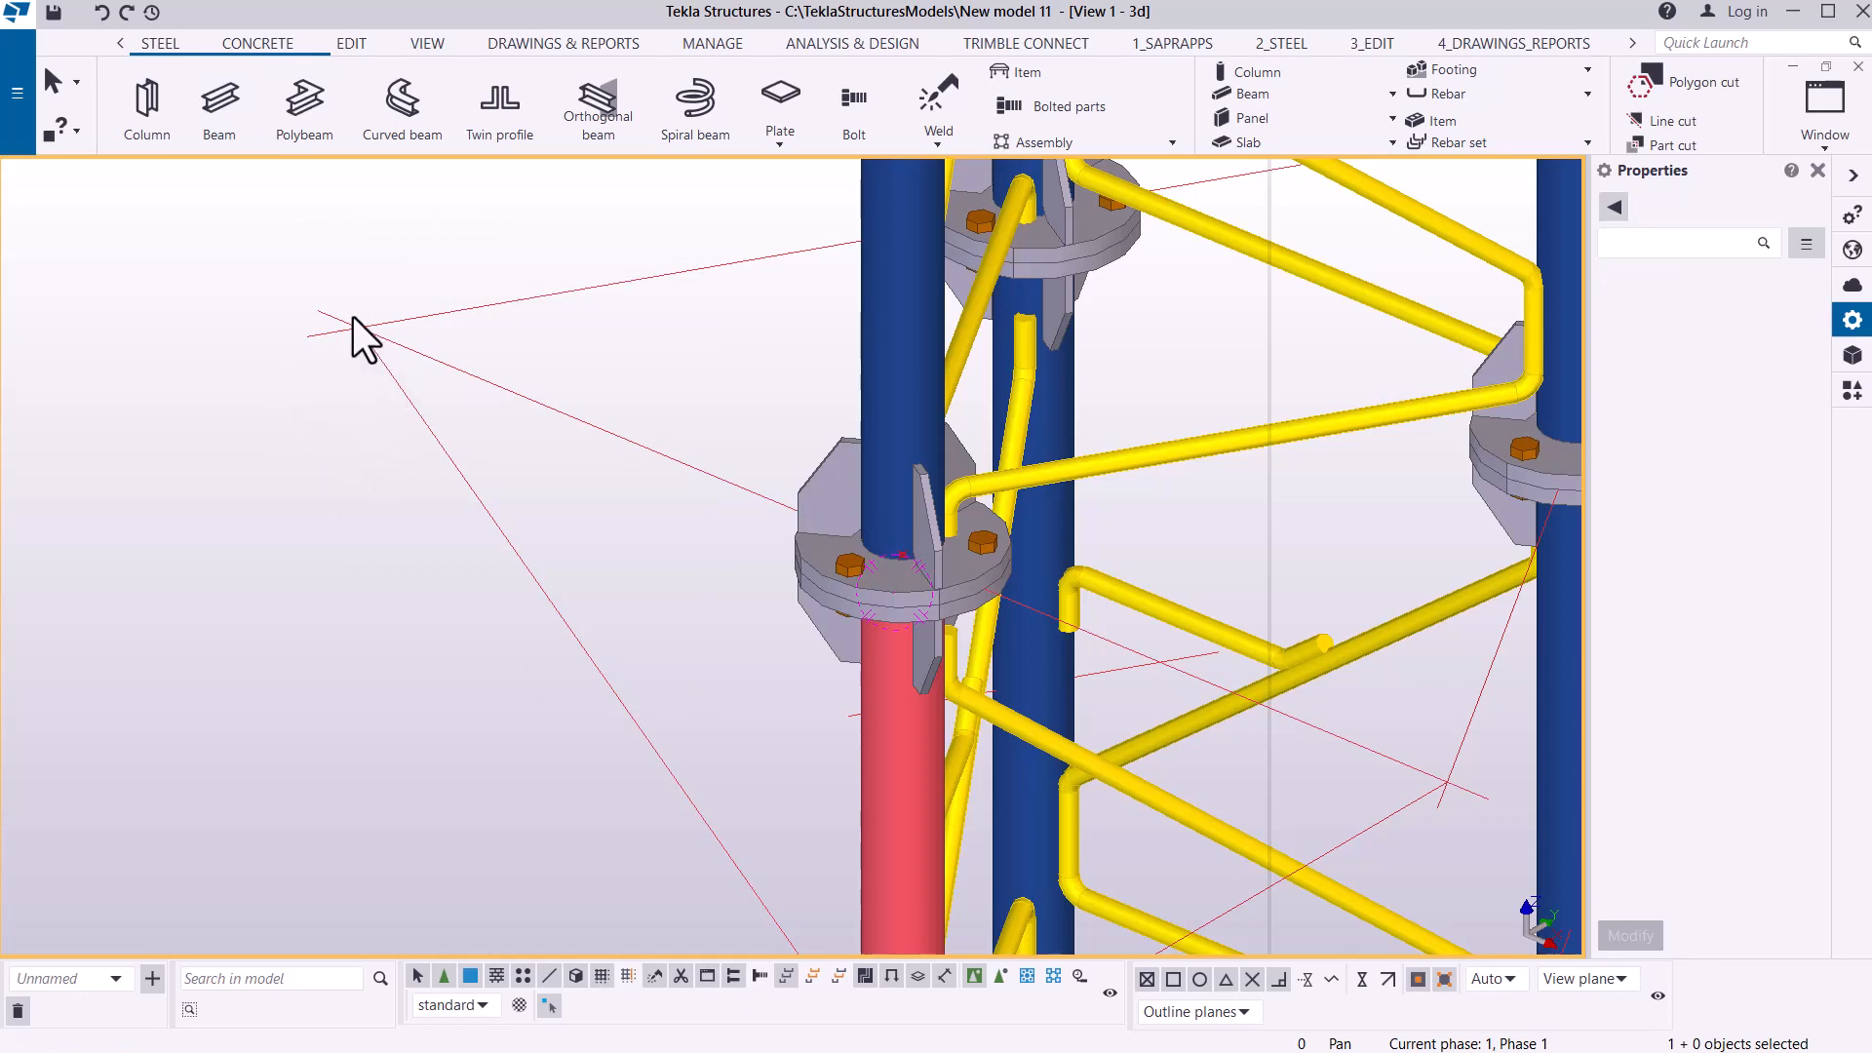
scroll(320, 319, down, 4)
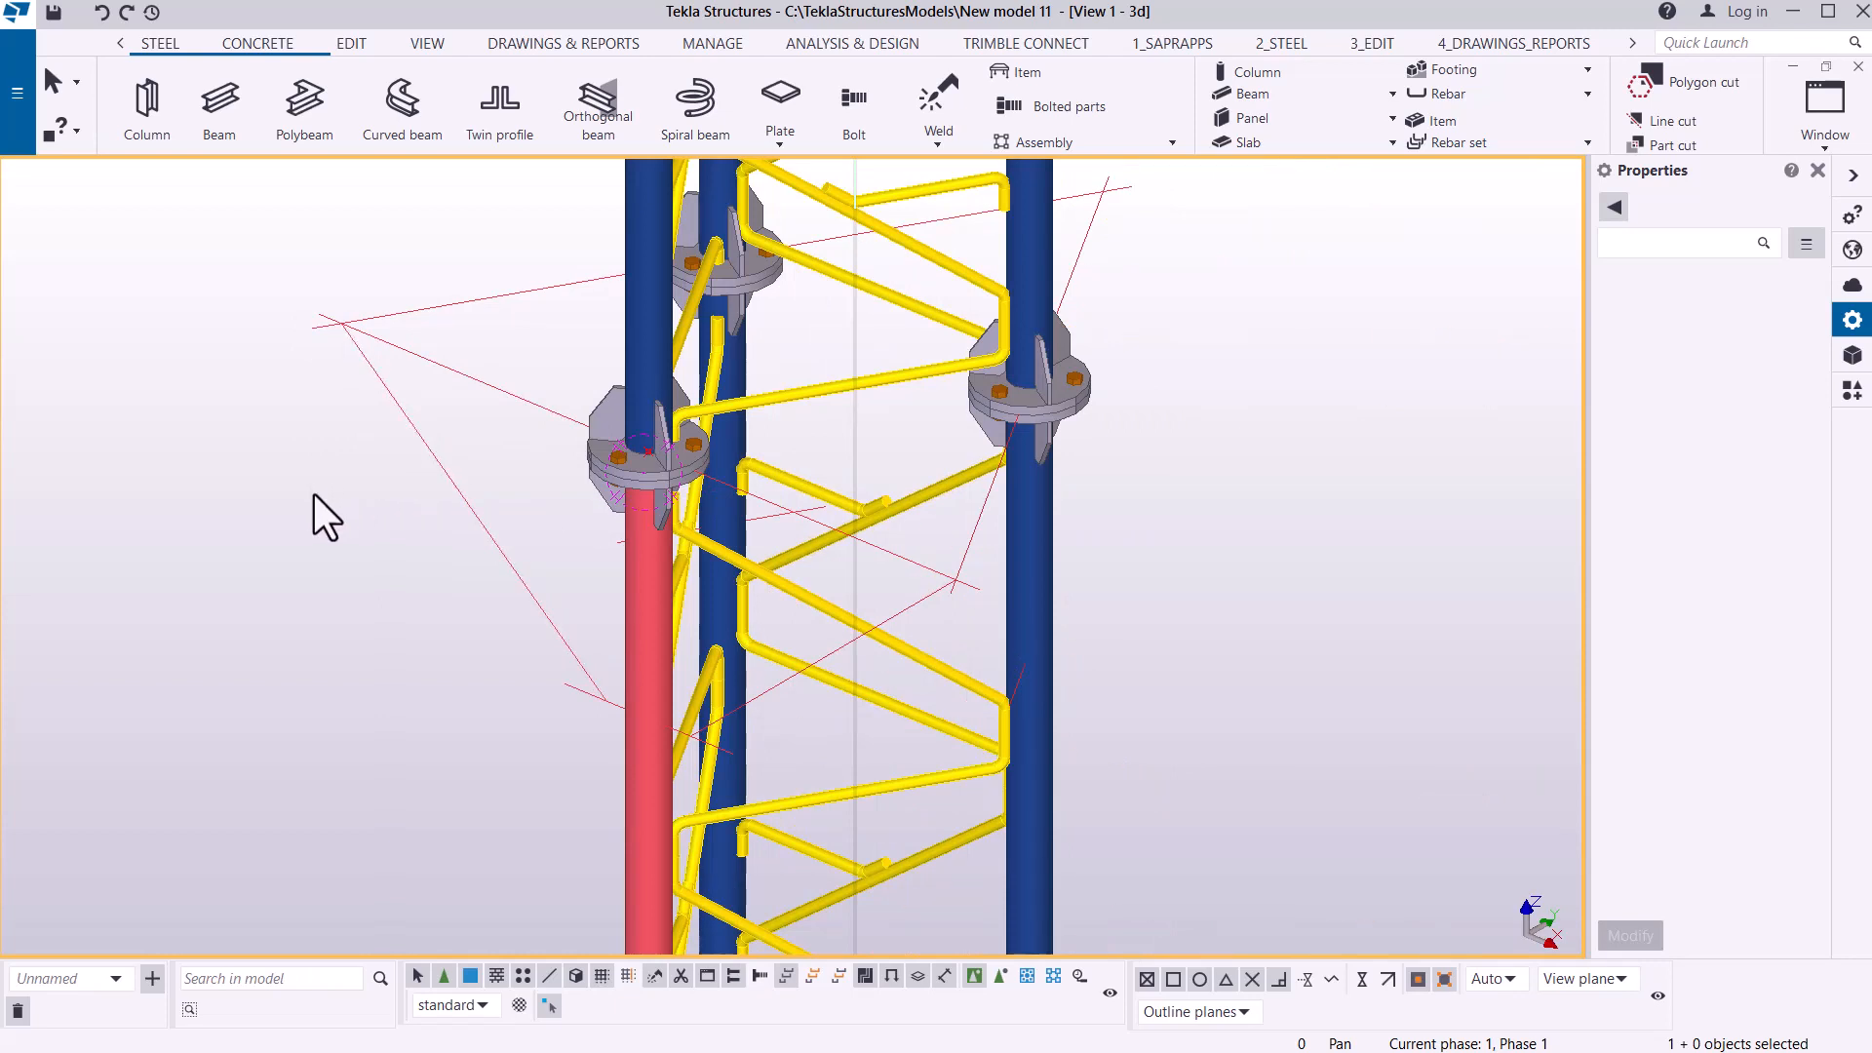
click(472, 379)
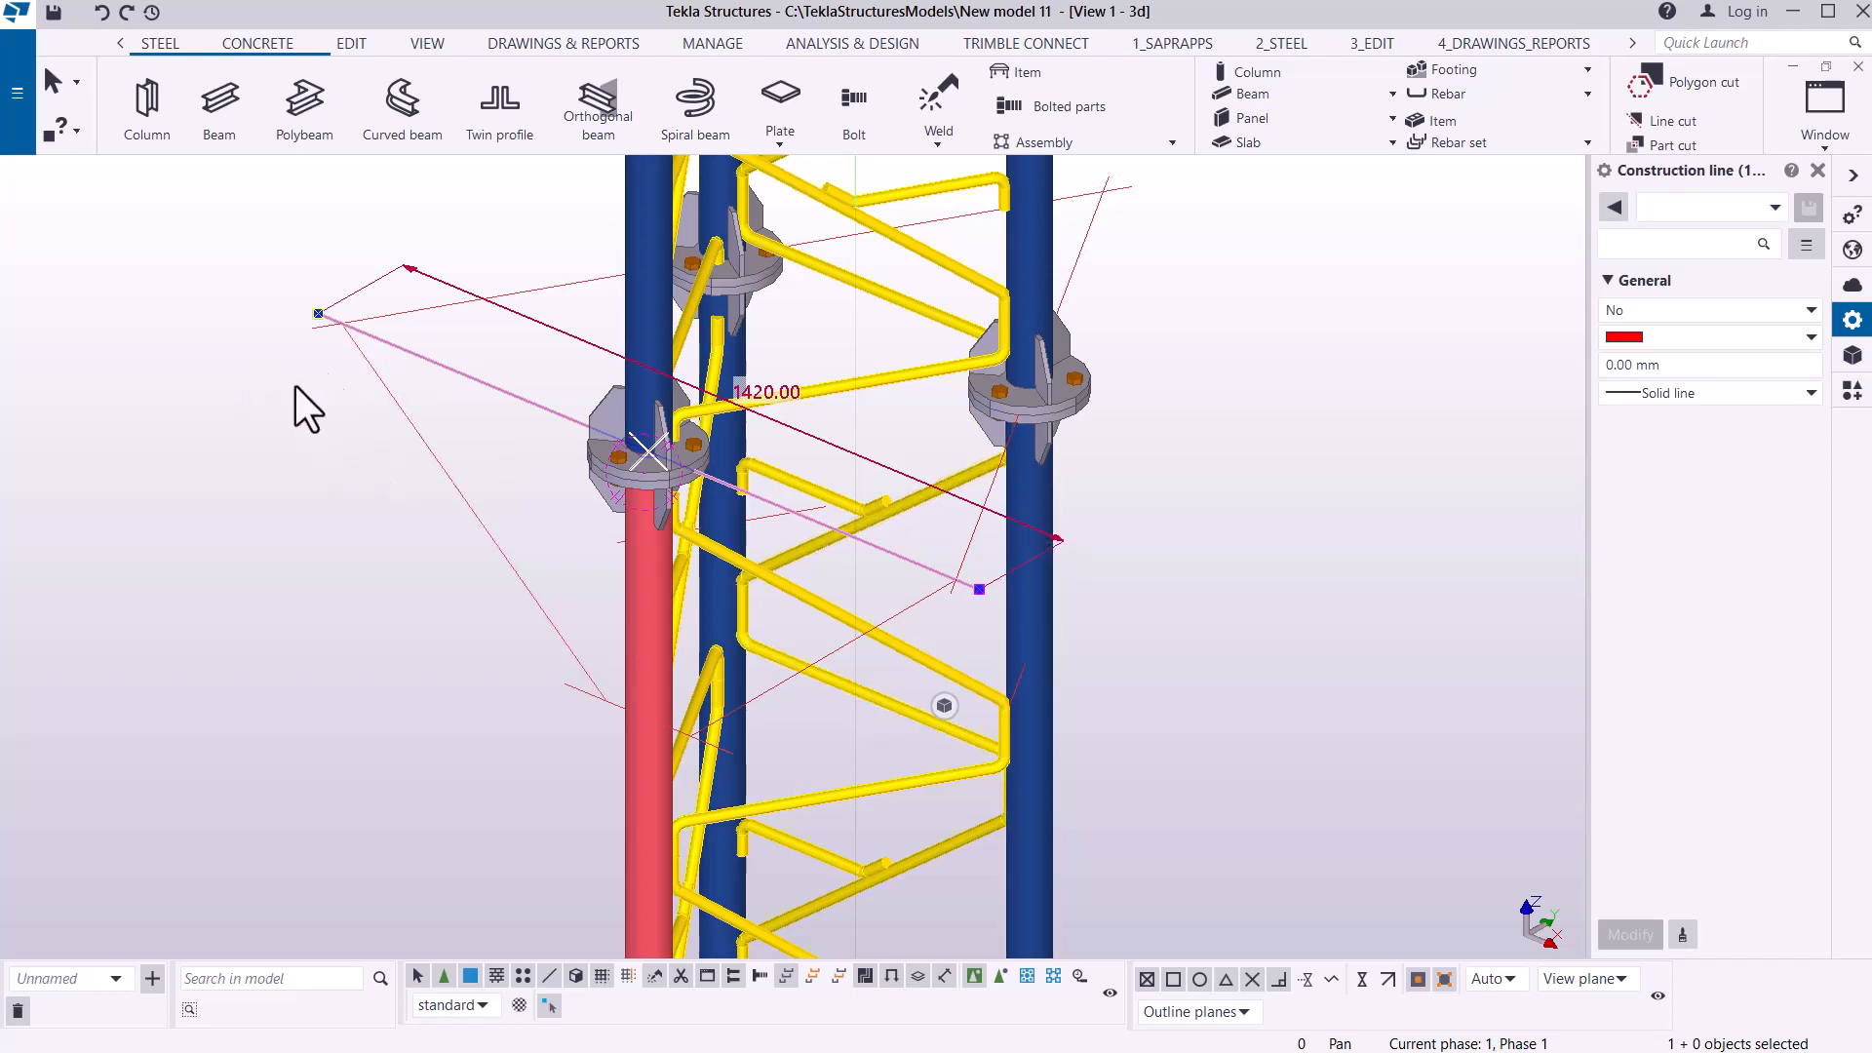
click(251, 436)
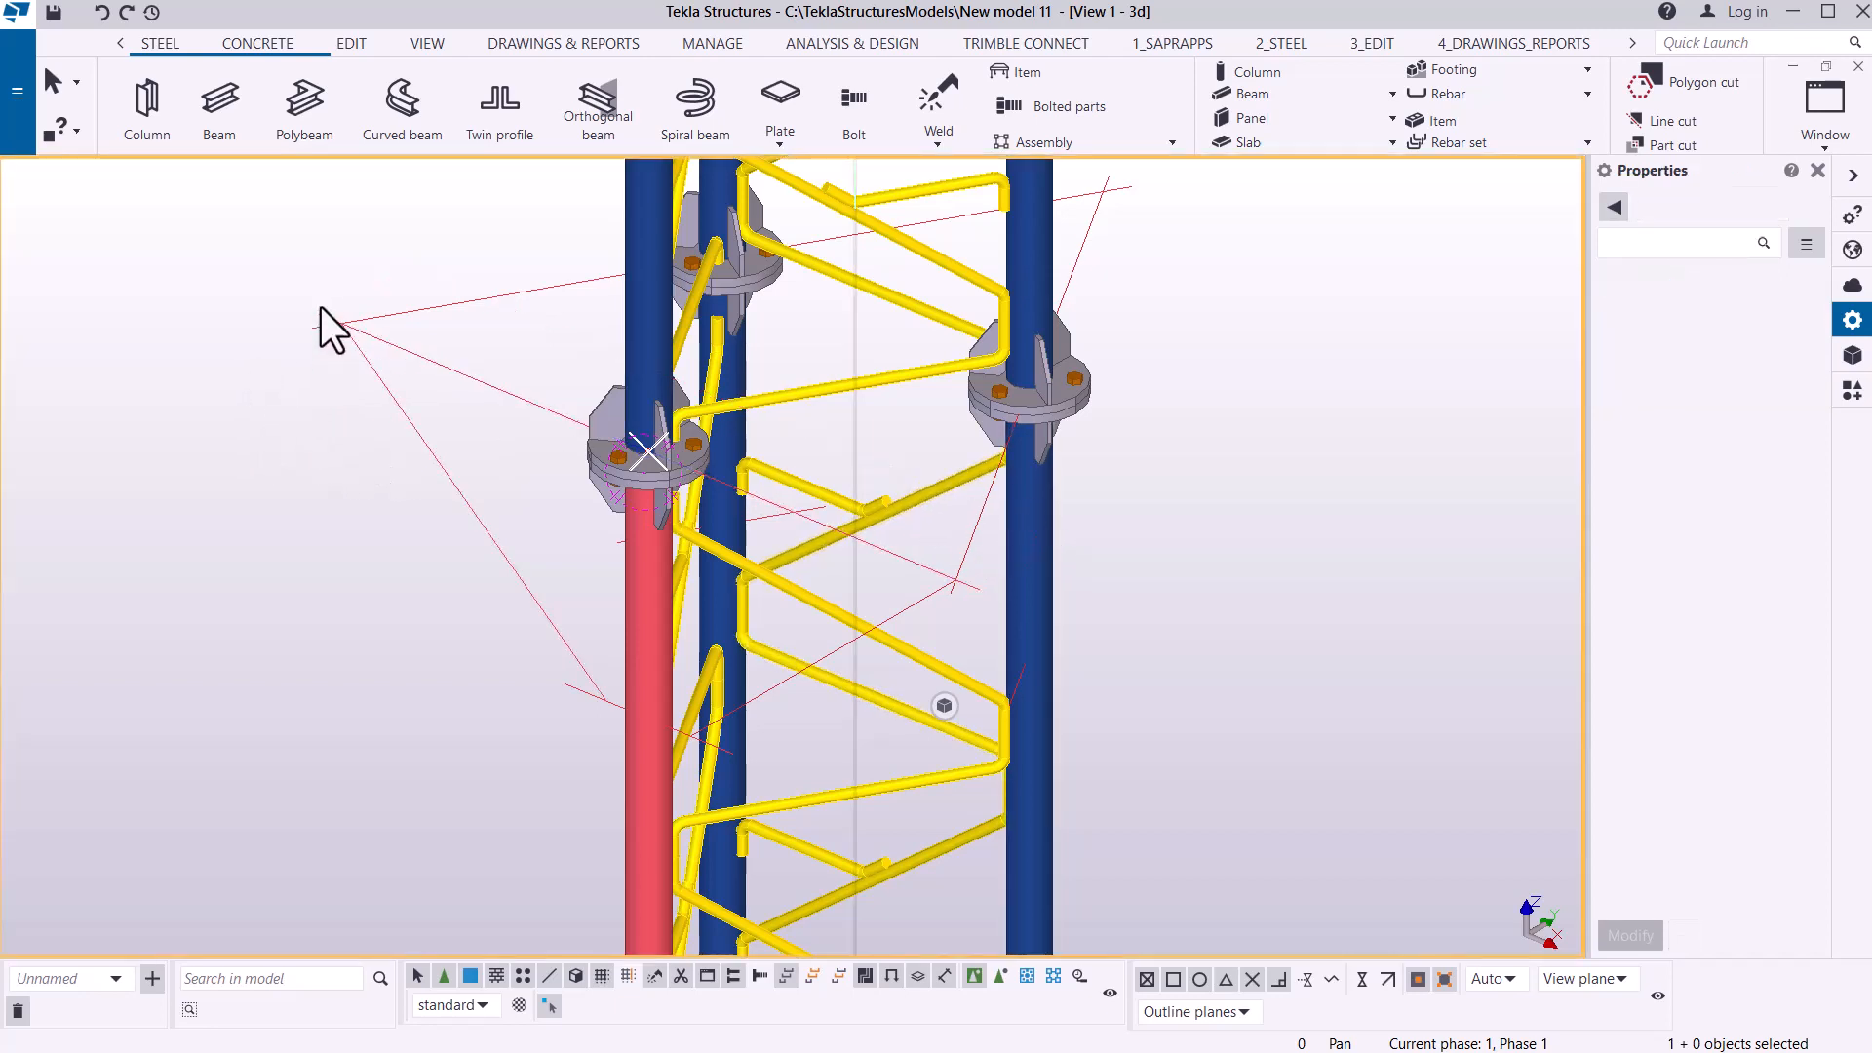
- Model a steel beam along the construction line at the red leg's flange joint, from one end point to the other
scroll(330, 314, up, 3)
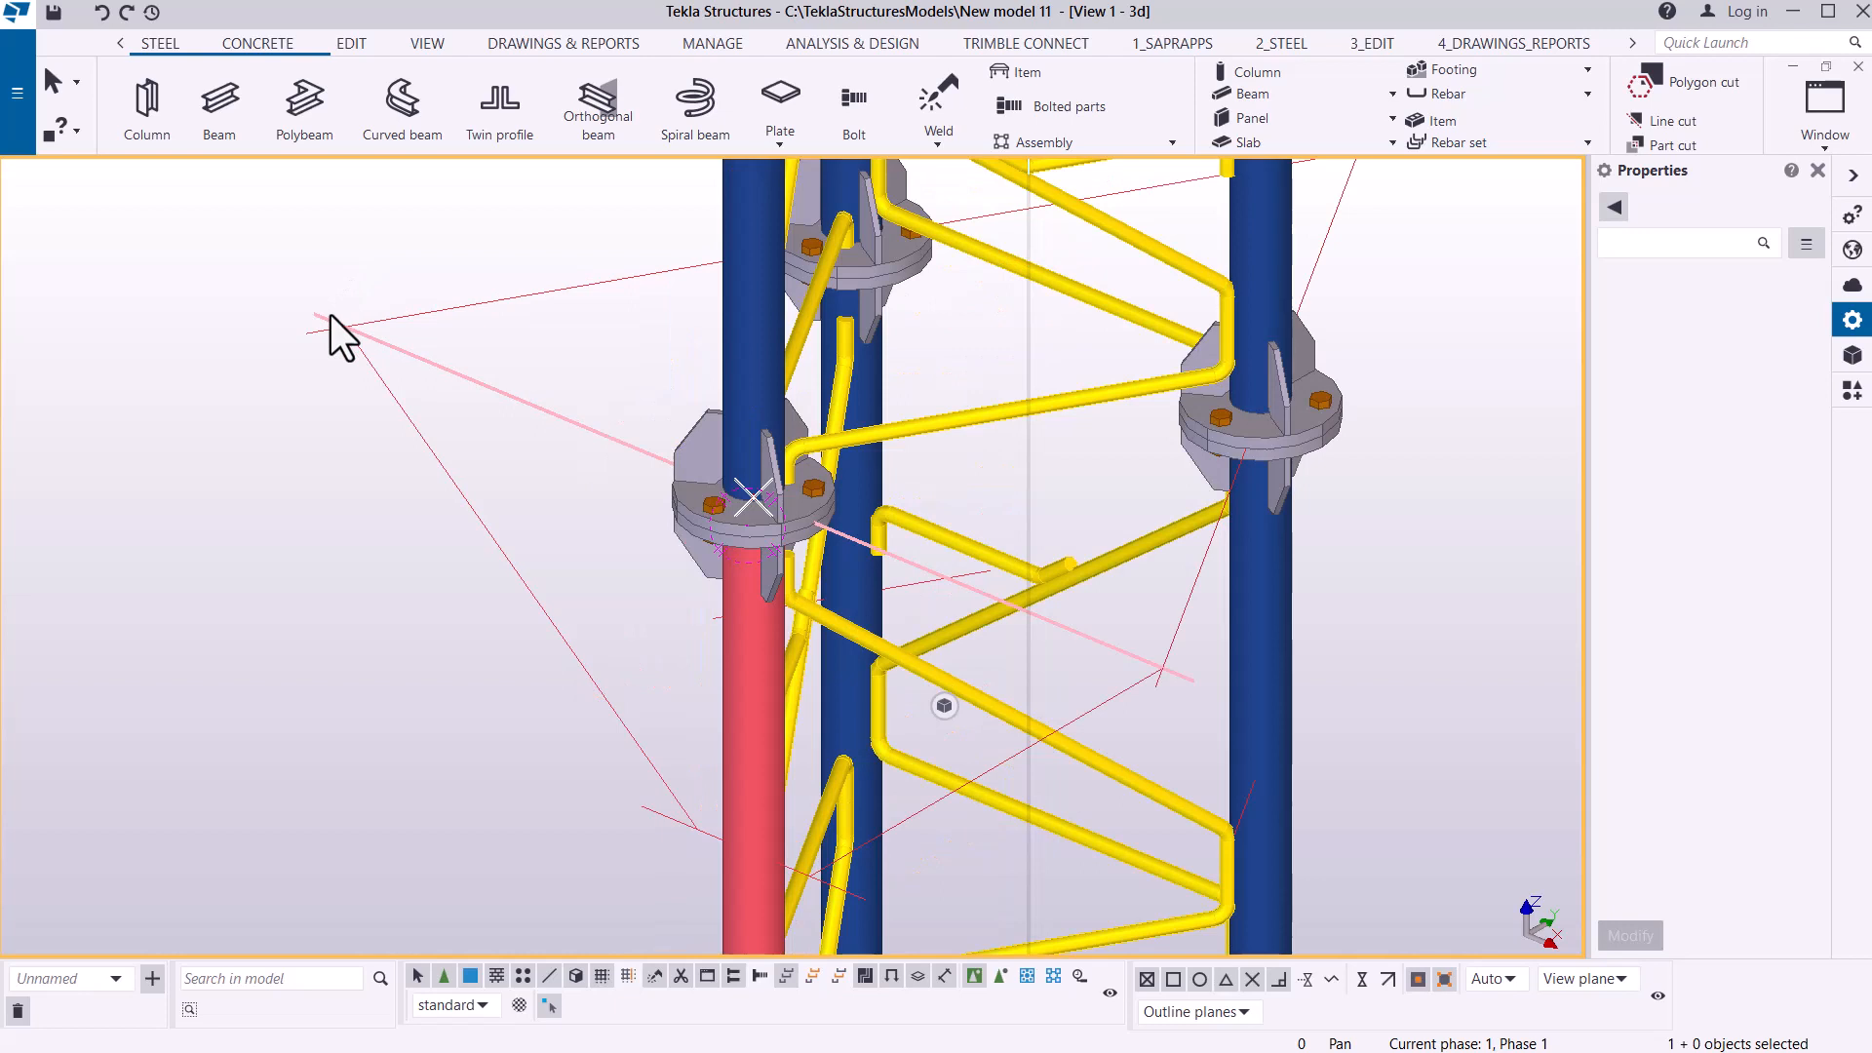
click(232, 121)
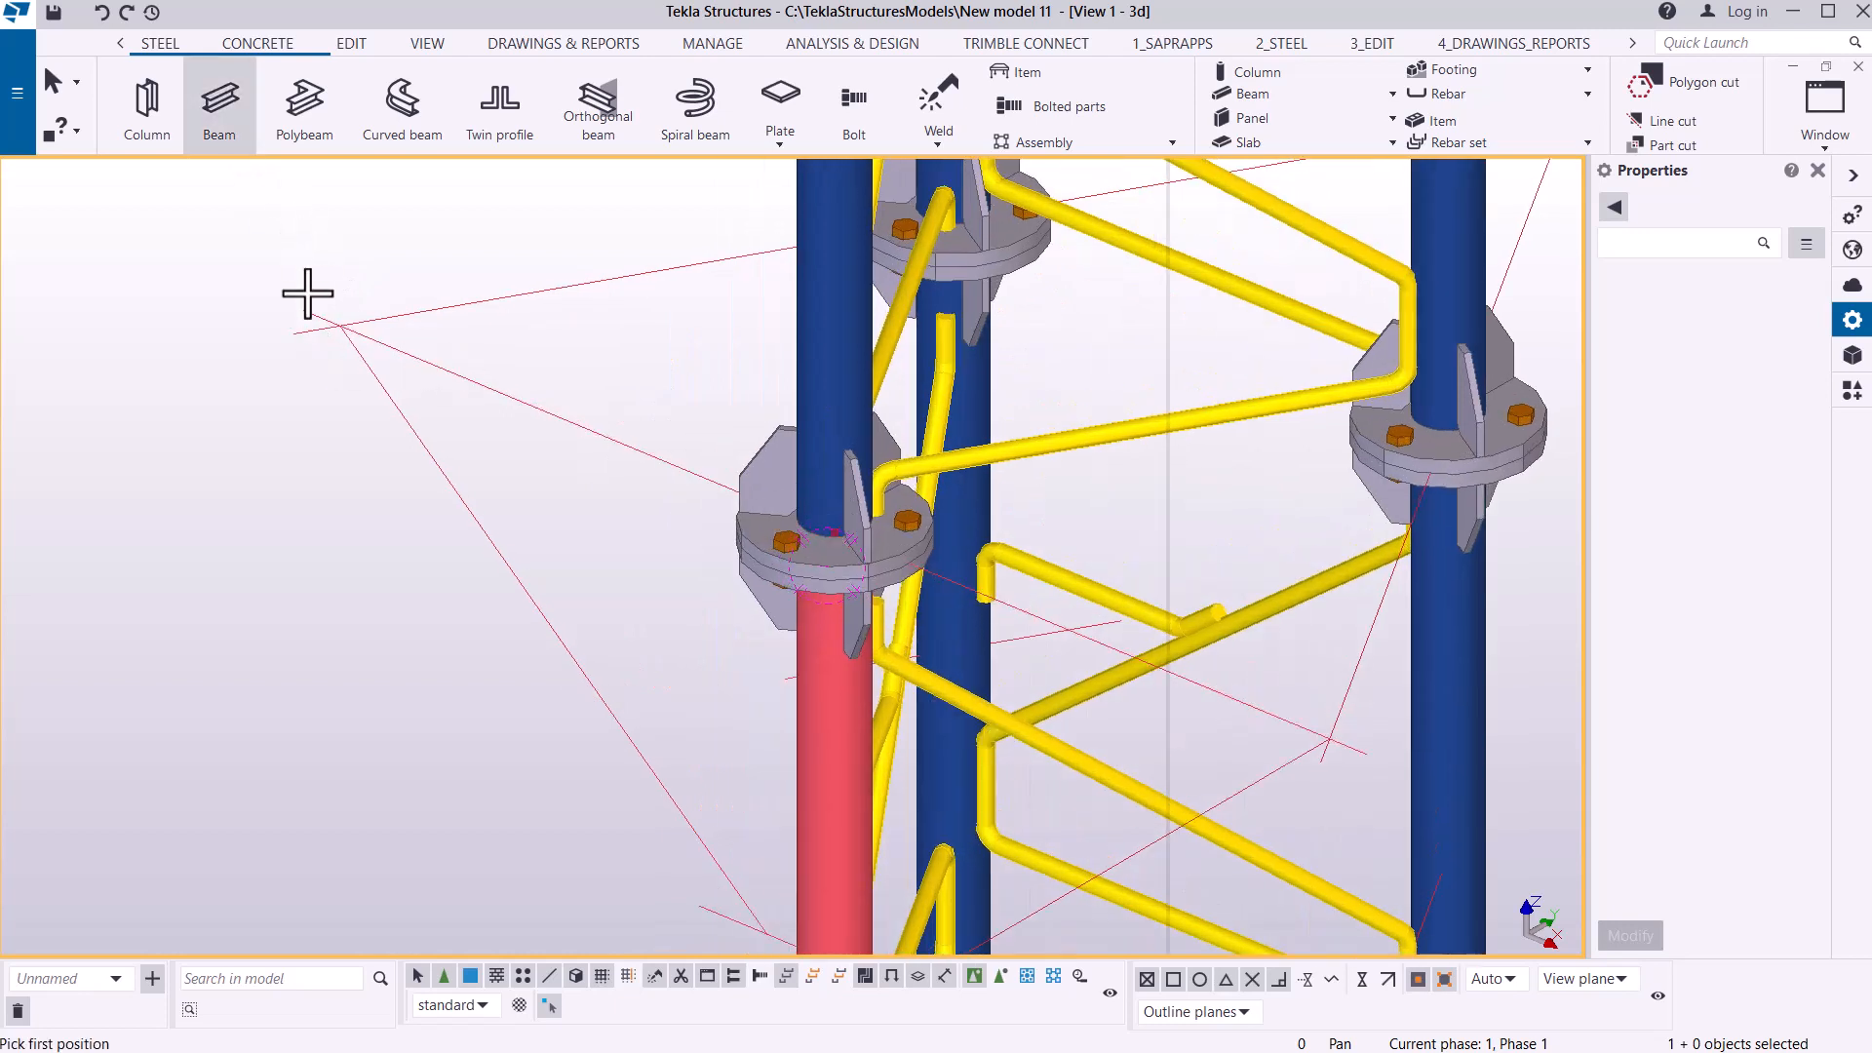
click(304, 309)
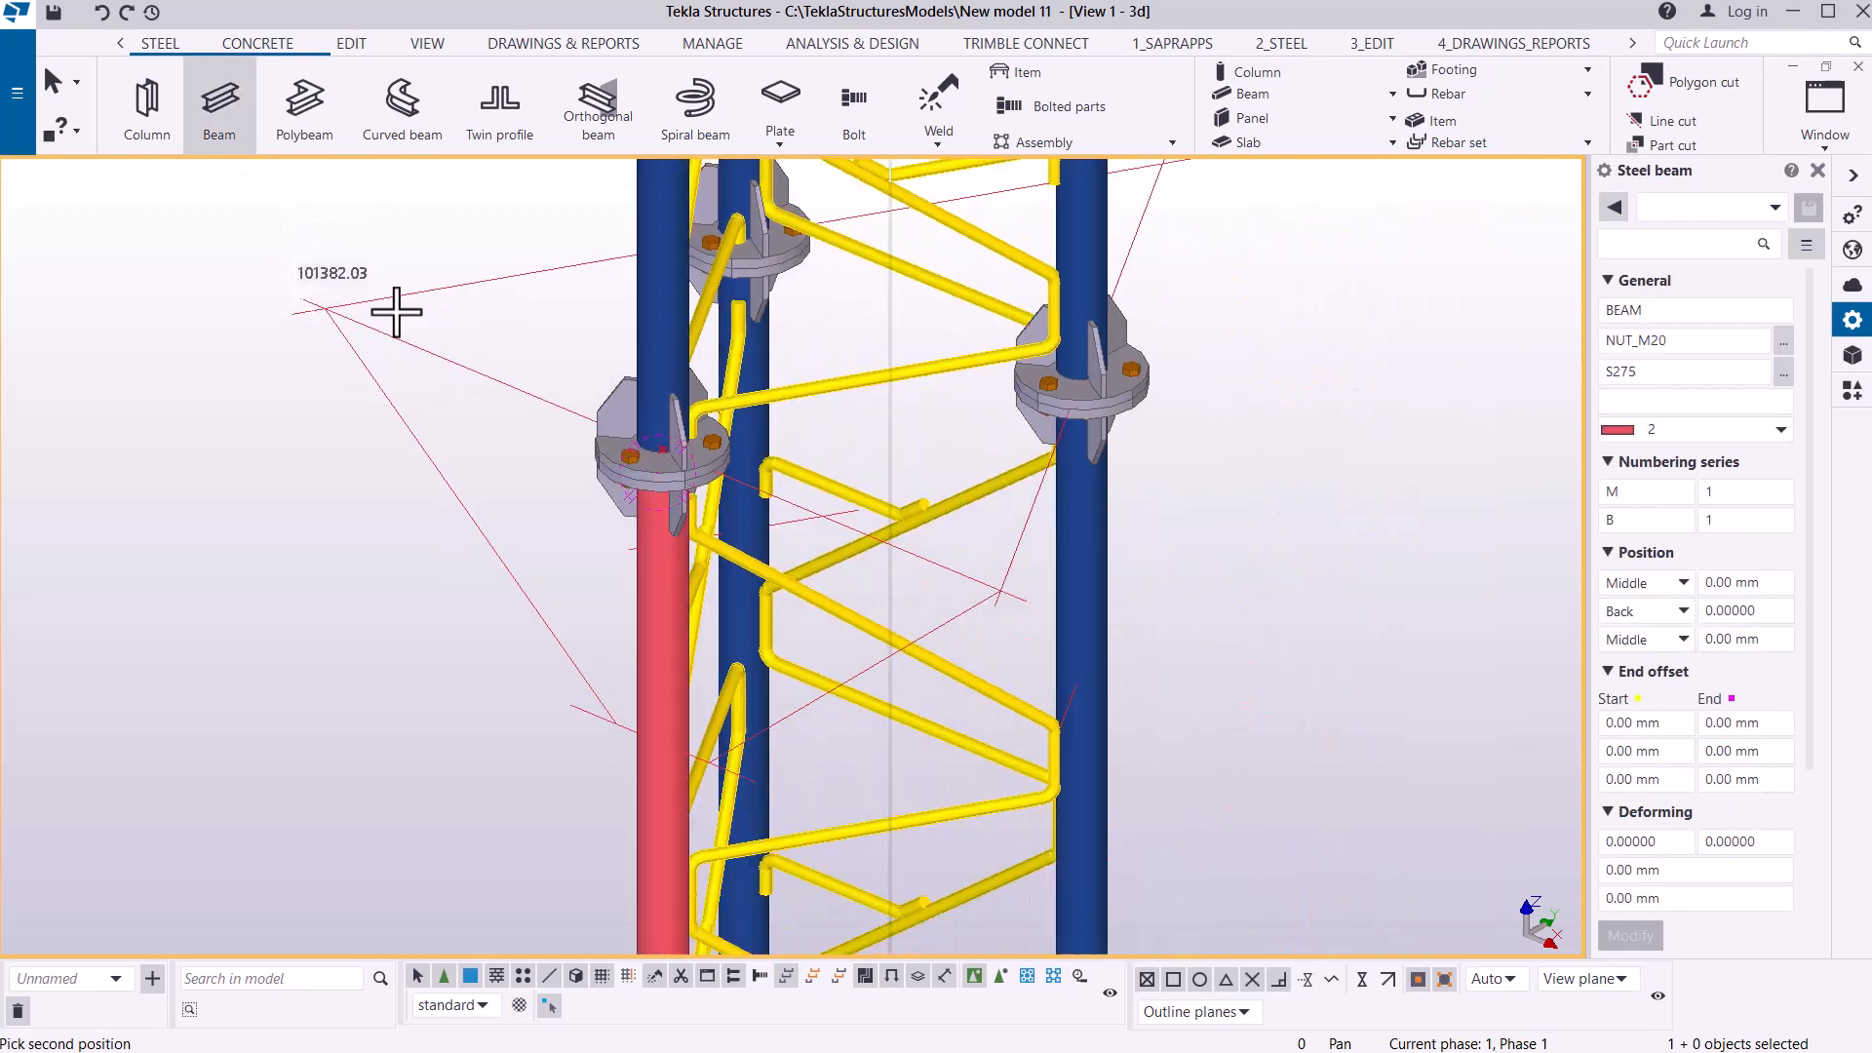
scroll(1031, 611, up, 2)
click(1040, 585)
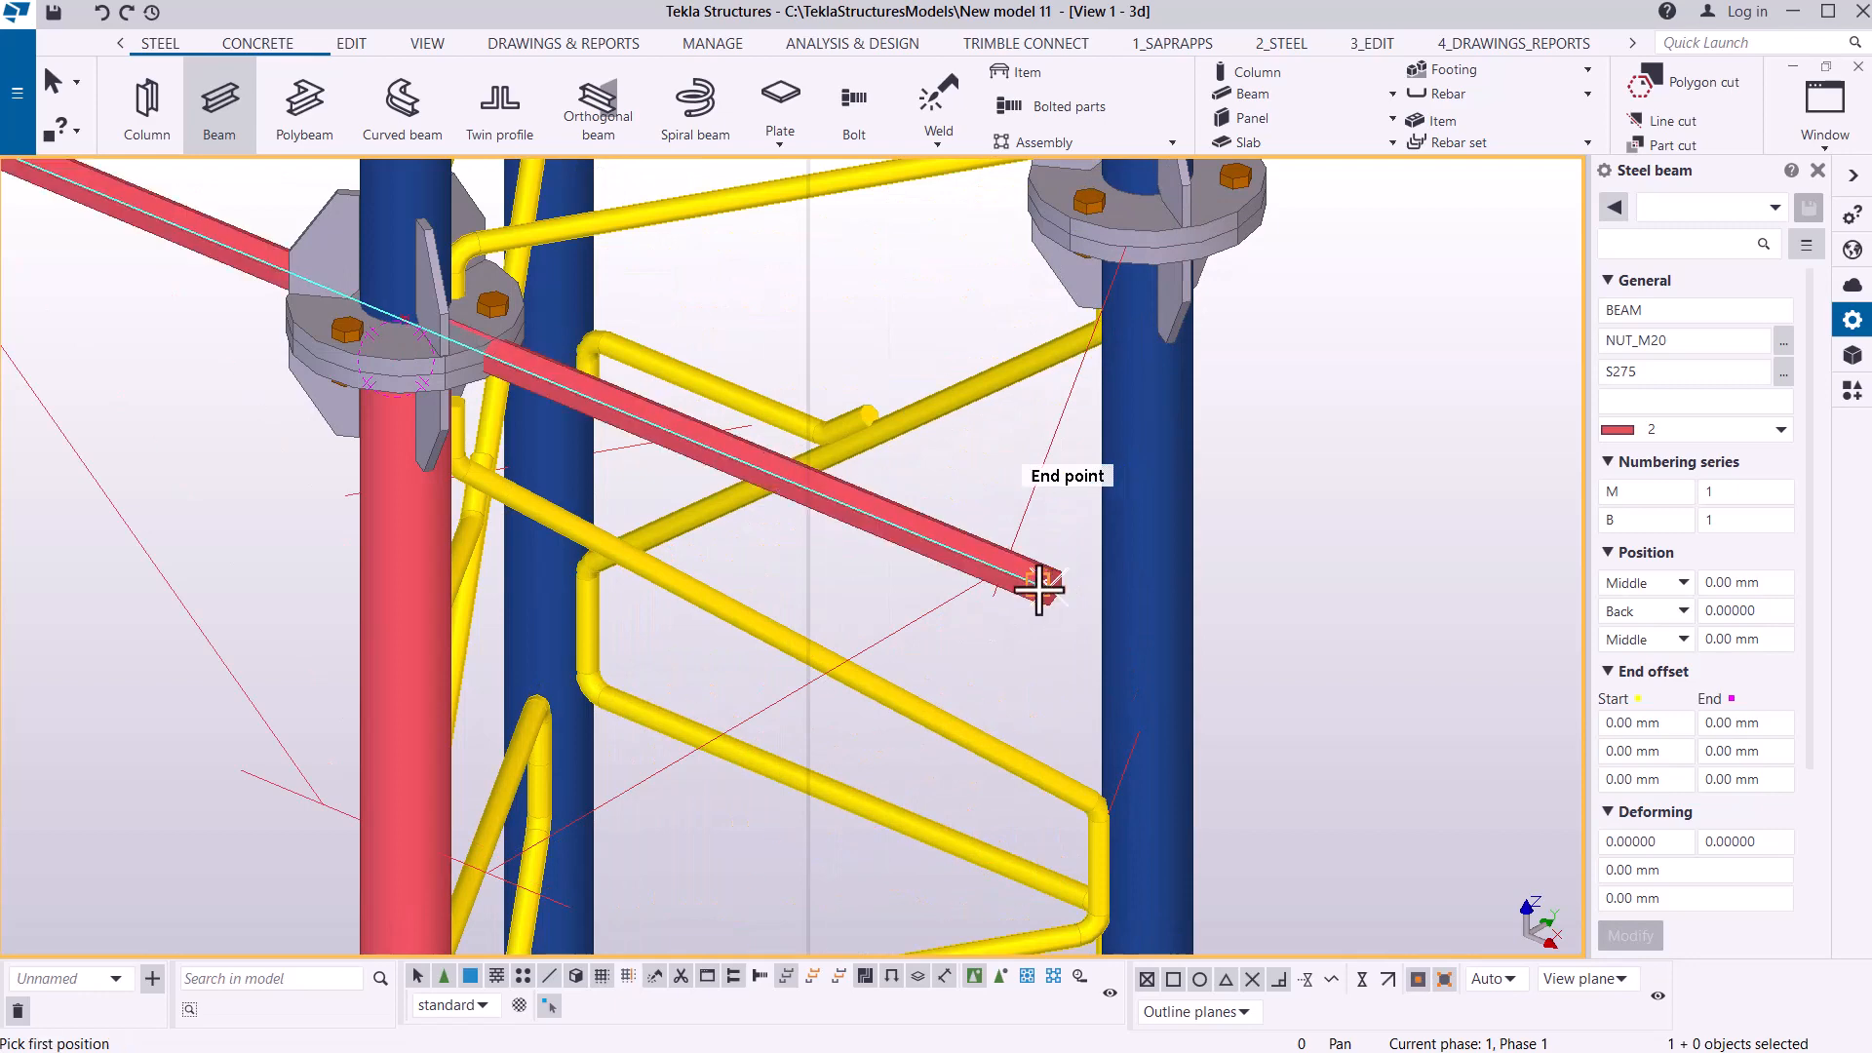
right_click(995, 493)
click(1005, 495)
scroll(1036, 615, down, 3)
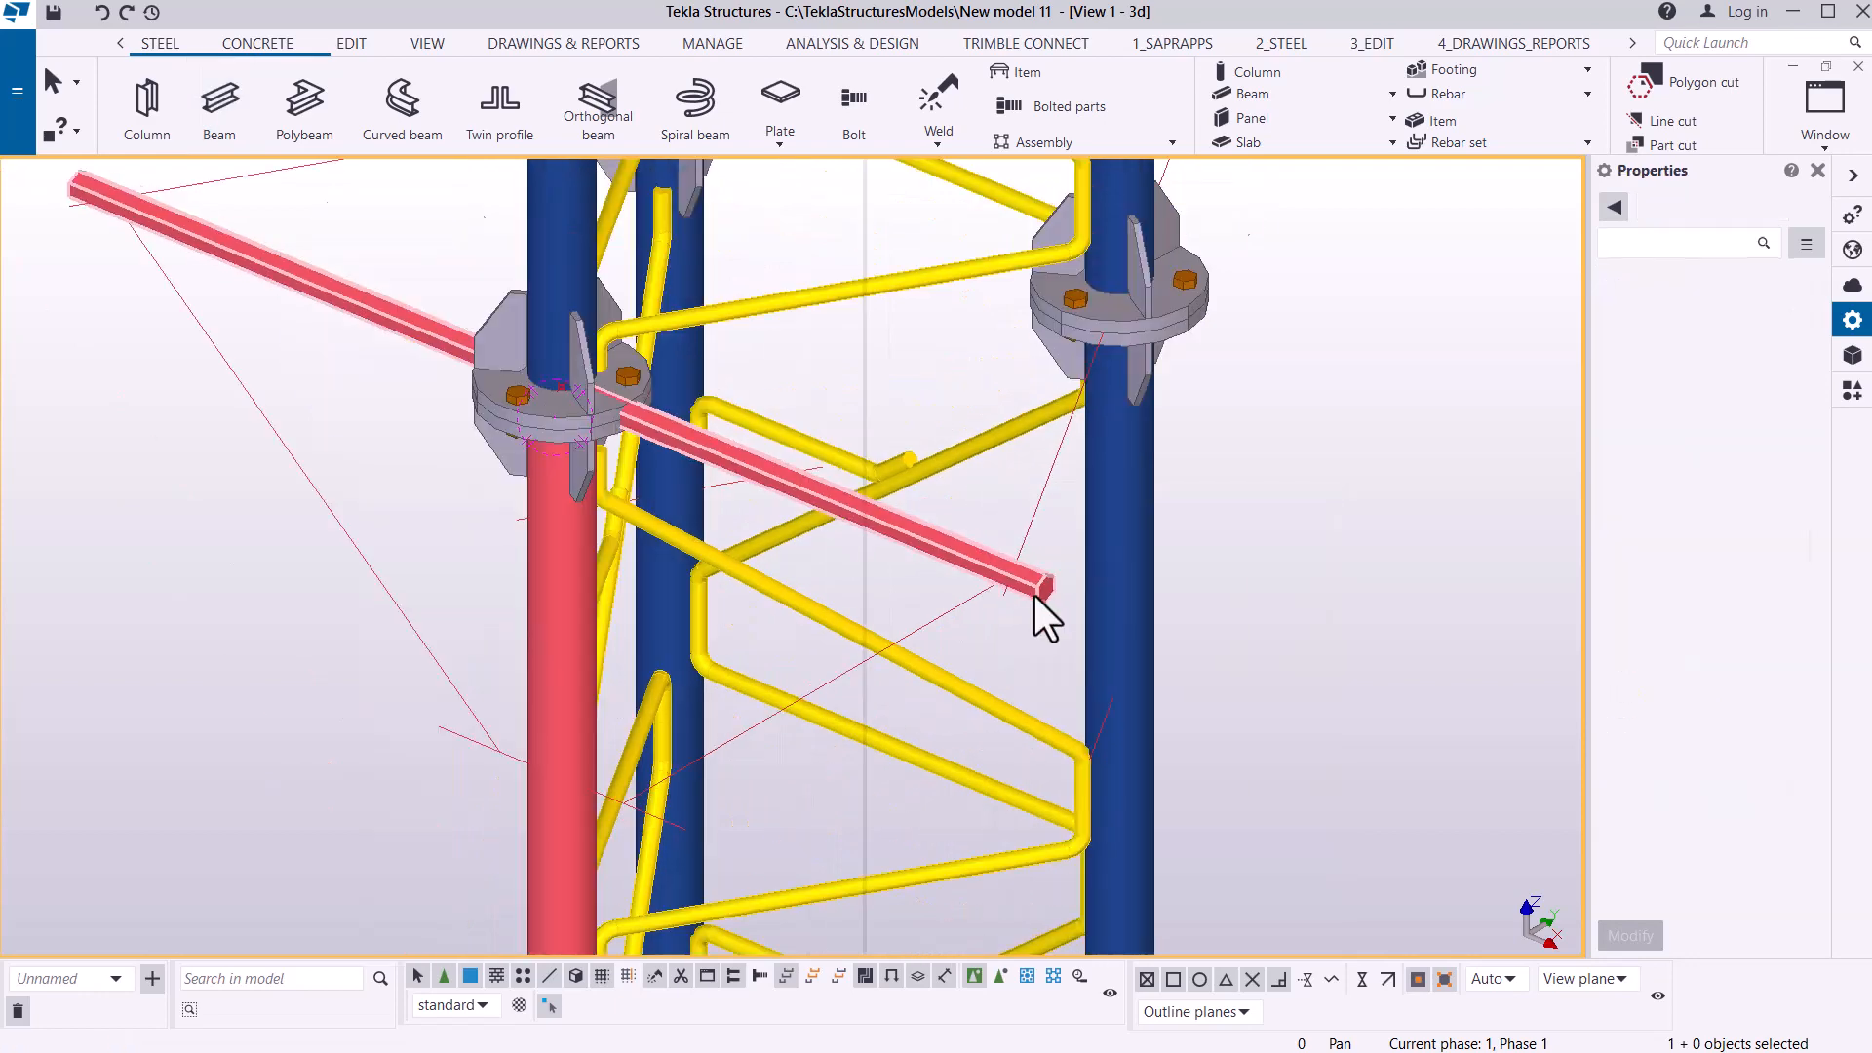
- Change the new beam's profile to the C profile PFC-100*50*10 from the PFC's group and apply the modification
scroll(1042, 600, up, 2)
scroll(419, 330, up, 6)
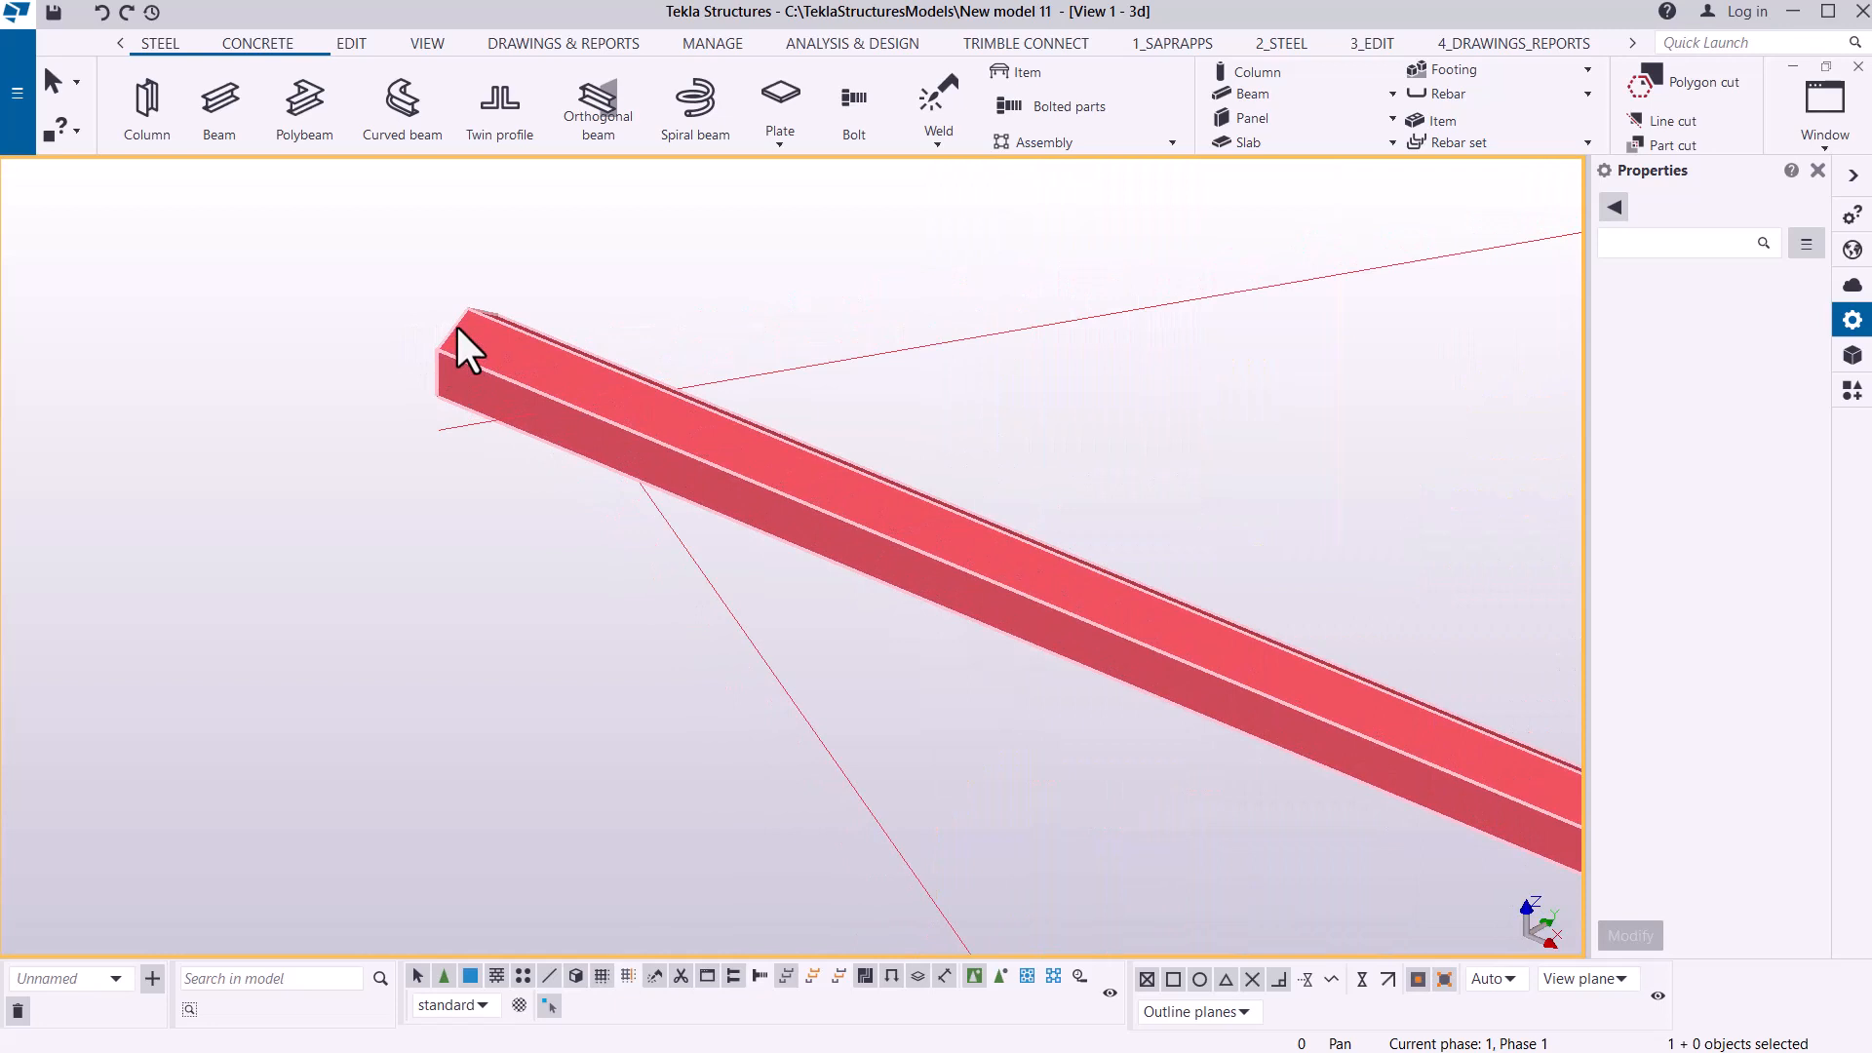
mouse_move(483, 351)
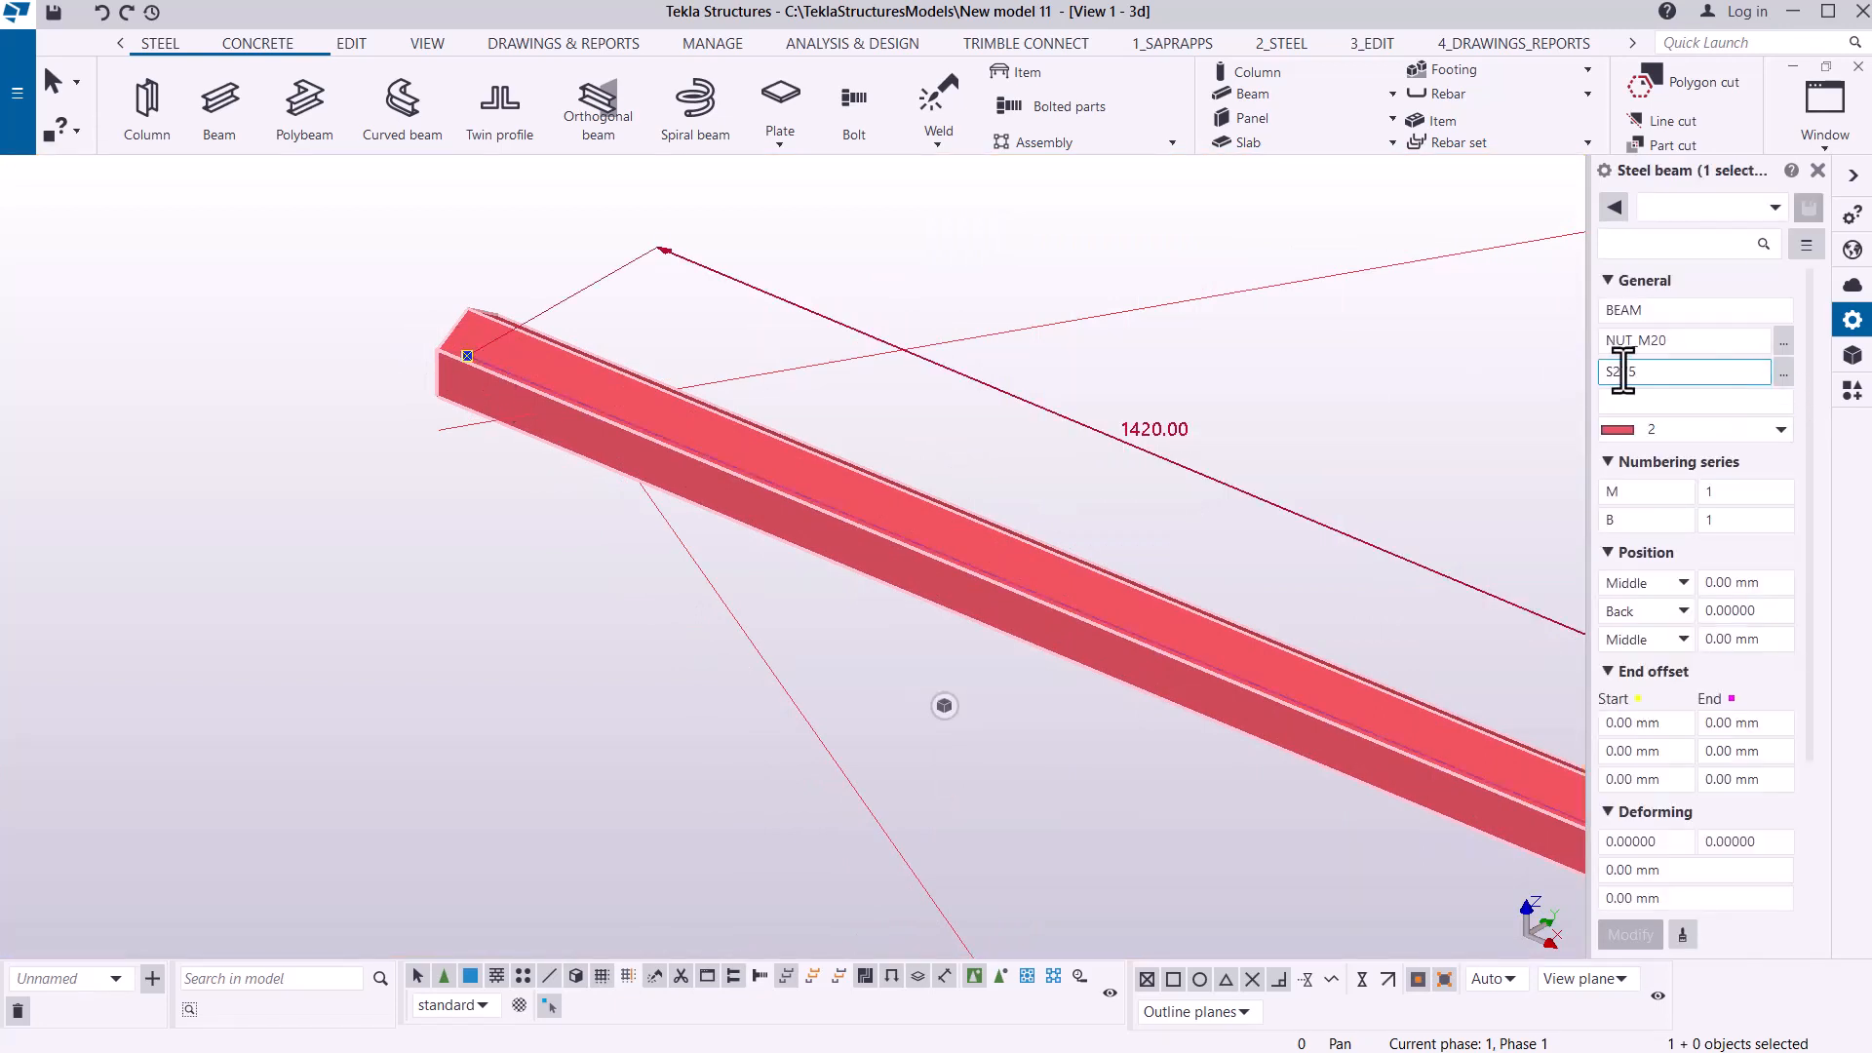
drag(1493, 354, 1401, 351)
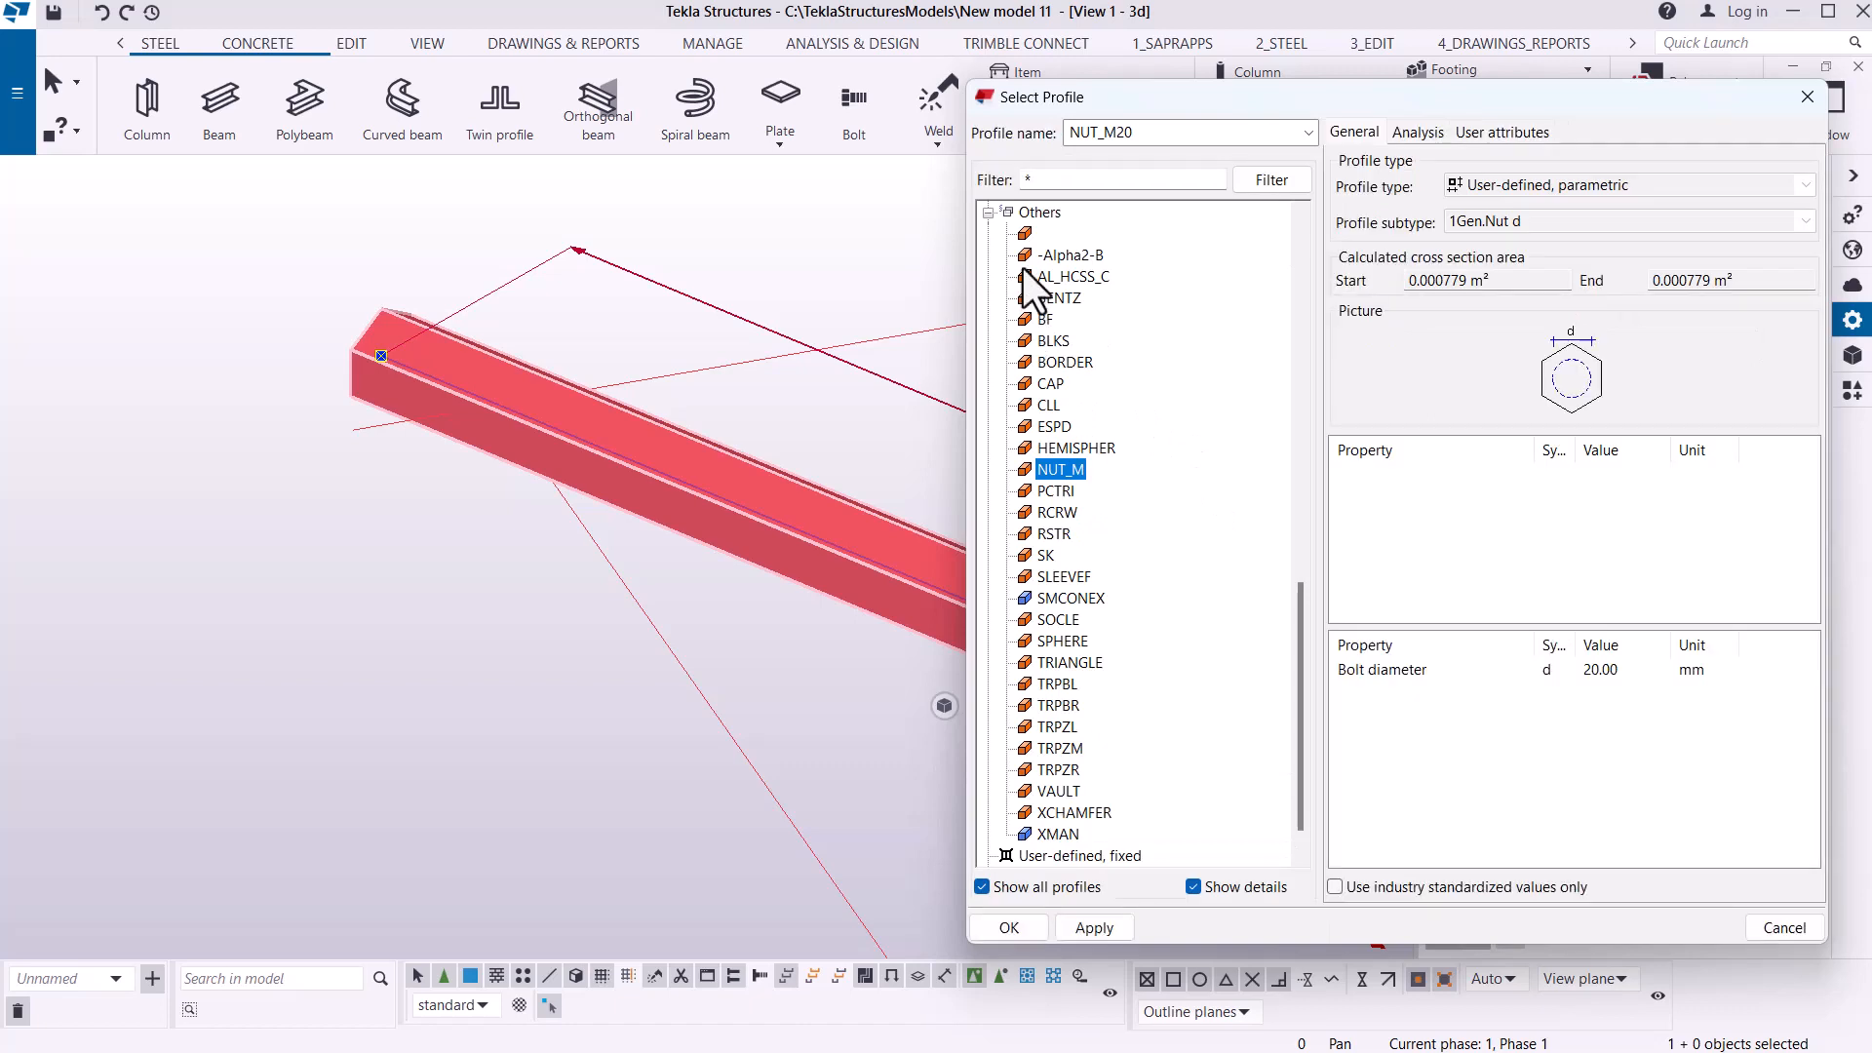
click(992, 218)
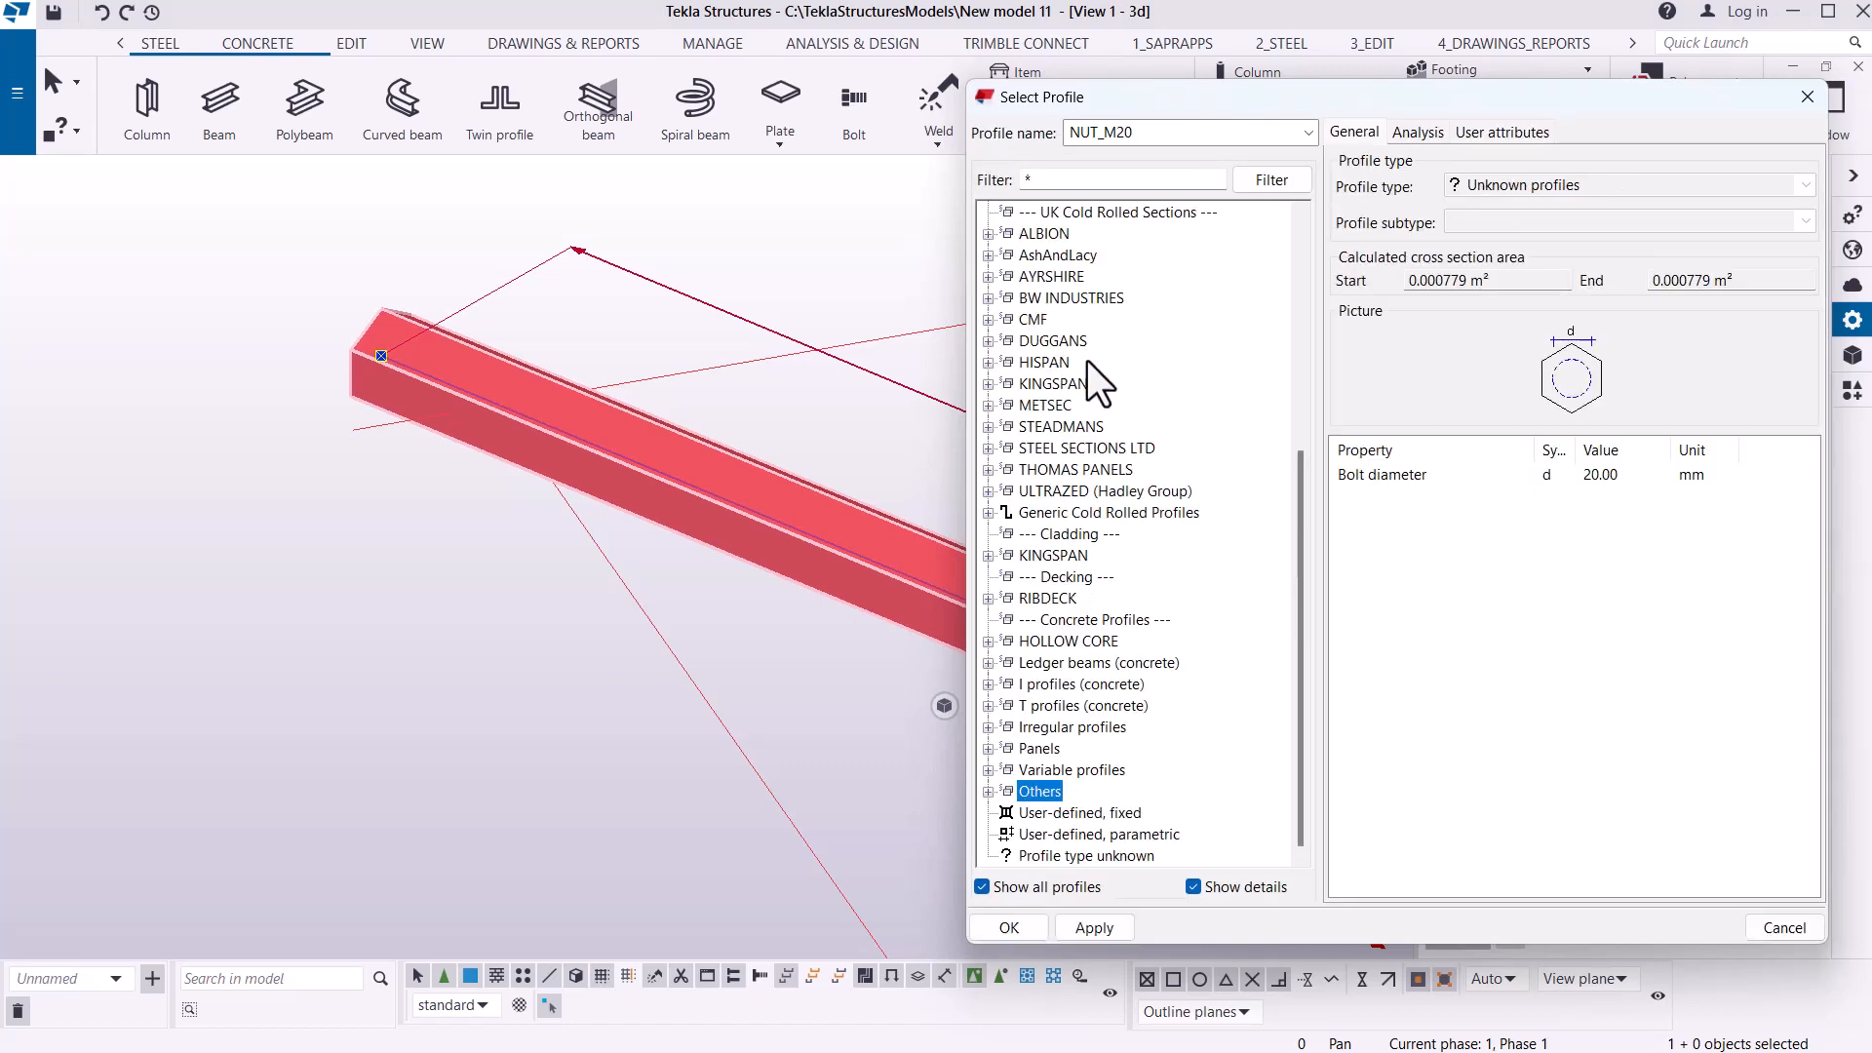
scroll(1087, 382, up, 6)
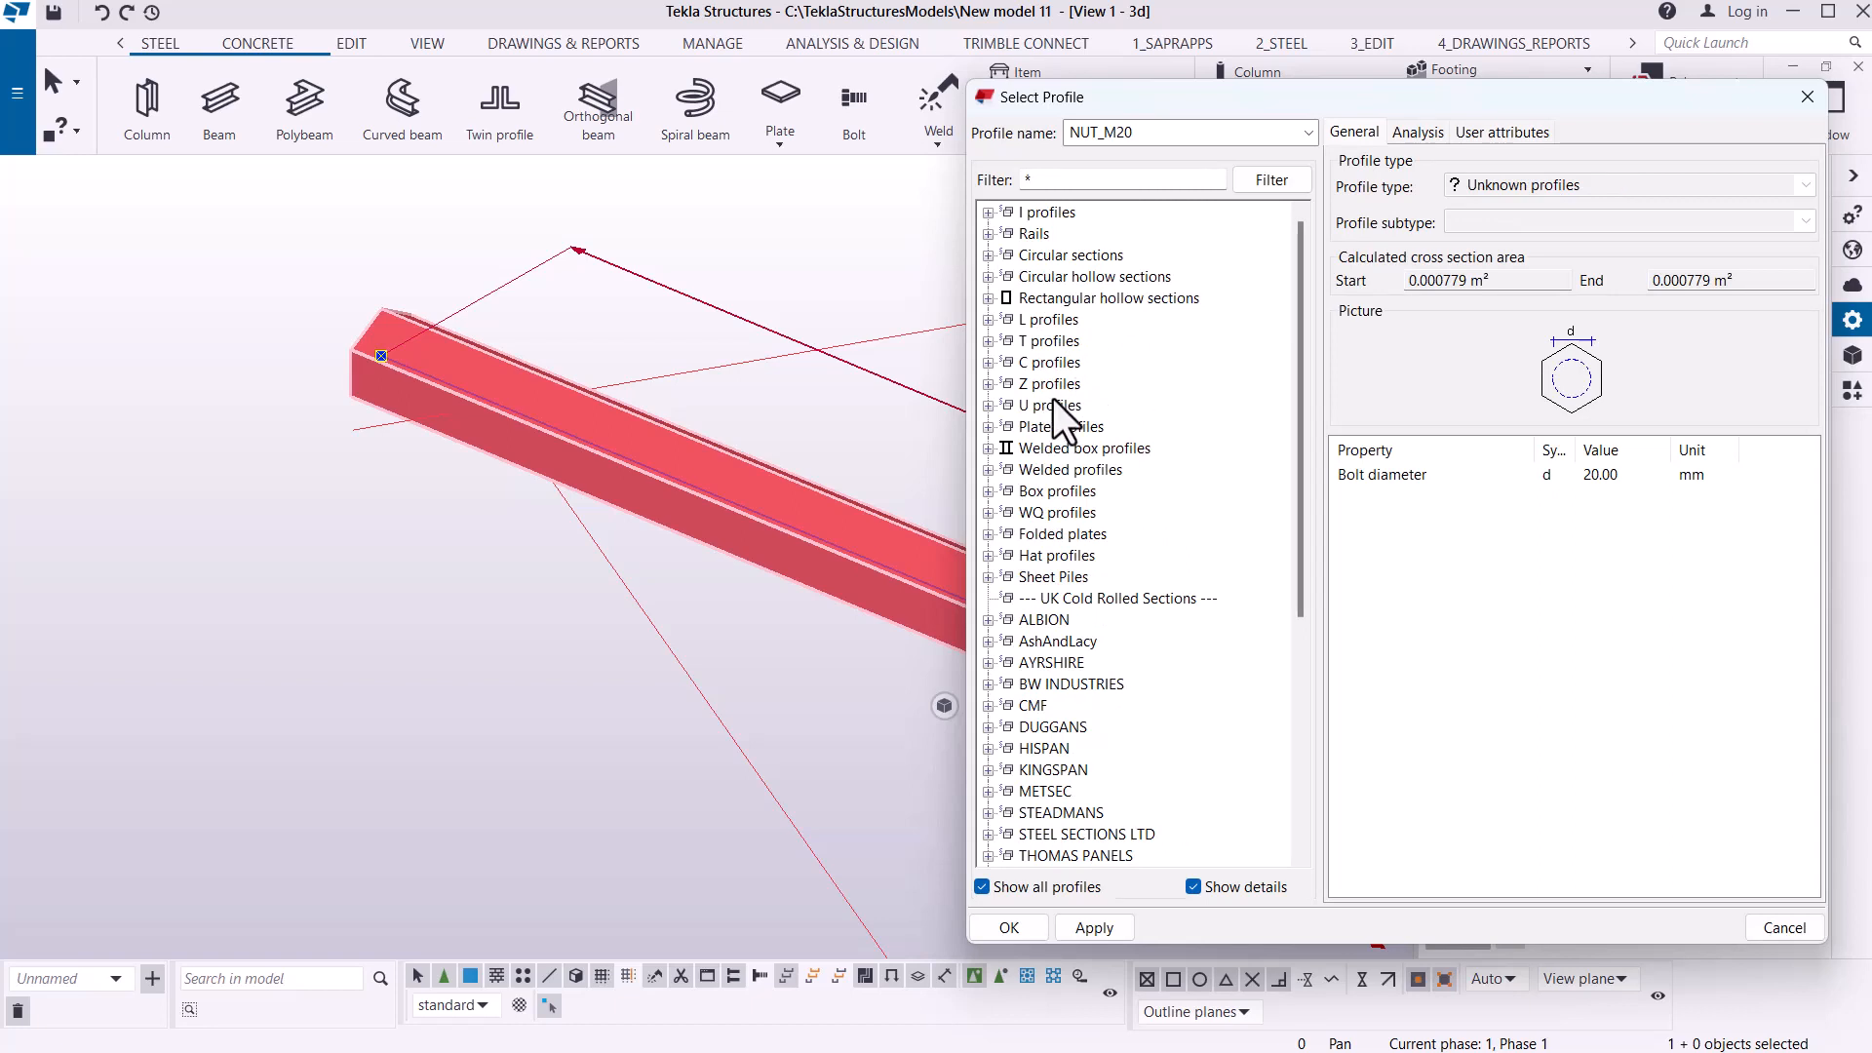
click(989, 362)
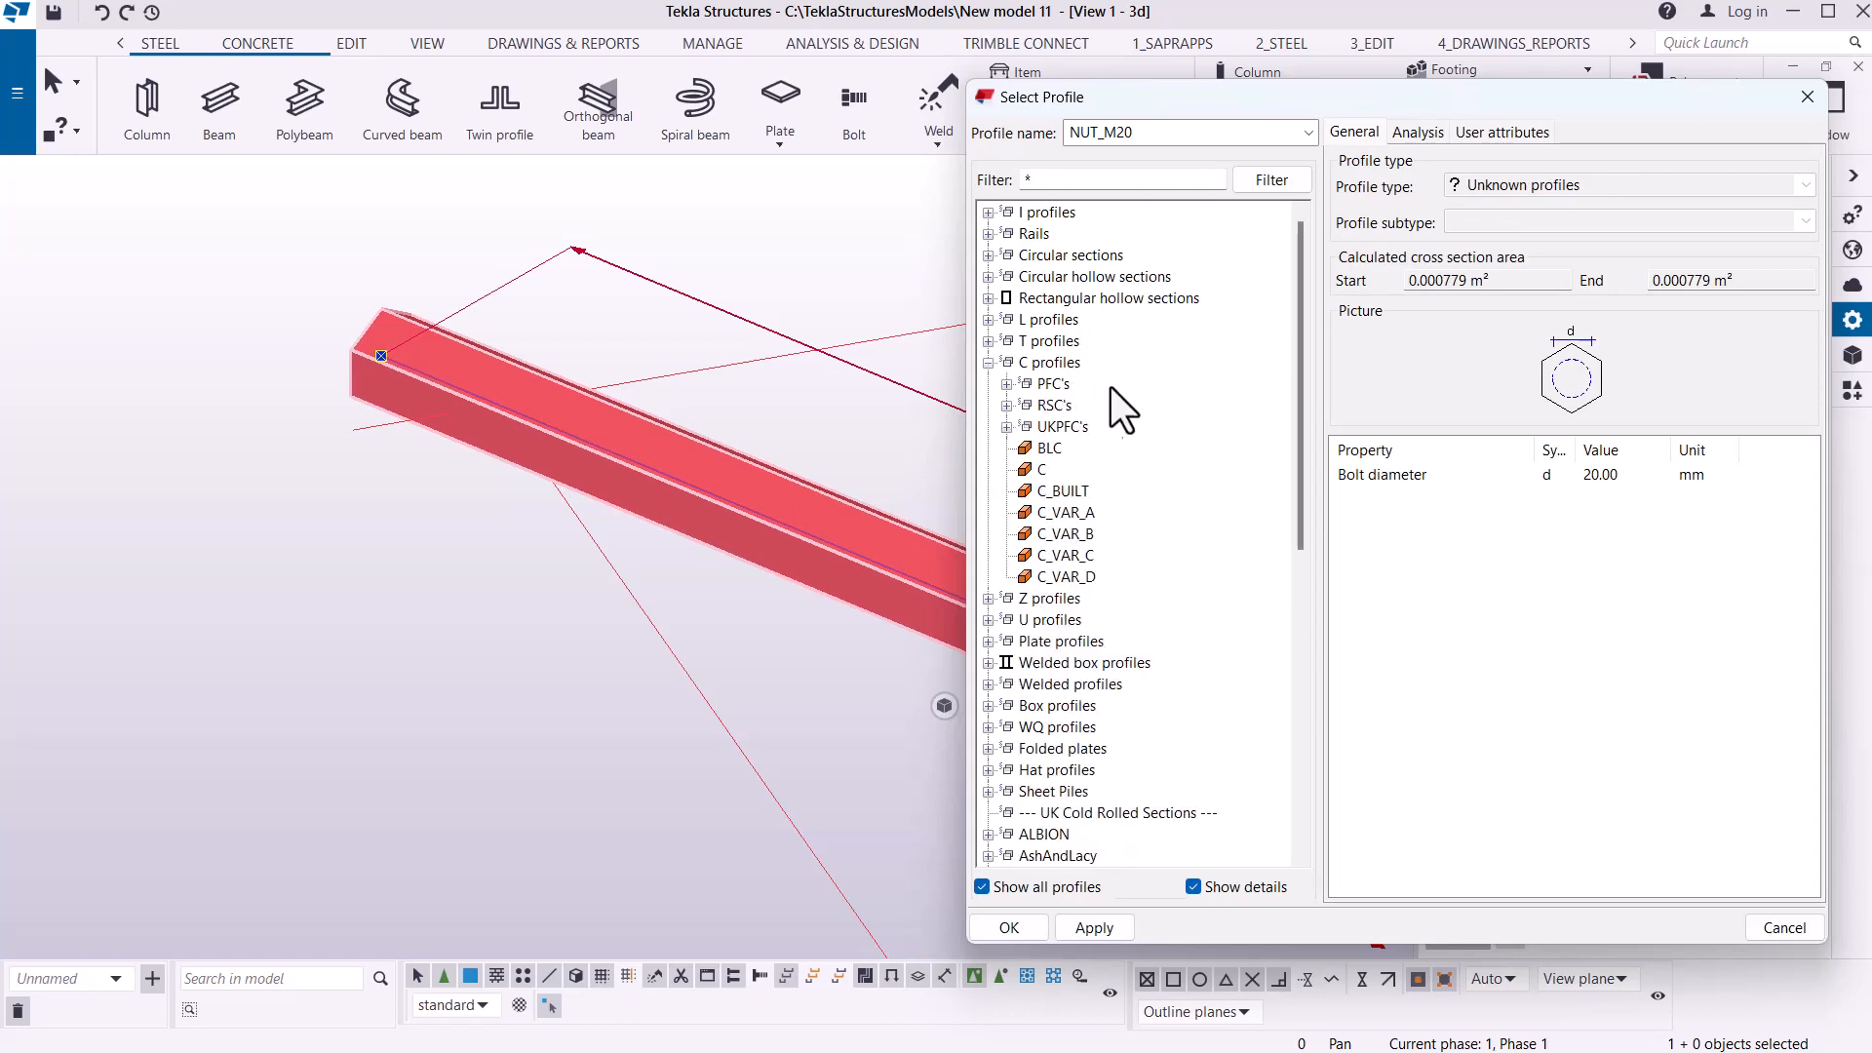
click(1008, 384)
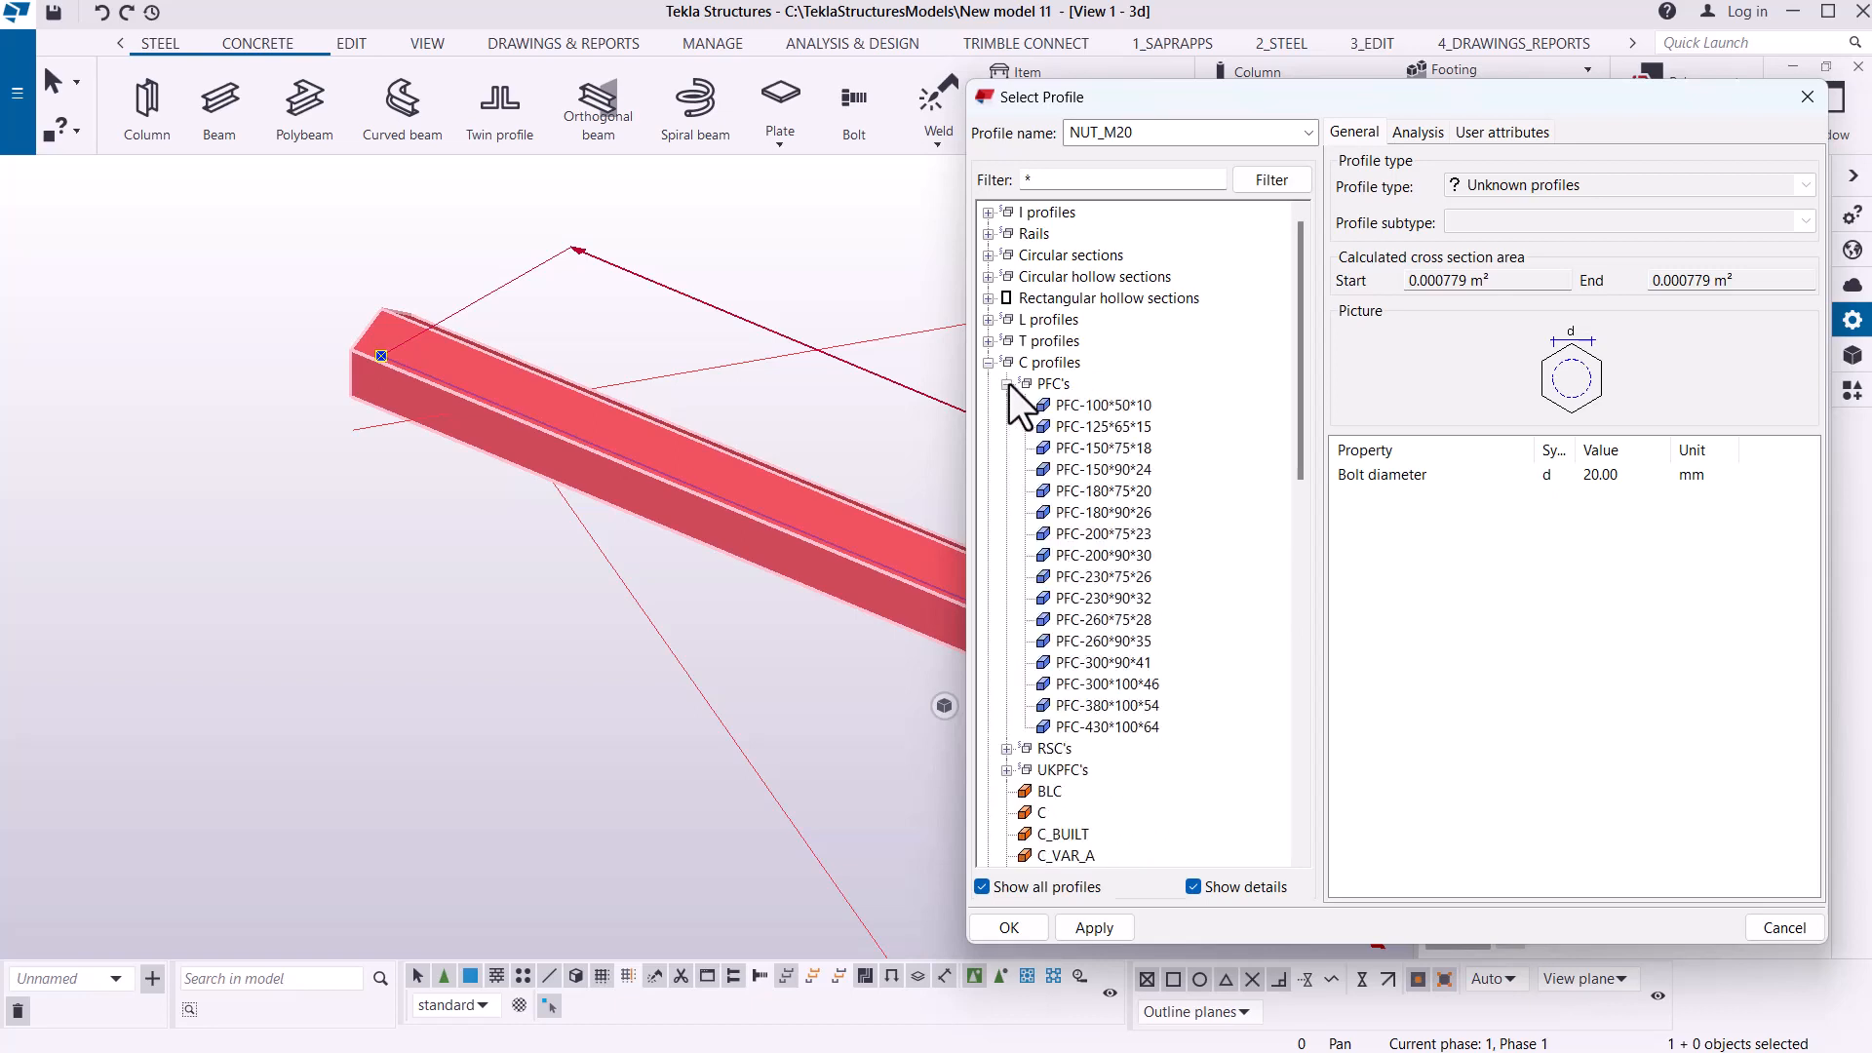
click(1114, 403)
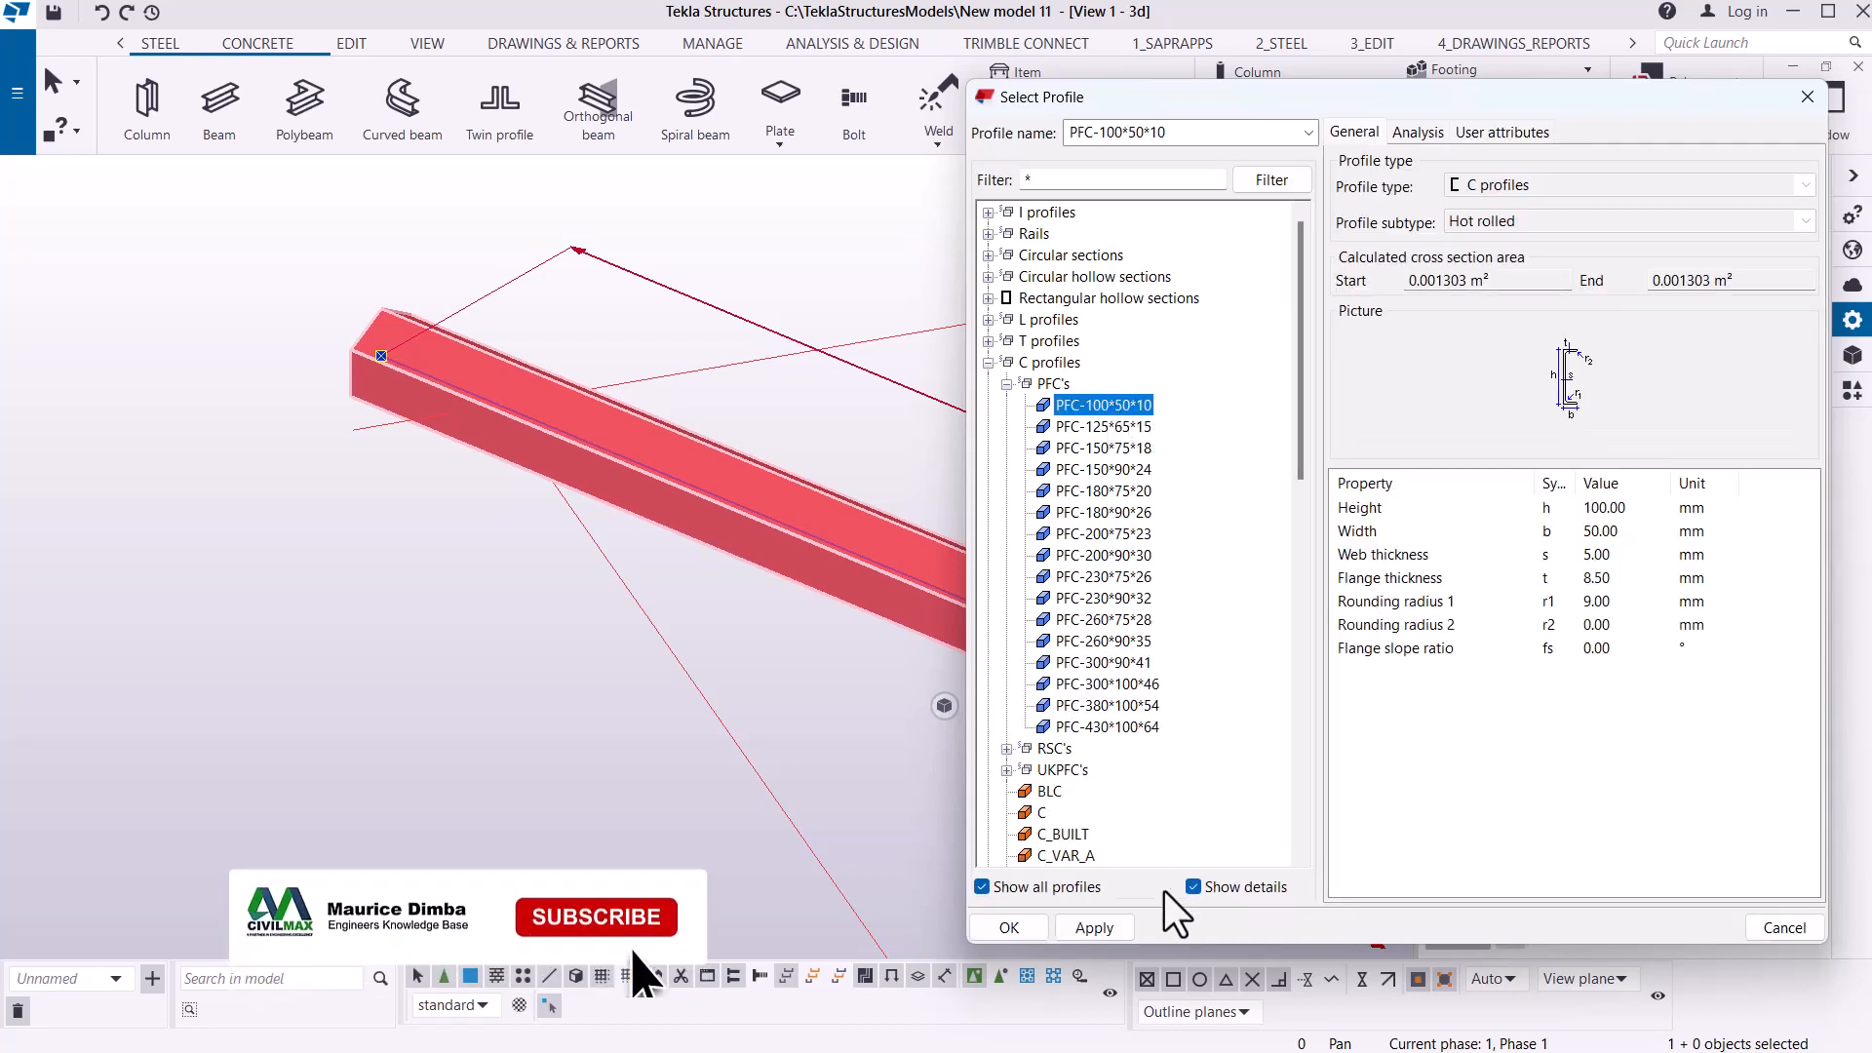
click(1086, 927)
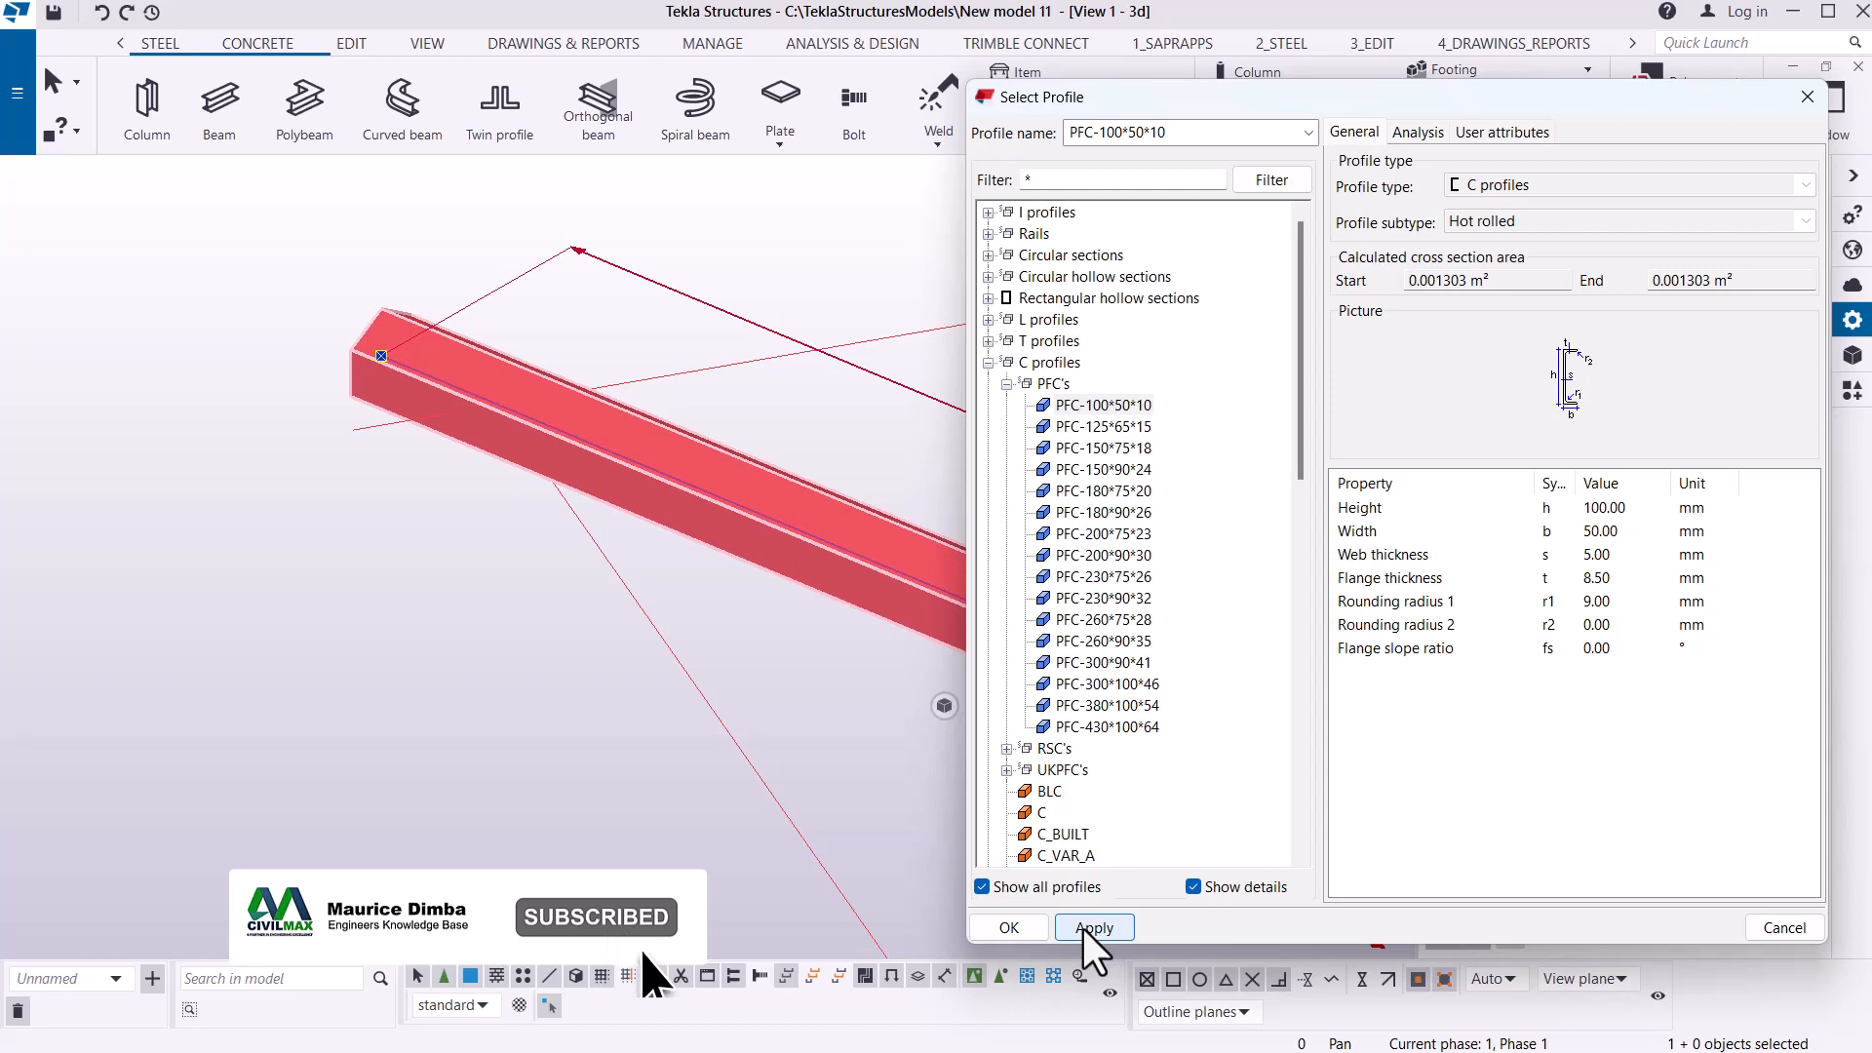
click(1010, 929)
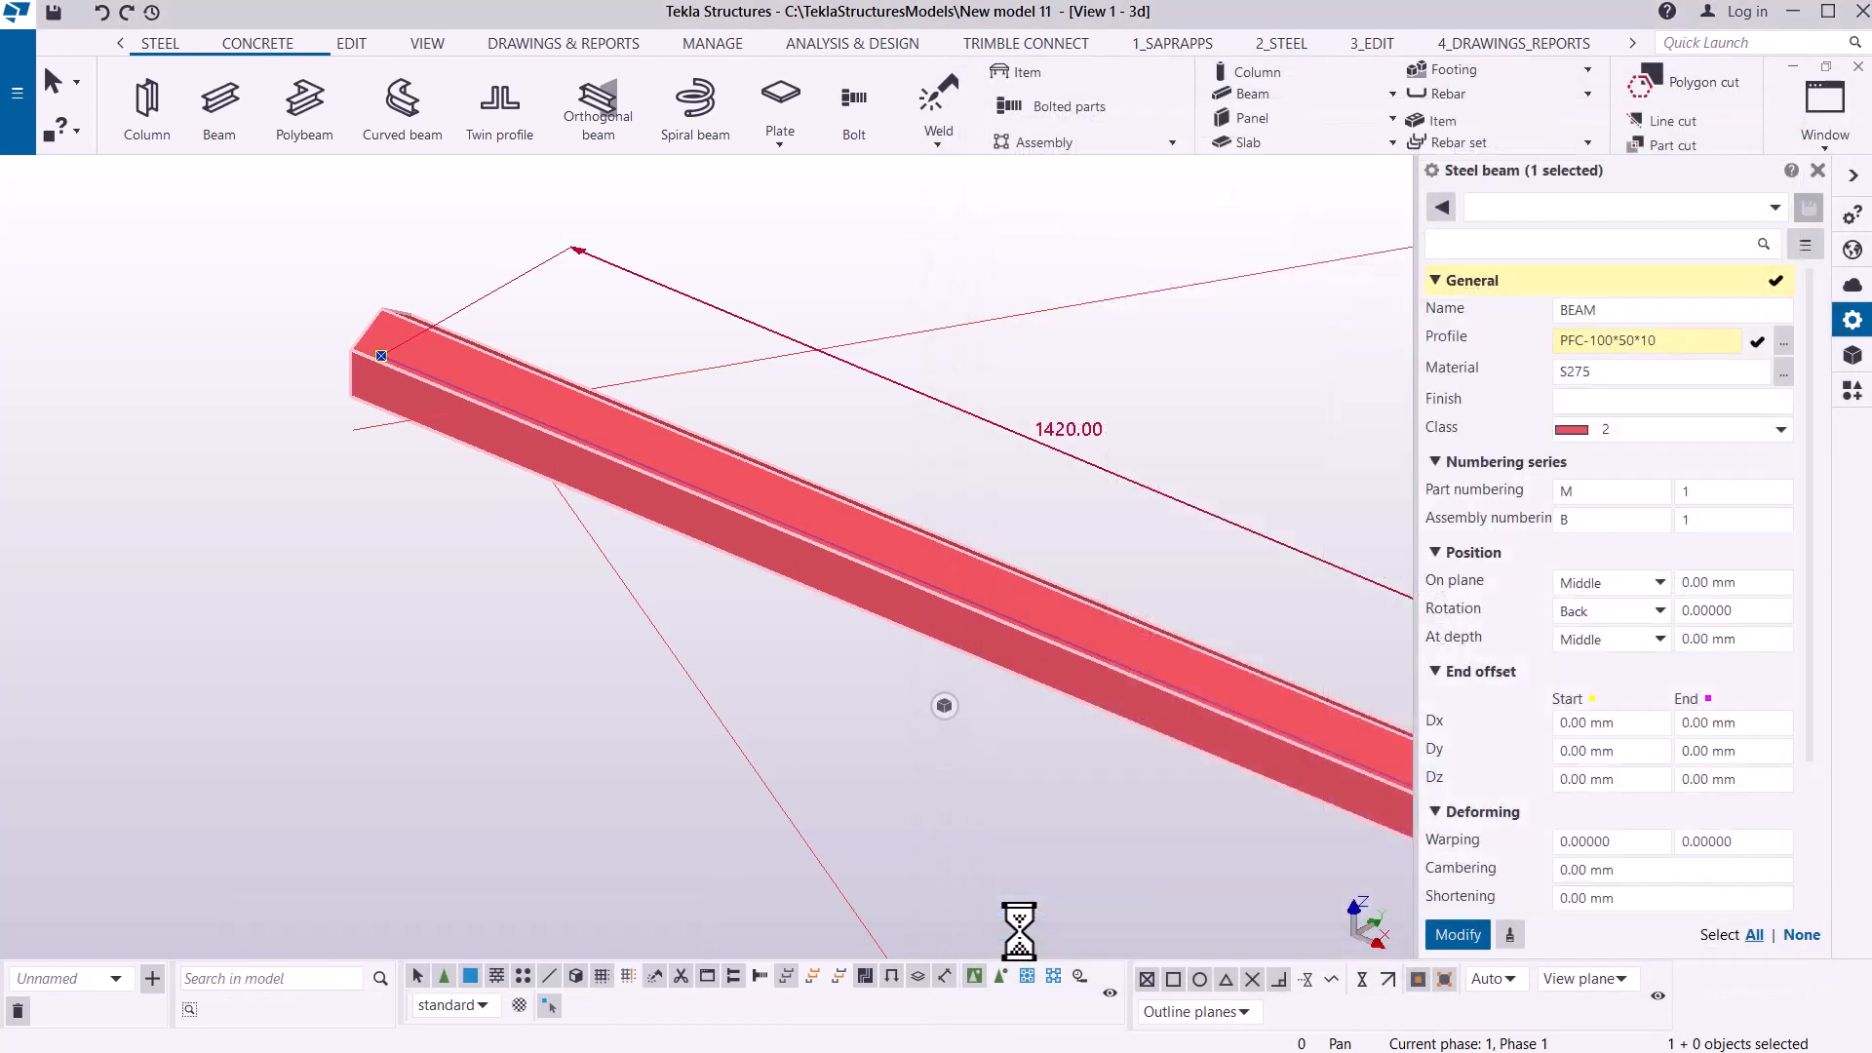
click(1458, 935)
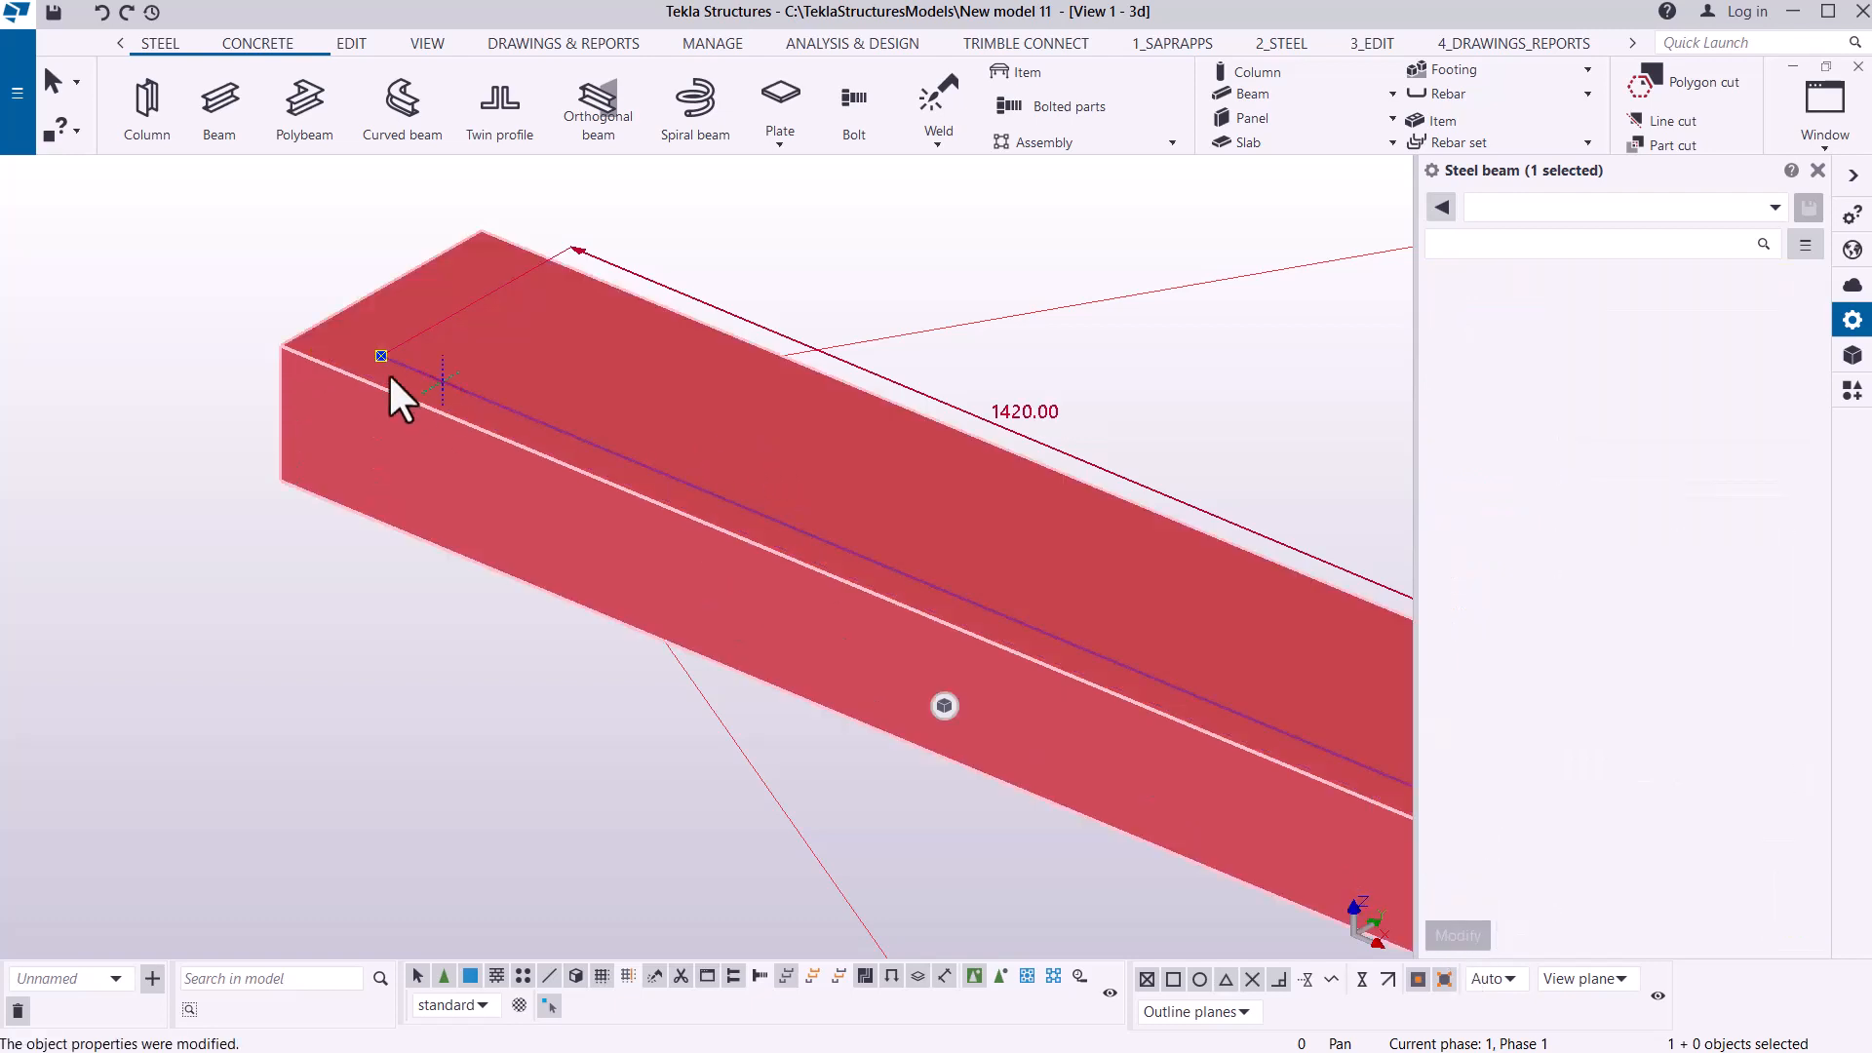
- Try the Below and Front rotation options on the selected channel beam at the red leg's flange joint, applying each one
scroll(390, 370, down, 5)
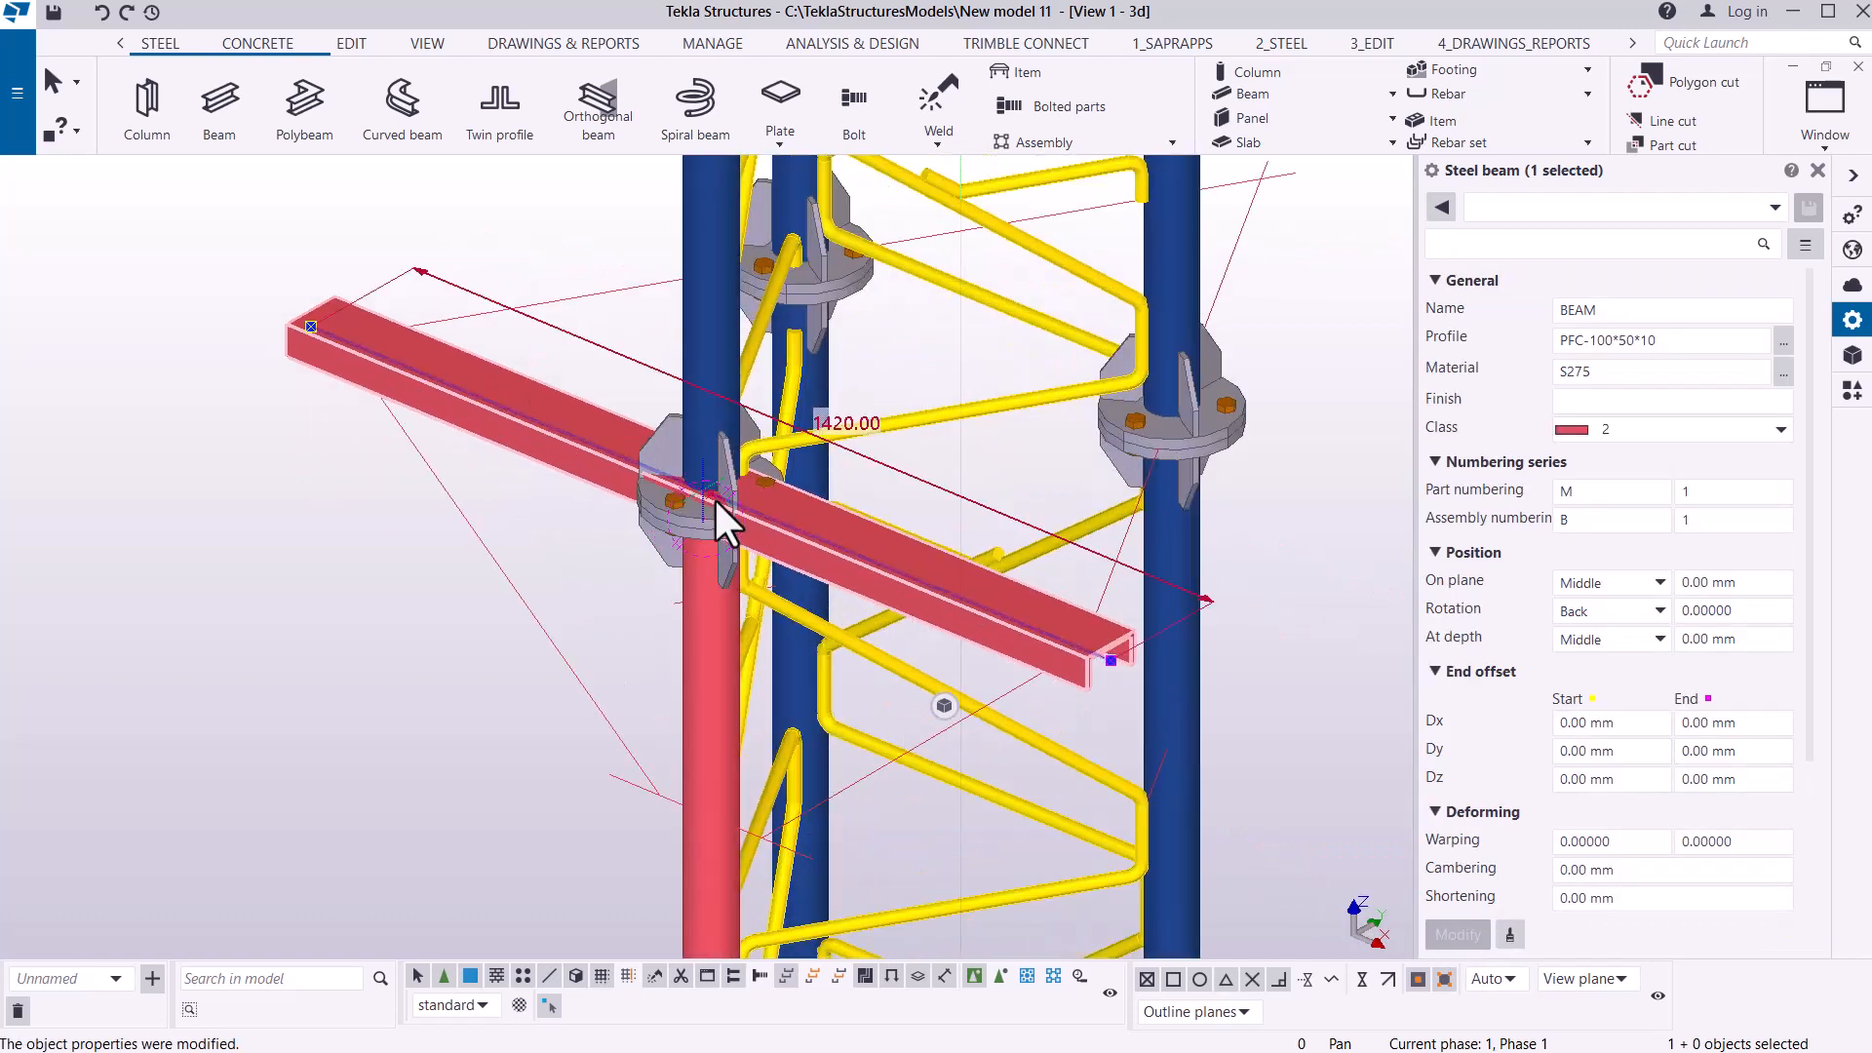
scroll(727, 522, up, 3)
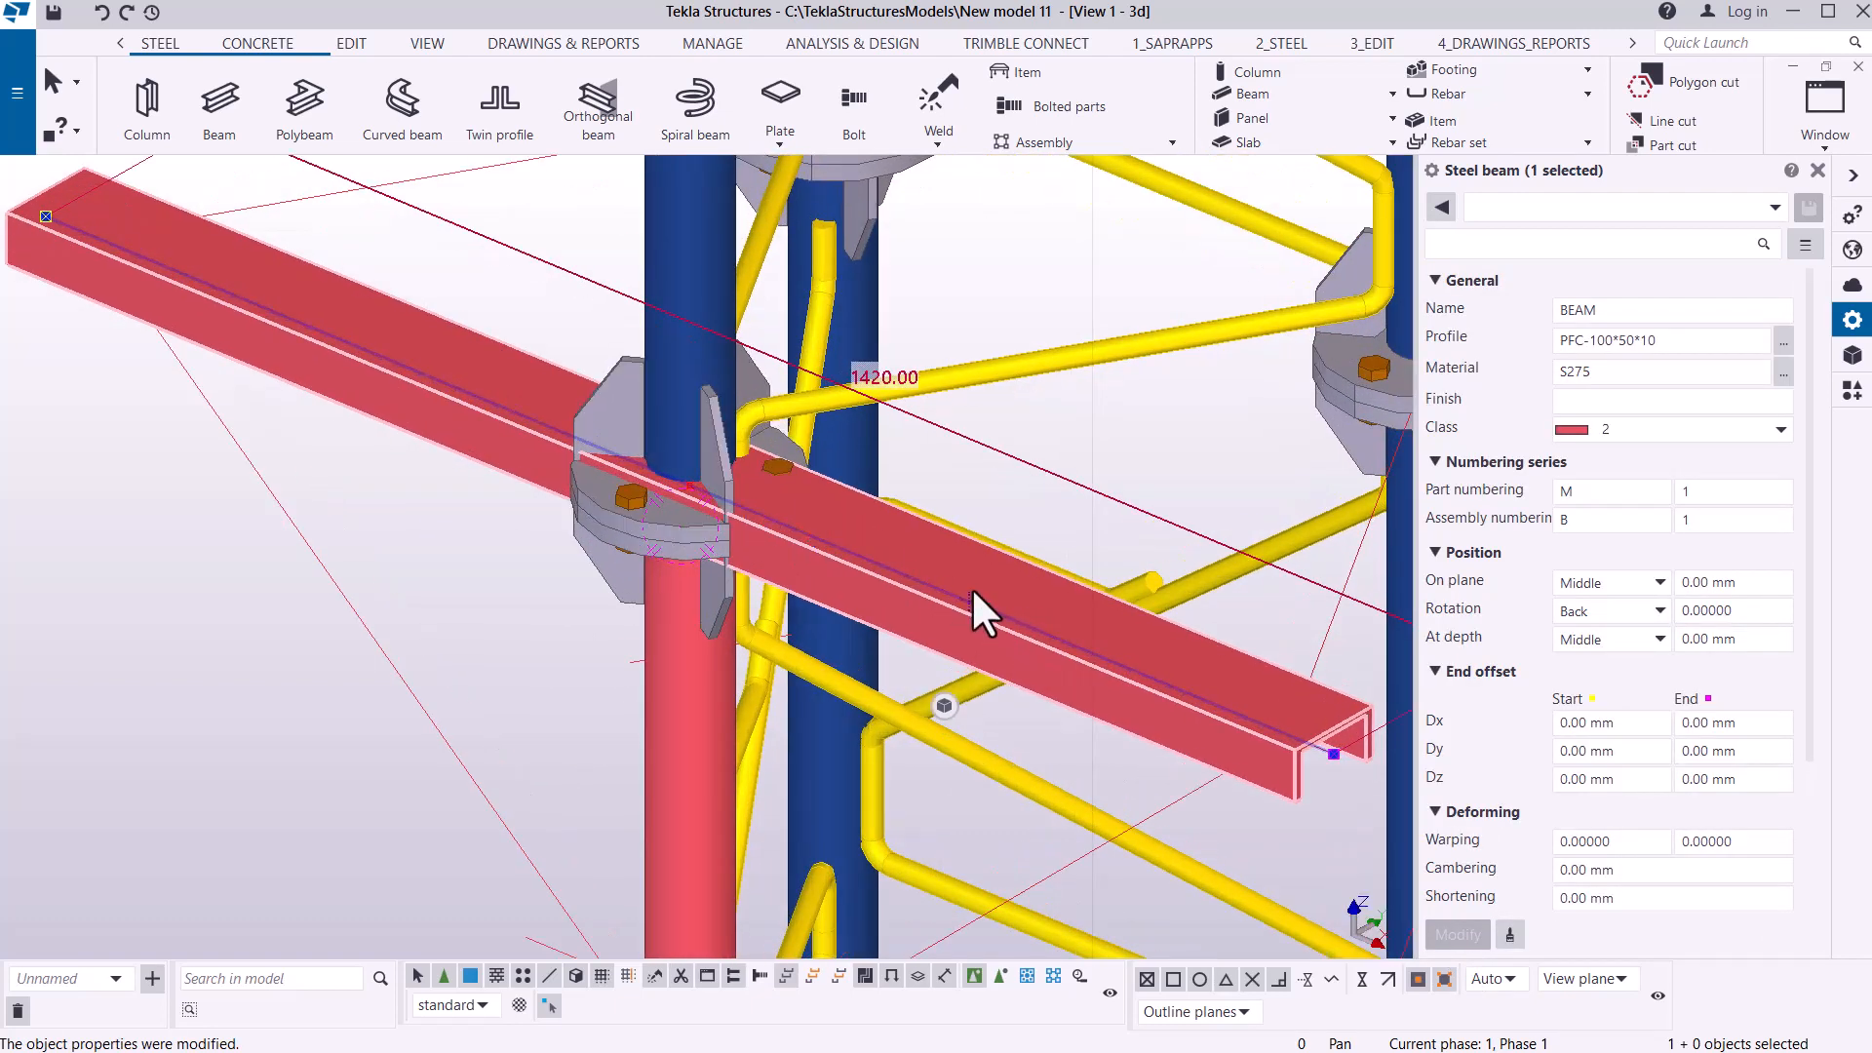
scroll(466, 388, down, 2)
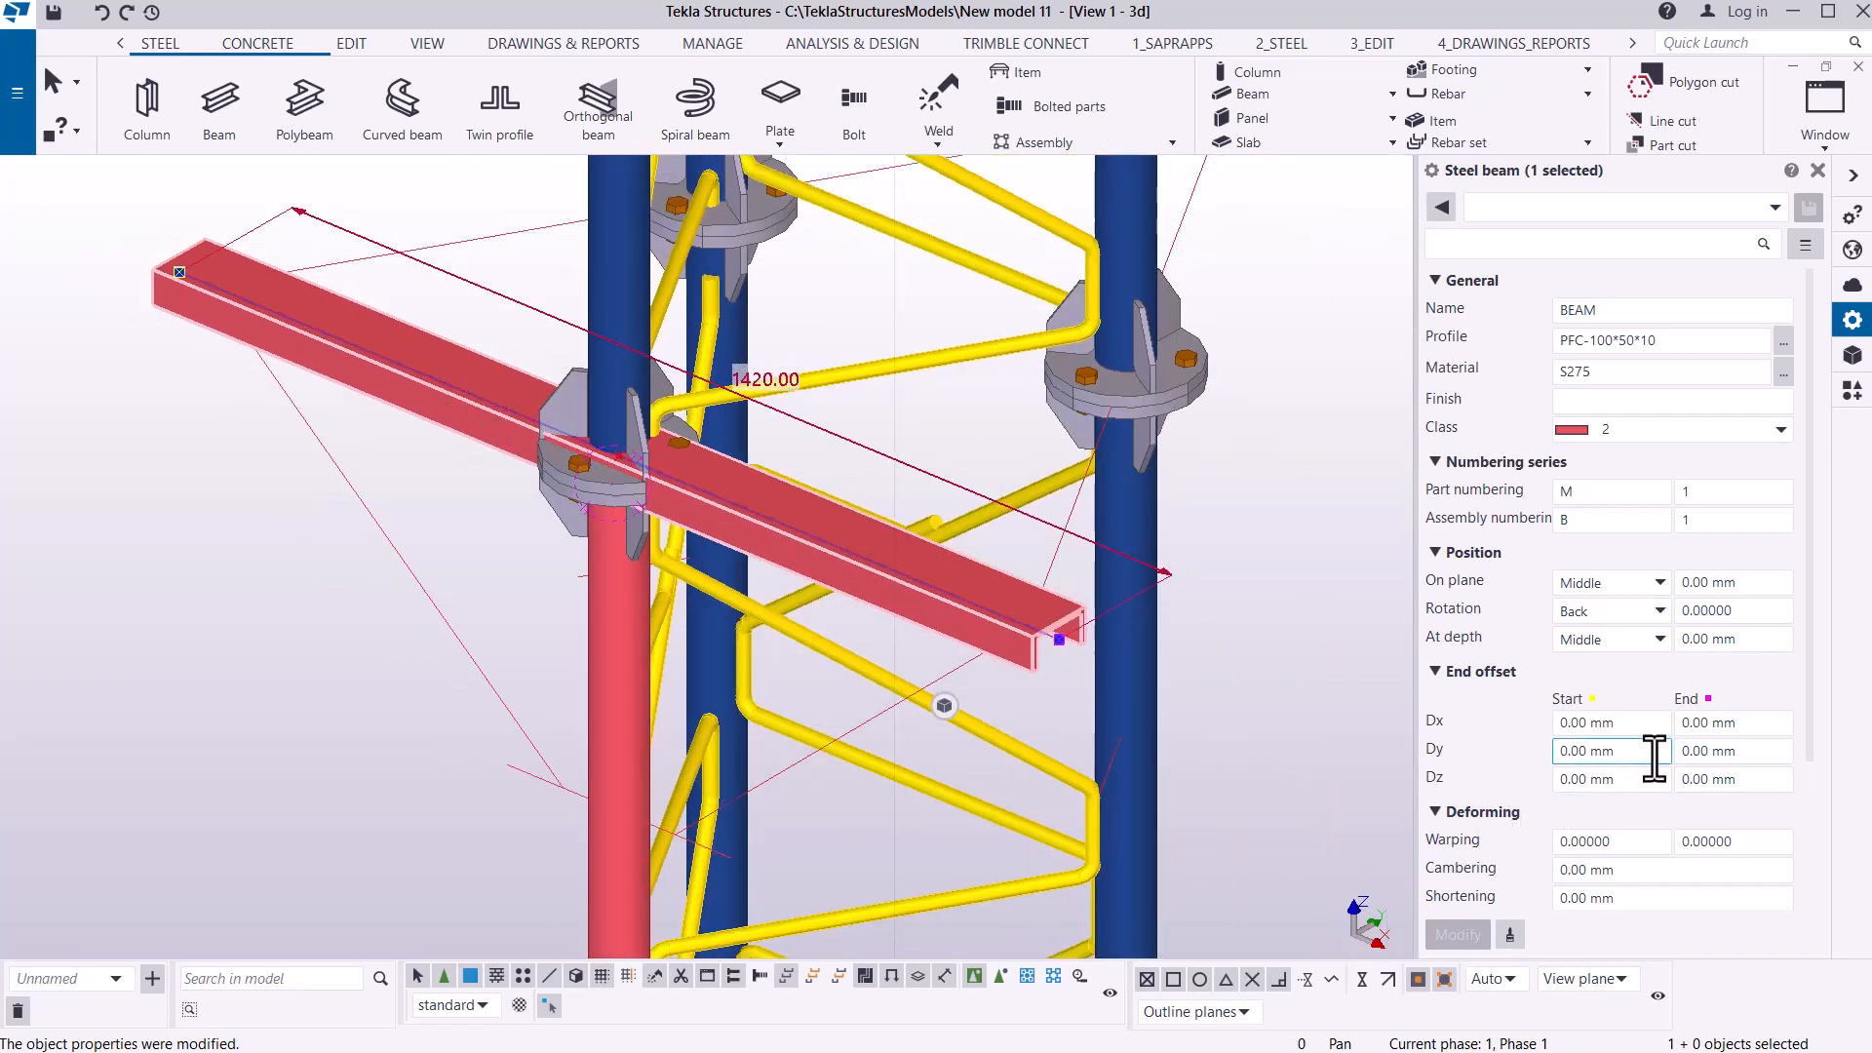
click(1658, 612)
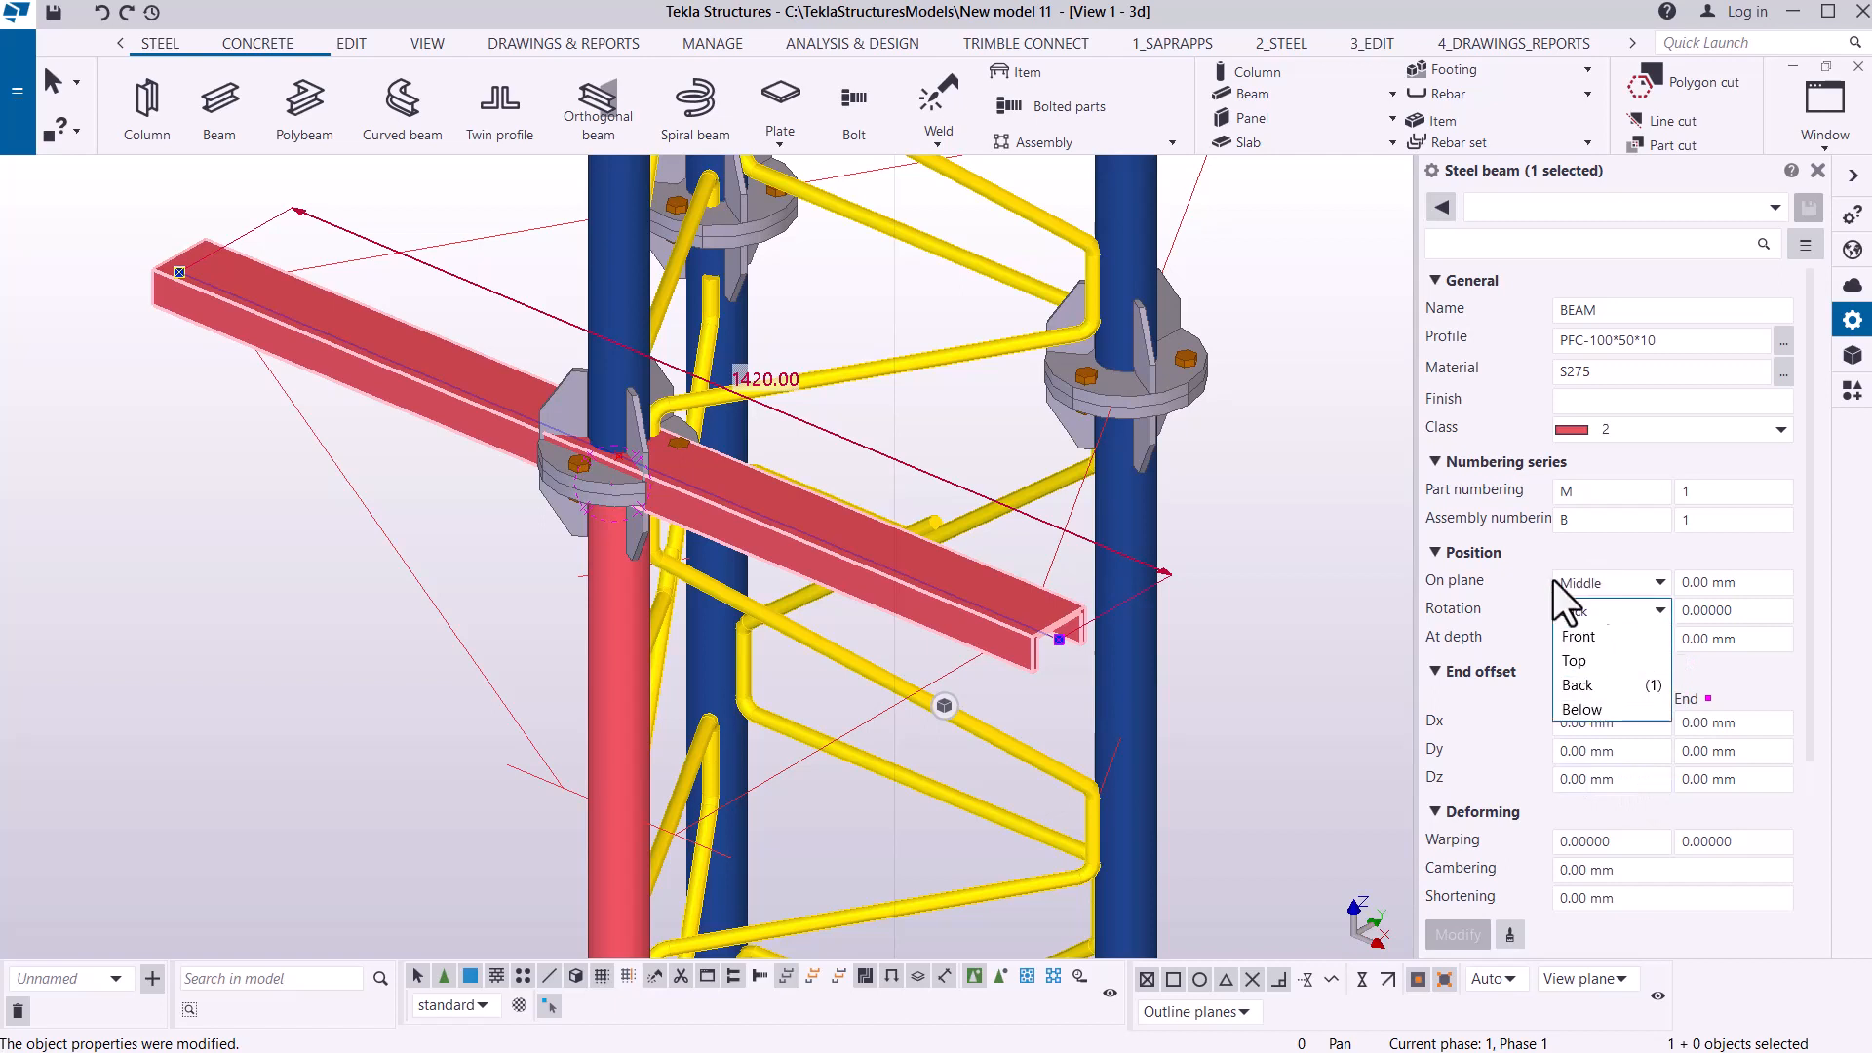
click(1589, 685)
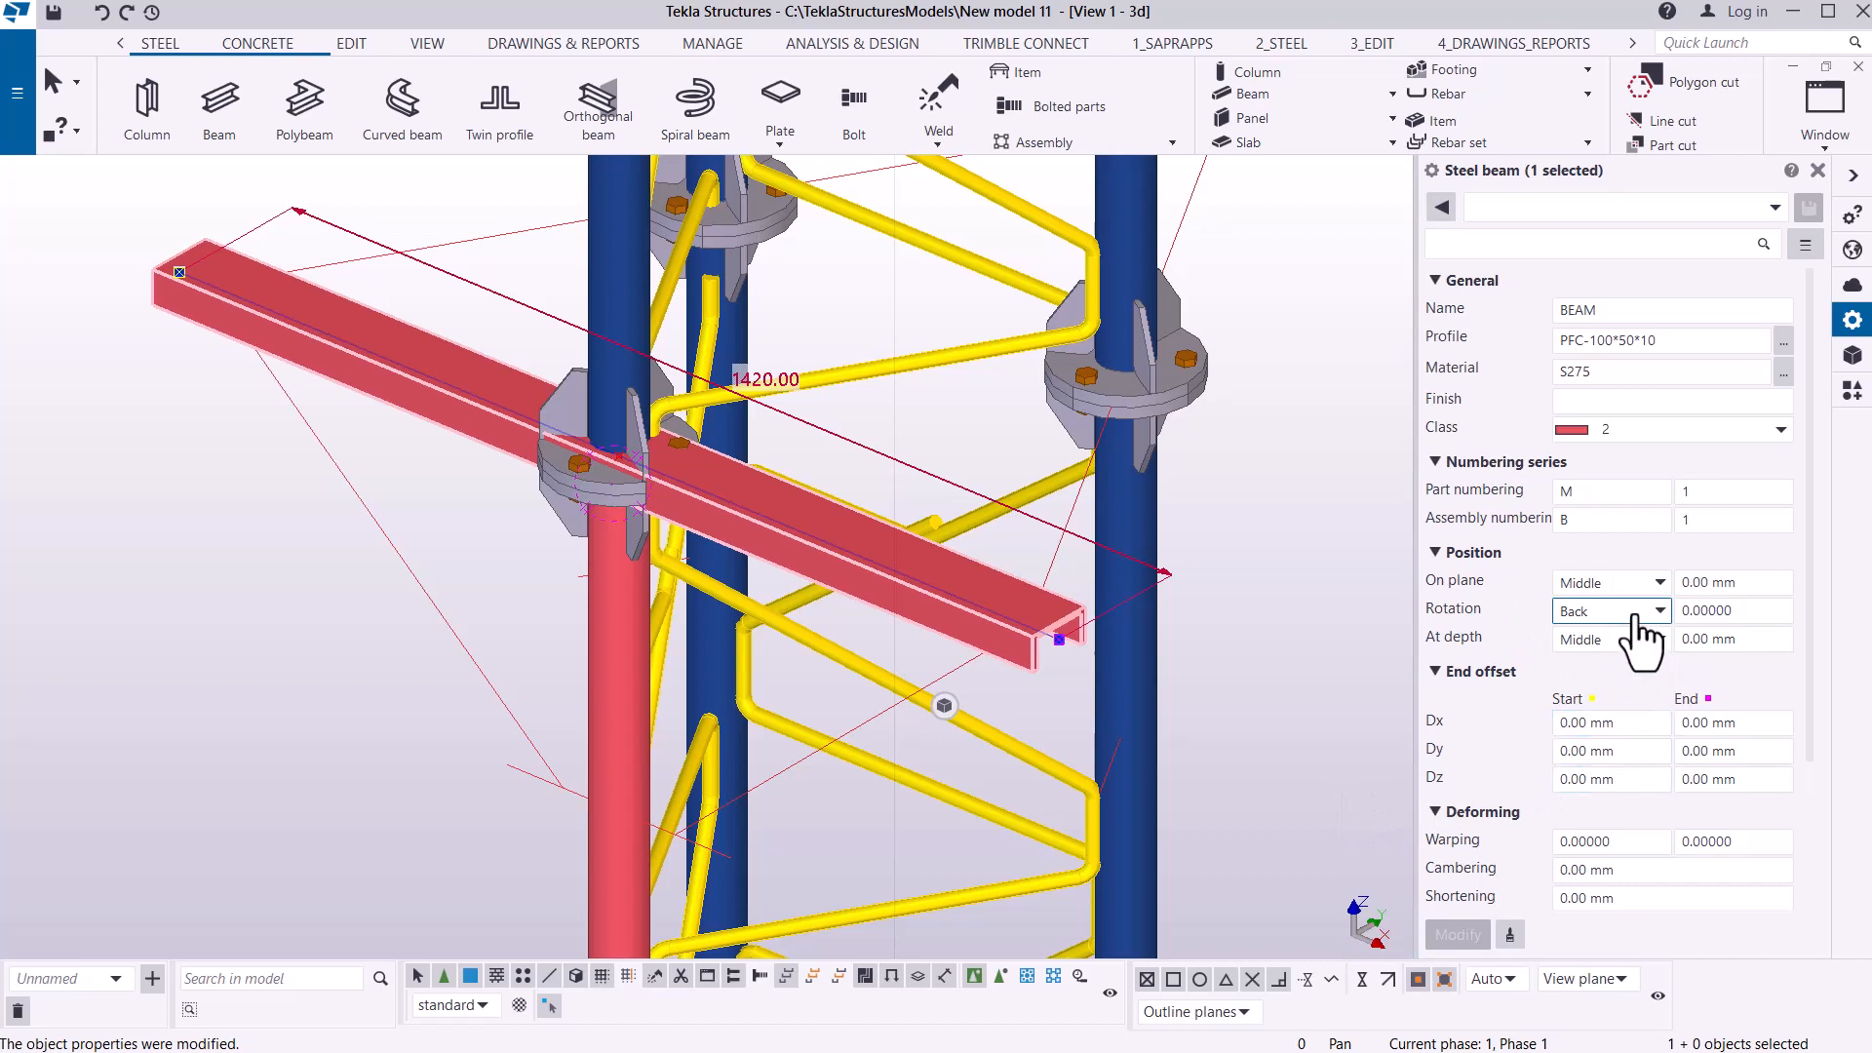
click(1643, 615)
click(1584, 711)
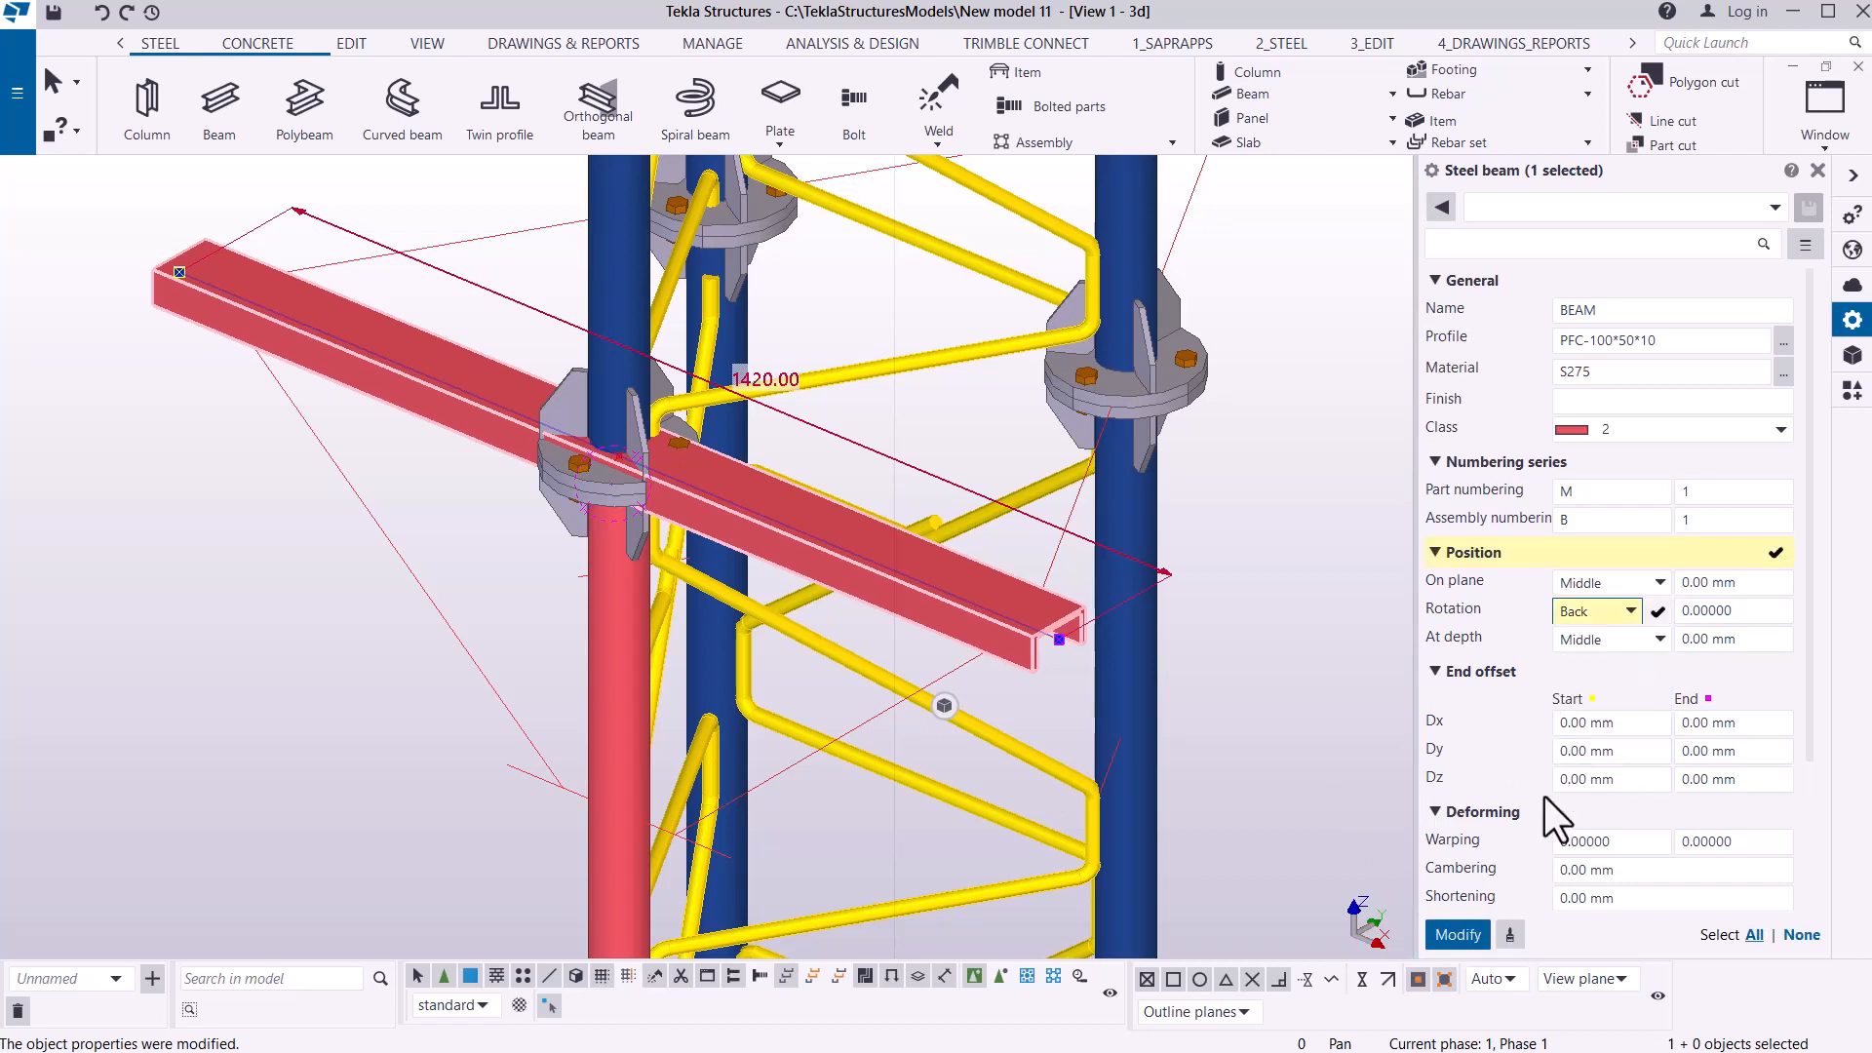
click(1458, 934)
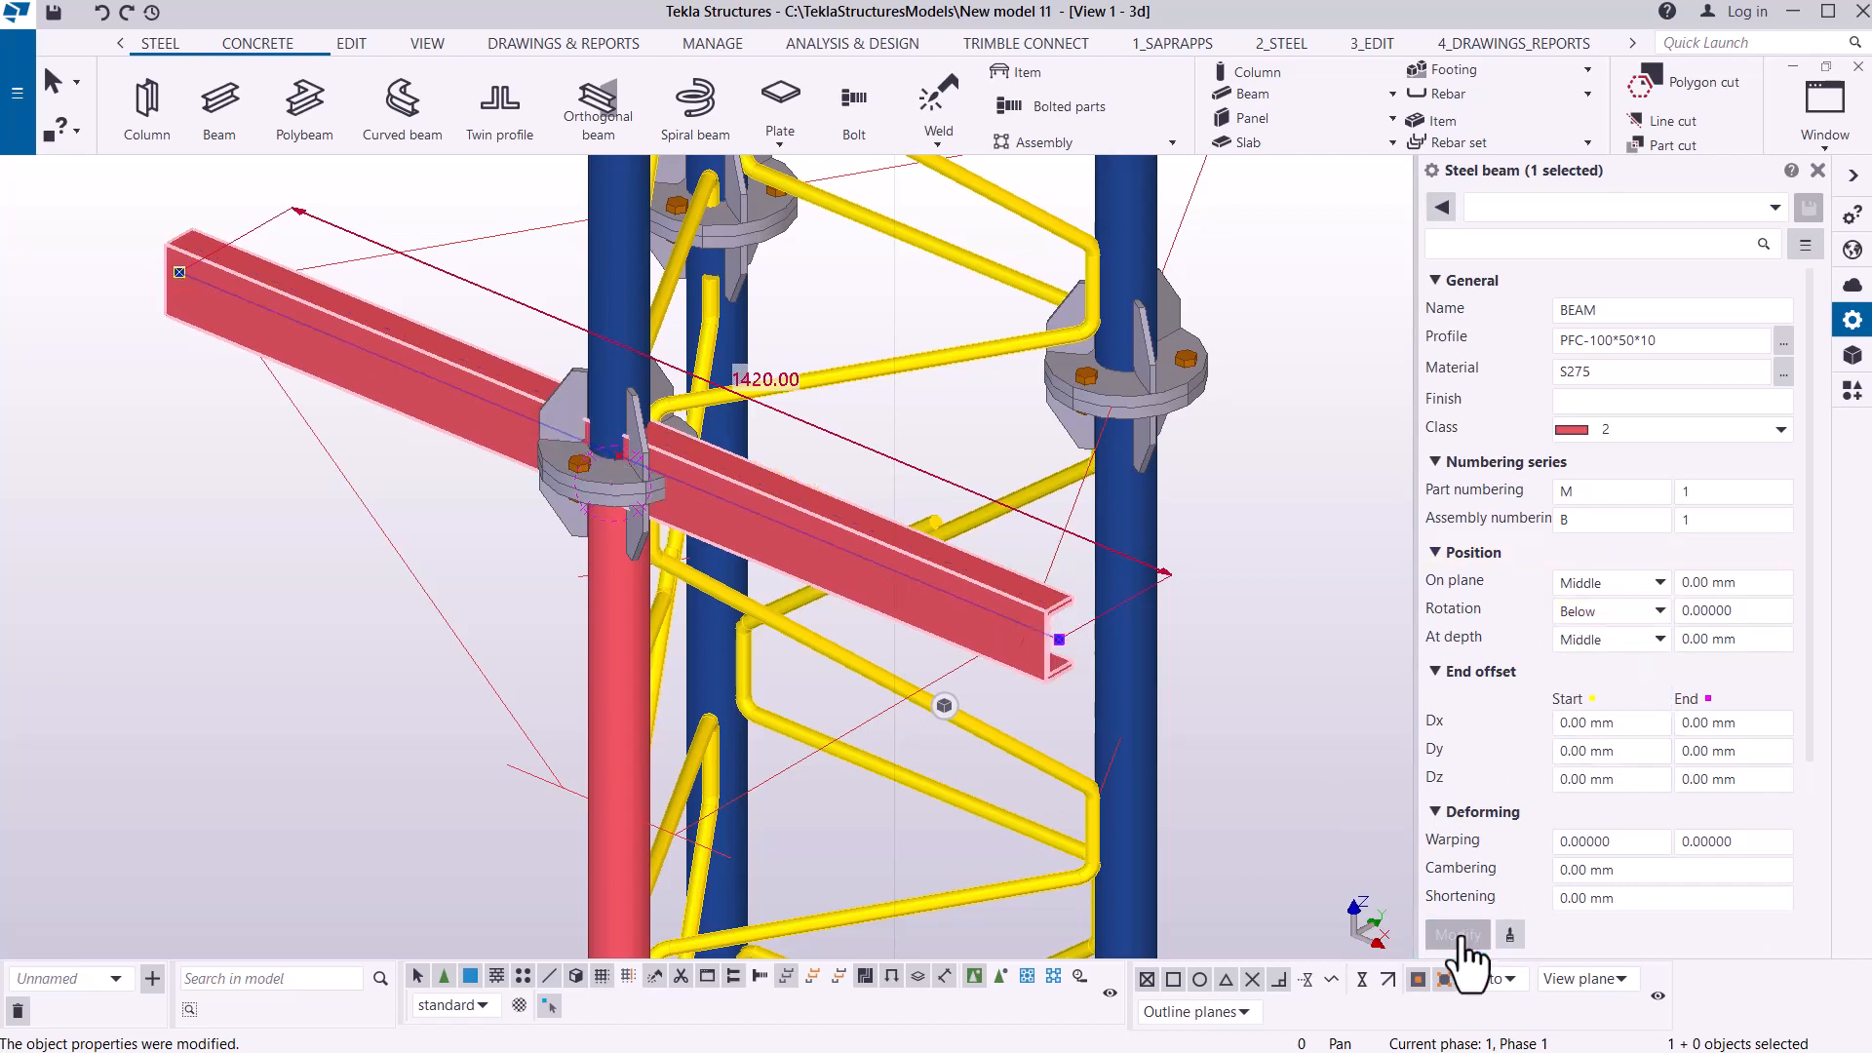
click(1655, 613)
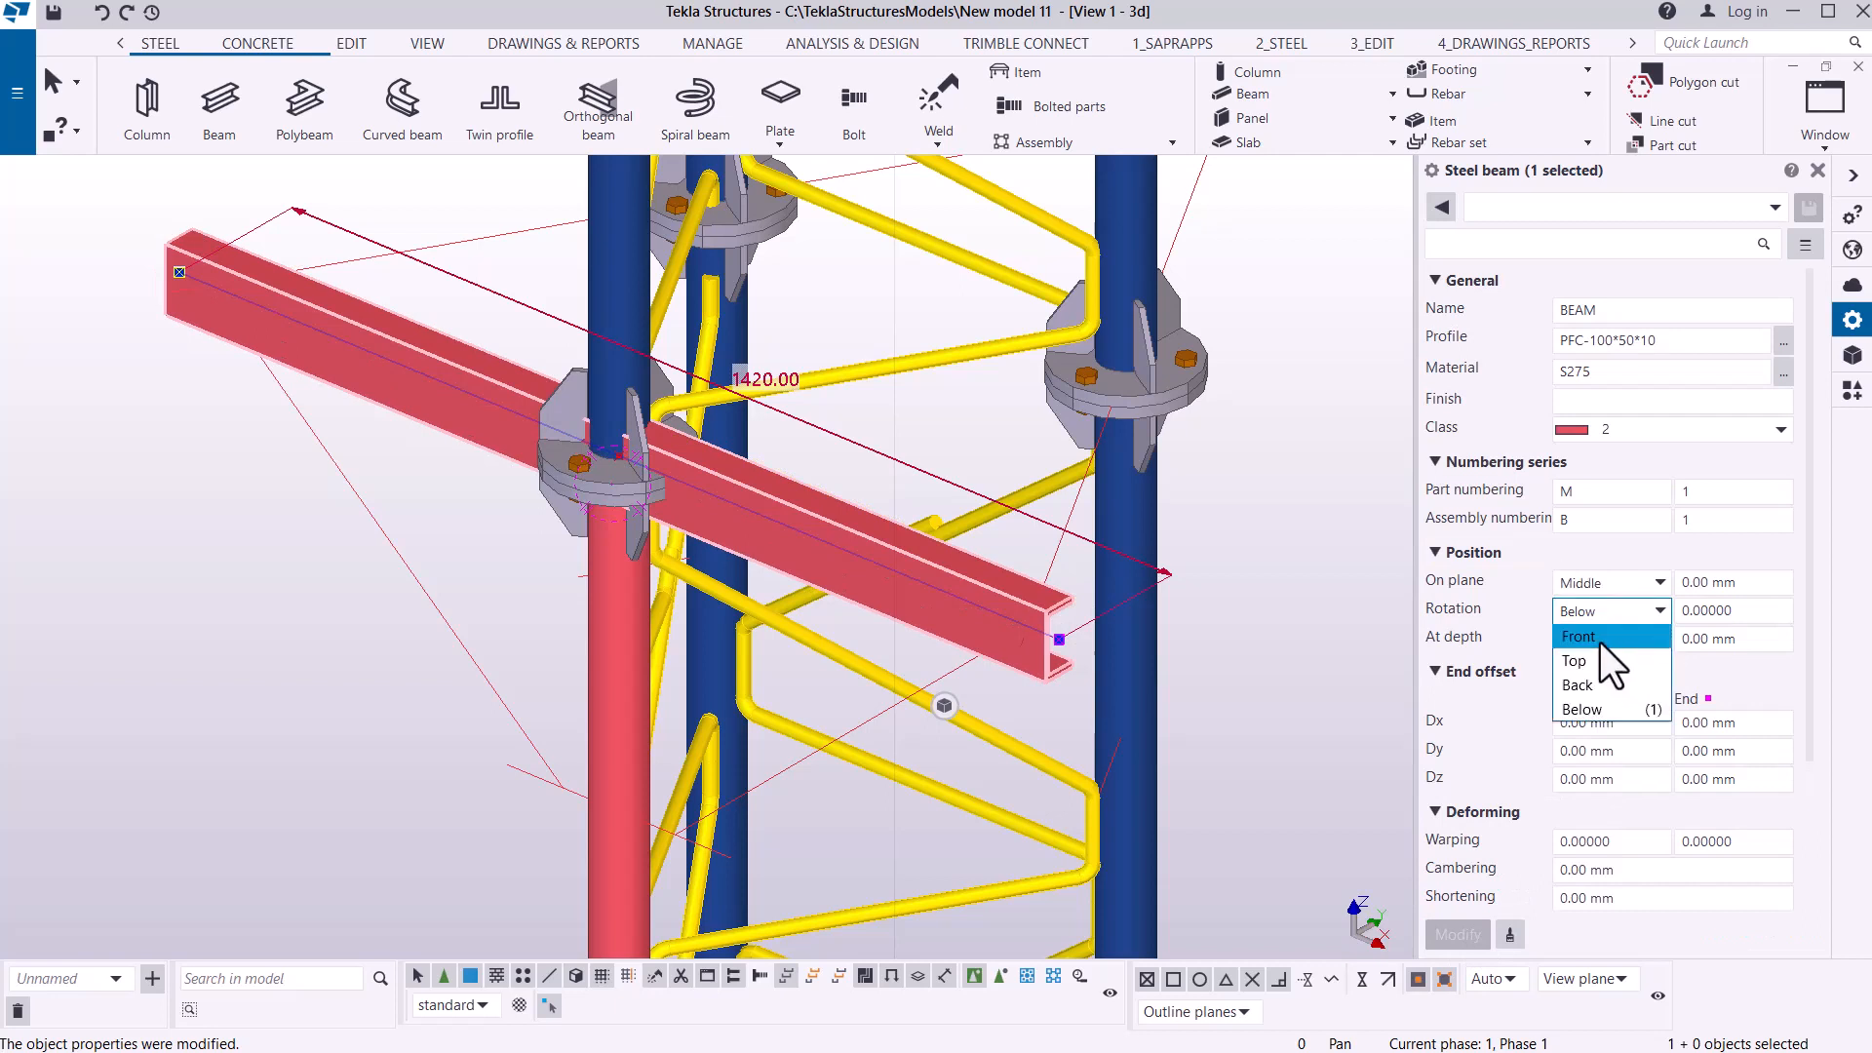
click(1601, 639)
click(1457, 934)
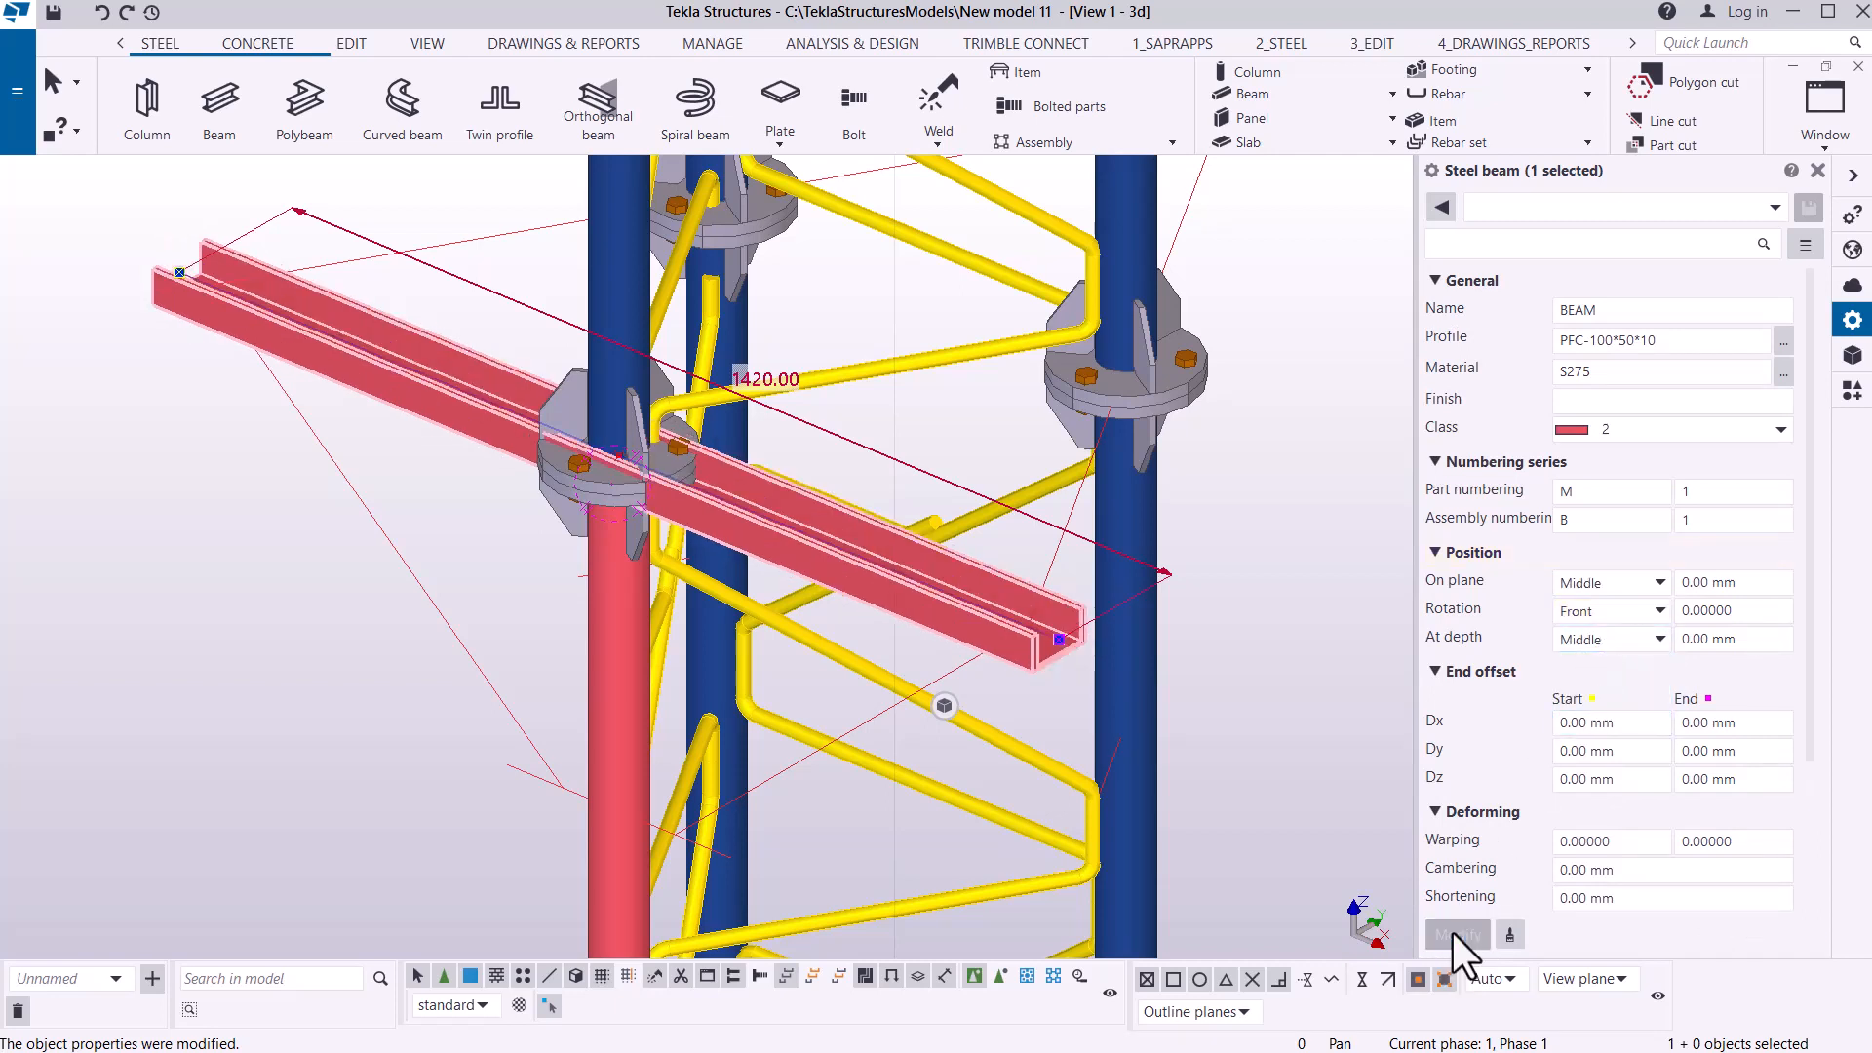
- Set the channel beam's rotation to Top and apply the modification
click(1642, 614)
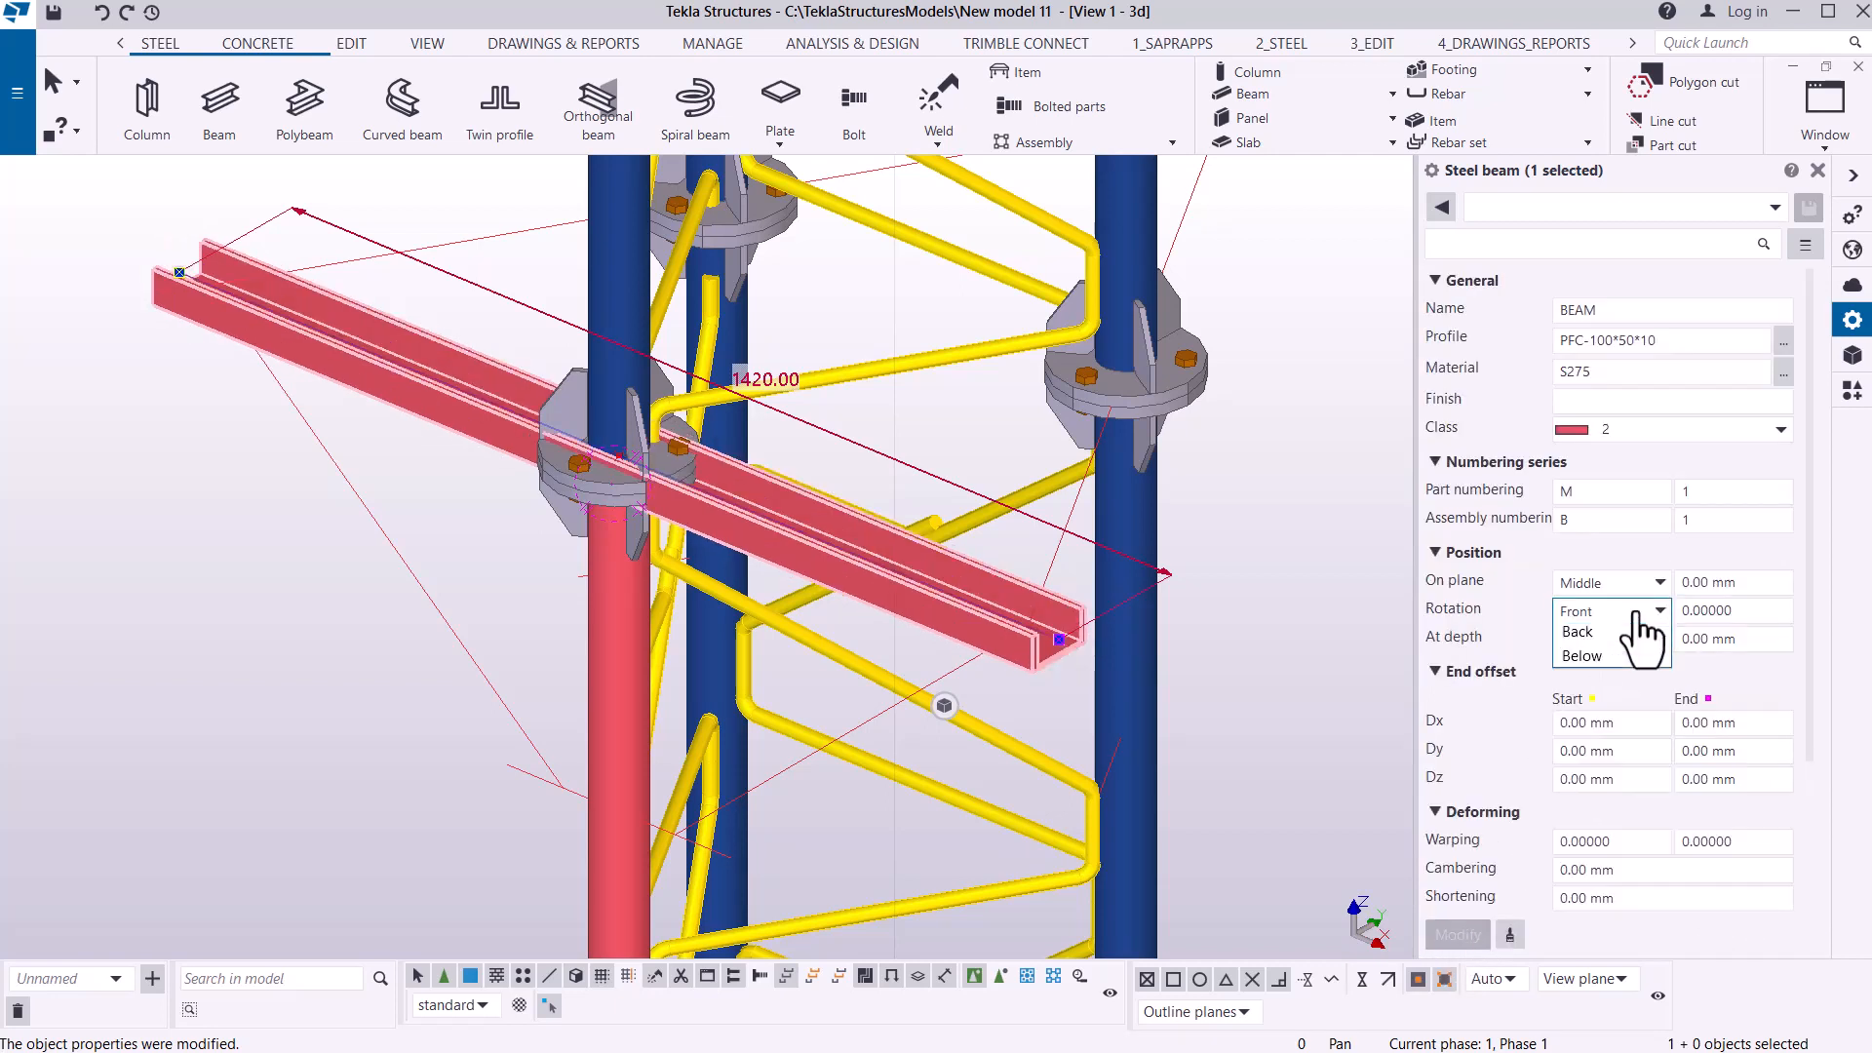
click(1586, 665)
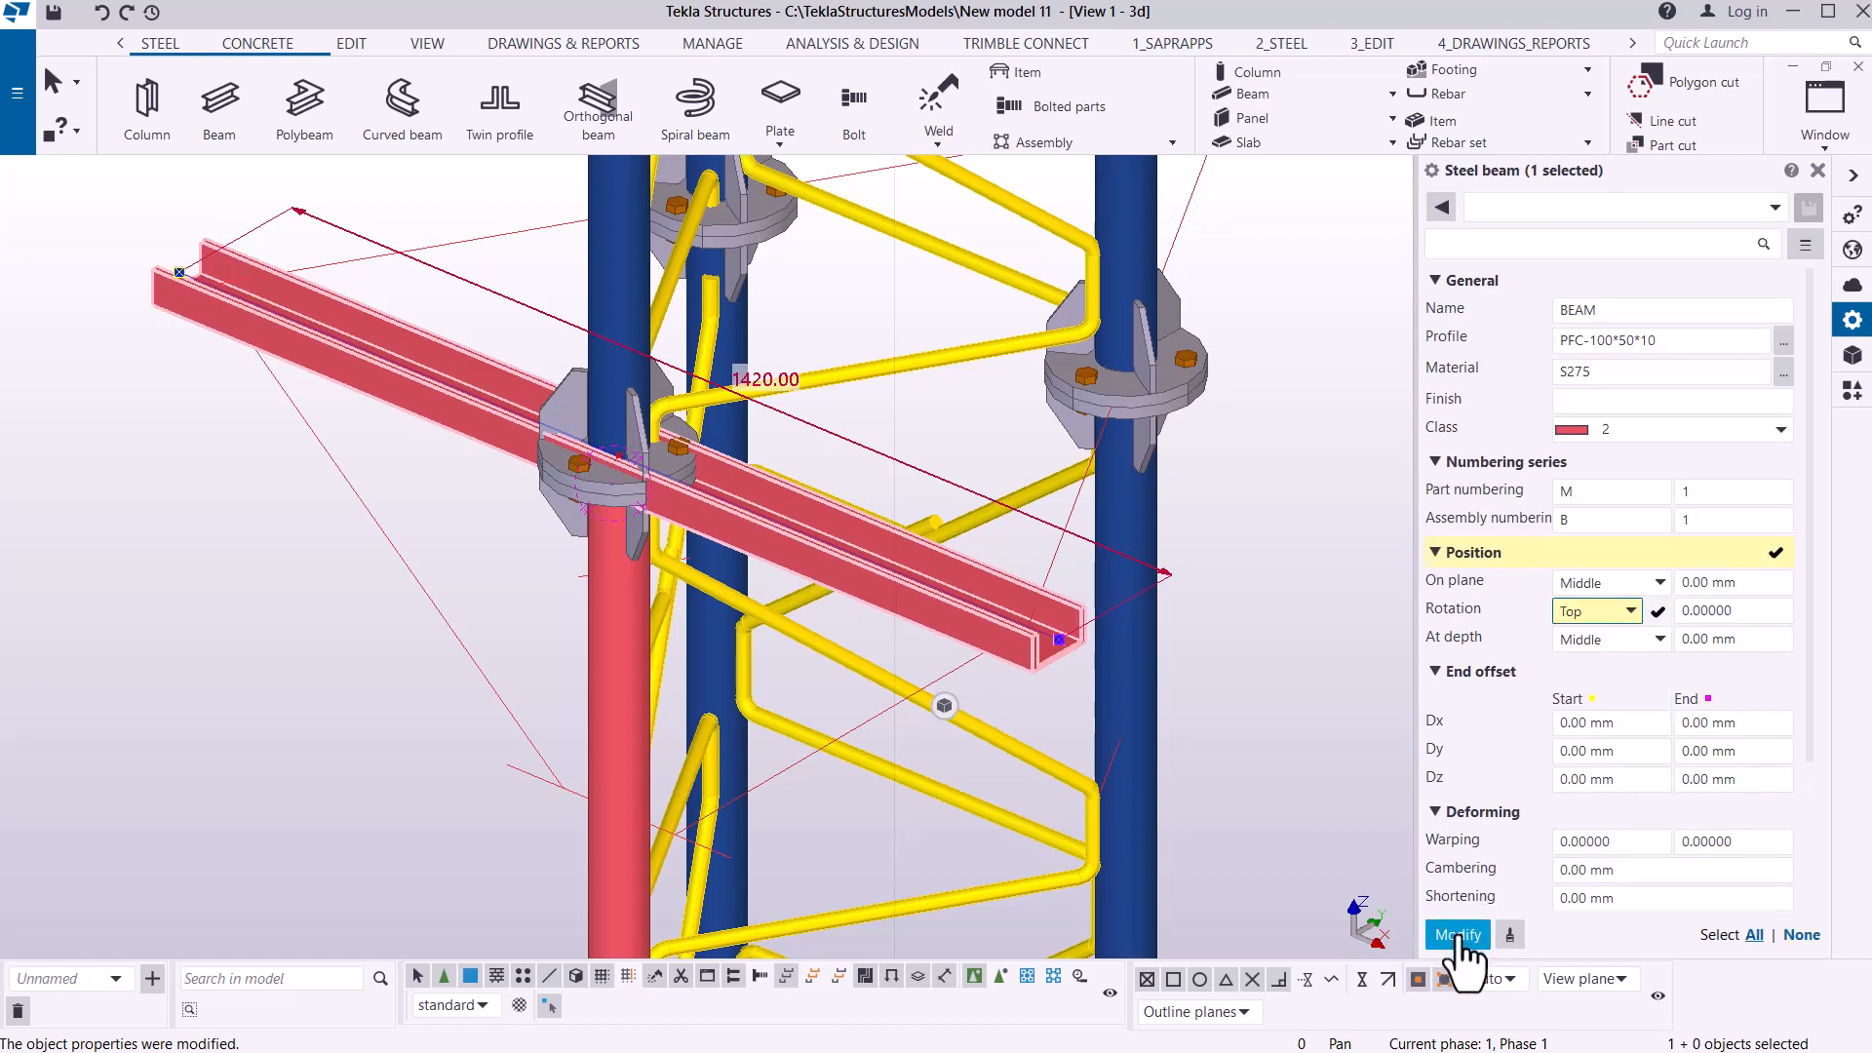
click(1458, 934)
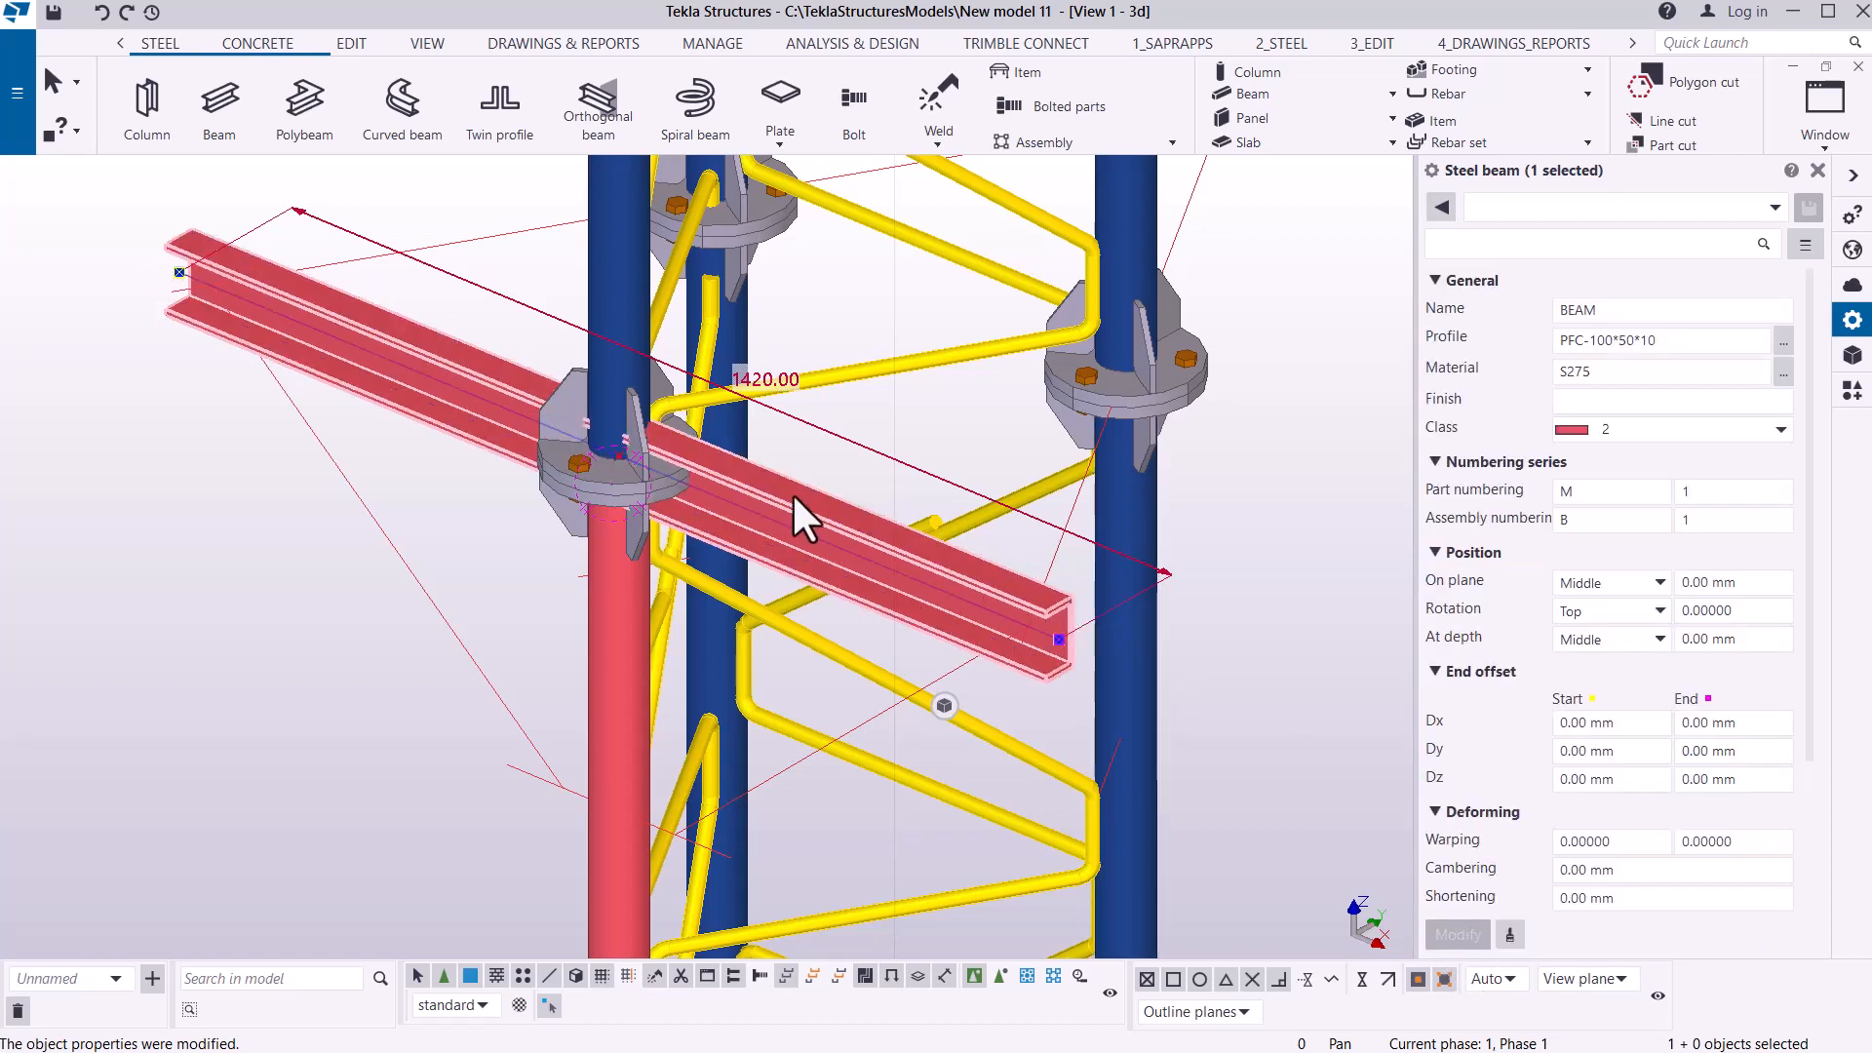
- Examine the rotated channel beam at the red leg's flange joint by orbiting the view around a picked point
click(427, 44)
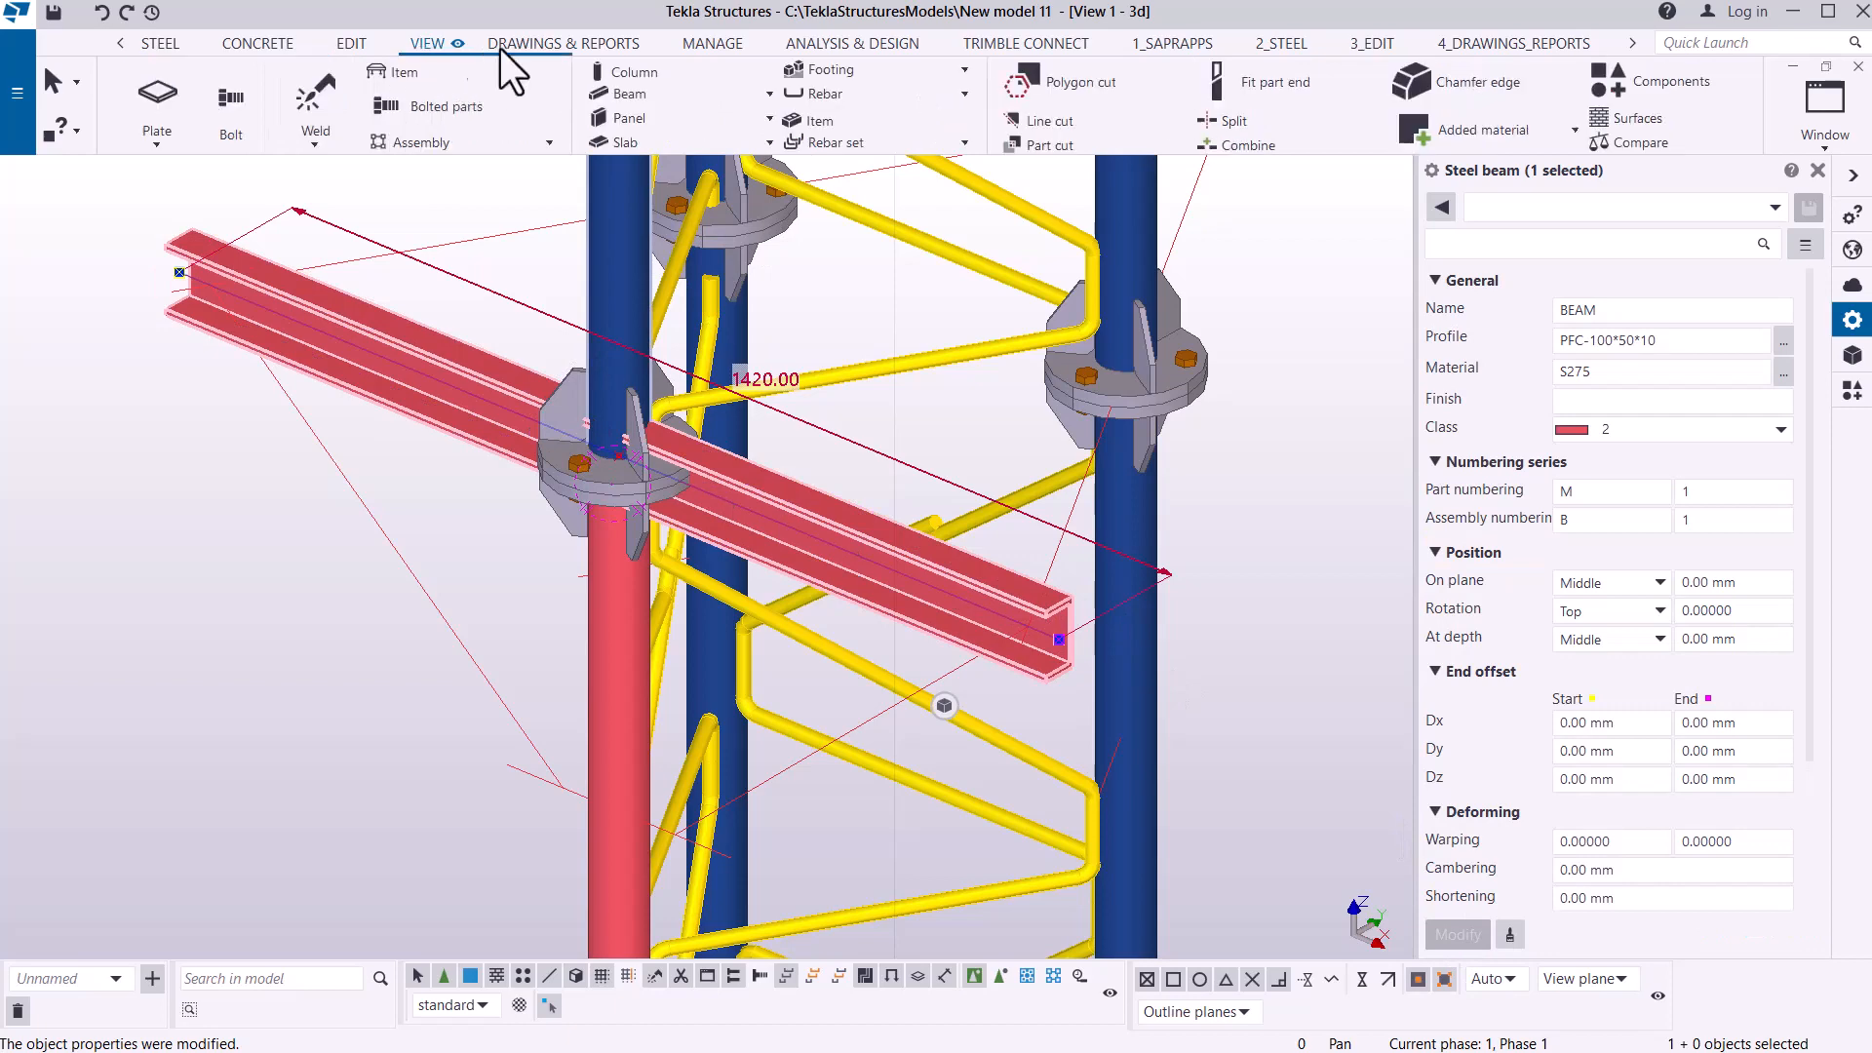
click(1015, 119)
click(1018, 160)
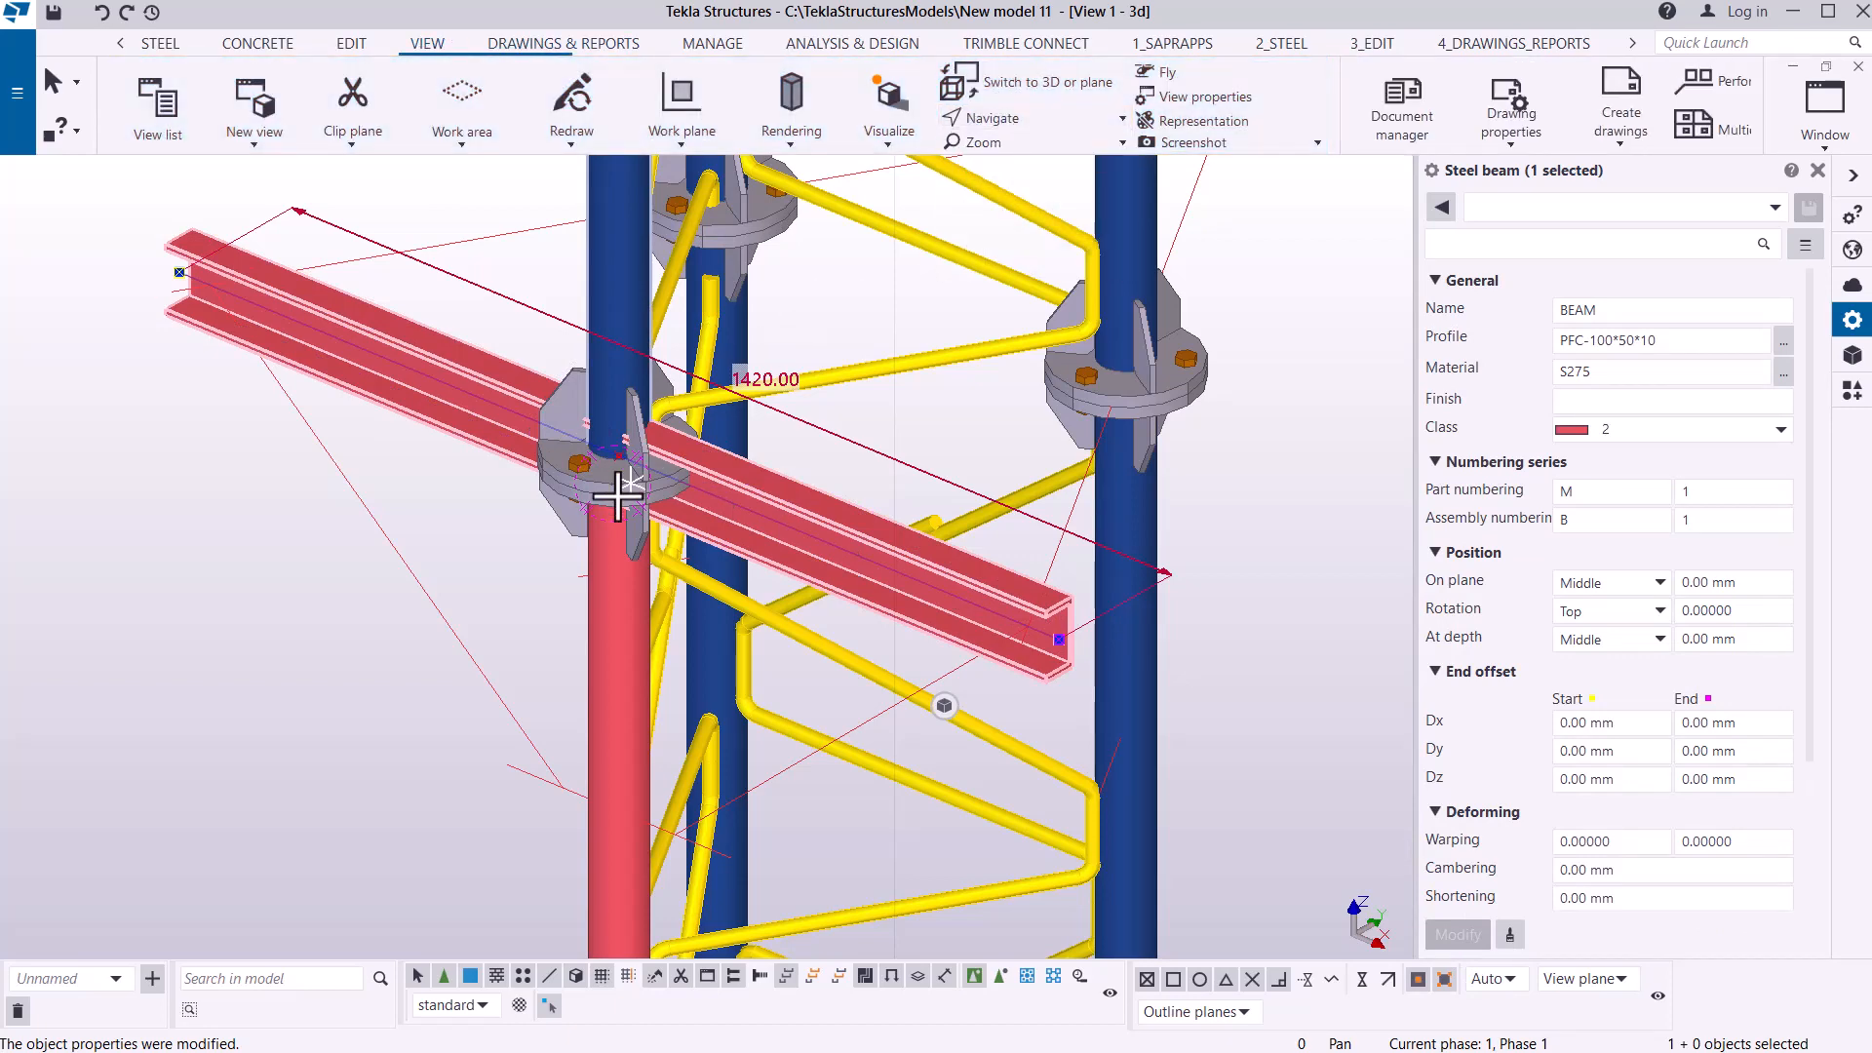
drag(649, 469, 631, 418)
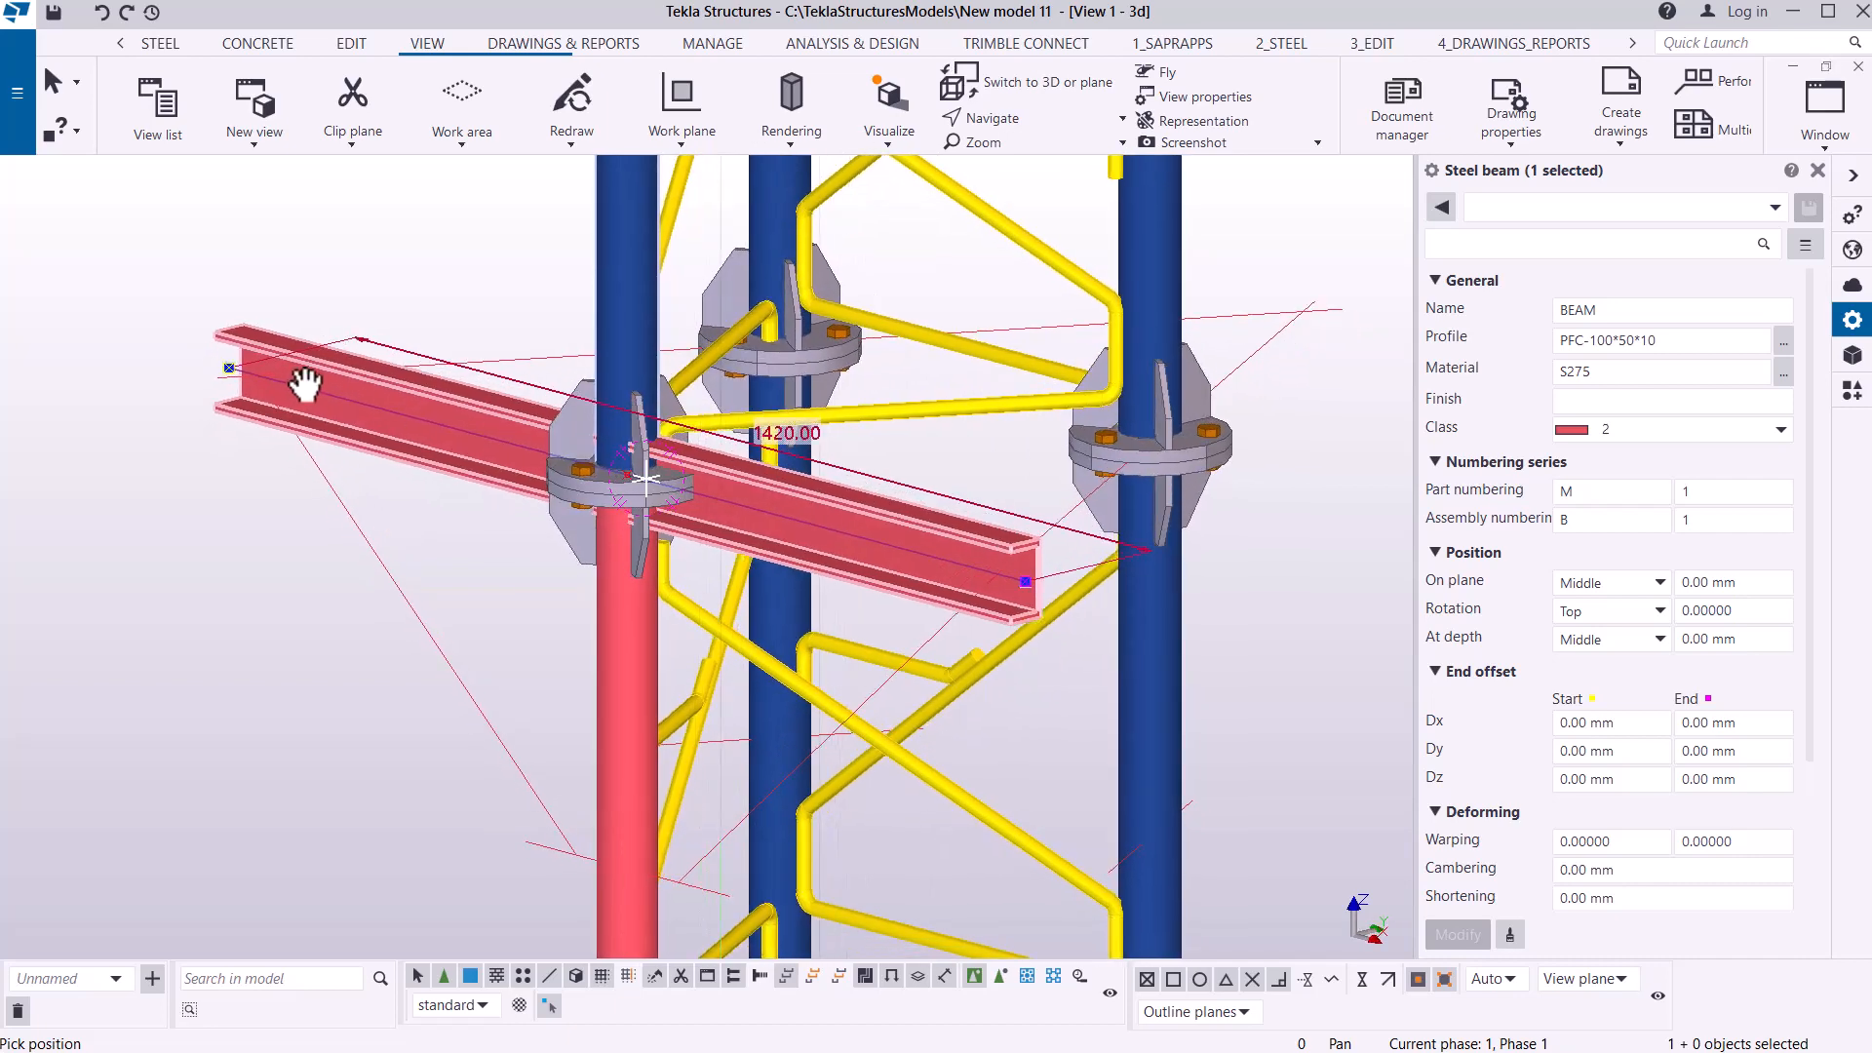
scroll(206, 359, up, 4)
right_click(594, 237)
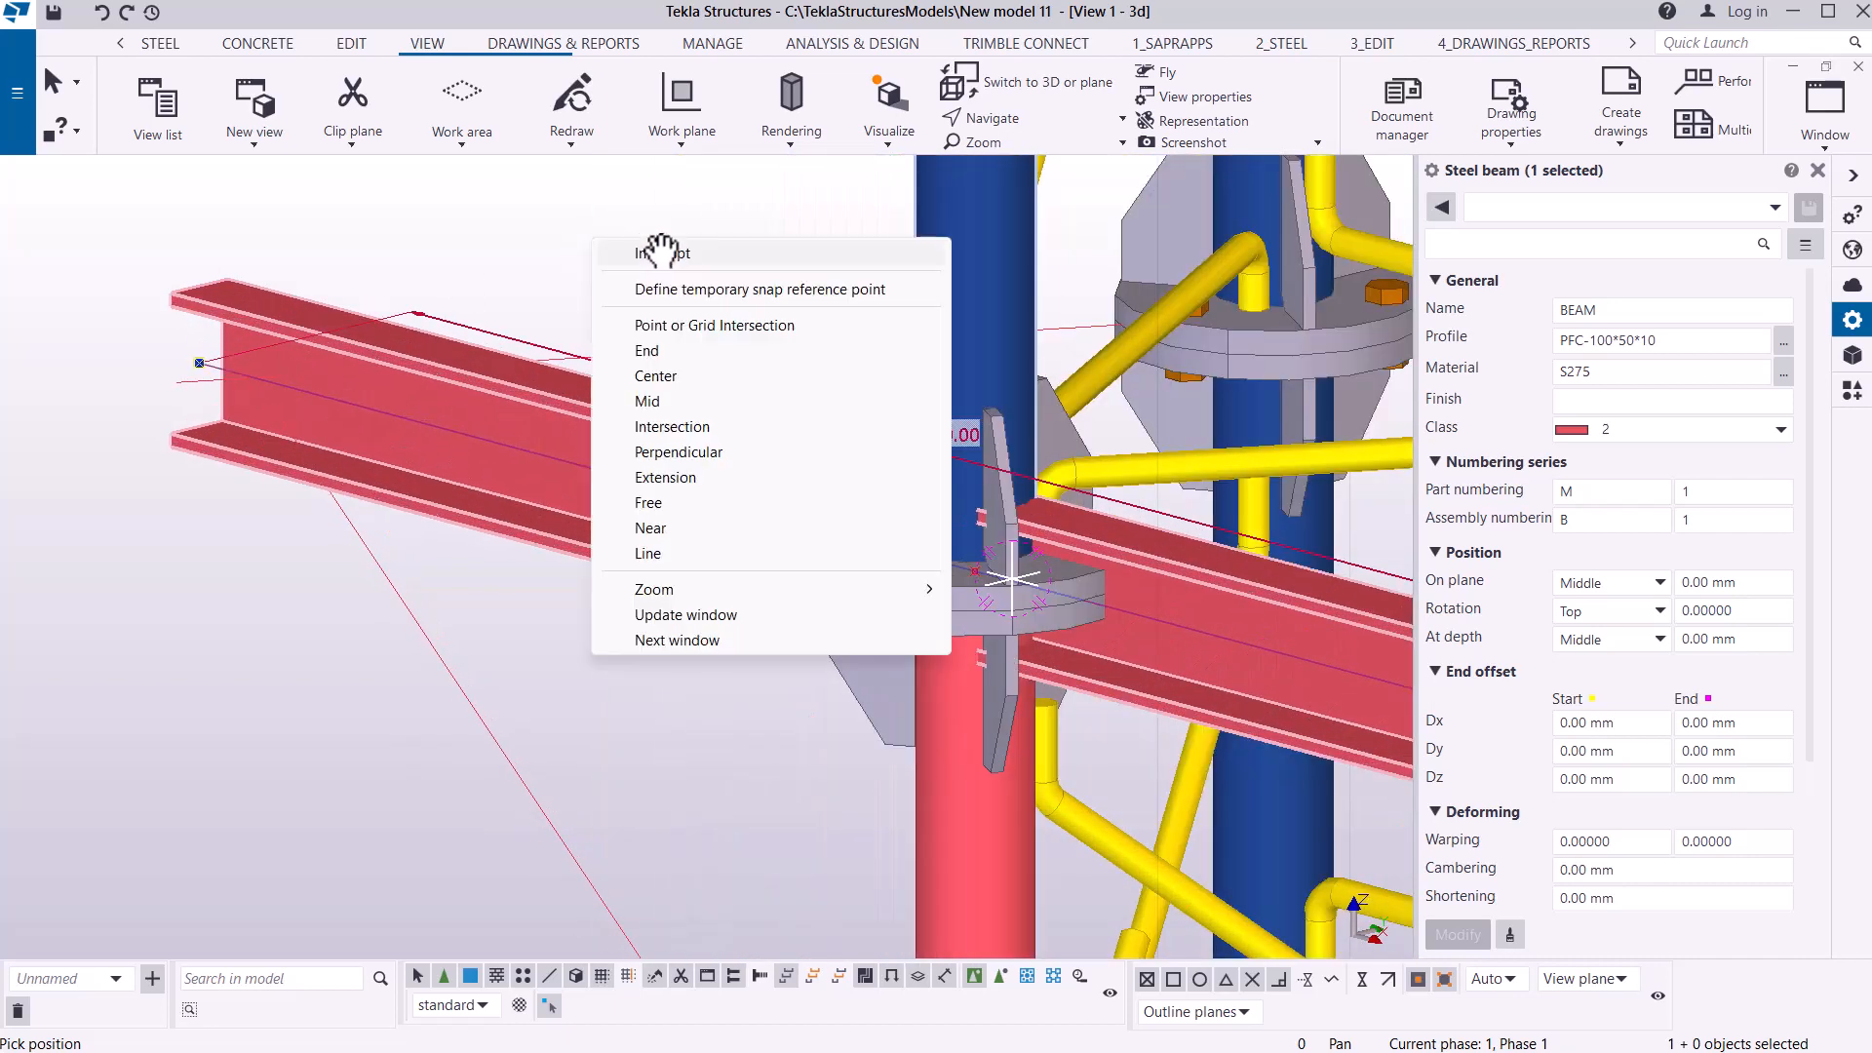
click(663, 252)
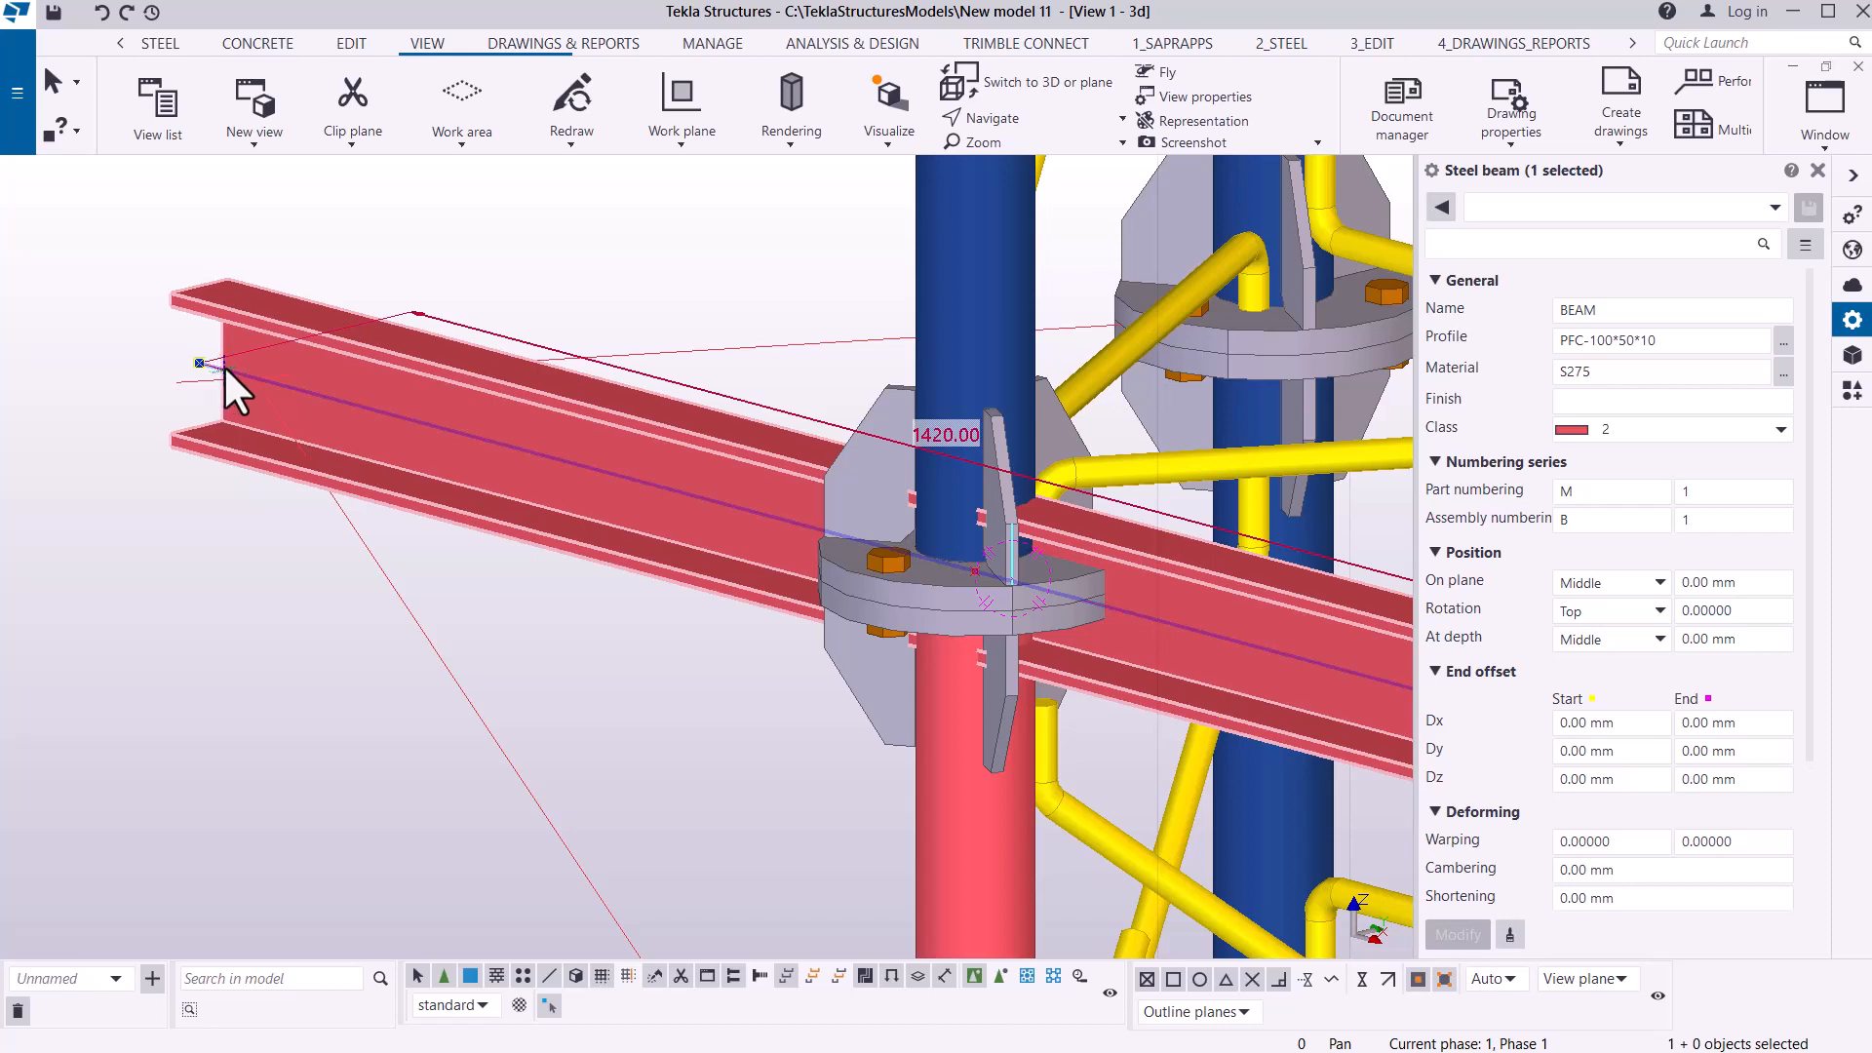
scroll(322, 415, down, 4)
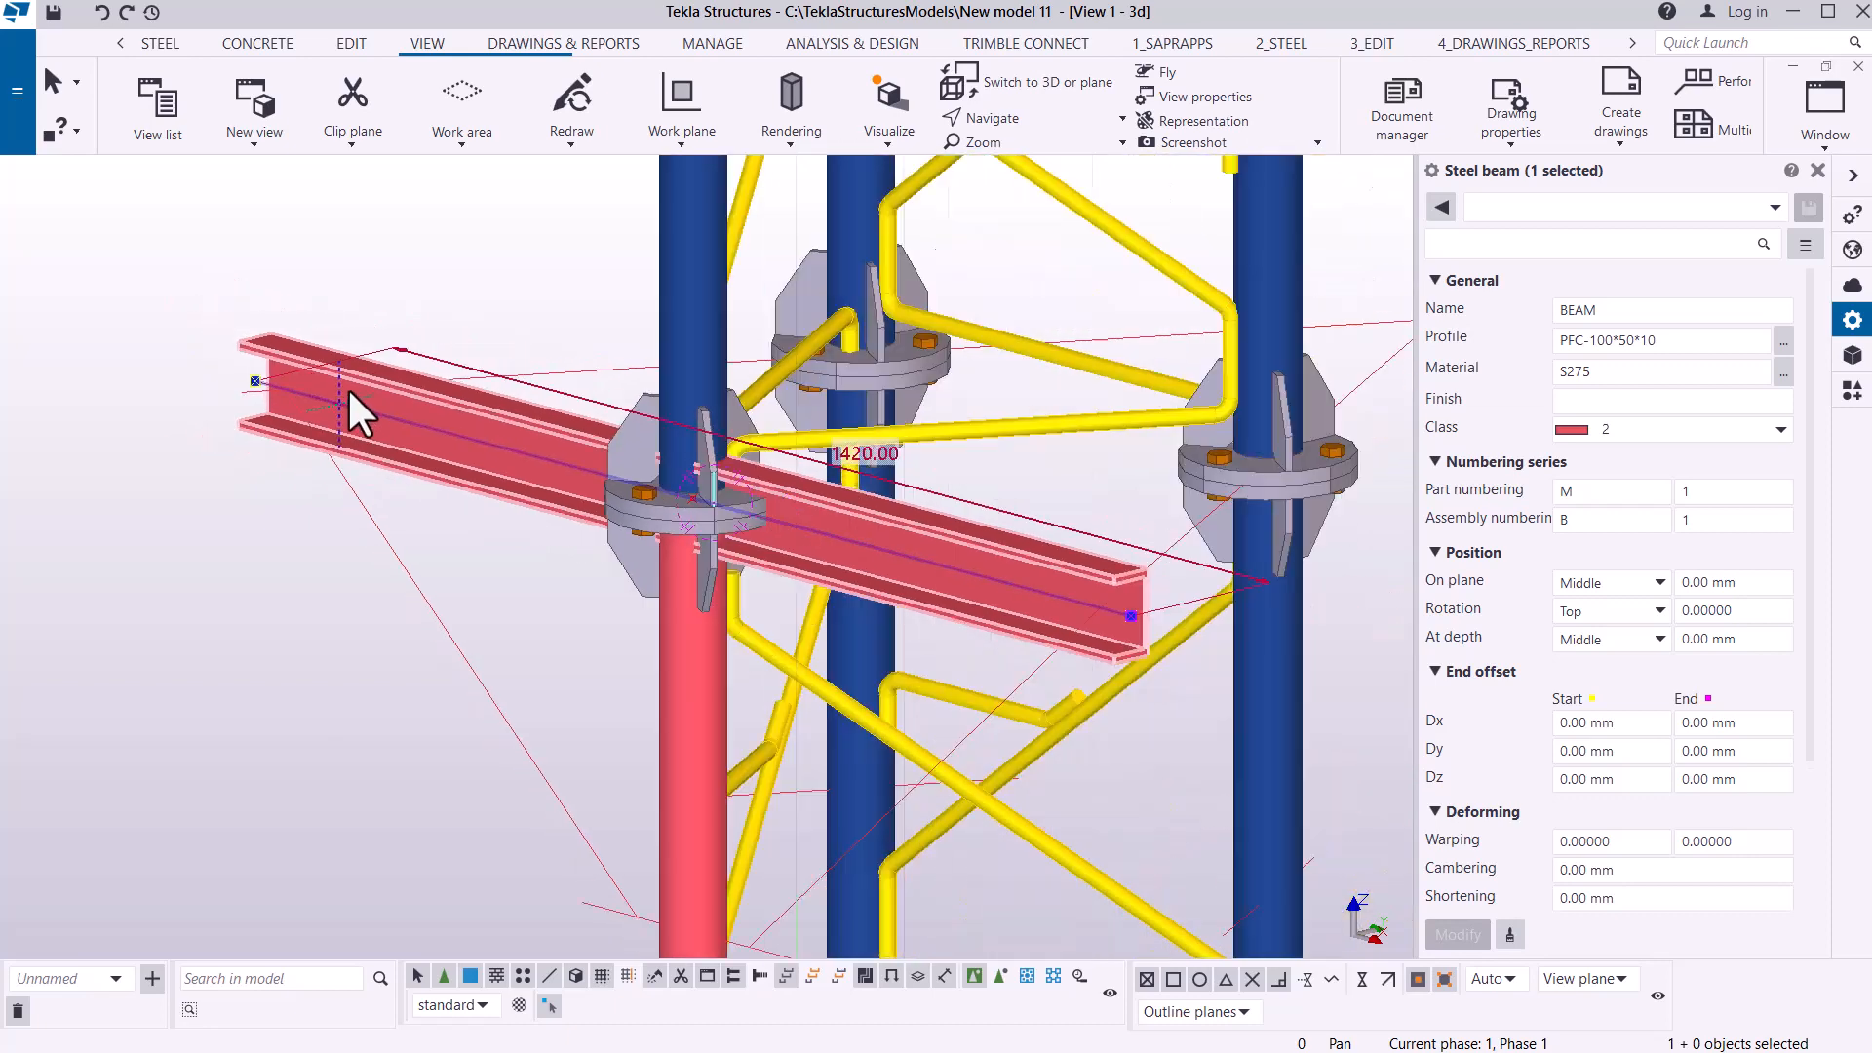
scroll(429, 395, down, 2)
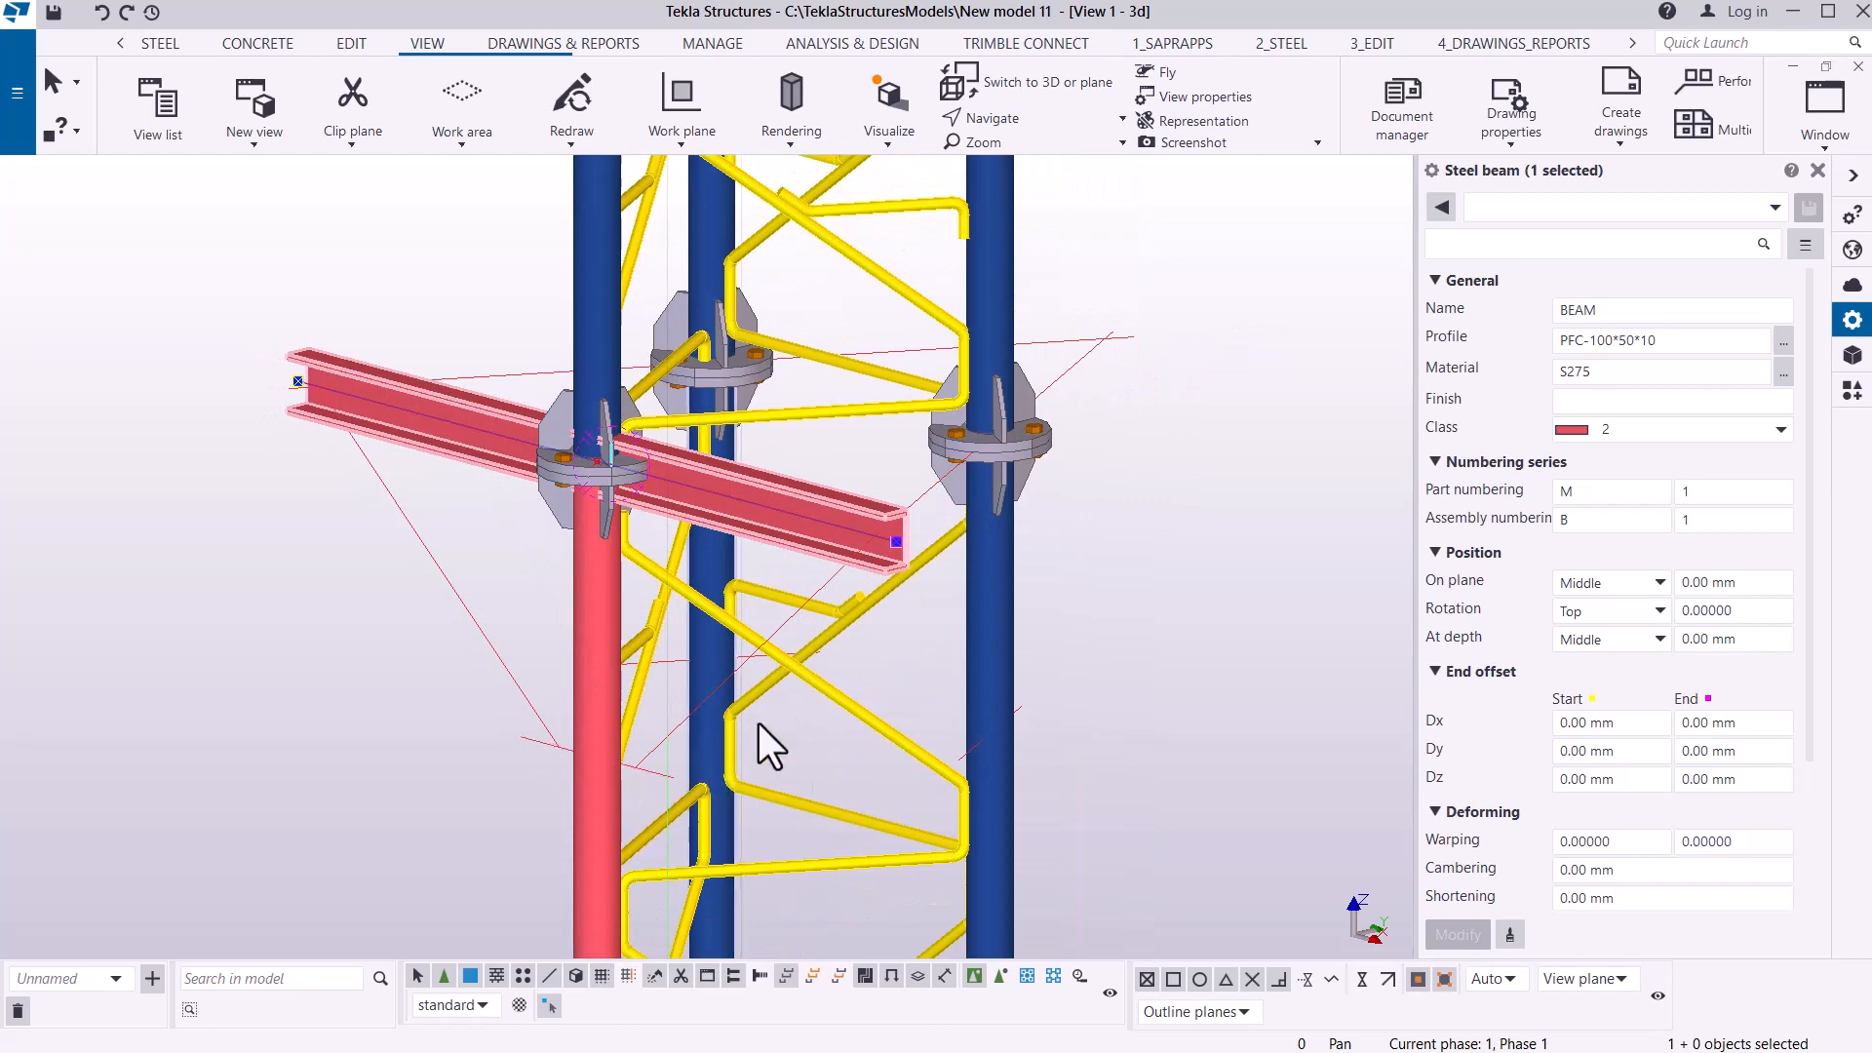
- Model a second channel beam along the short construction line crossing the red leg below the flange joint, from one end point to the other
scroll(739, 664, up, 3)
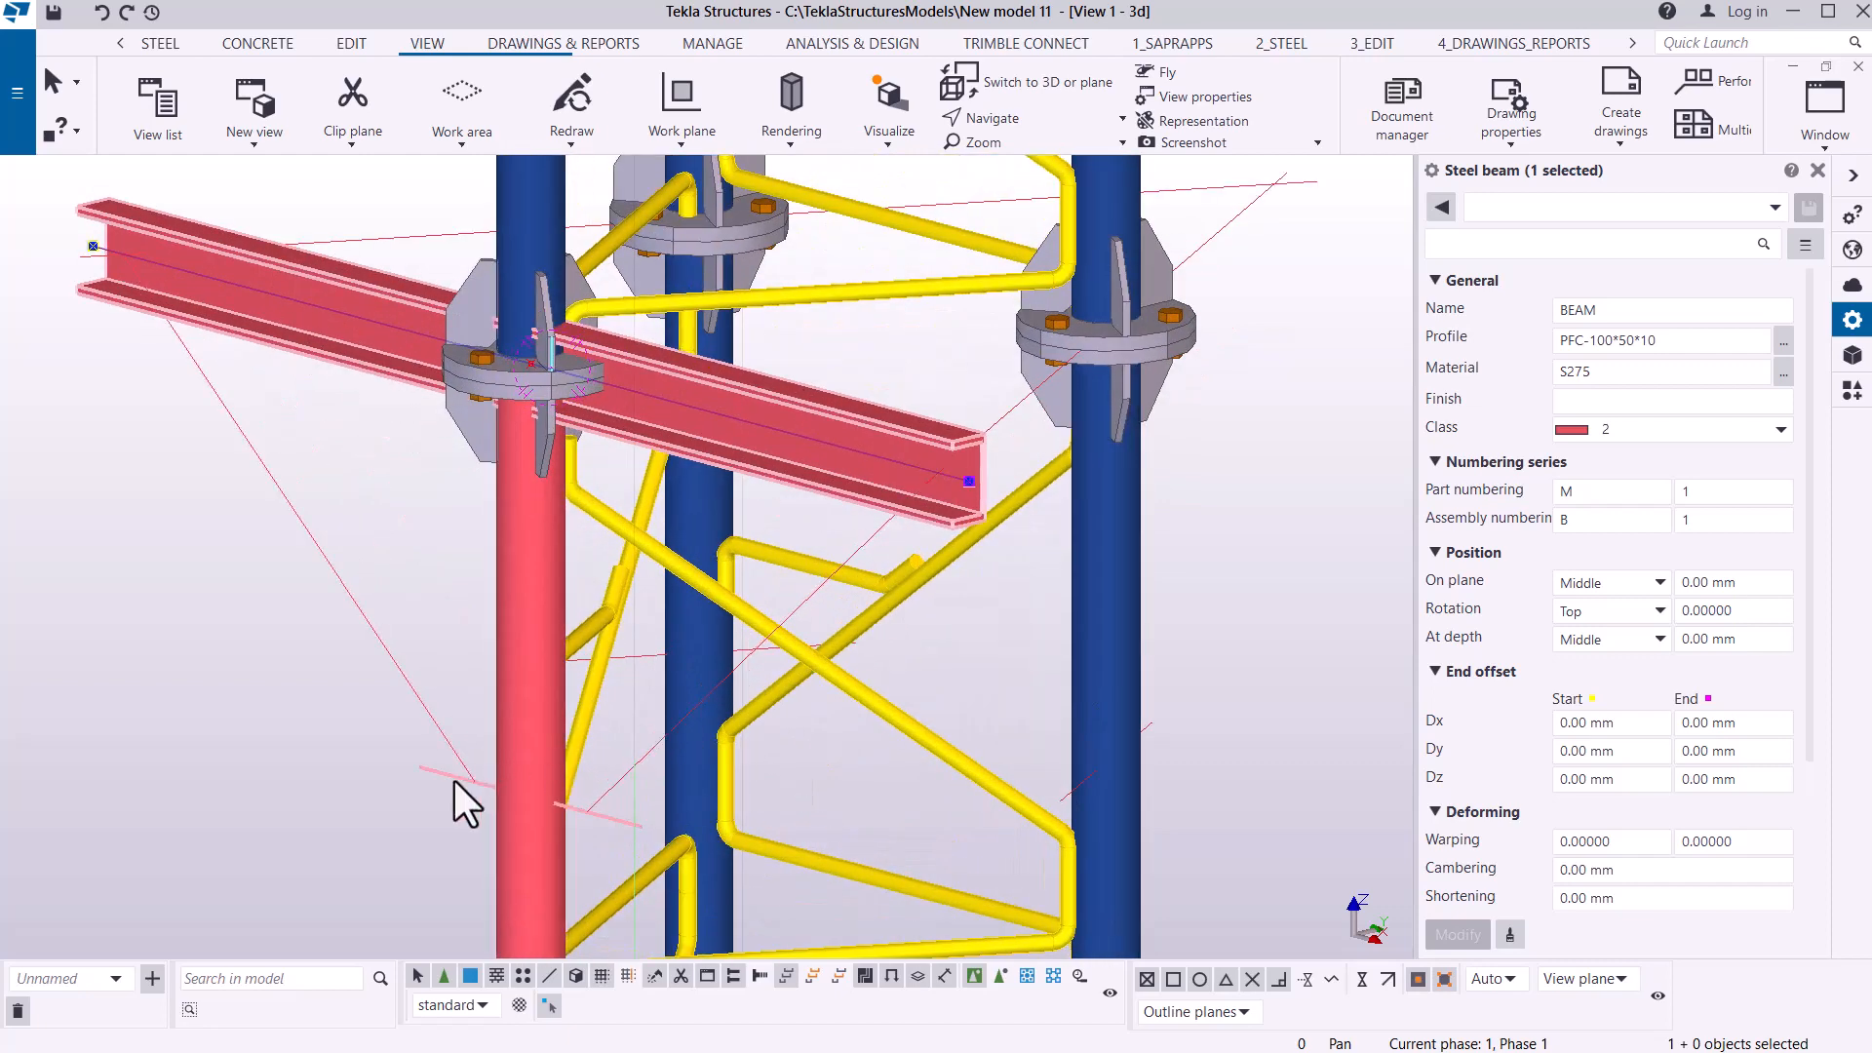
click(455, 781)
scroll(438, 785, up, 4)
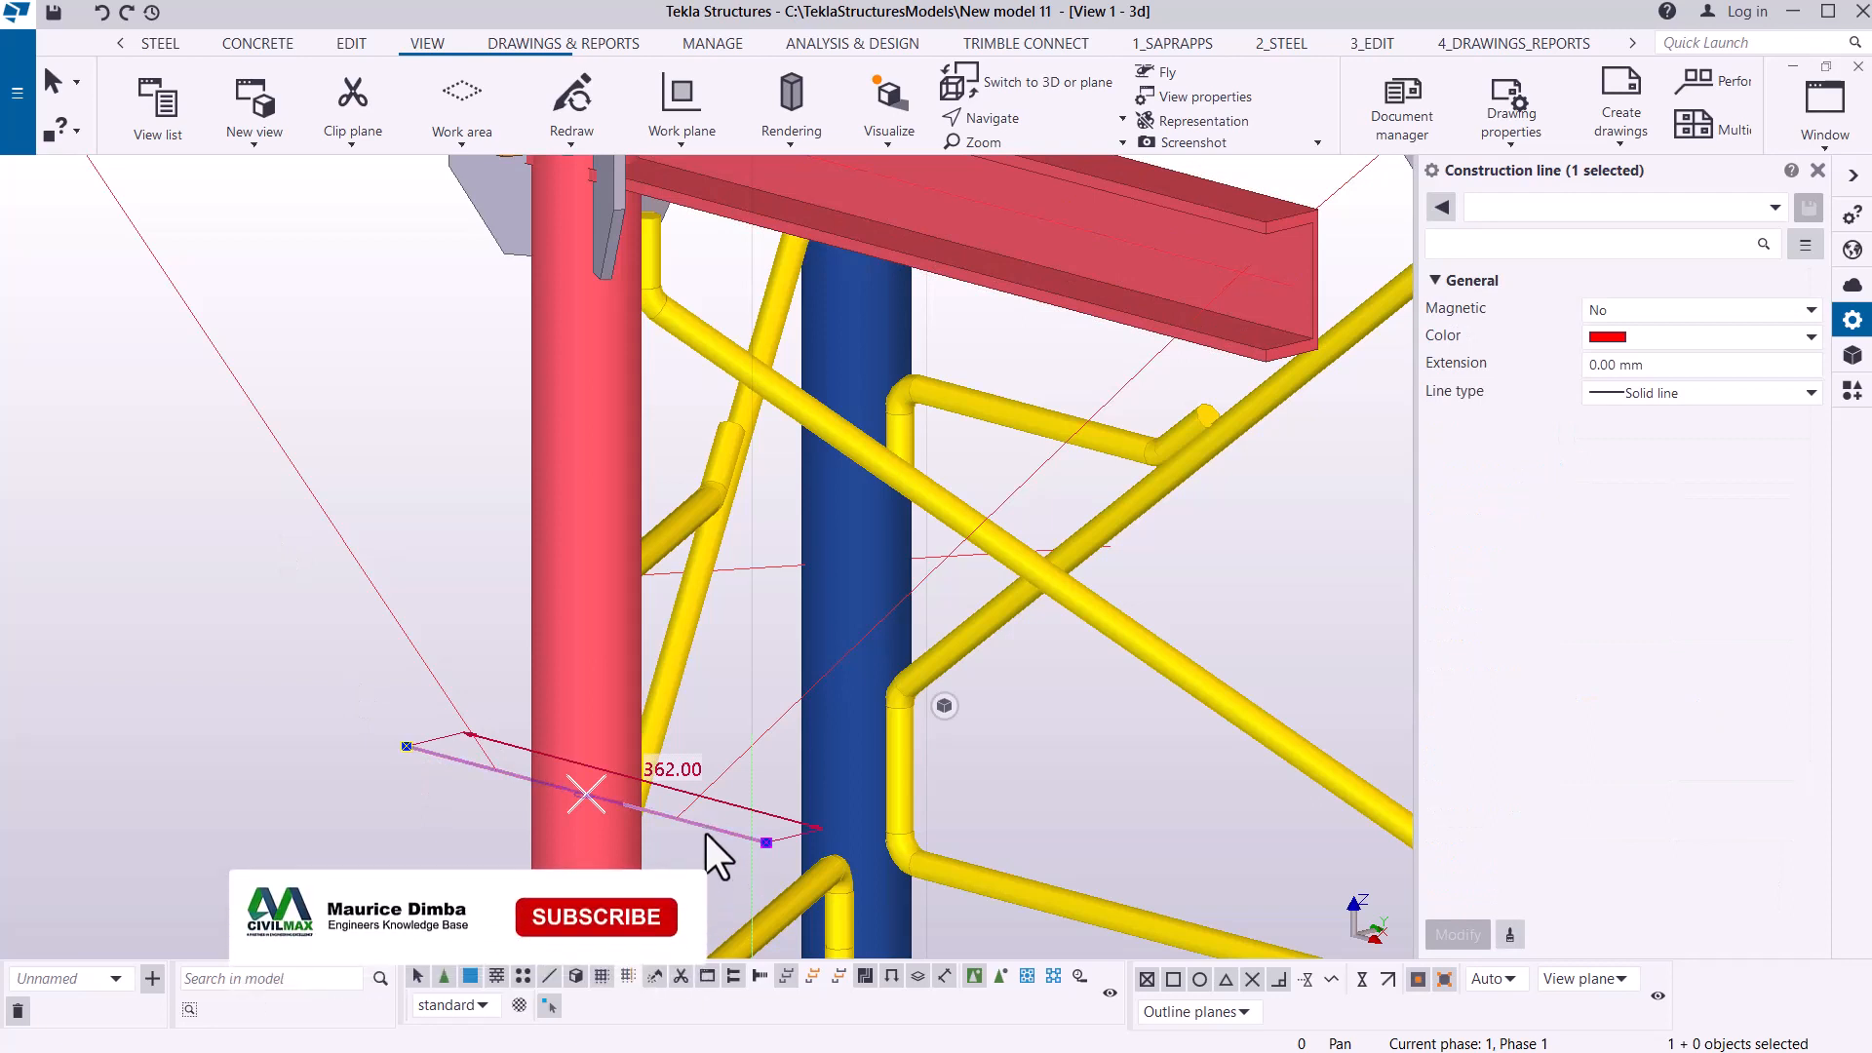
scroll(471, 595, down, 2)
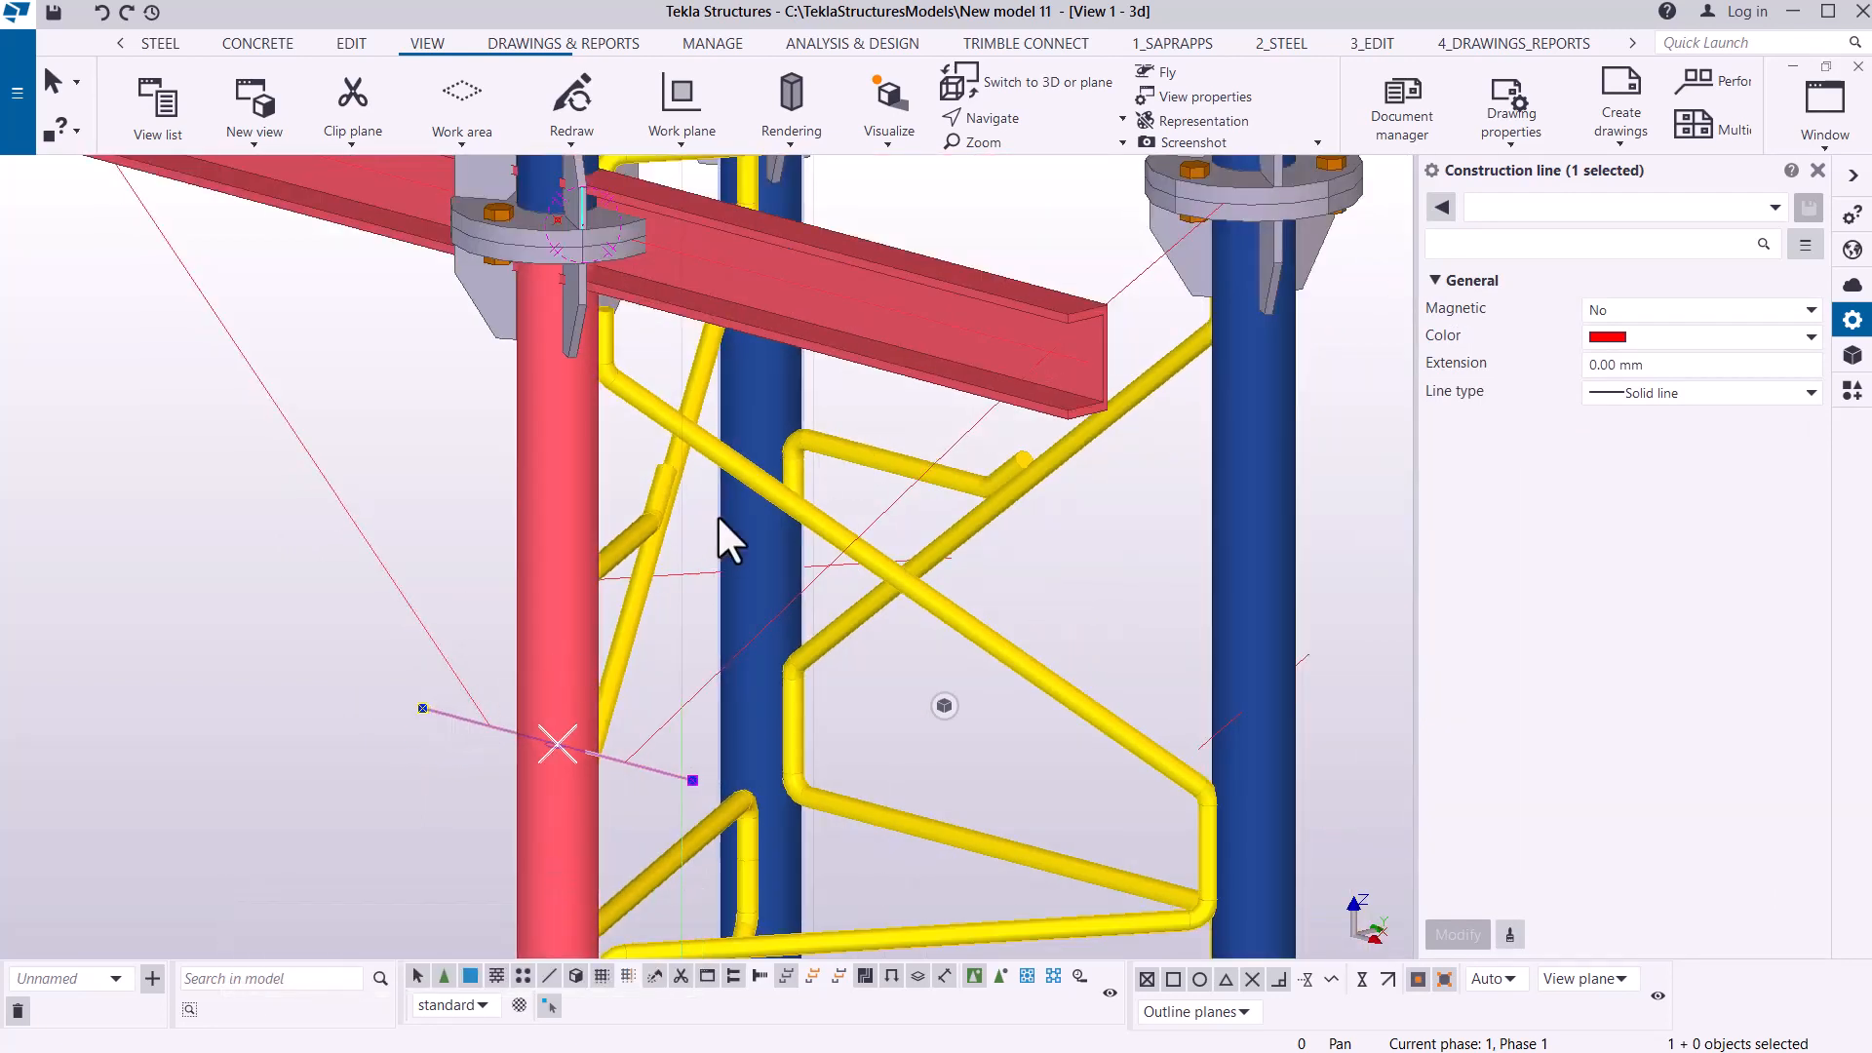
click(161, 43)
click(218, 105)
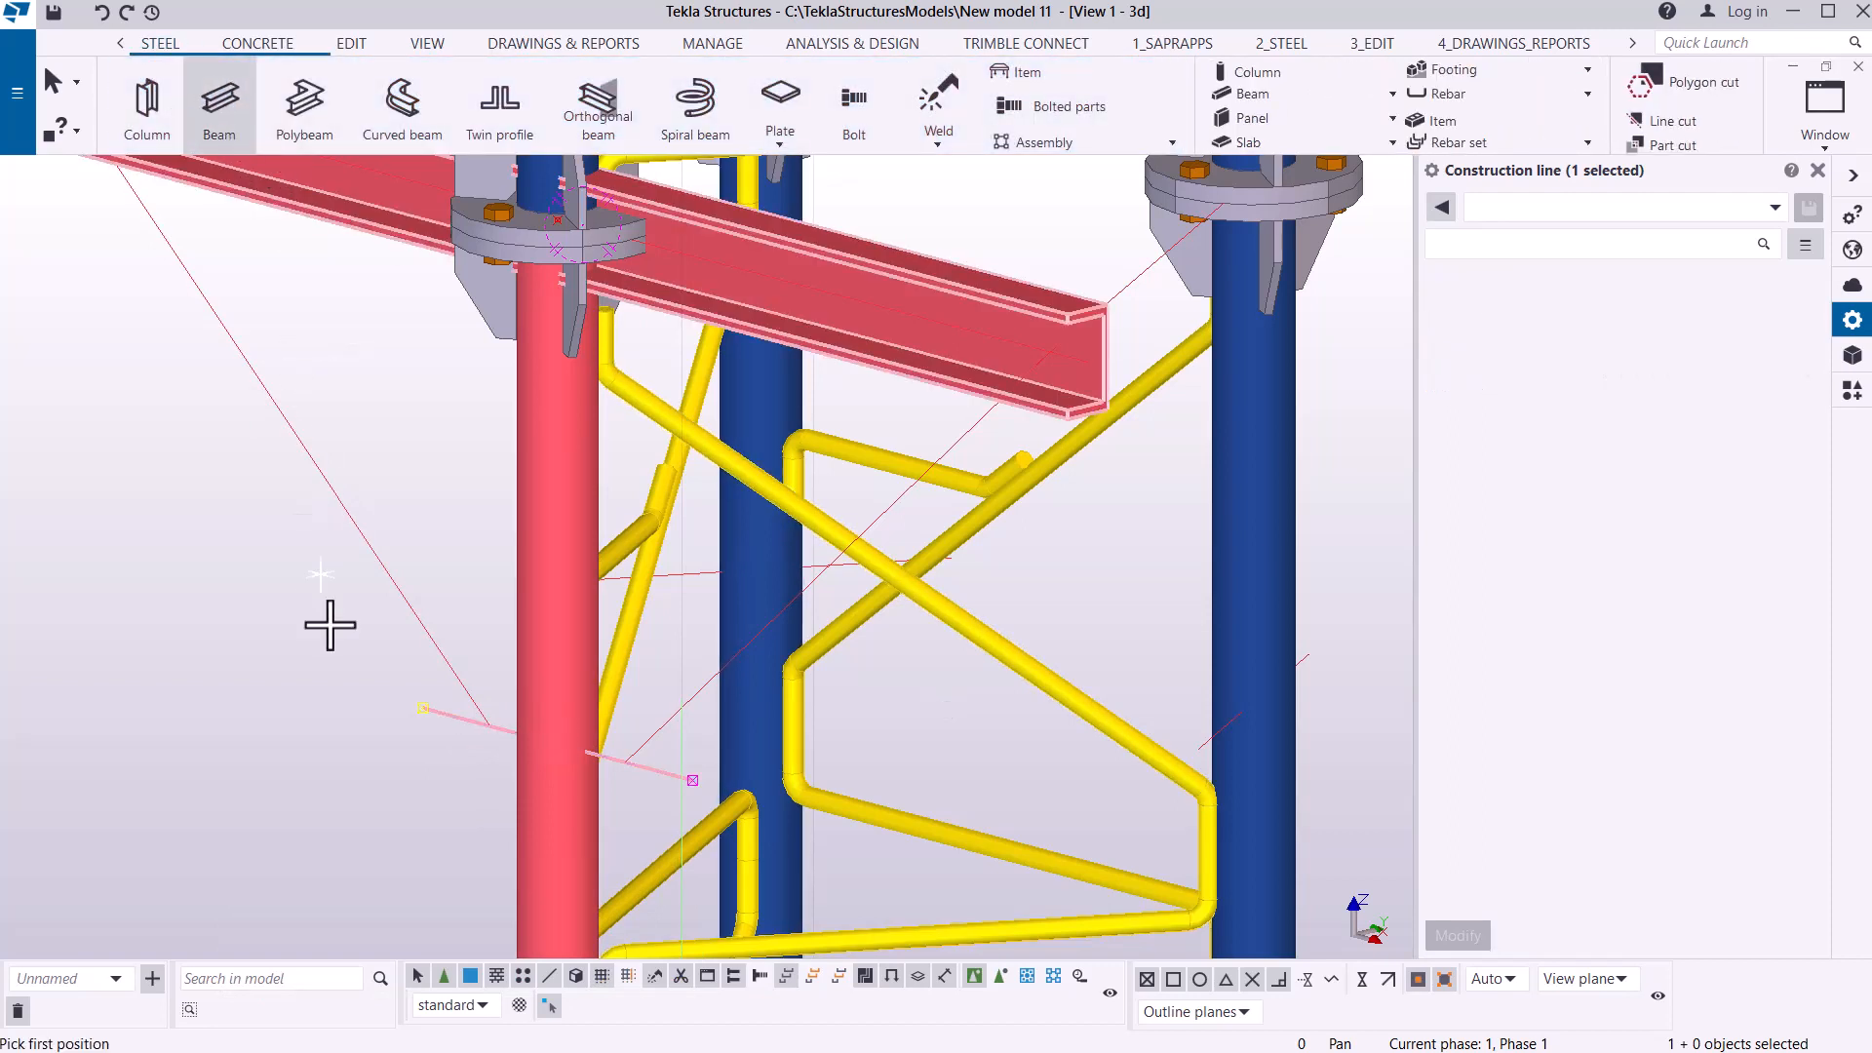
click(461, 736)
scroll(683, 781, up, 2)
click(694, 779)
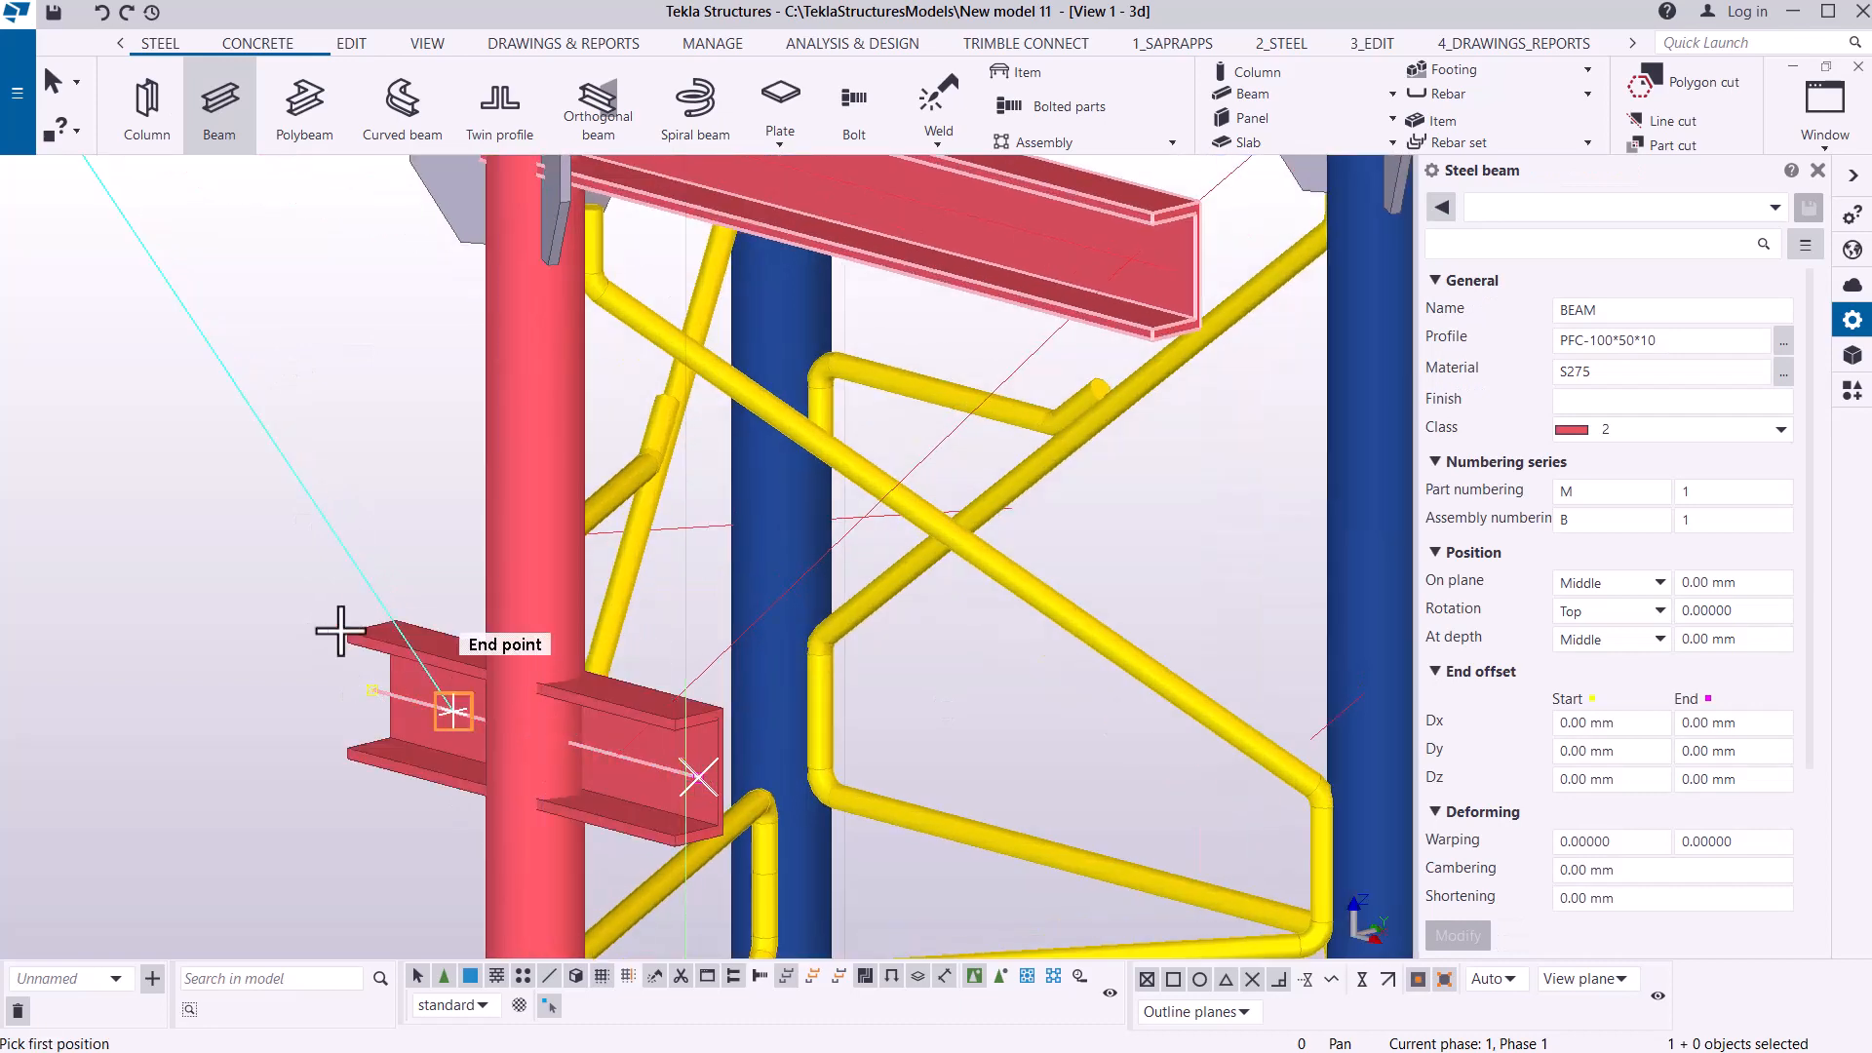
right_click(243, 570)
click(310, 589)
- Examine the short channel beam crossing the red leg from close up and a higher viewing angle, and select it
scroll(669, 809, down, 2)
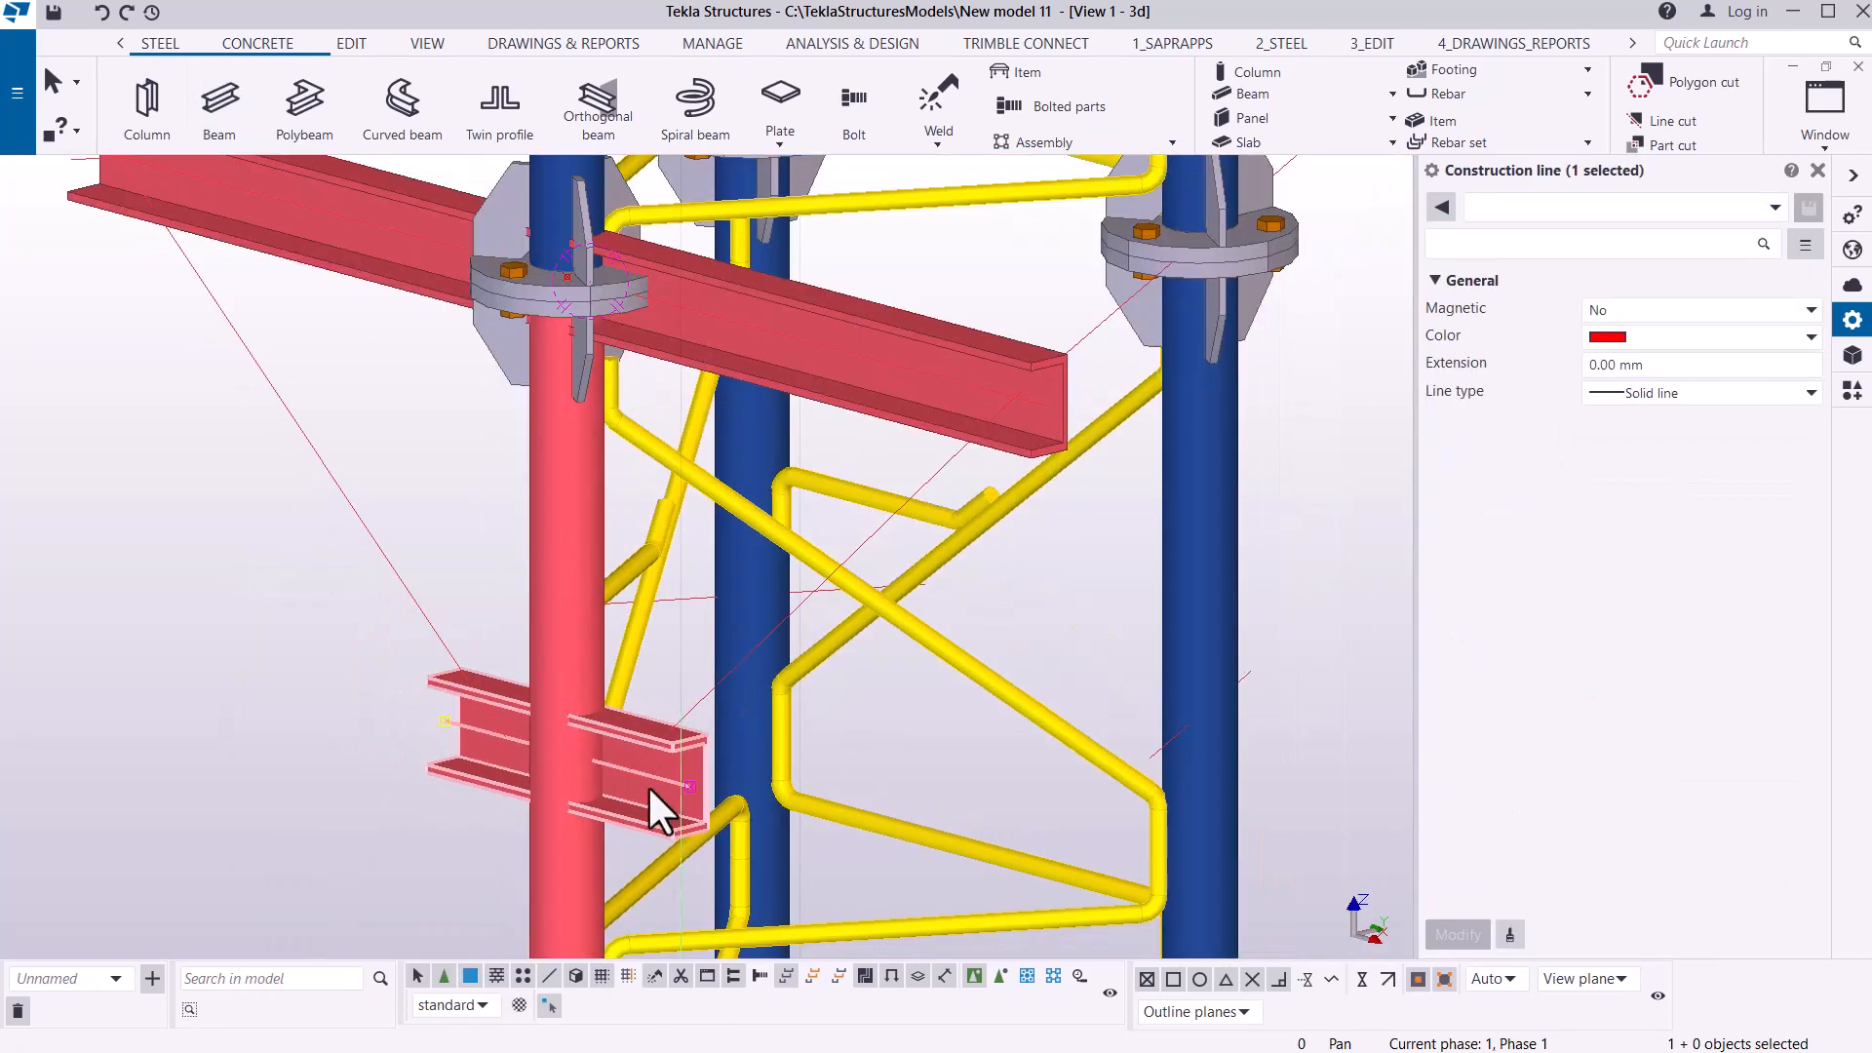
scroll(648, 786, up, 2)
scroll(624, 722, down, 4)
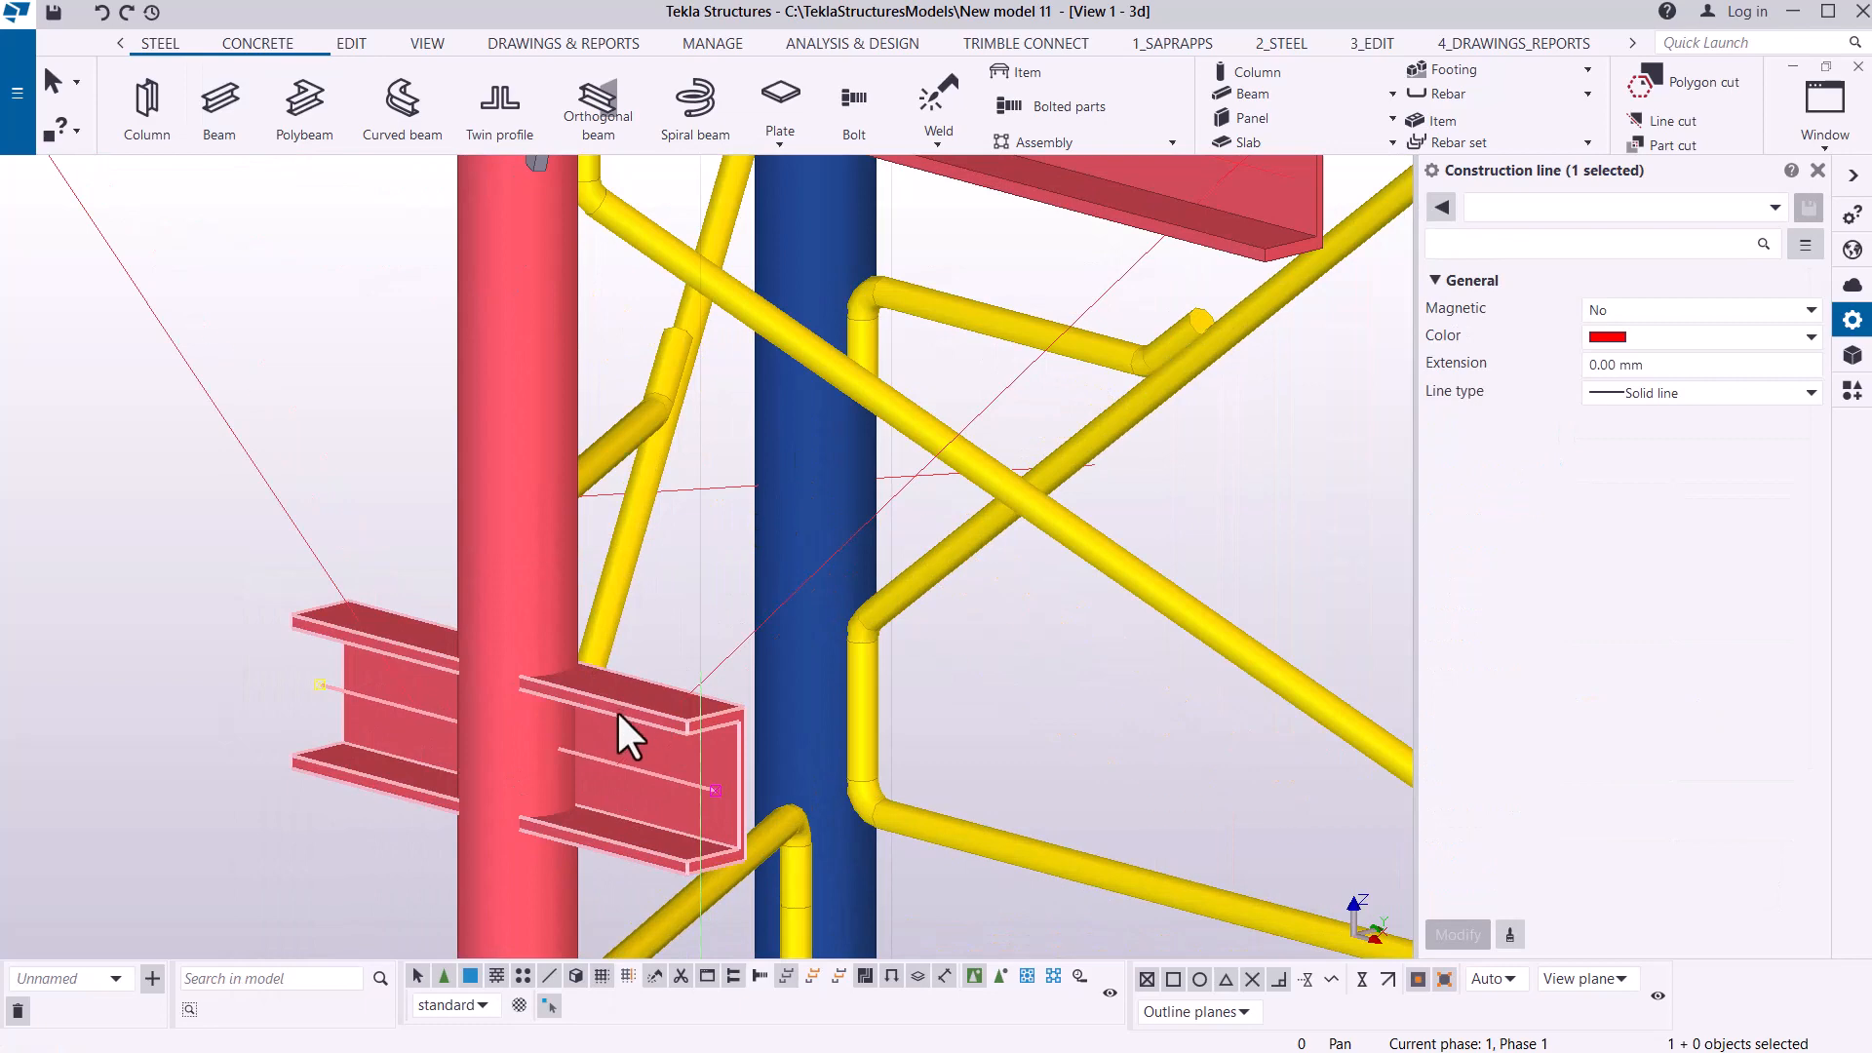
scroll(632, 756, up, 4)
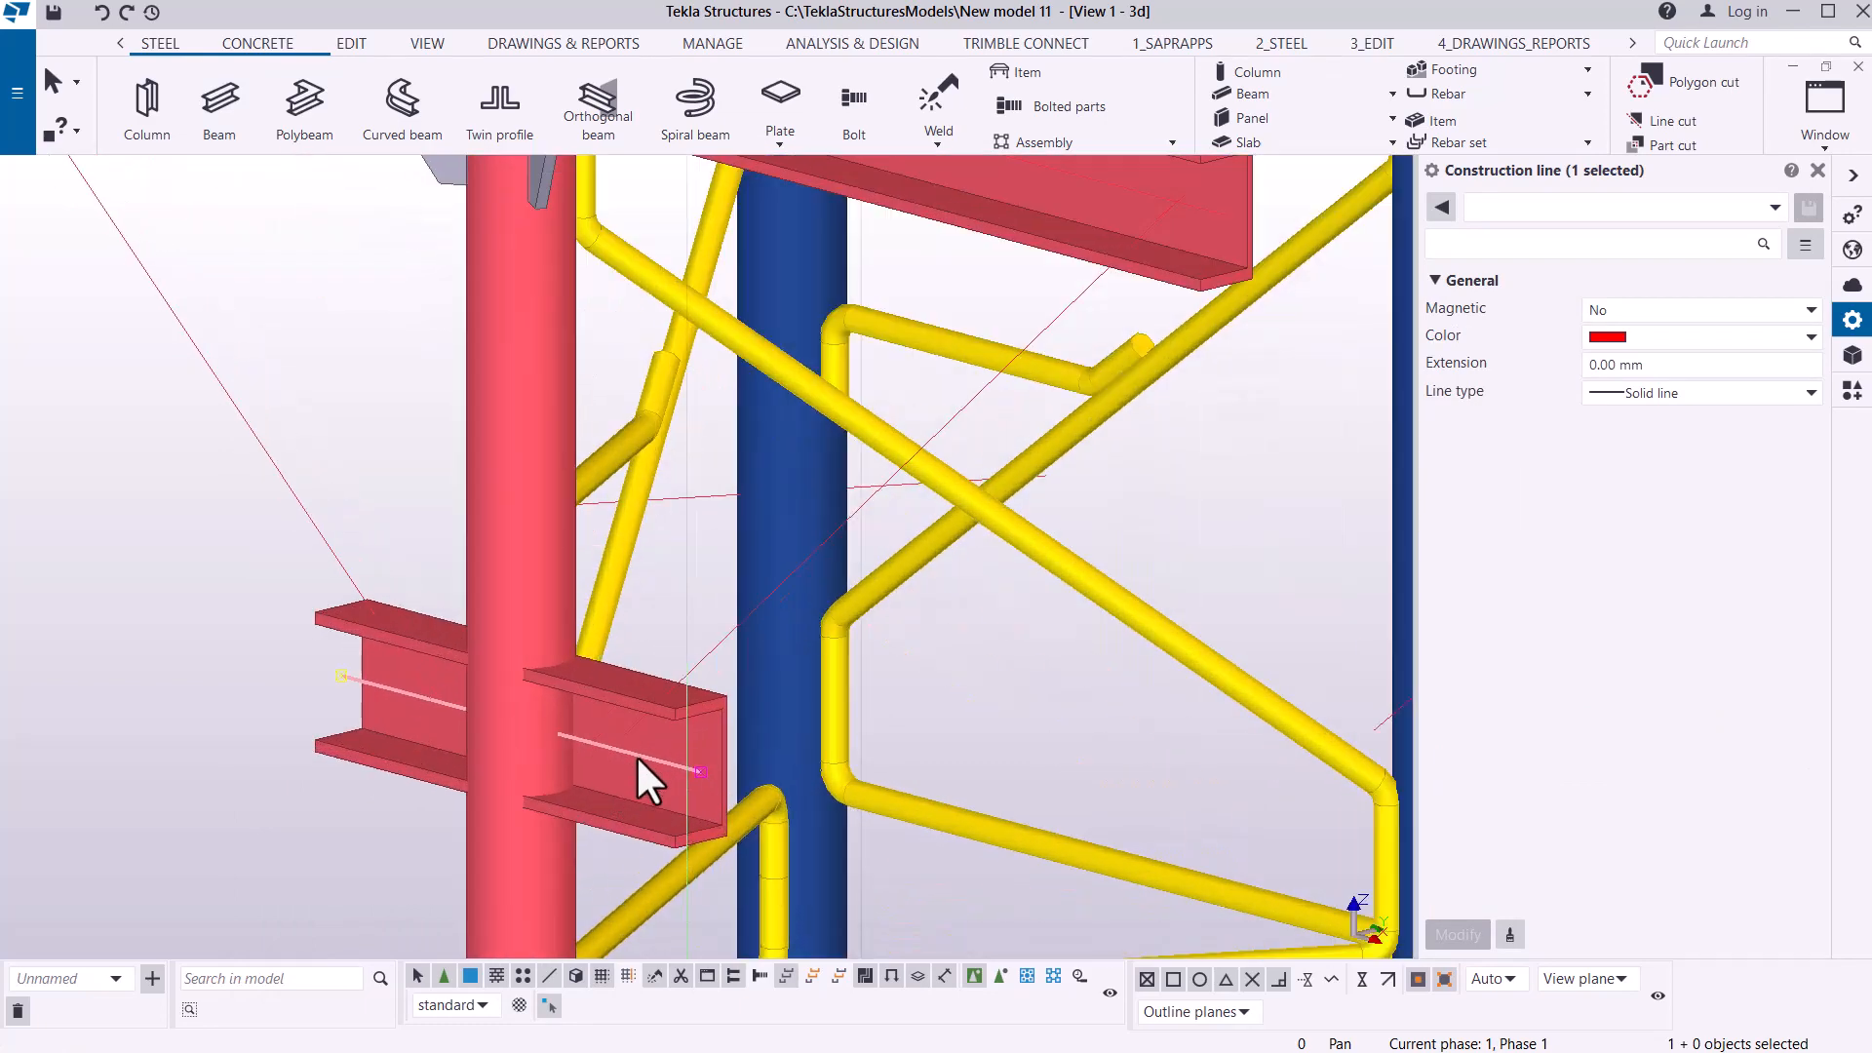
scroll(603, 683, up, 2)
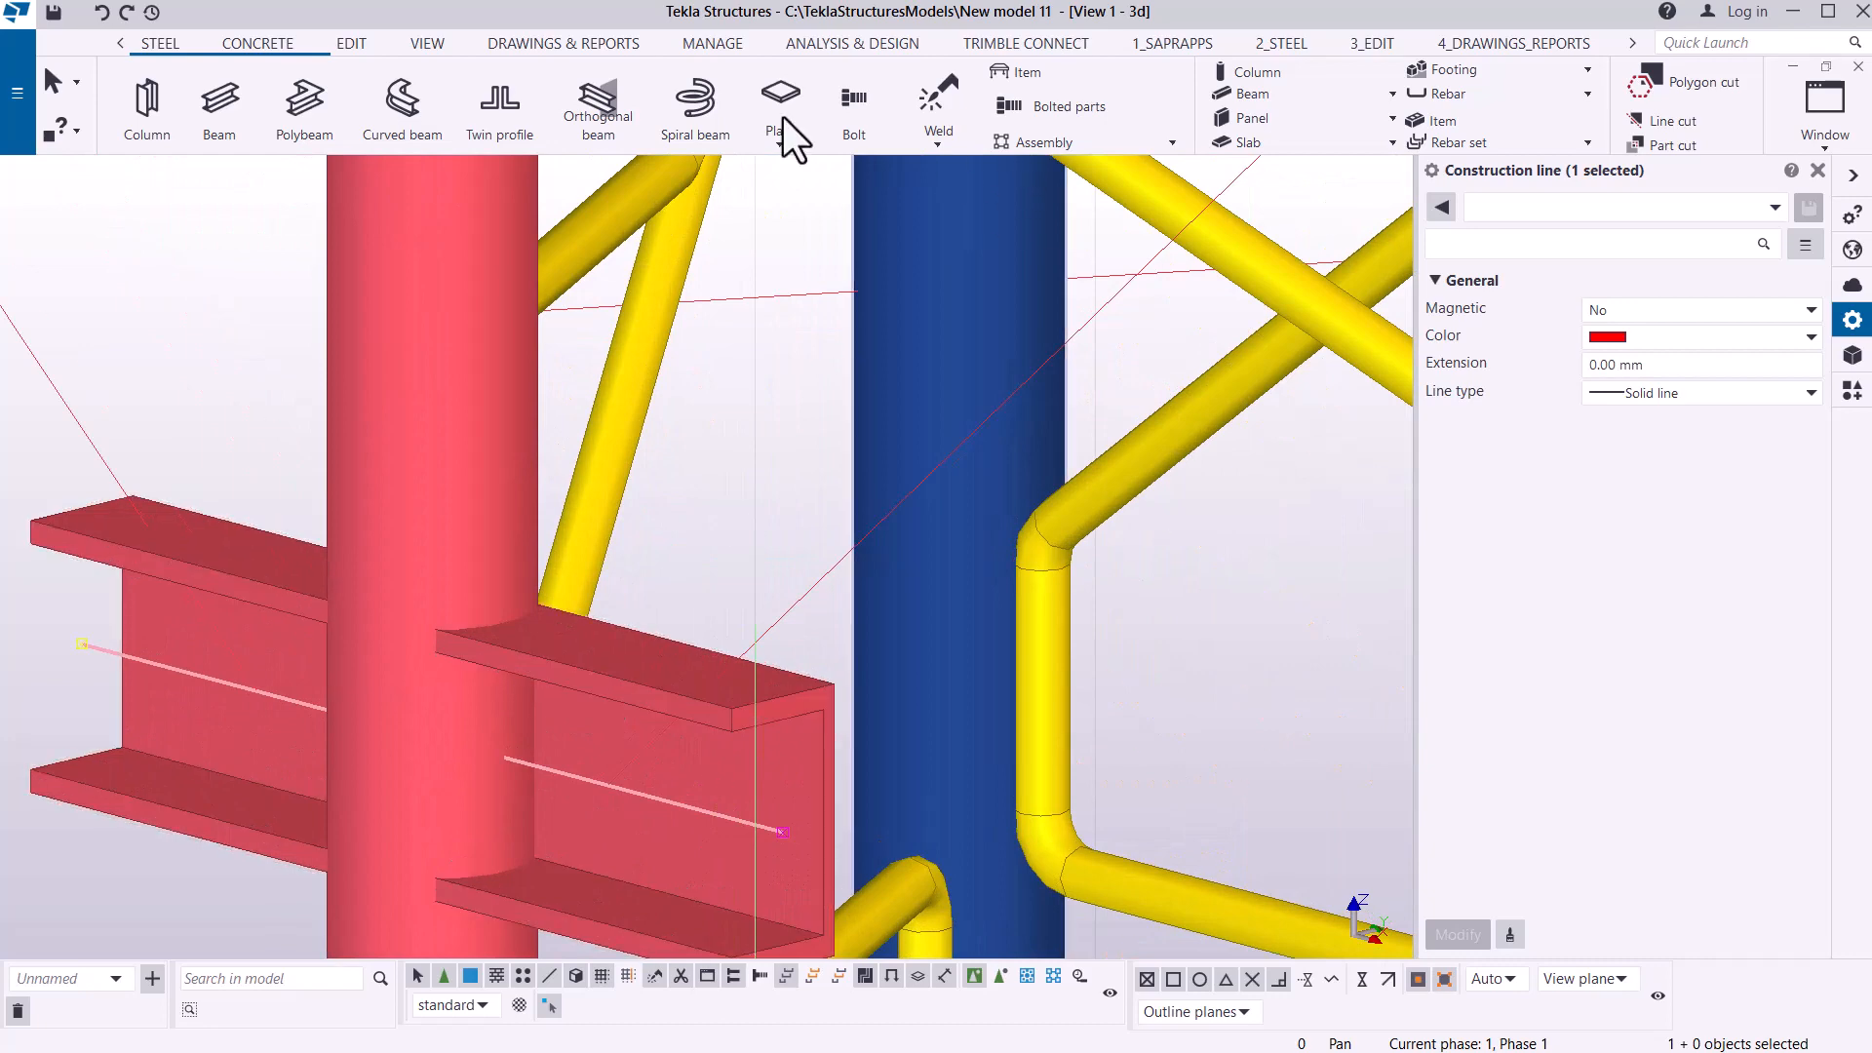
click(428, 44)
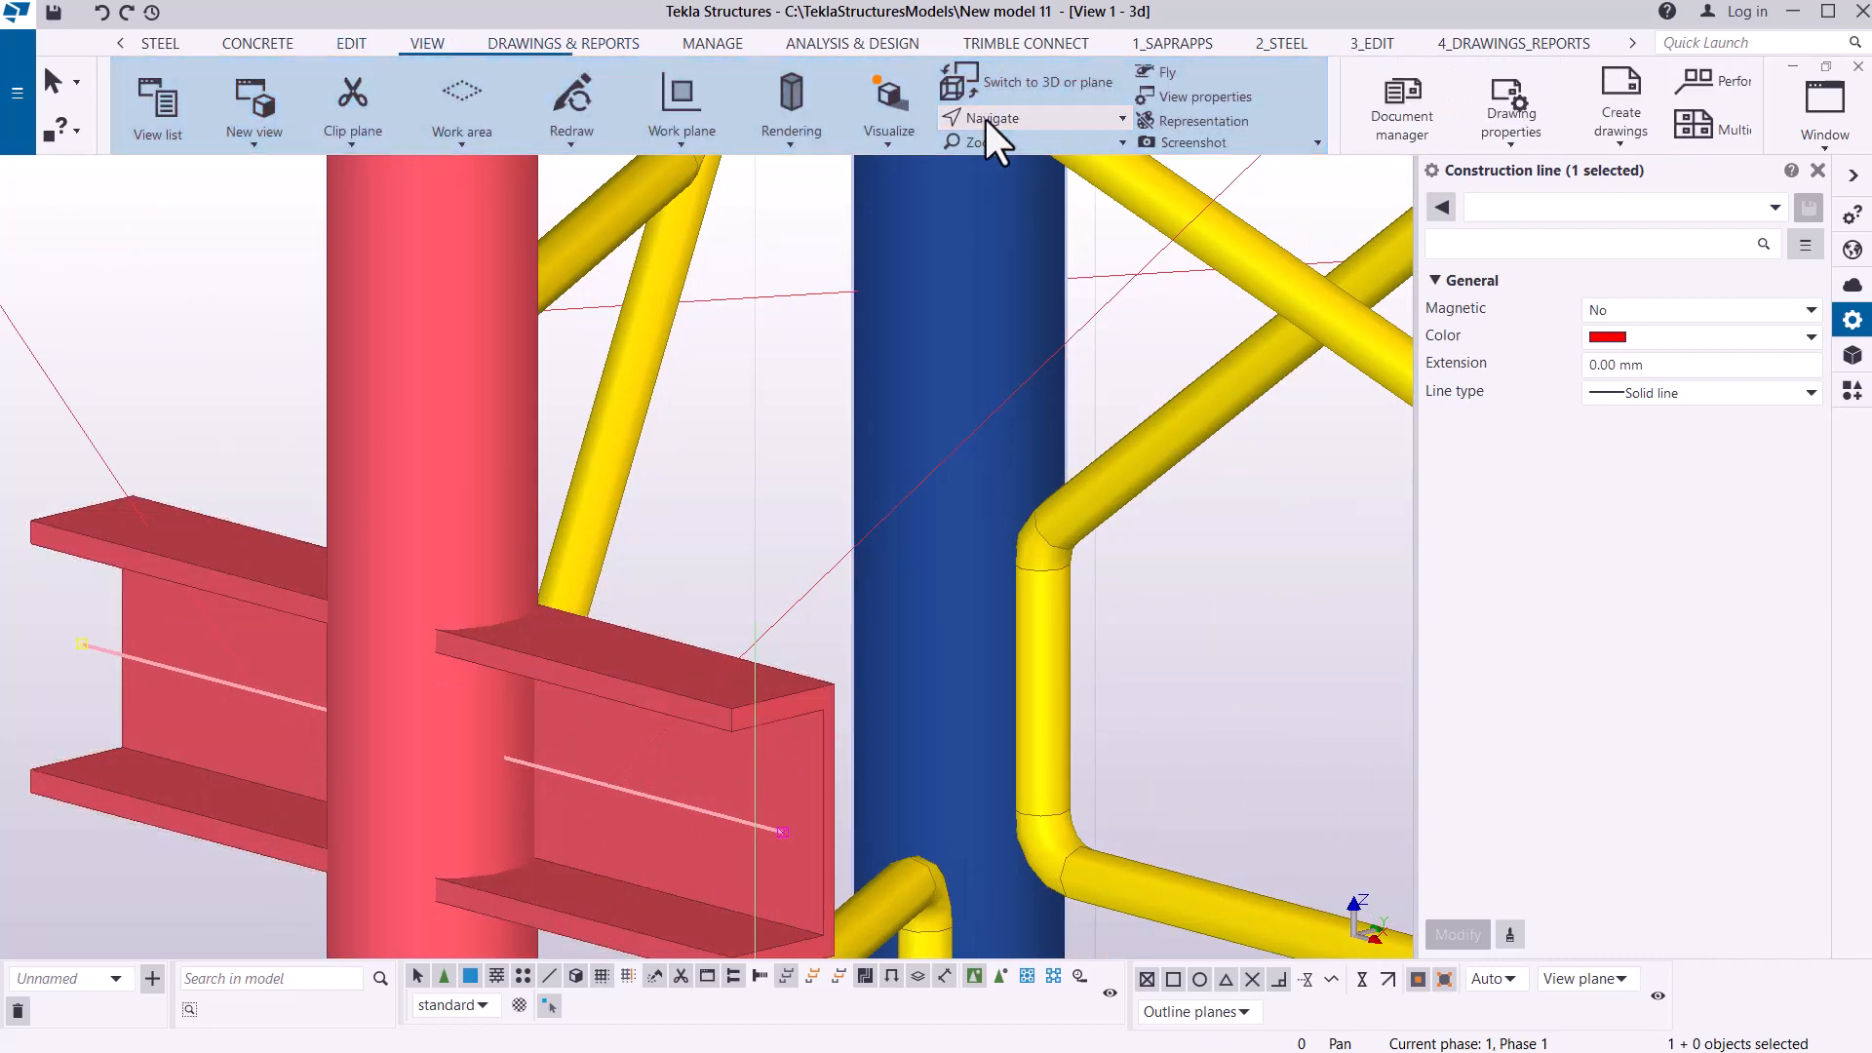
ctrl+middle_drag(590, 647, 595, 706)
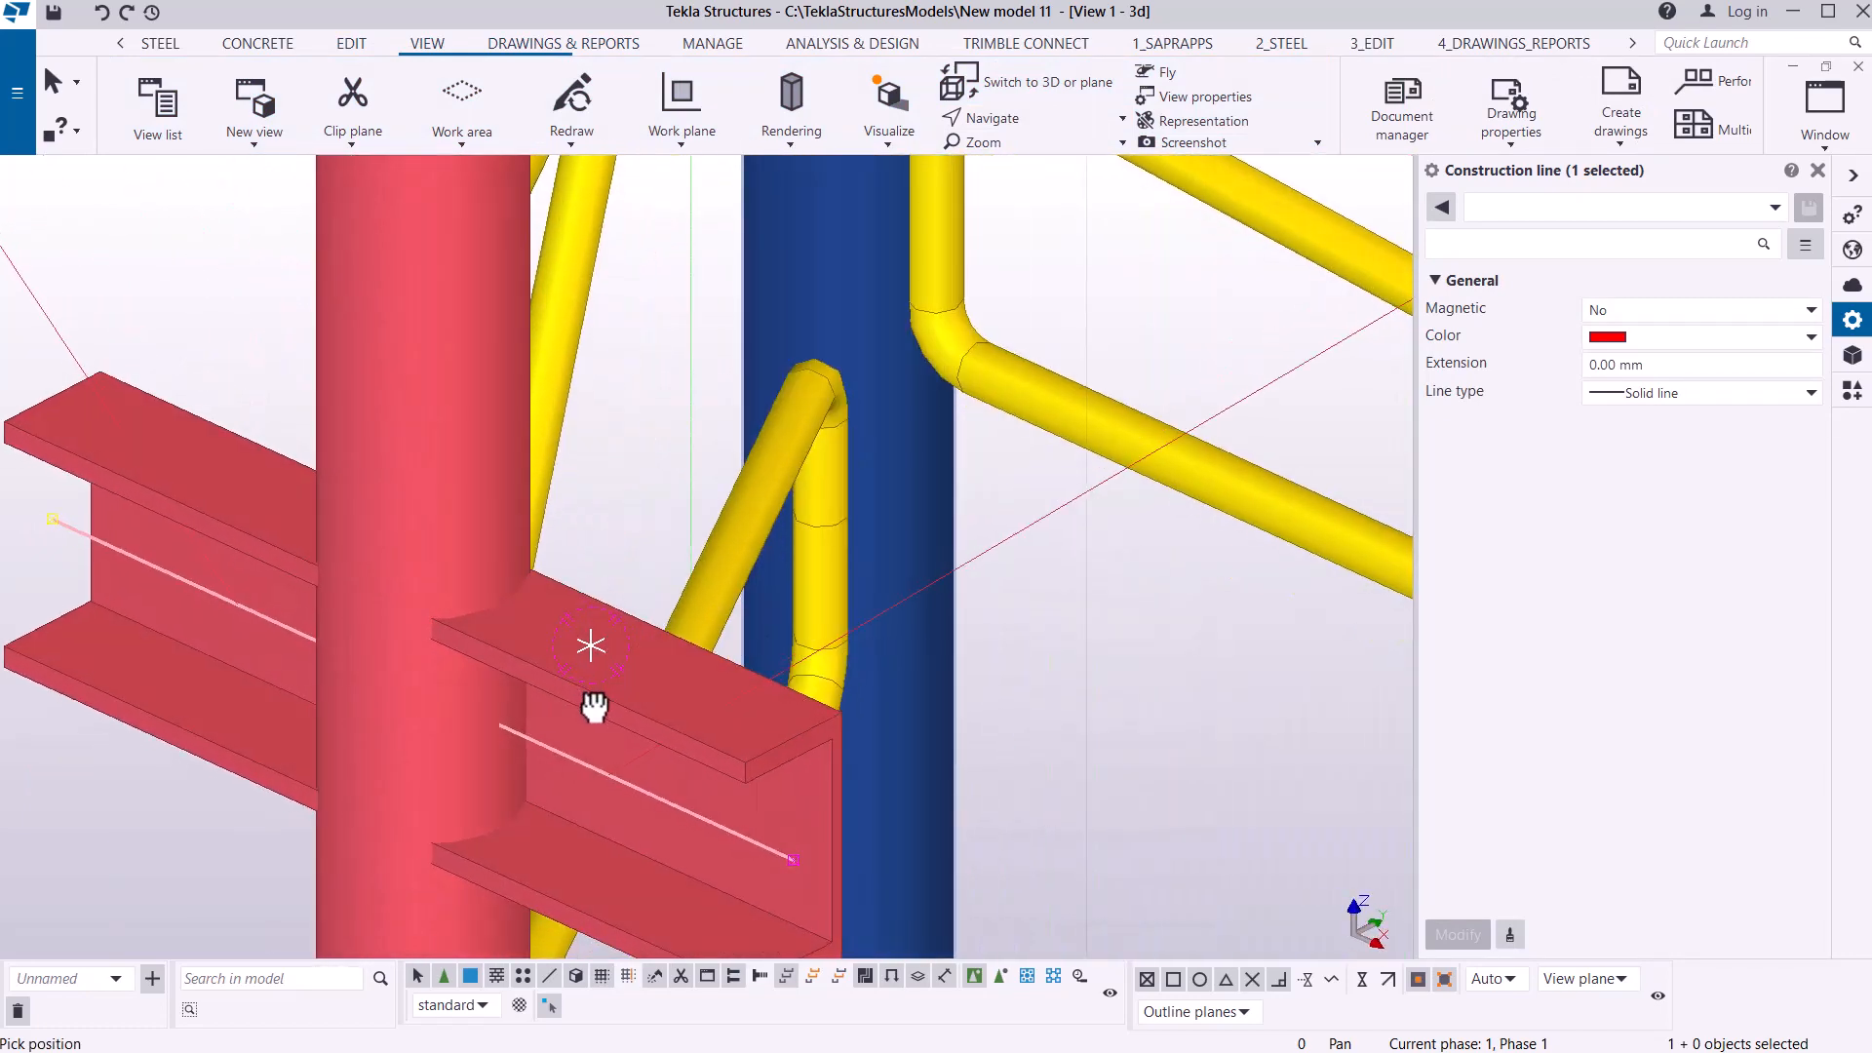
right_click(603, 455)
click(648, 471)
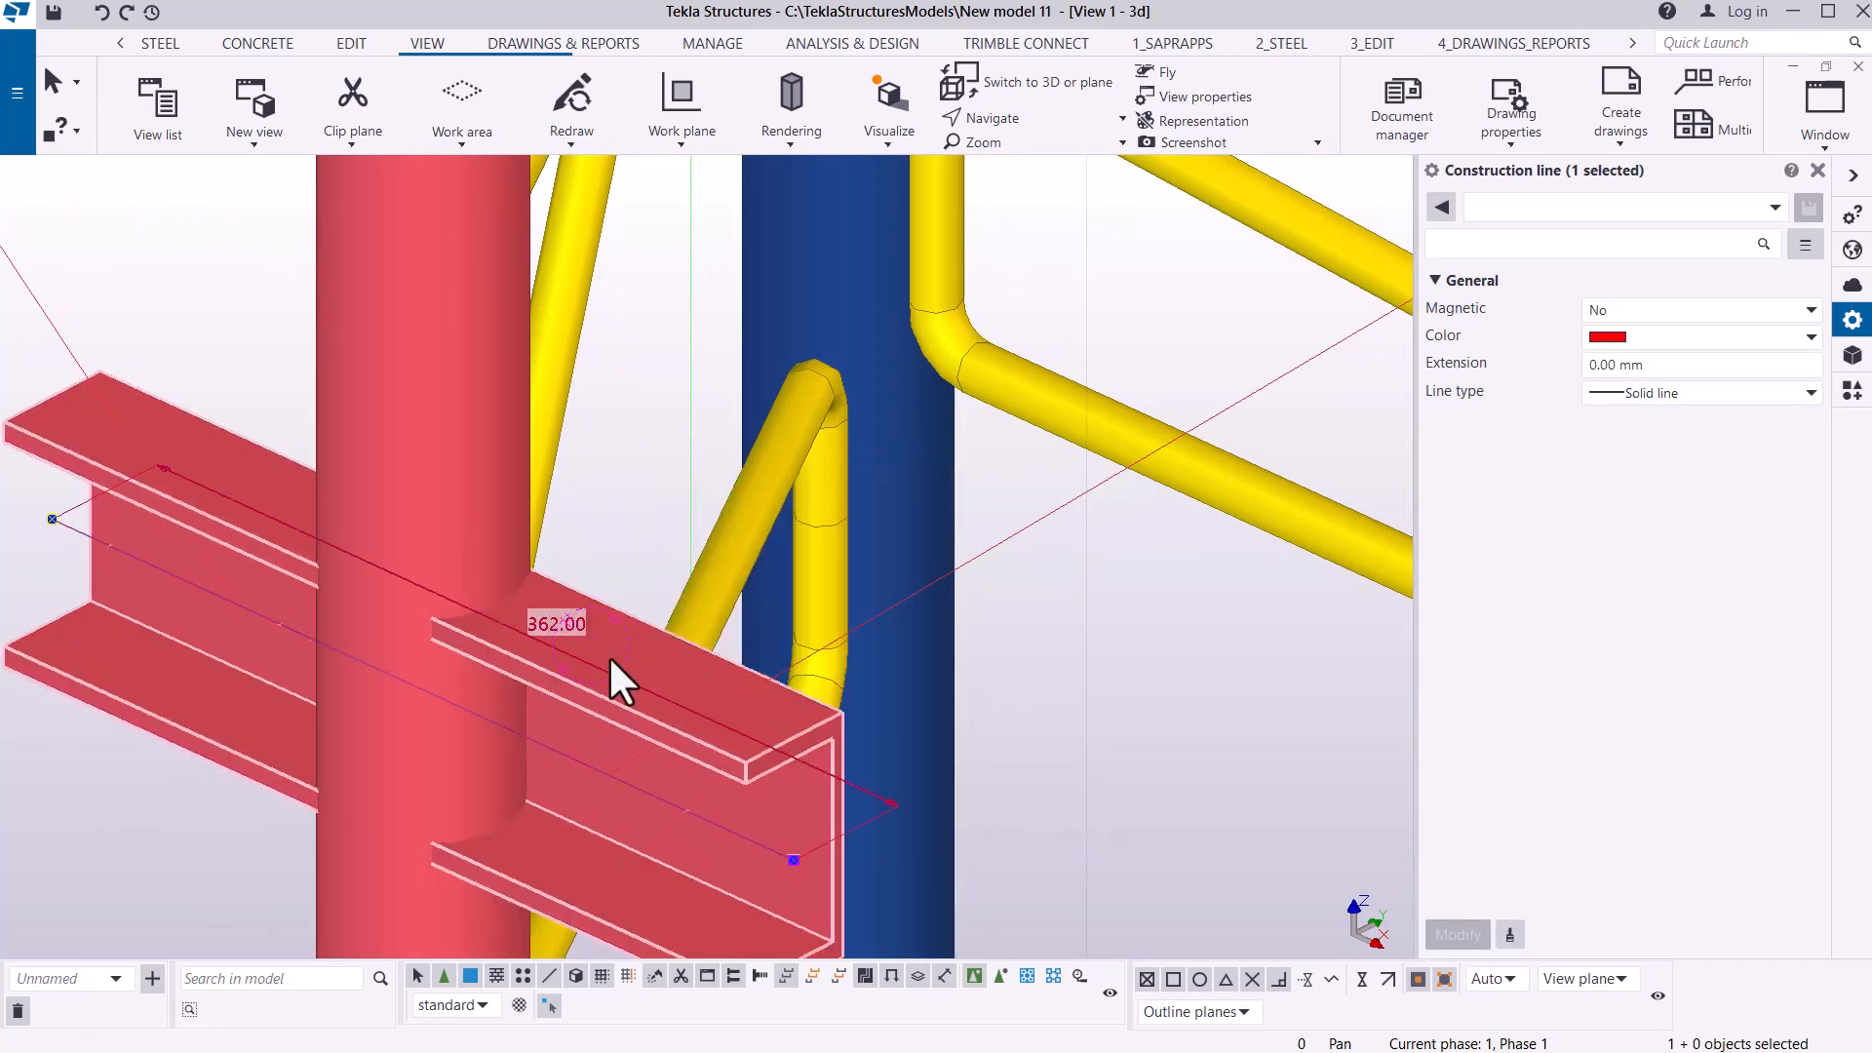
click(611, 661)
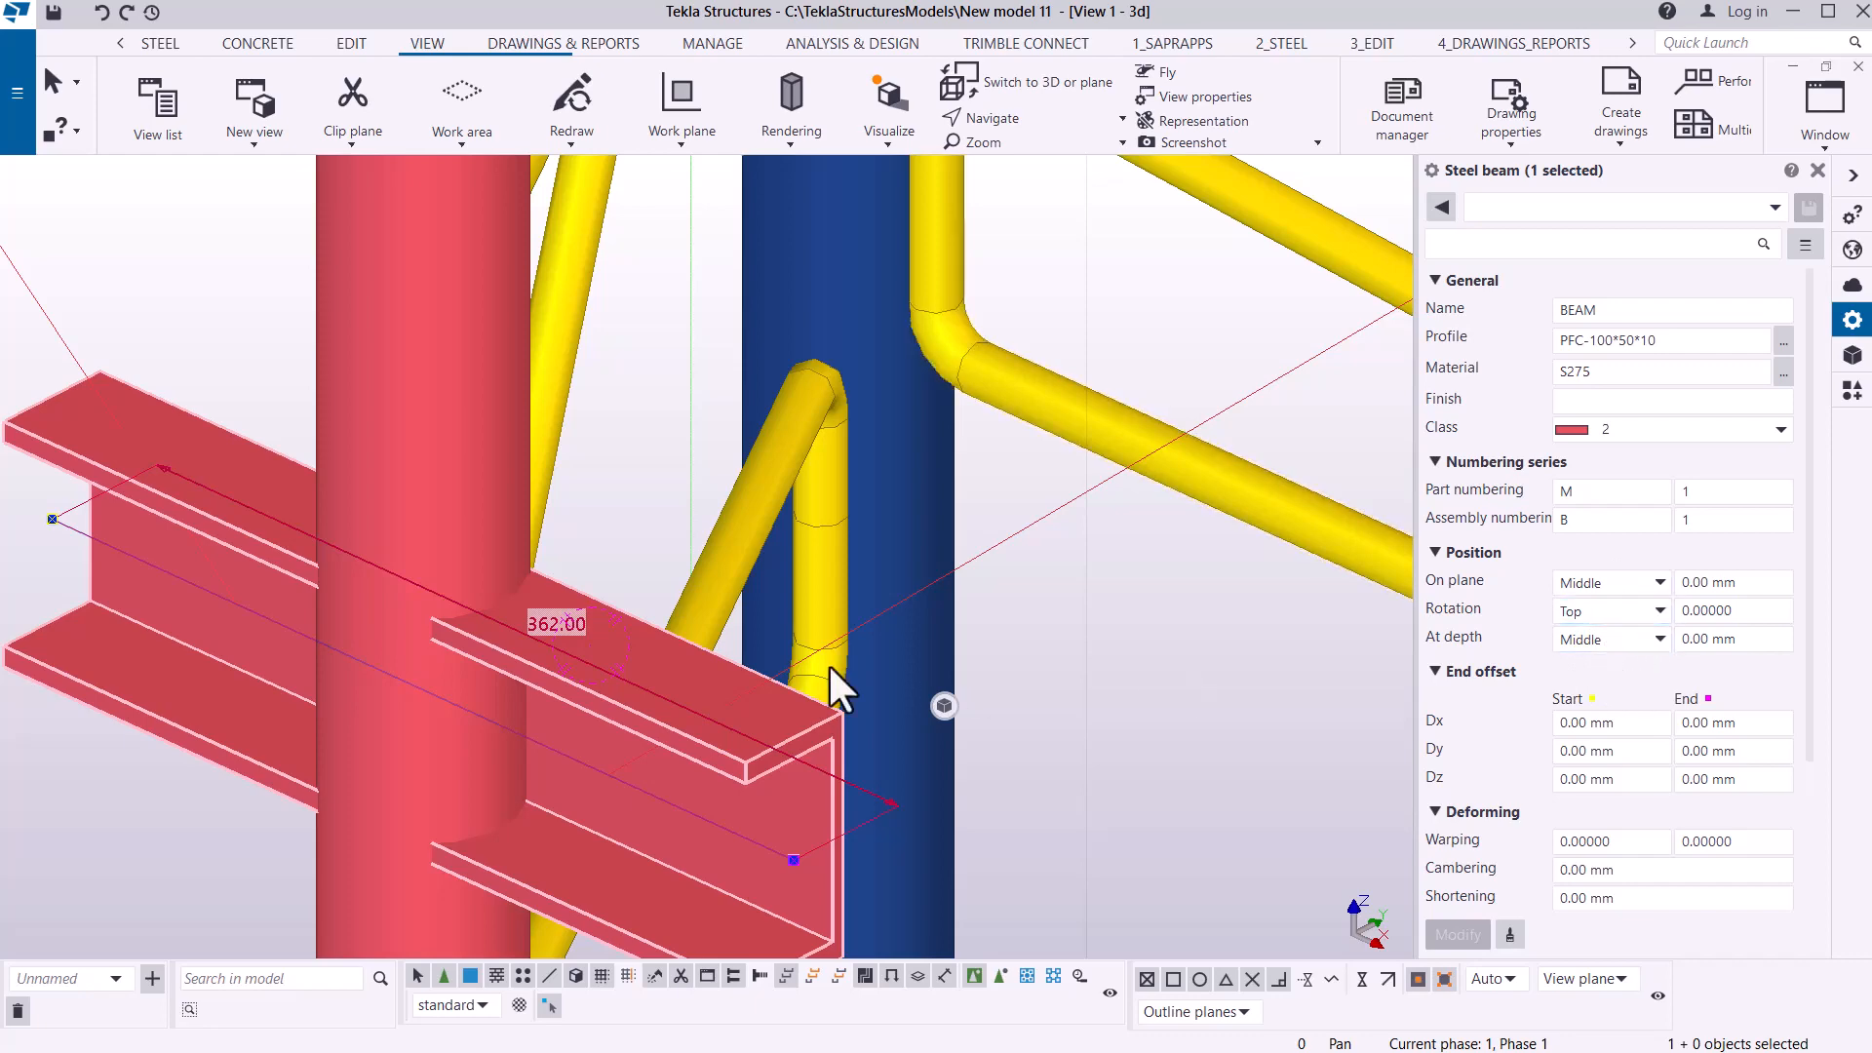
- Select the long channel beam and examine how it and the short channel cross the red leg by orbiting around the flange joint
scroll(824, 770, down, 6)
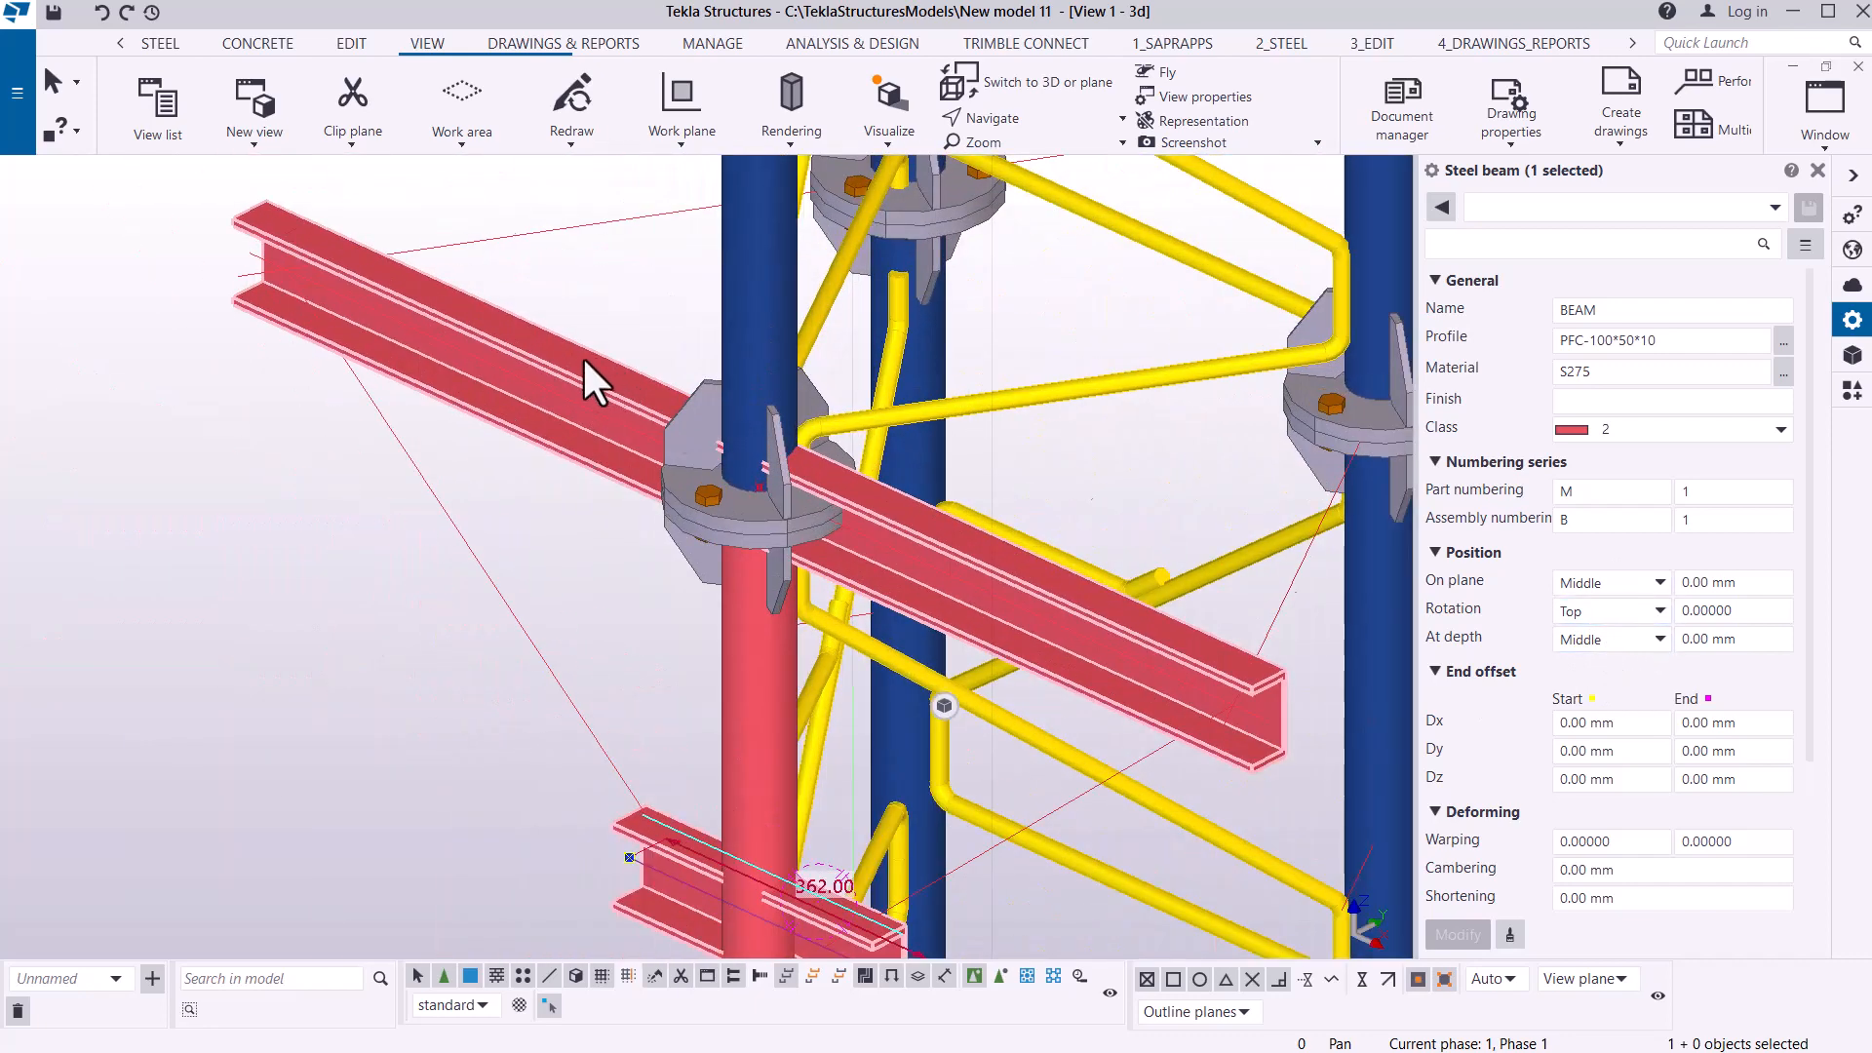
click(582, 355)
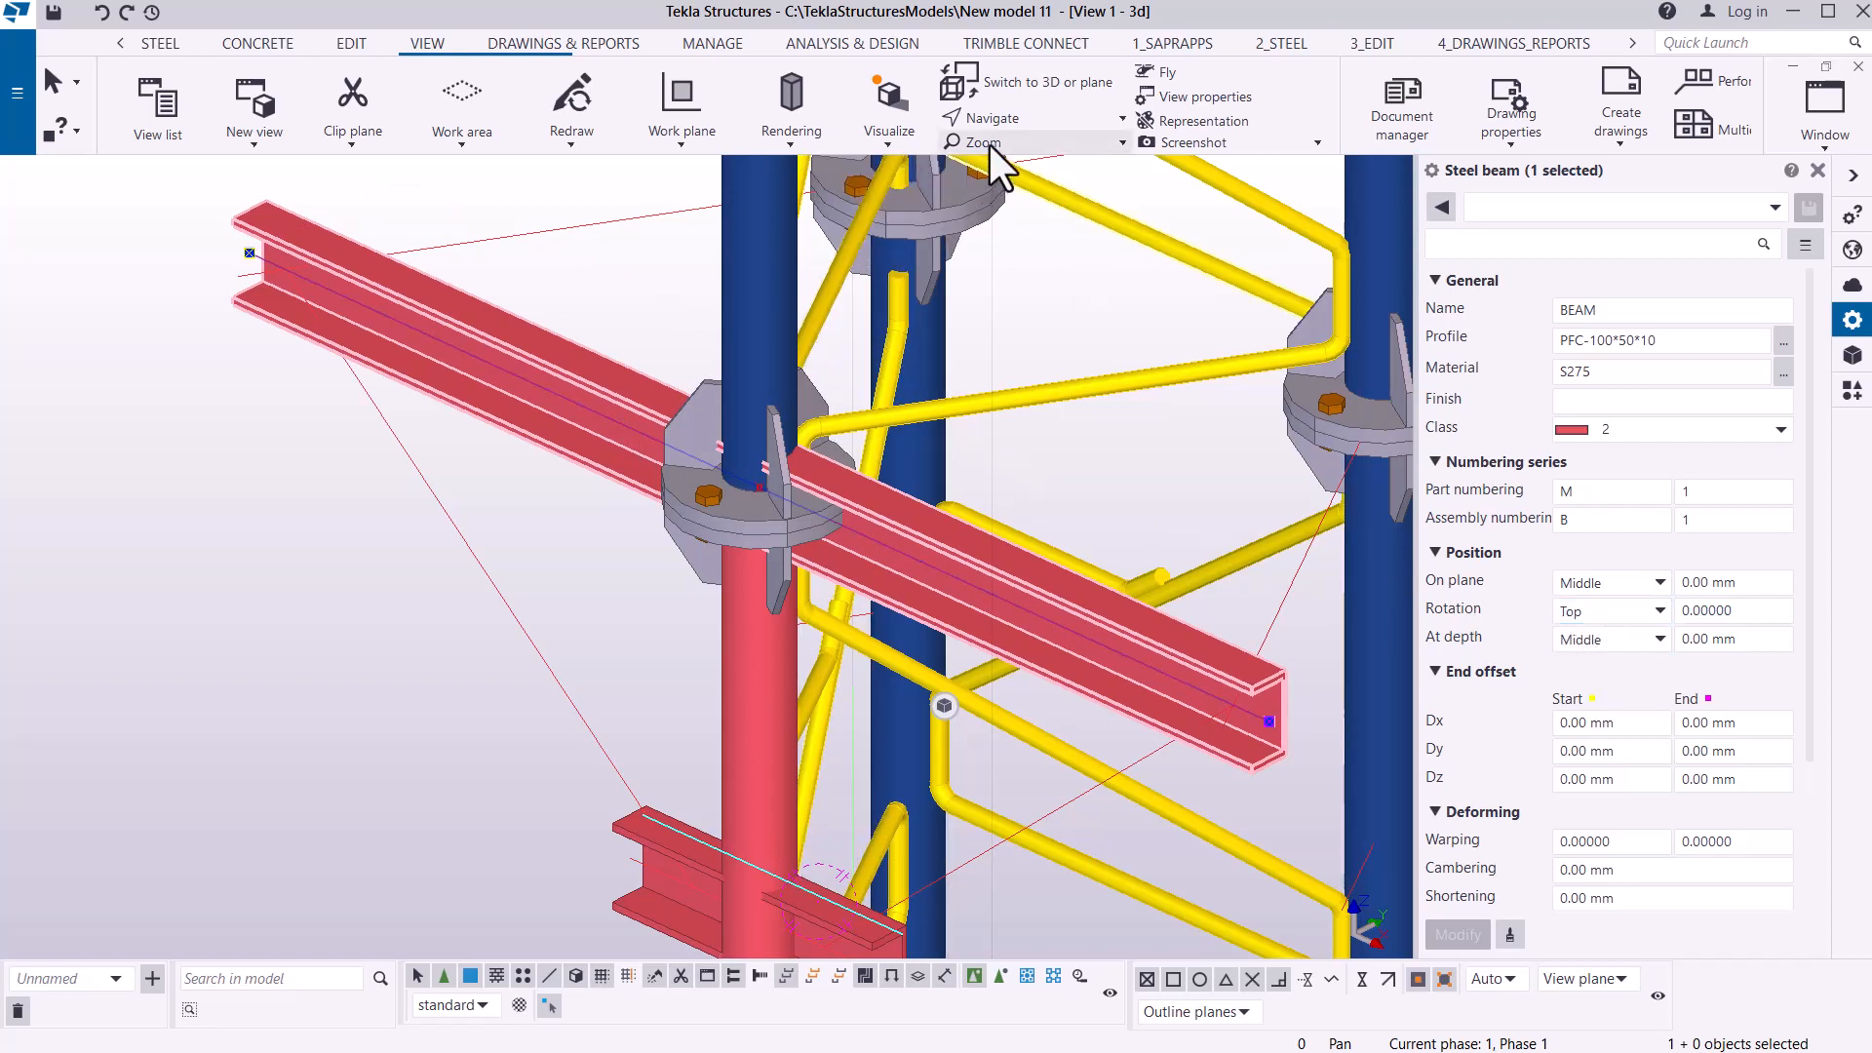
click(1011, 119)
click(1016, 154)
click(763, 463)
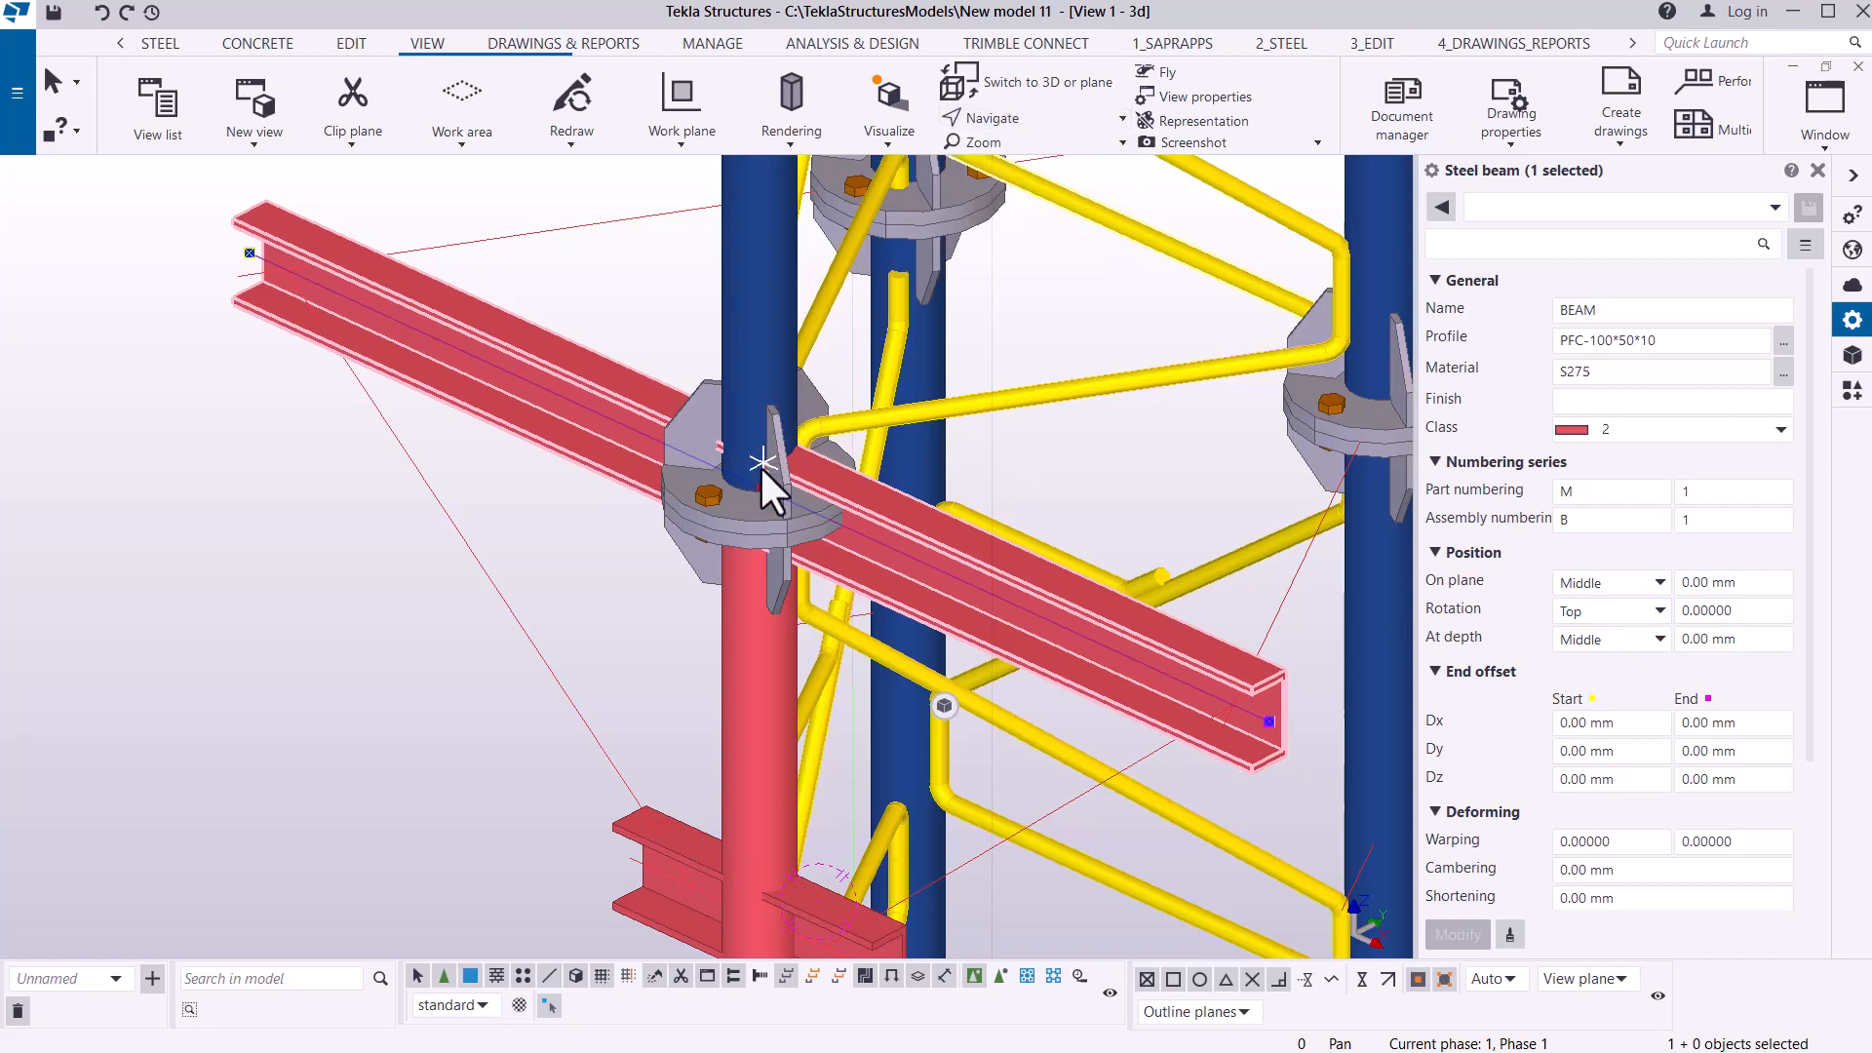
mouse_move(764, 463)
ctrl+middle_down()
mouse_move(764, 438)
mouse_move(723, 407)
mouse_move(608, 383)
mouse_move(660, 389)
mouse_move(824, 477)
mouse_move(1443, 403)
ctrl+middle_up()
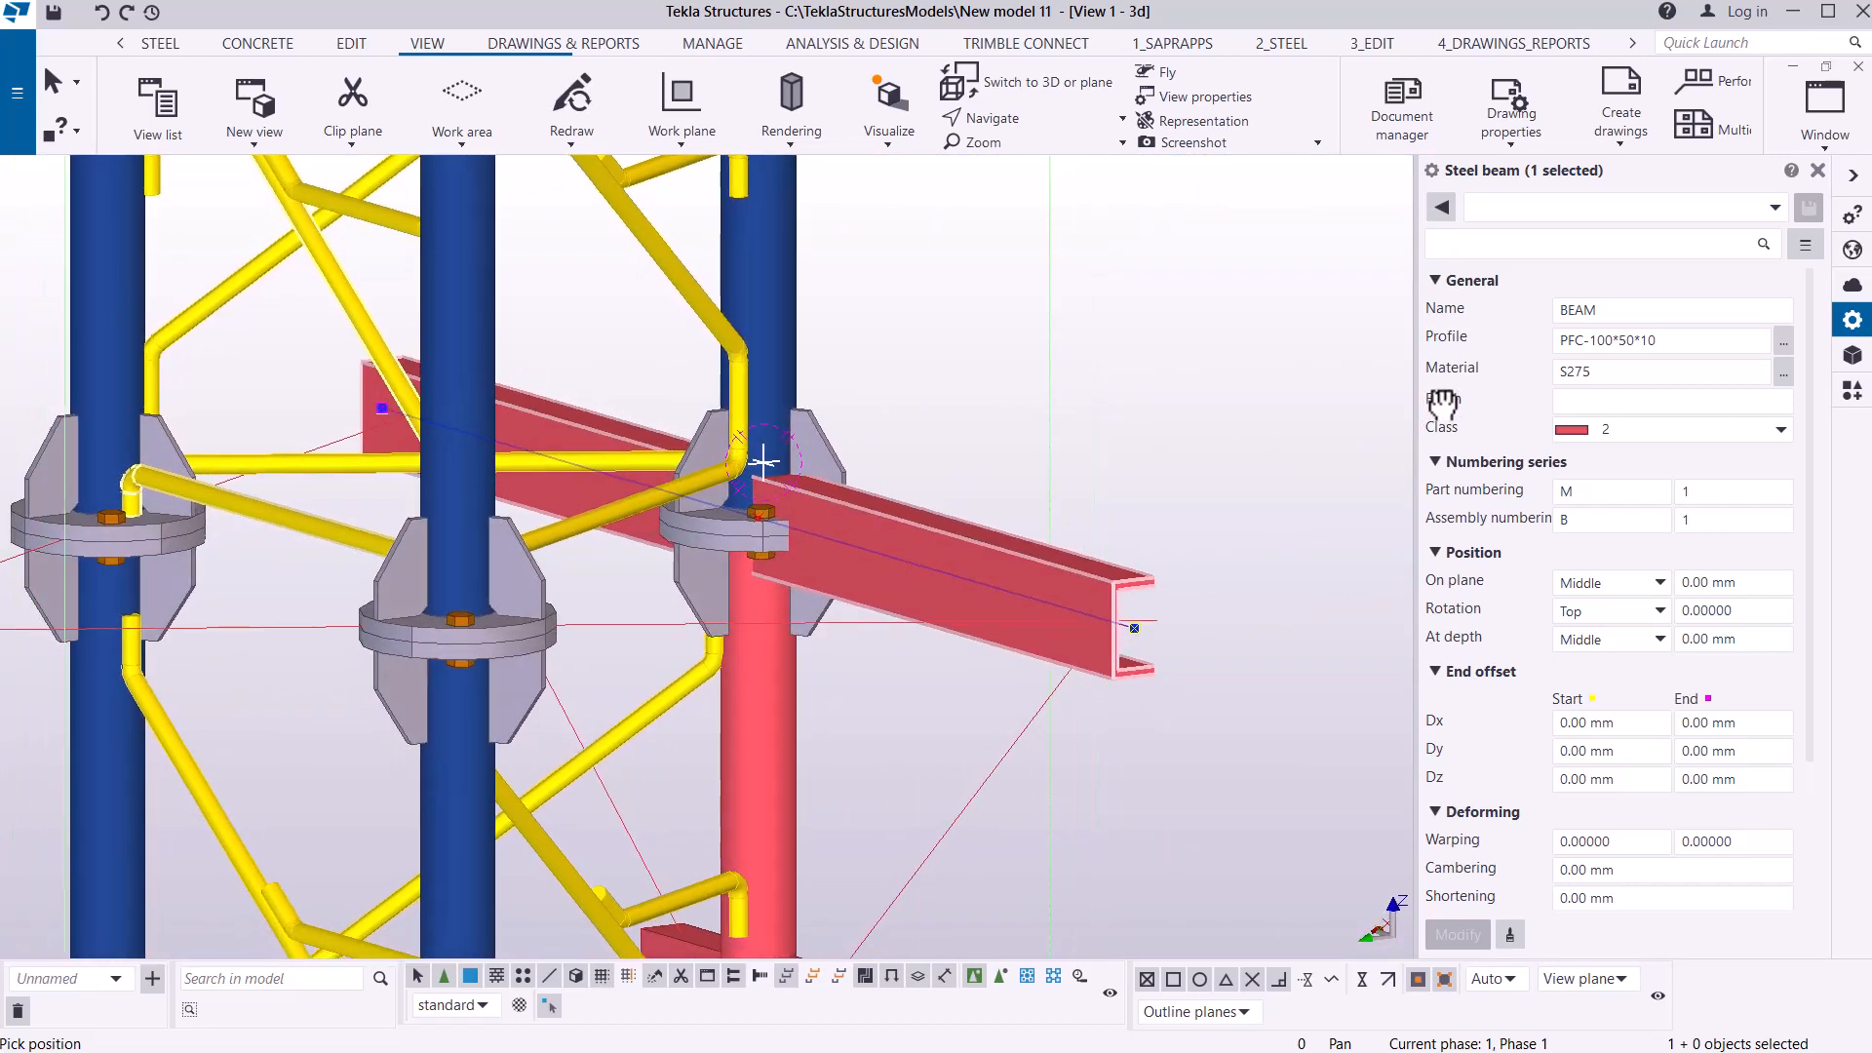
right_click(1138, 293)
click(1189, 307)
scroll(1047, 256, down, 6)
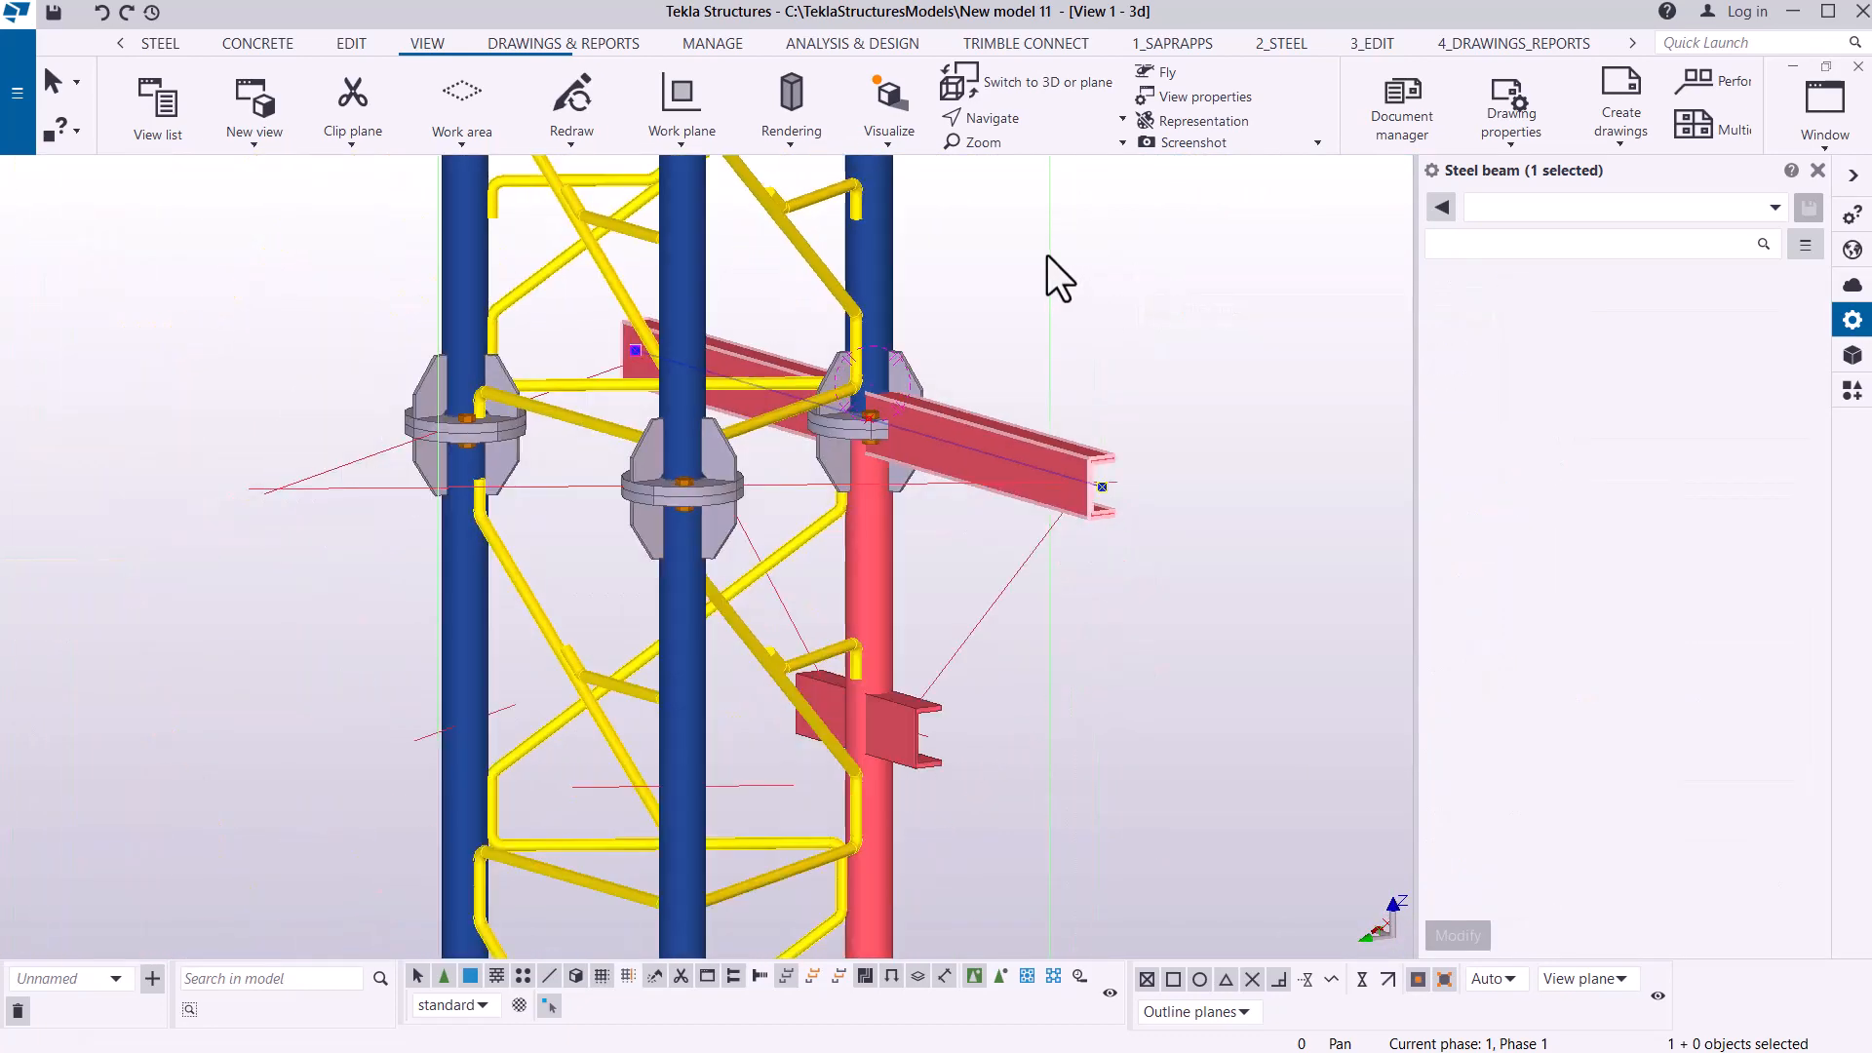
scroll(1023, 614, up, 10)
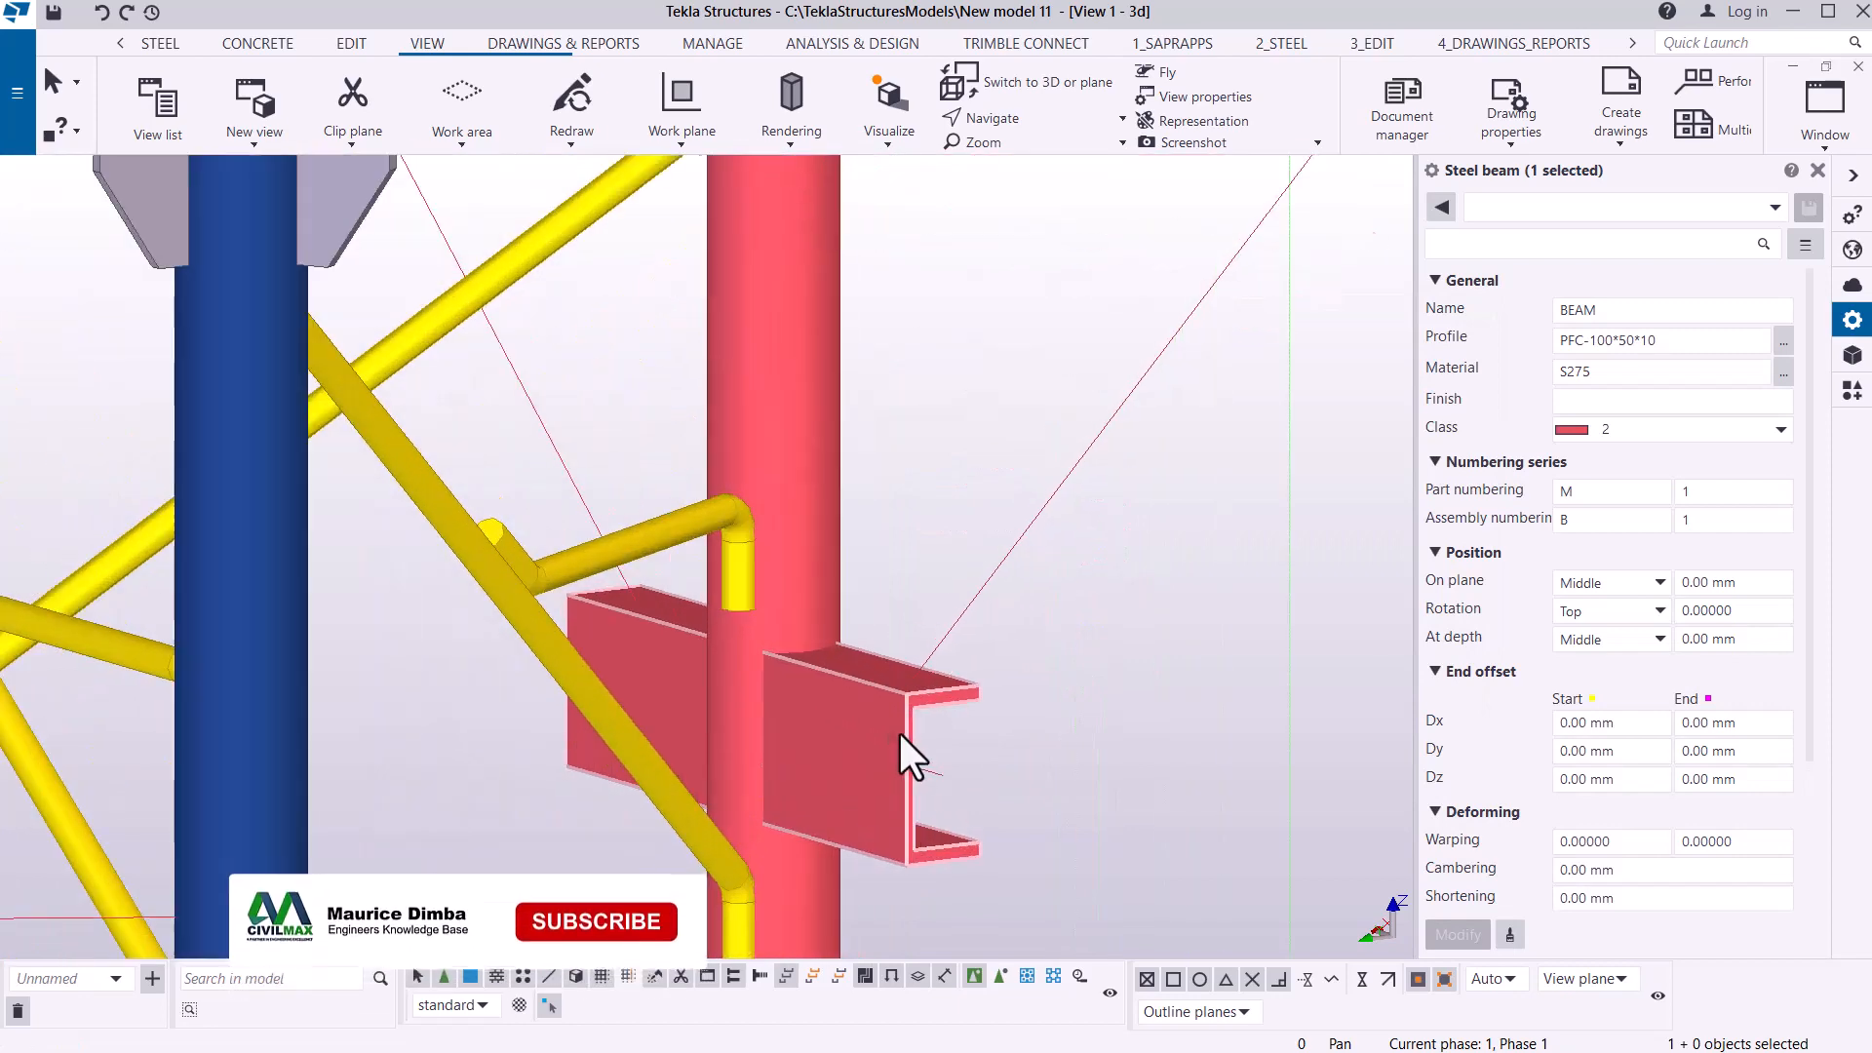
scroll(917, 604, down, 3)
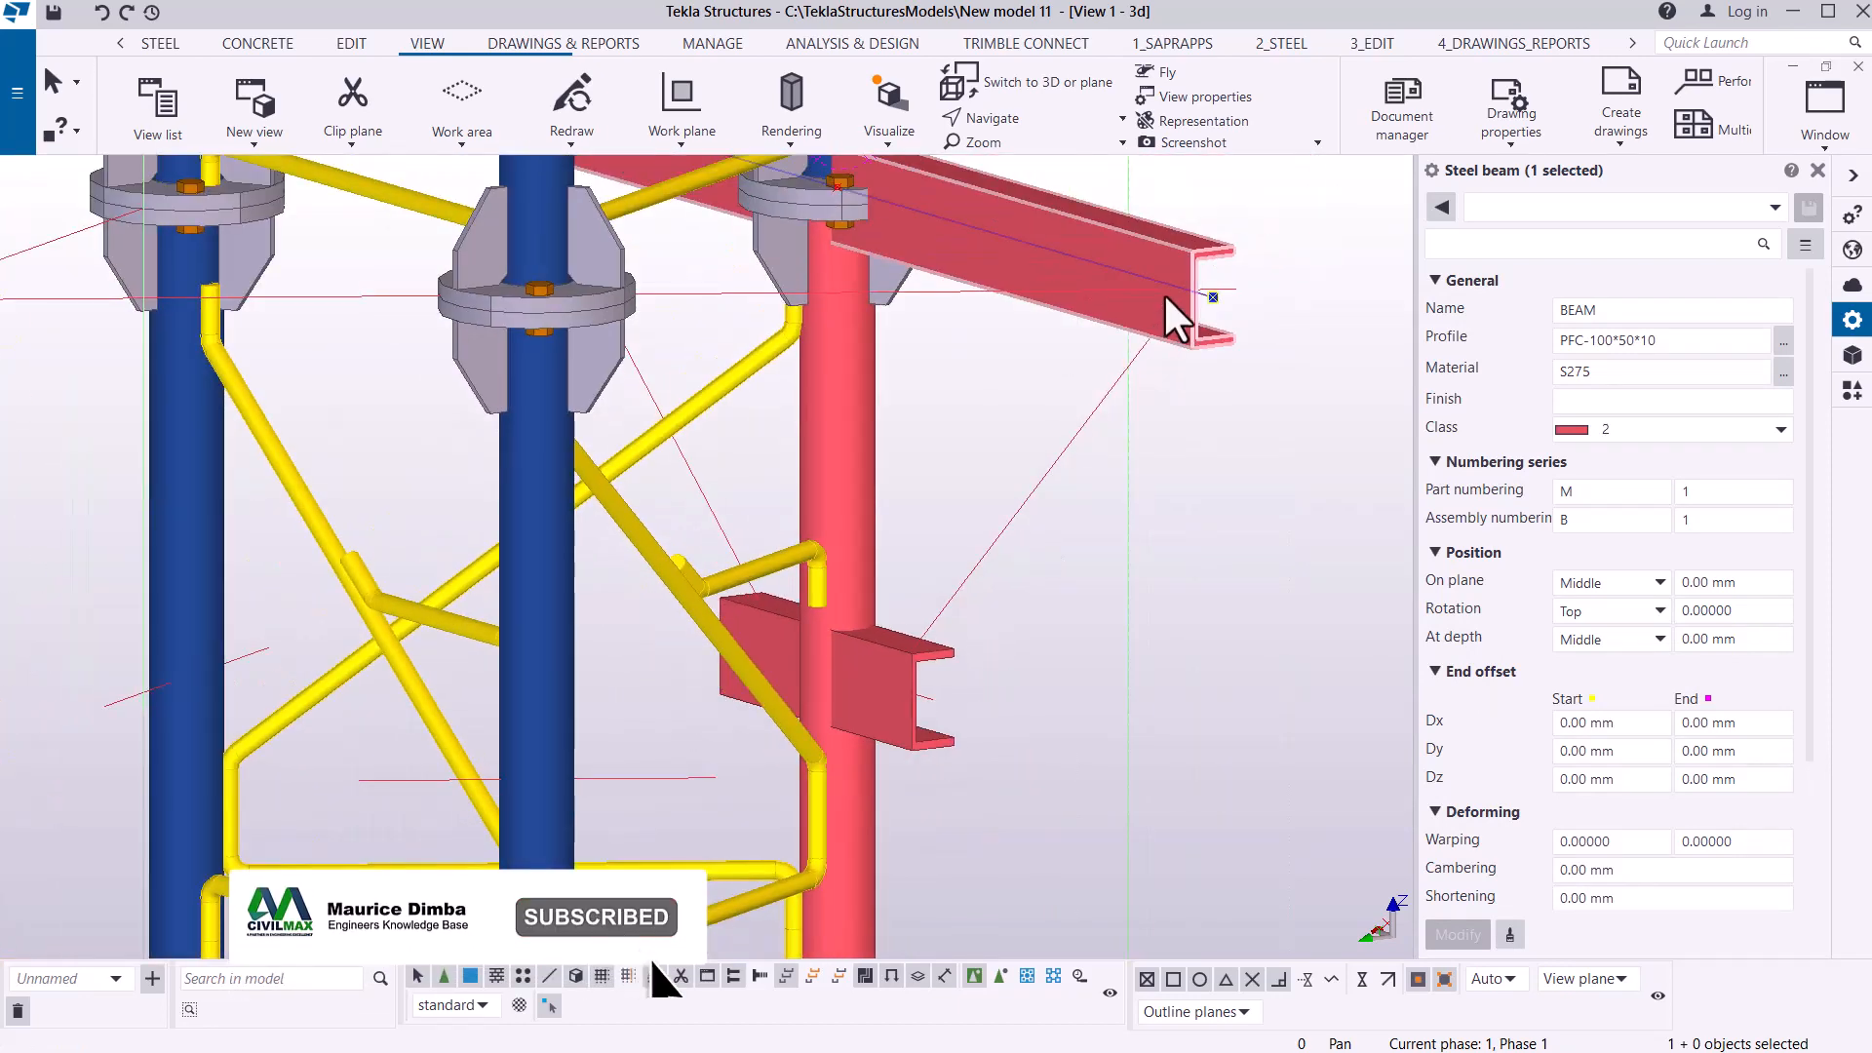
click(167, 48)
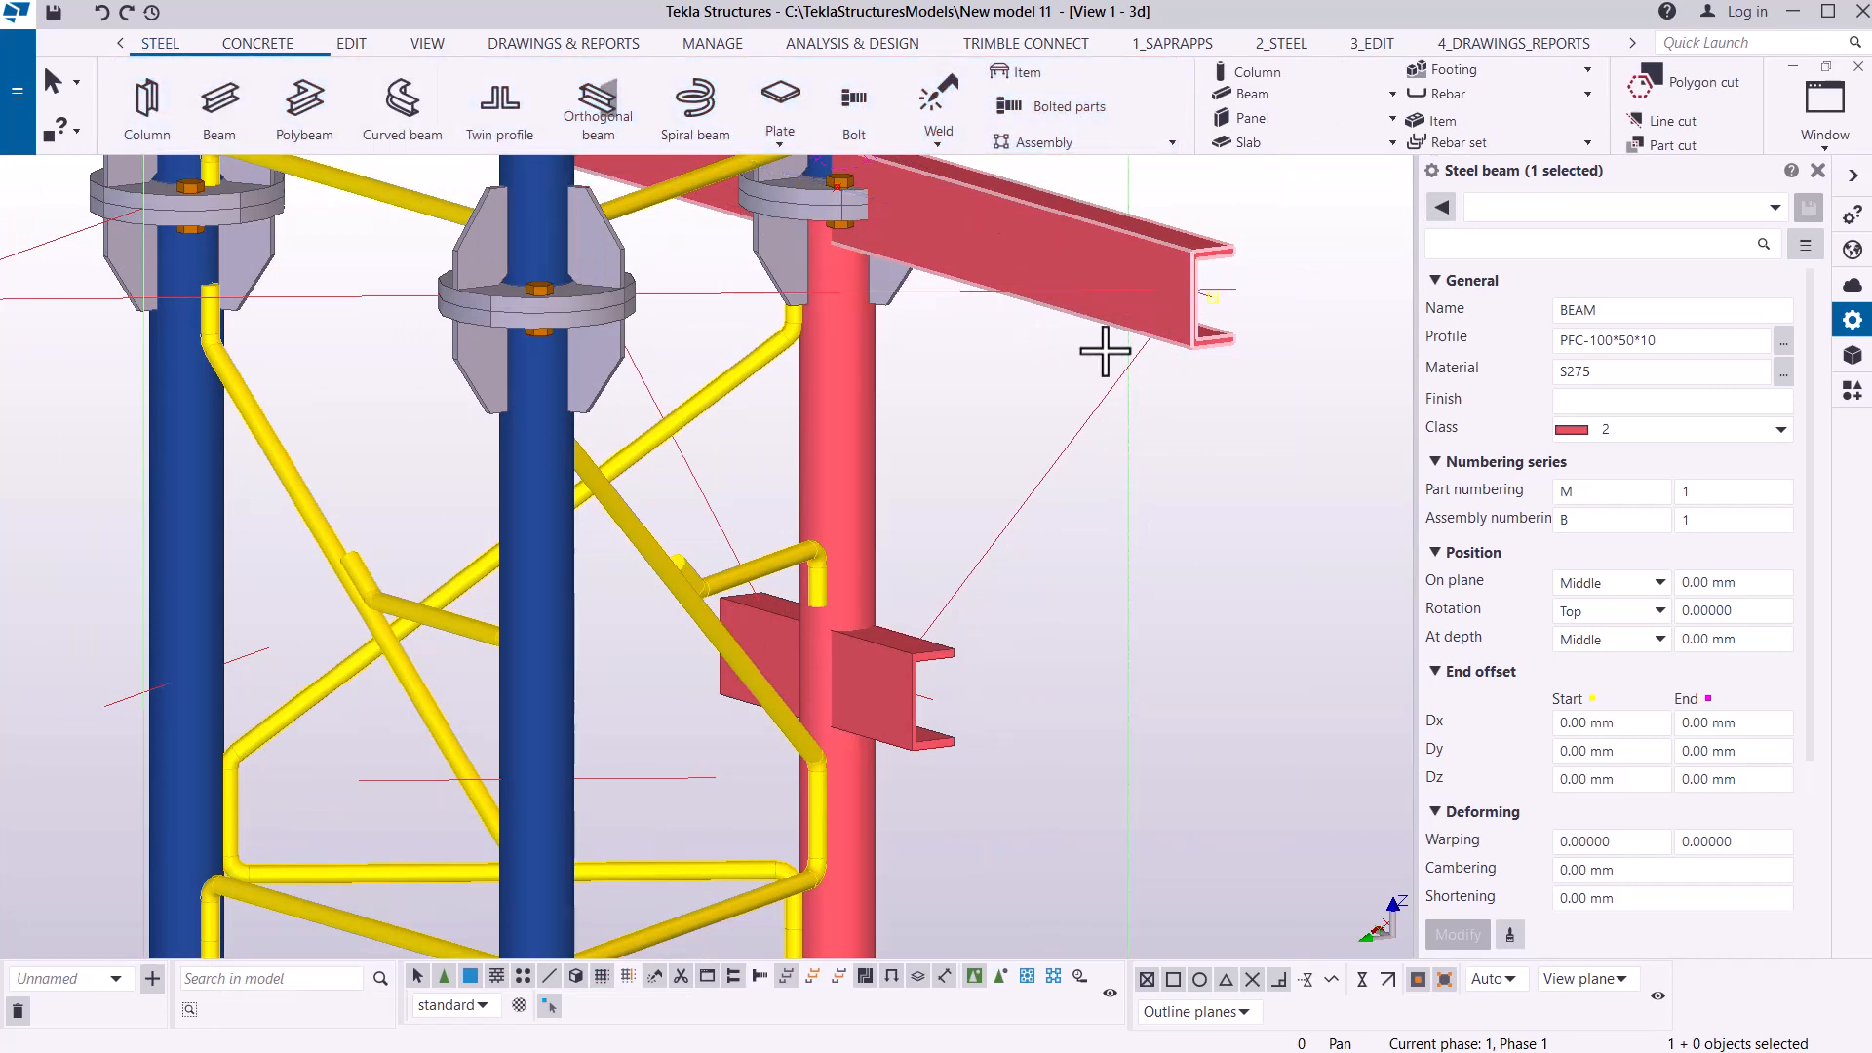
scroll(1171, 339, up, 2)
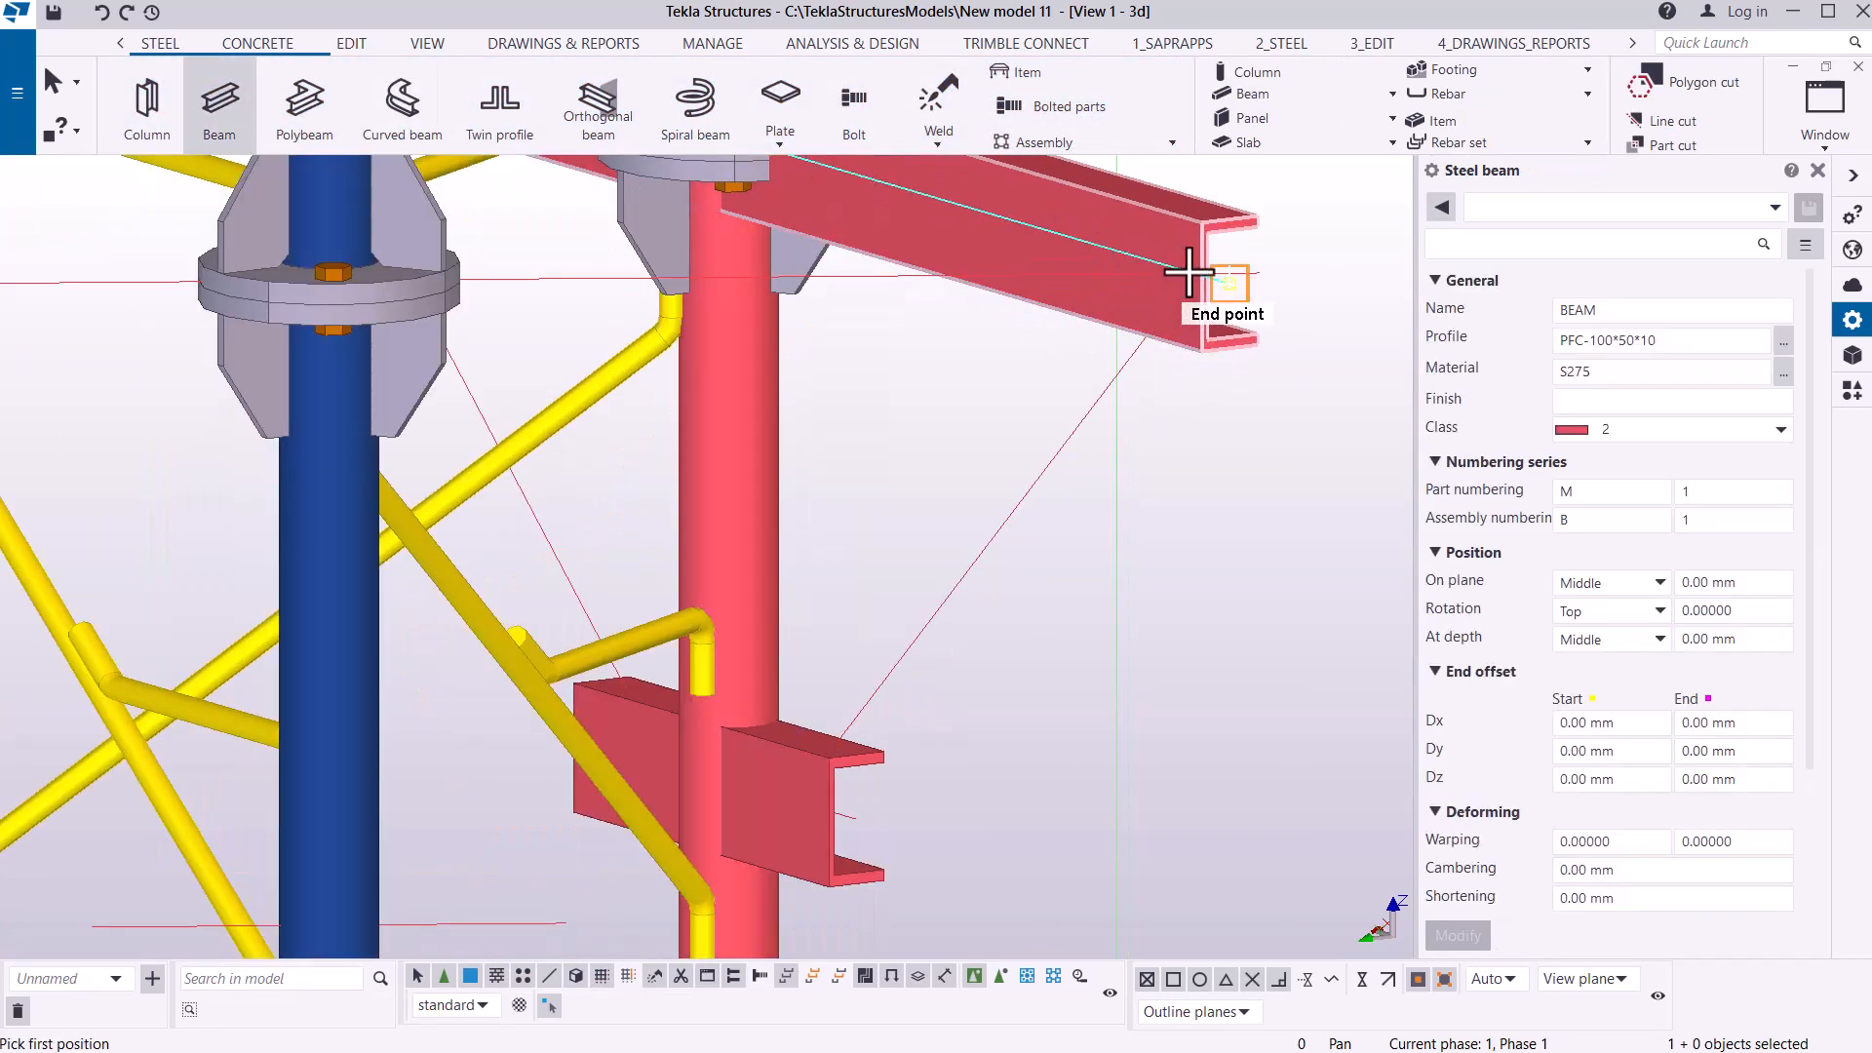
right_click(1193, 272)
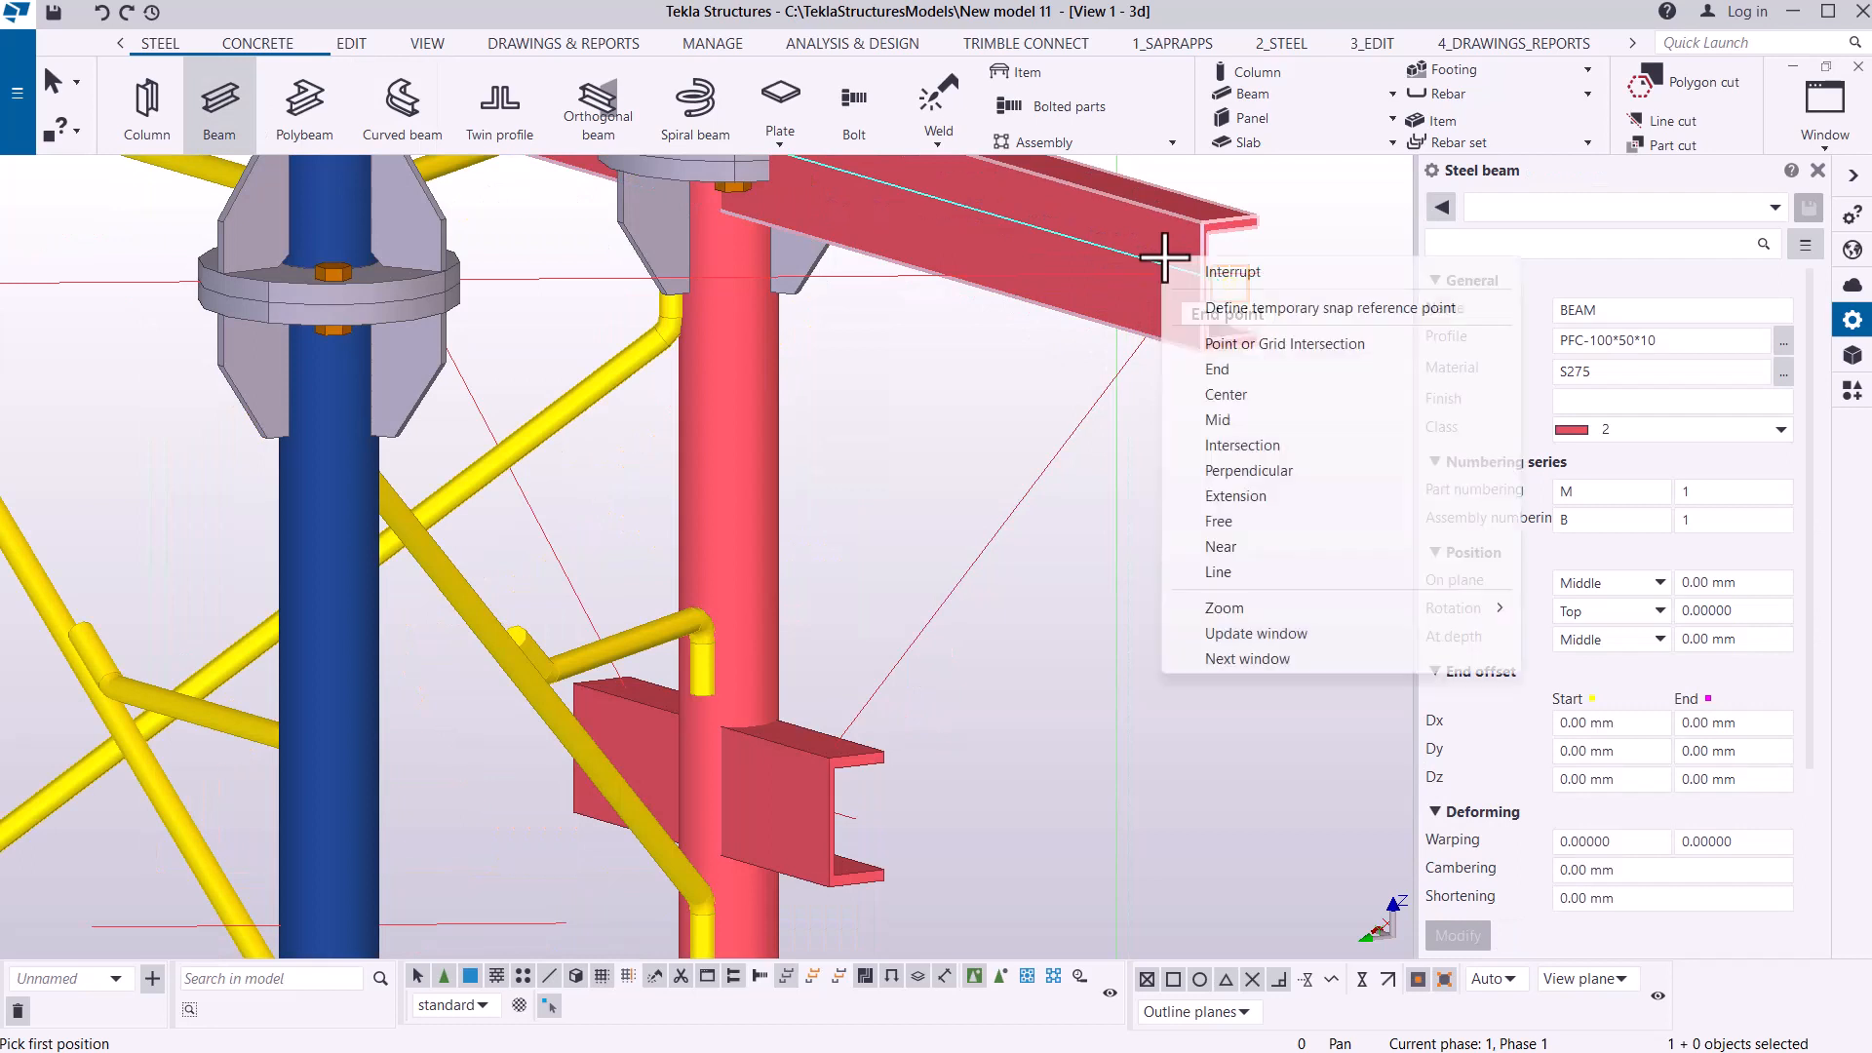
click(1204, 276)
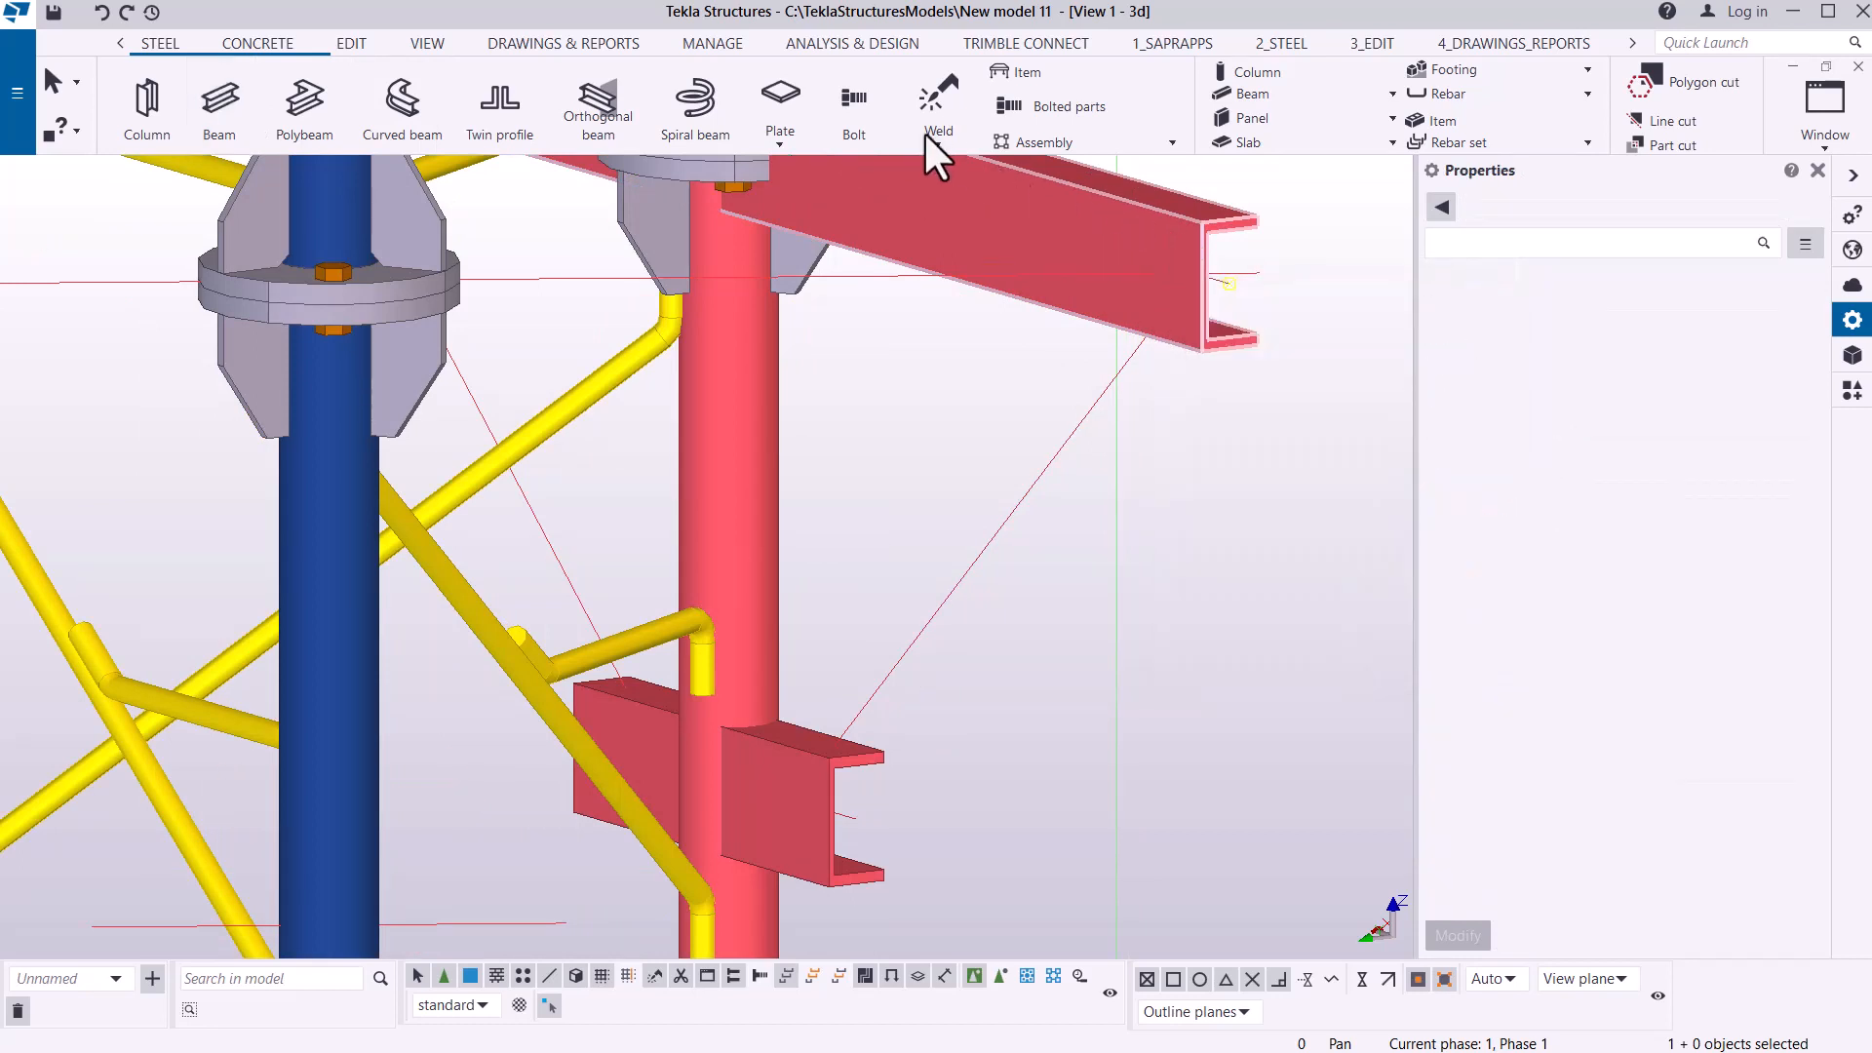
- Examine the open side of the long channel beam's outer end, where the diagonal construction line meets it, by orbiting around that end
click(427, 43)
click(1015, 119)
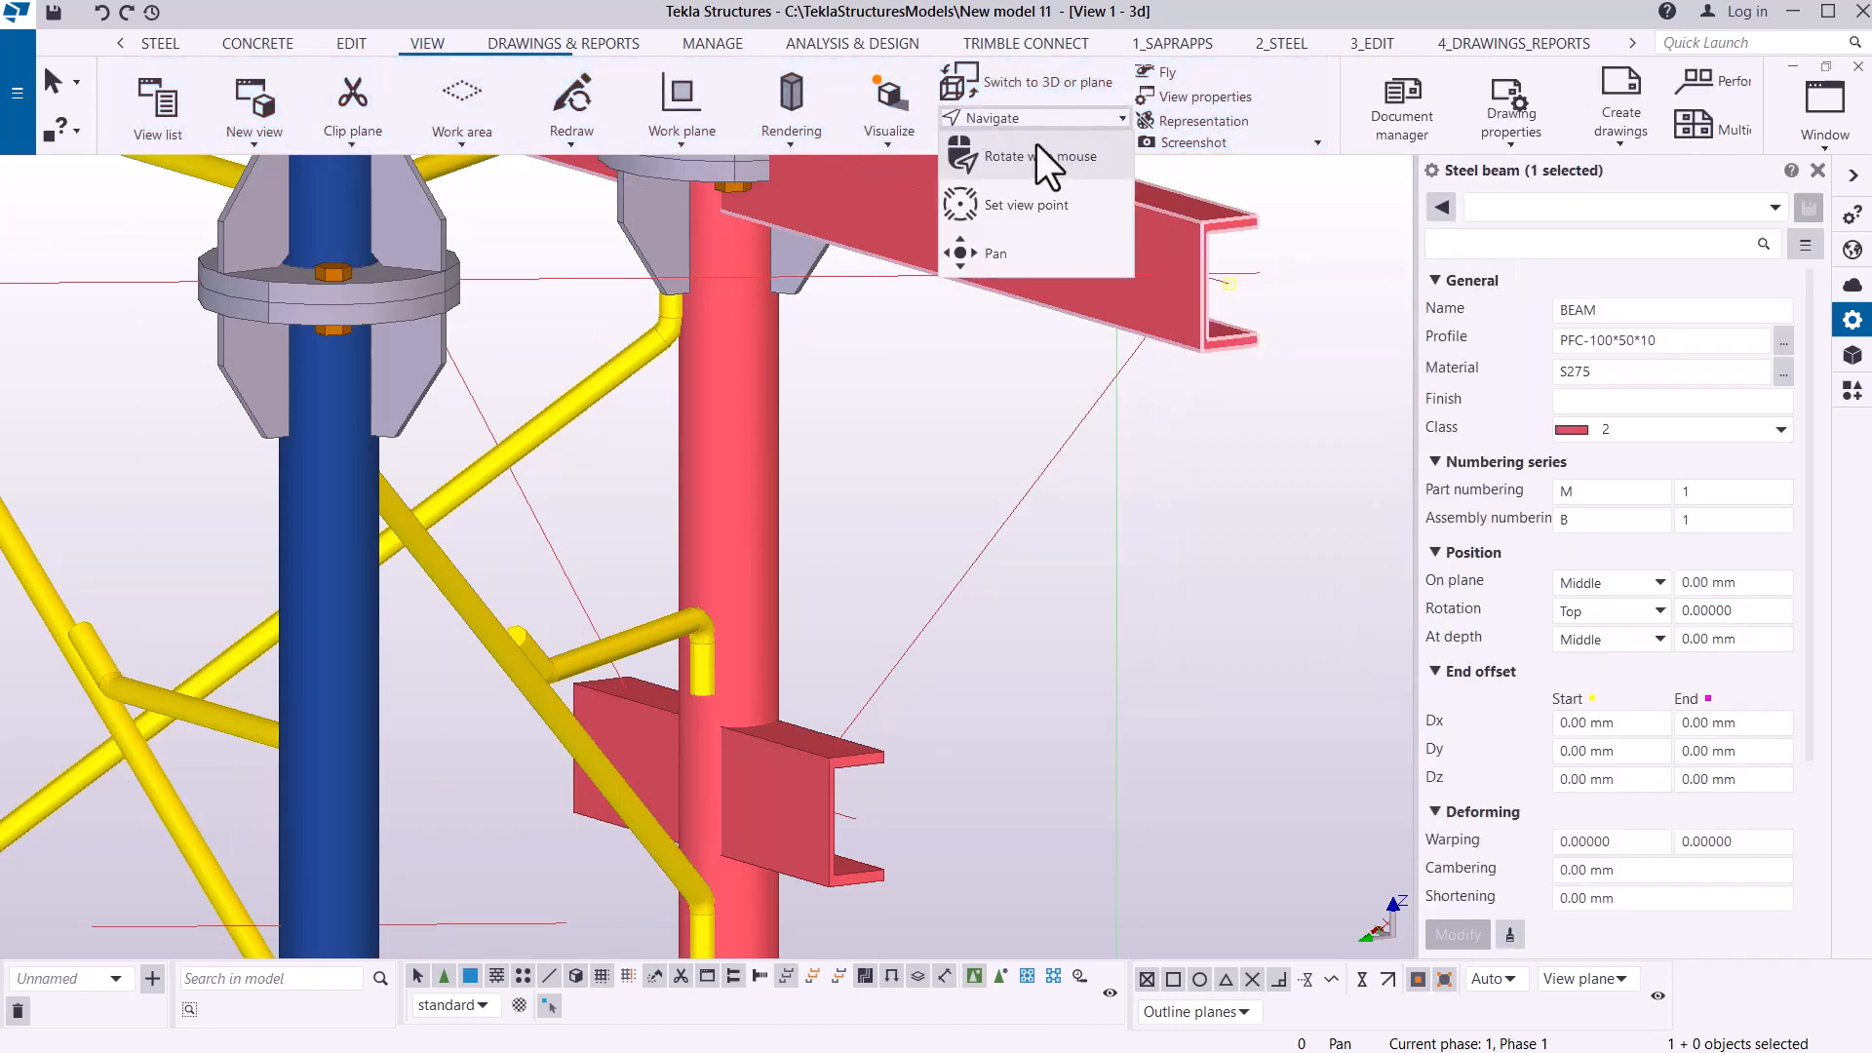
click(1037, 145)
click(1191, 277)
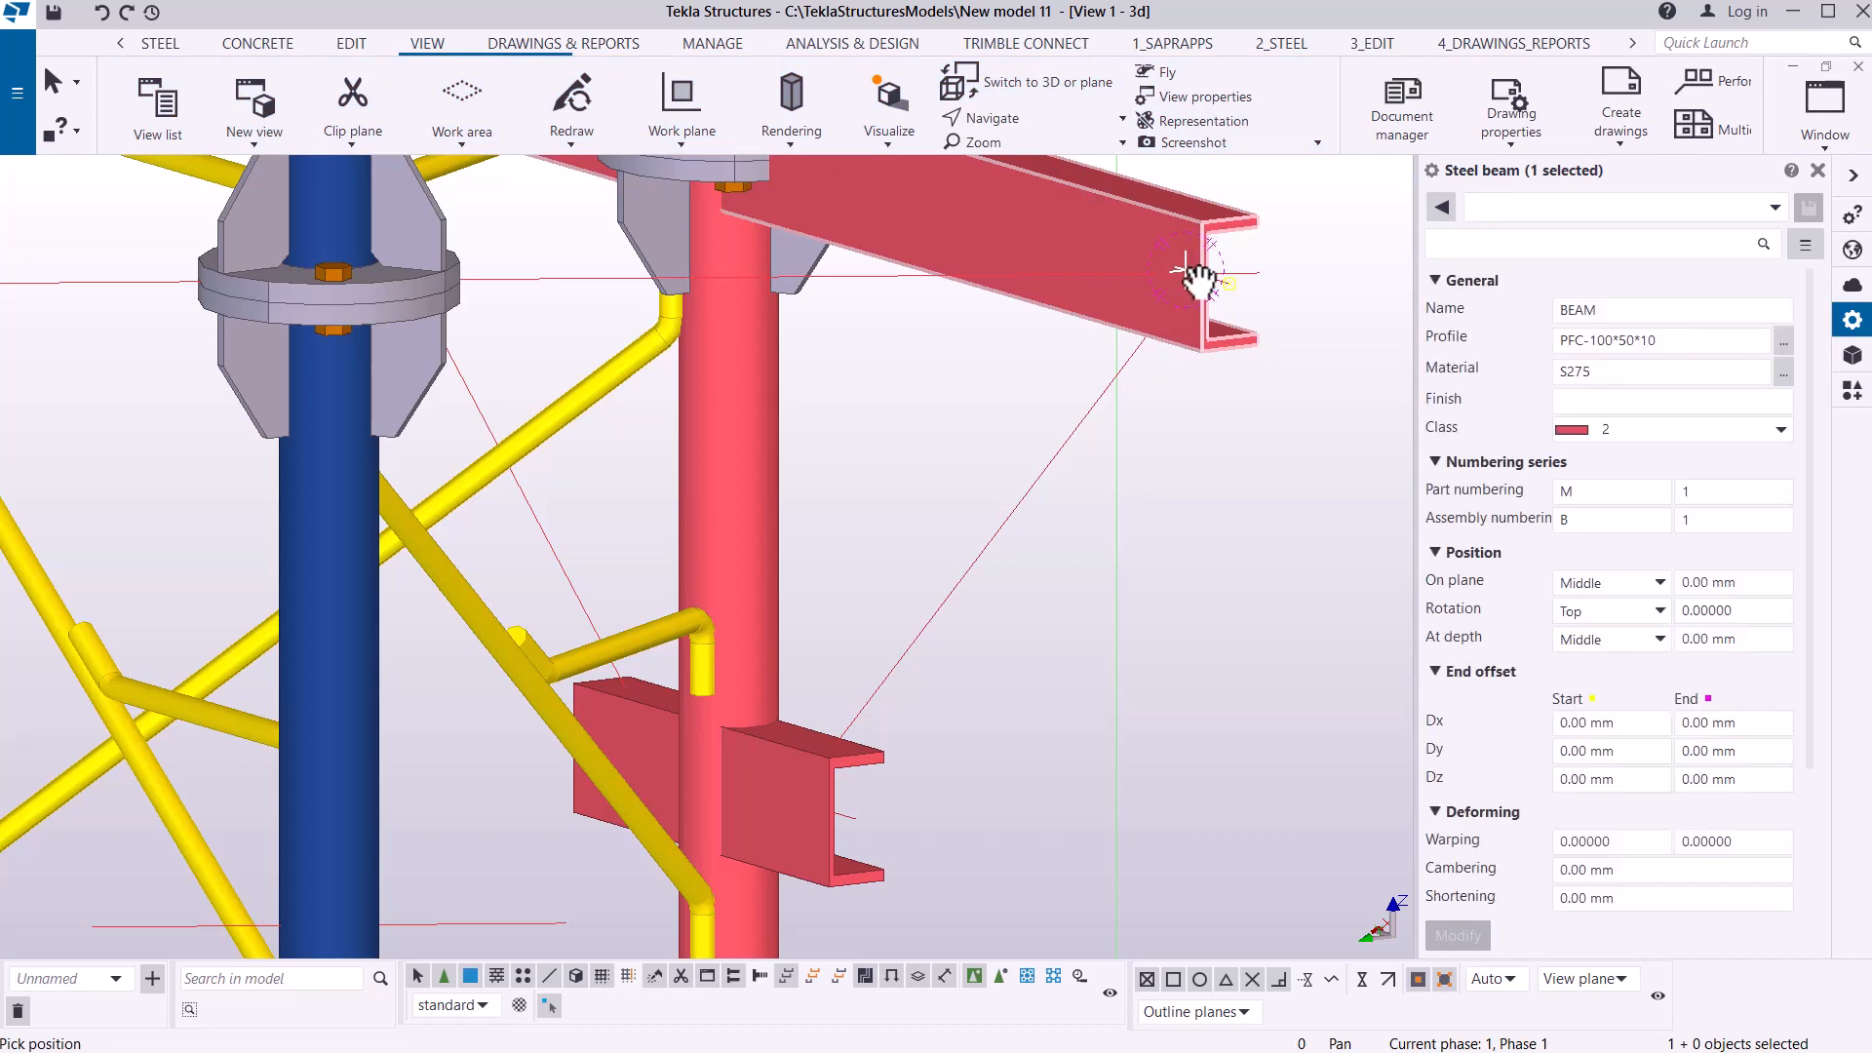
mouse_move(1196, 272)
ctrl+middle_down()
mouse_move(1175, 314)
mouse_move(1196, 366)
mouse_move(1308, 326)
mouse_move(1321, 230)
mouse_move(1307, 255)
mouse_move(1026, 190)
mouse_move(836, 272)
mouse_move(588, 276)
mouse_move(551, 304)
ctrl+middle_up()
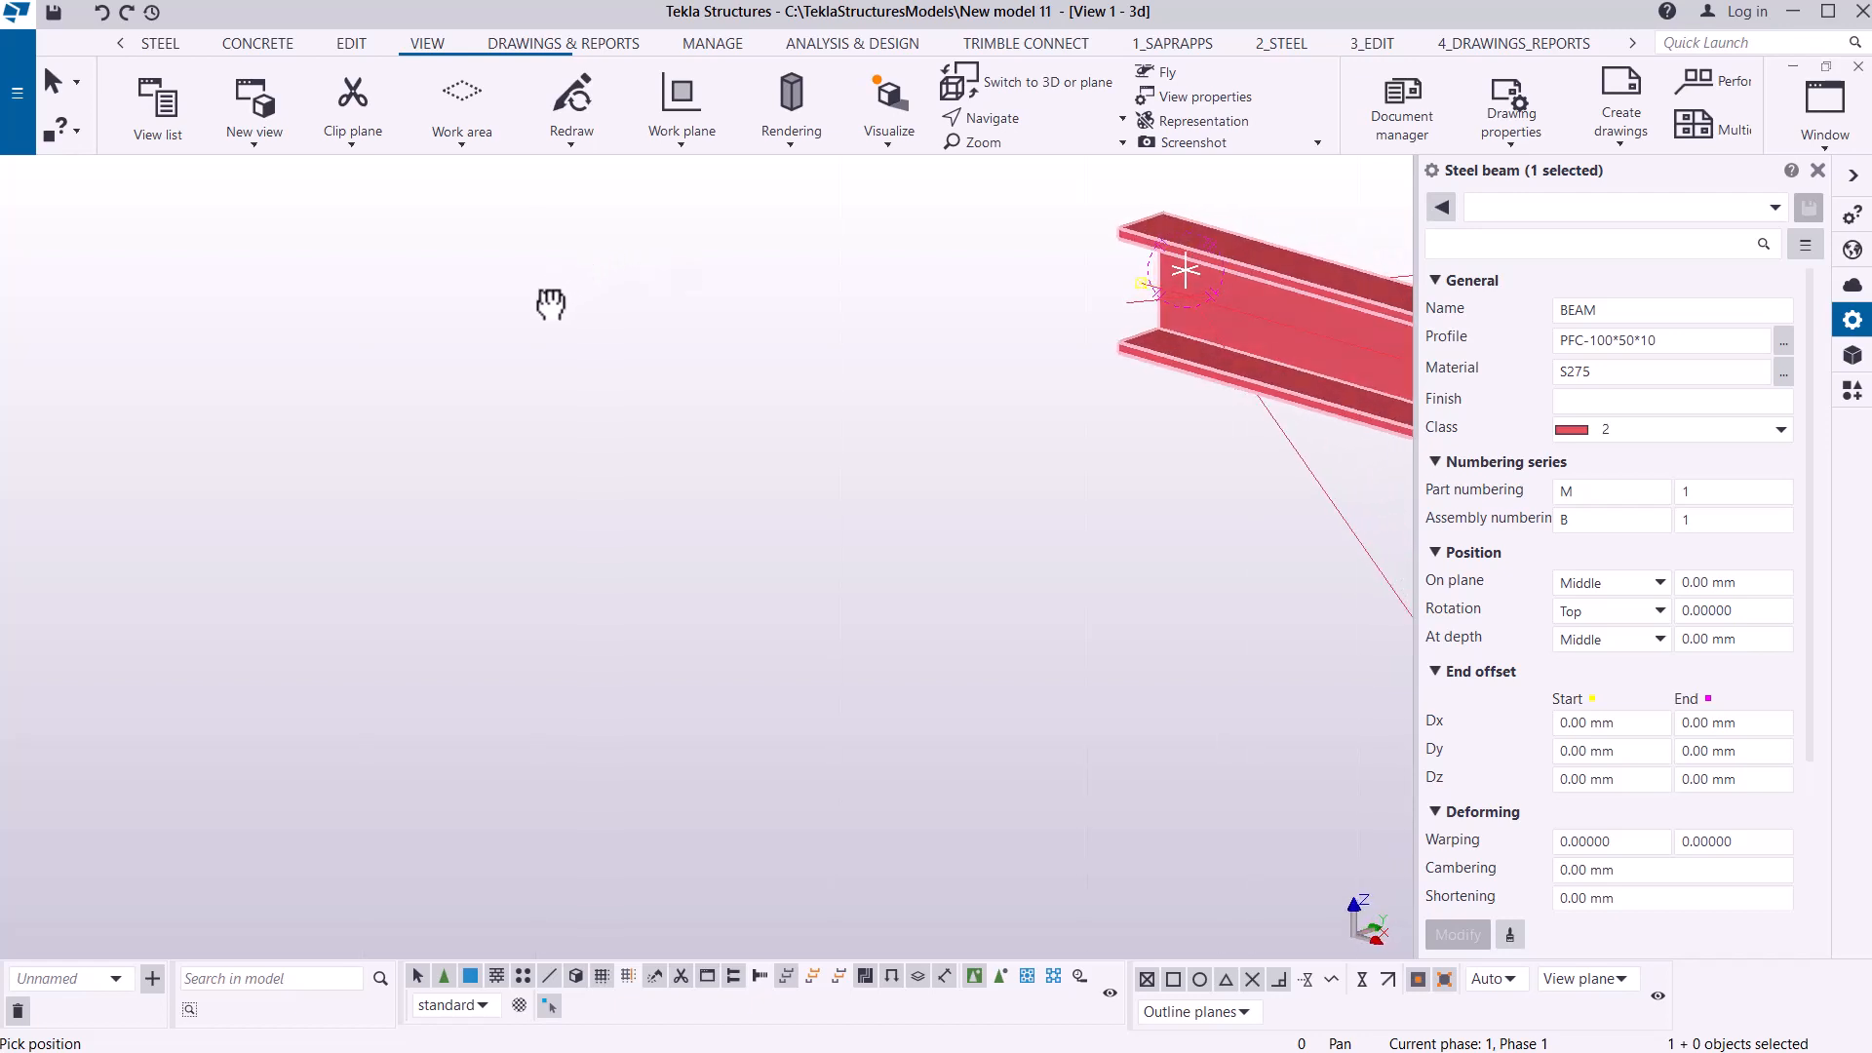
scroll(1231, 344, up, 4)
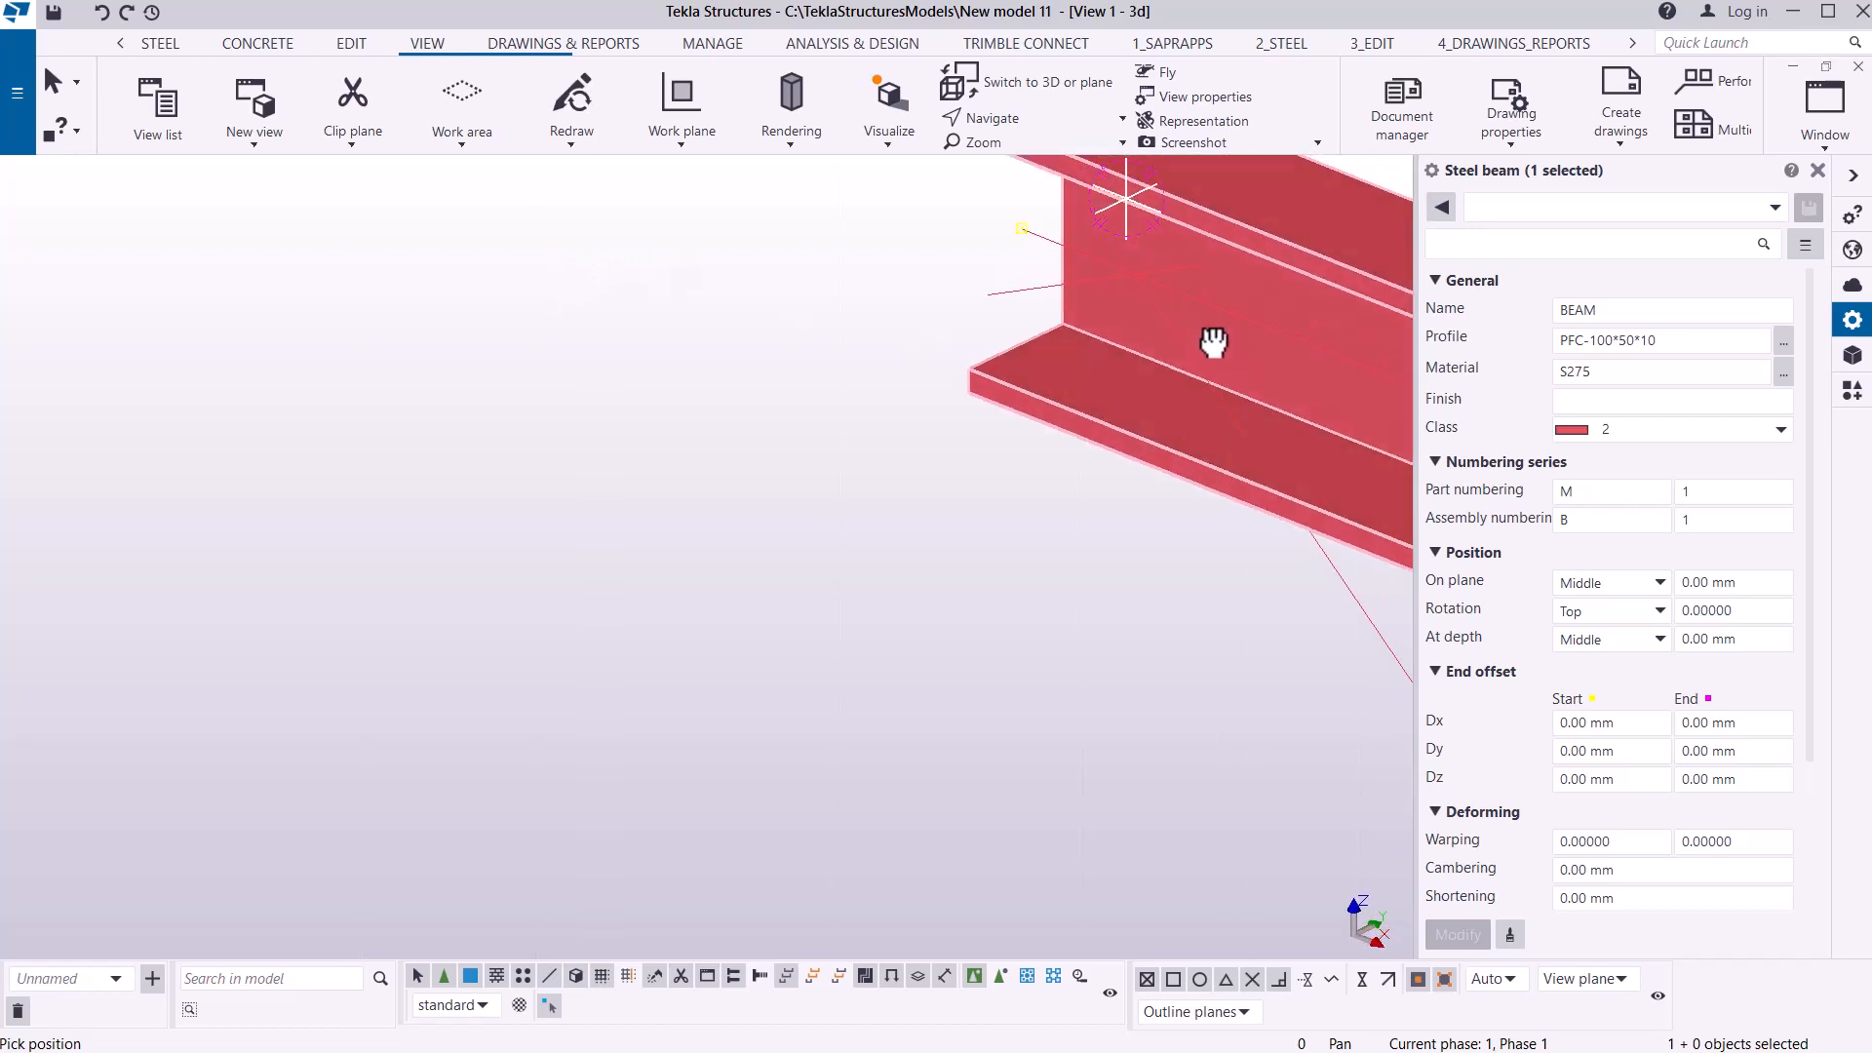
scroll(1214, 310, up, 3)
right_click(585, 292)
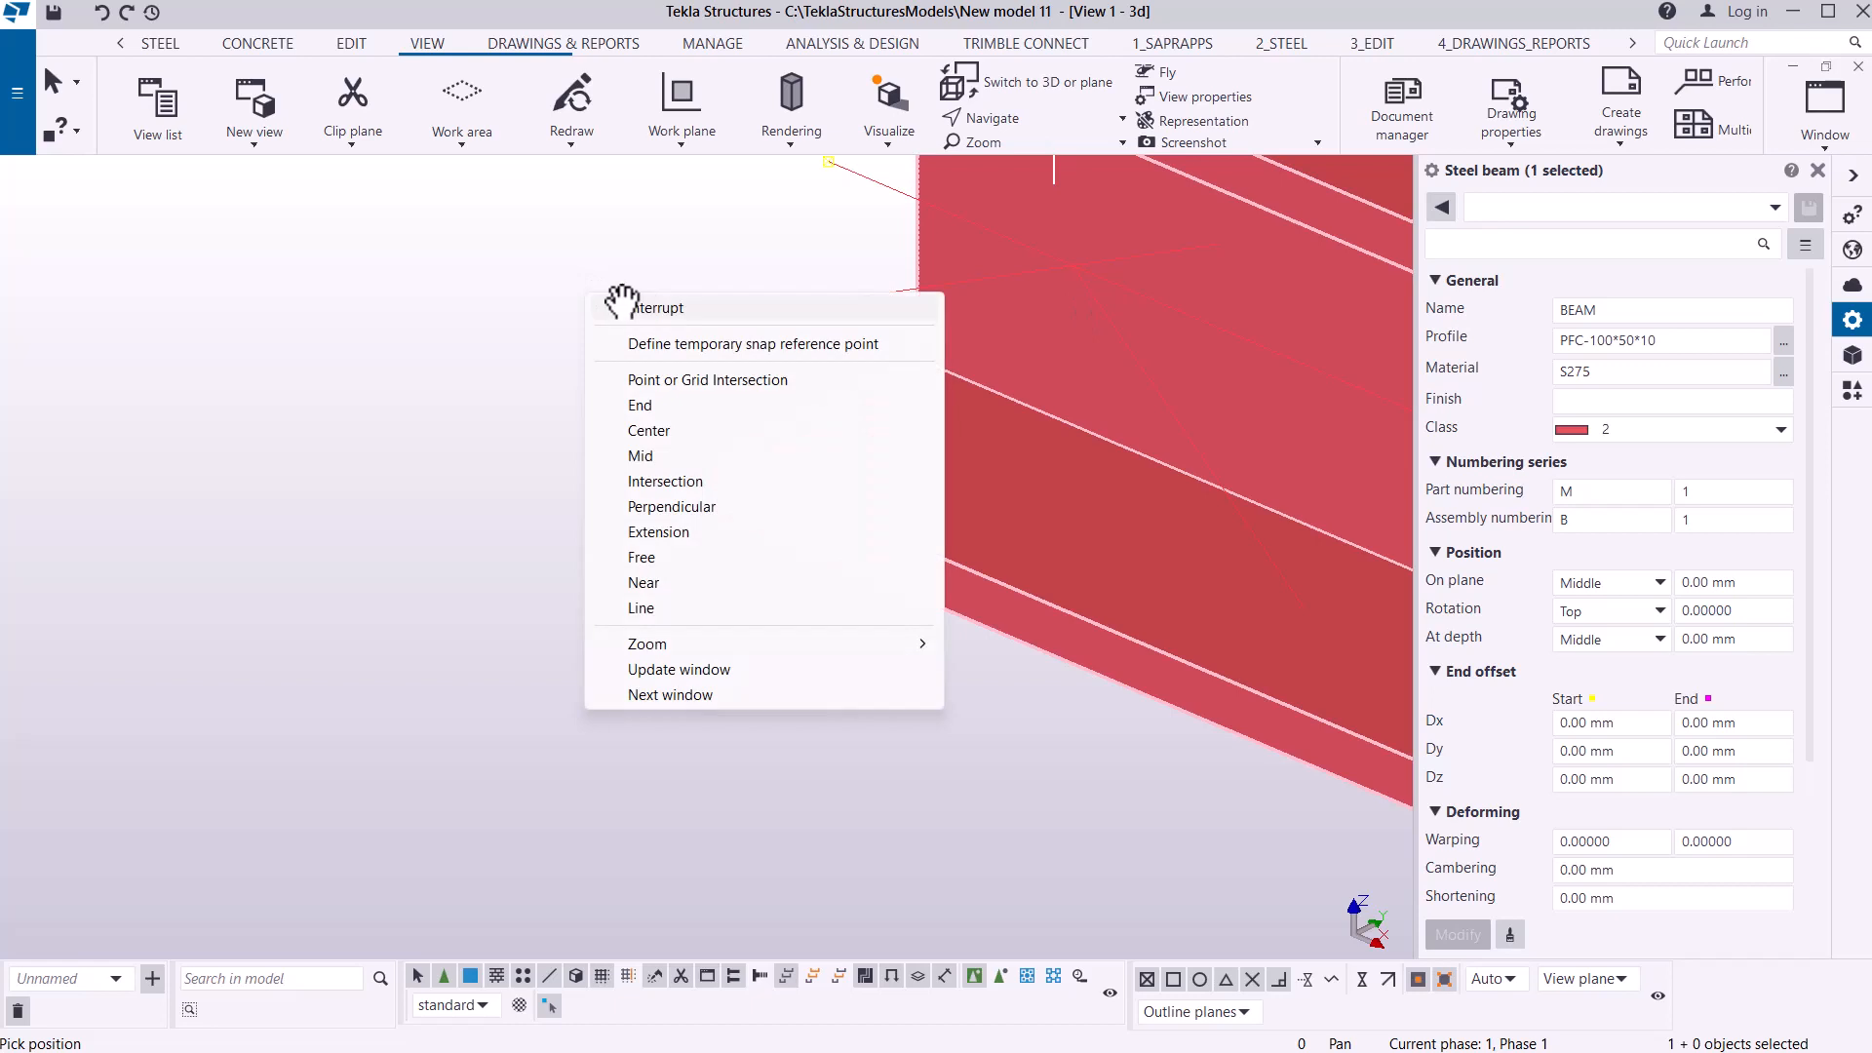
click(673, 307)
scroll(1091, 260, up, 4)
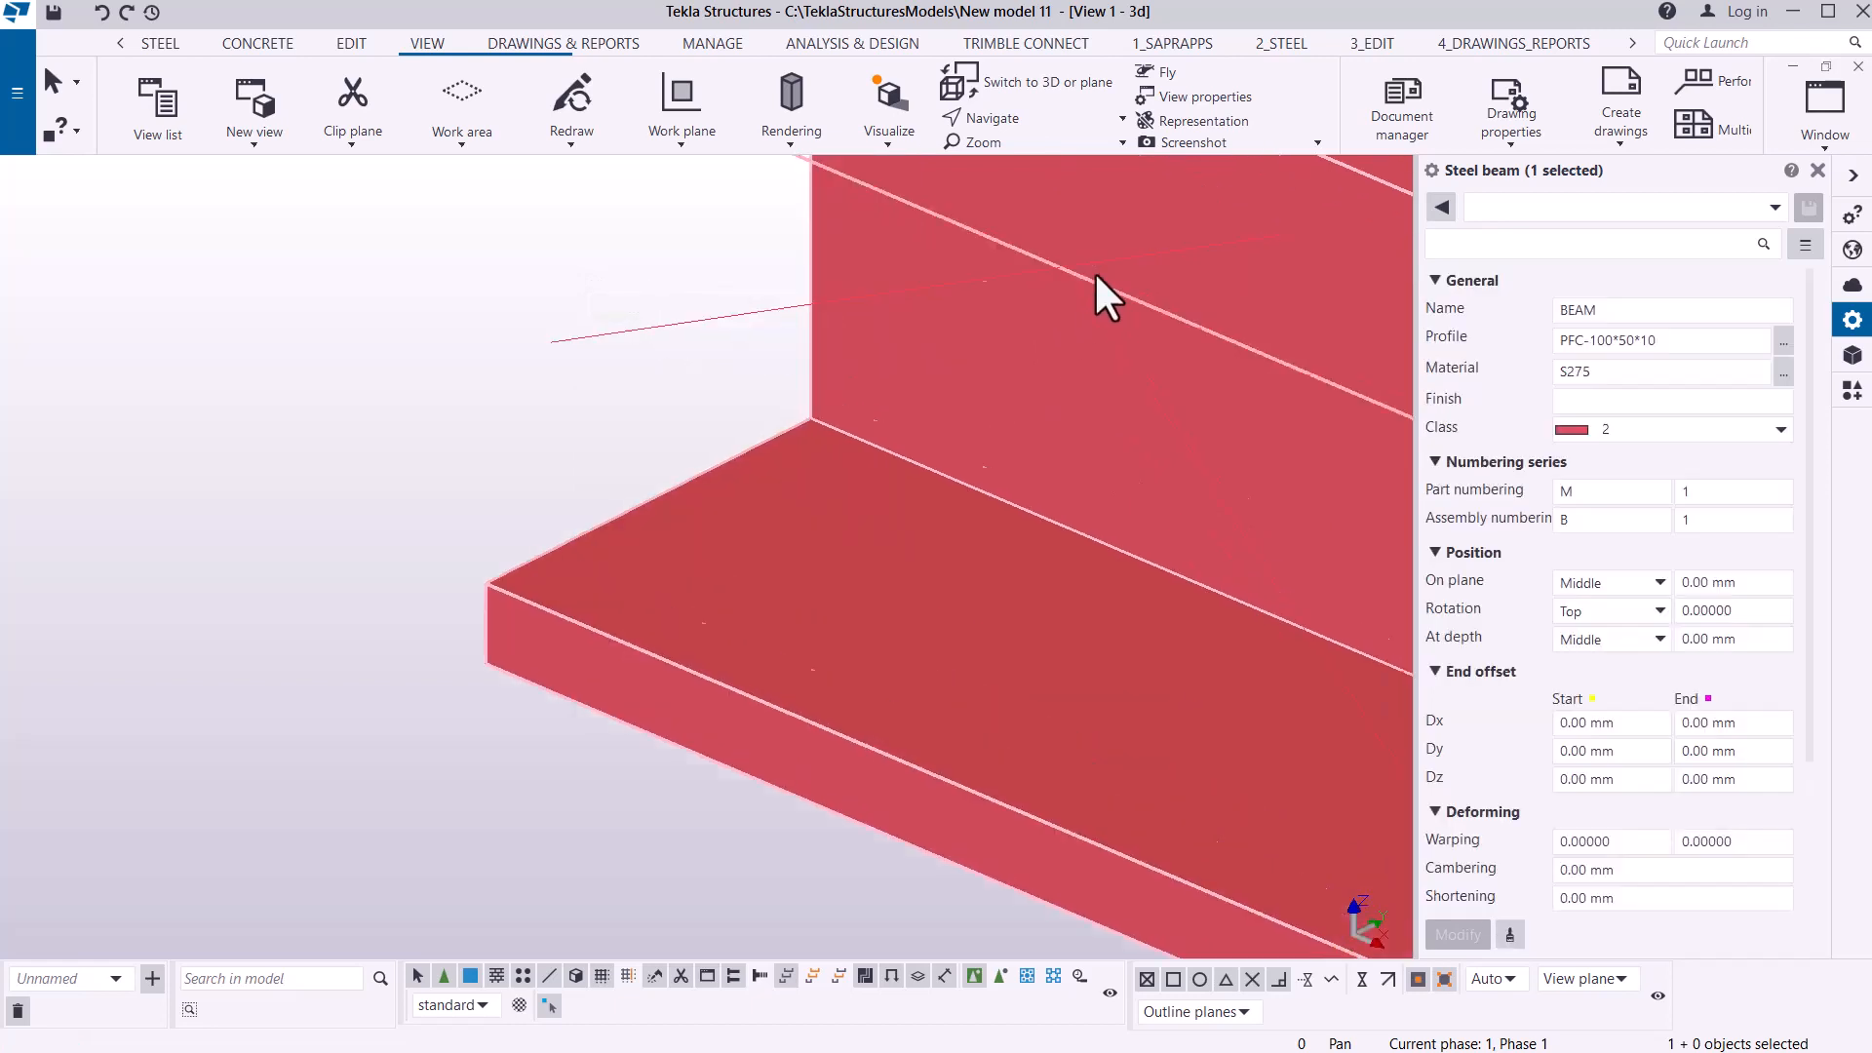
- Model a beam along the diagonal construction line from the long channel's outer end down to the short channel beside the red leg
click(159, 43)
click(246, 101)
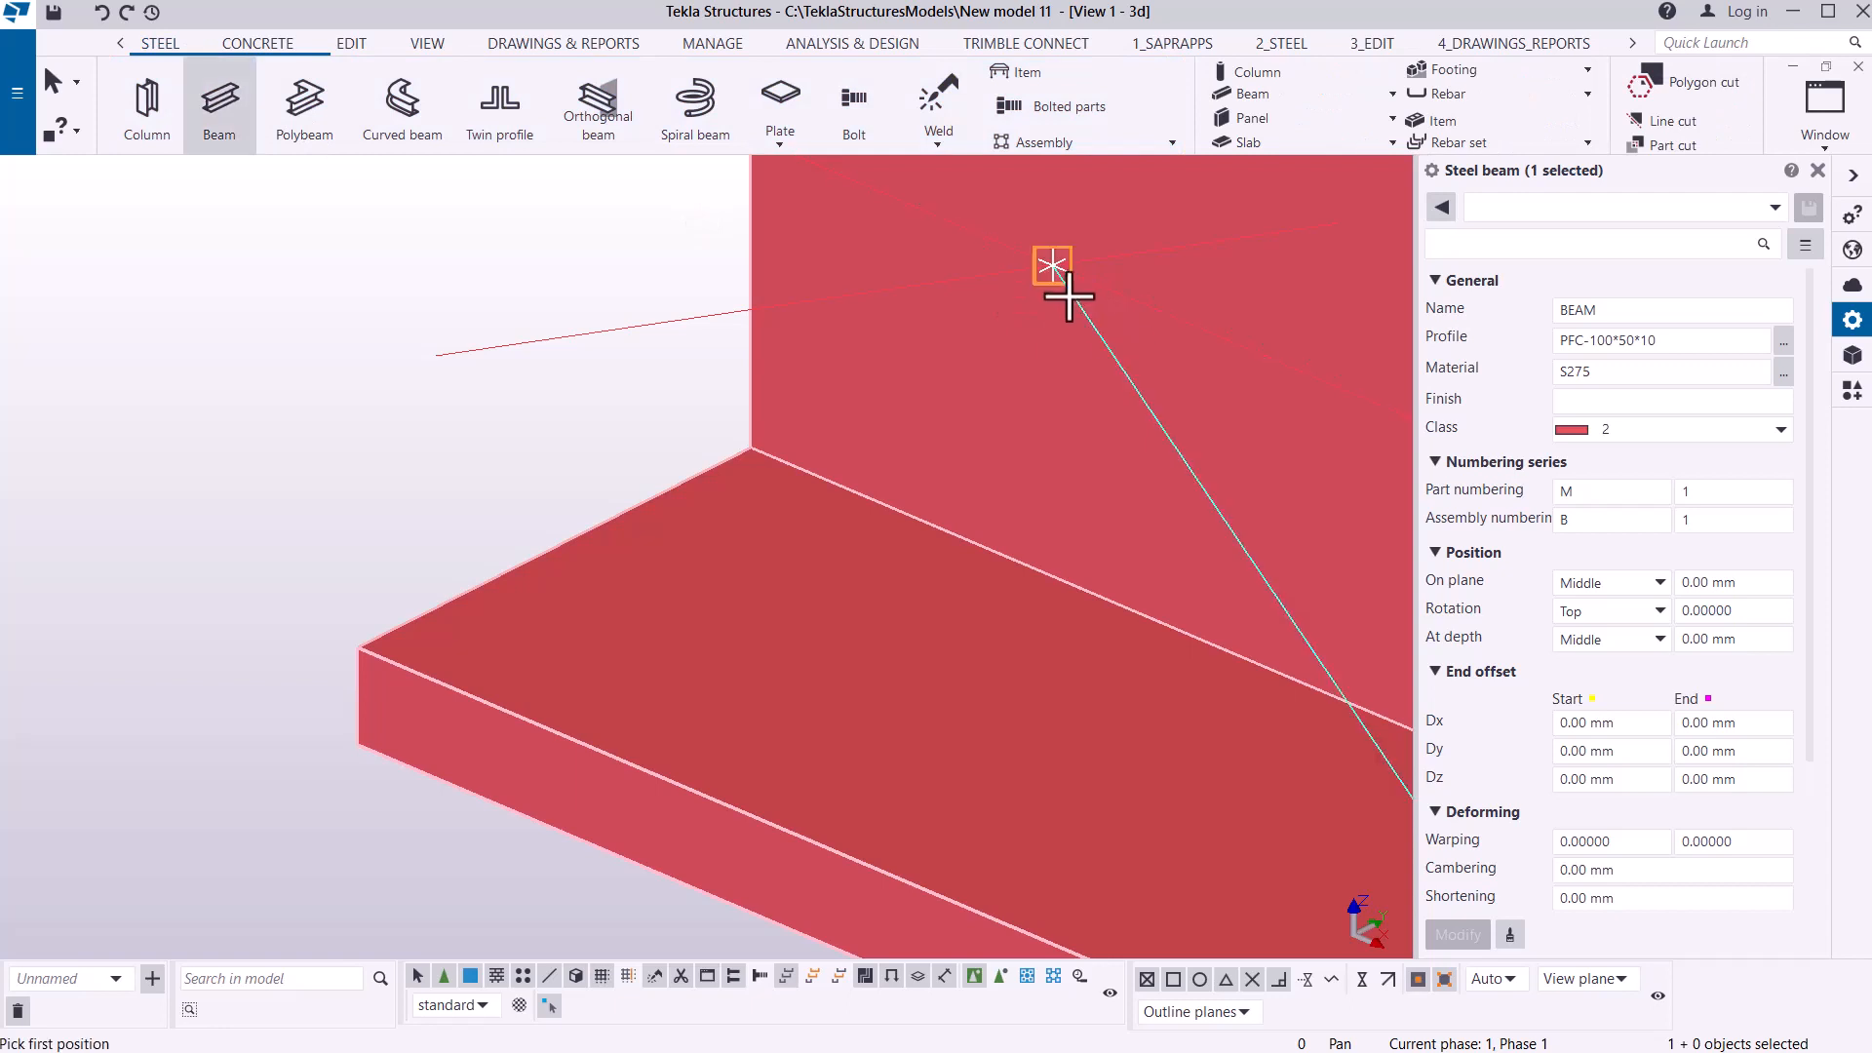
scroll(878, 277, down, 8)
click(865, 280)
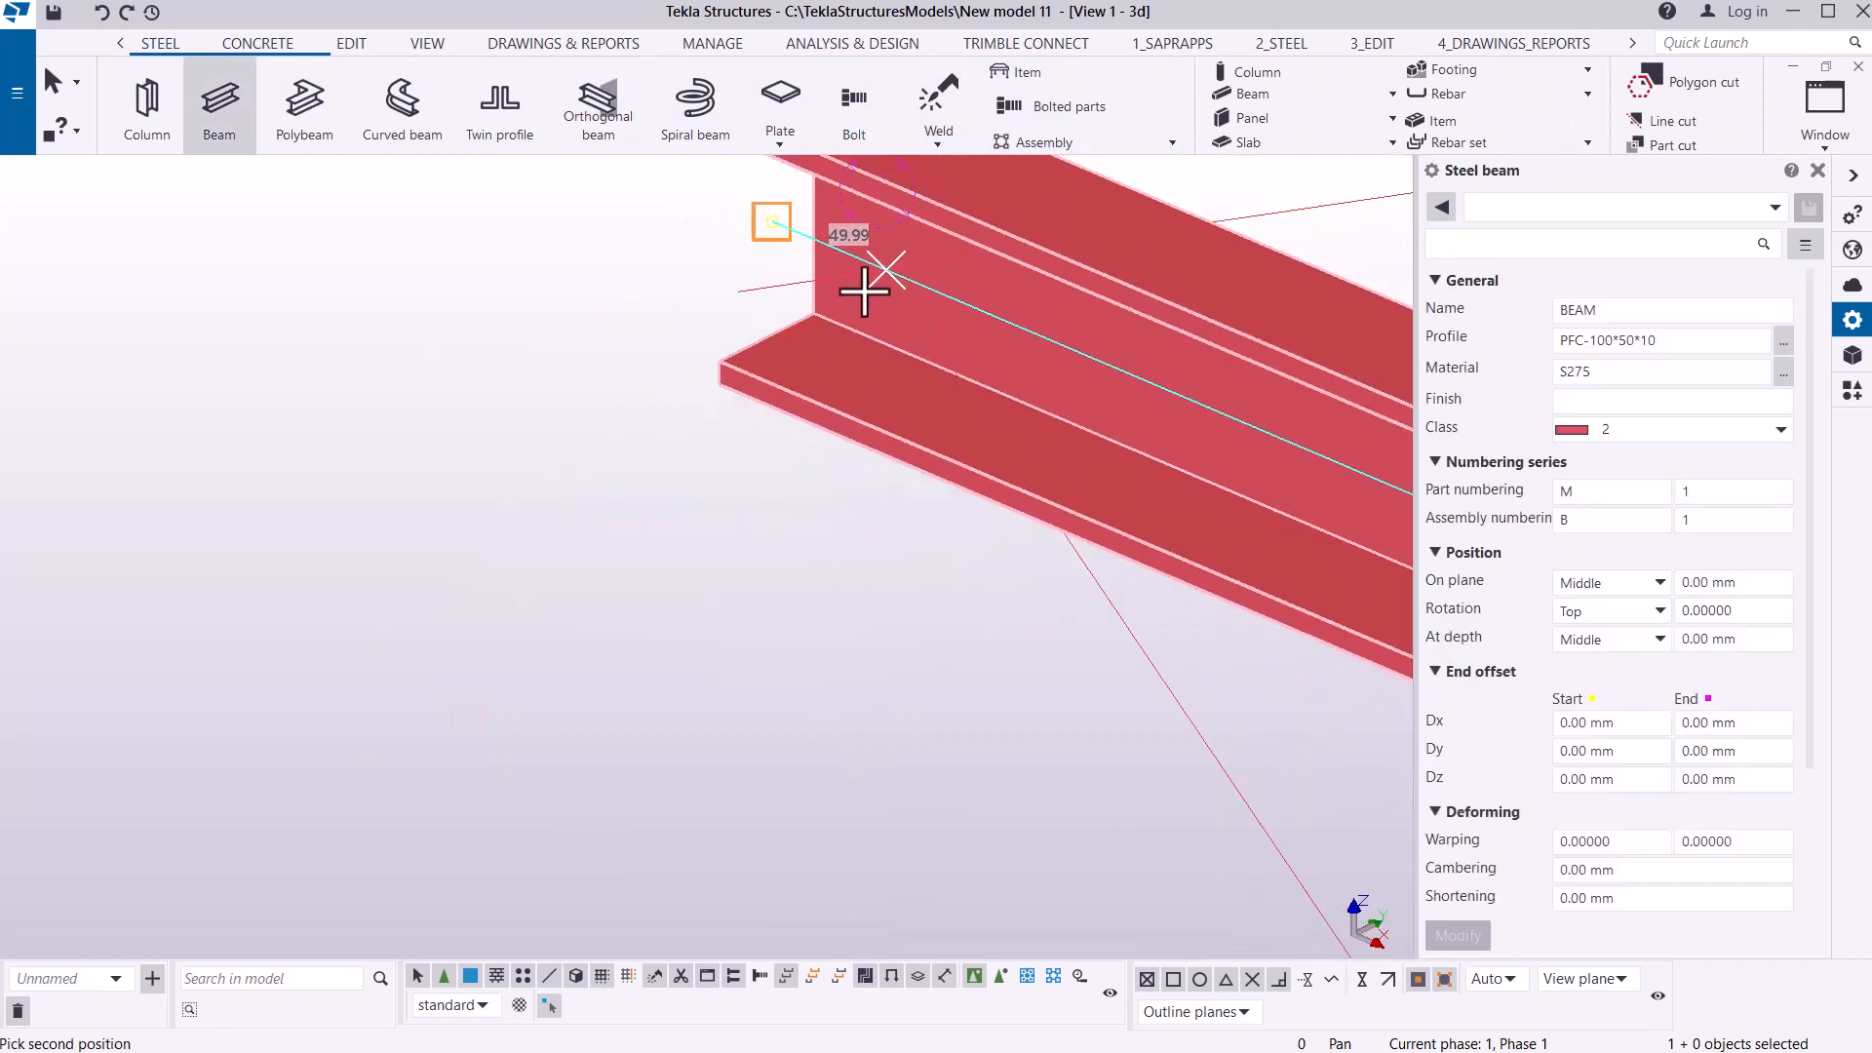
scroll(1071, 532, up, 8)
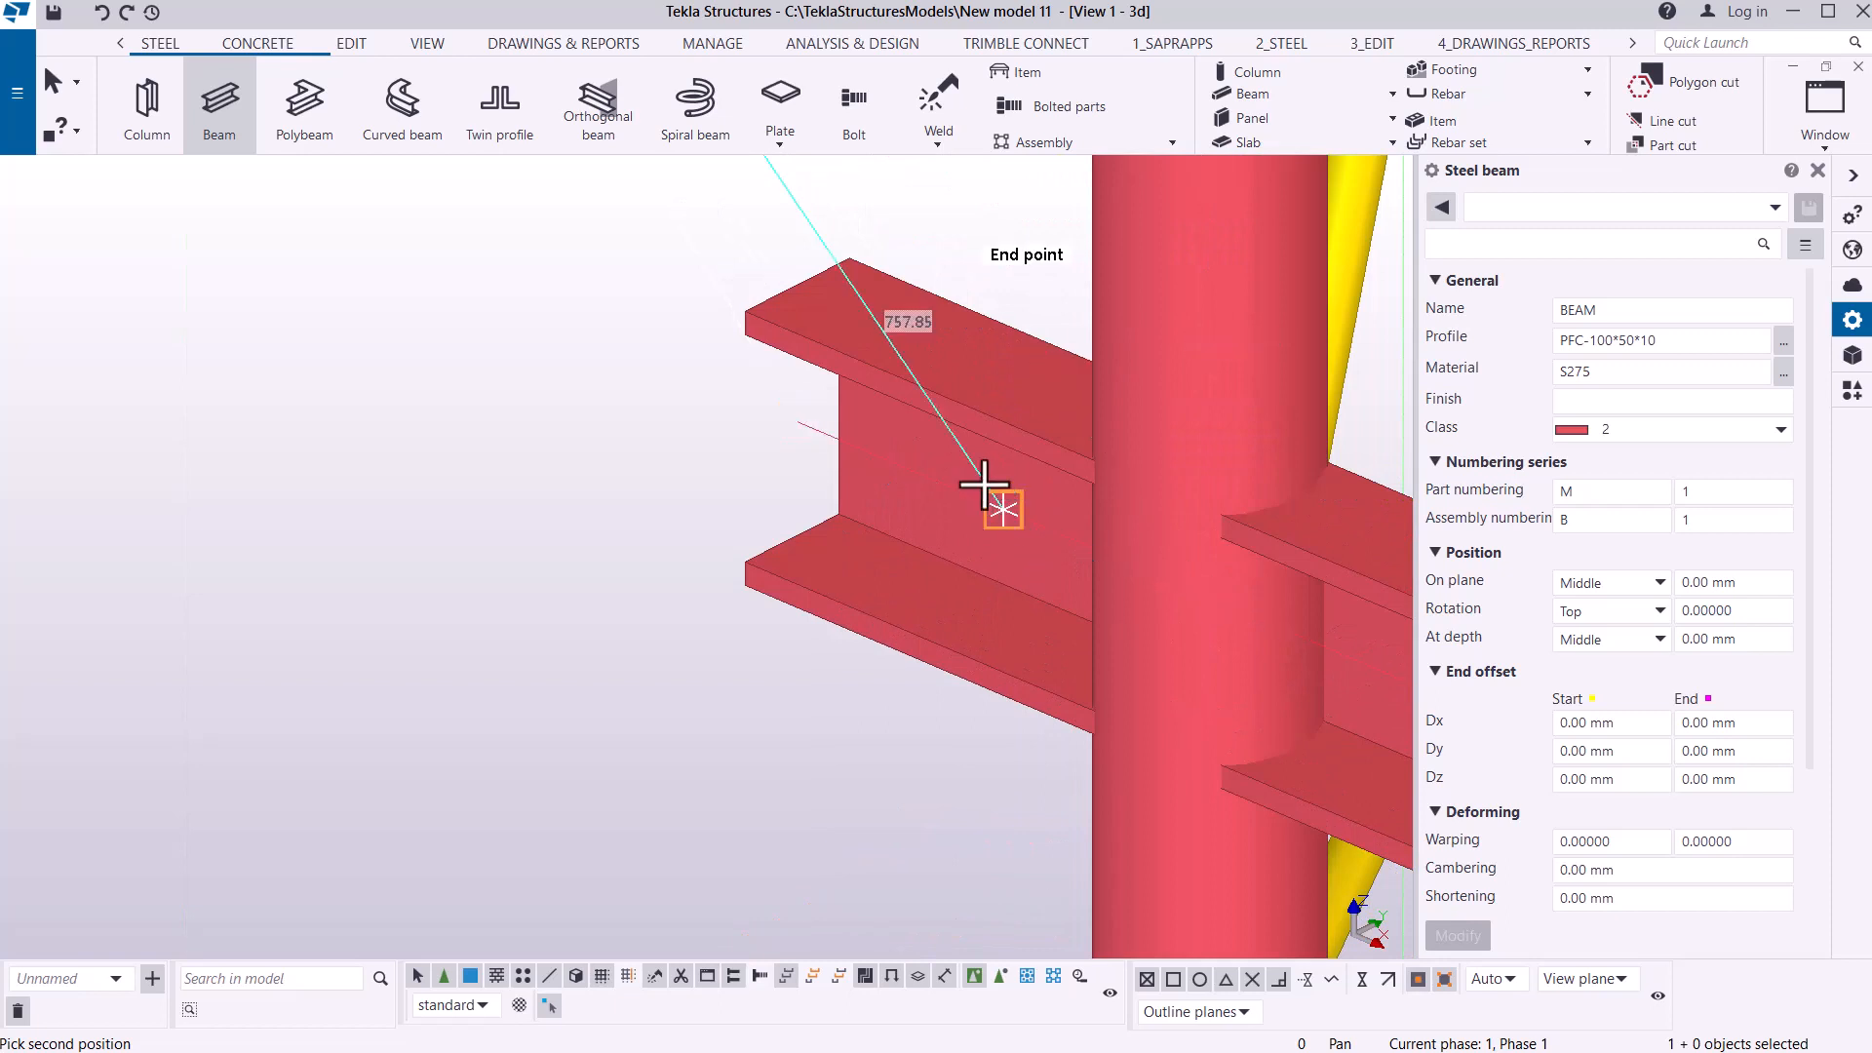
click(990, 495)
right_click(804, 308)
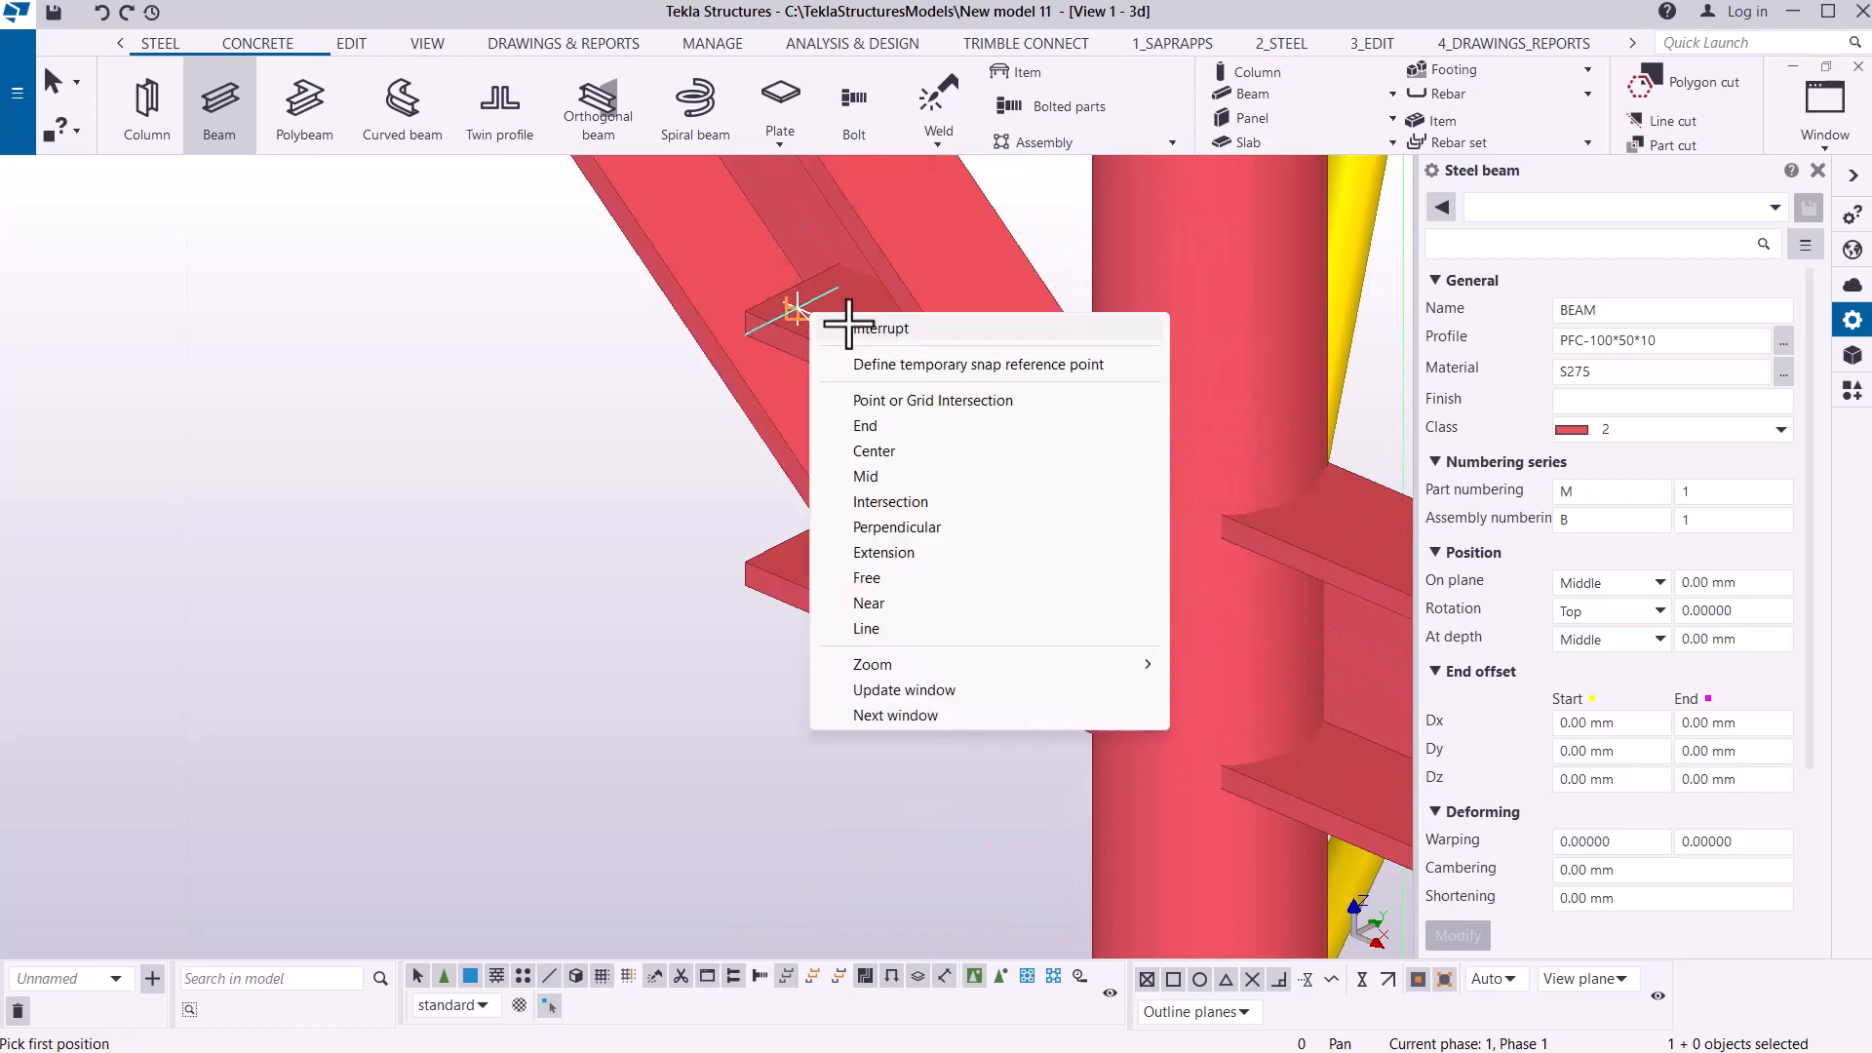
click(880, 328)
scroll(892, 599, down, 4)
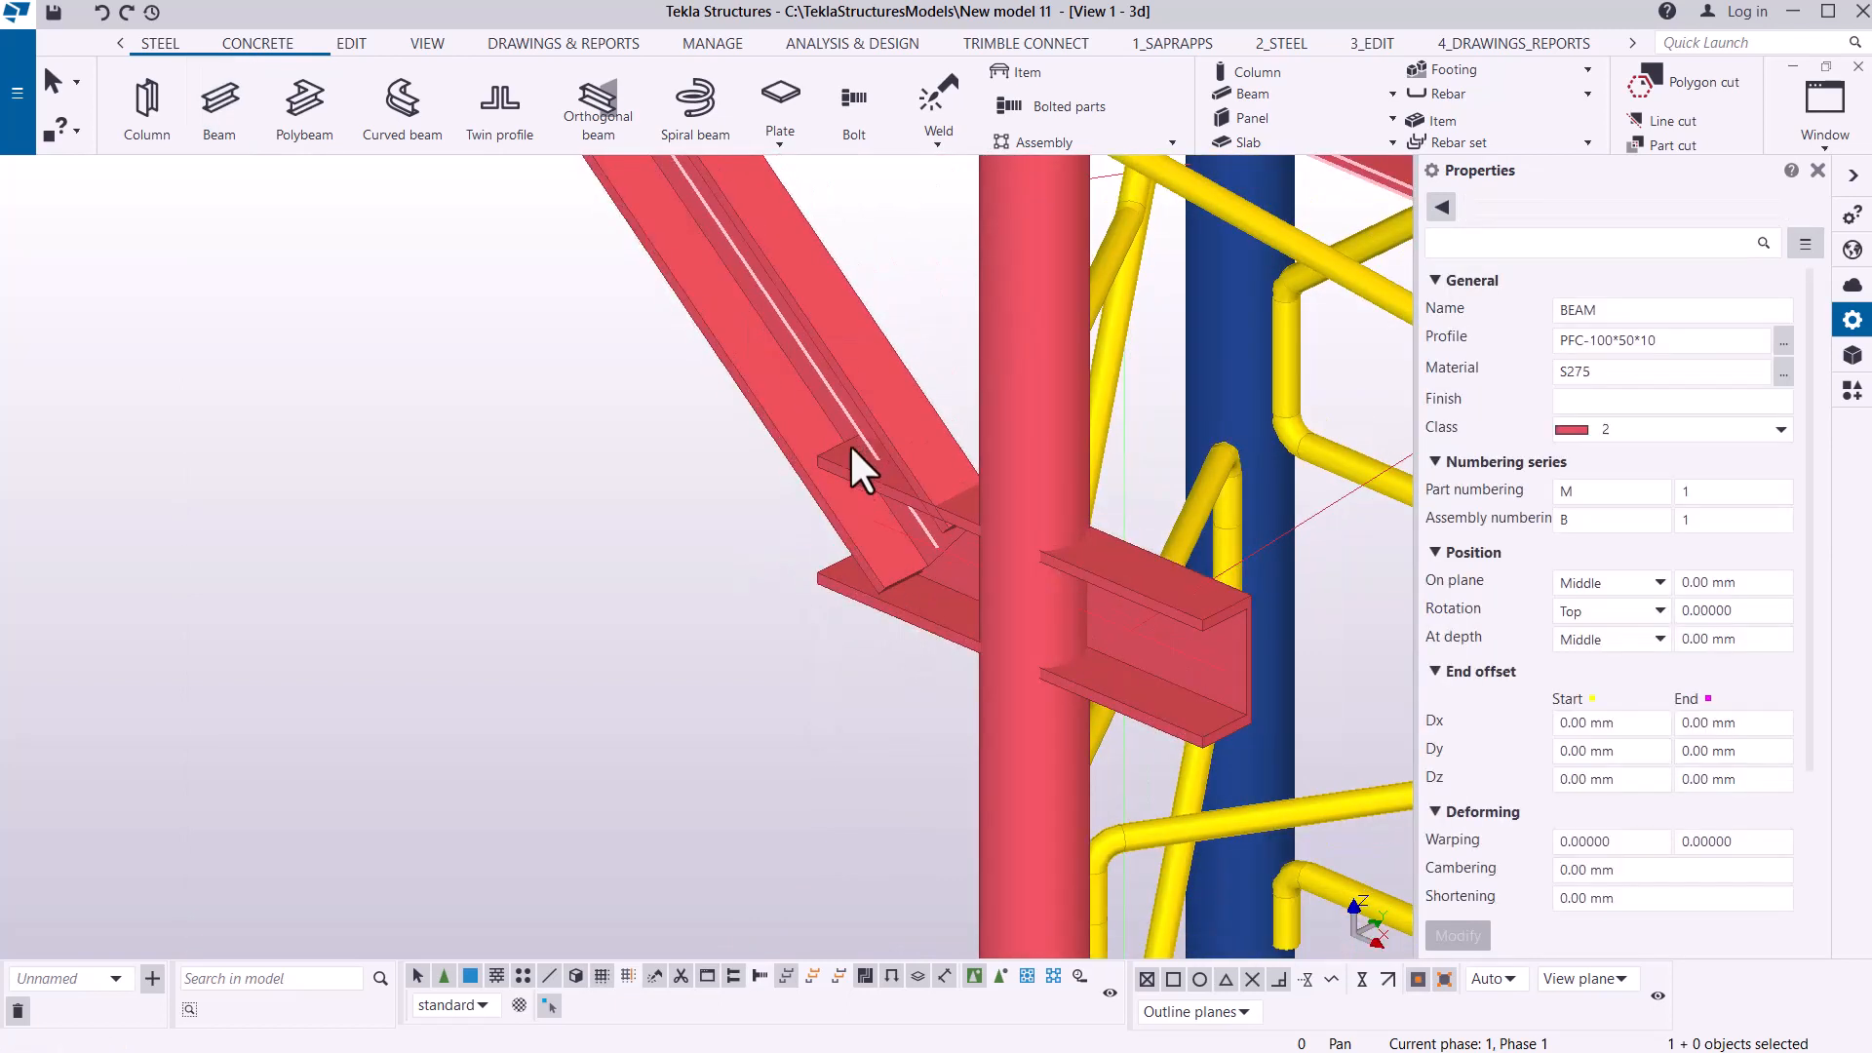
- Change the diagonal beam's profile to the RSA60*60*6 angle from the L profiles and apply the modification
scroll(829, 648, down, 3)
scroll(825, 392, up, 3)
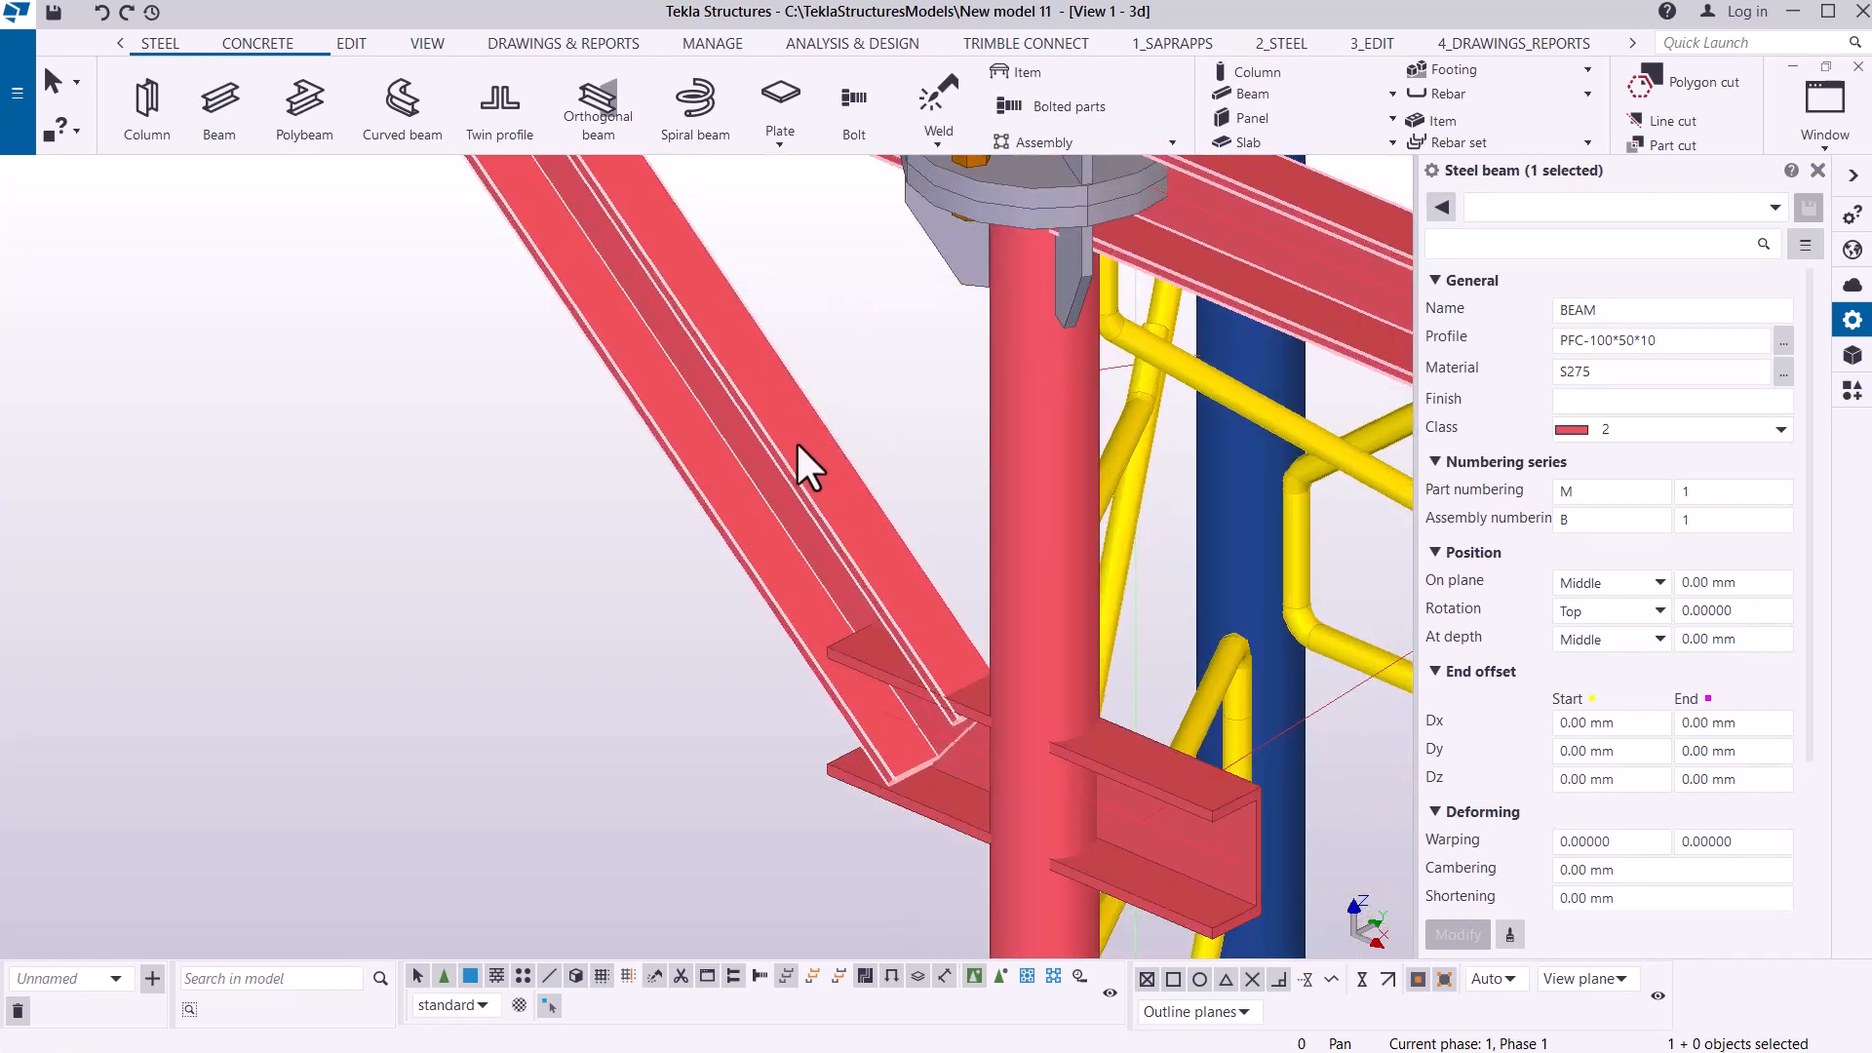
click(796, 441)
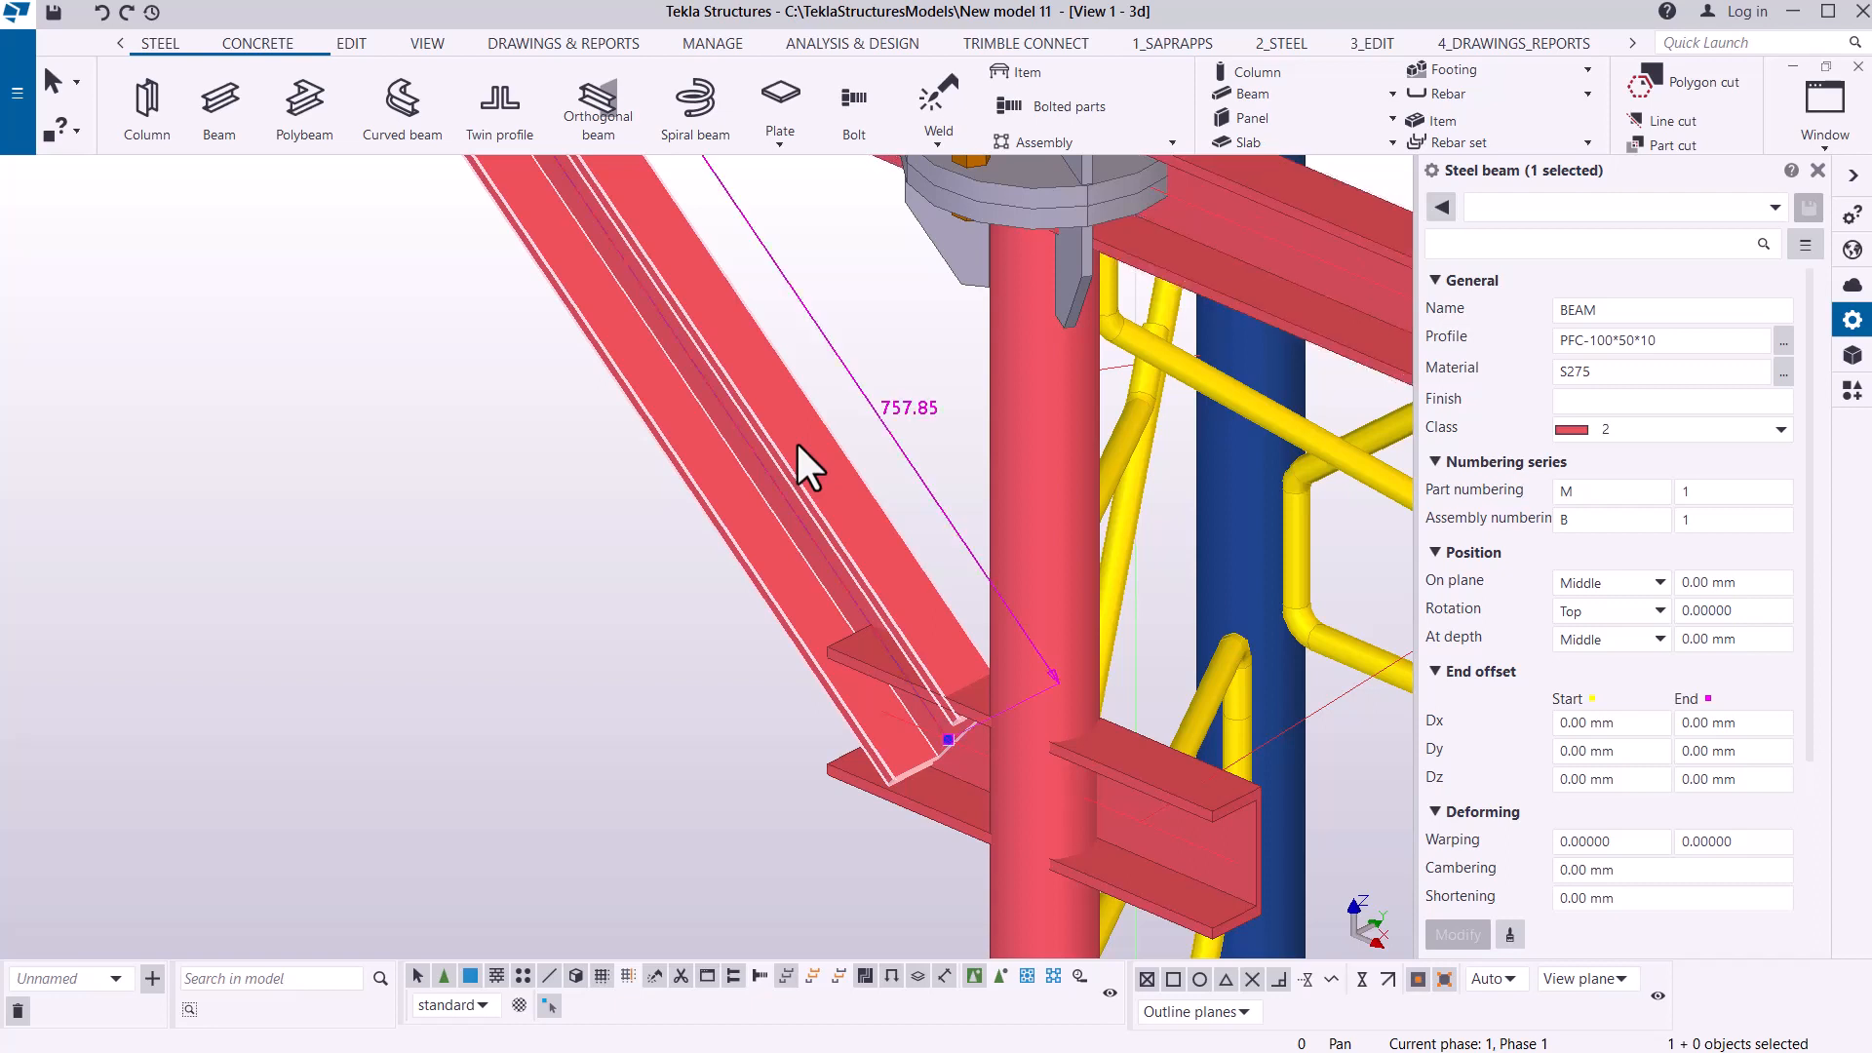
click(1782, 340)
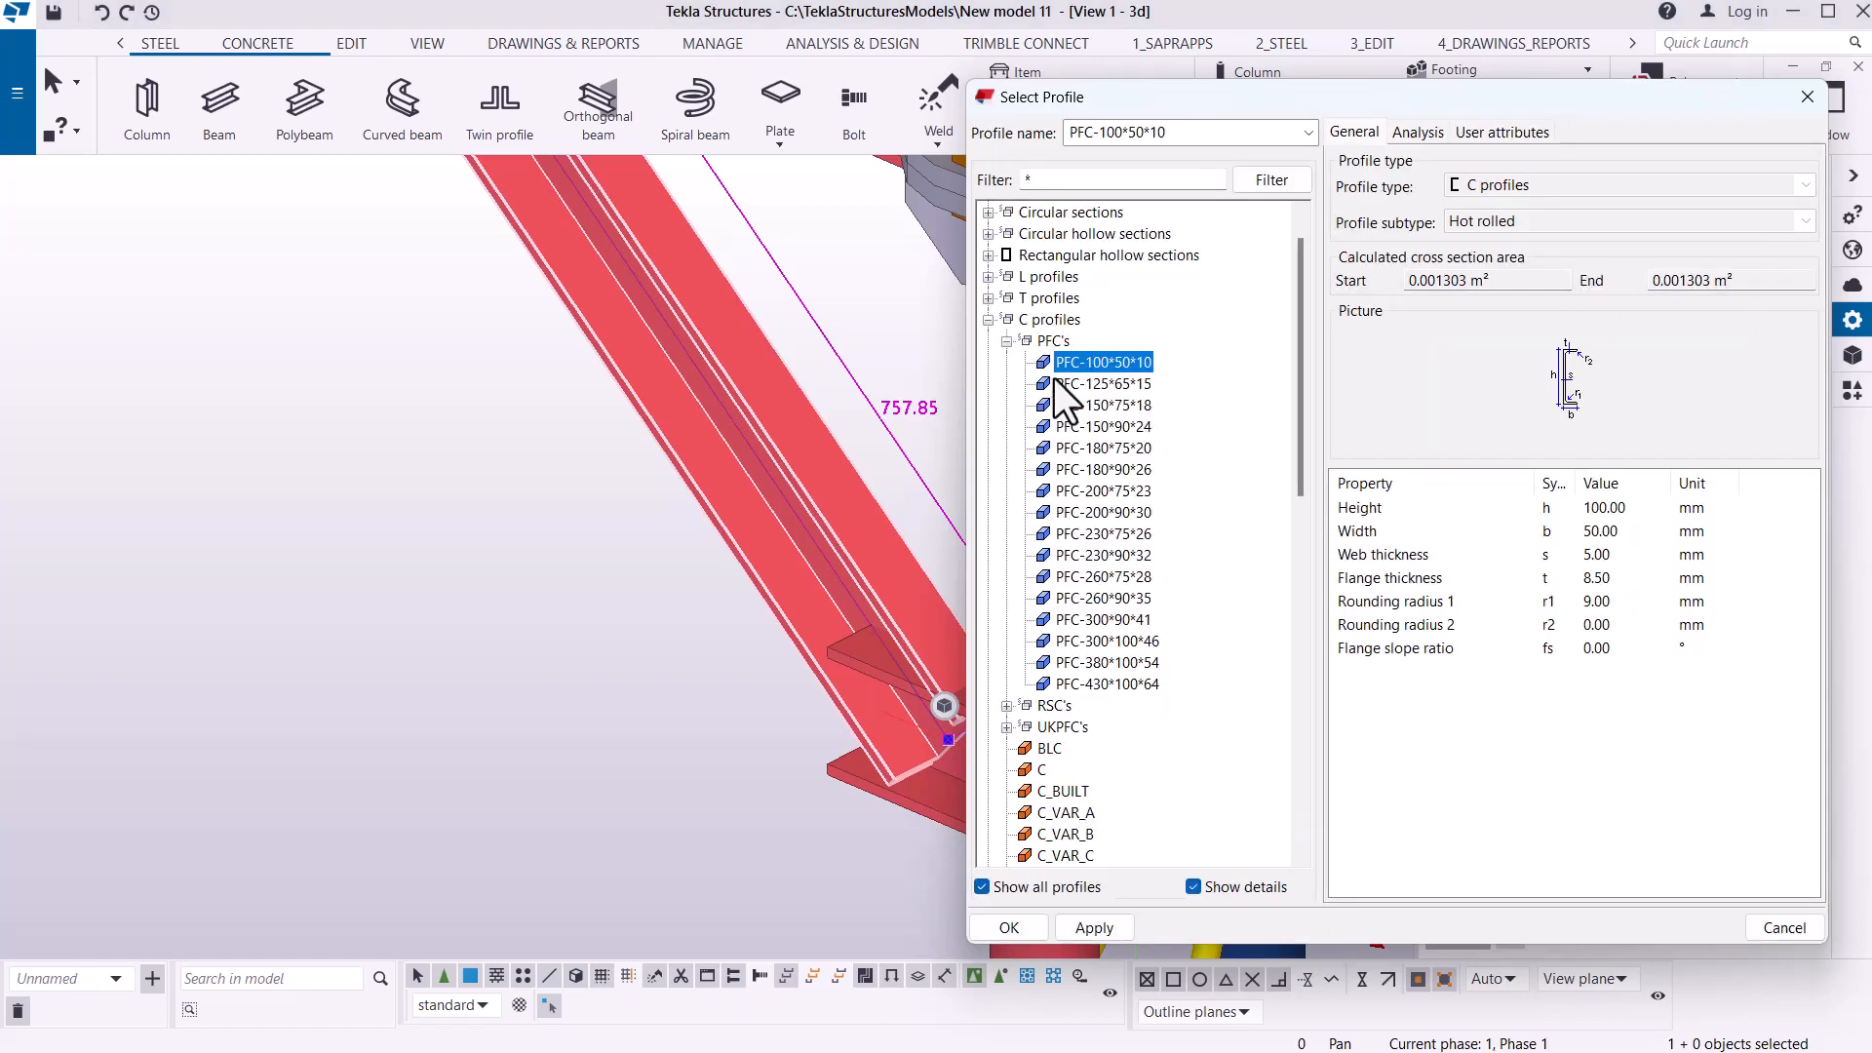
click(988, 322)
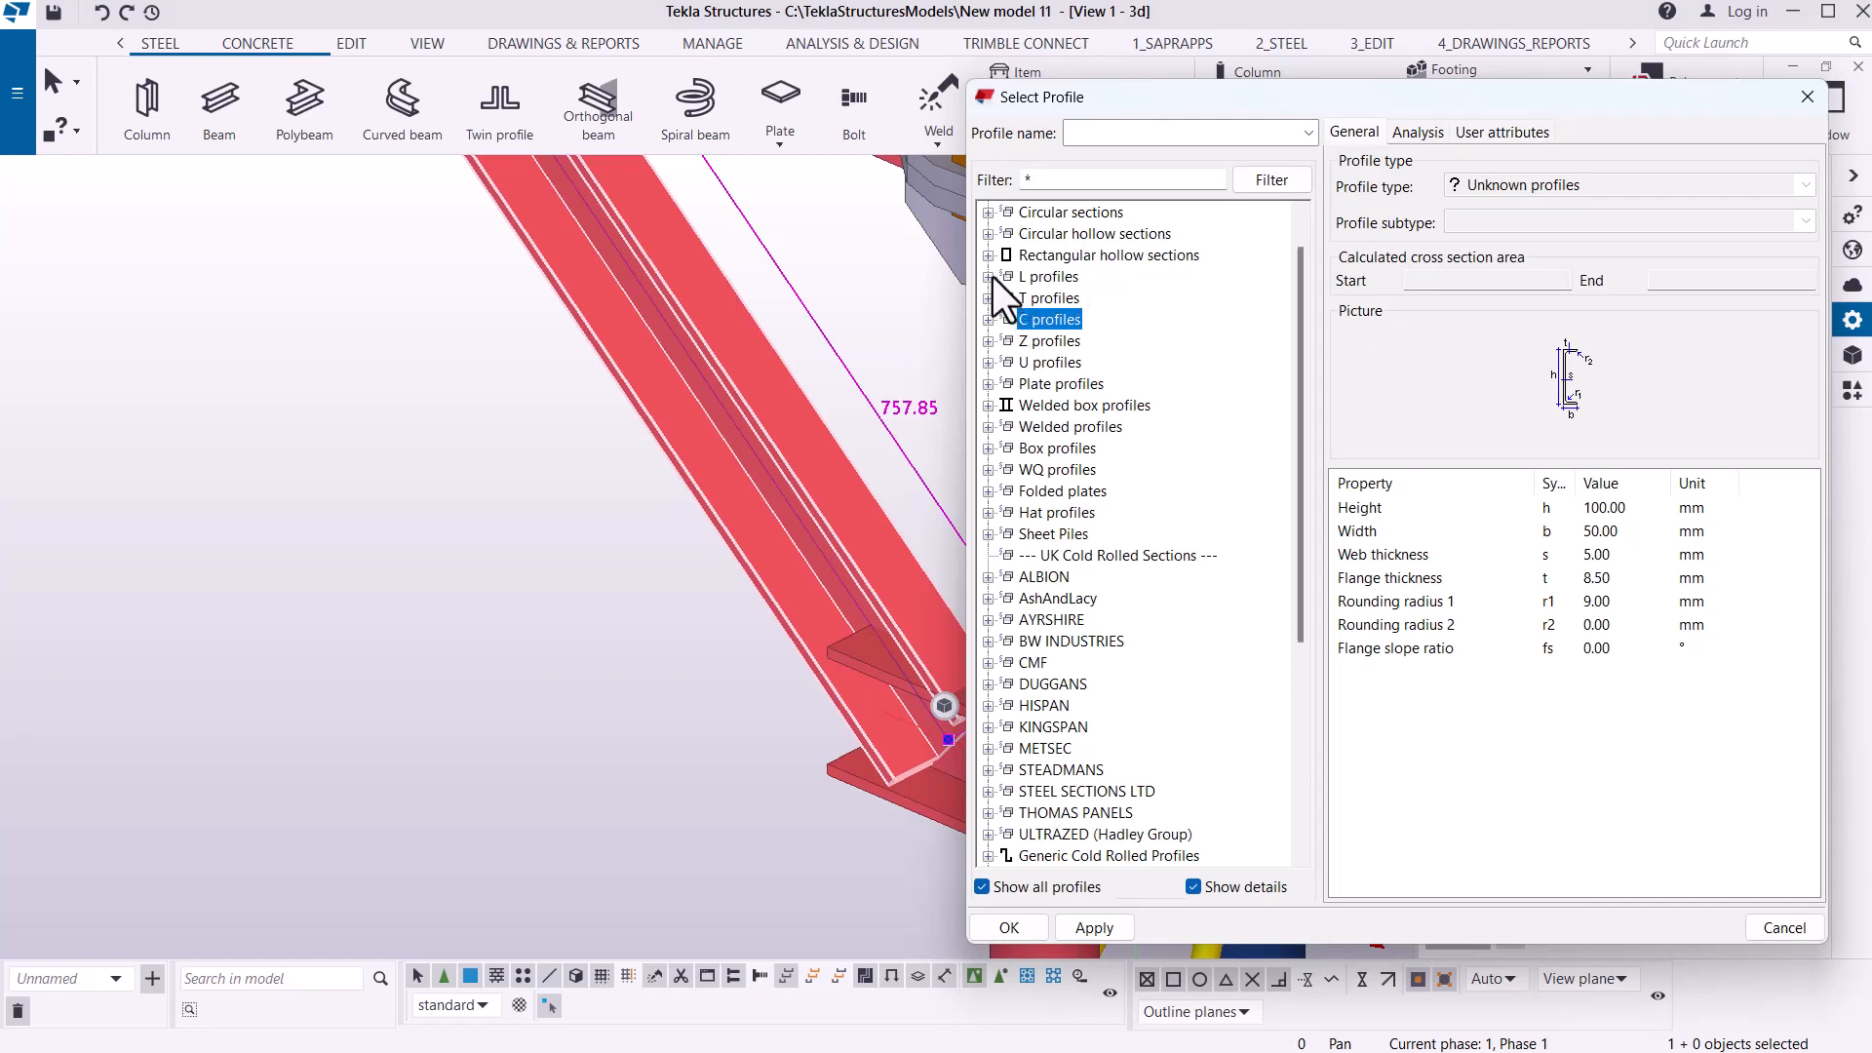
click(988, 278)
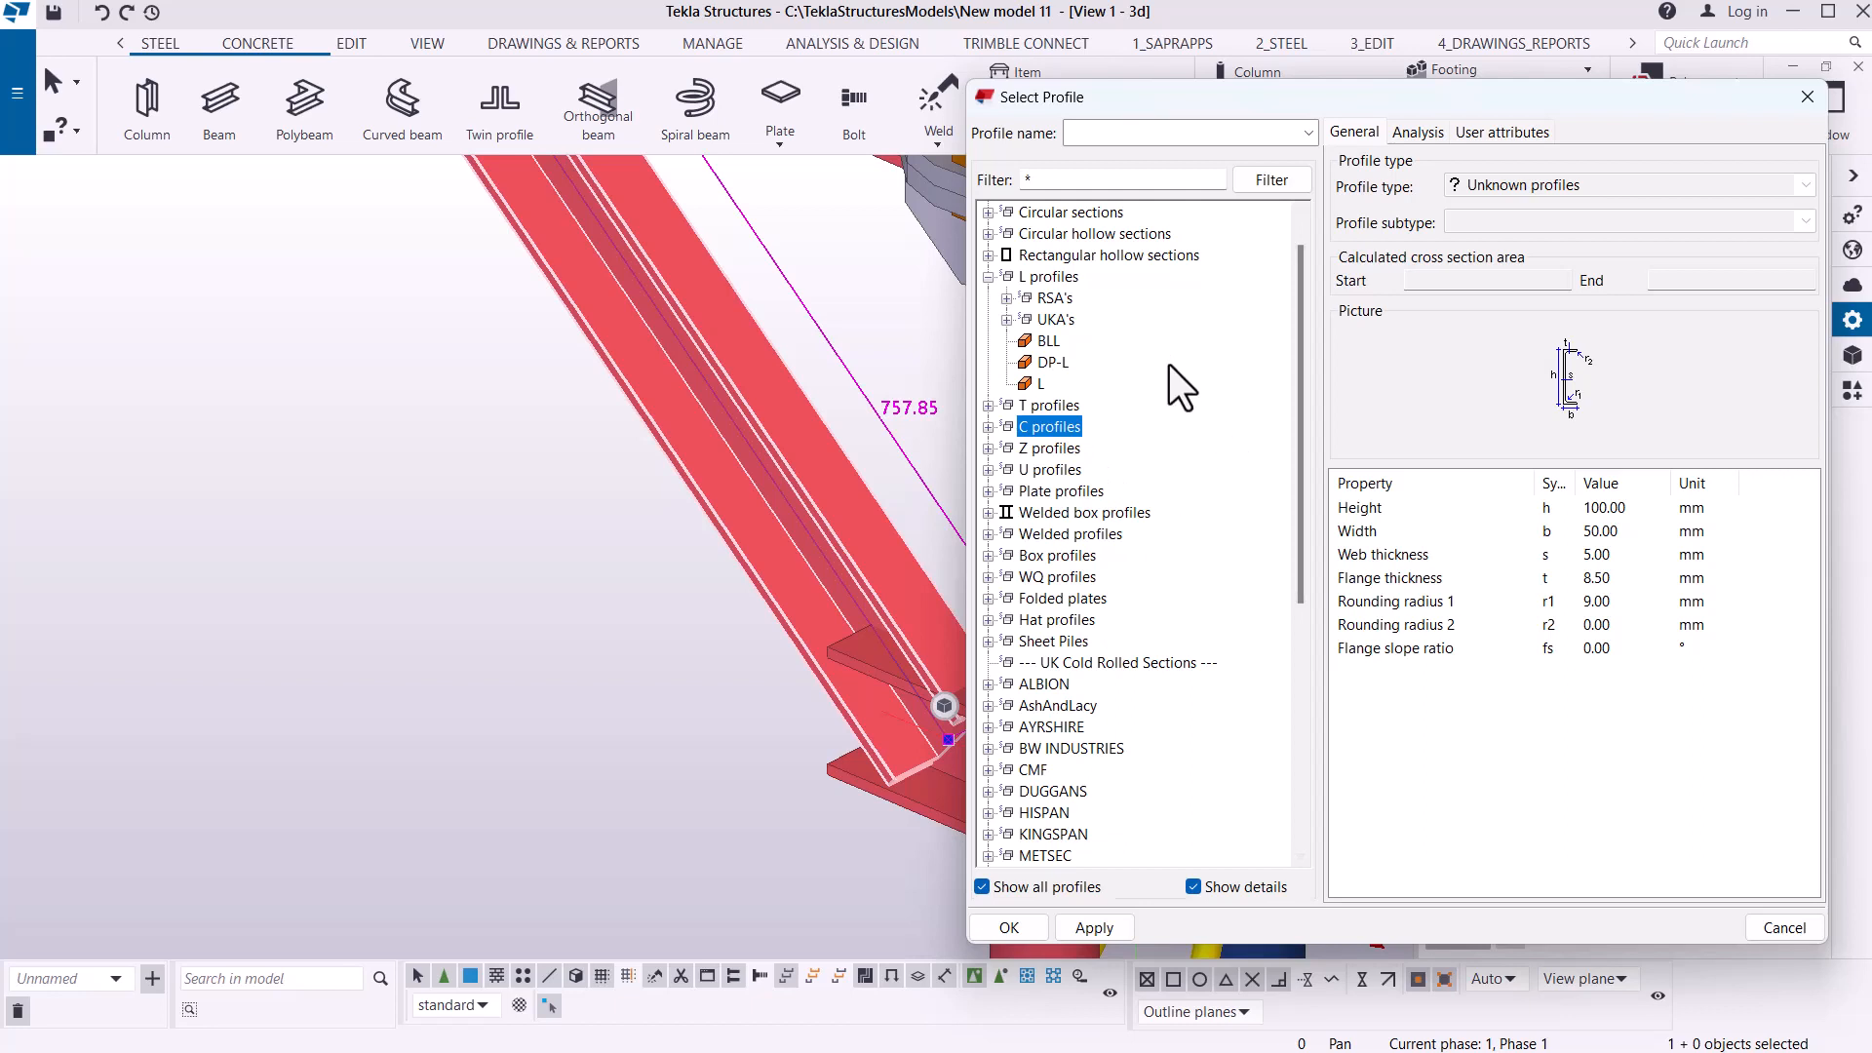
click(1009, 301)
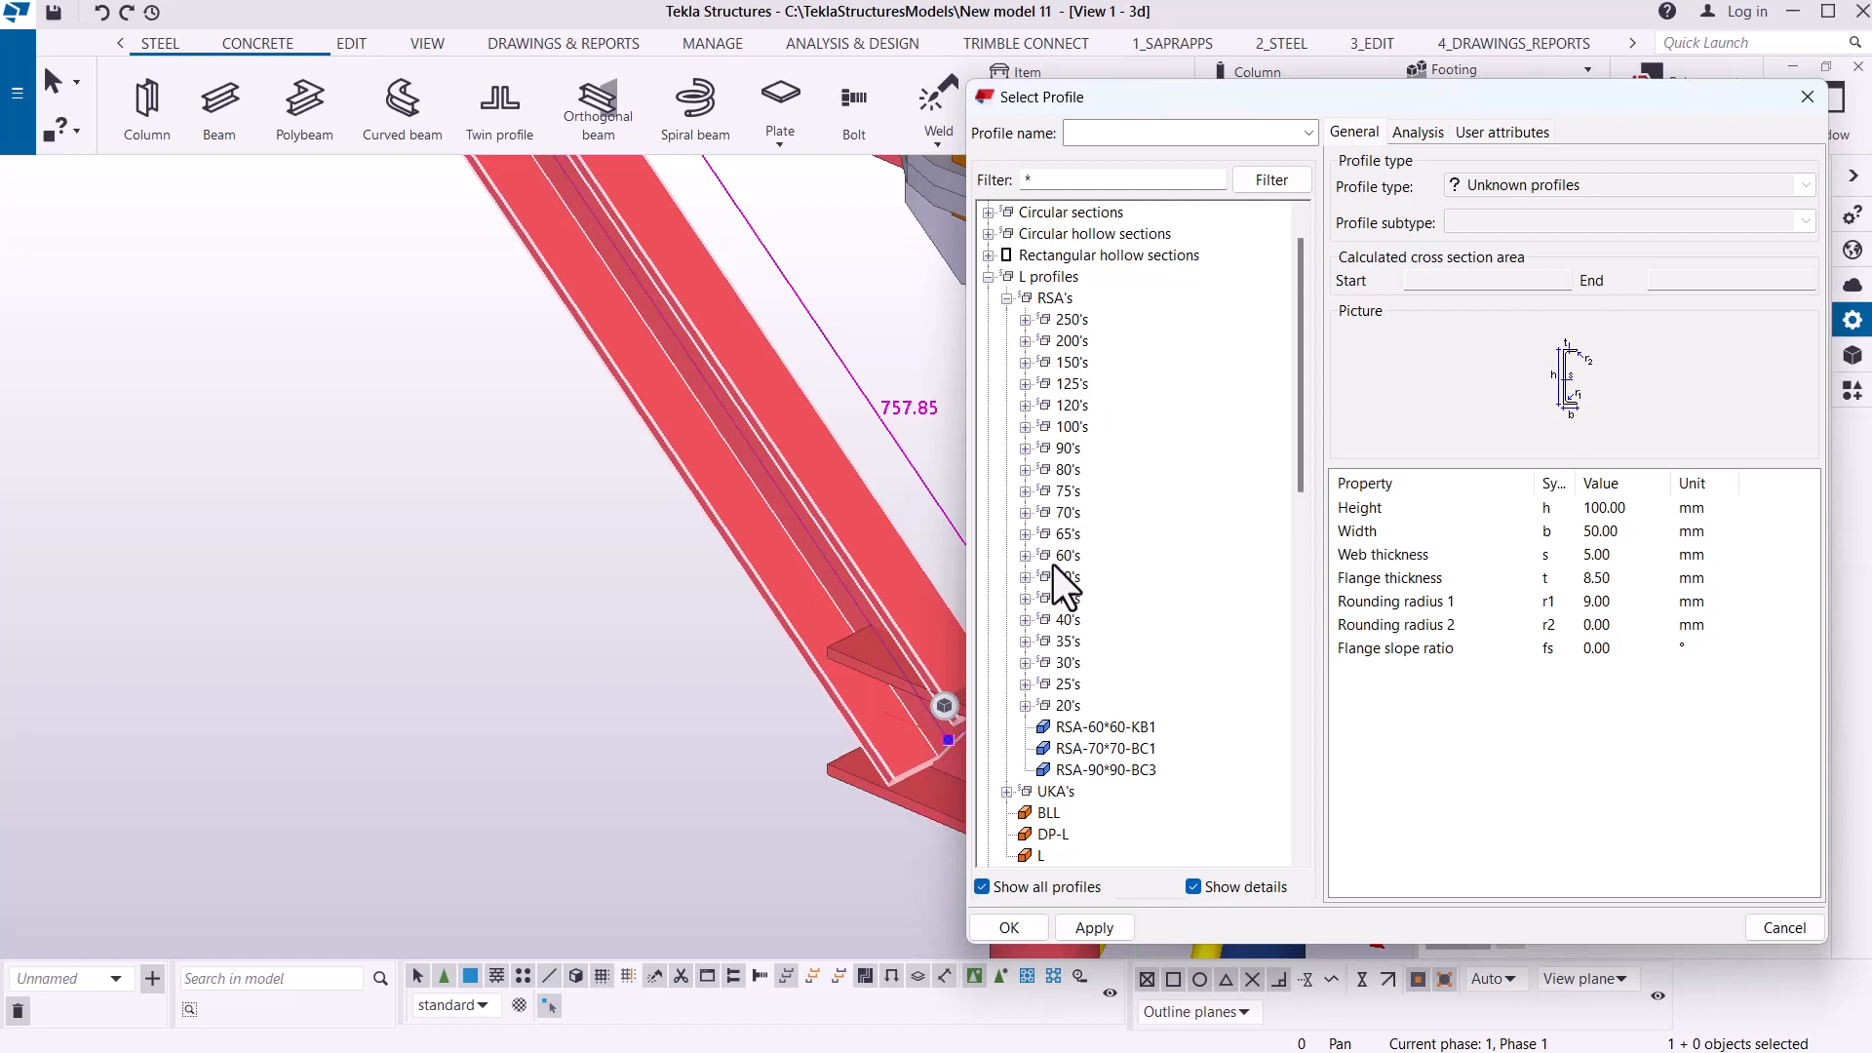
click(1026, 556)
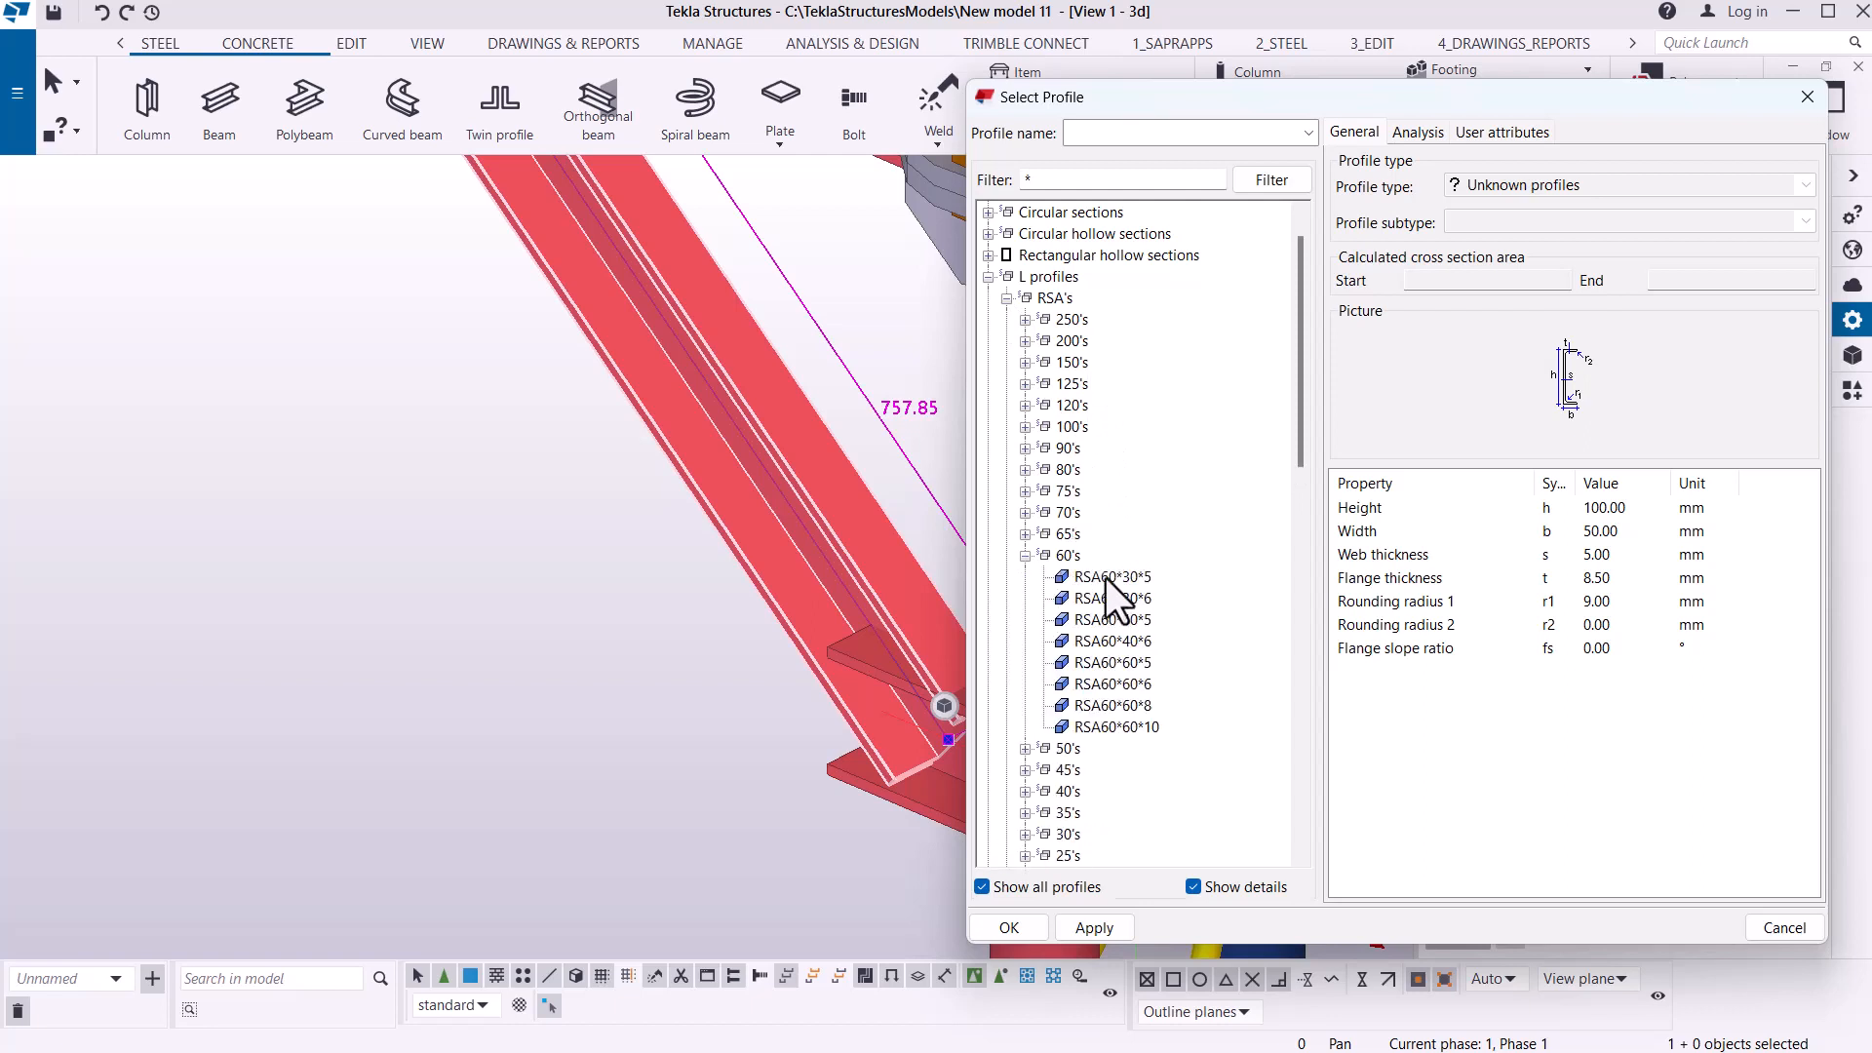
click(1125, 686)
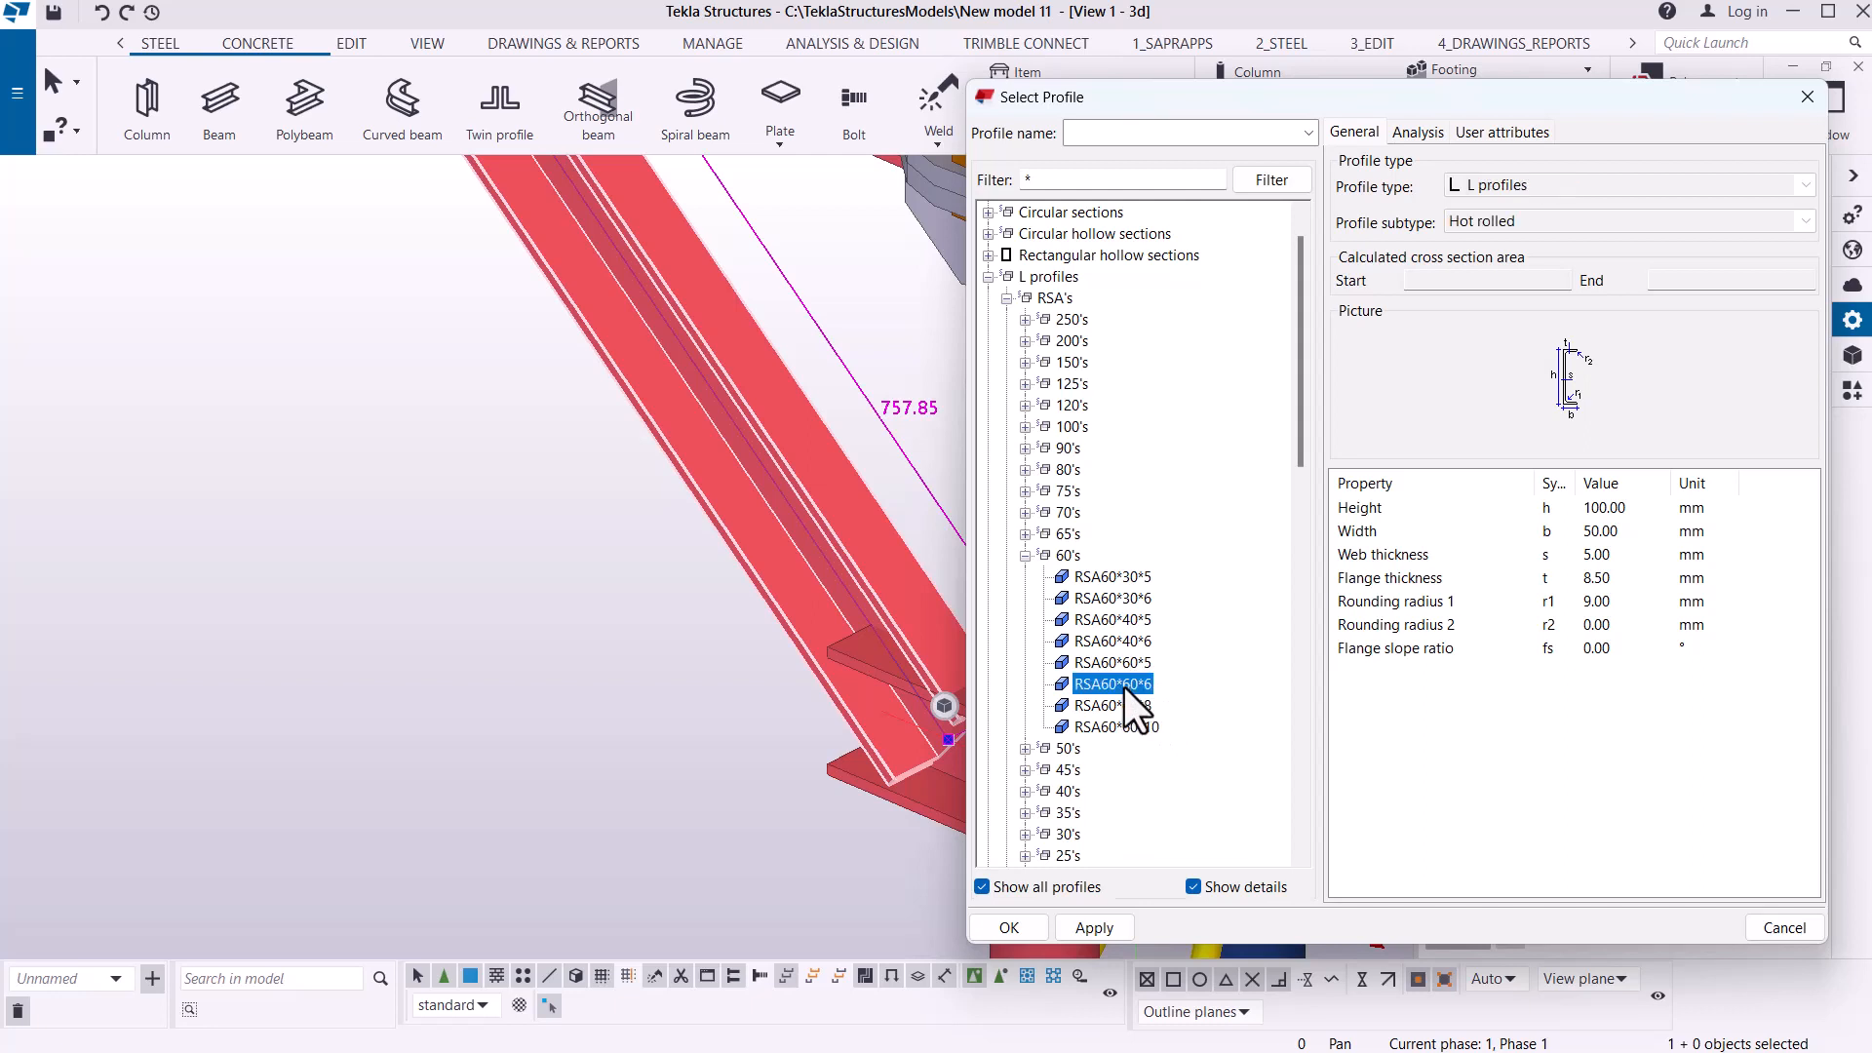
click(1099, 932)
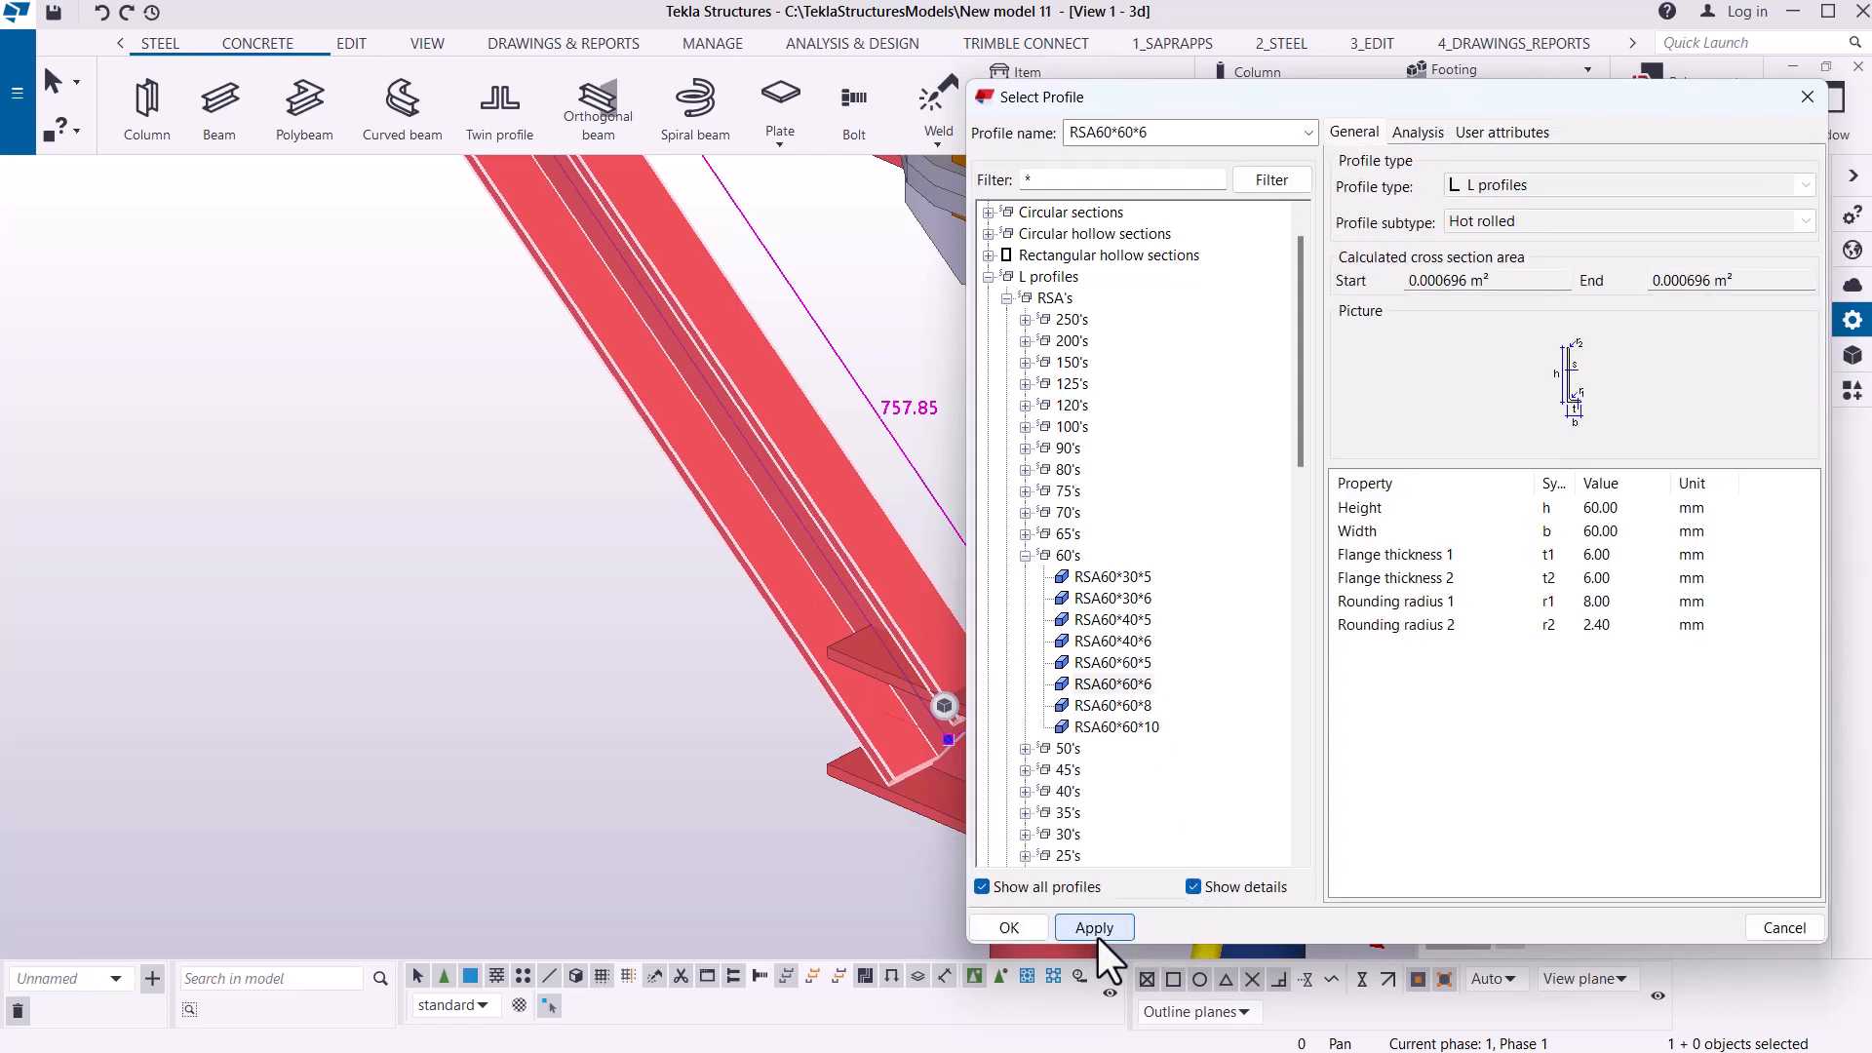
click(1034, 928)
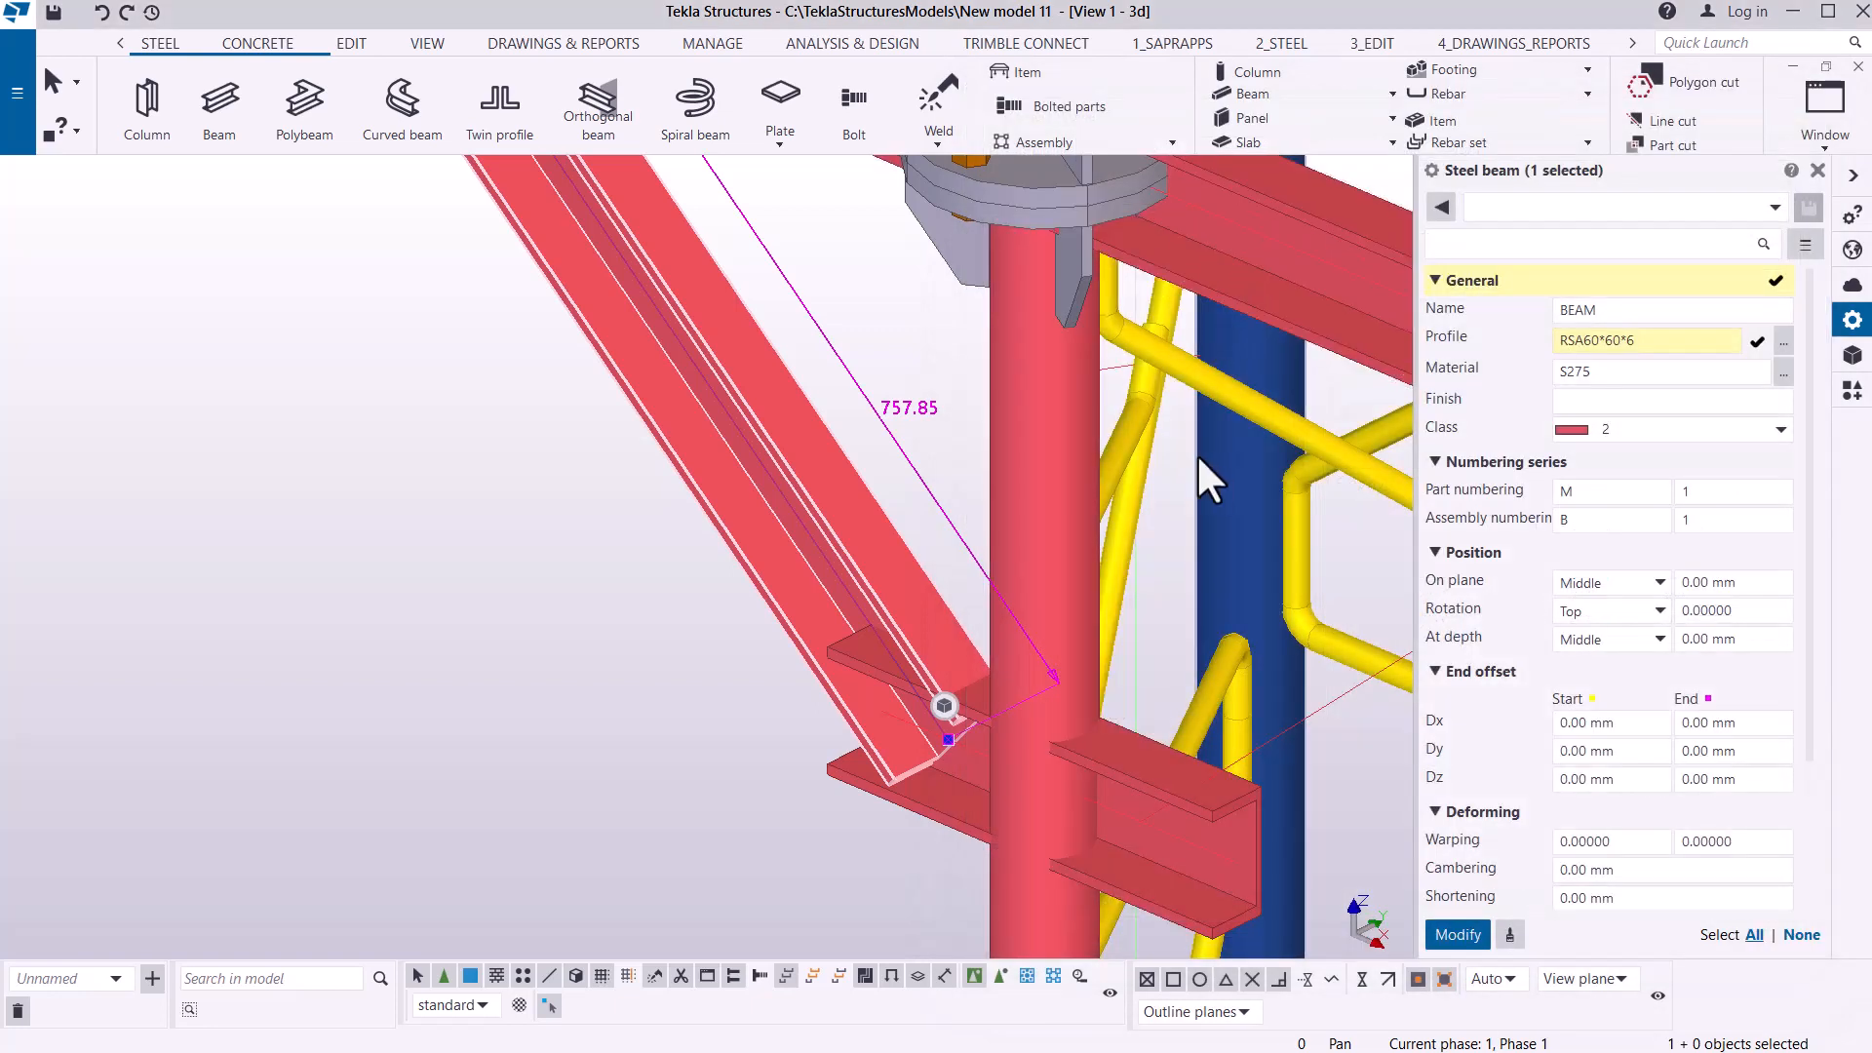
click(1469, 937)
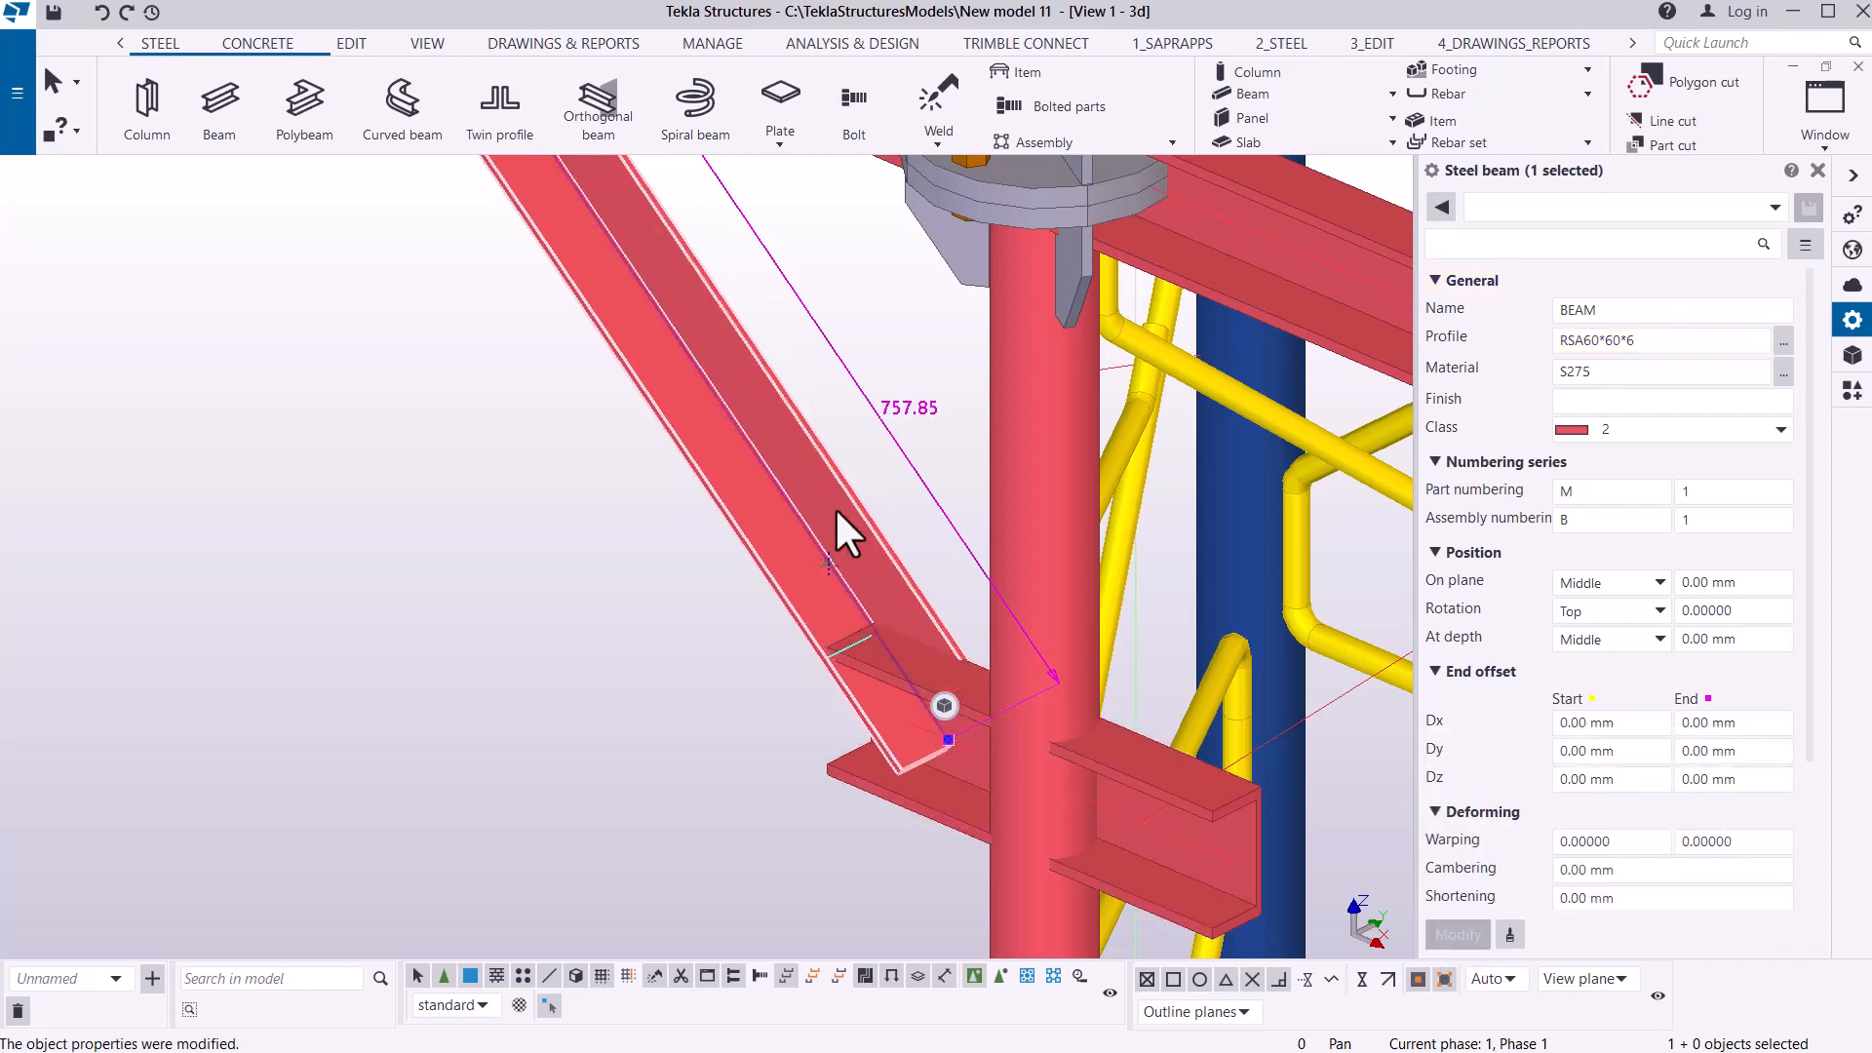
- Set the diagonal angle beam's rotation to Below and apply the modification
scroll(748, 639, down, 3)
scroll(653, 395, up, 5)
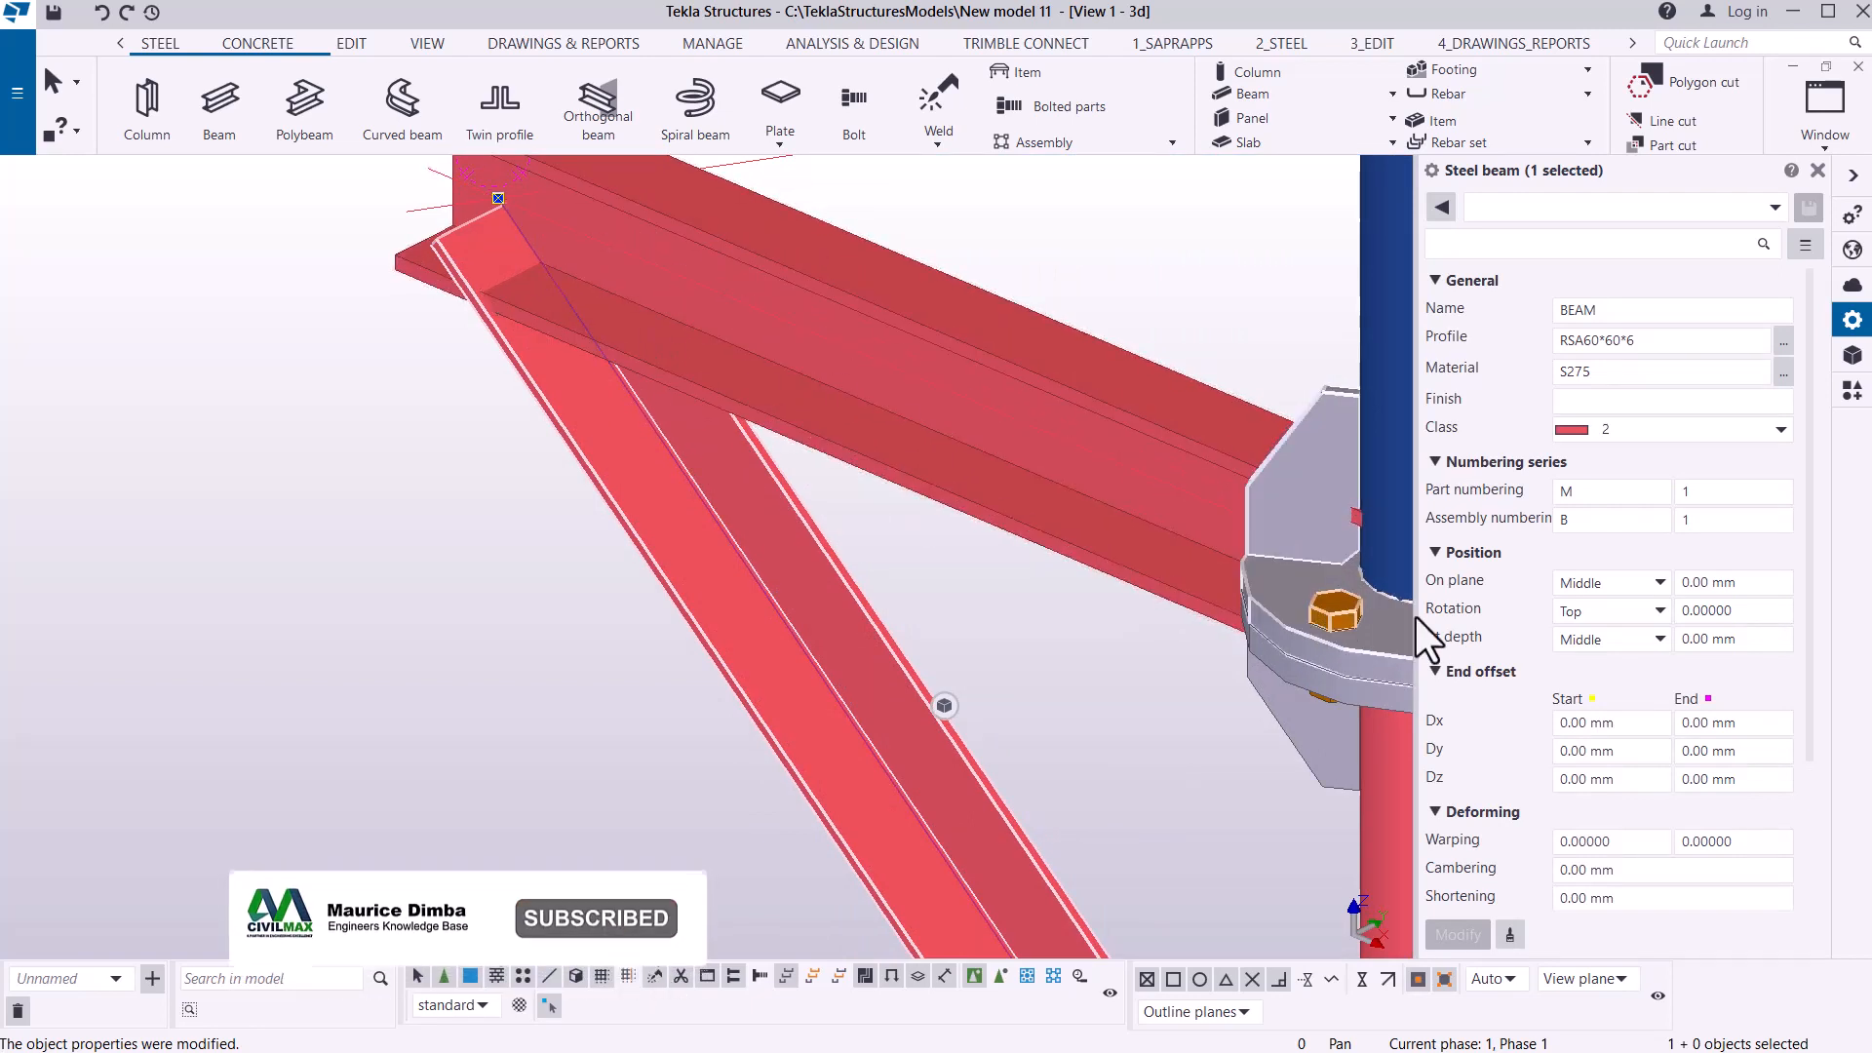
click(1658, 622)
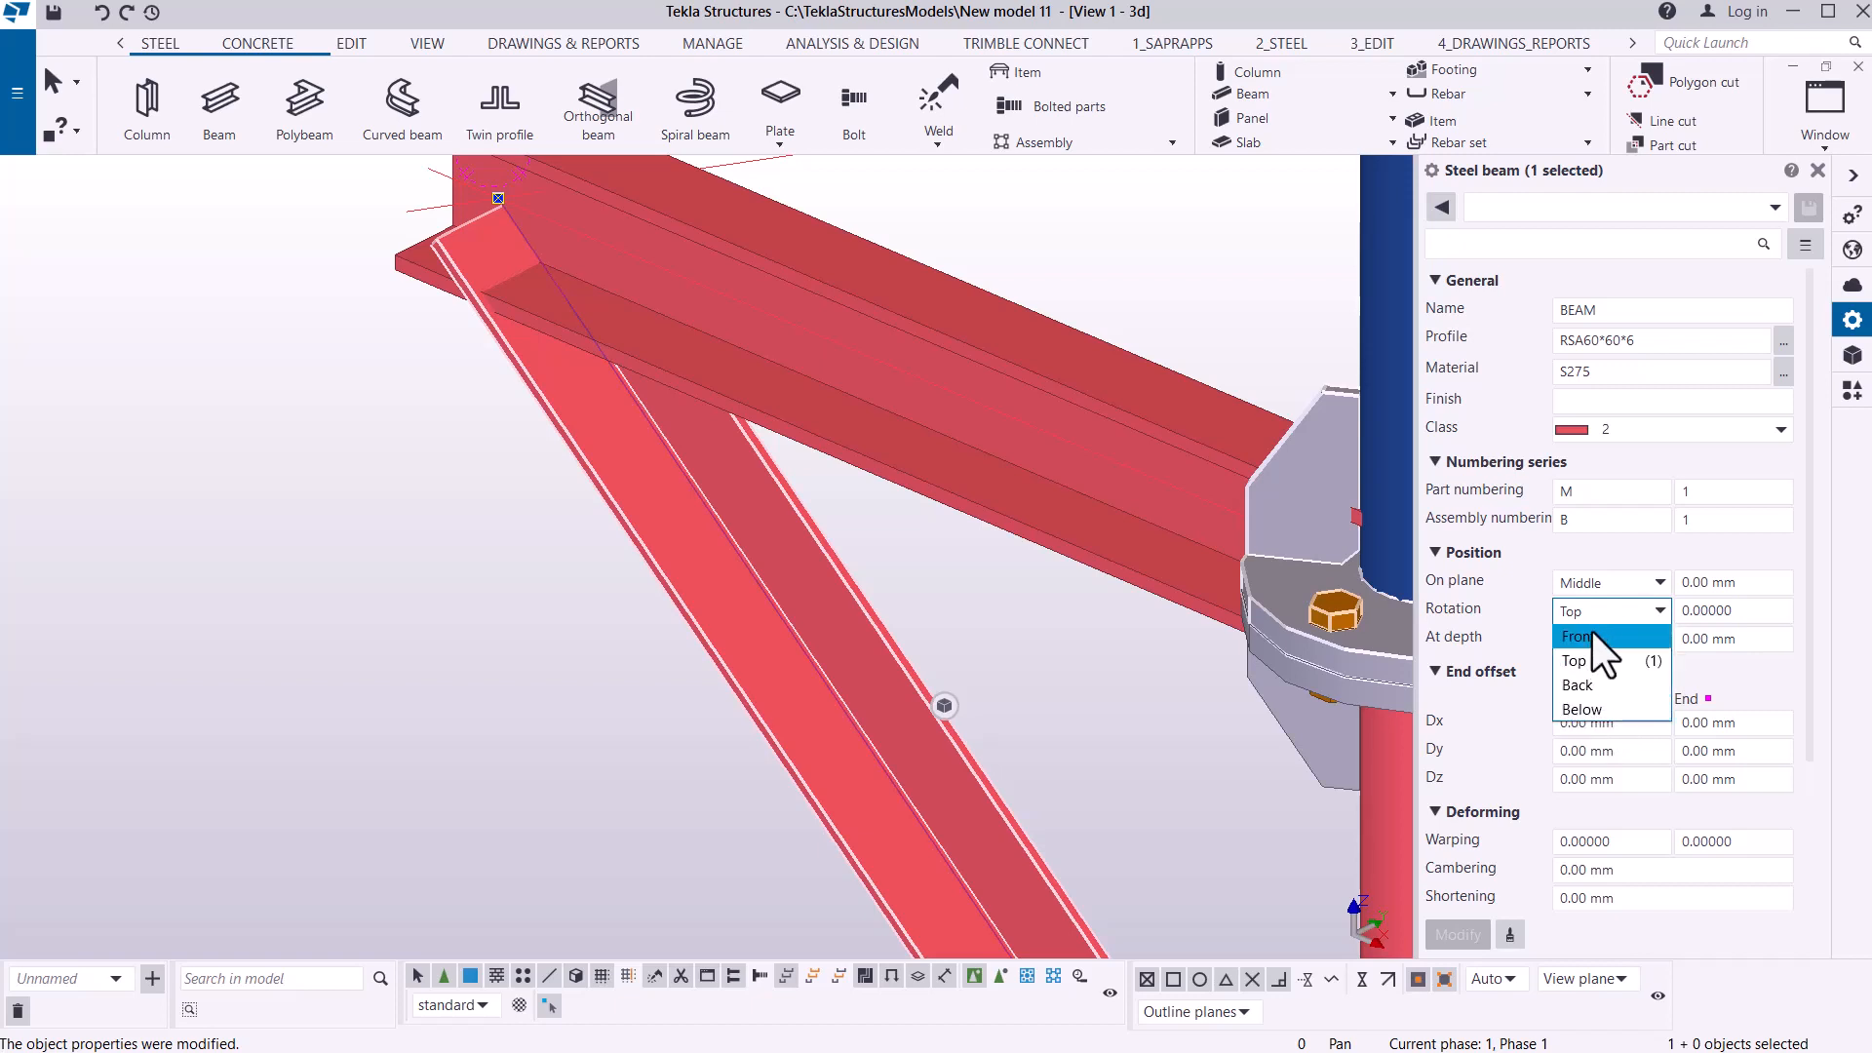
click(1600, 712)
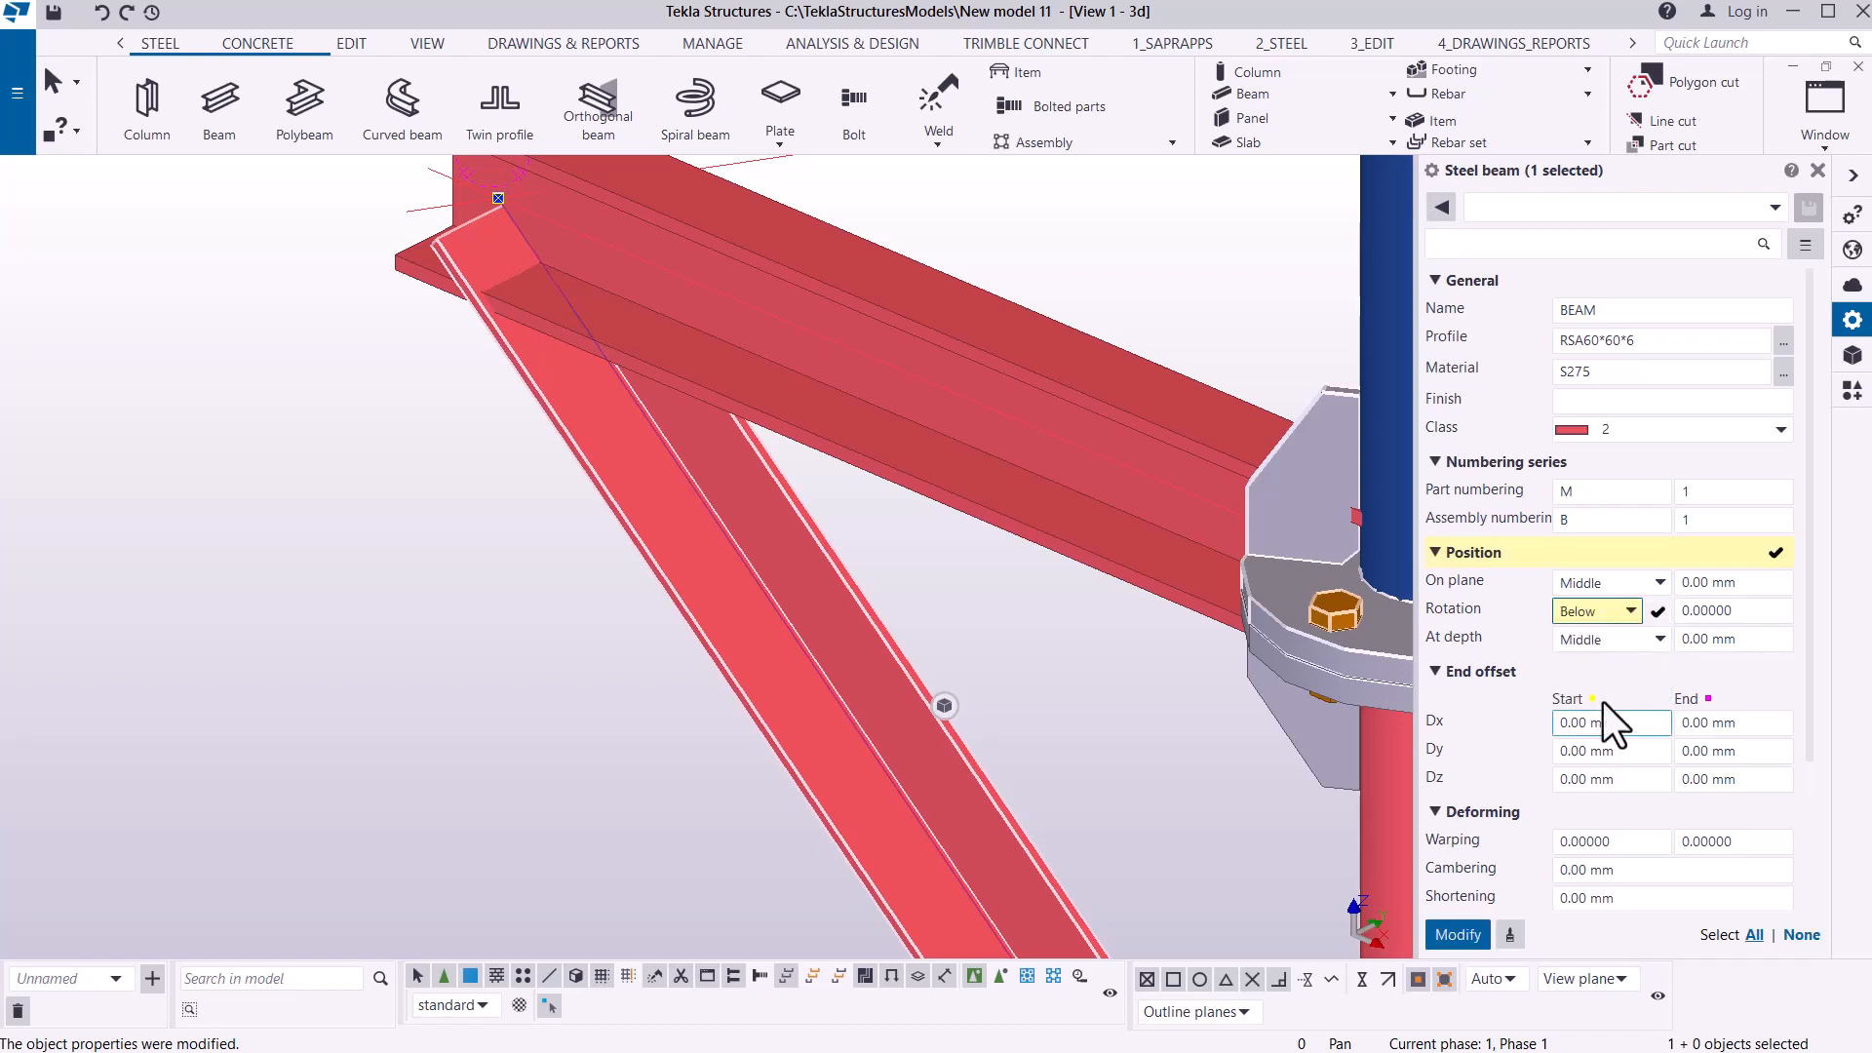
click(1459, 934)
scroll(530, 281, down, 4)
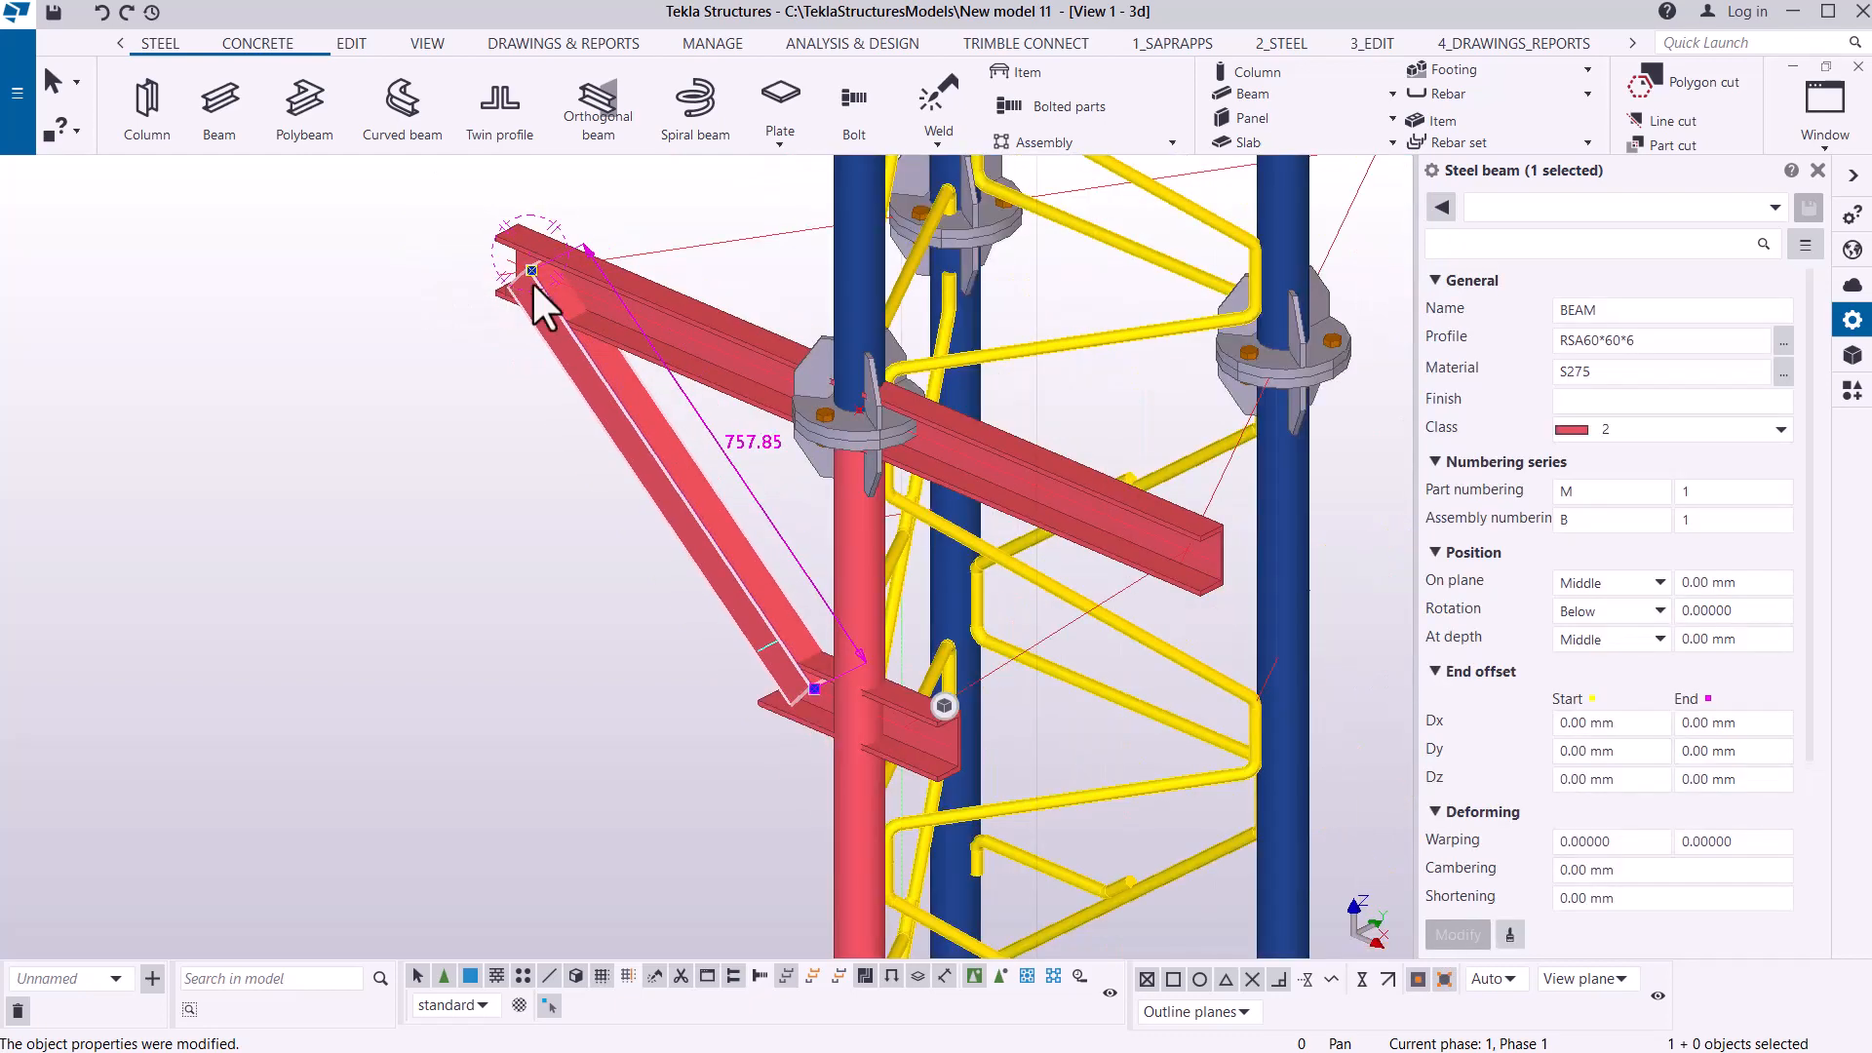
- Examine how both ends of the rotated diagonal angle meet the long channel and the short channel beside the red leg
scroll(757, 635, up, 6)
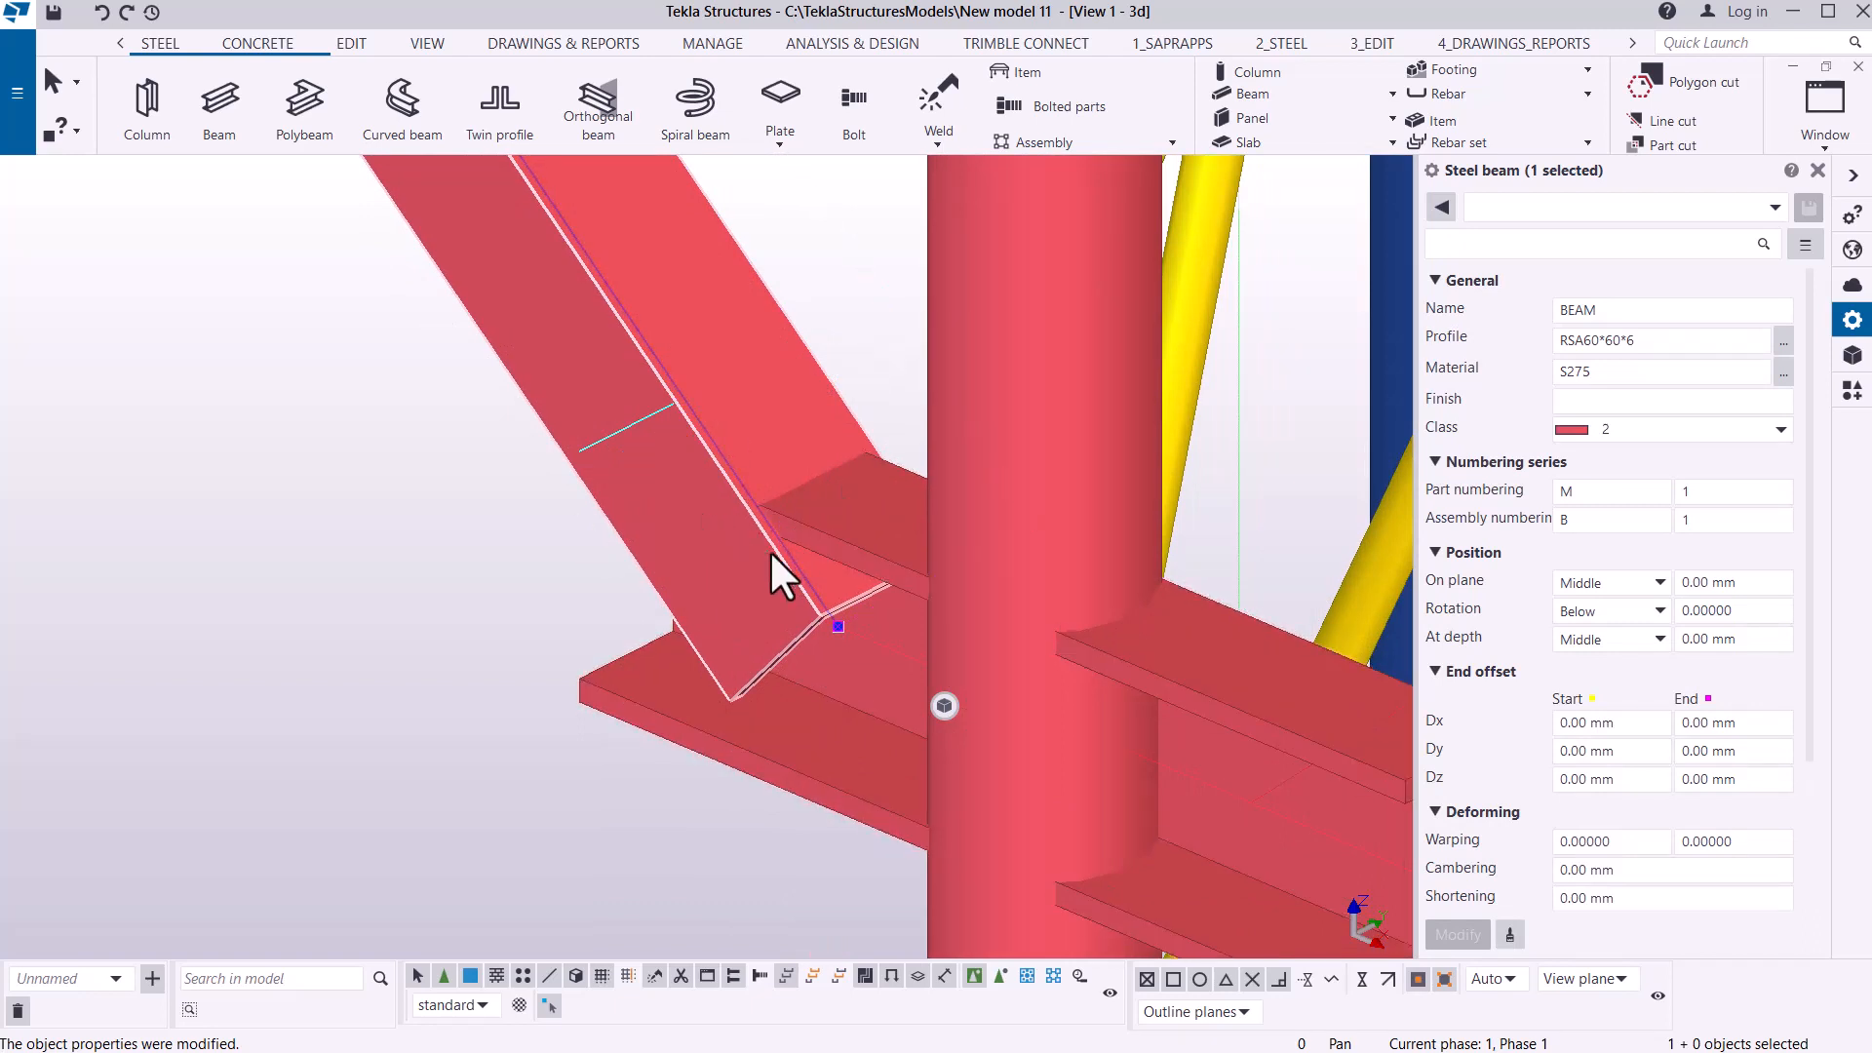
scroll(659, 610, down, 4)
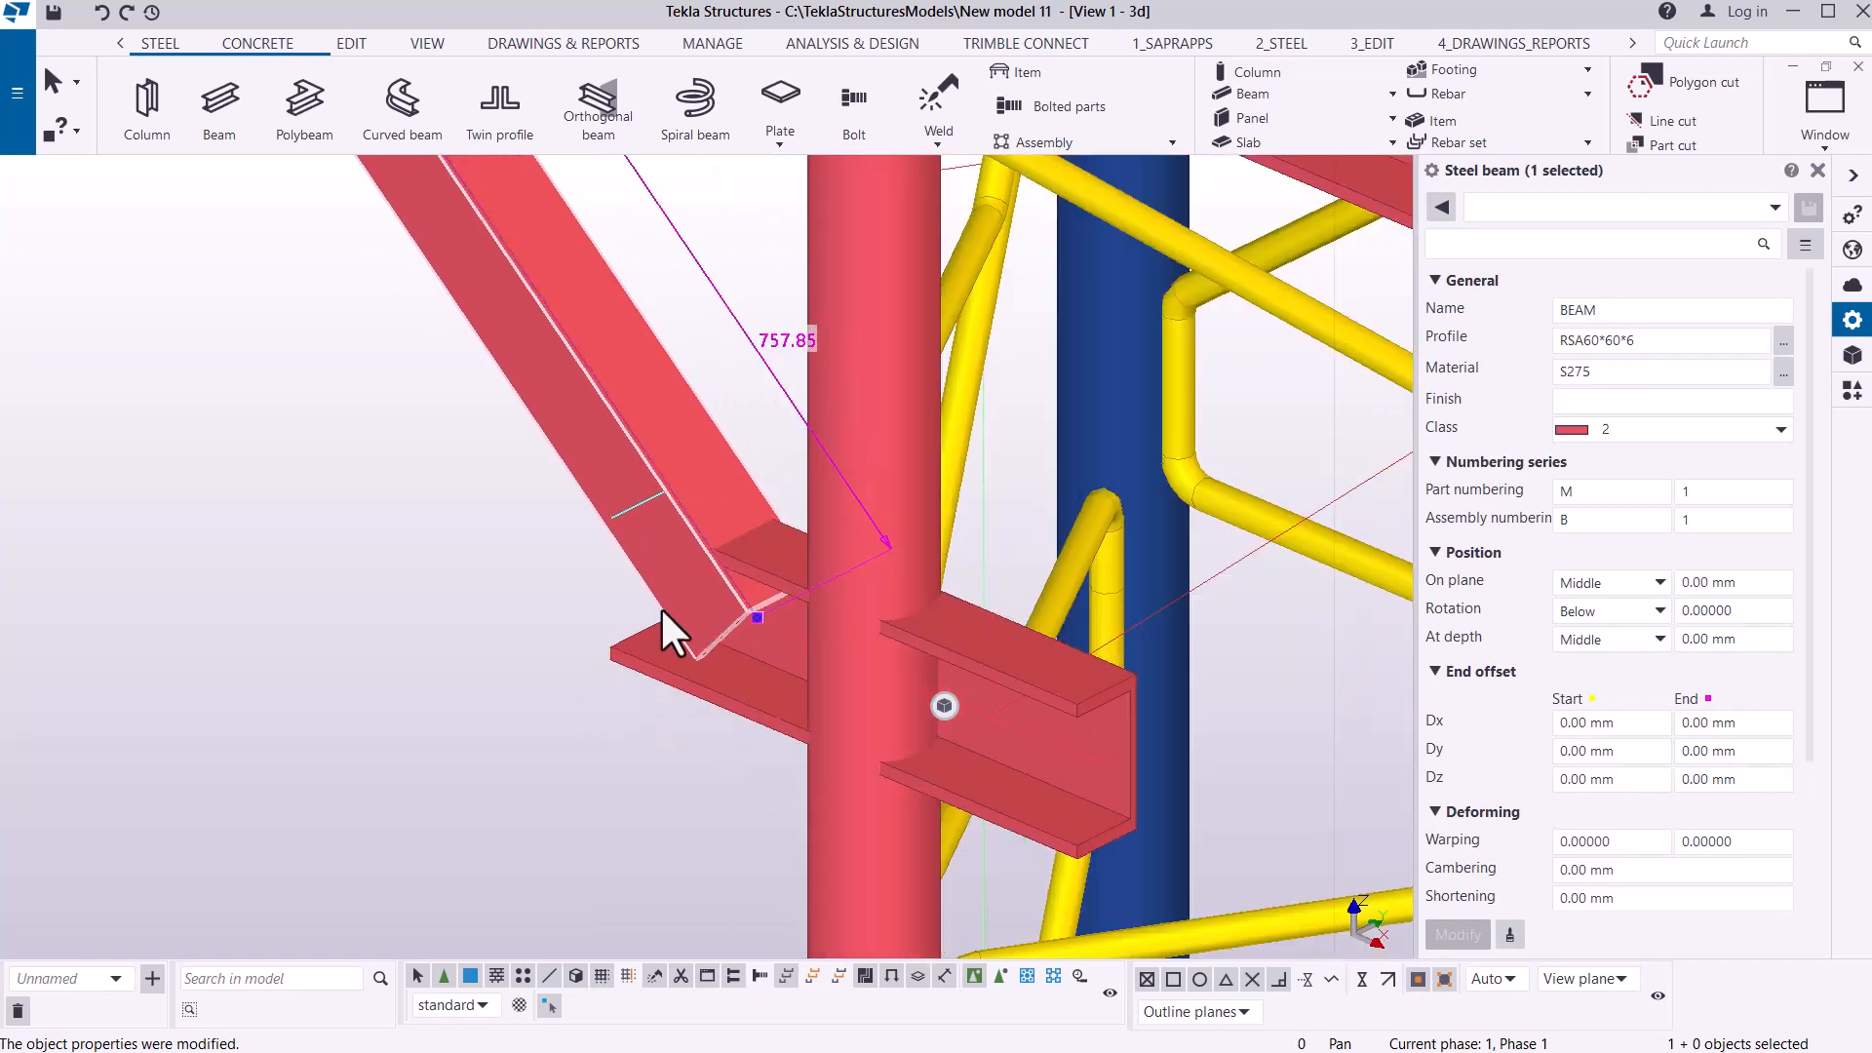
scroll(735, 587, down, 5)
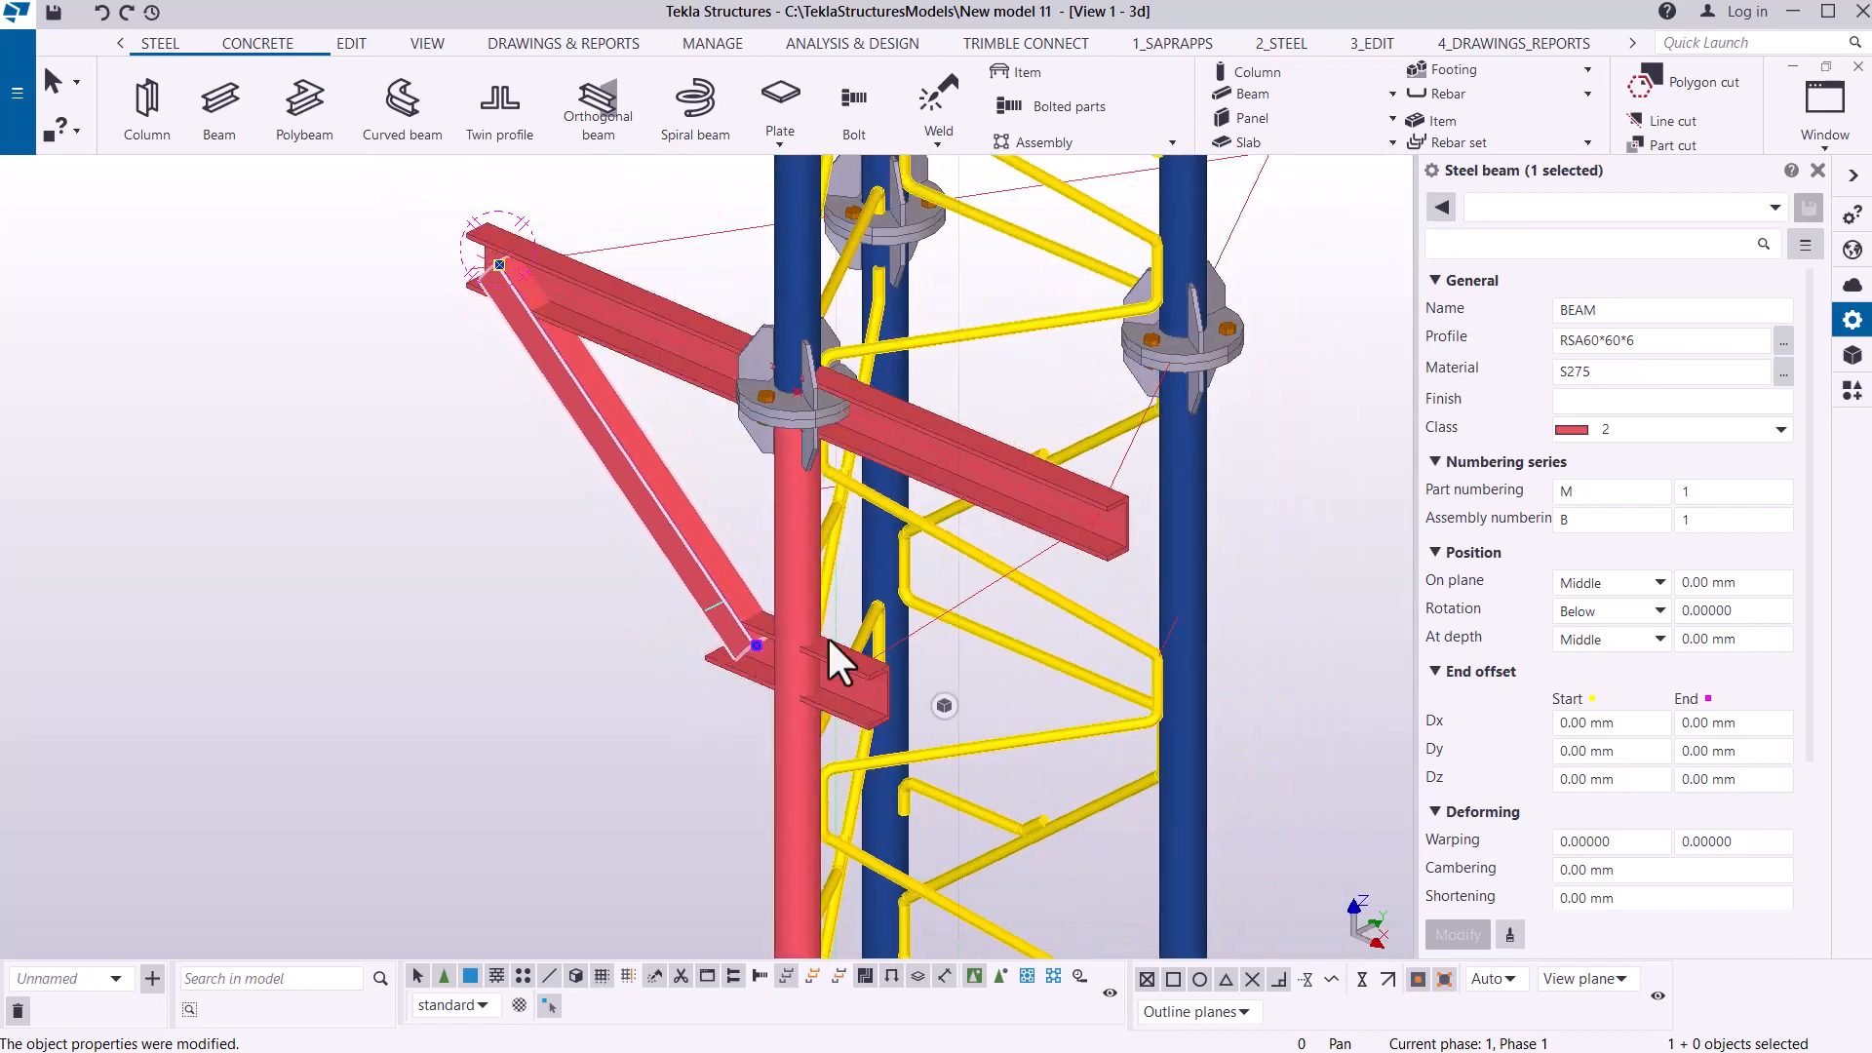
scroll(760, 648, up, 3)
scroll(758, 645, up, 1)
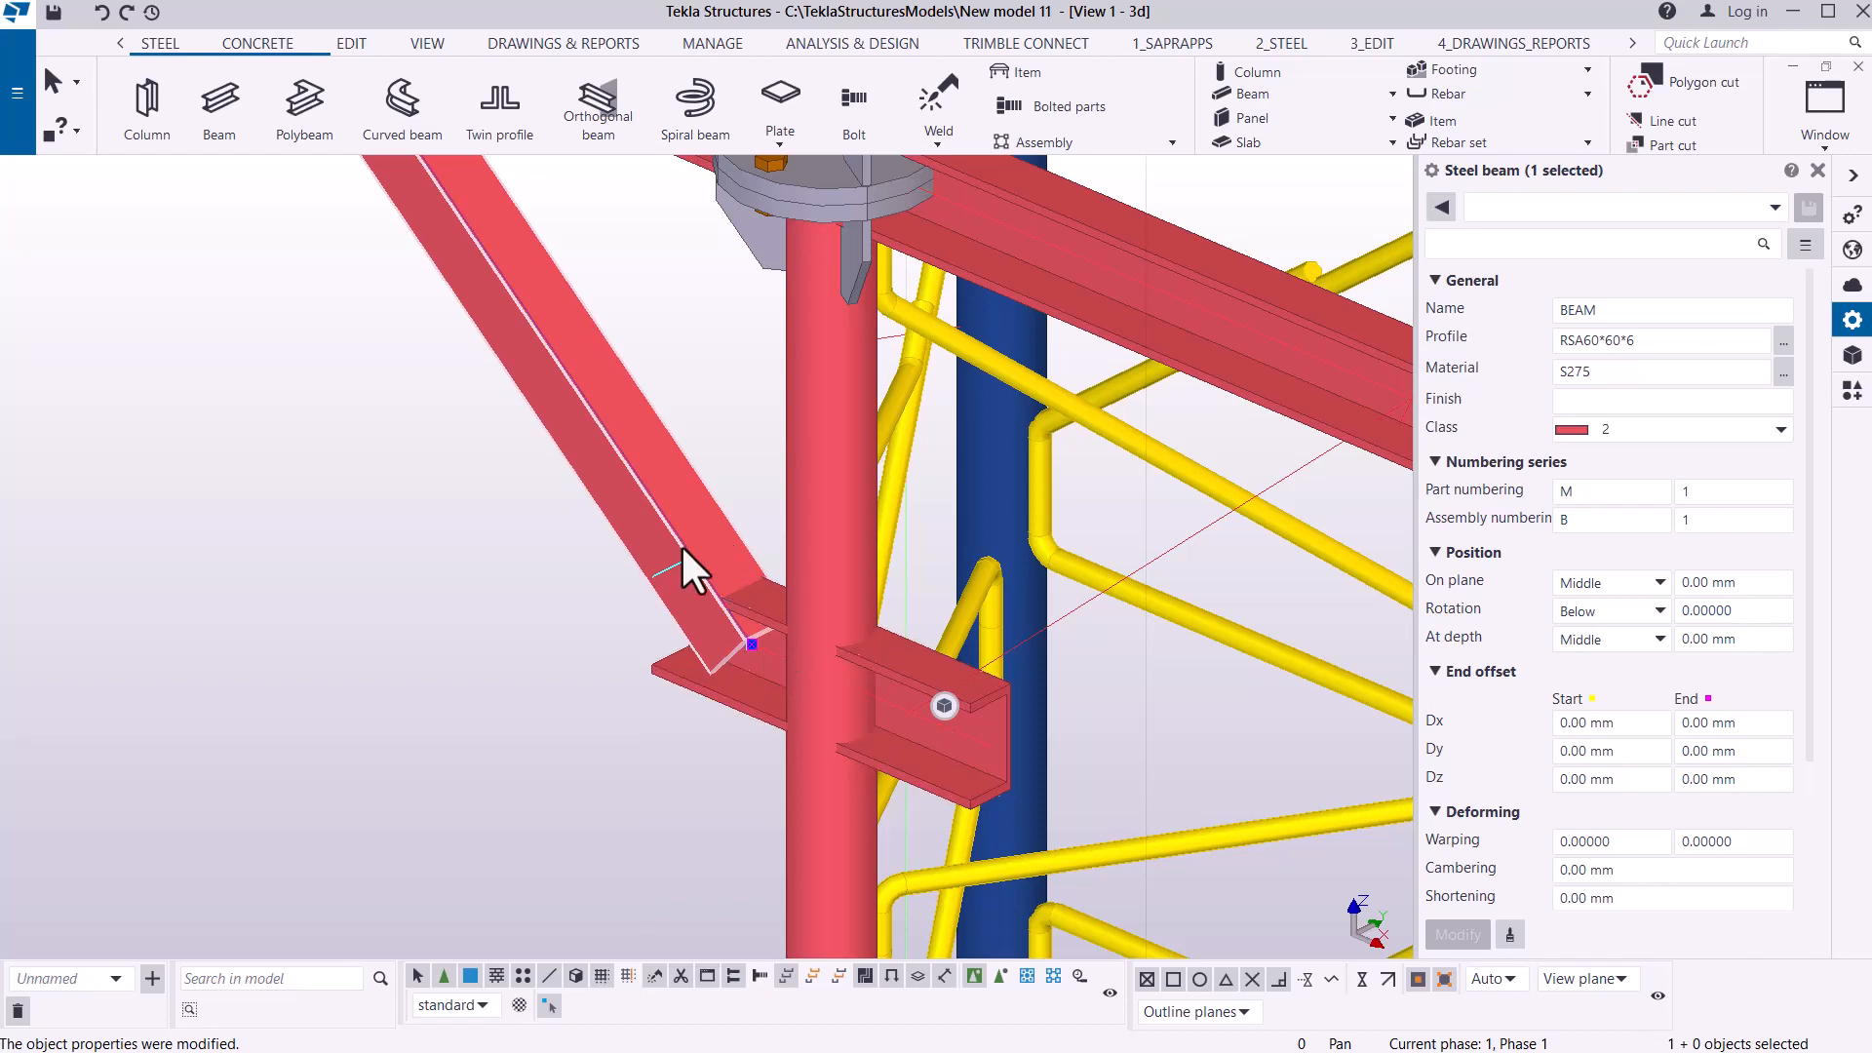
scroll(694, 708, down, 4)
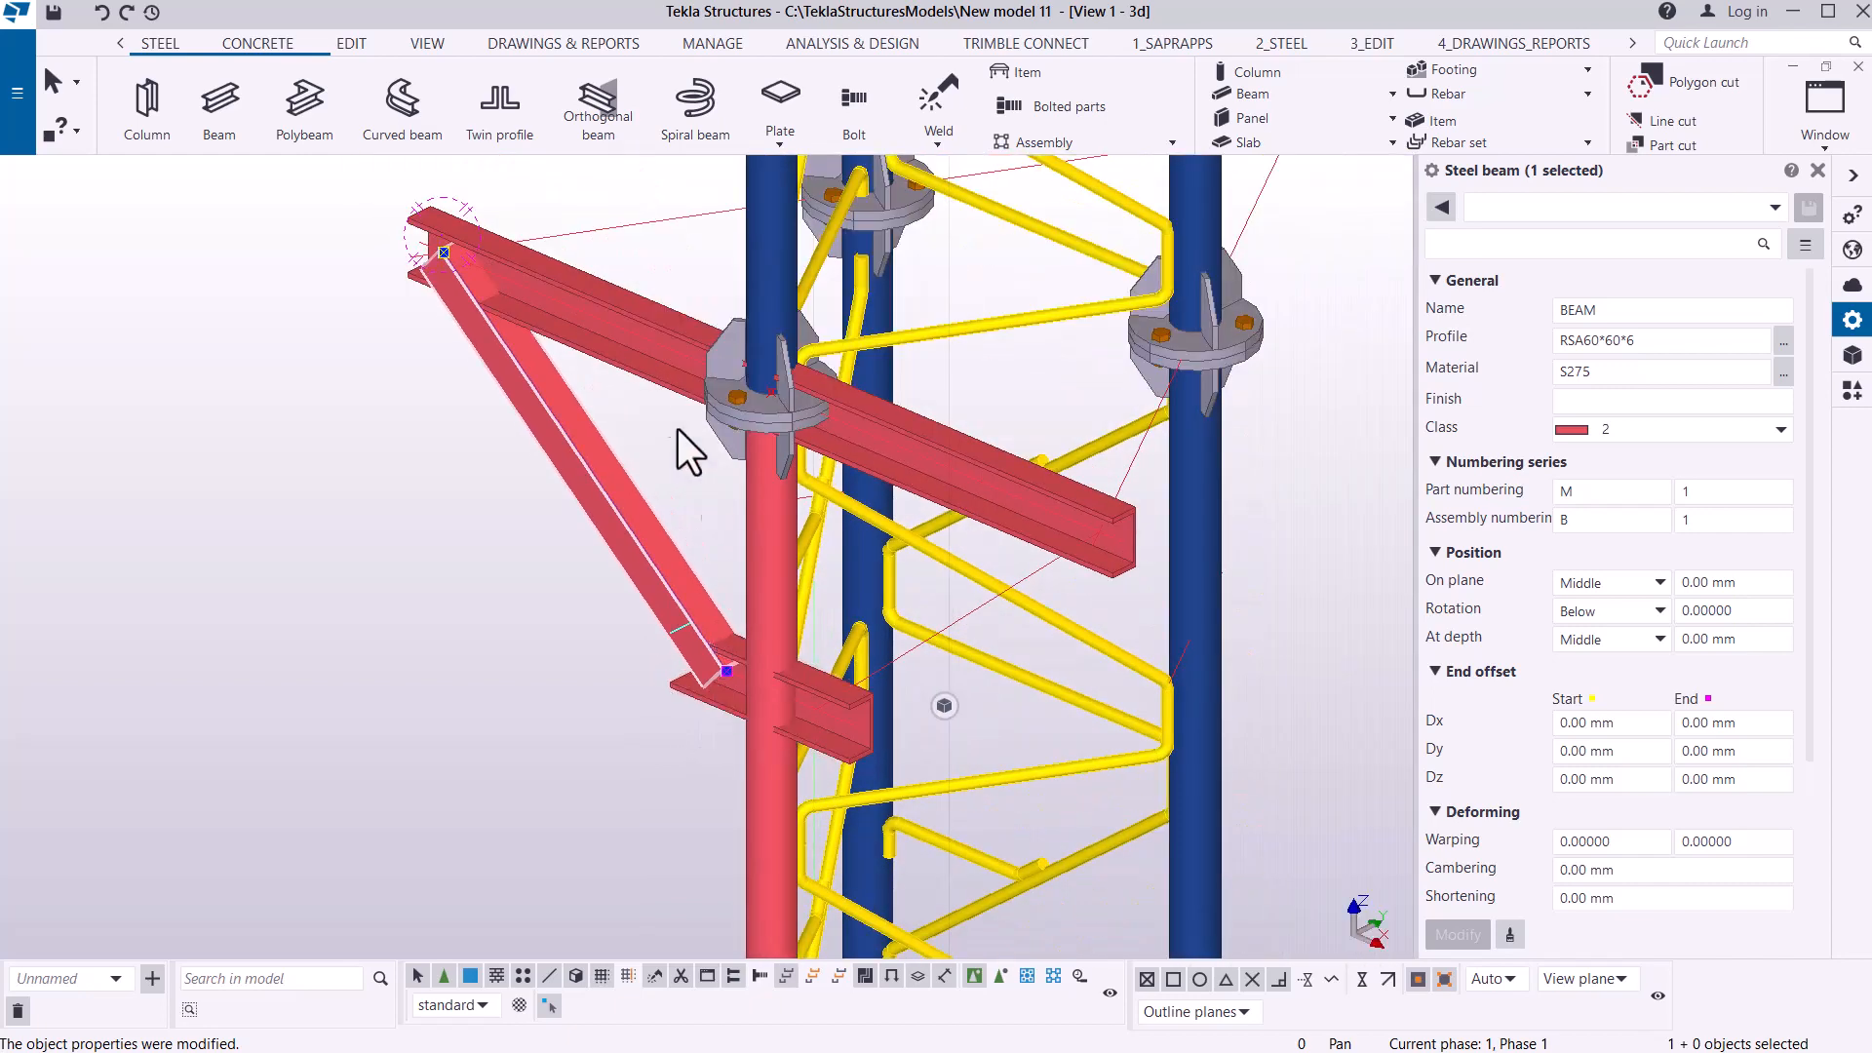
scroll(484, 248, up, 5)
scroll(474, 244, down, 1)
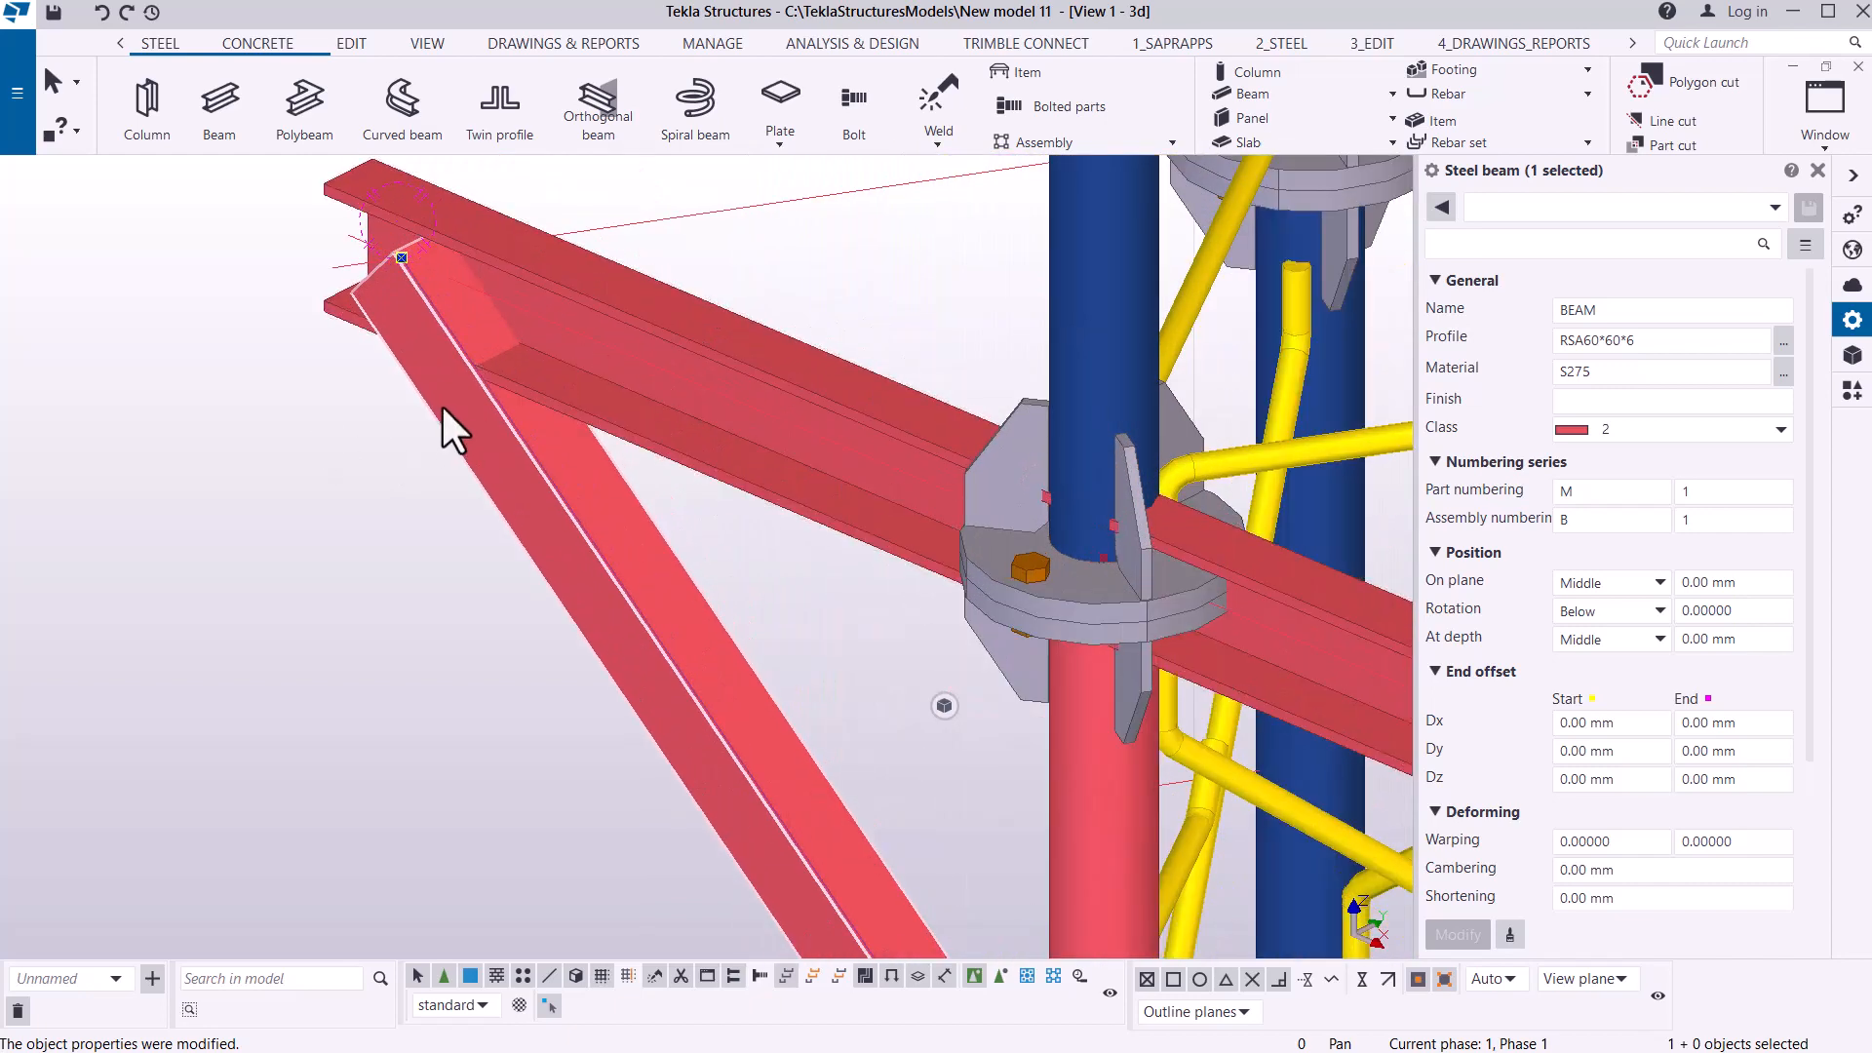
scroll(523, 502, down, 3)
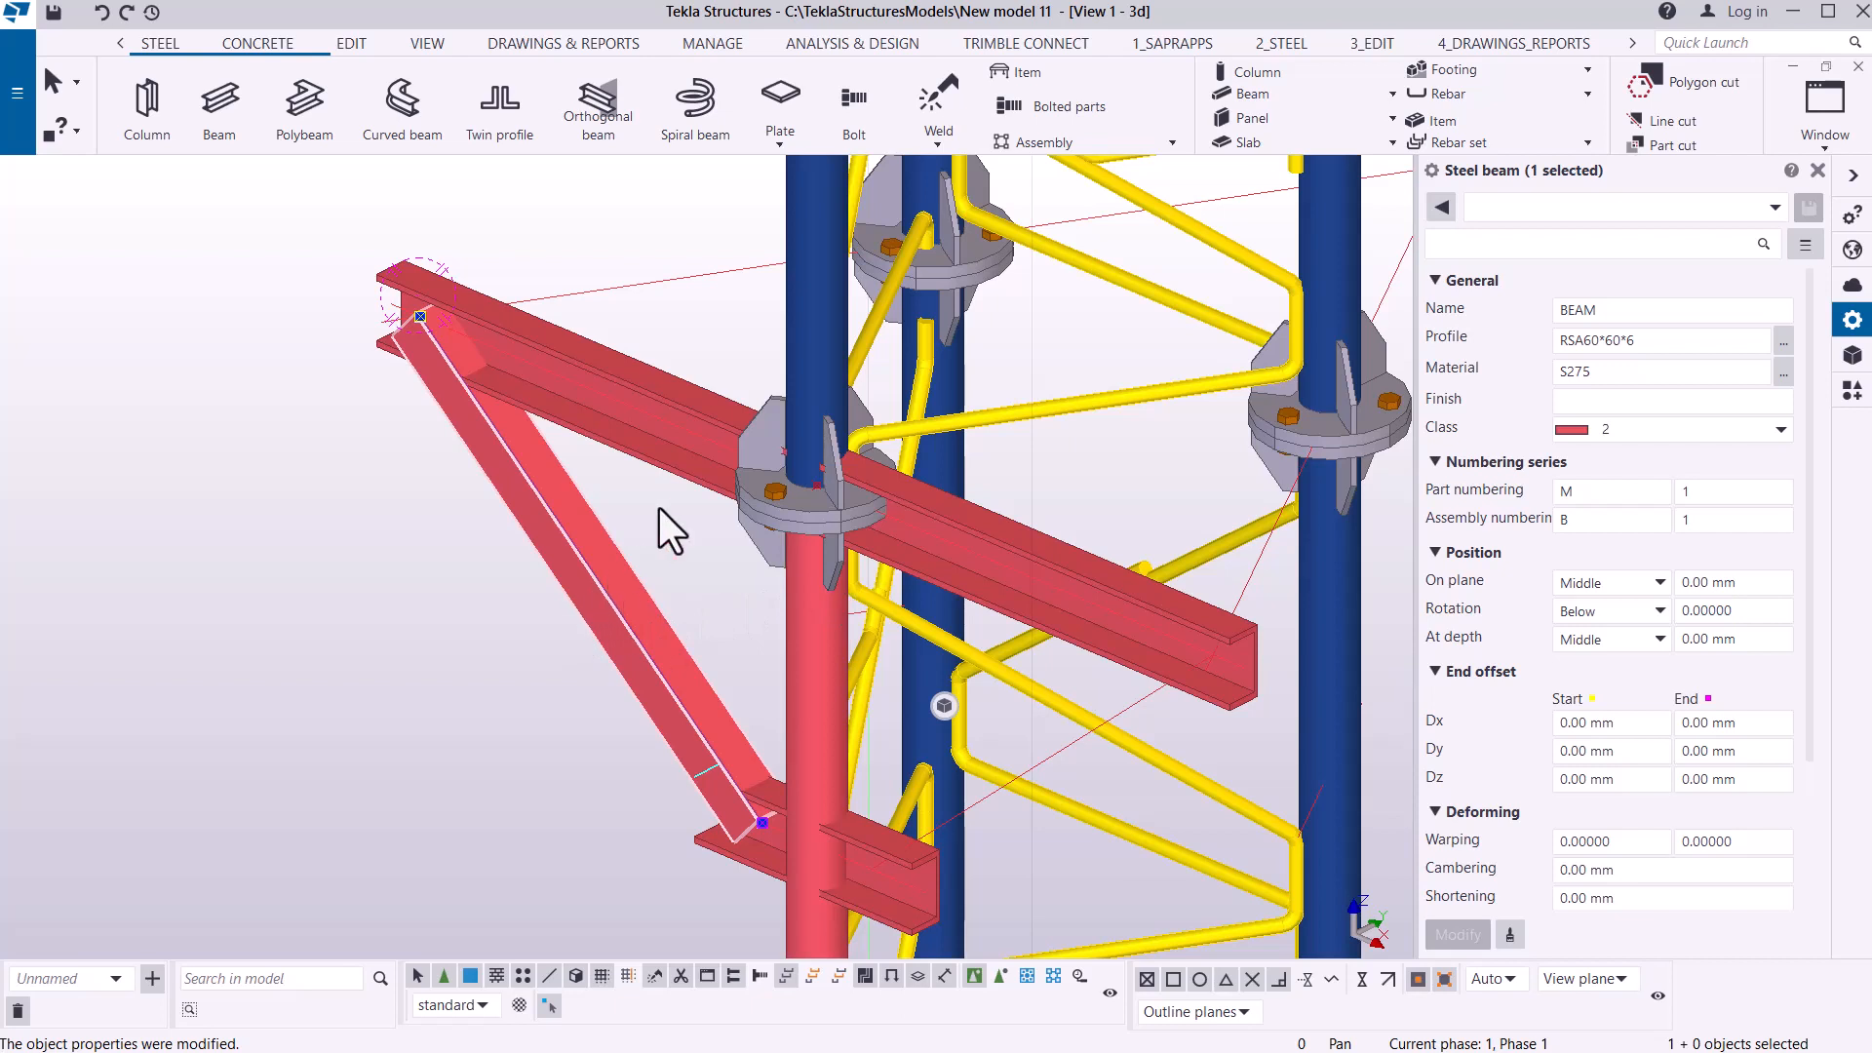
- Select the long channel, the short channel and the diagonal, and examine them around the red leg's flange joint by rotating the view
click(623, 368)
ctrl+click(671, 700)
ctrl+click(869, 837)
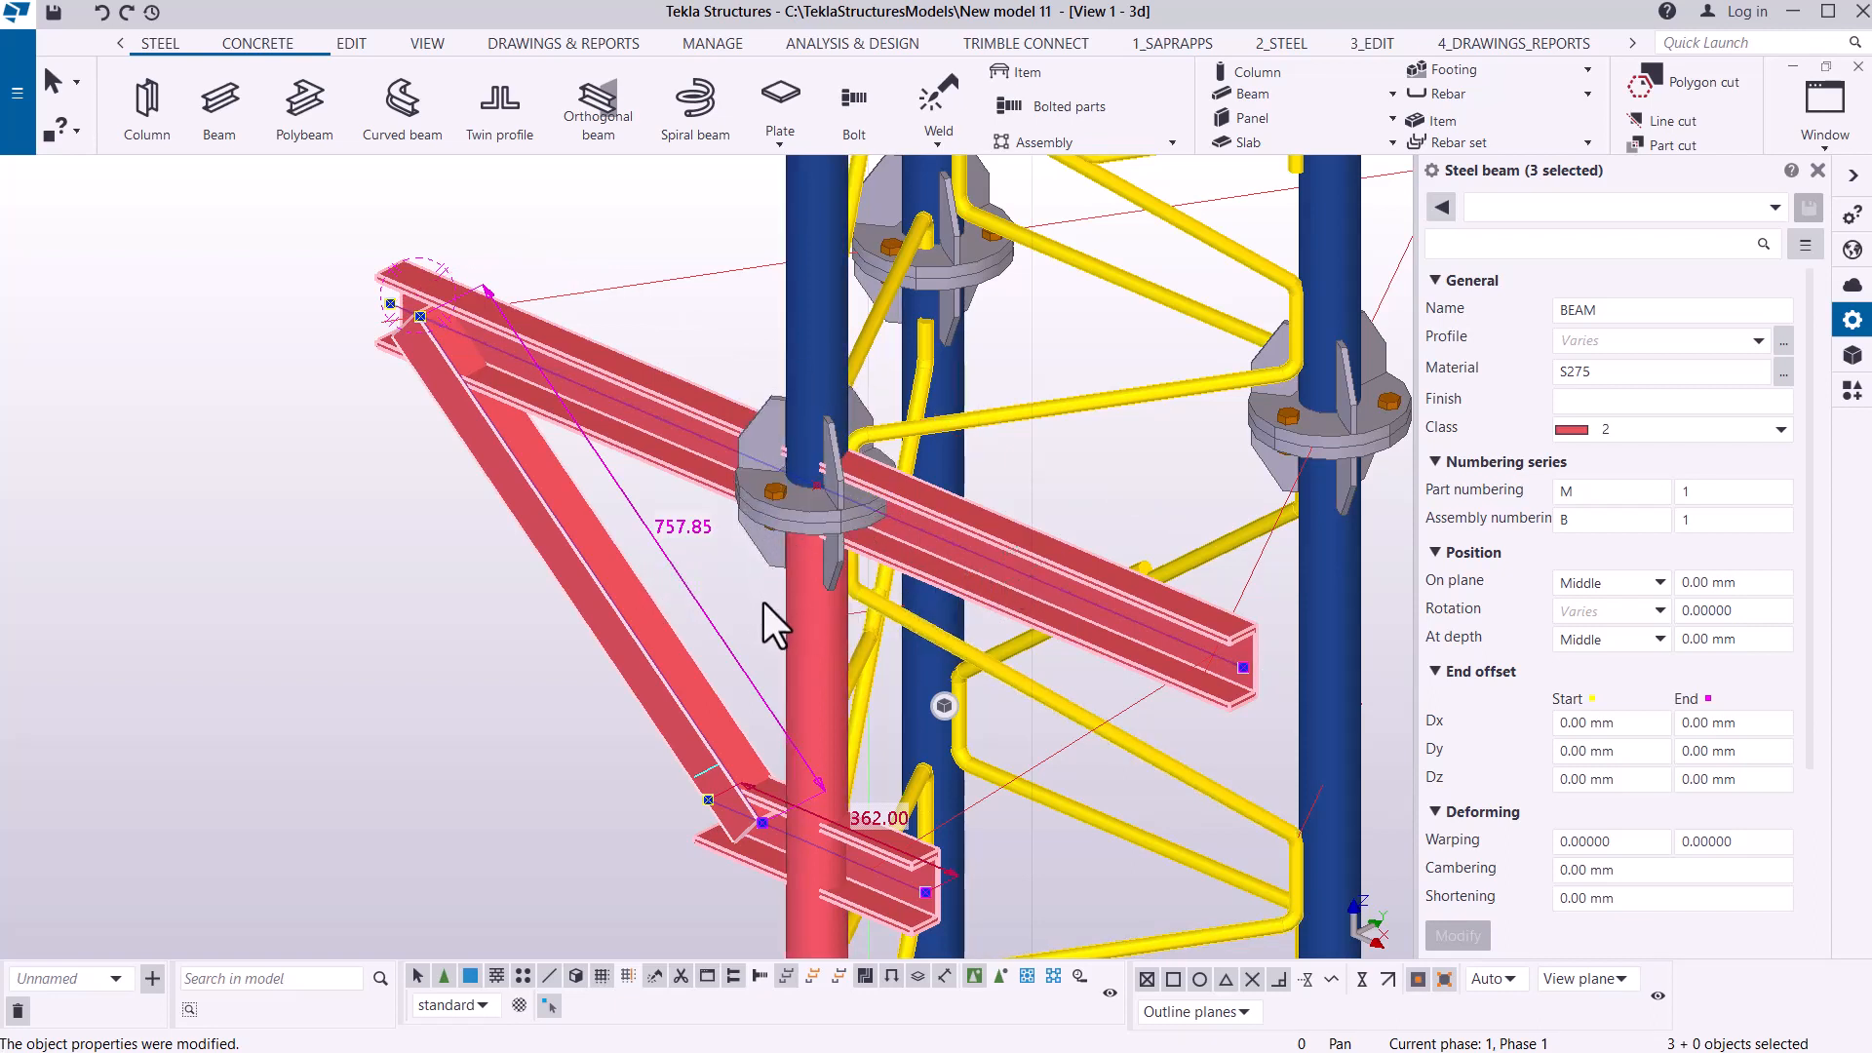
click(429, 44)
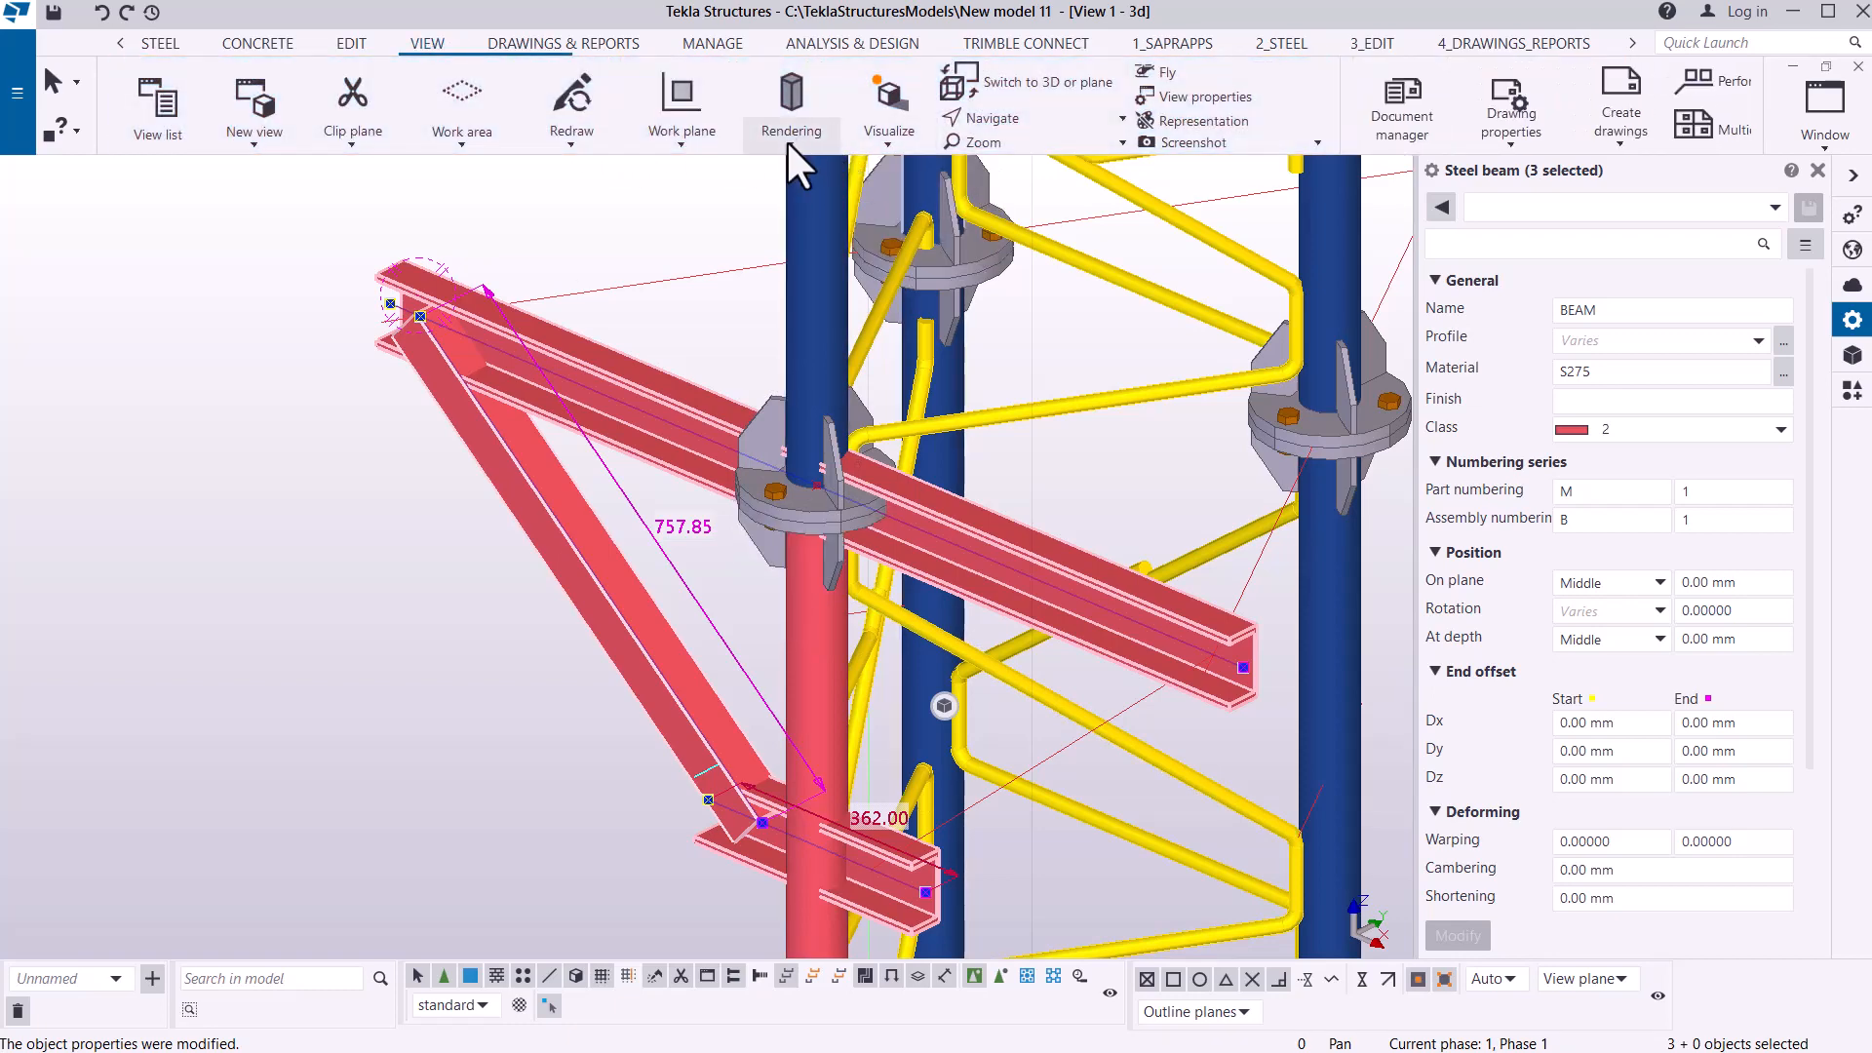
click(1046, 125)
click(1033, 166)
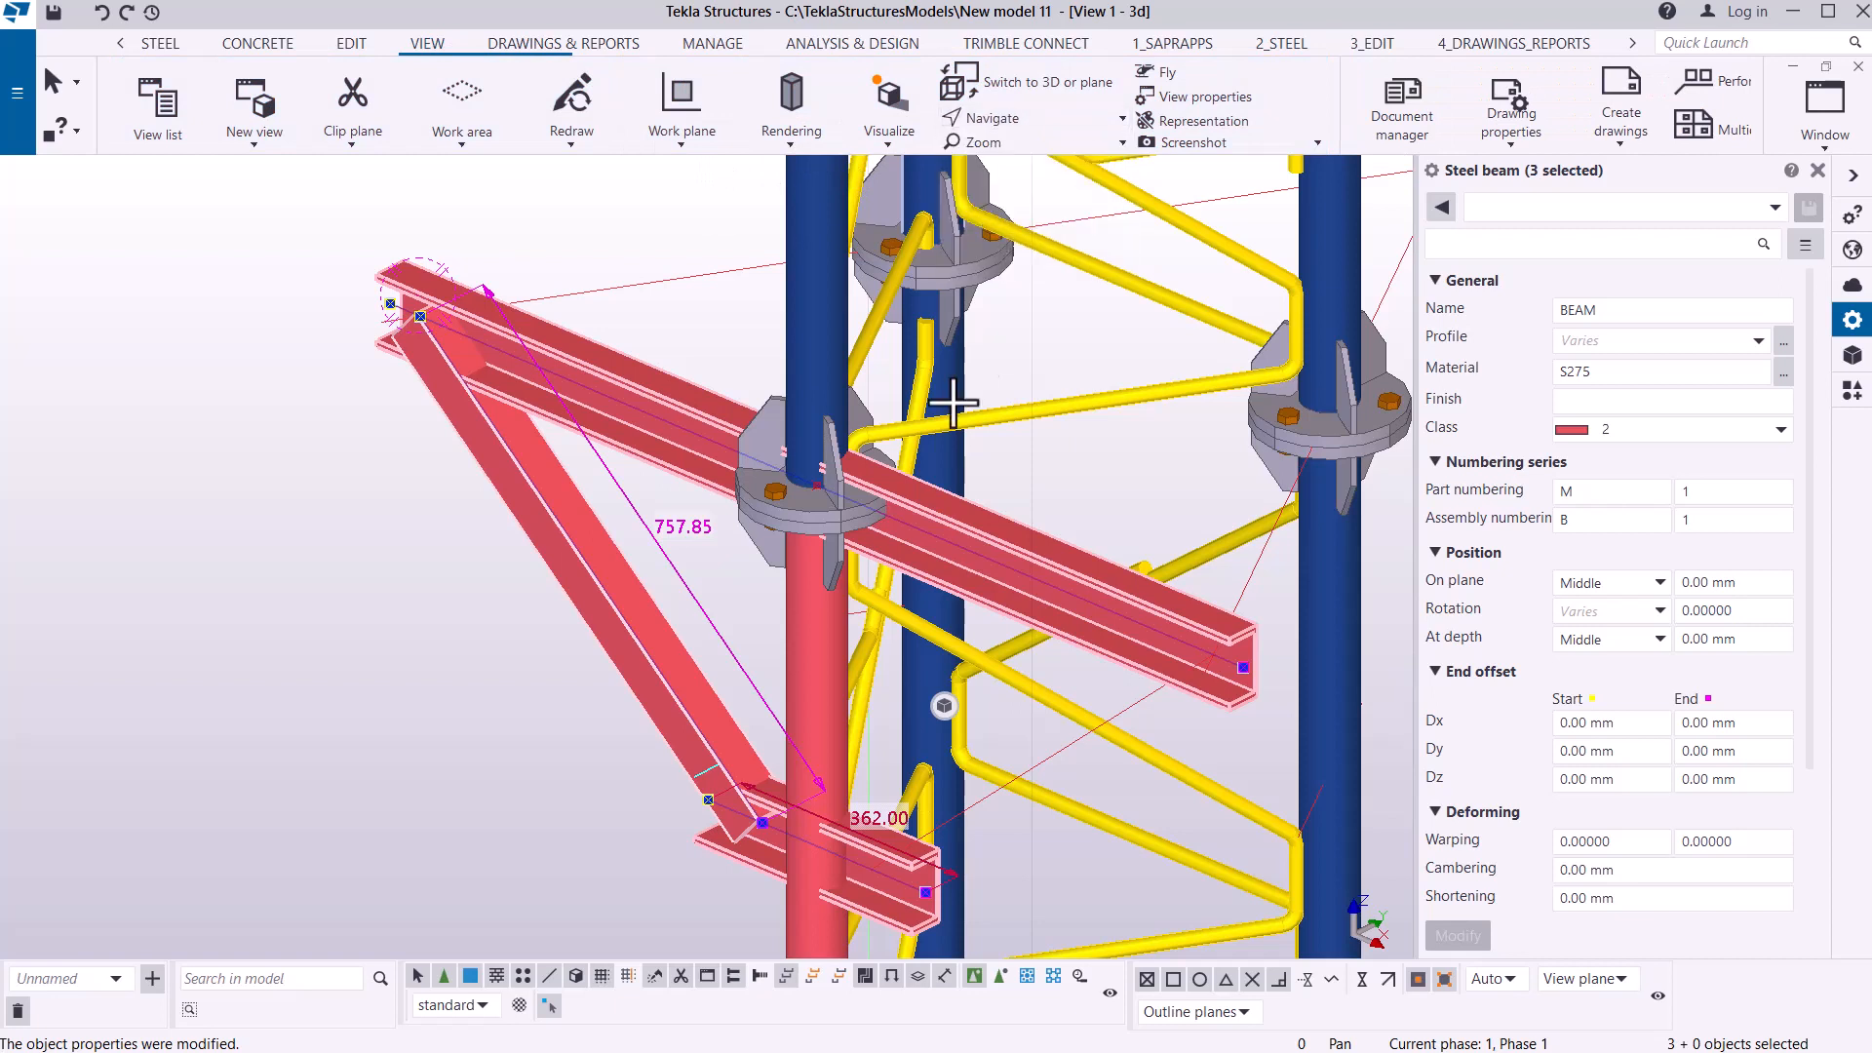
click(826, 533)
drag(837, 529, 733, 535)
scroll(934, 560, up, 2)
right_click(1019, 475)
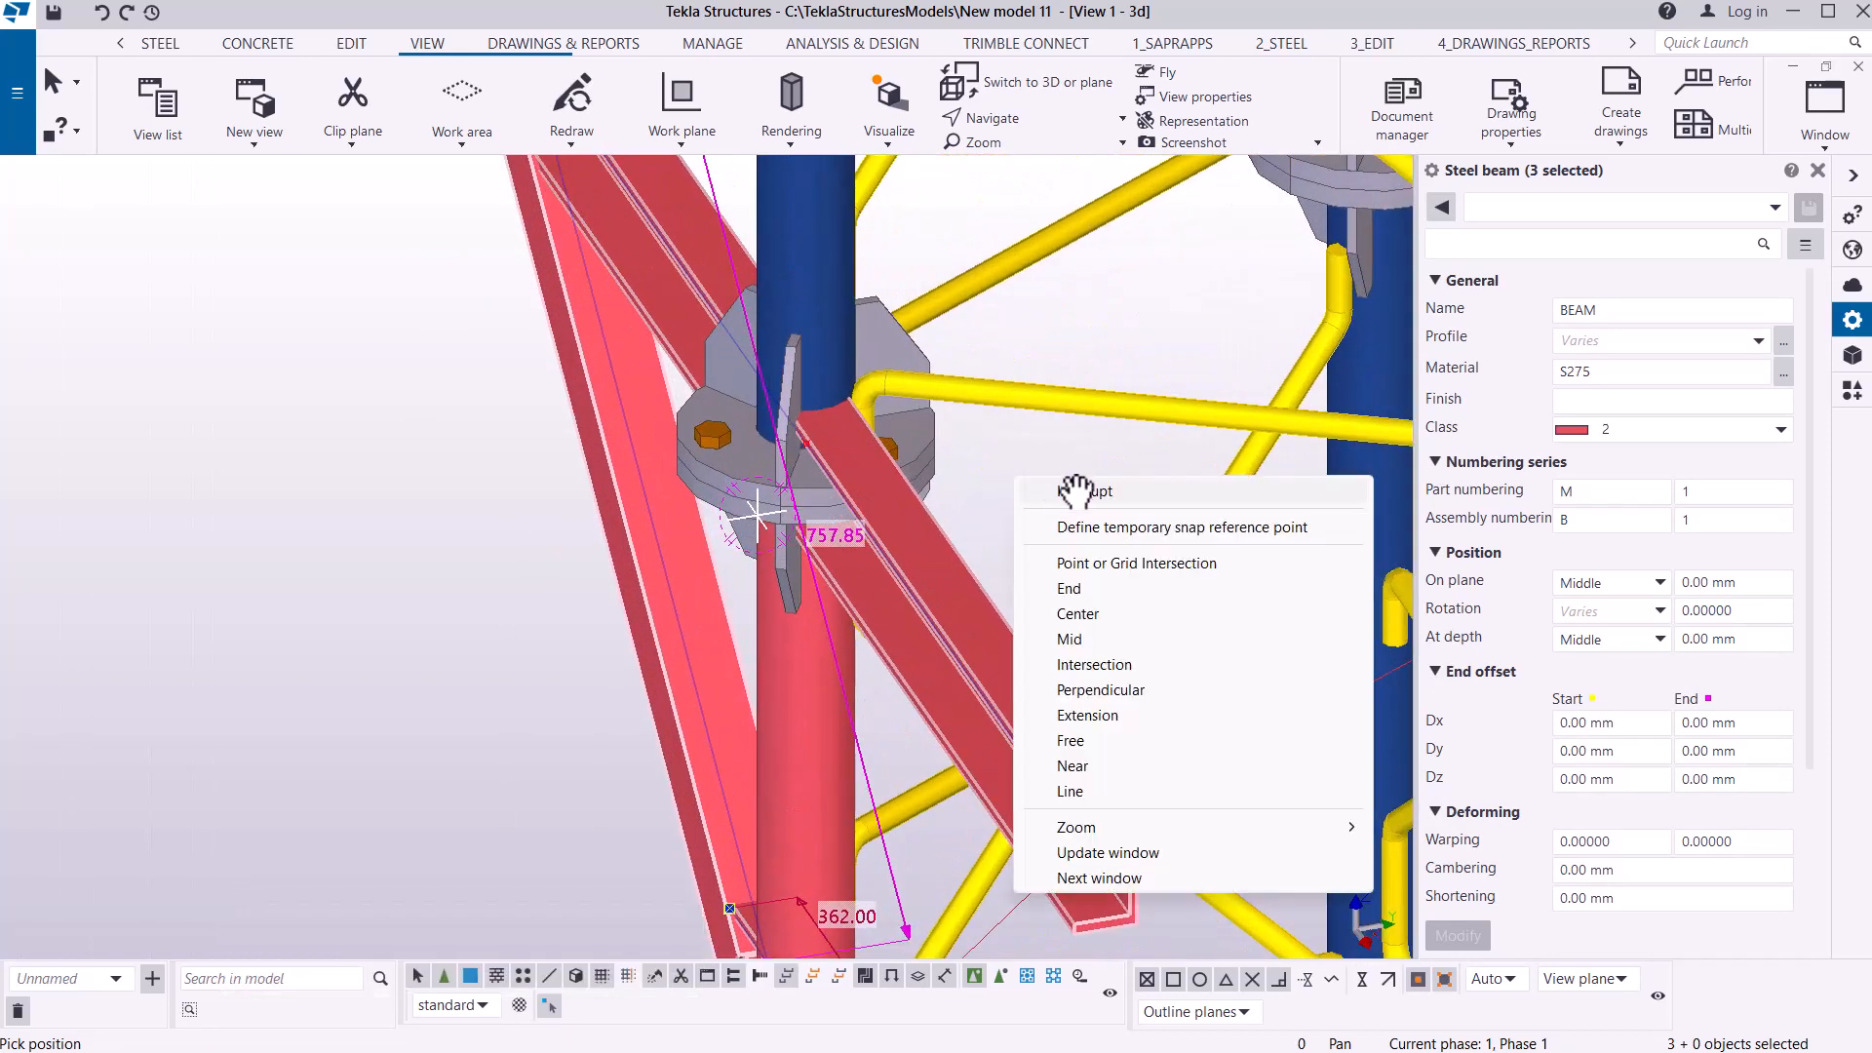
click(1072, 488)
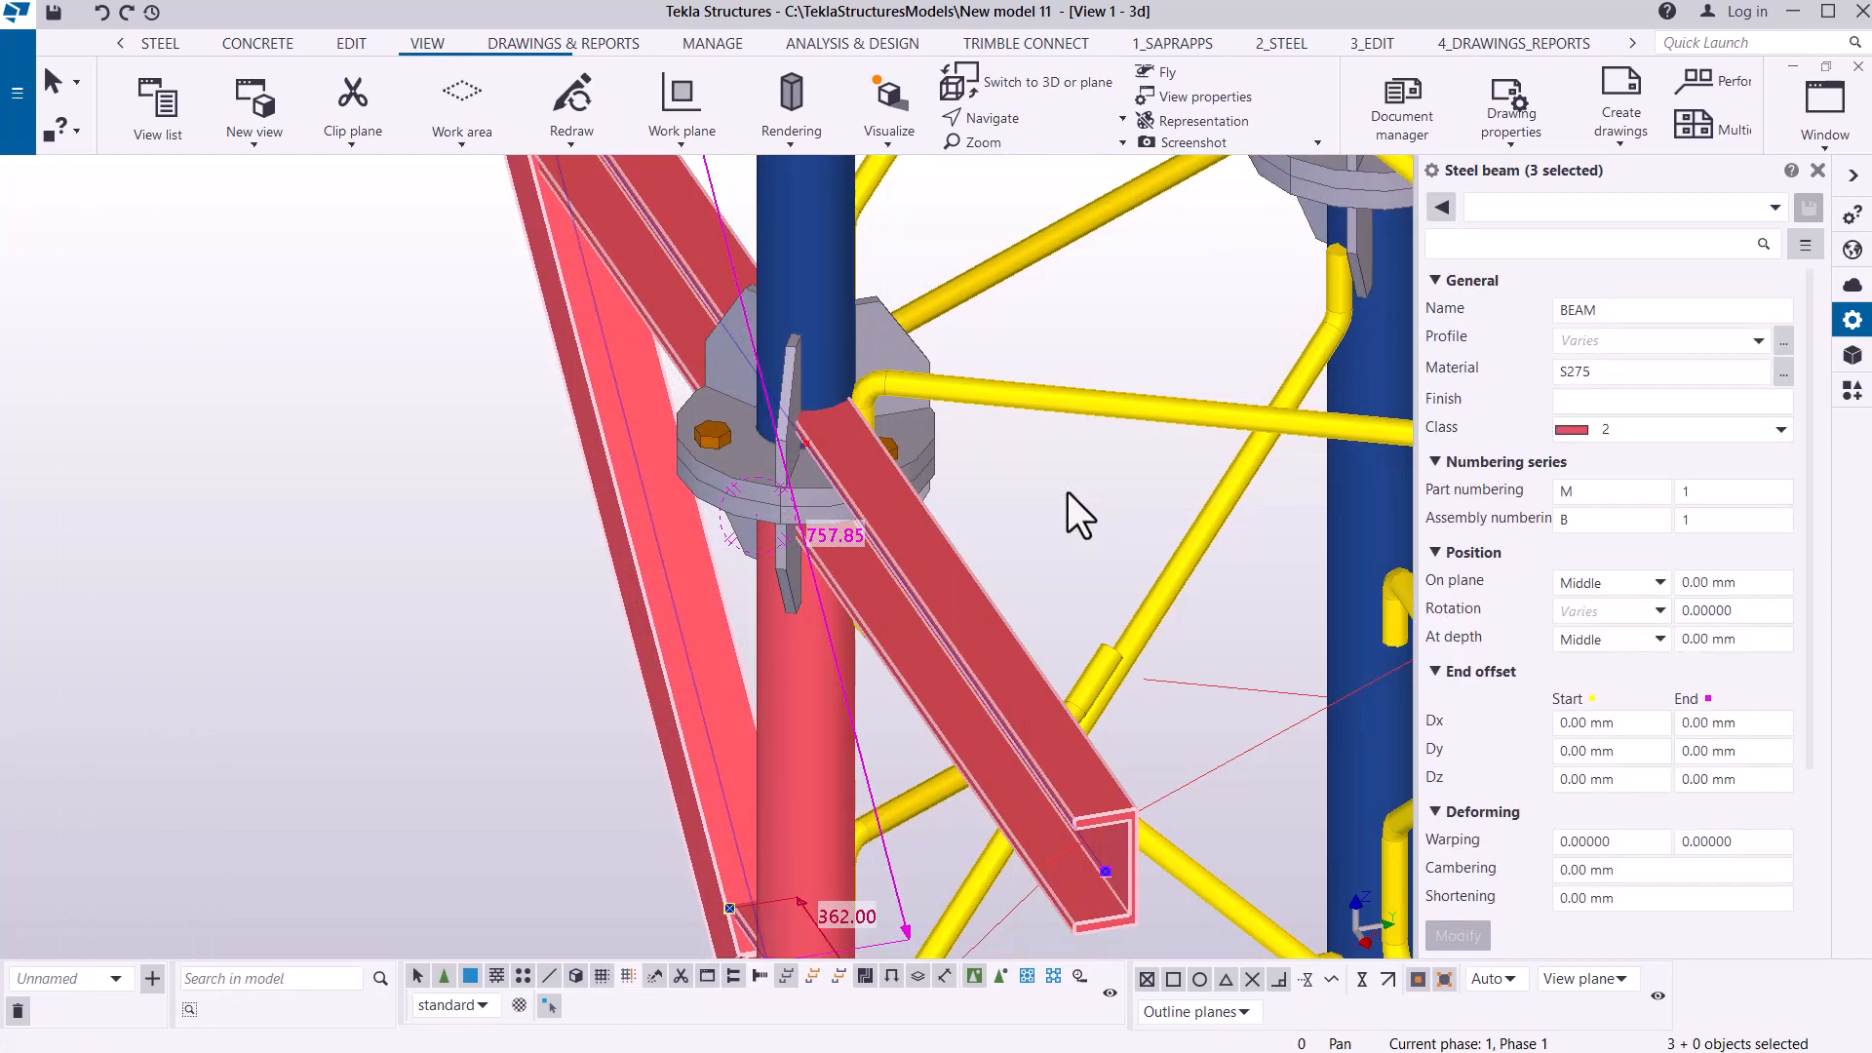
- Check the red leg column, and reselect the long channel, diagonal and short channel together
click(803, 711)
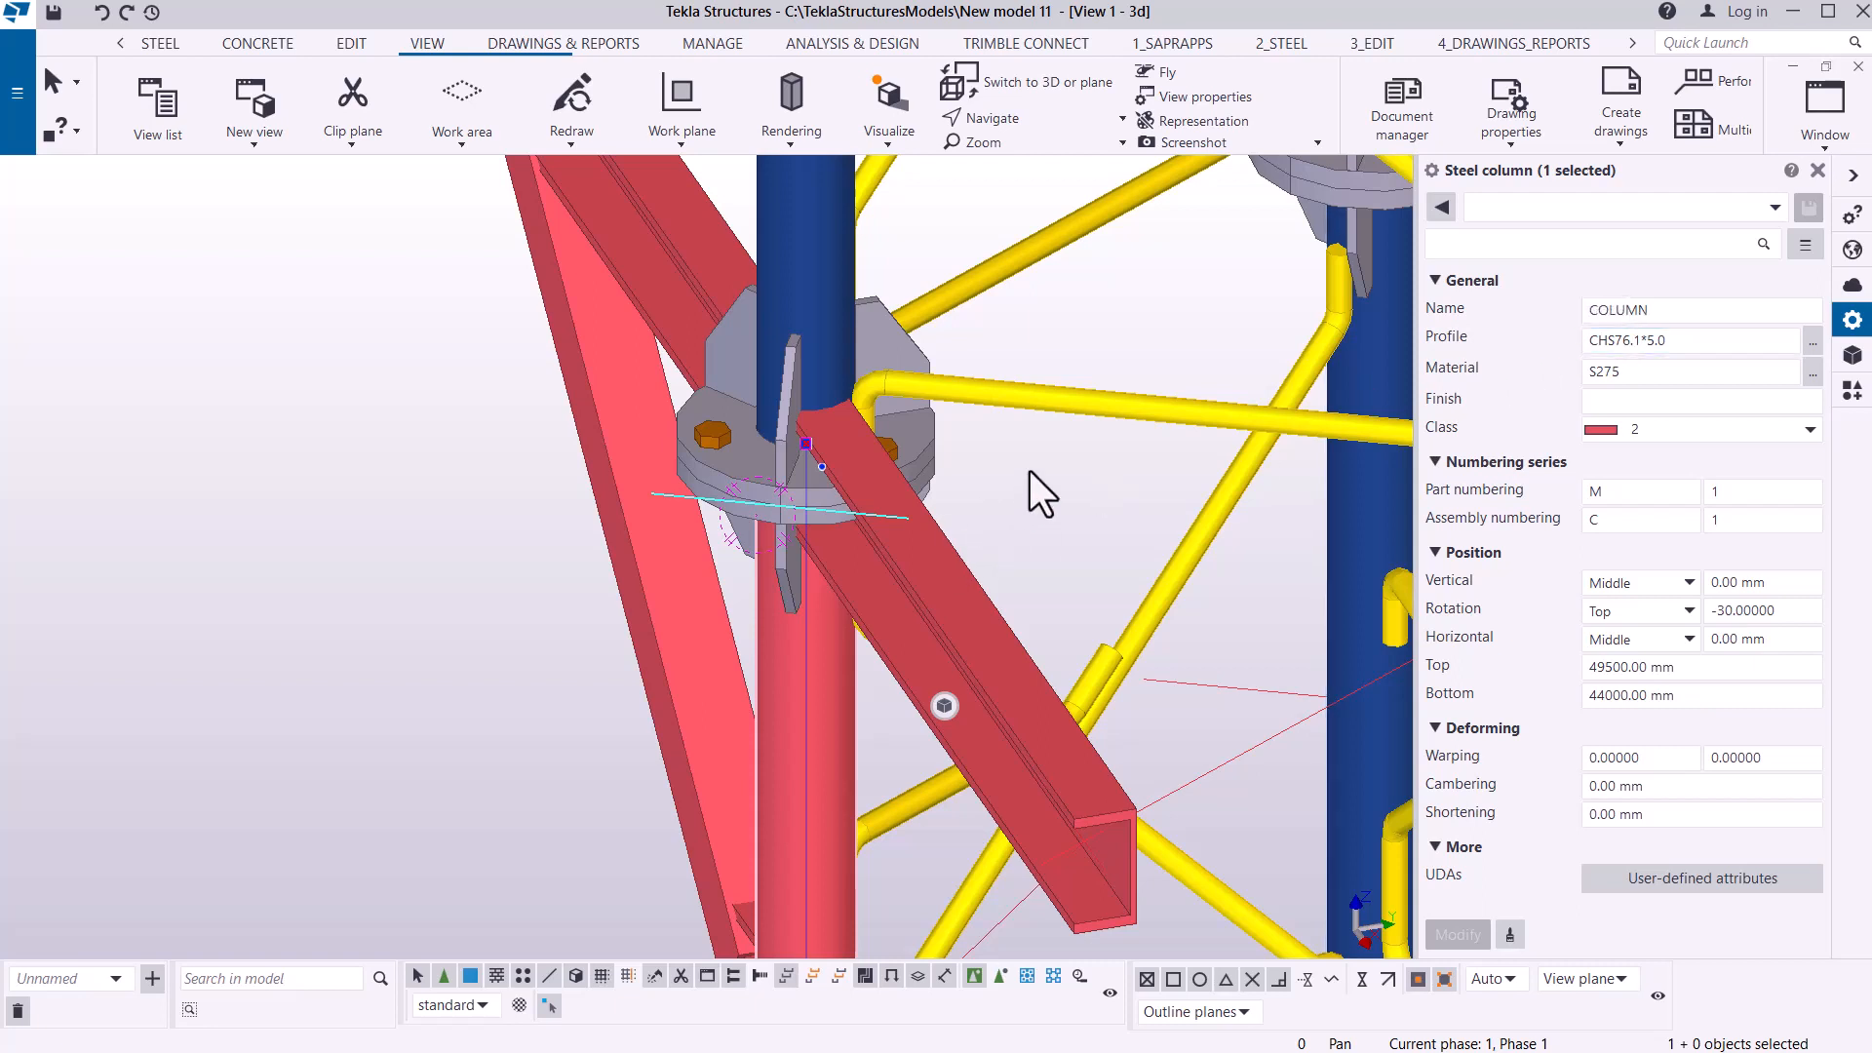
scroll(694, 287, down, 2)
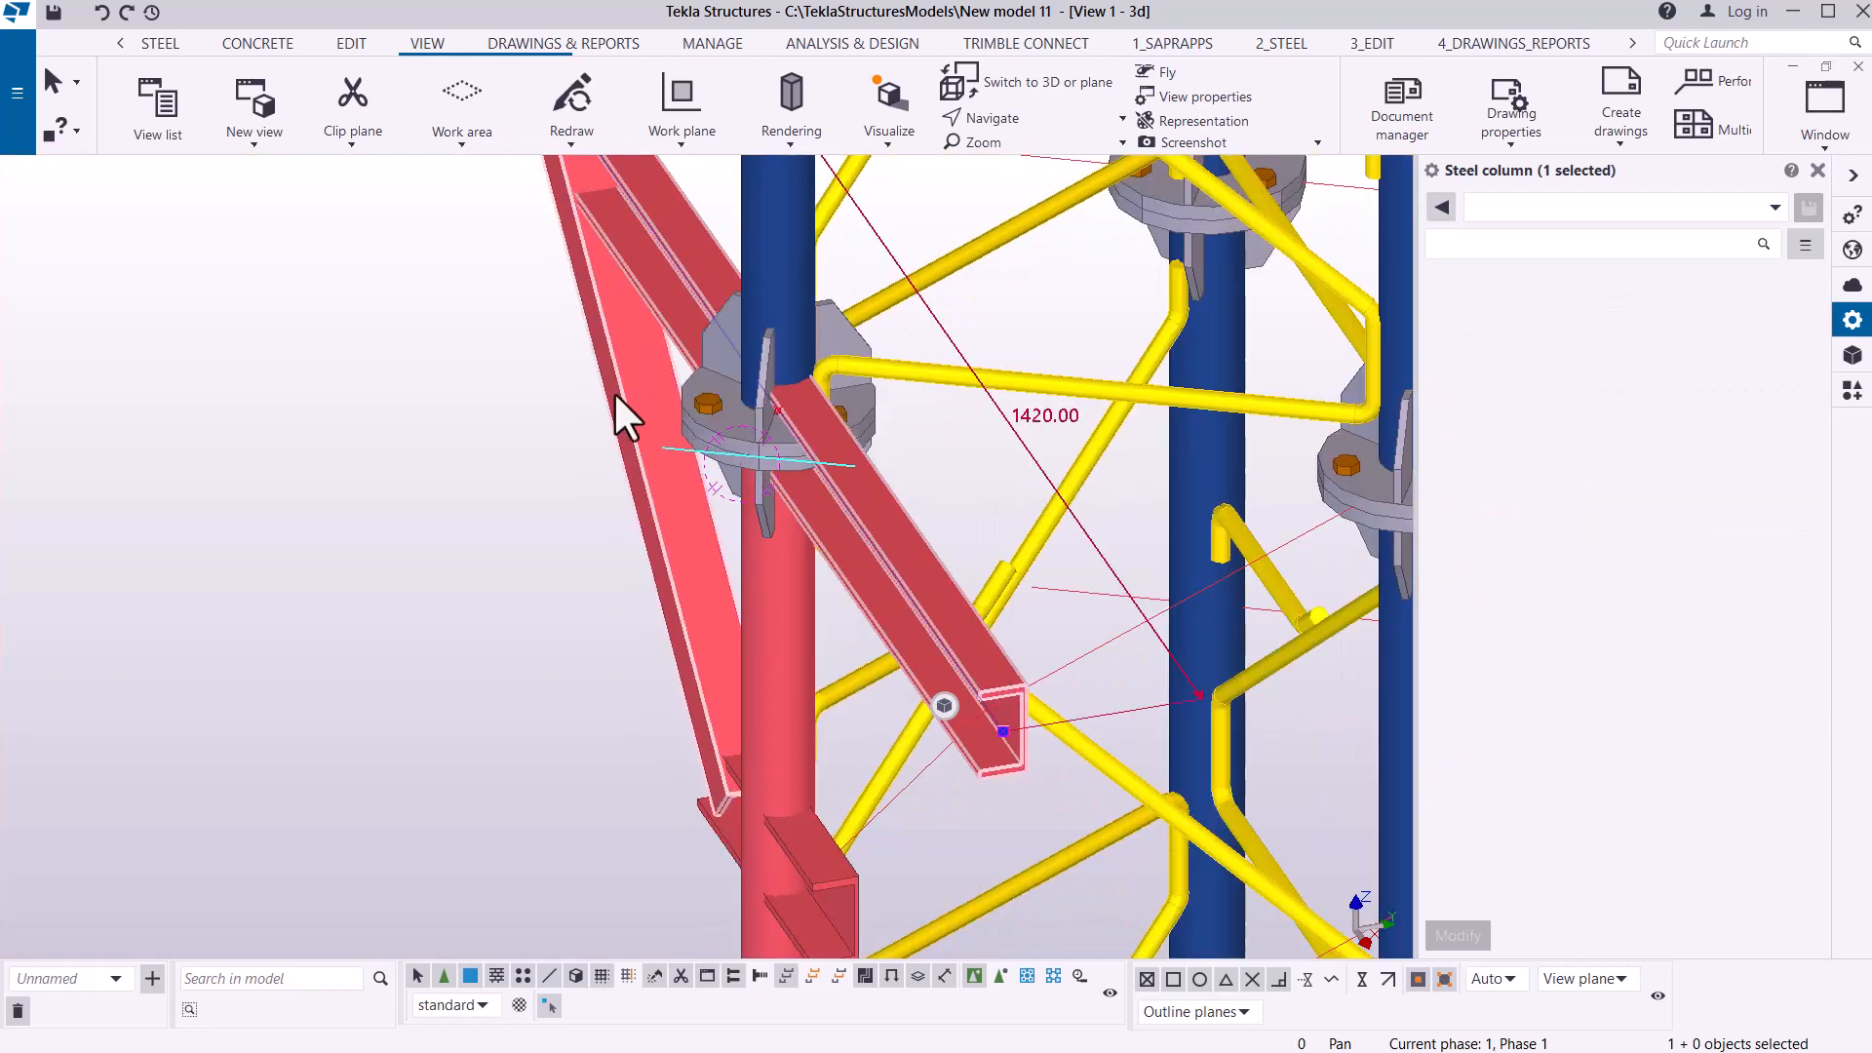
click(821, 862)
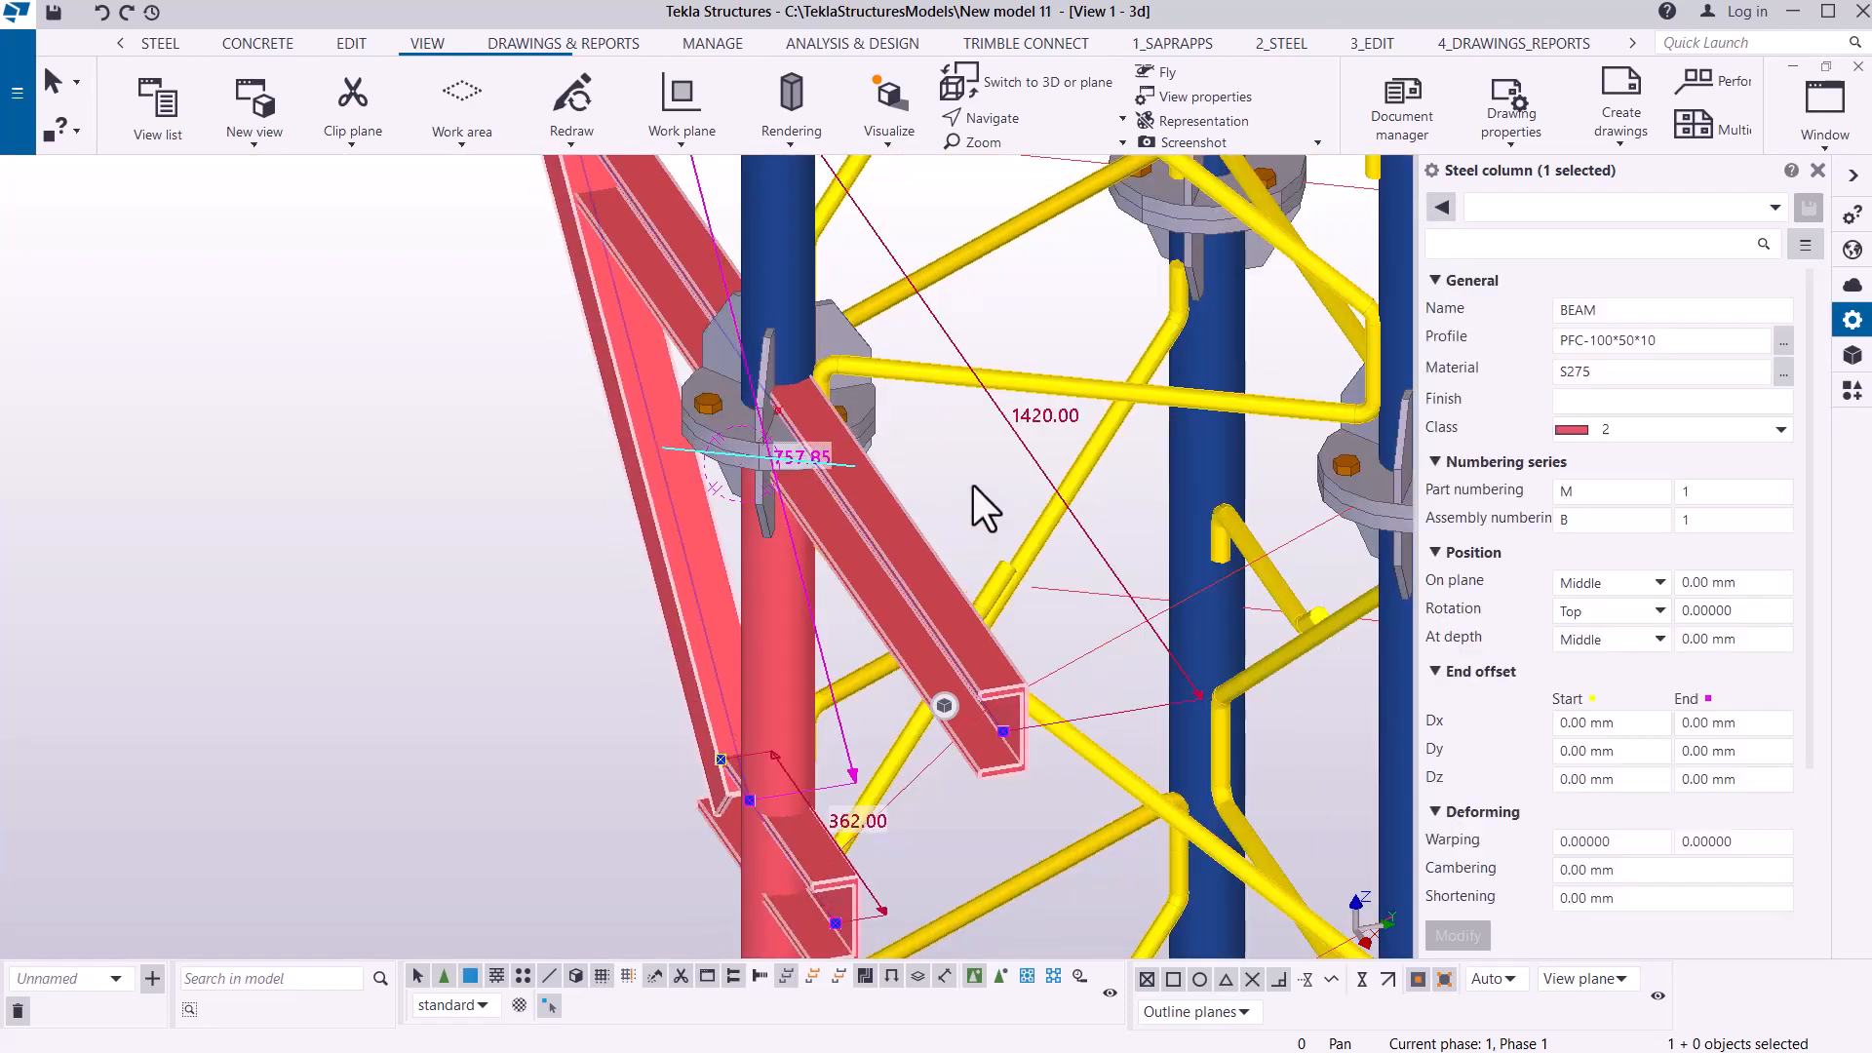
- Try a linear move of the three selected beams by -10 mm in X
right_click(973, 486)
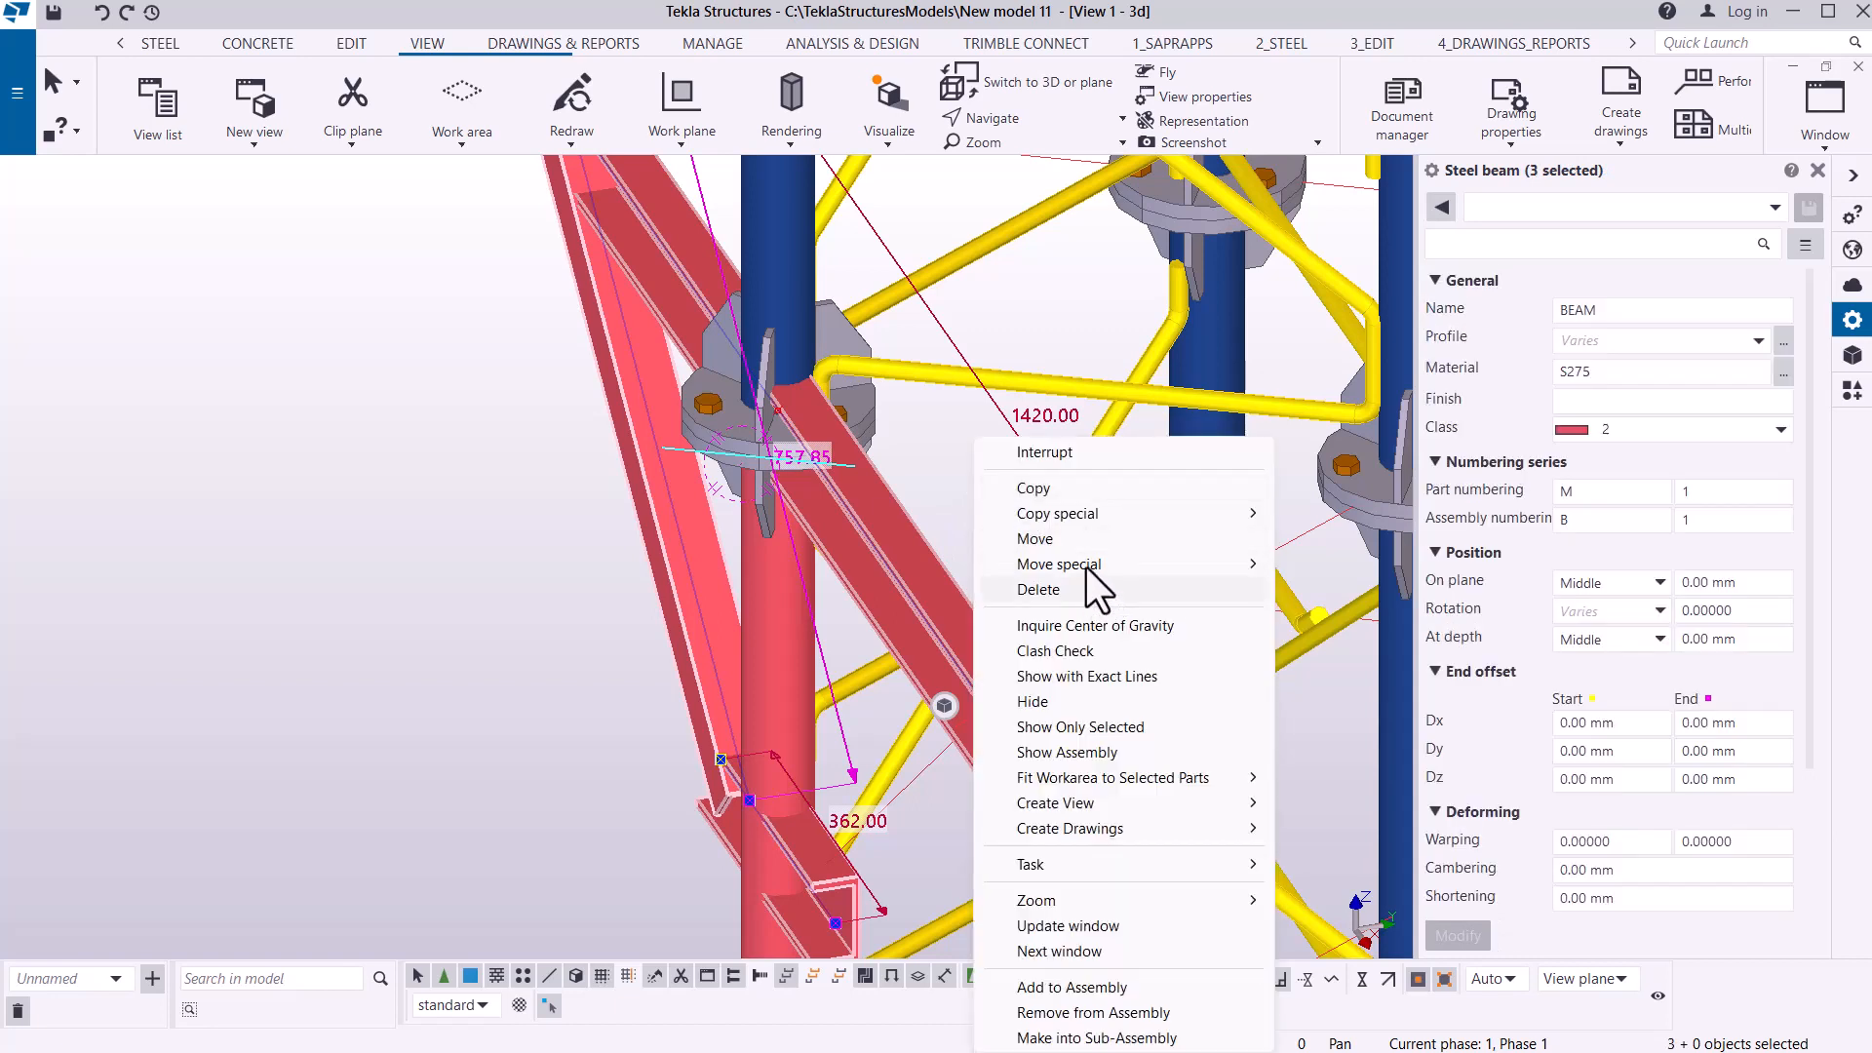
mouse_move(1093, 566)
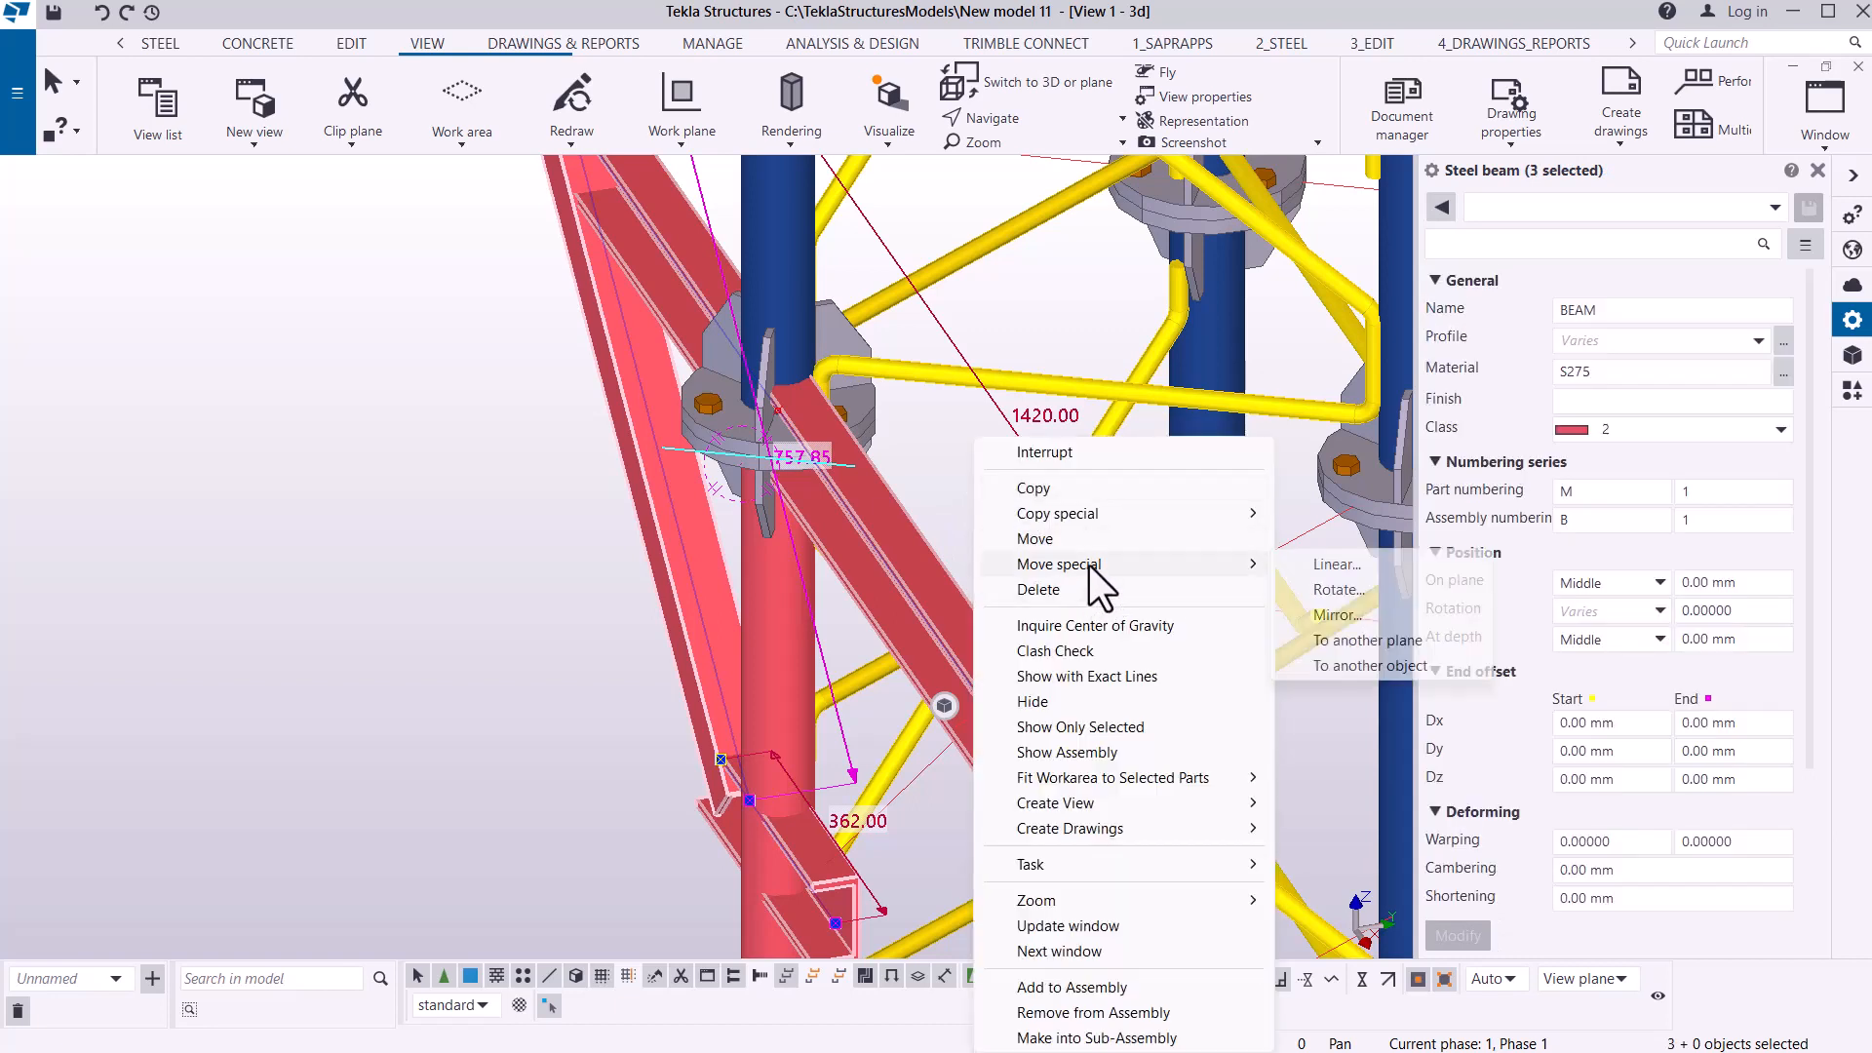
click(1336, 565)
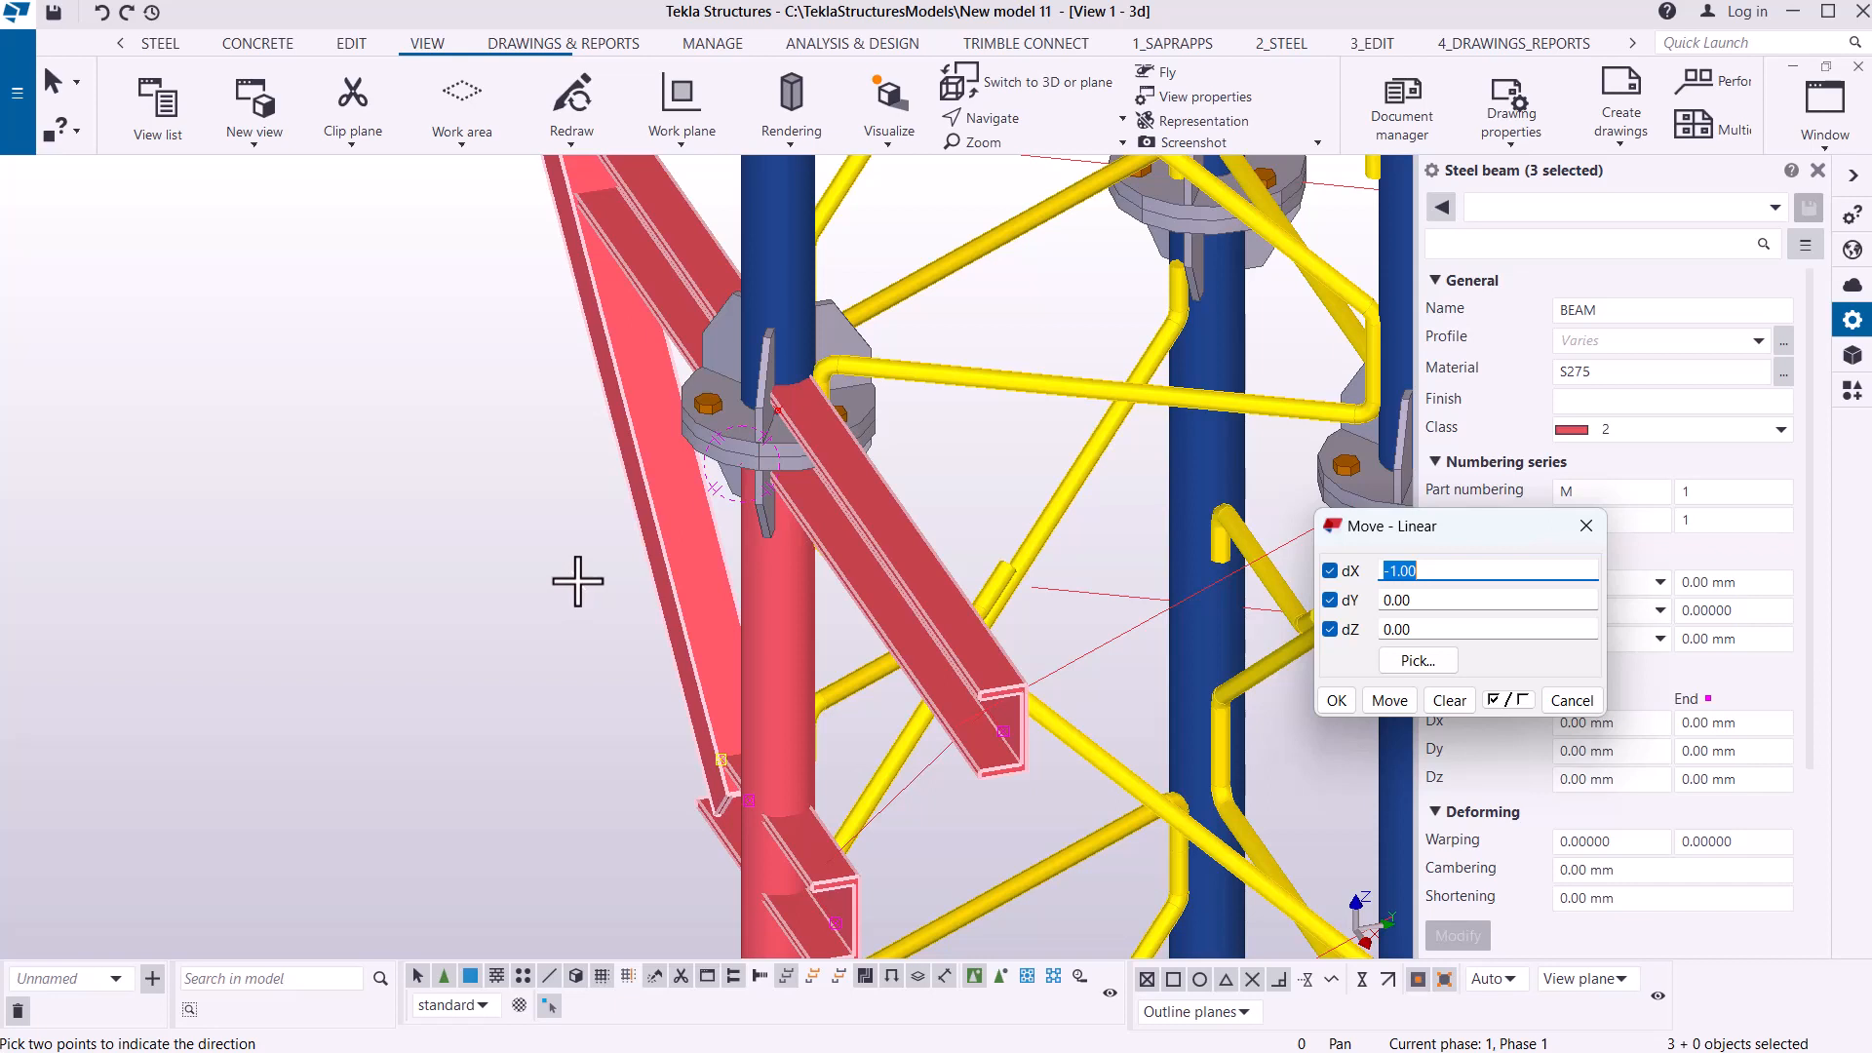
scroll(673, 498, down, 3)
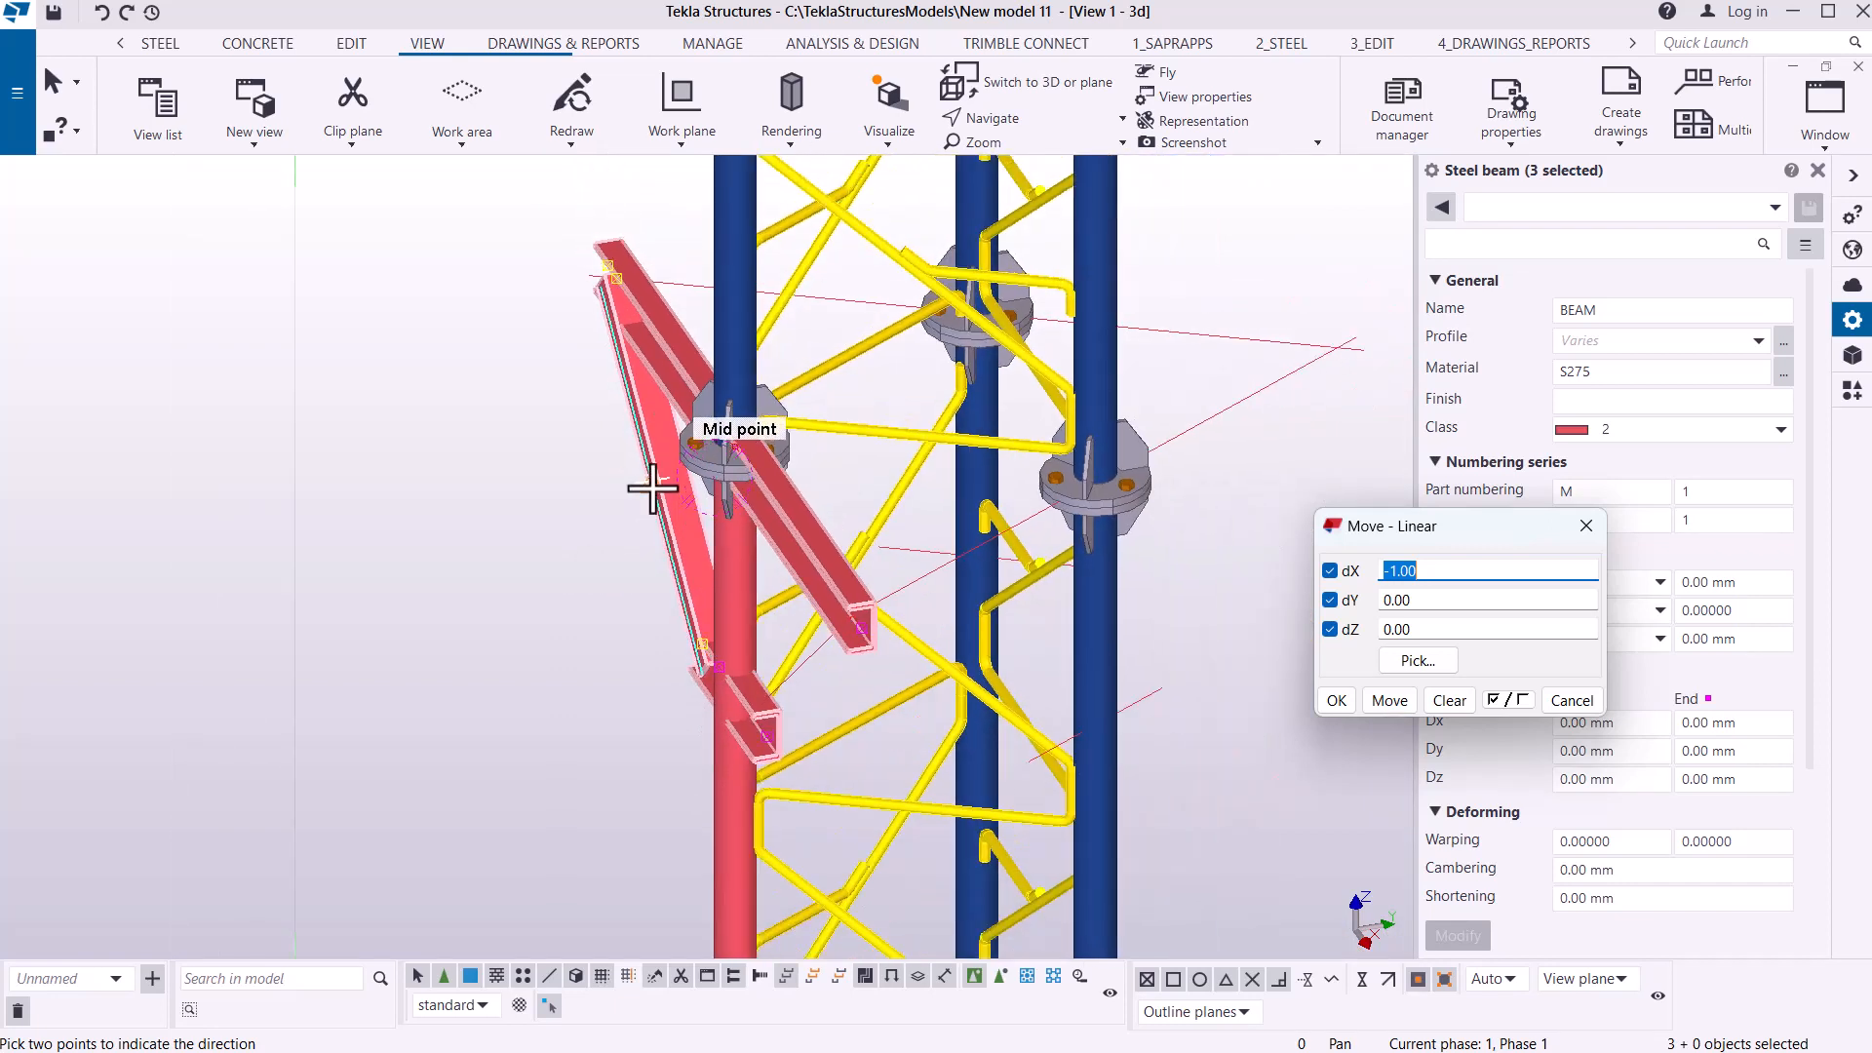
scroll(652, 487, down, 1)
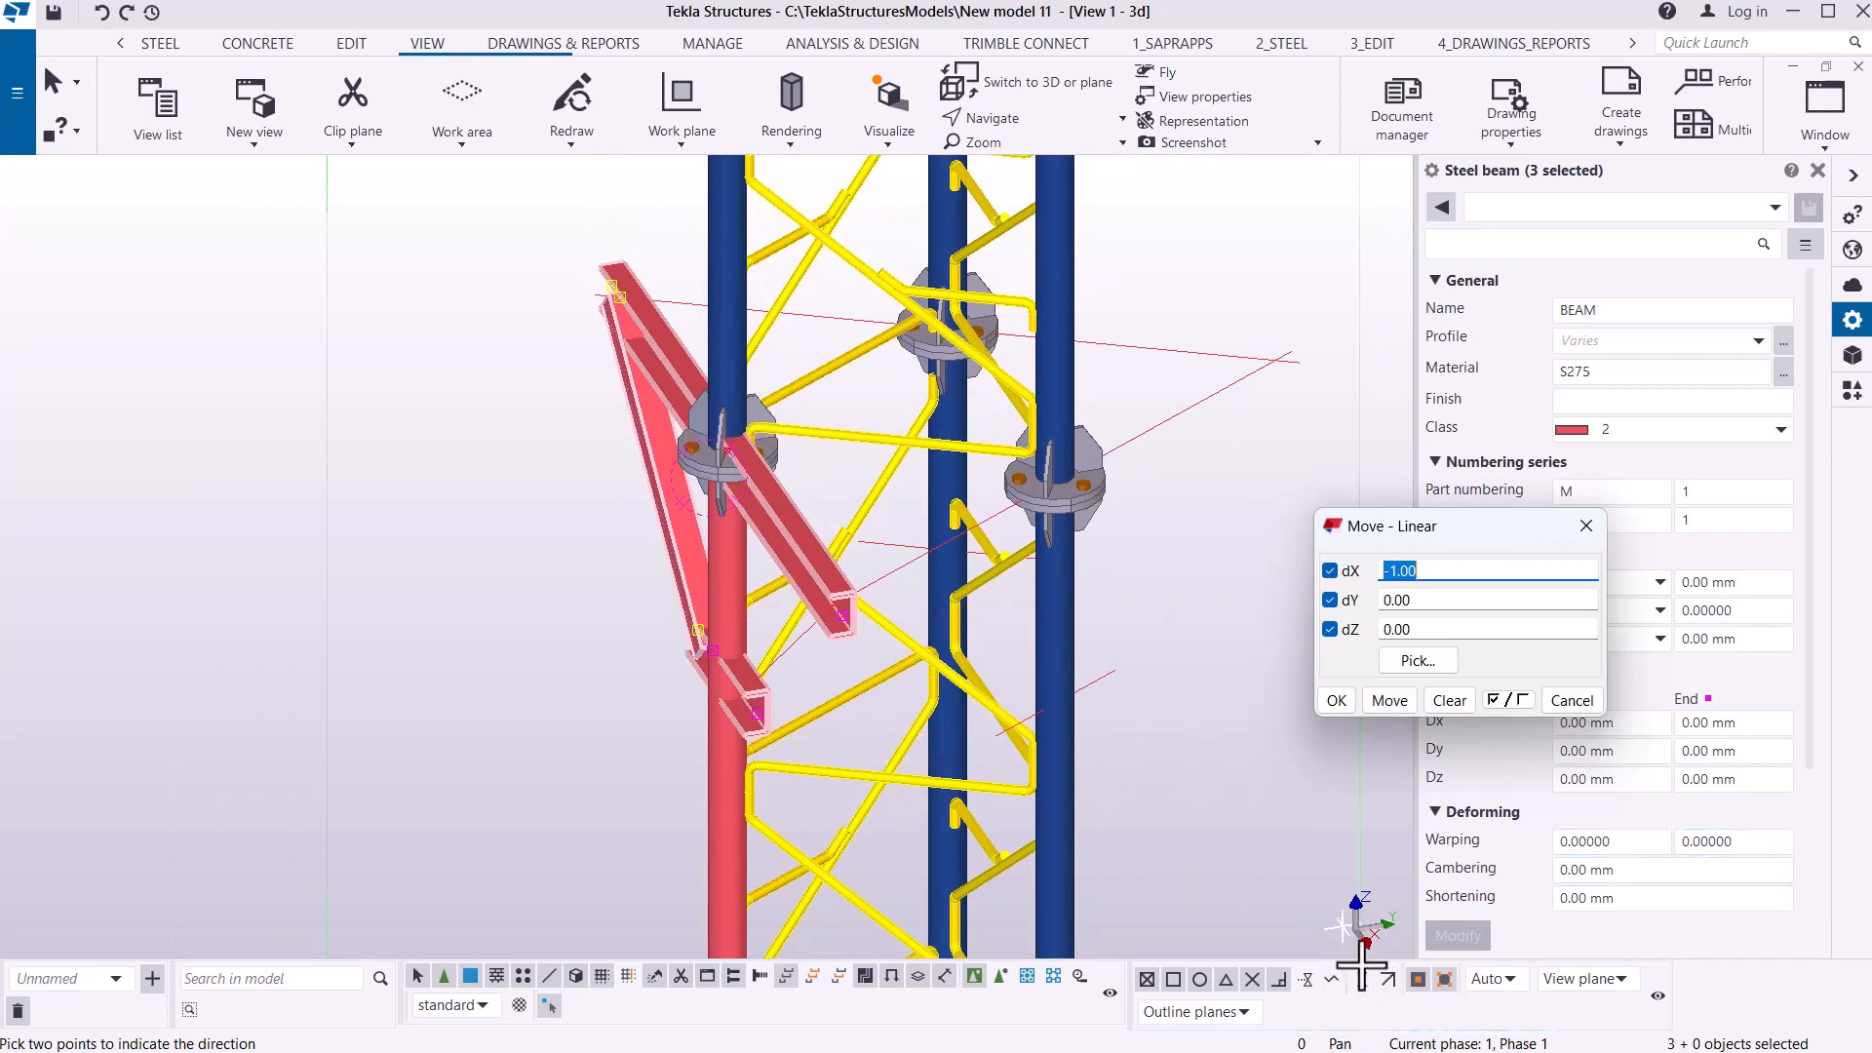
scroll(760, 434, up, 1)
scroll(764, 430, up, 1)
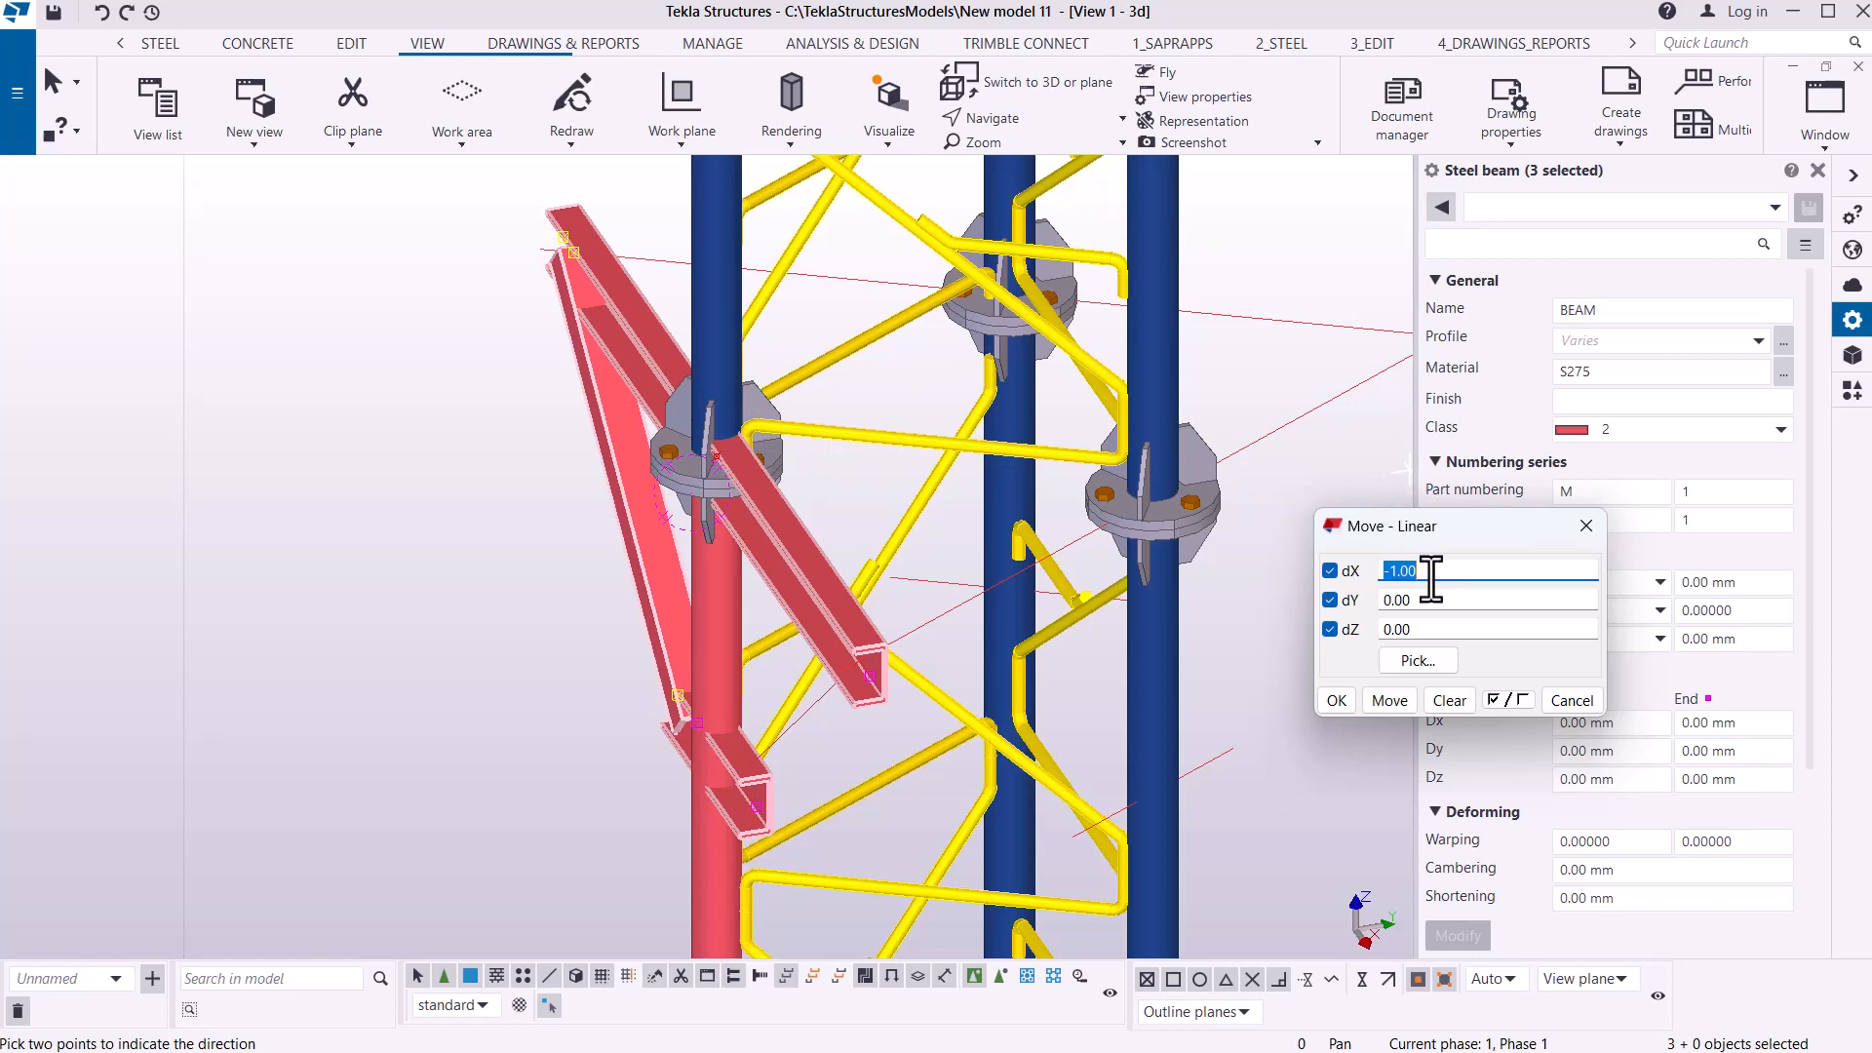
drag(1431, 579, 1395, 579)
text(0)
scroll(765, 494, up, 3)
click(1389, 700)
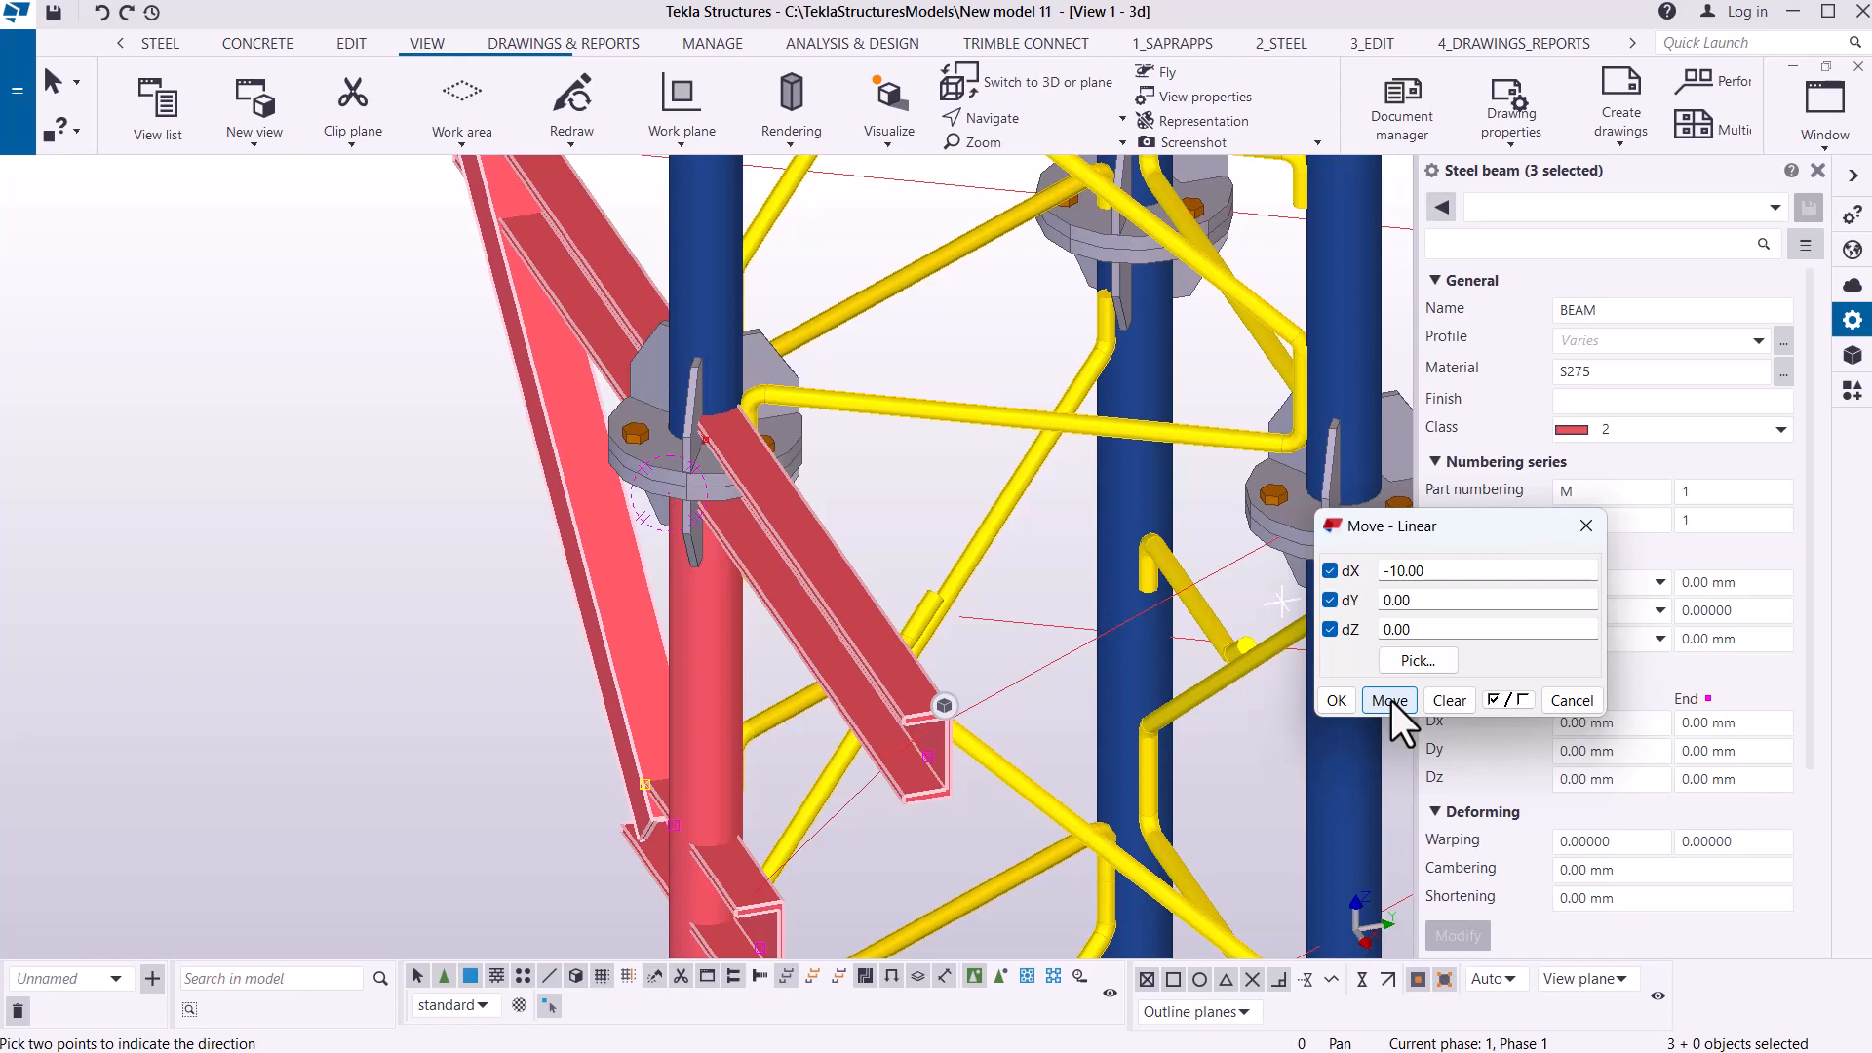
- Undo the linear move of the three beams and interrupt the active command
click(102, 14)
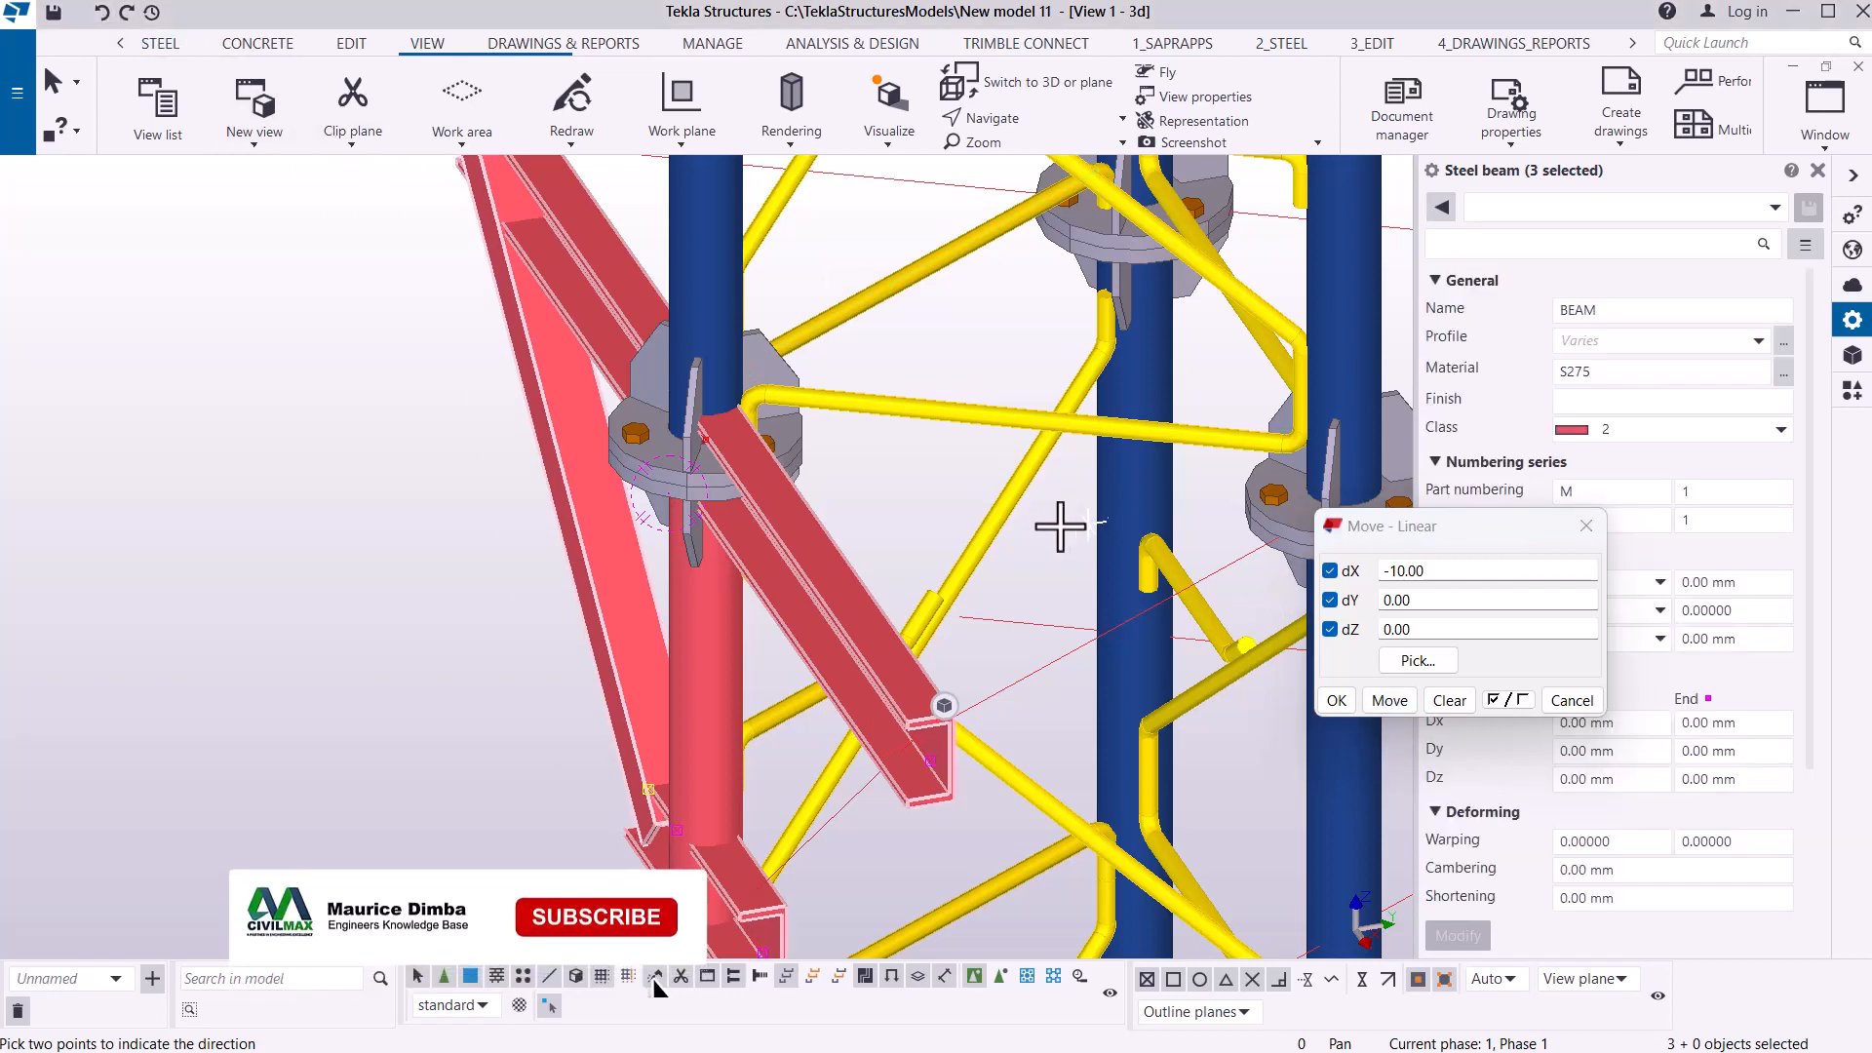
right_click(923, 331)
click(979, 353)
- Set the work plane at the mast base by picking a plane near the base line between the two front legs
scroll(681, 383, down, 3)
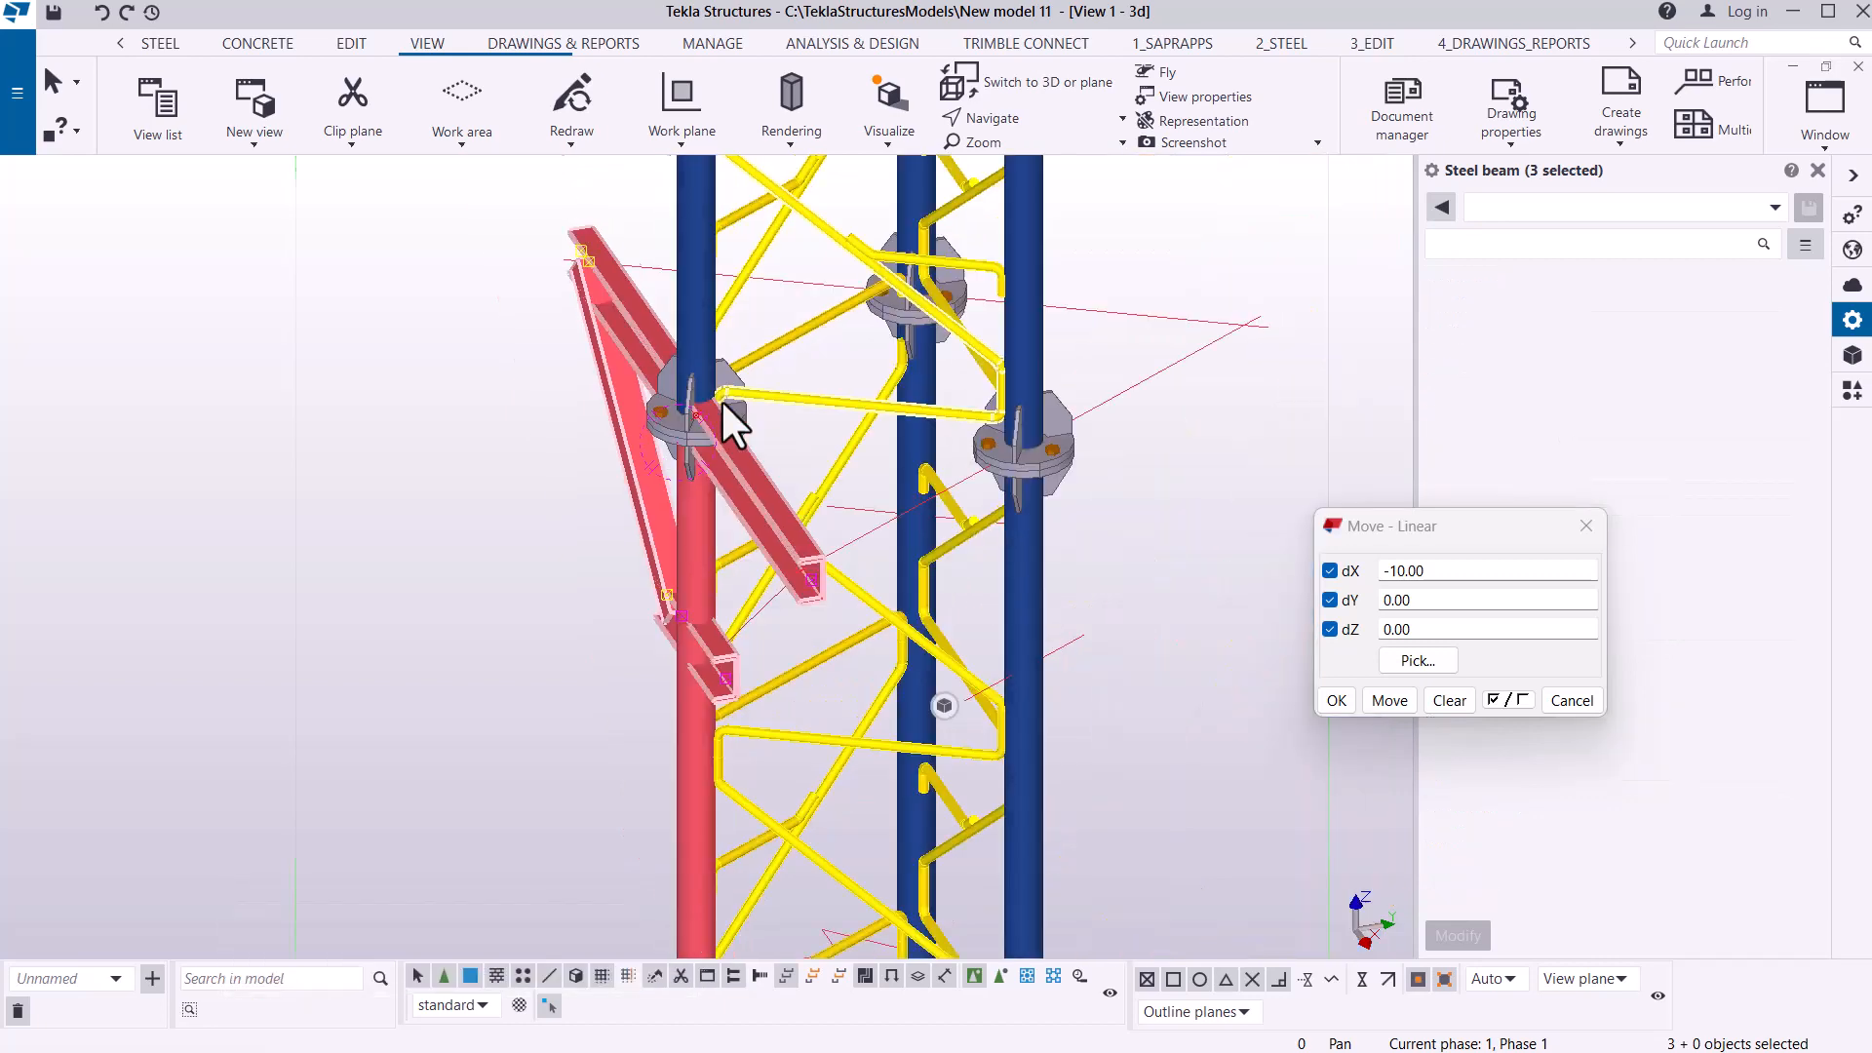
scroll(726, 396, down, 5)
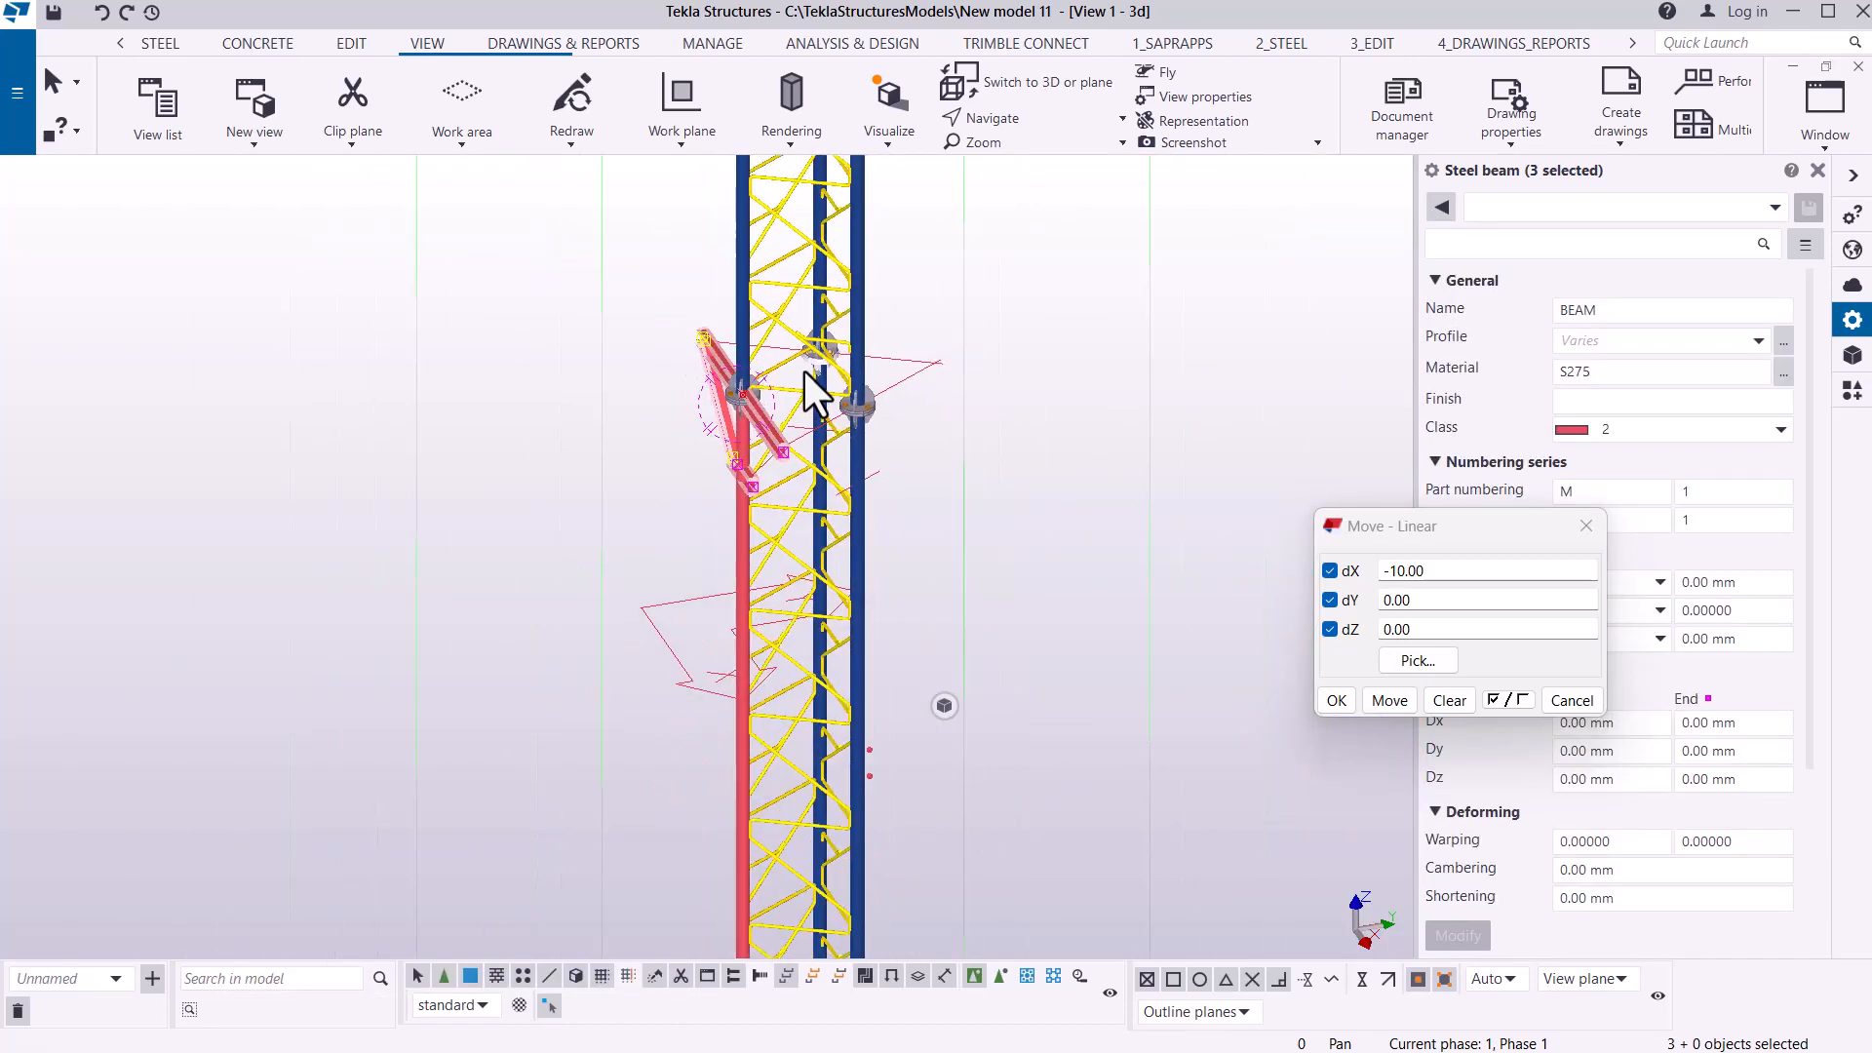
scroll(863, 790, up, 5)
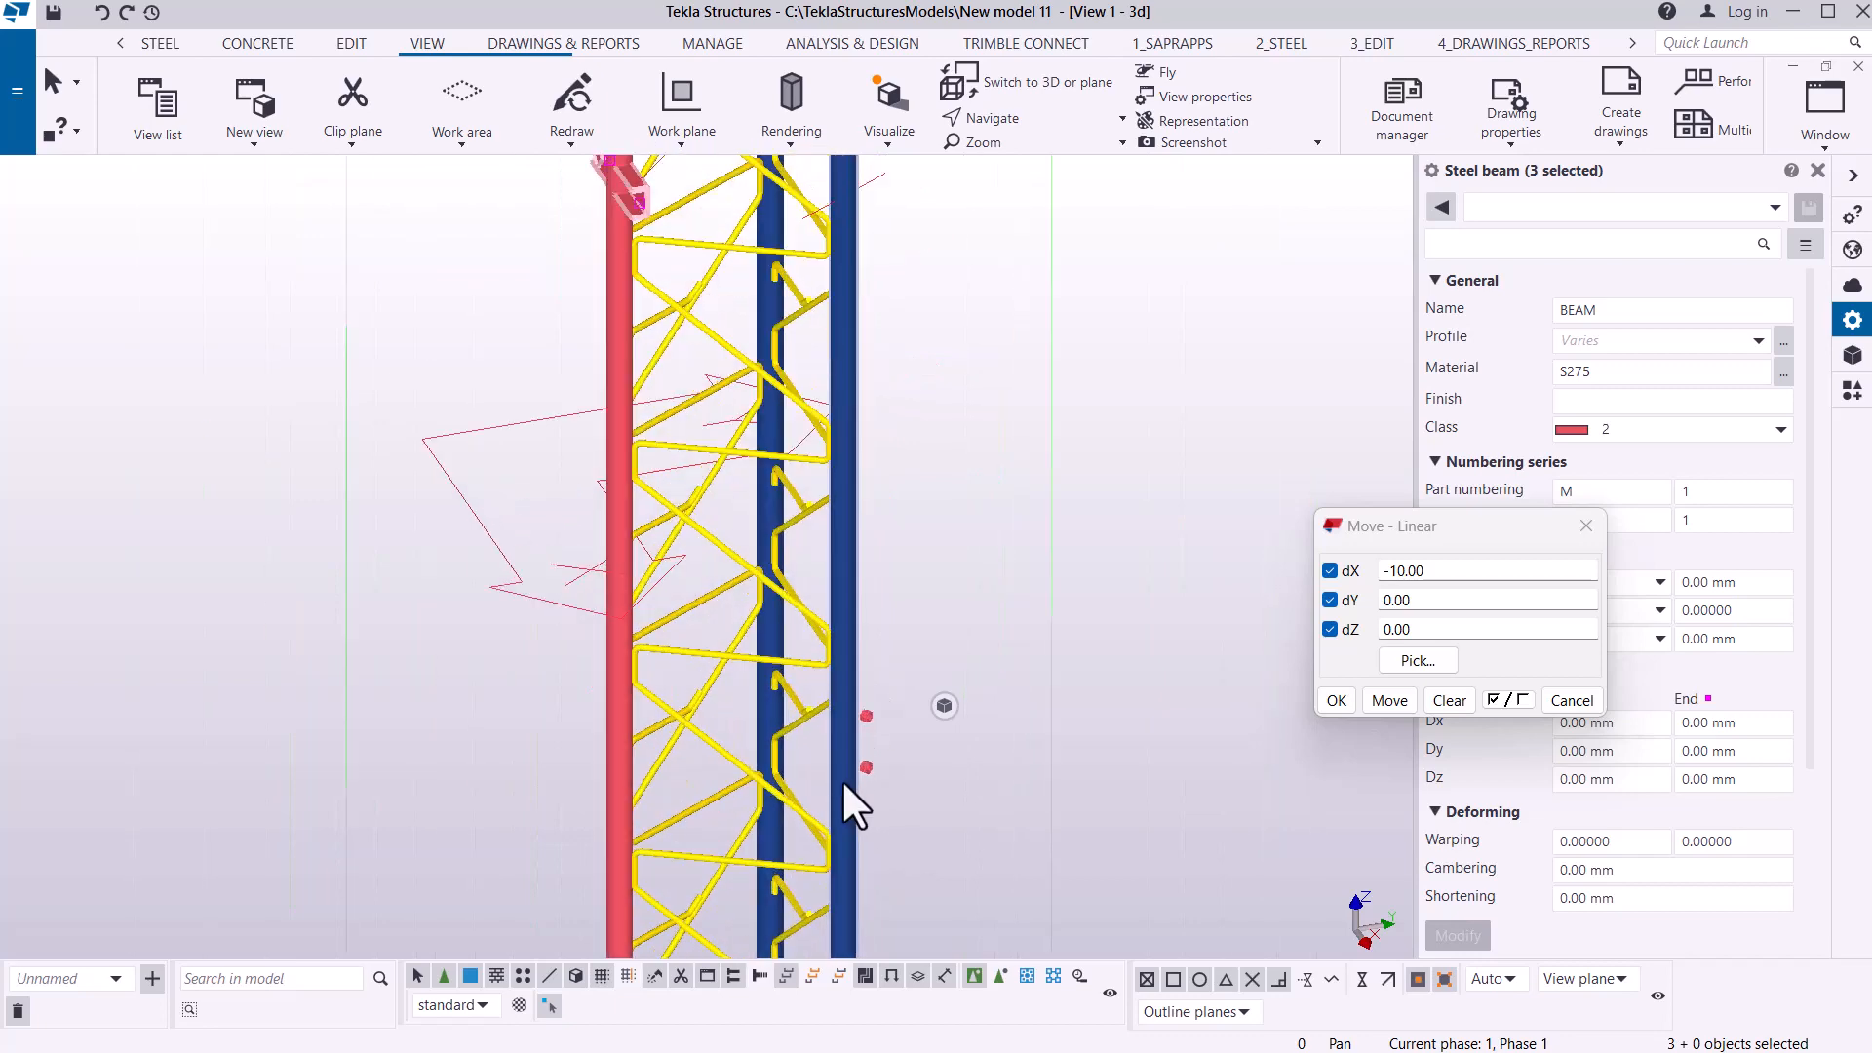
scroll(845, 786, up, 4)
scroll(805, 471, down, 6)
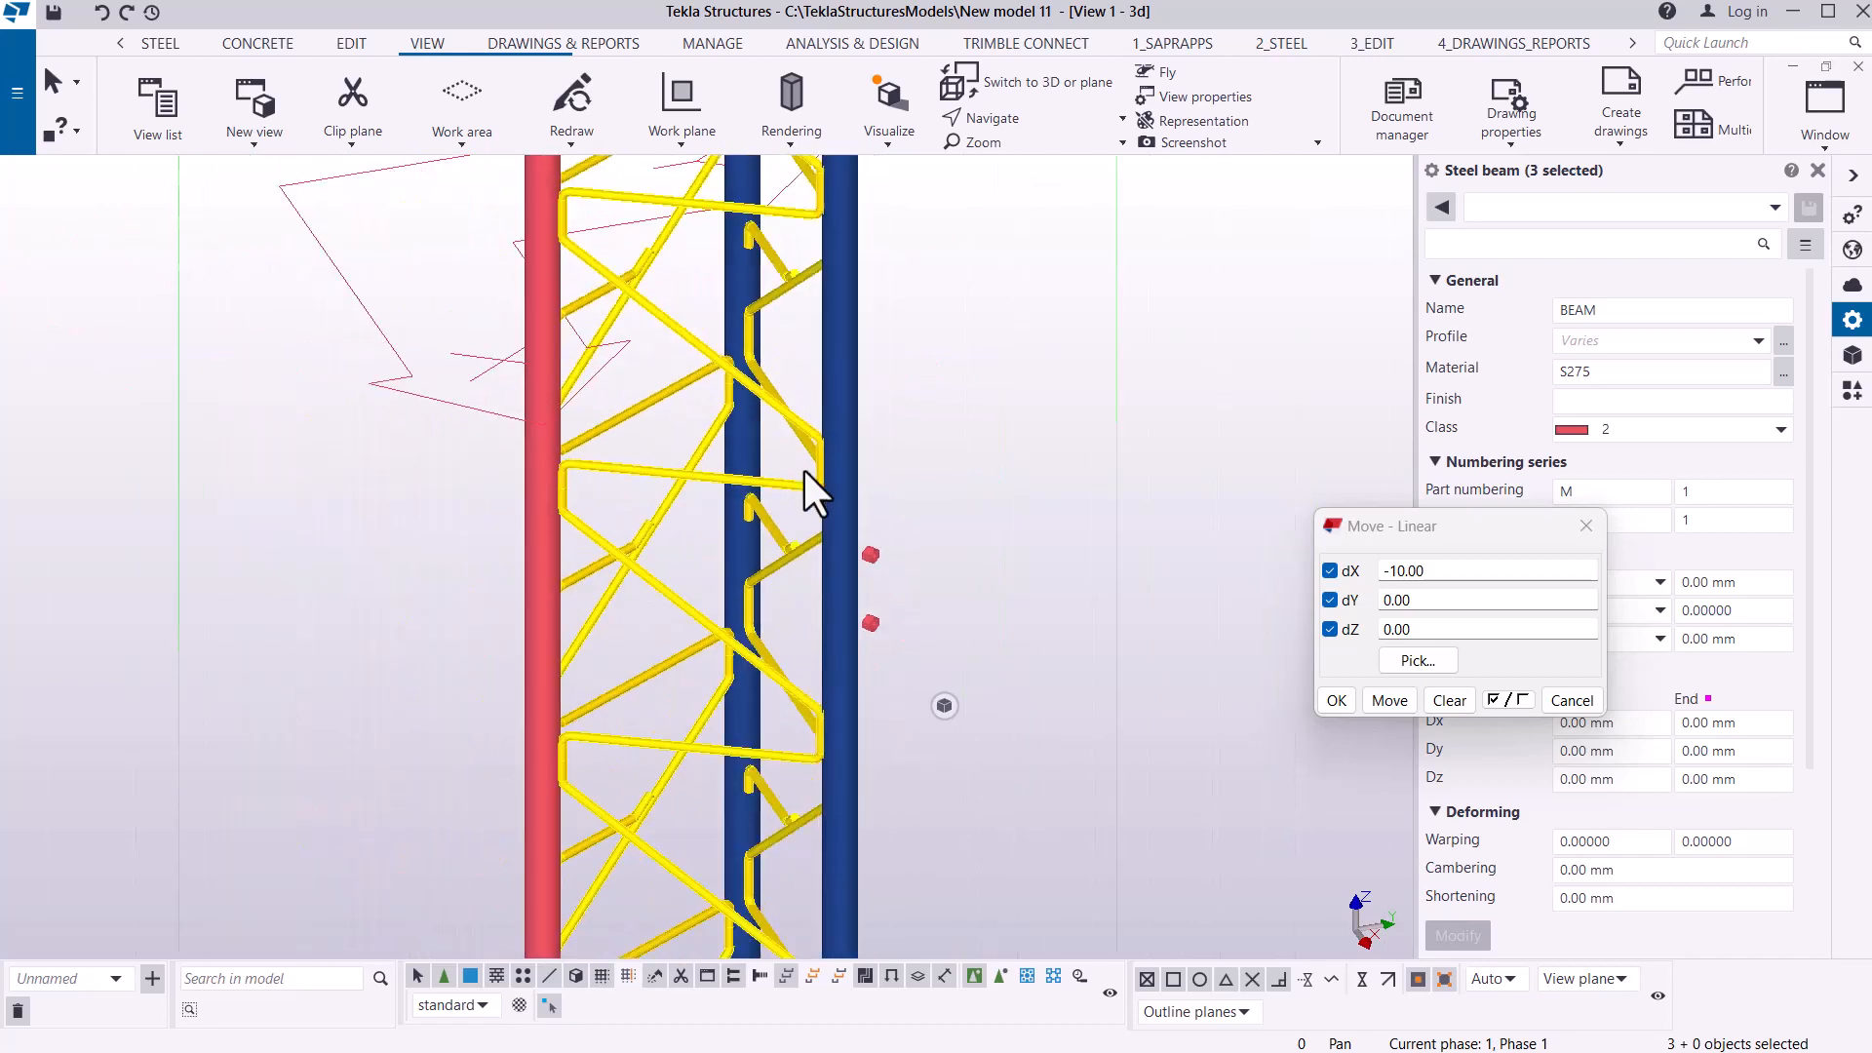
scroll(784, 395, down, 1)
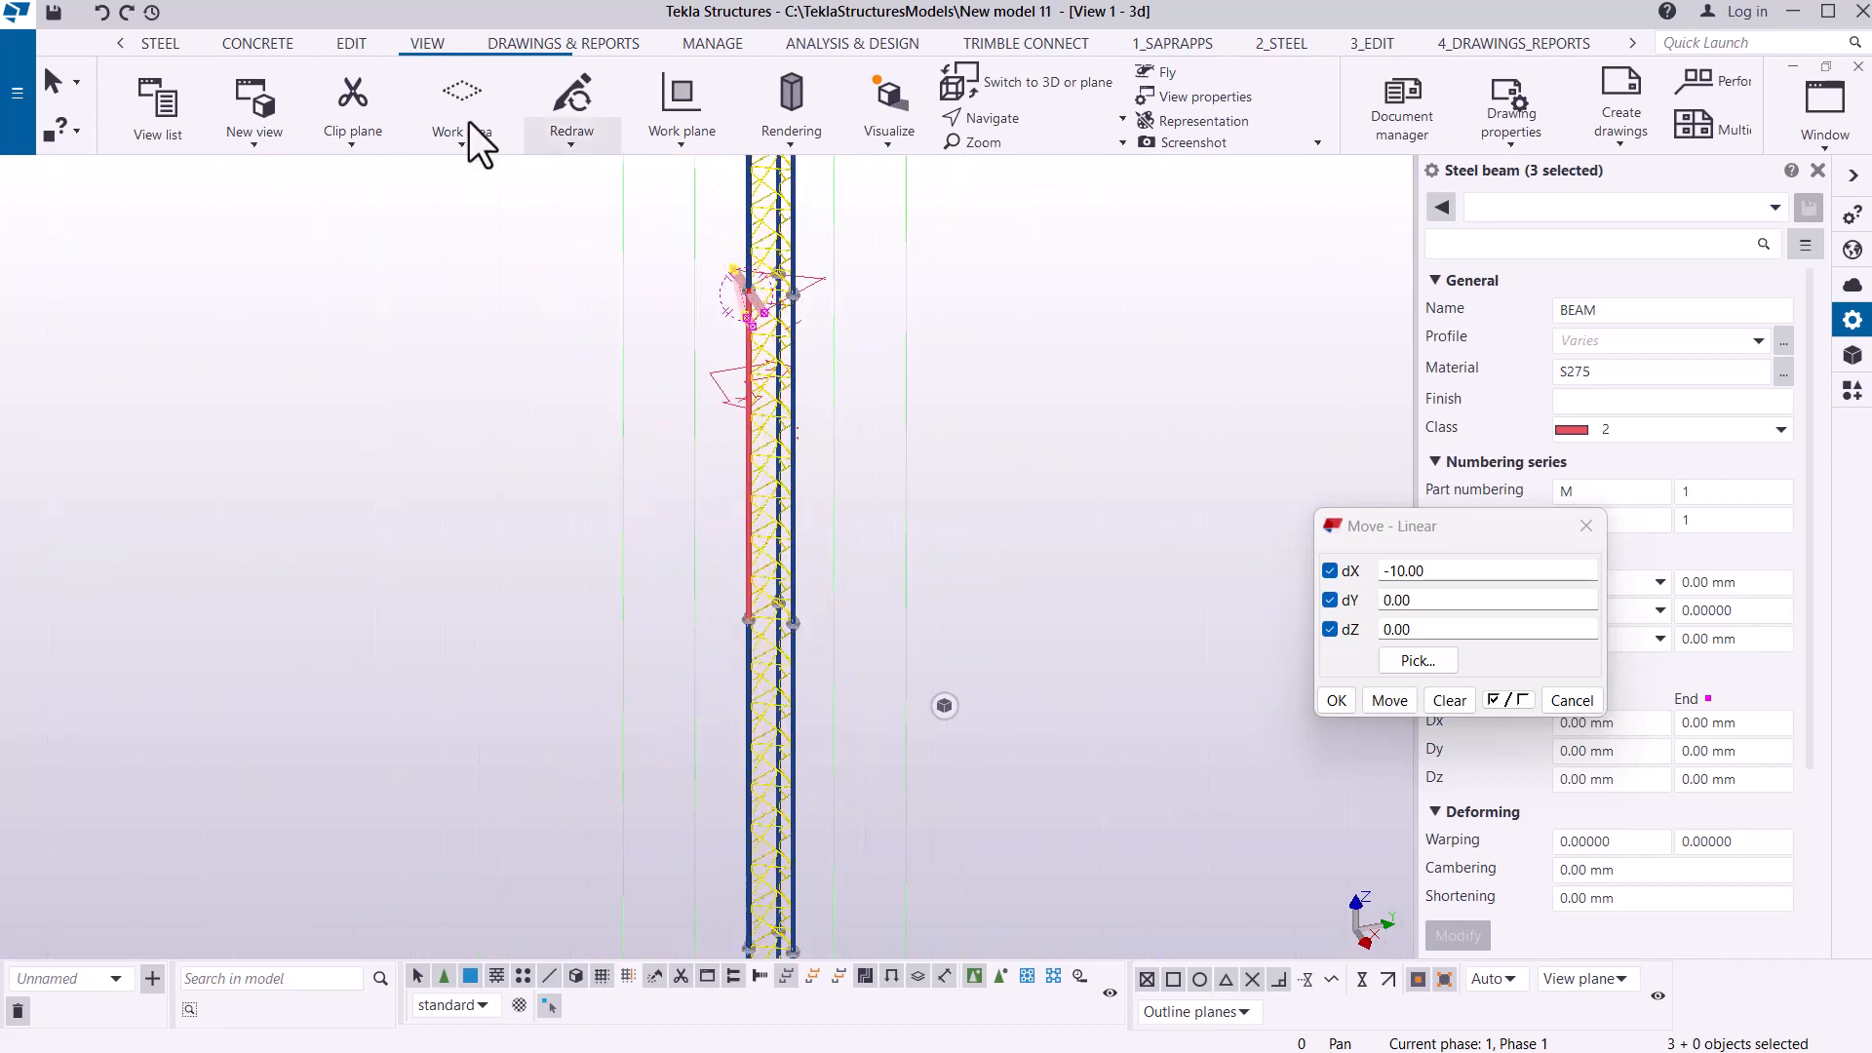
click(683, 147)
click(703, 195)
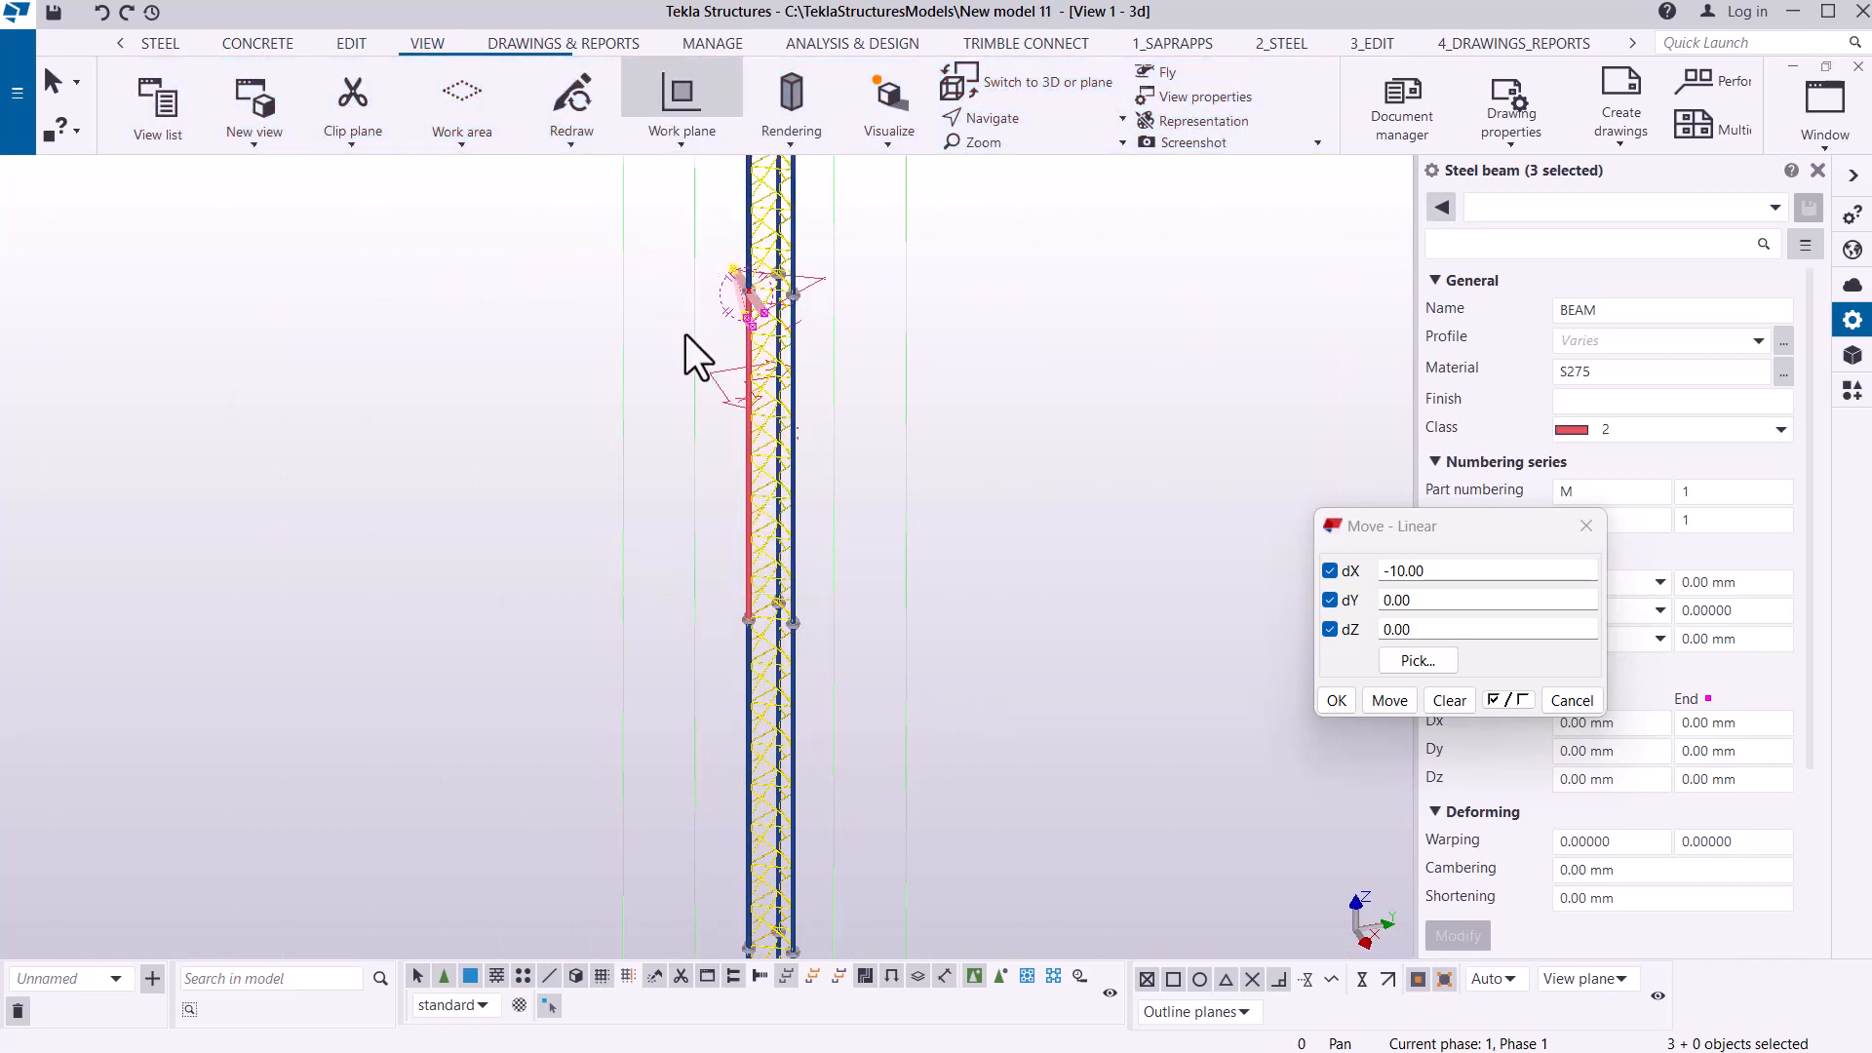
scroll(828, 297, down, 3)
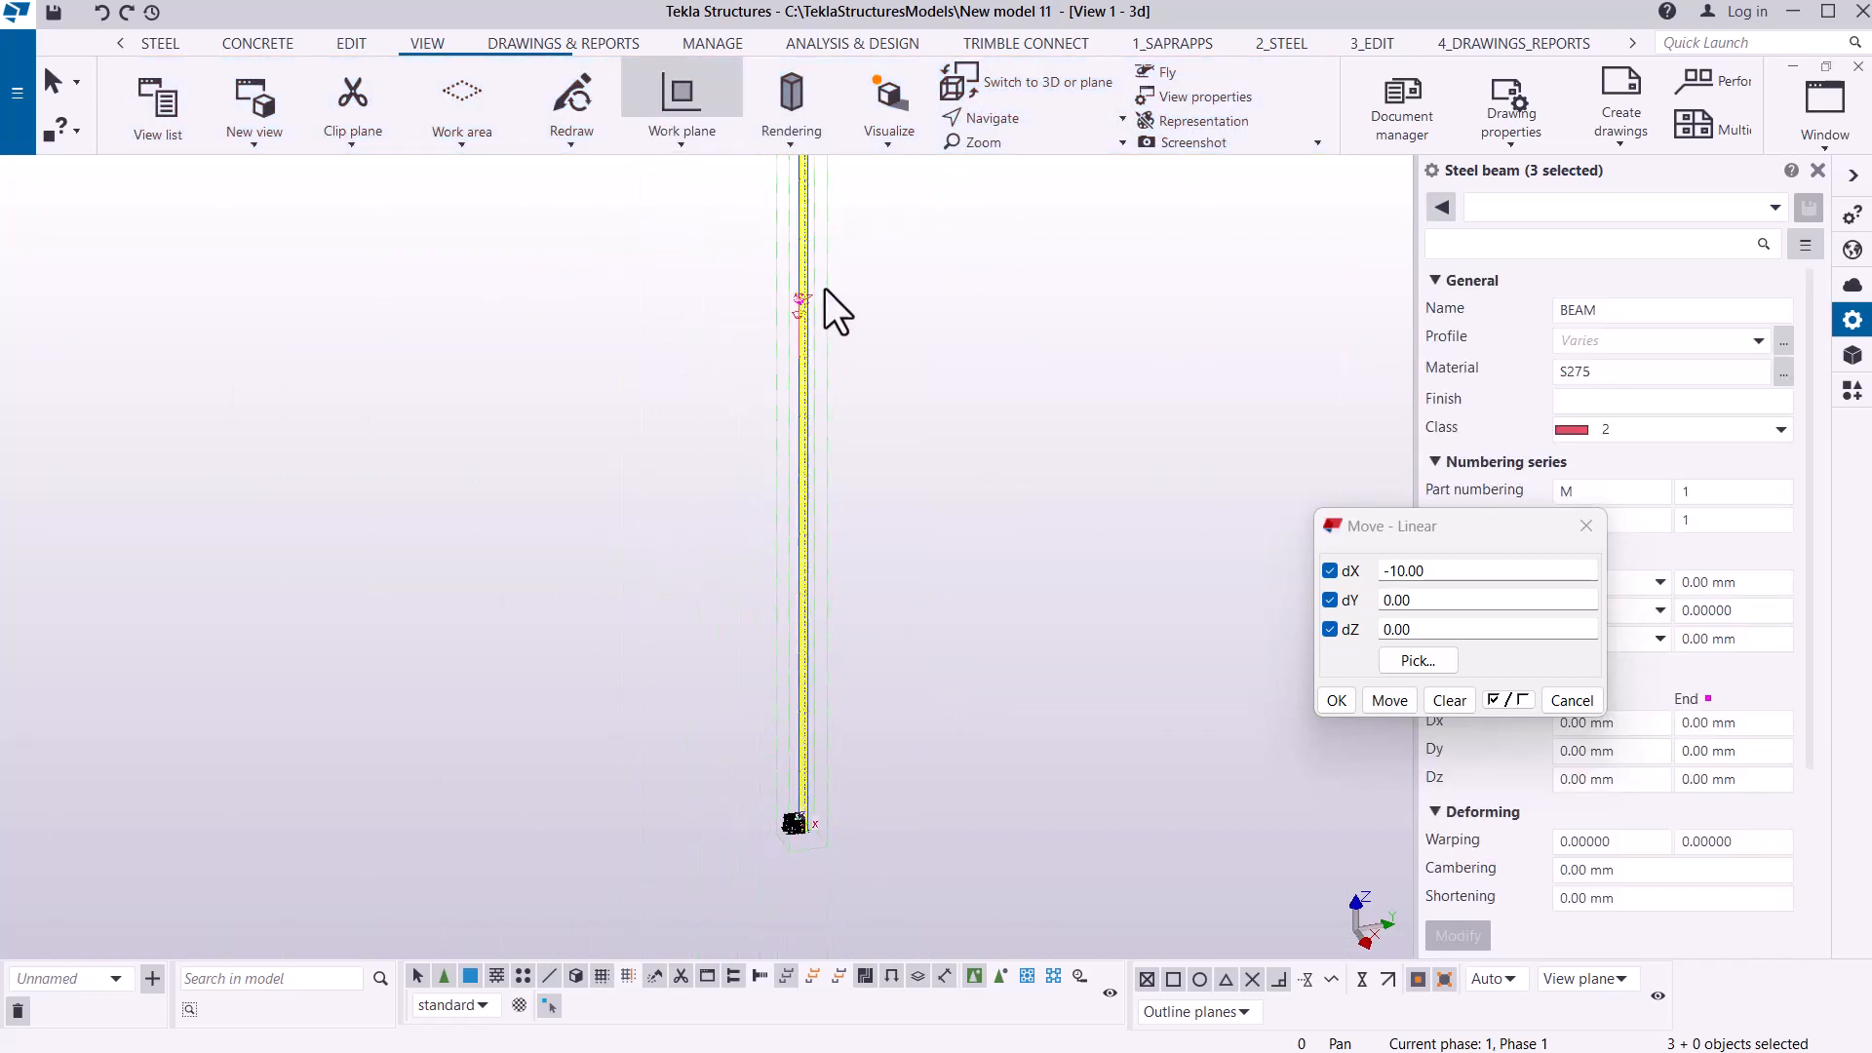
scroll(852, 770, up, 3)
scroll(776, 634, up, 6)
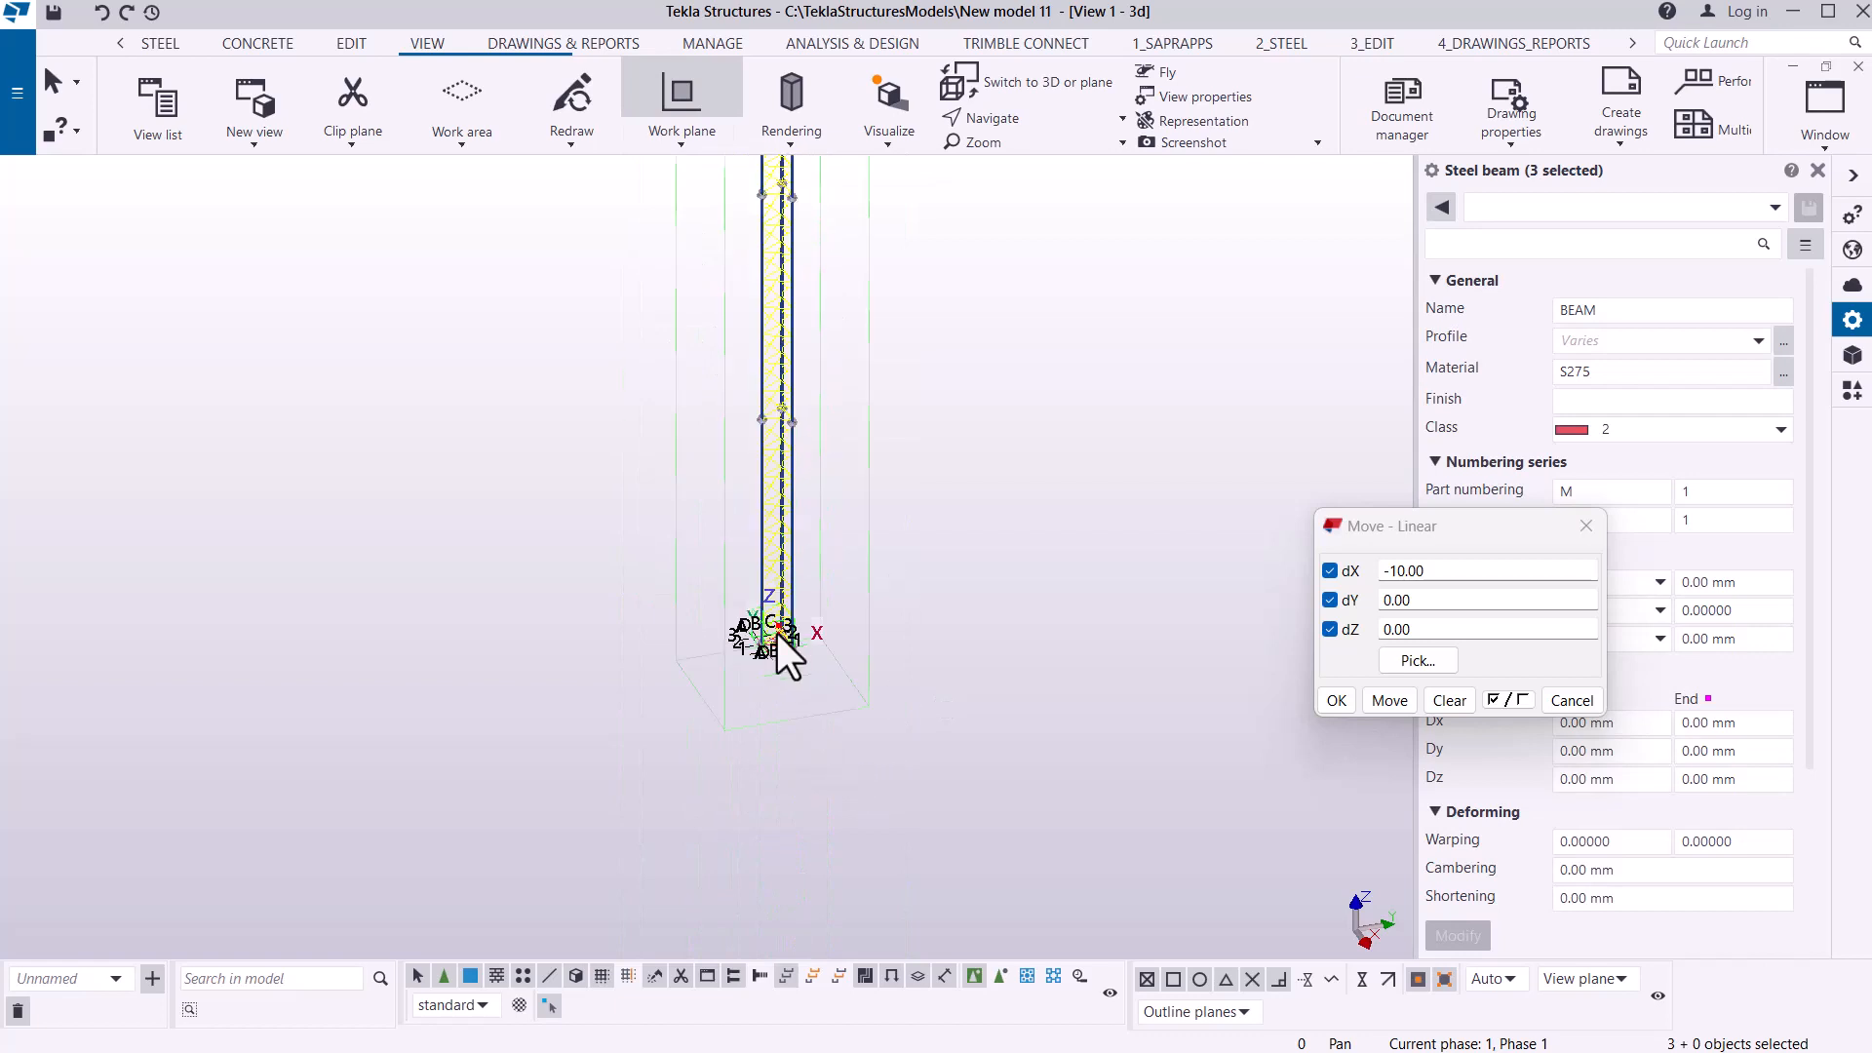
scroll(786, 702, up, 2)
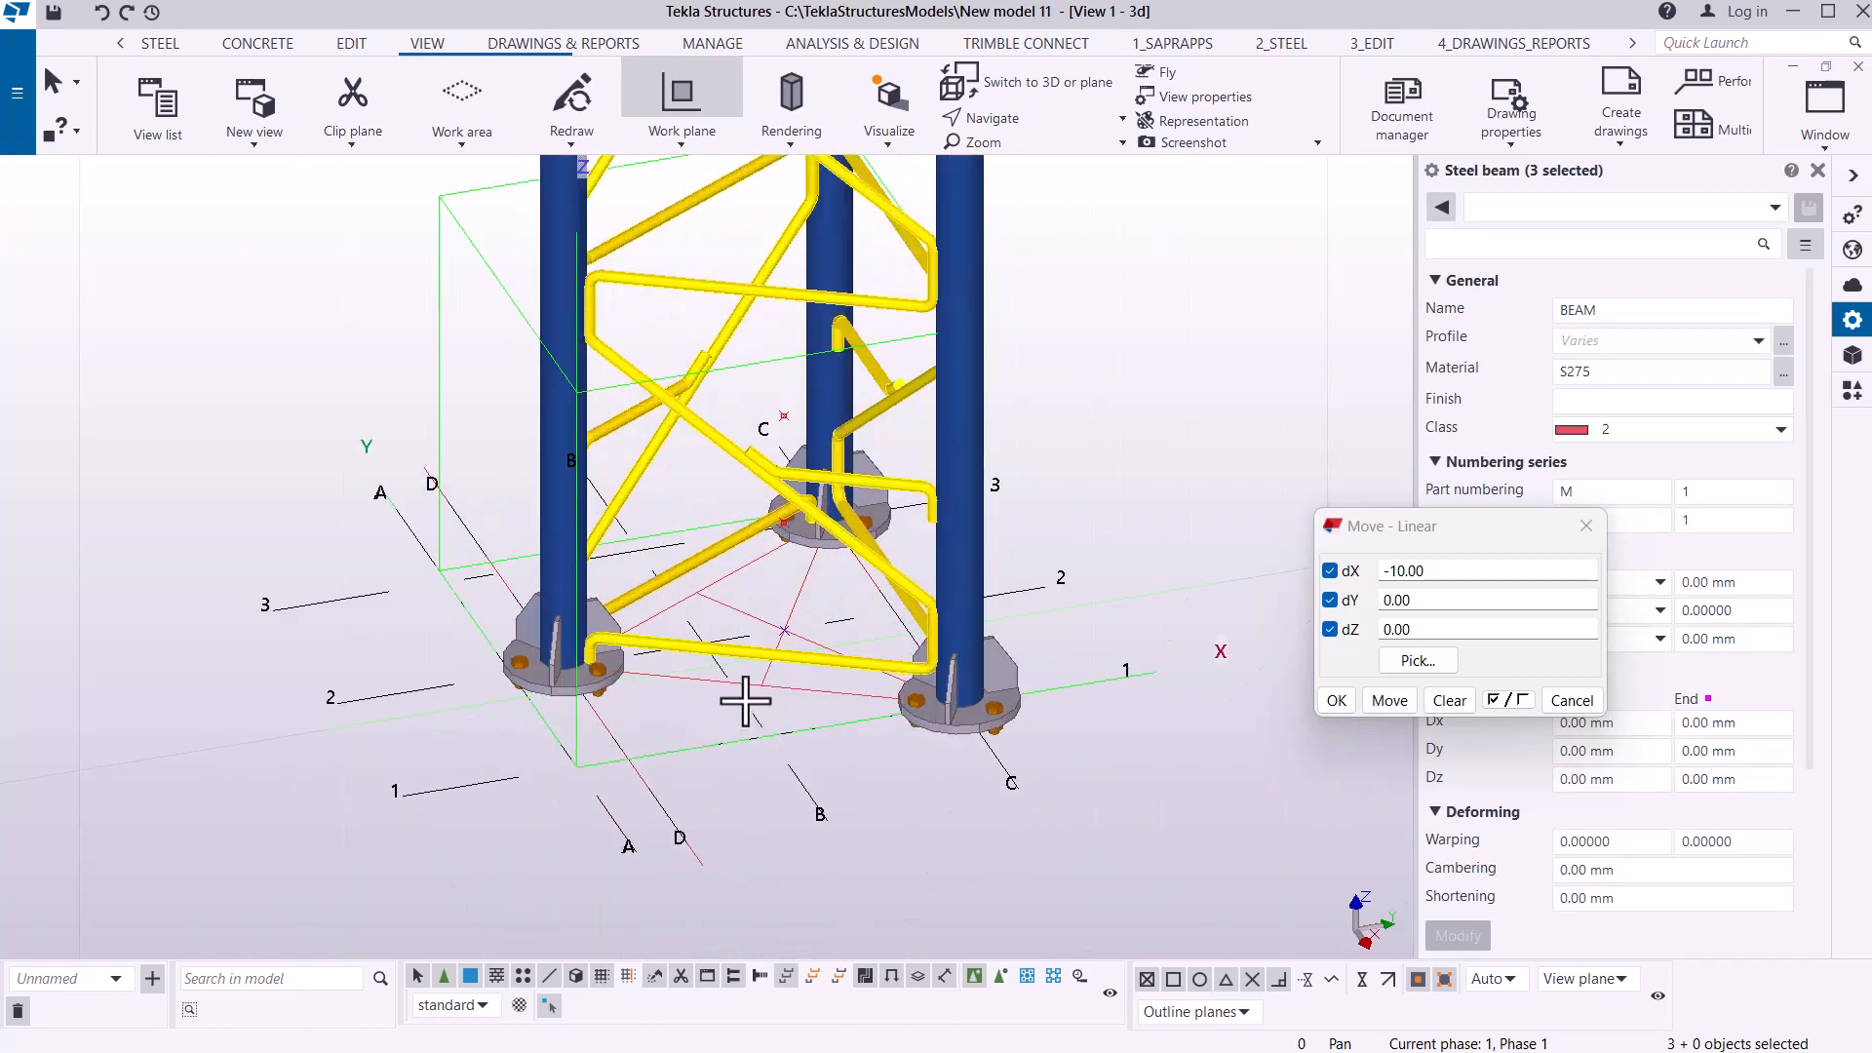
click(745, 701)
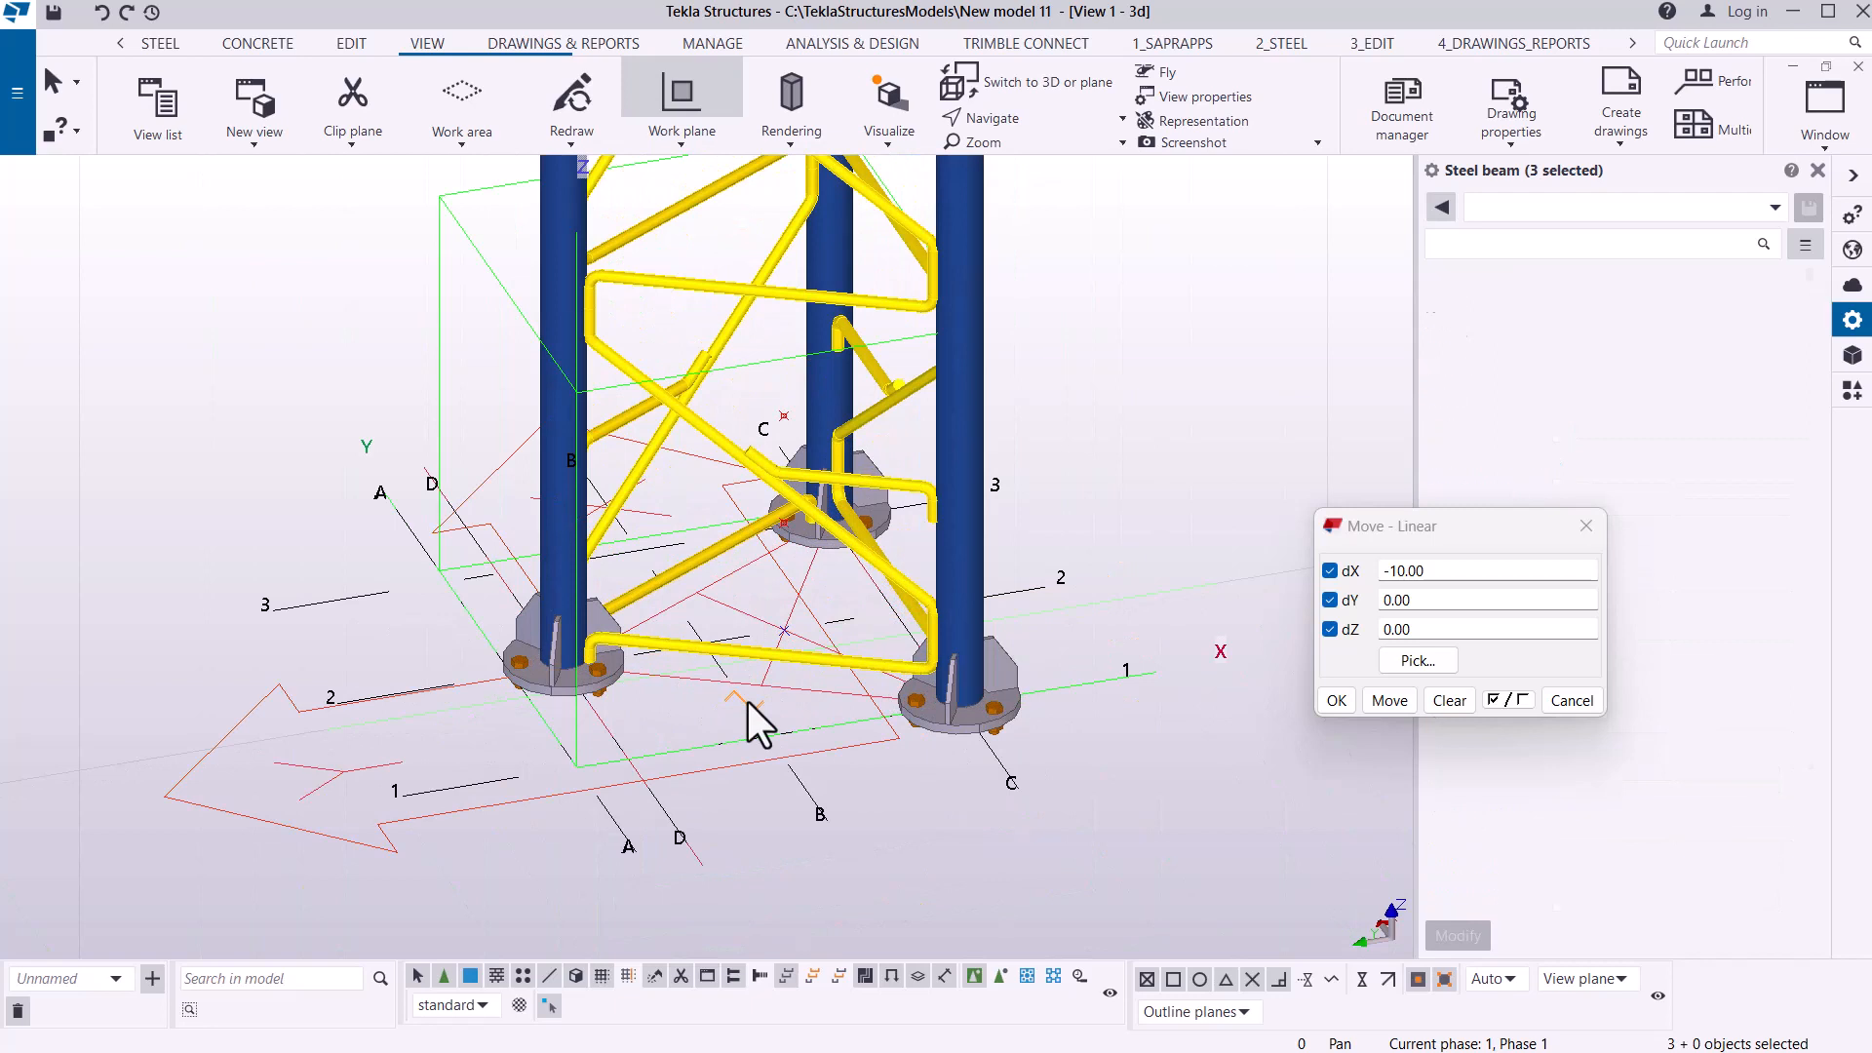
right_click(1097, 324)
click(1160, 341)
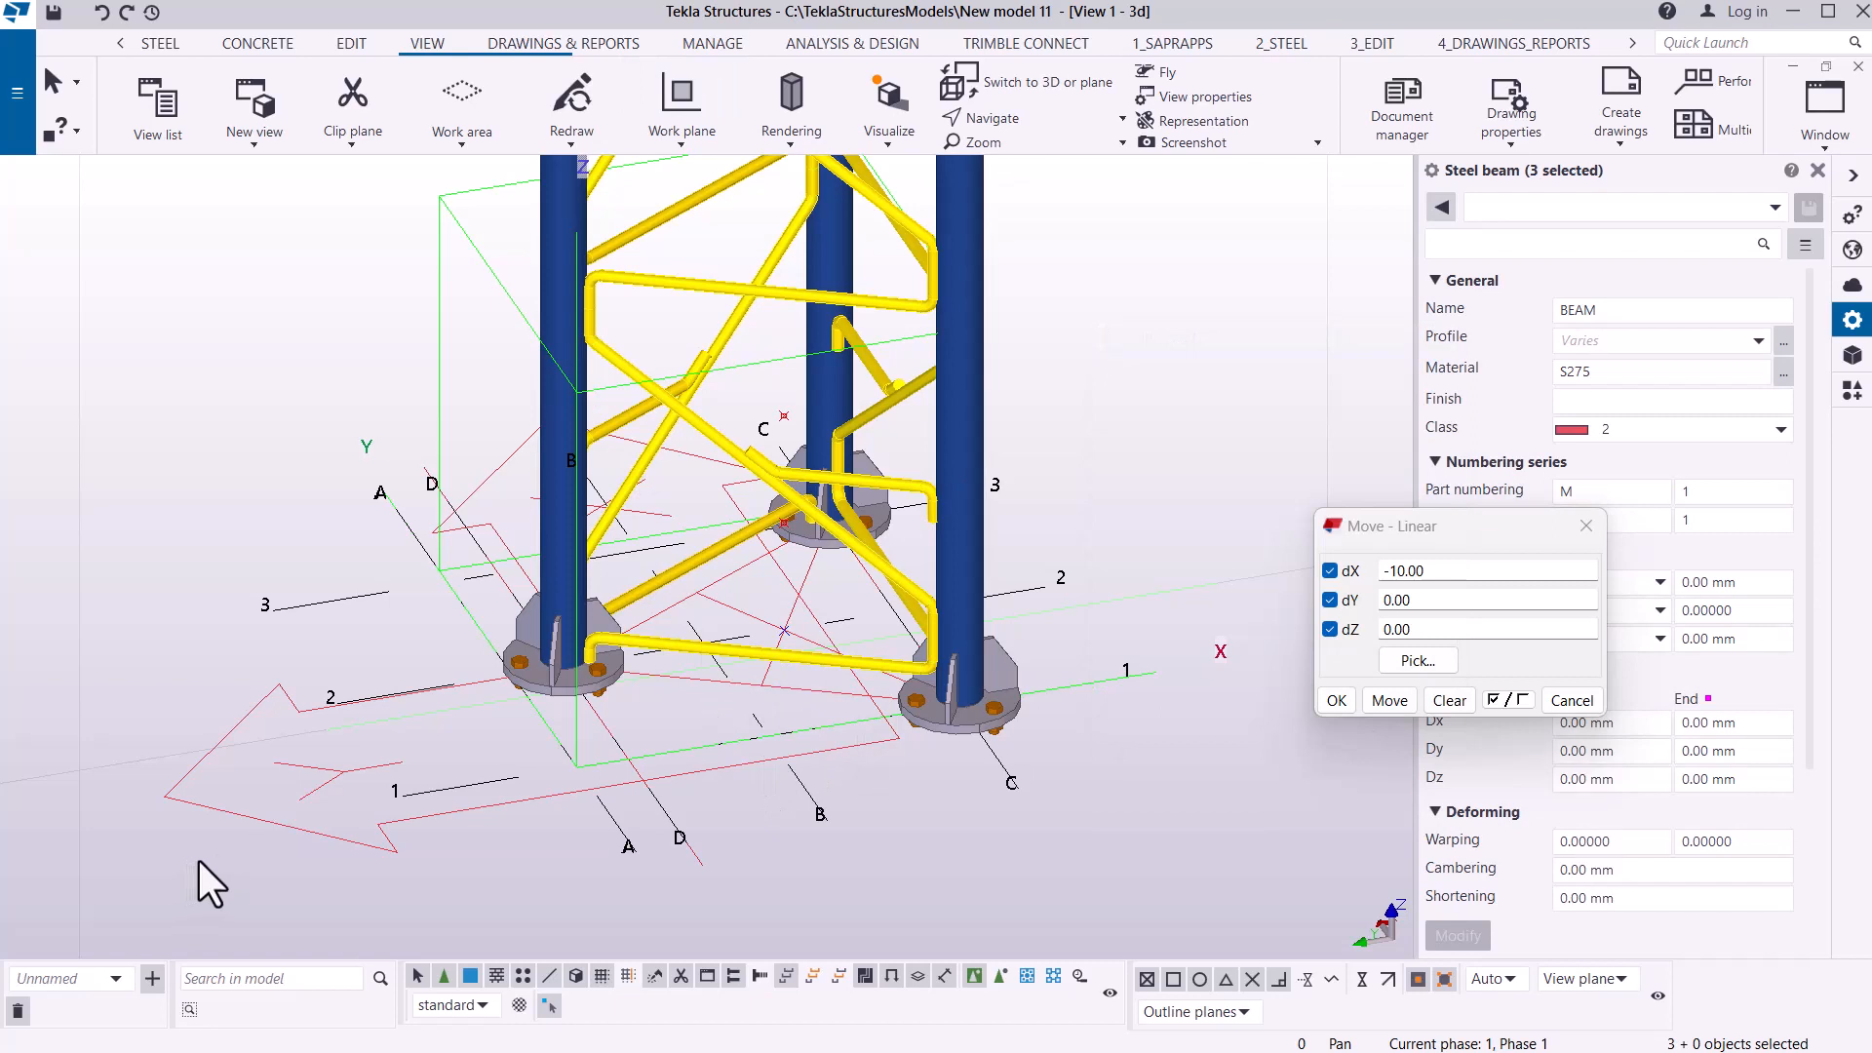
- Return to the anti-torsion frame at the red leg and check that both channels and the diagonal are selected together
scroll(498, 780, down, 4)
scroll(617, 769, down, 6)
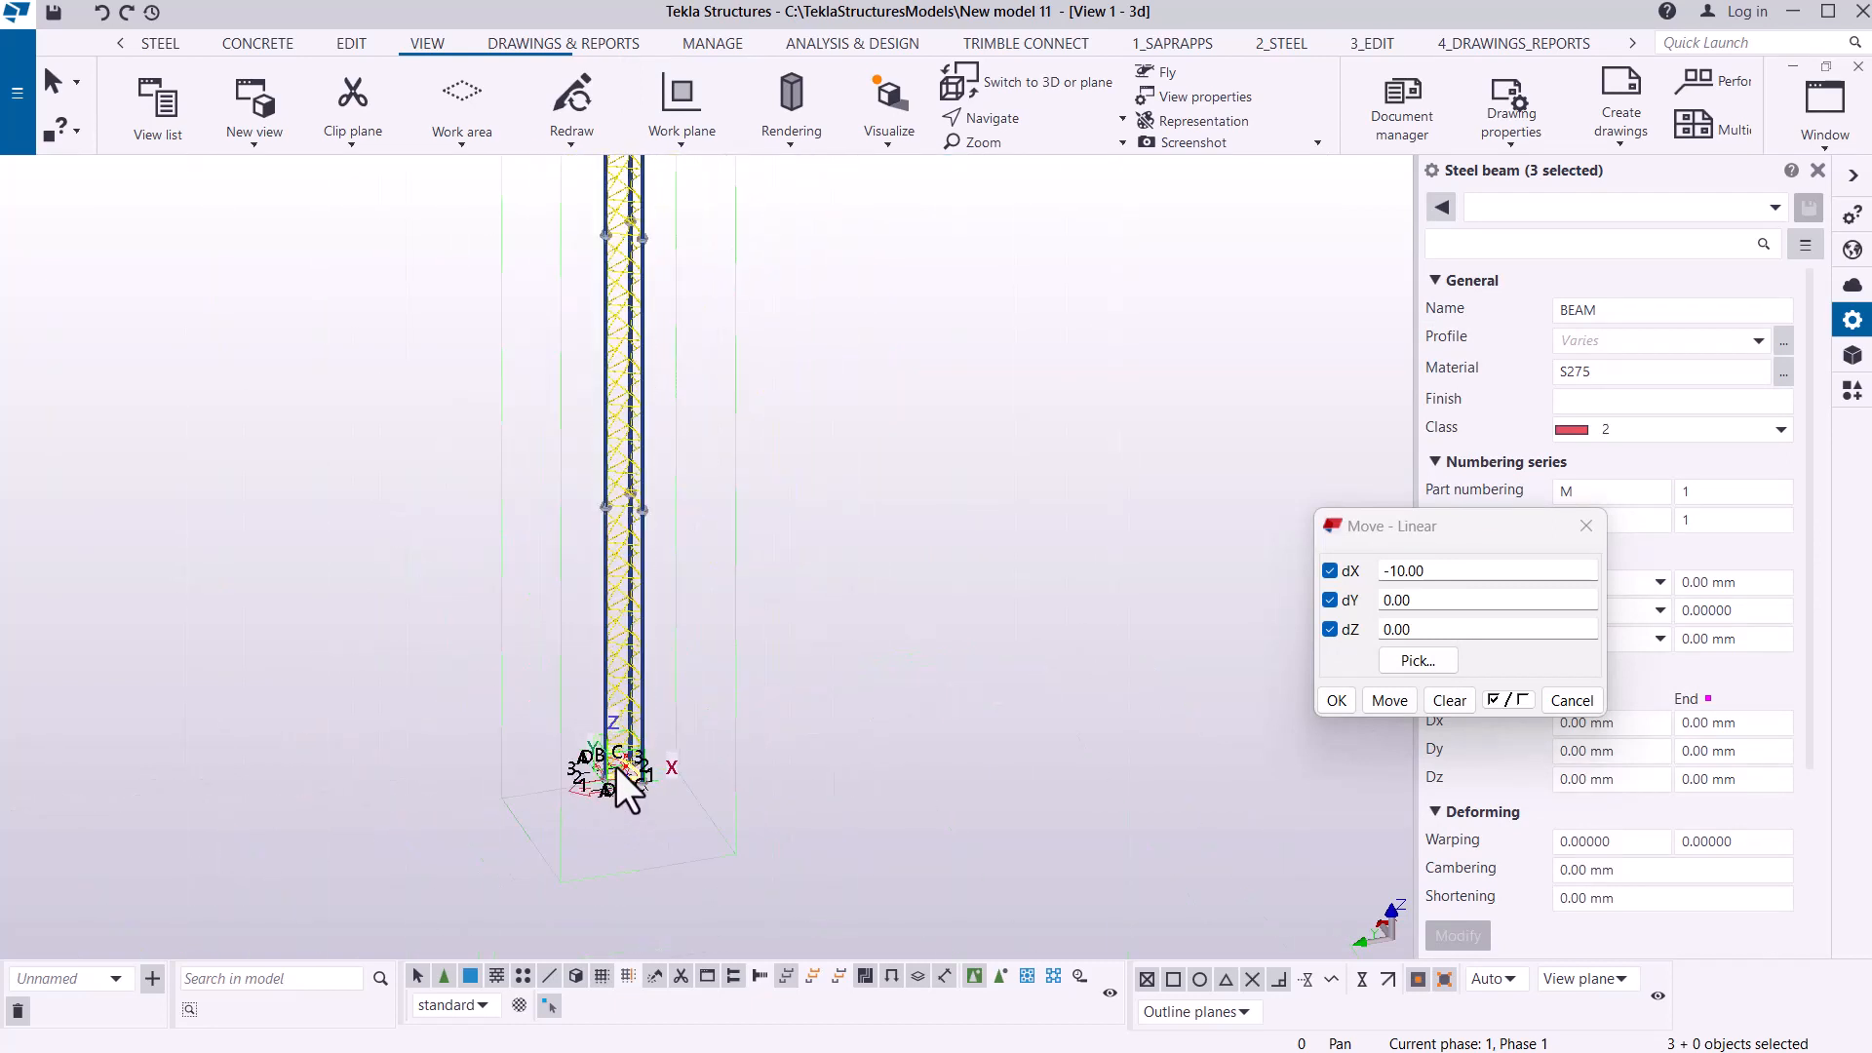
middle_drag(580, 500, 705, 819)
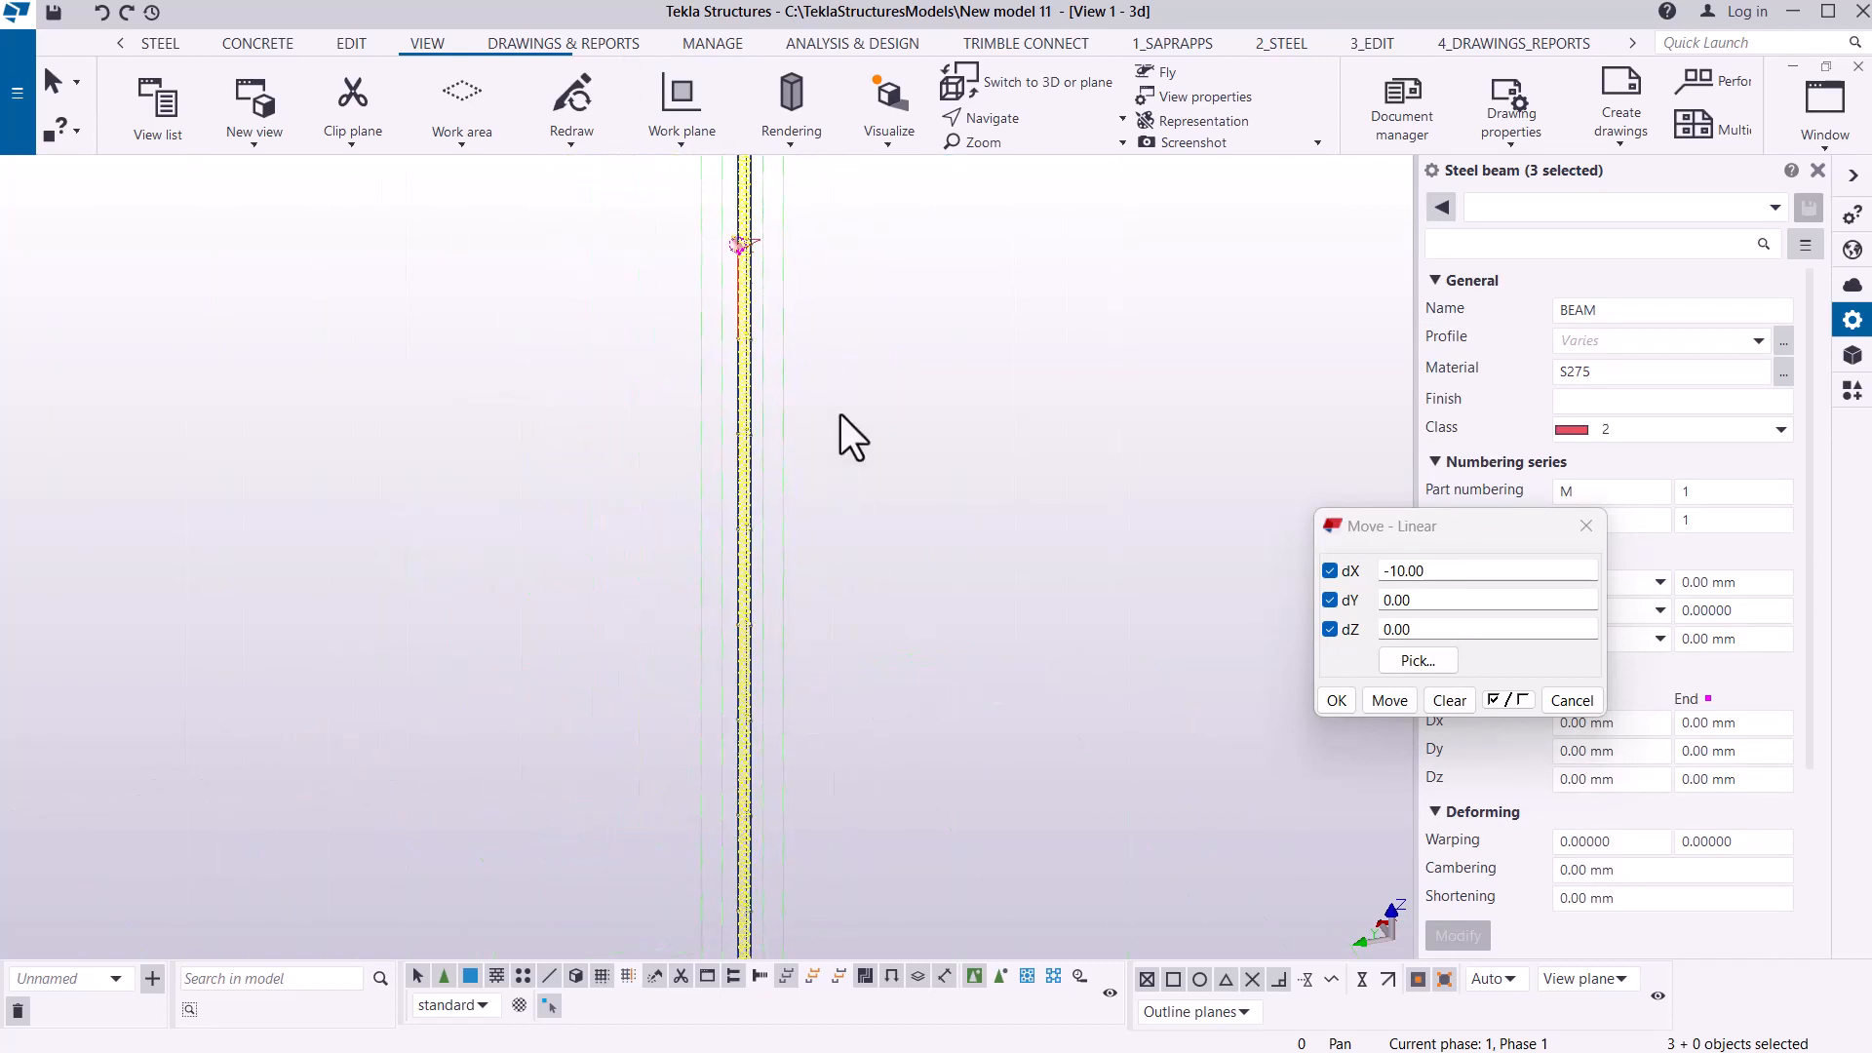
middle_drag(841, 413, 828, 614)
scroll(720, 467, up, 5)
scroll(704, 474, up, 10)
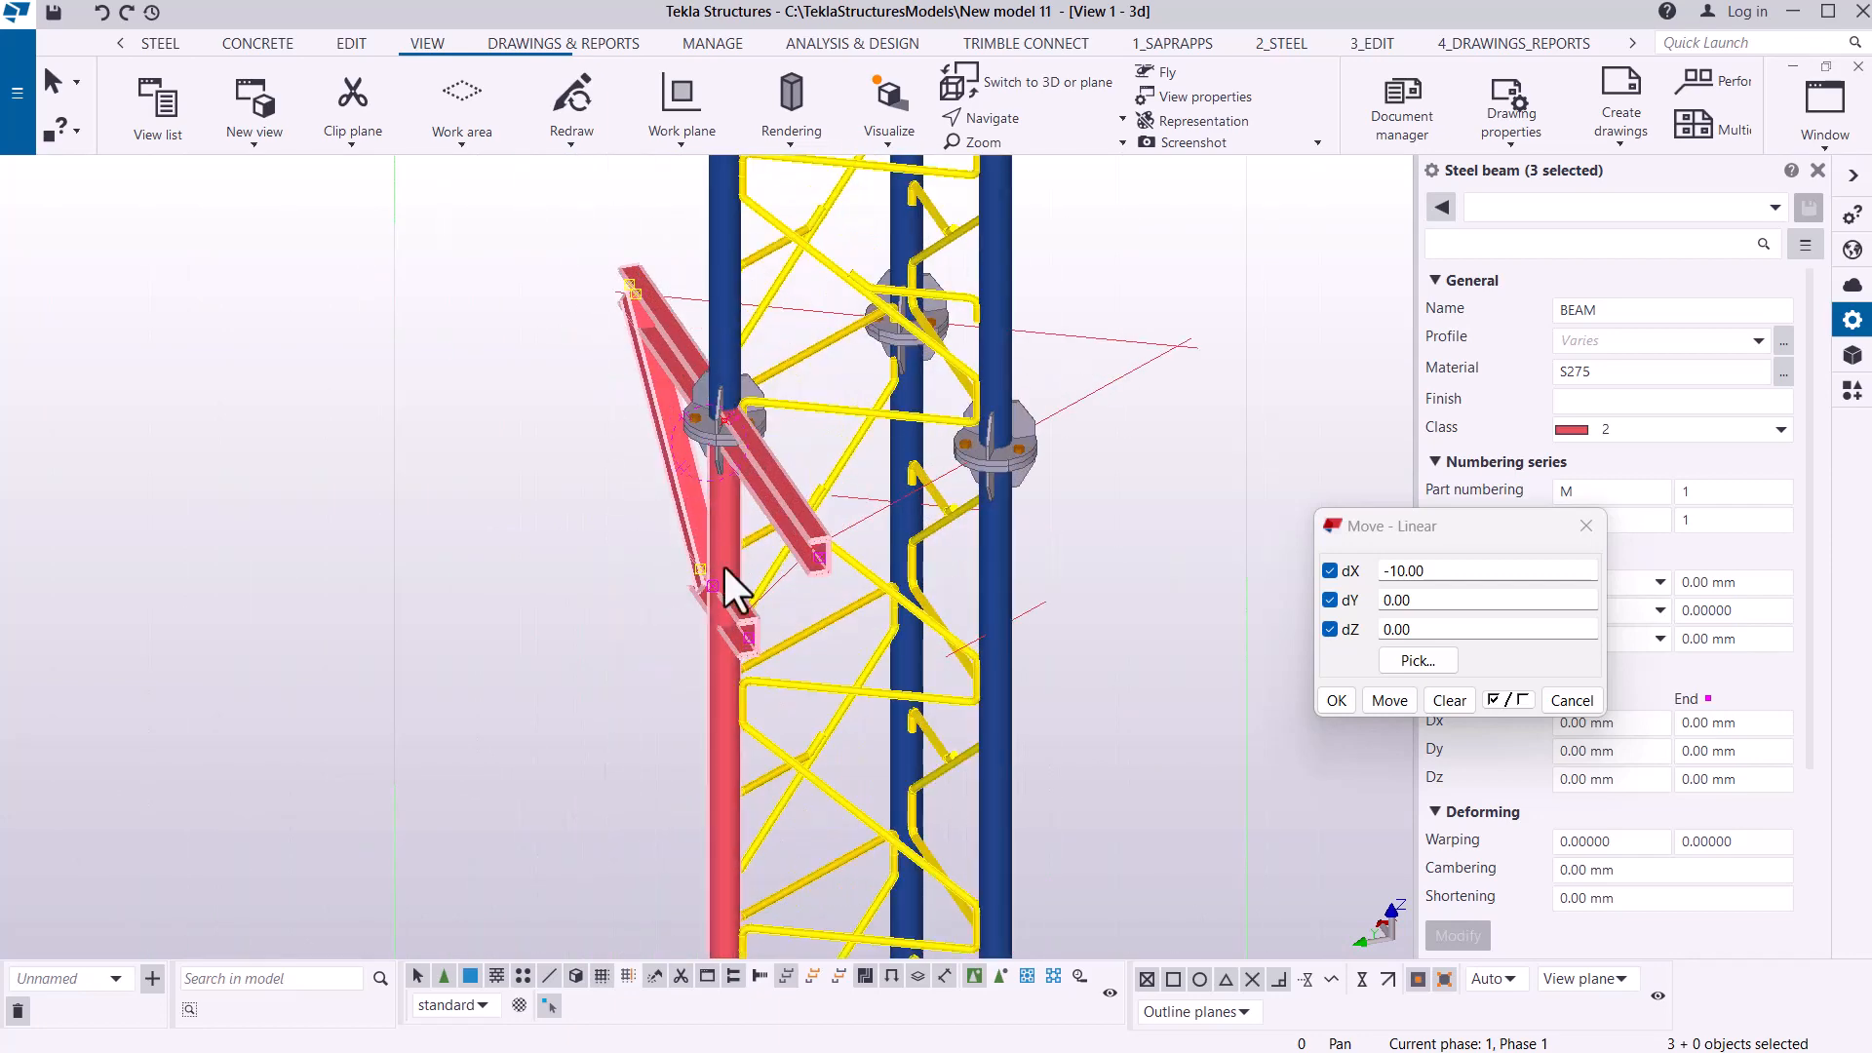
scroll(837, 598, up, 10)
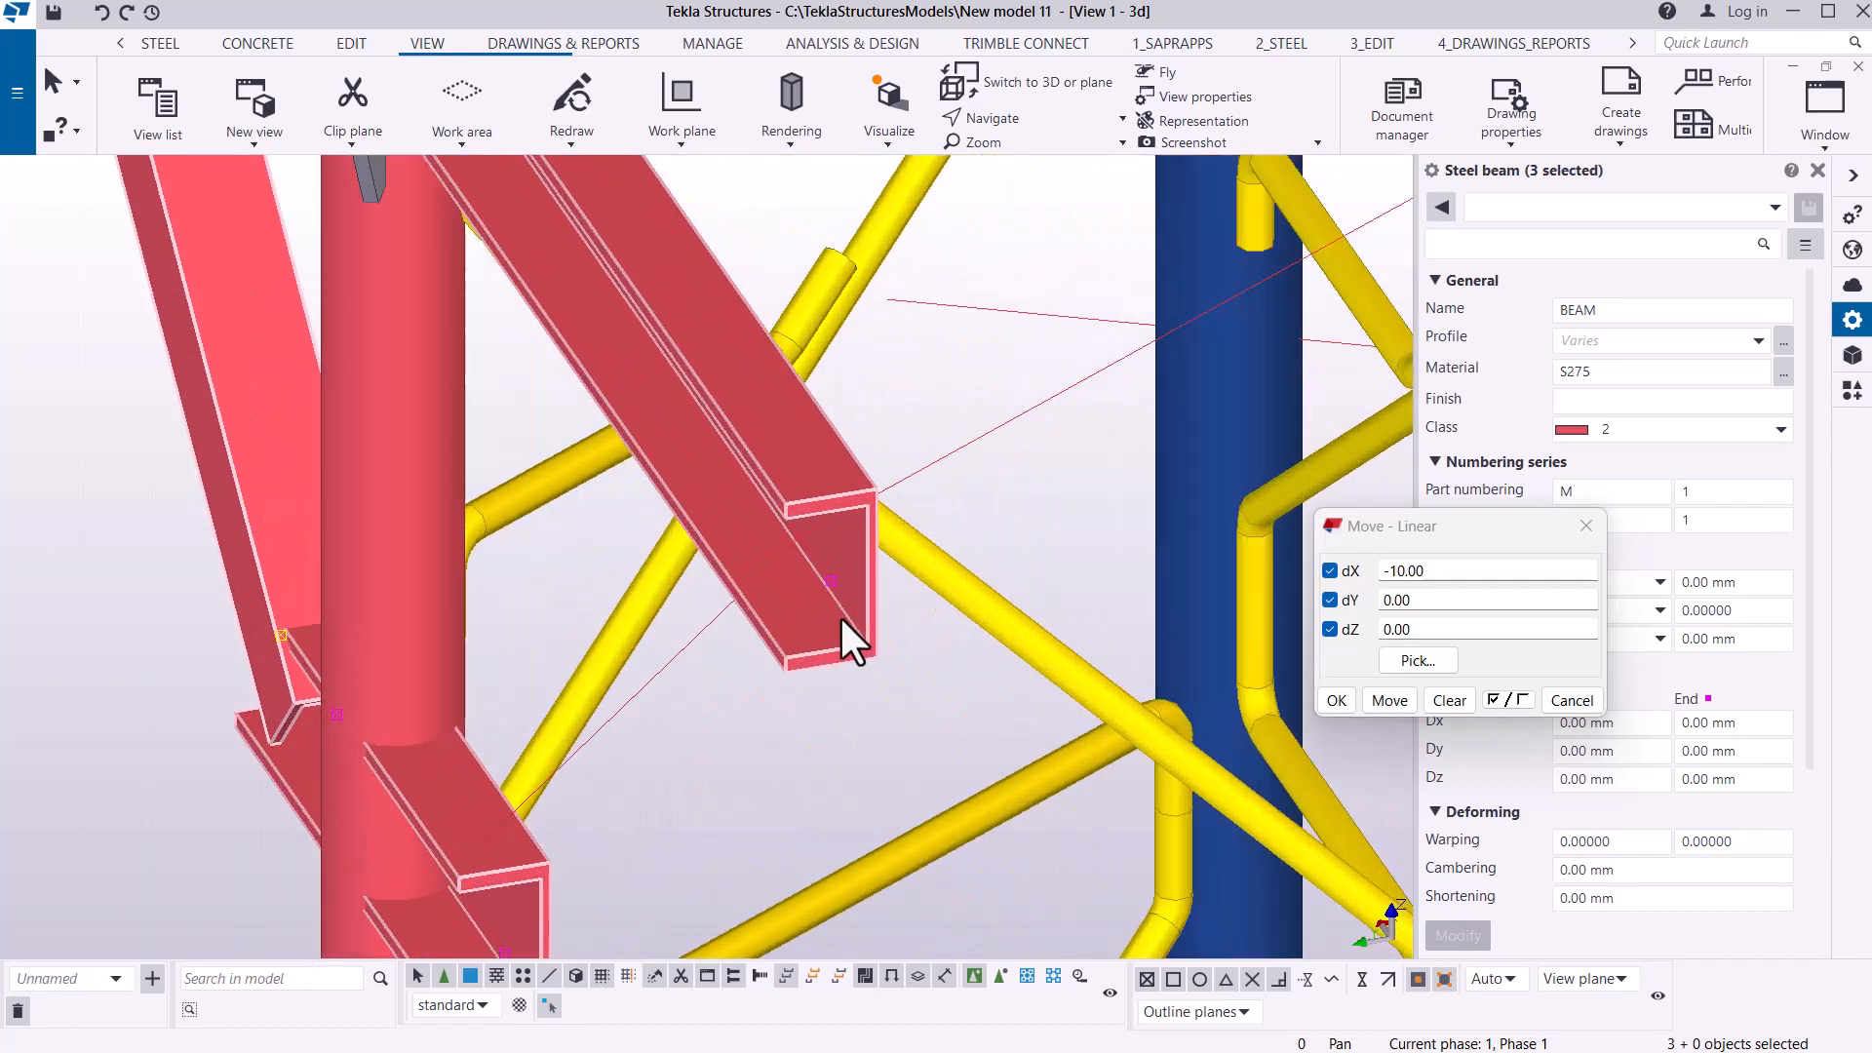
ctrl+click(845, 610)
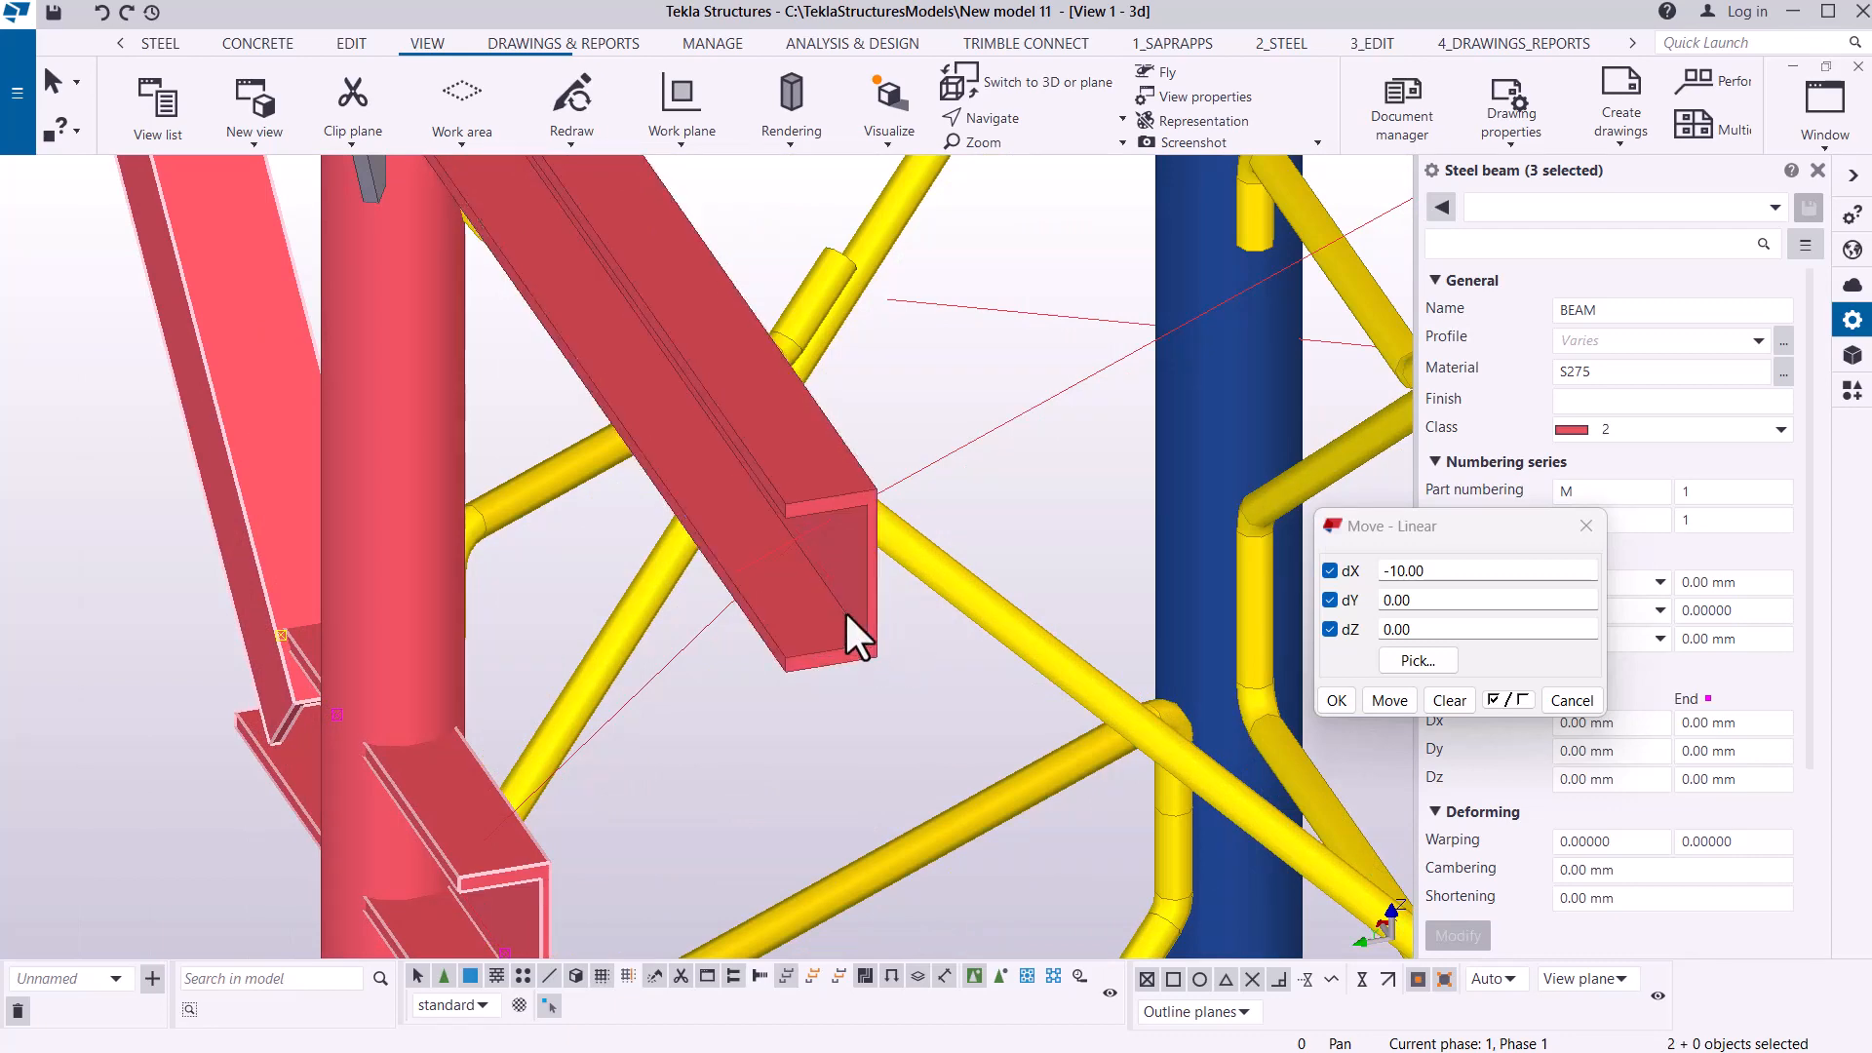
ctrl+click(825, 443)
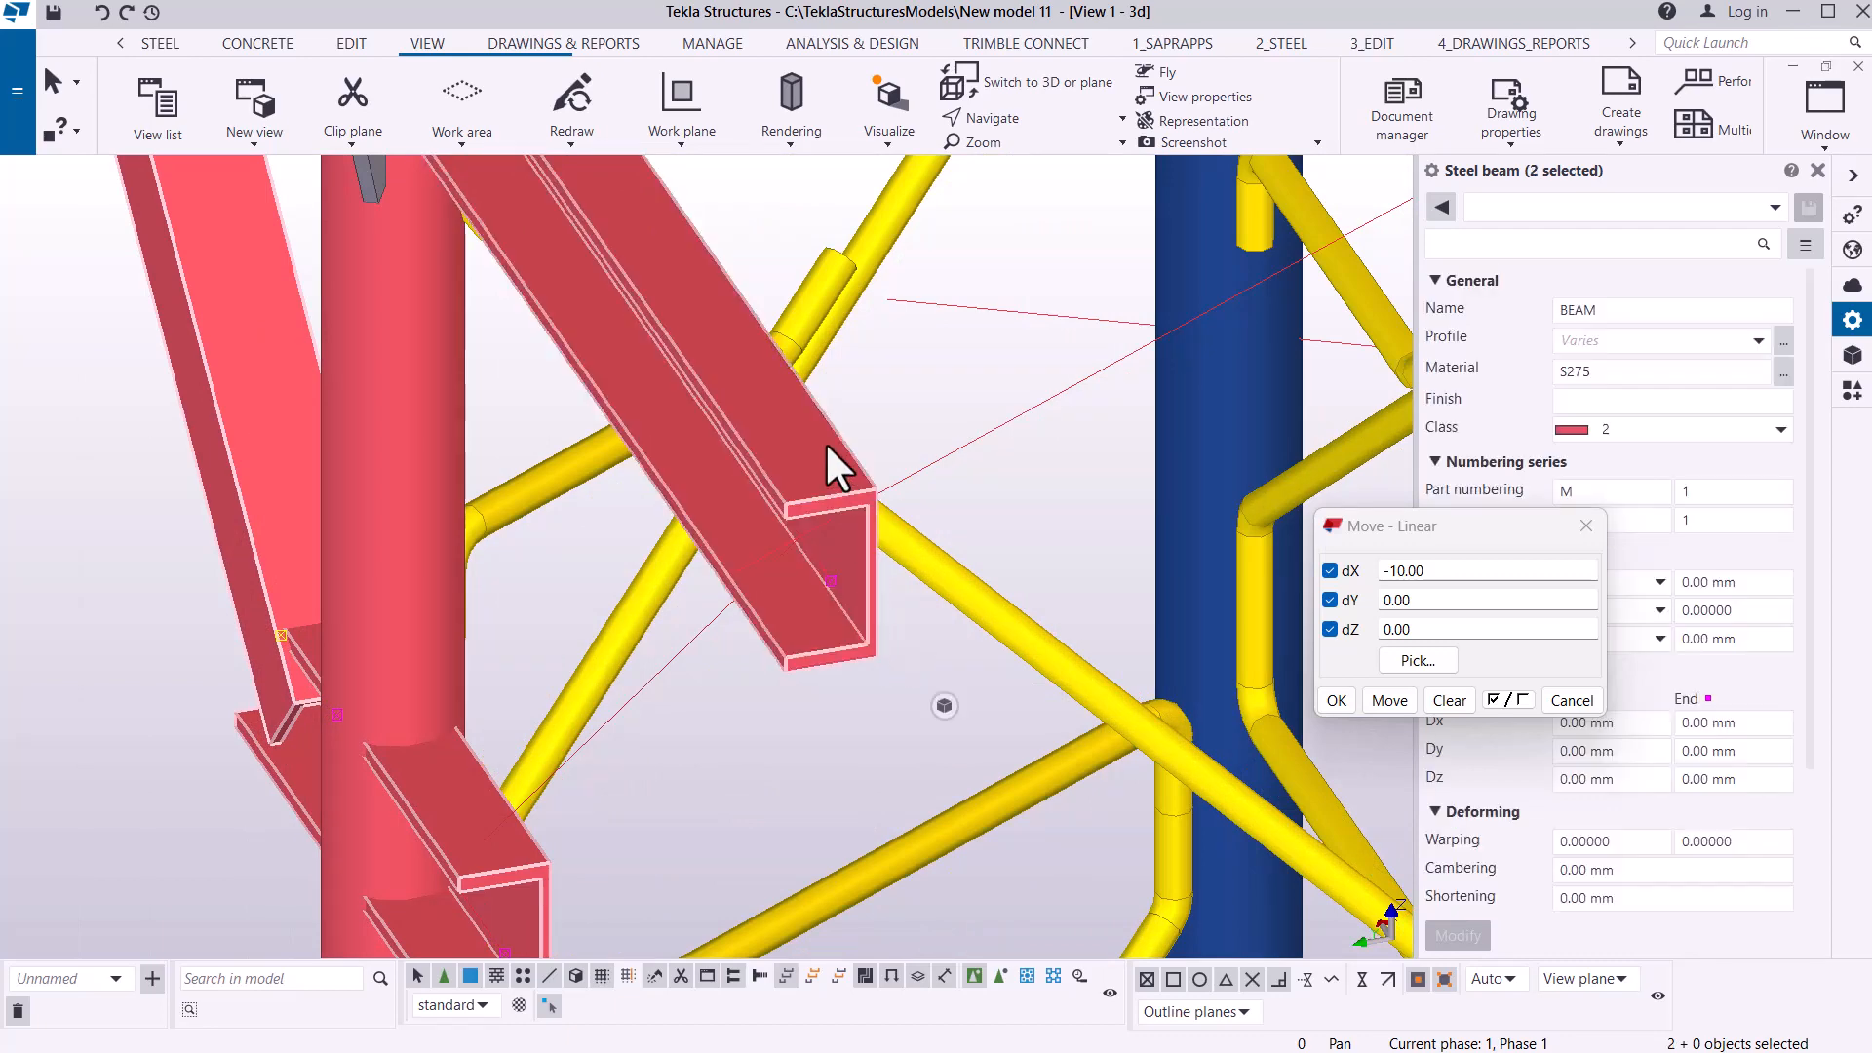
ctrl+click(825, 441)
scroll(588, 531, down, 5)
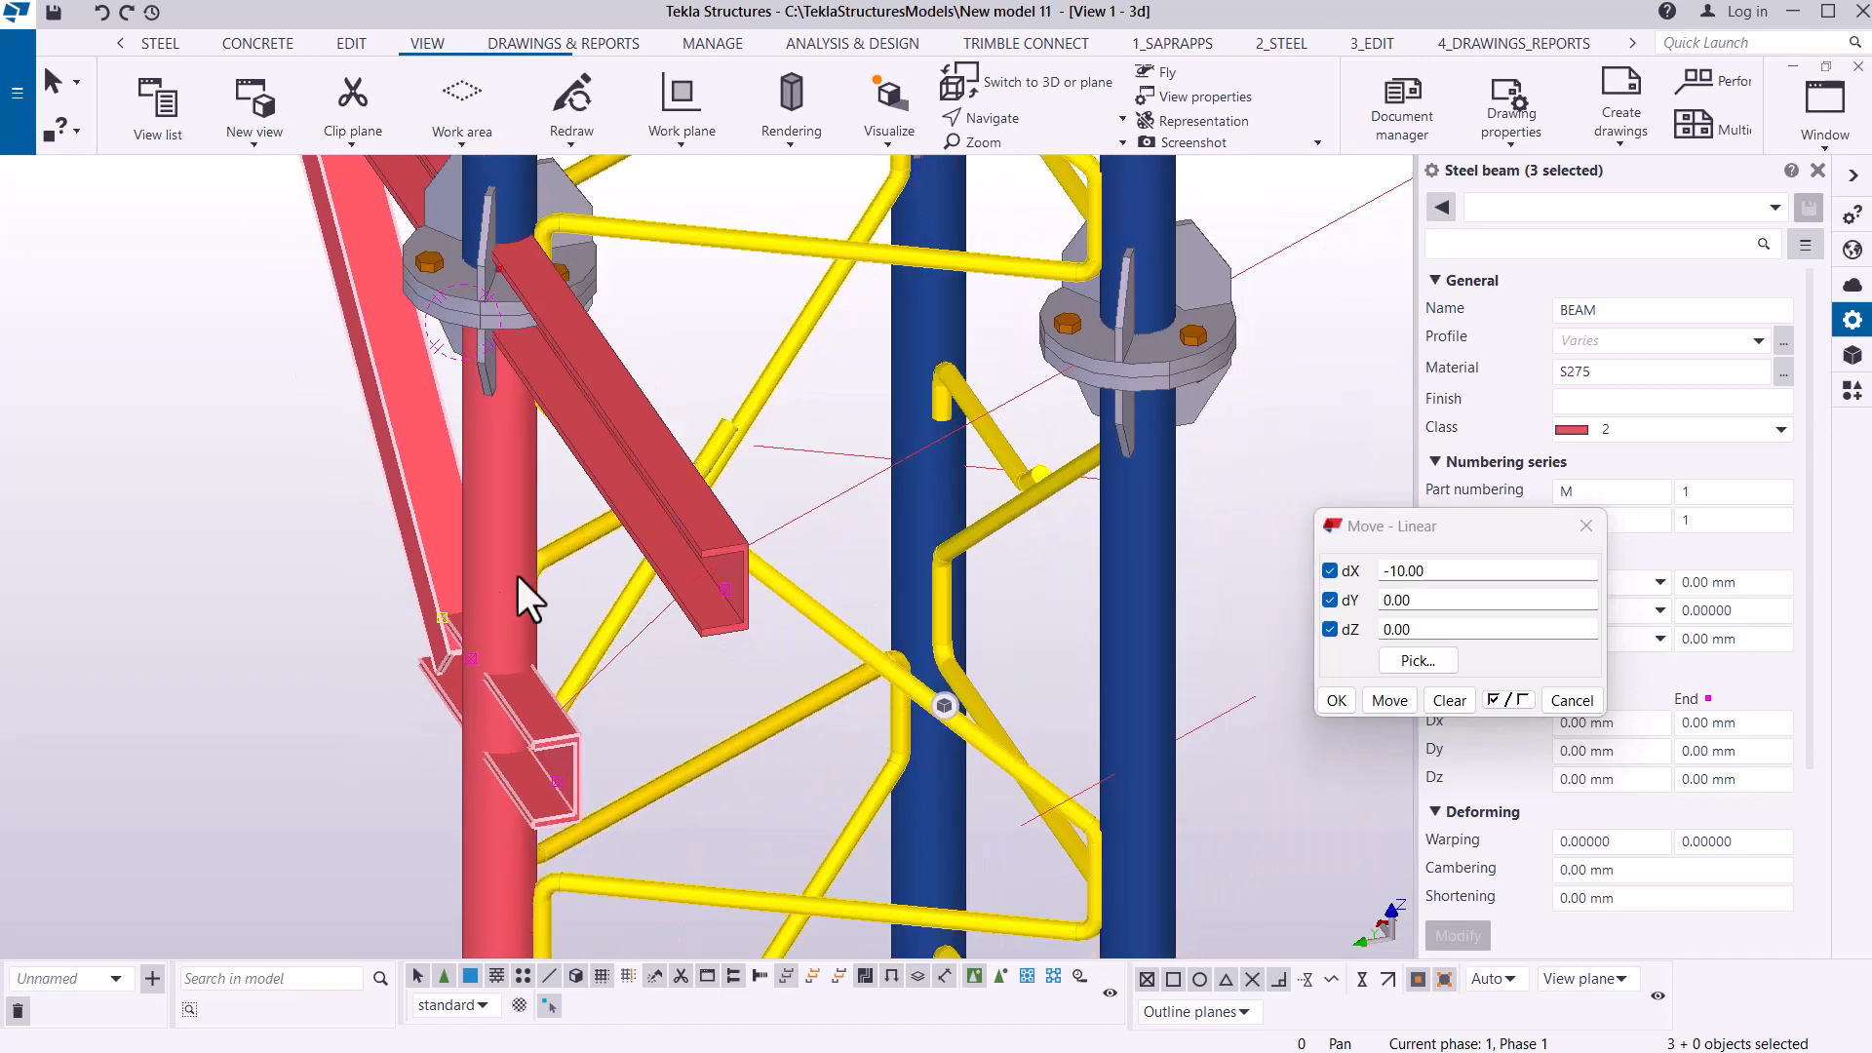
scroll(546, 577, down, 3)
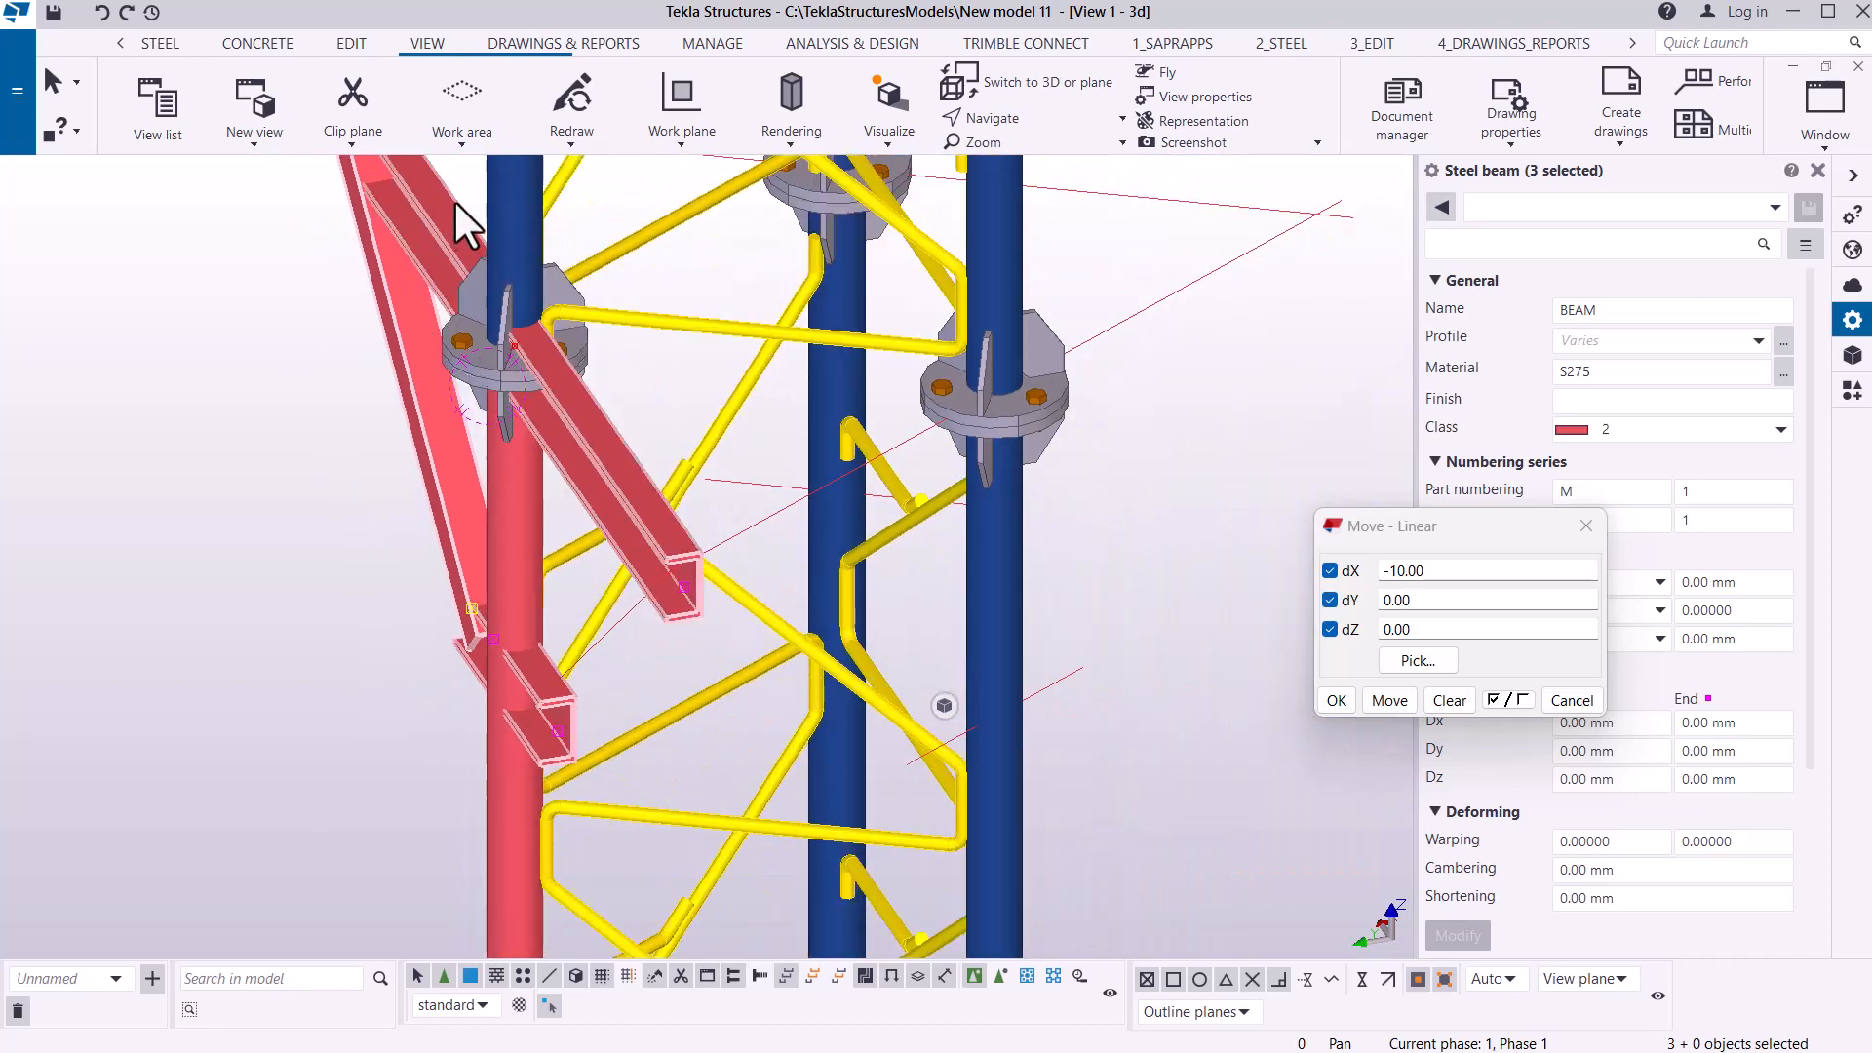
ctrl+click(454, 207)
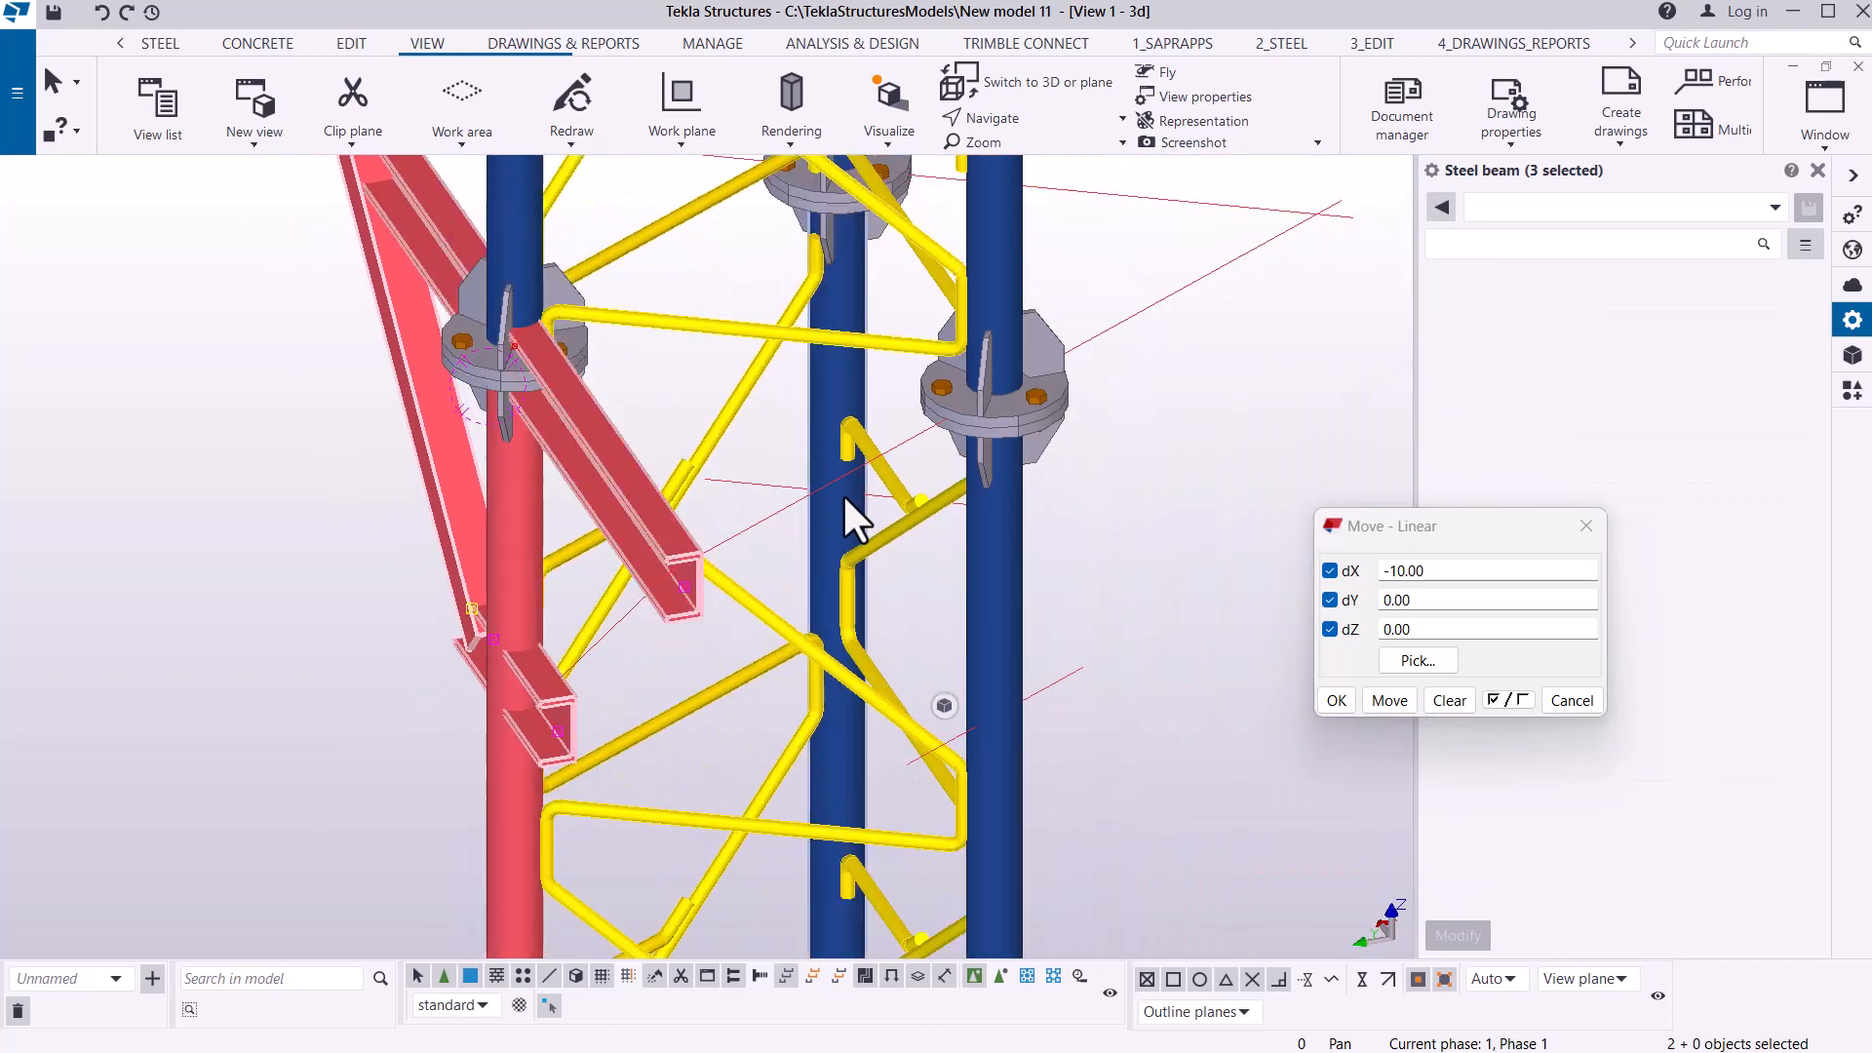
ctrl+click(565, 408)
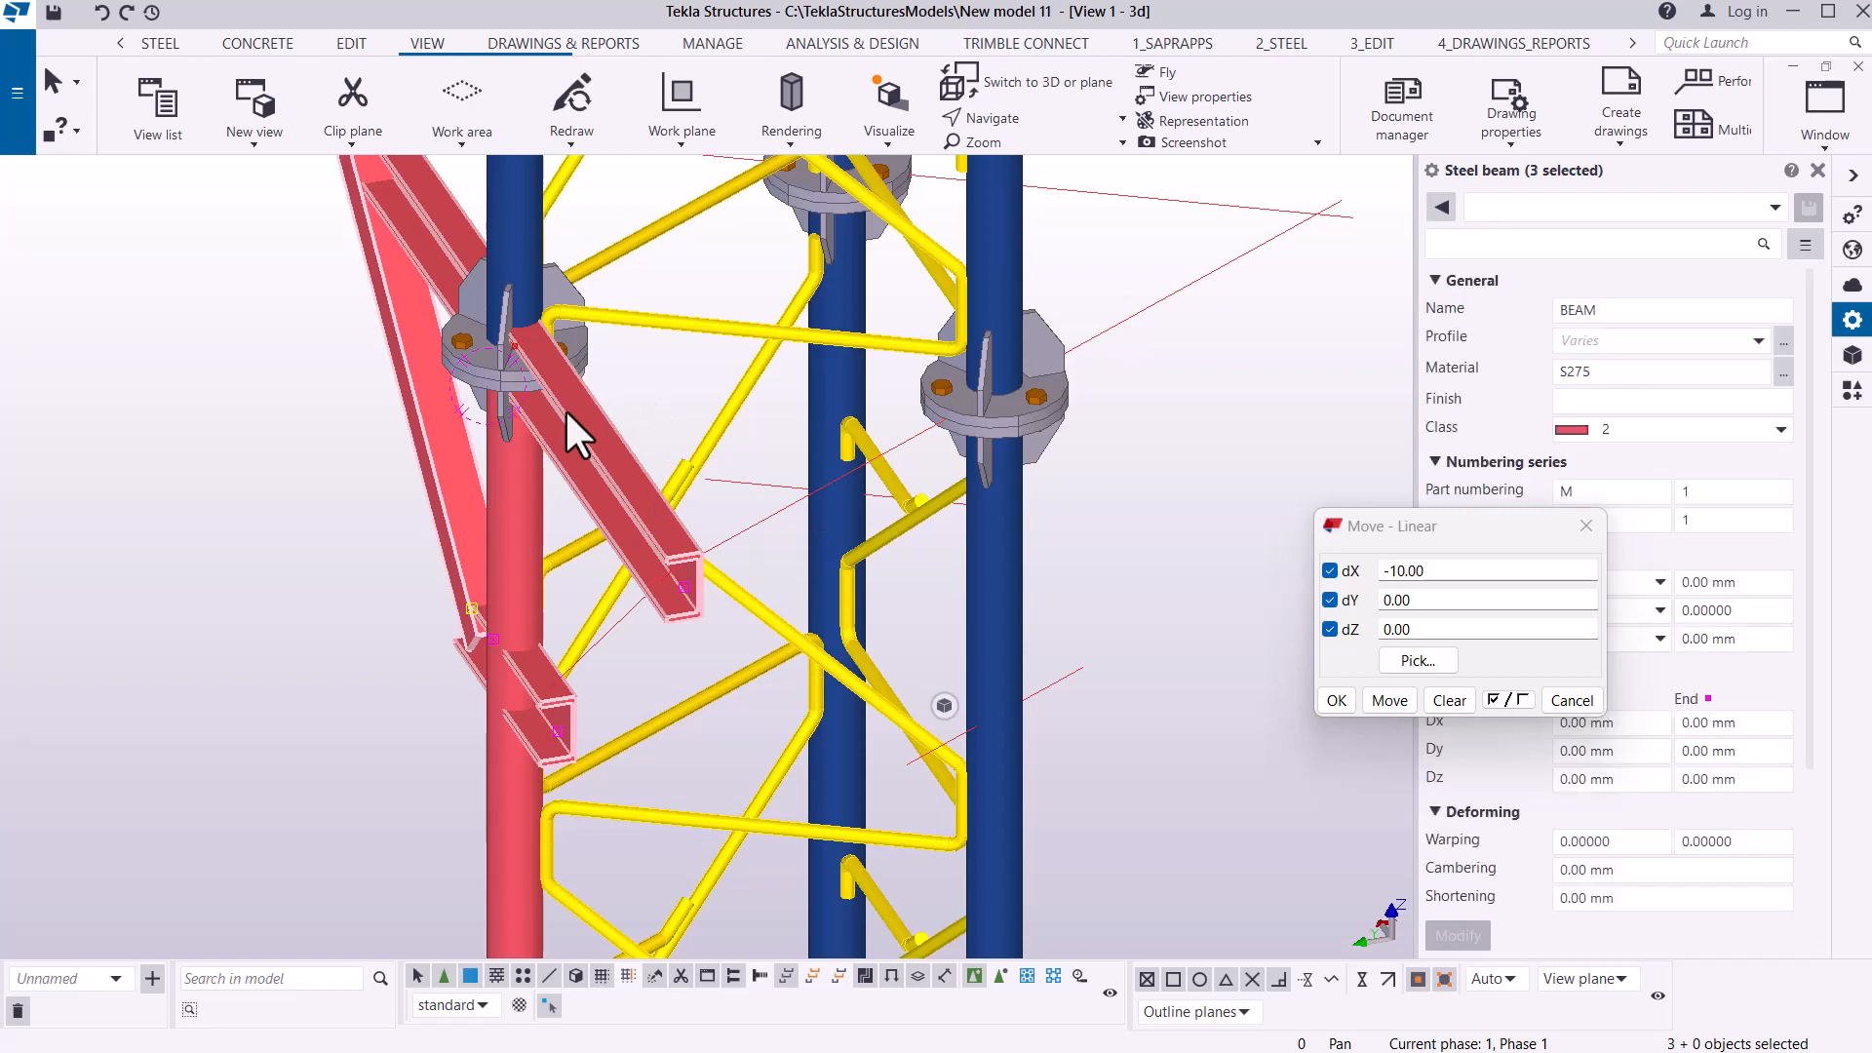
- Move the three selected beams linearly with dX 0 and dY 10 mm, repeating the move to shift them outward from the red leg
right_click(663, 367)
mouse_move(762, 489)
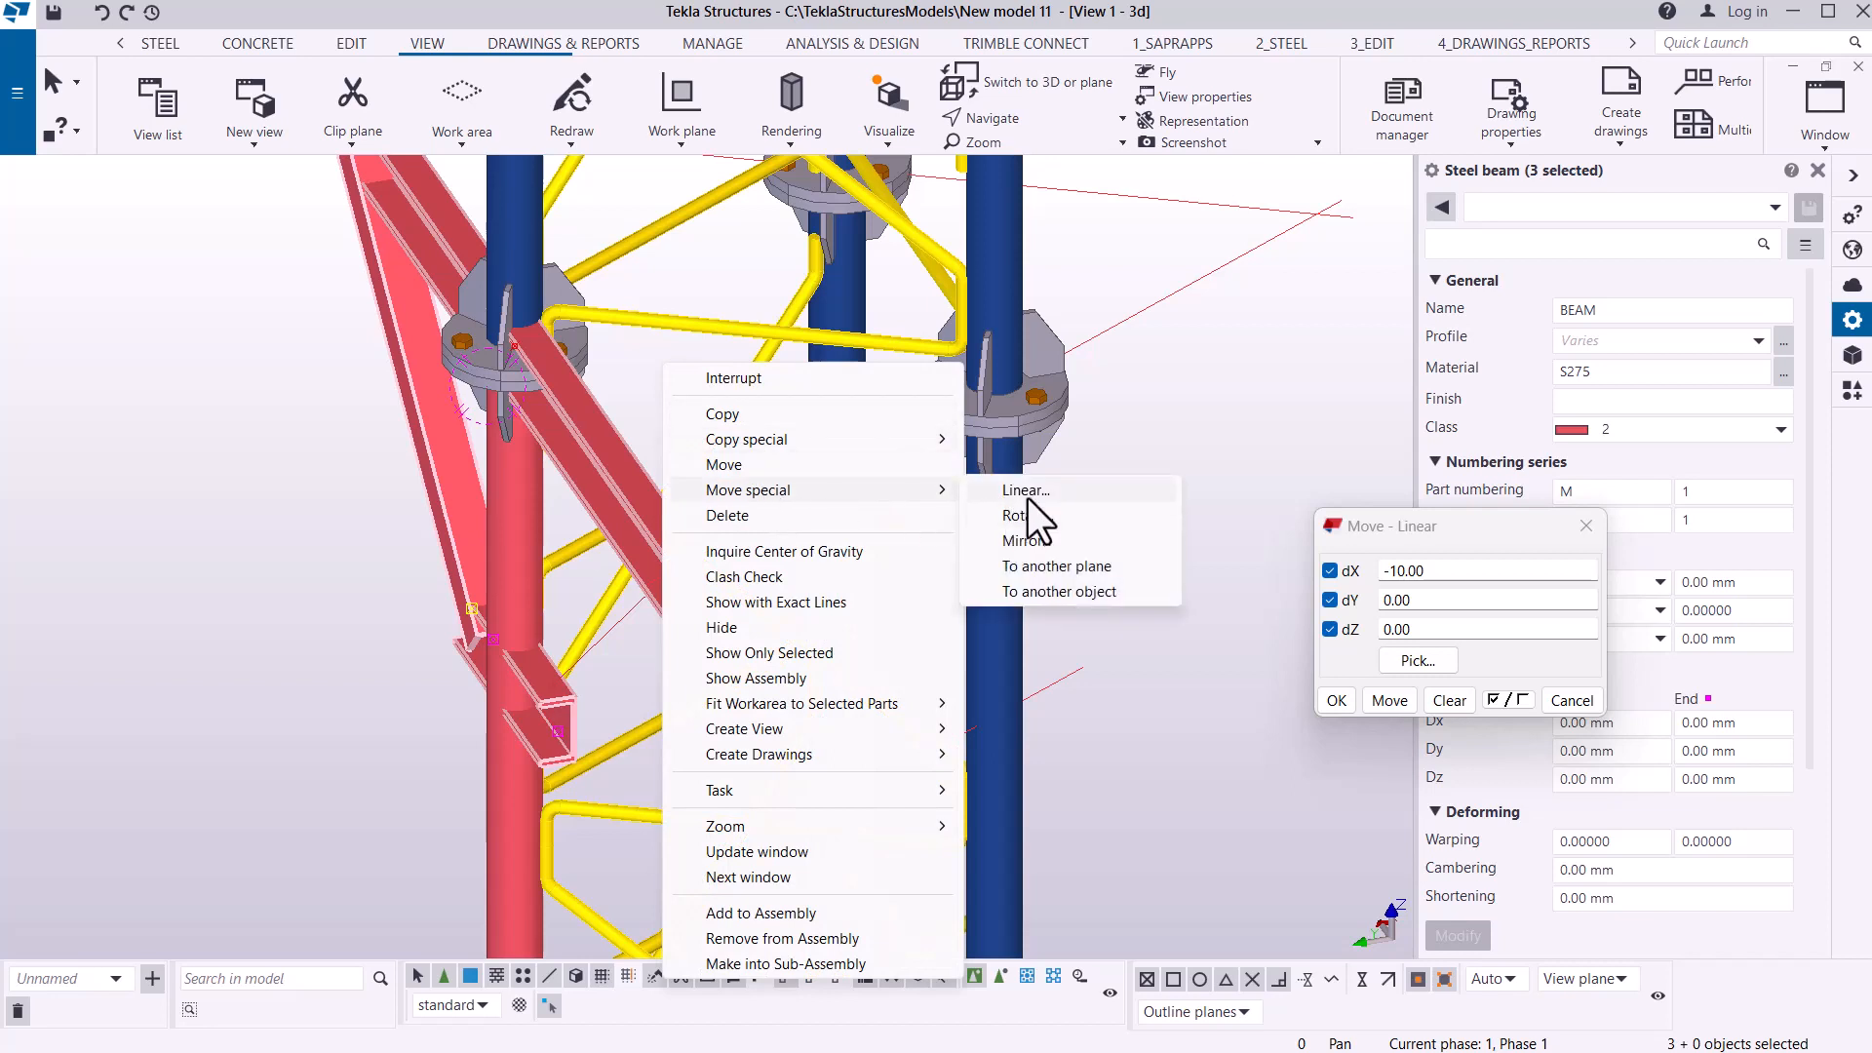
click(1030, 492)
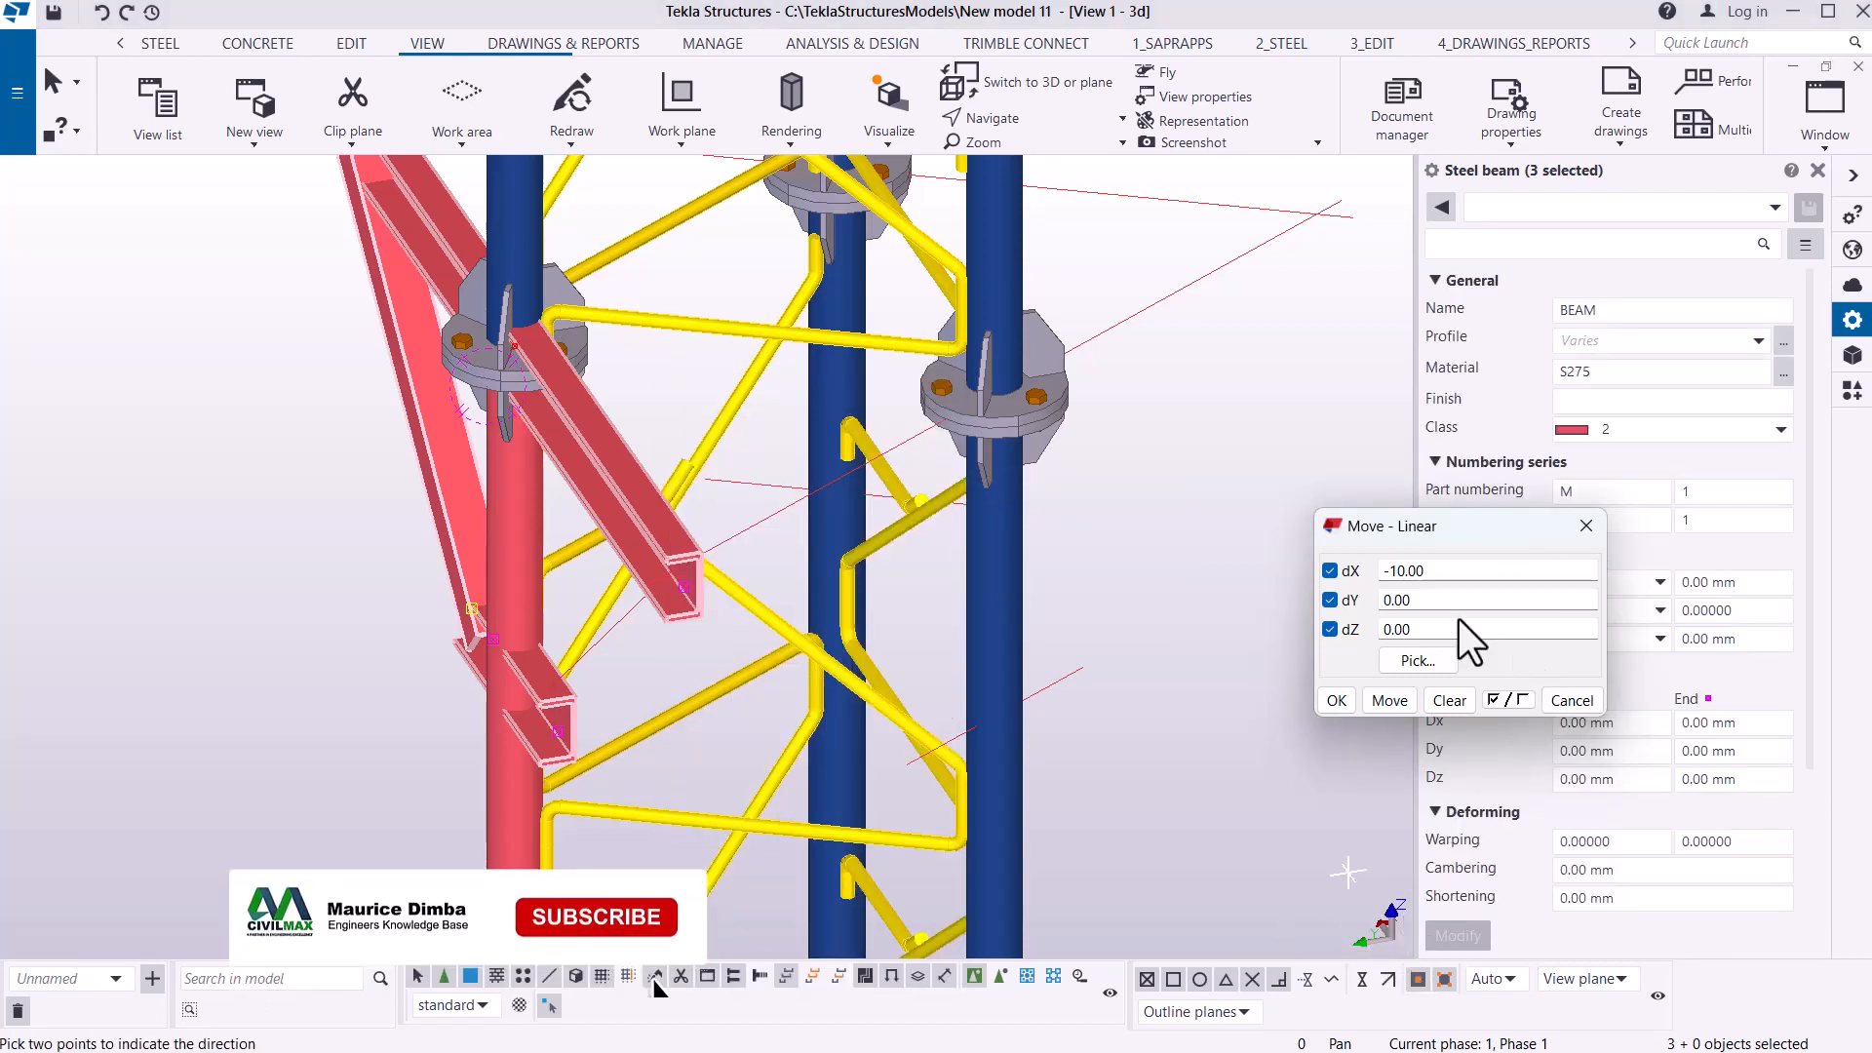
double_click(1436, 572)
text(0)
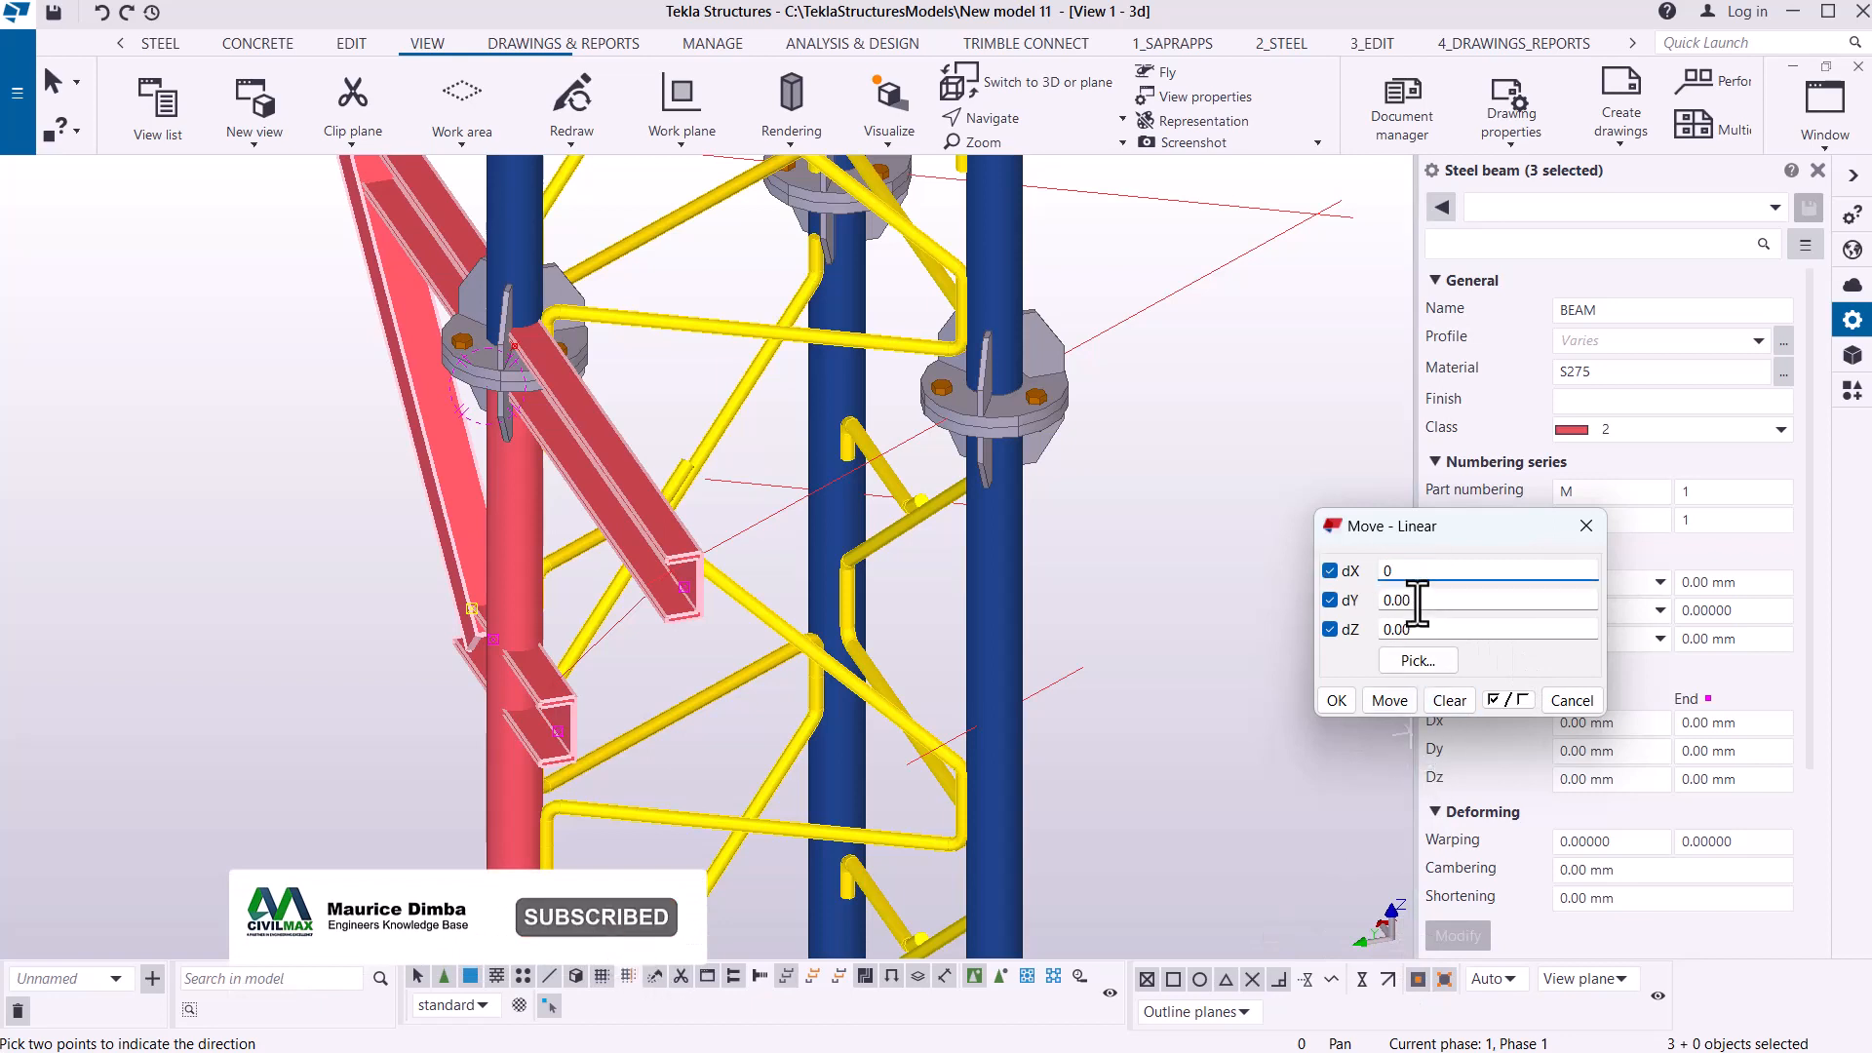
key(Tab)
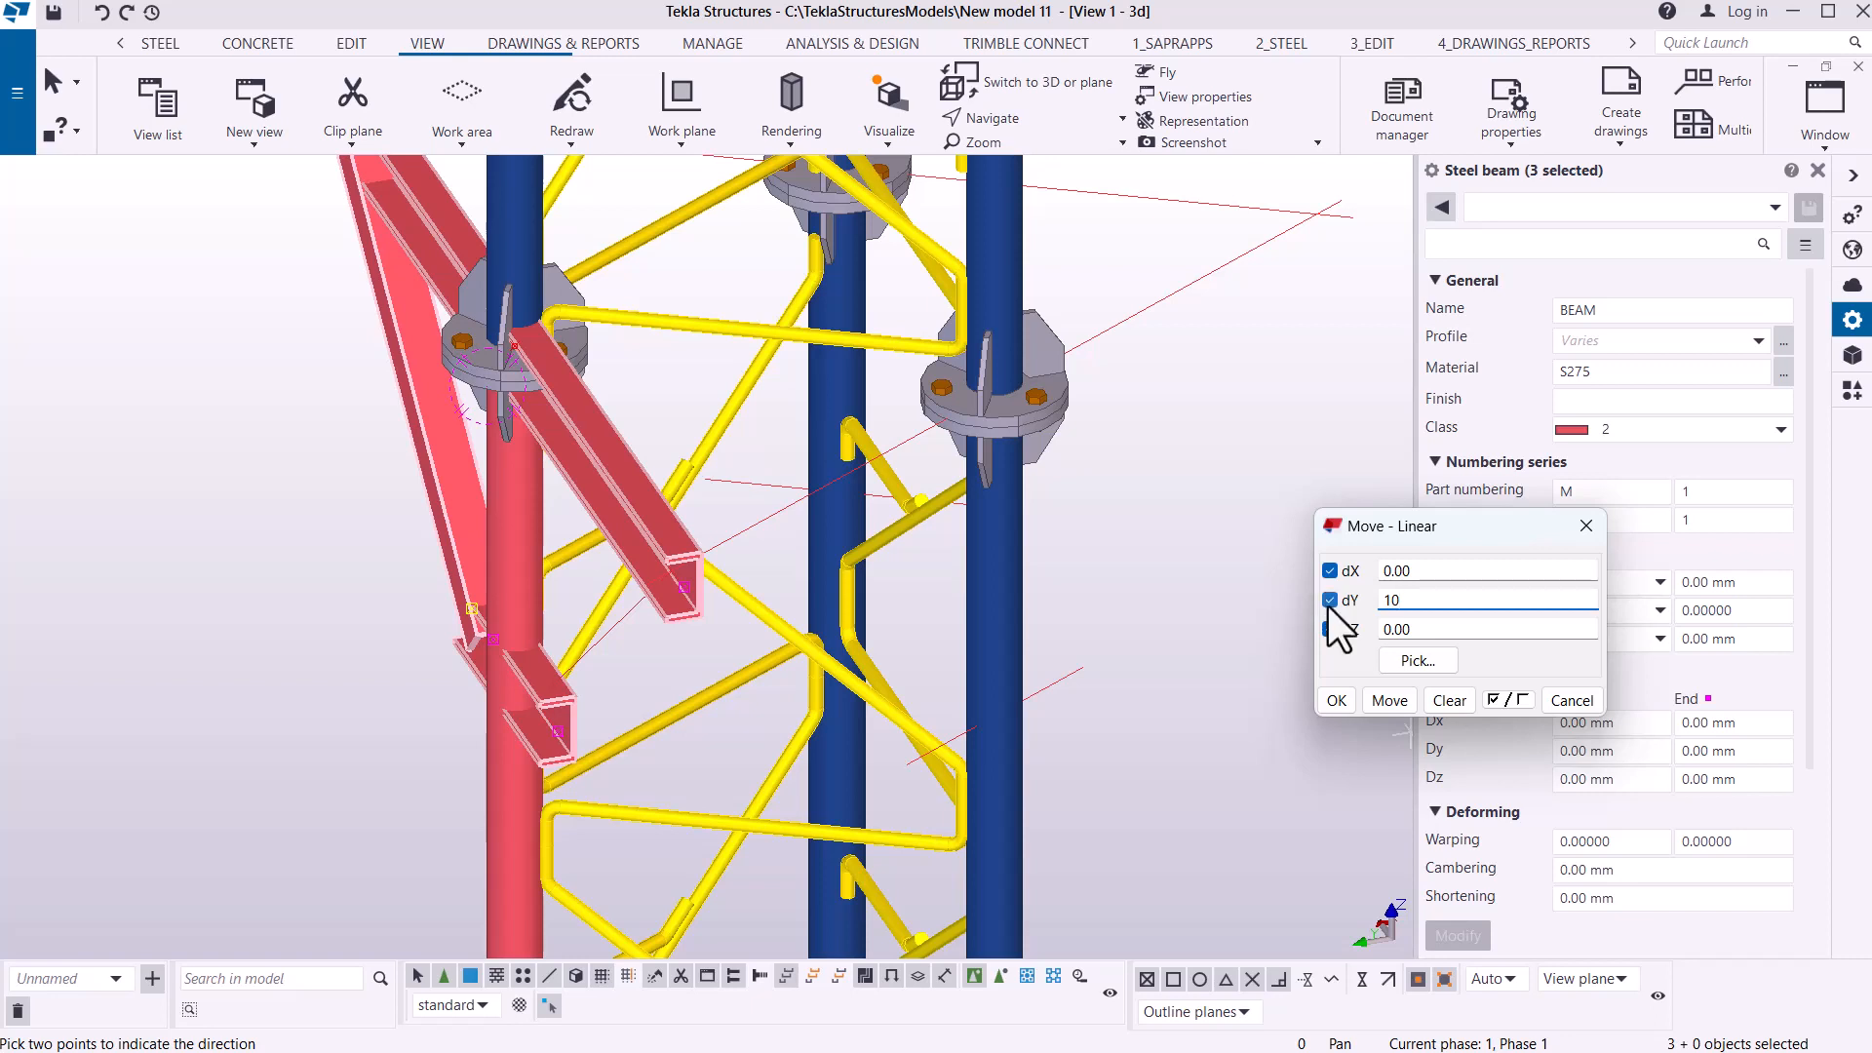
click(1390, 700)
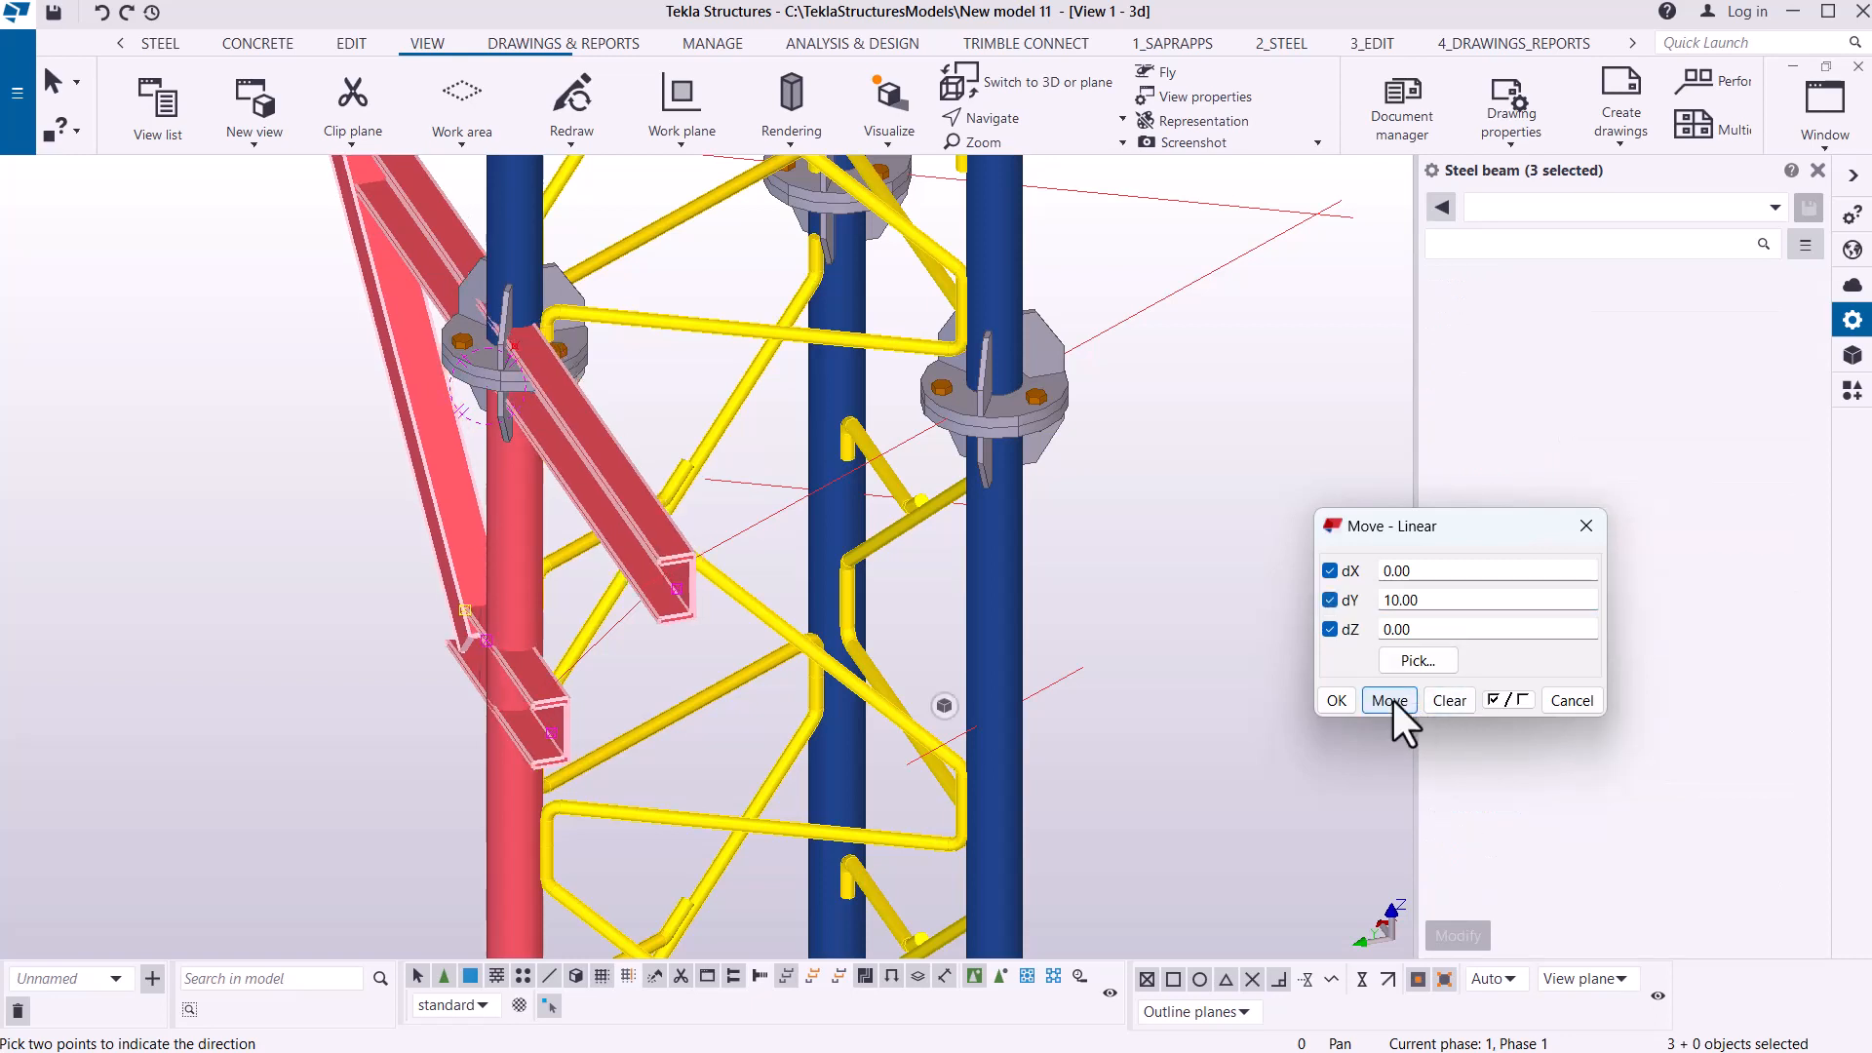
click(1393, 700)
click(1391, 699)
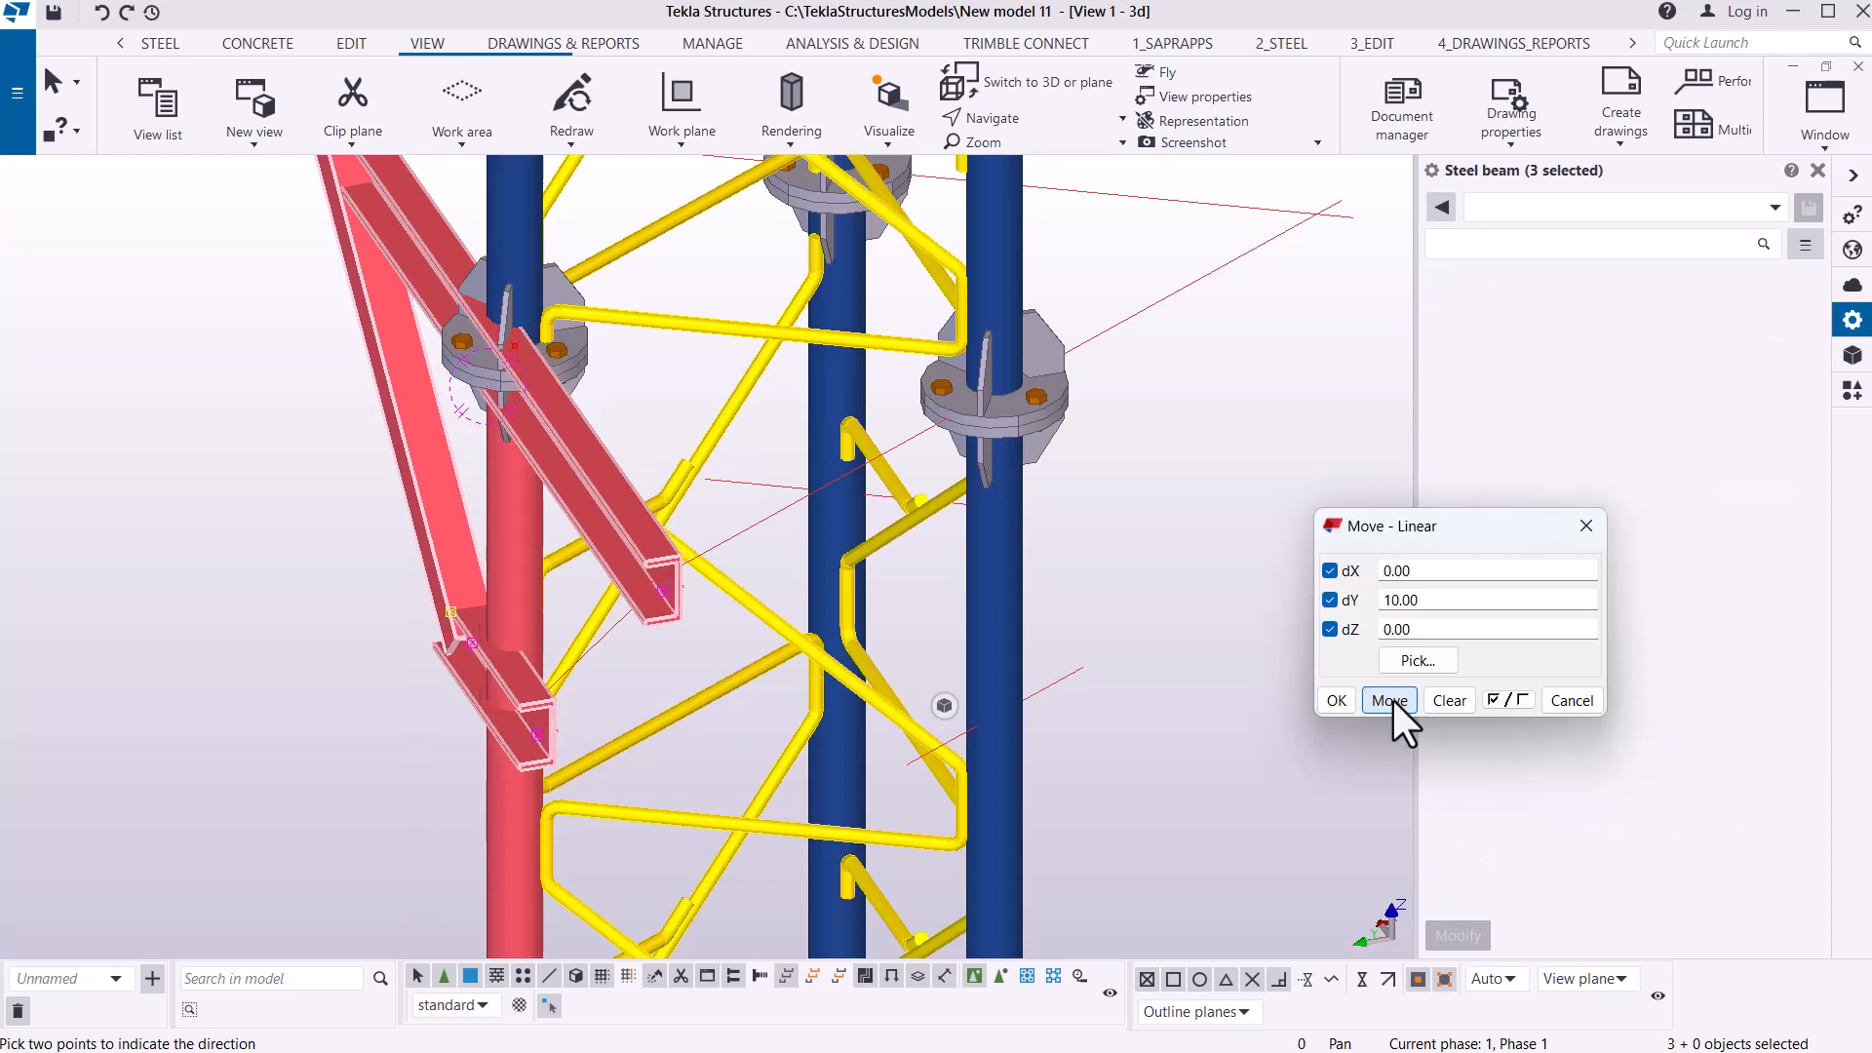
click(1394, 700)
click(1395, 701)
click(1395, 700)
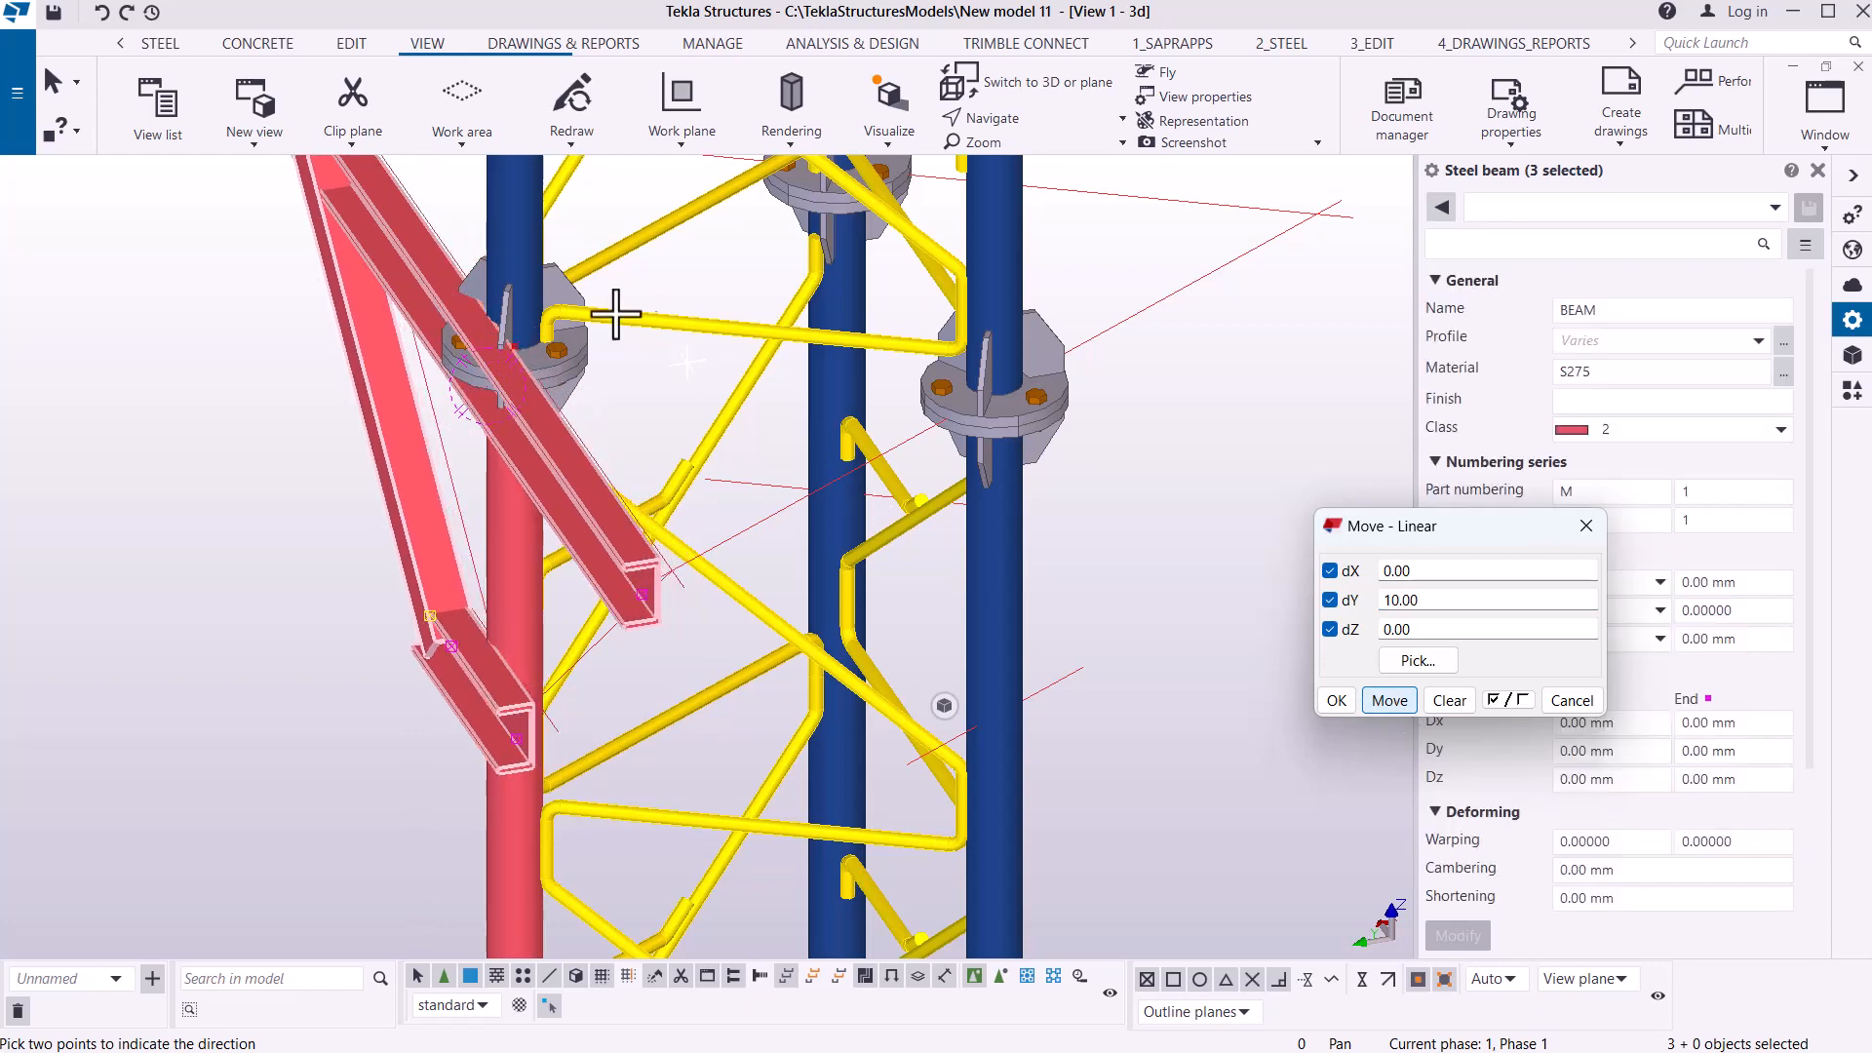
- Move the three beams another two increments of 10 mm in Y to bring them clear of the leg's flange joint, and end the move
scroll(606, 306, up, 6)
scroll(448, 332, up, 3)
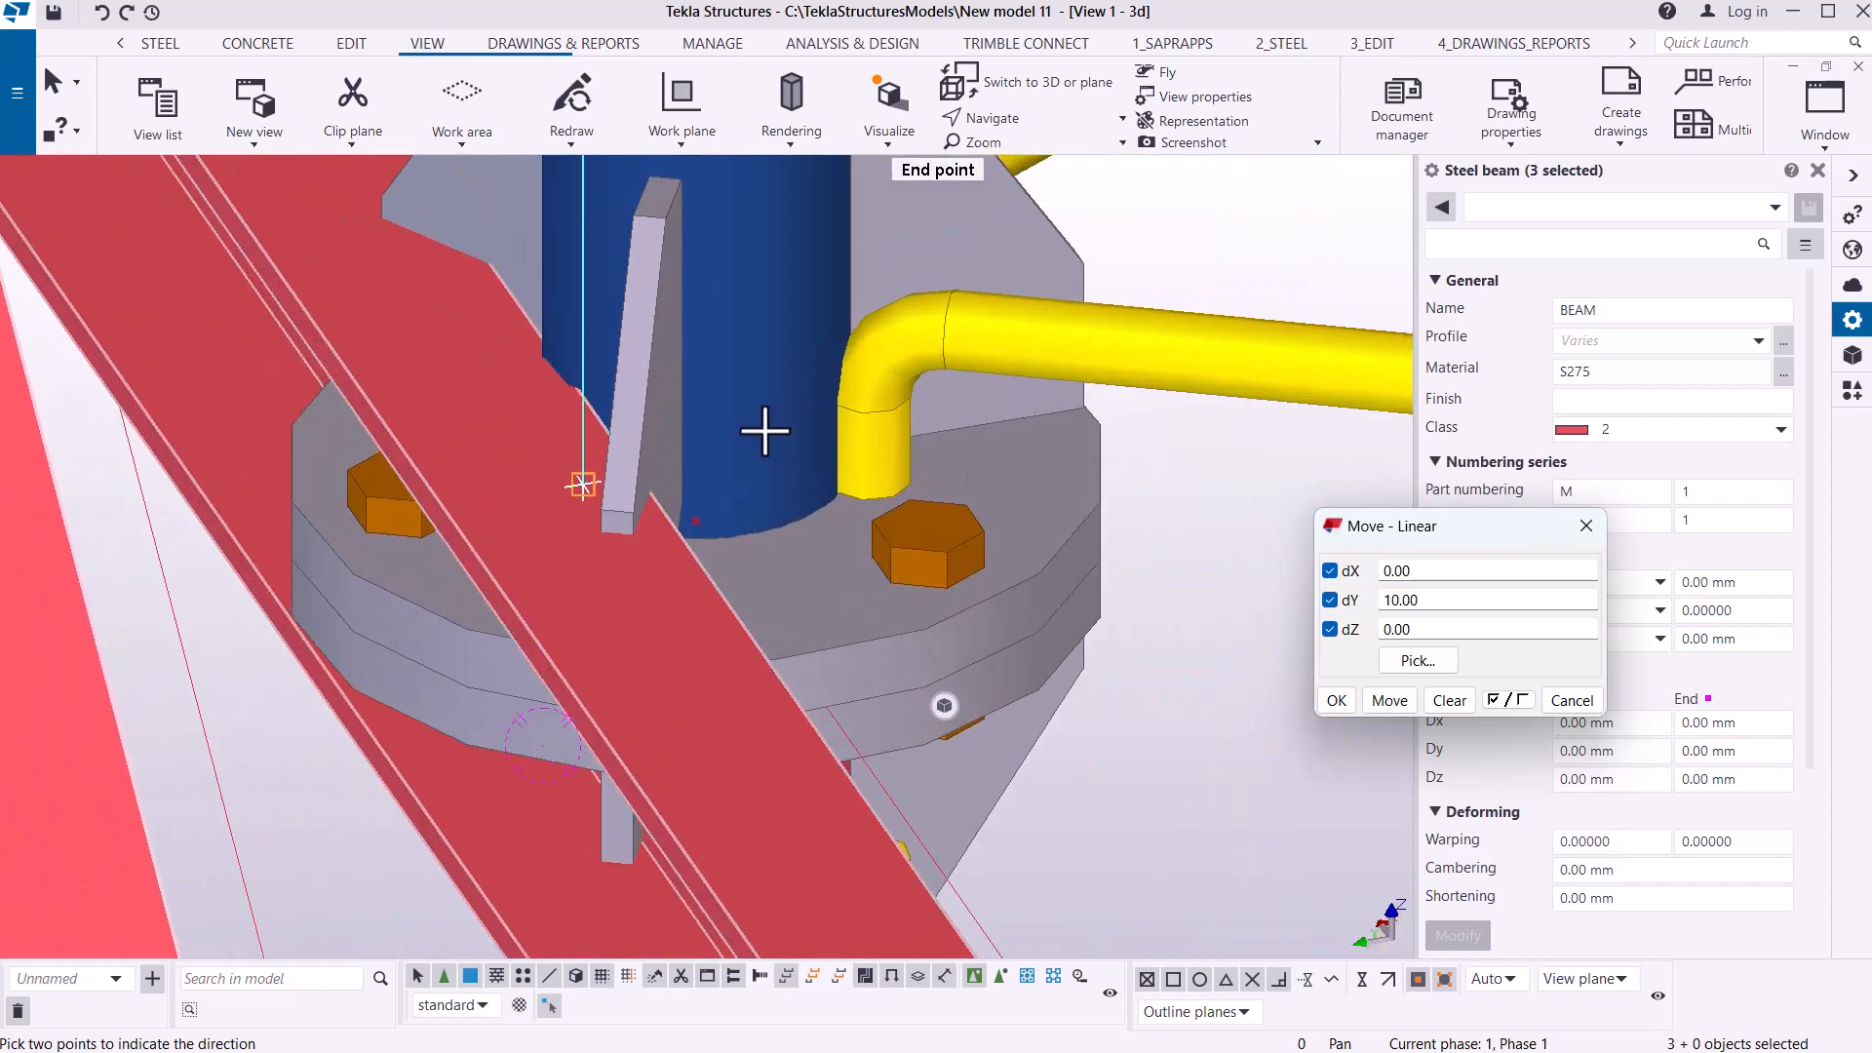
click(1395, 703)
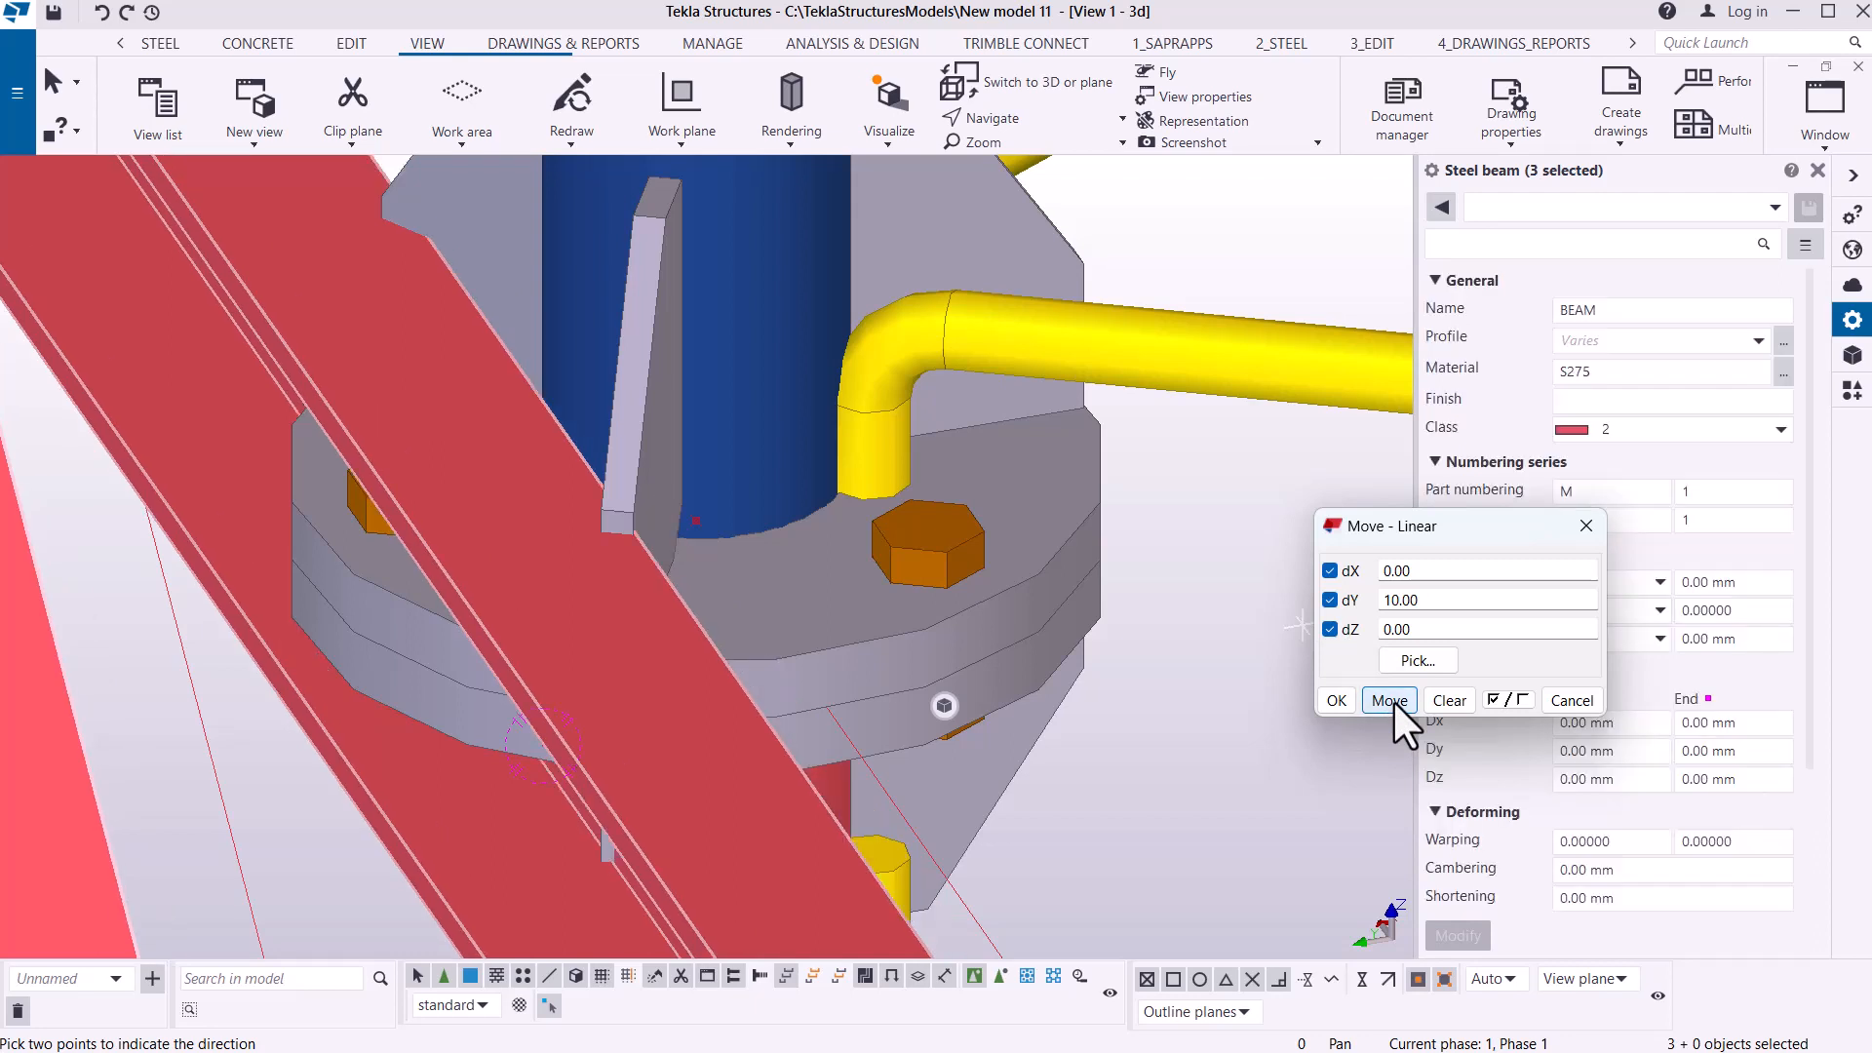
click(1395, 704)
click(1334, 698)
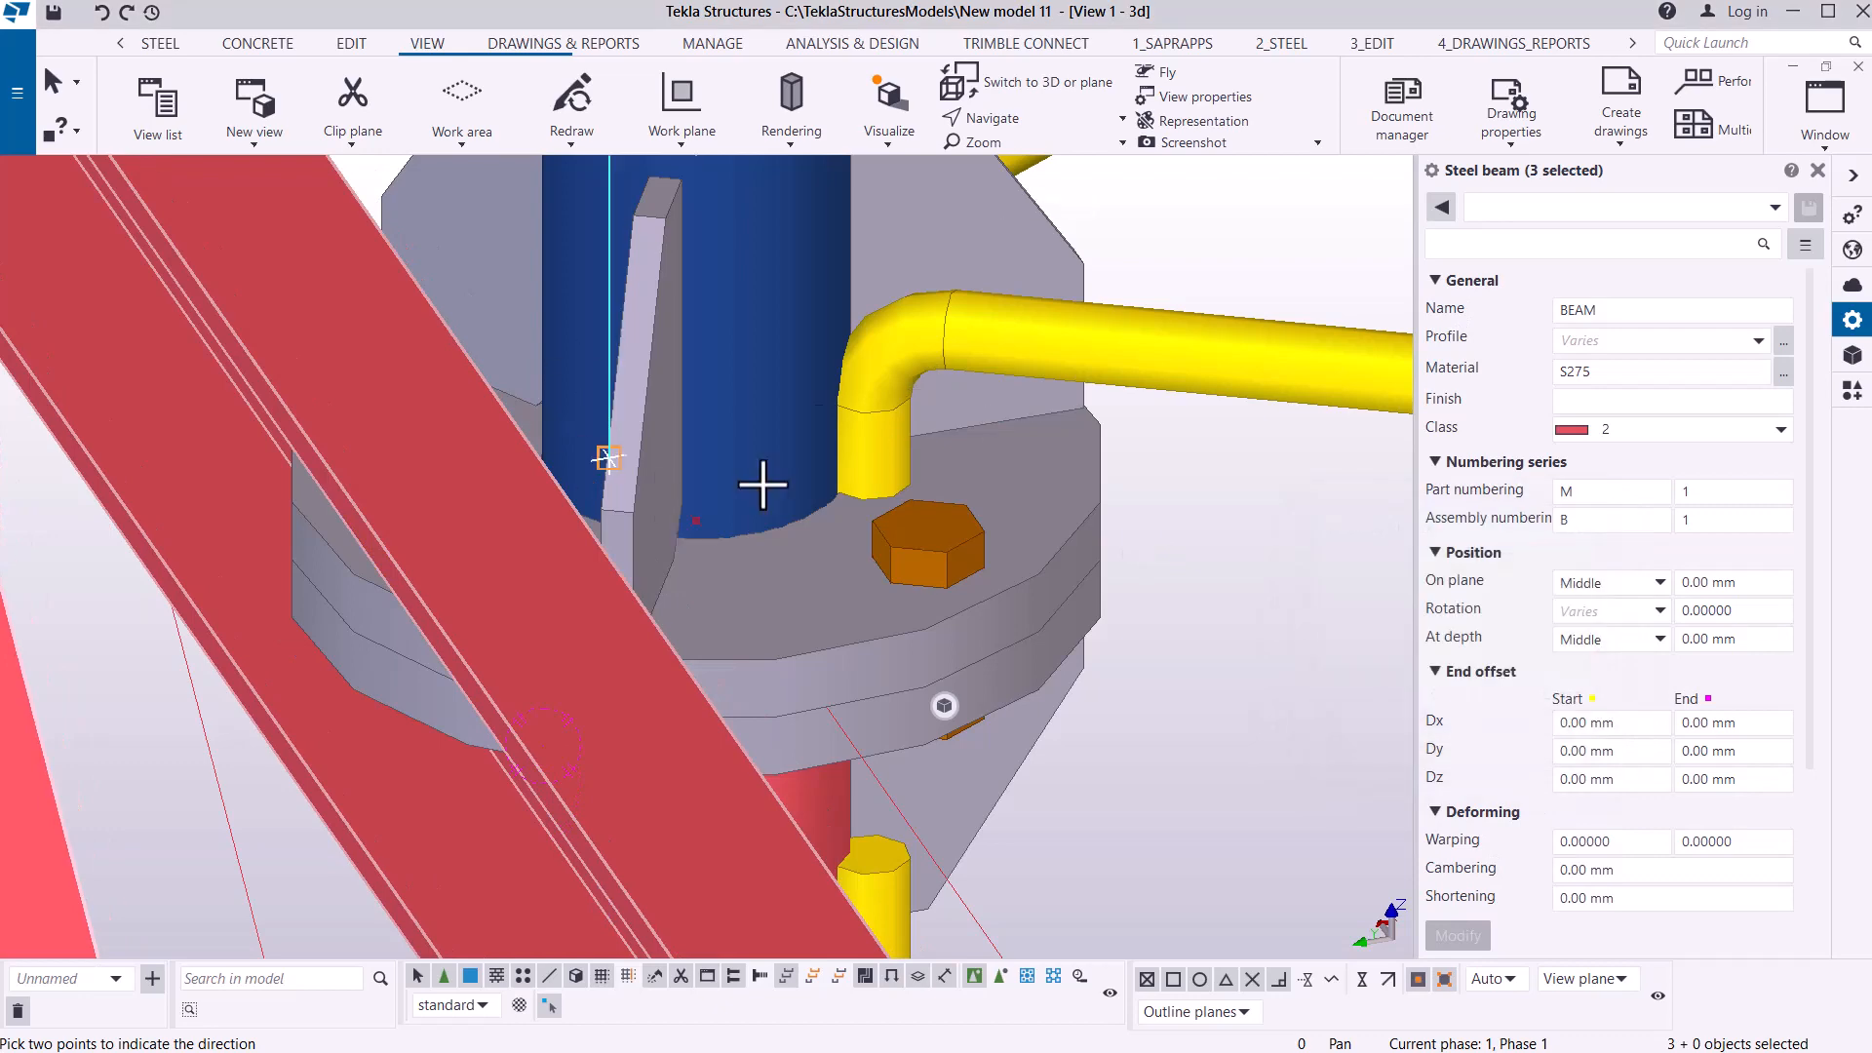
scroll(752, 489, down, 5)
right_click(1075, 348)
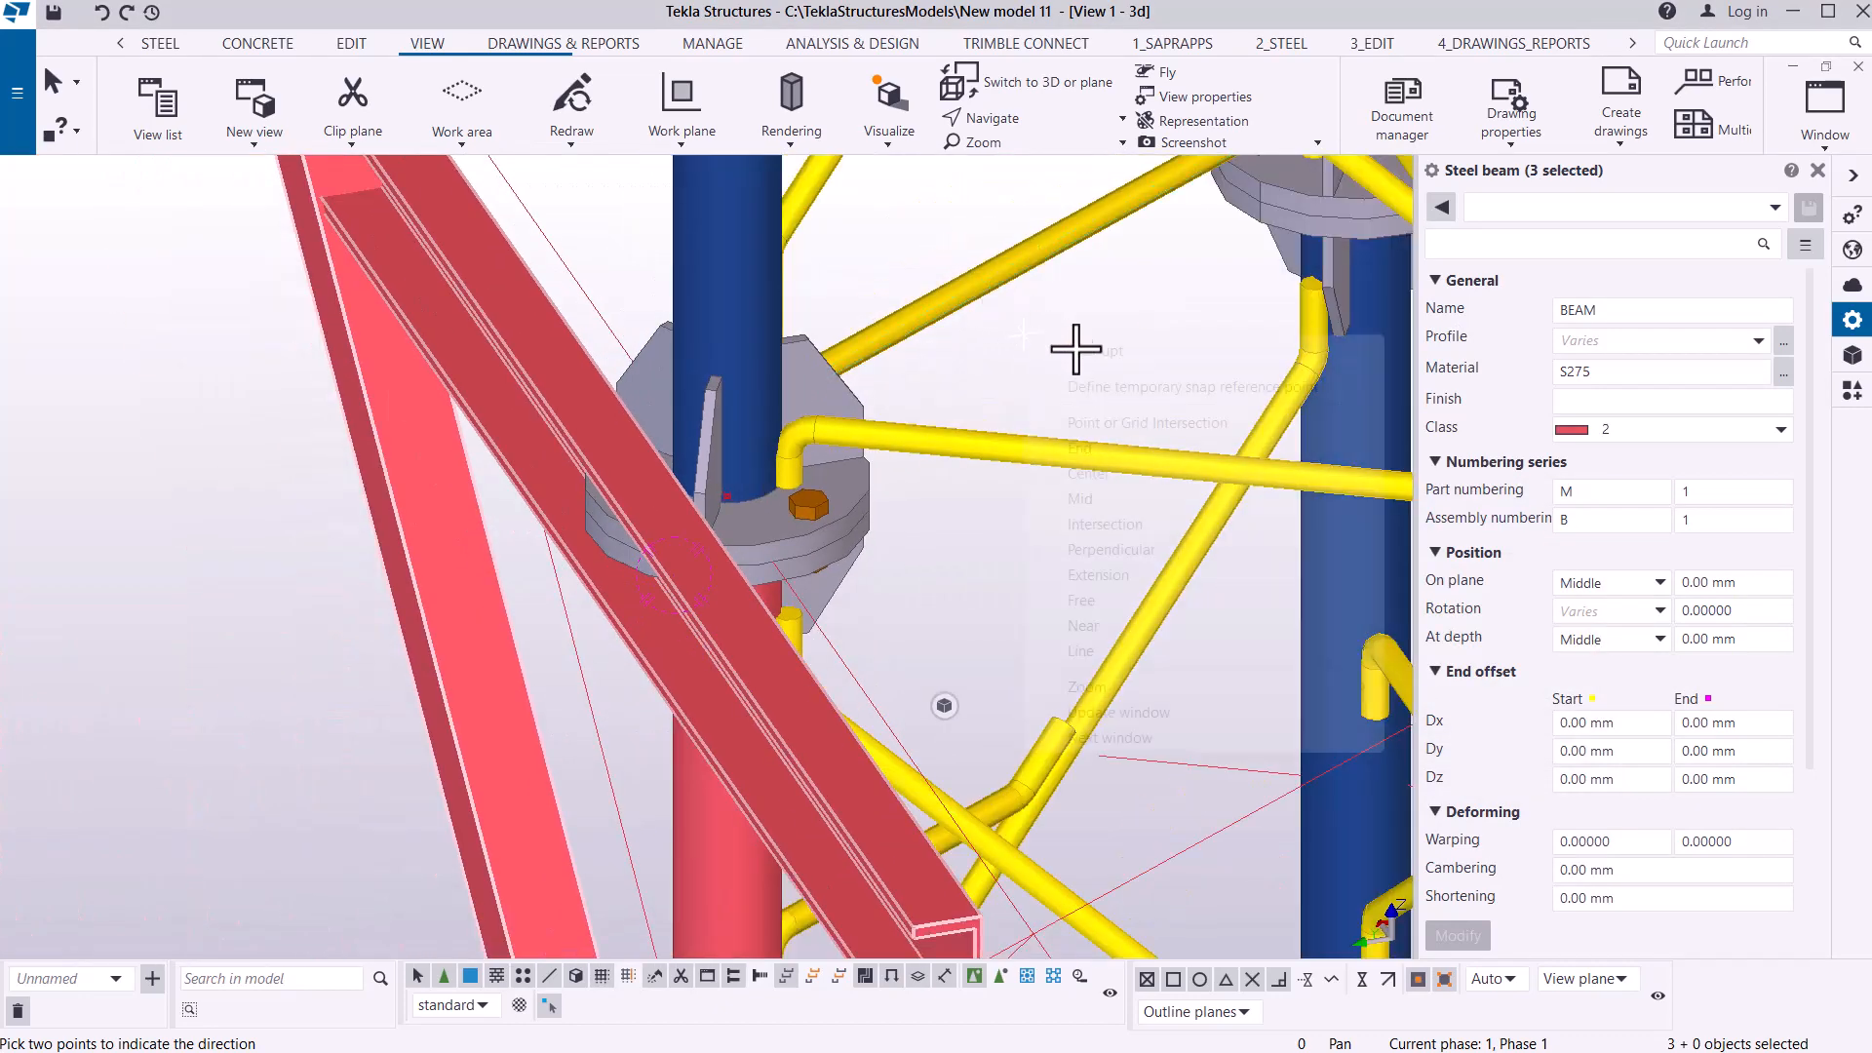
scroll(655, 423, down, 5)
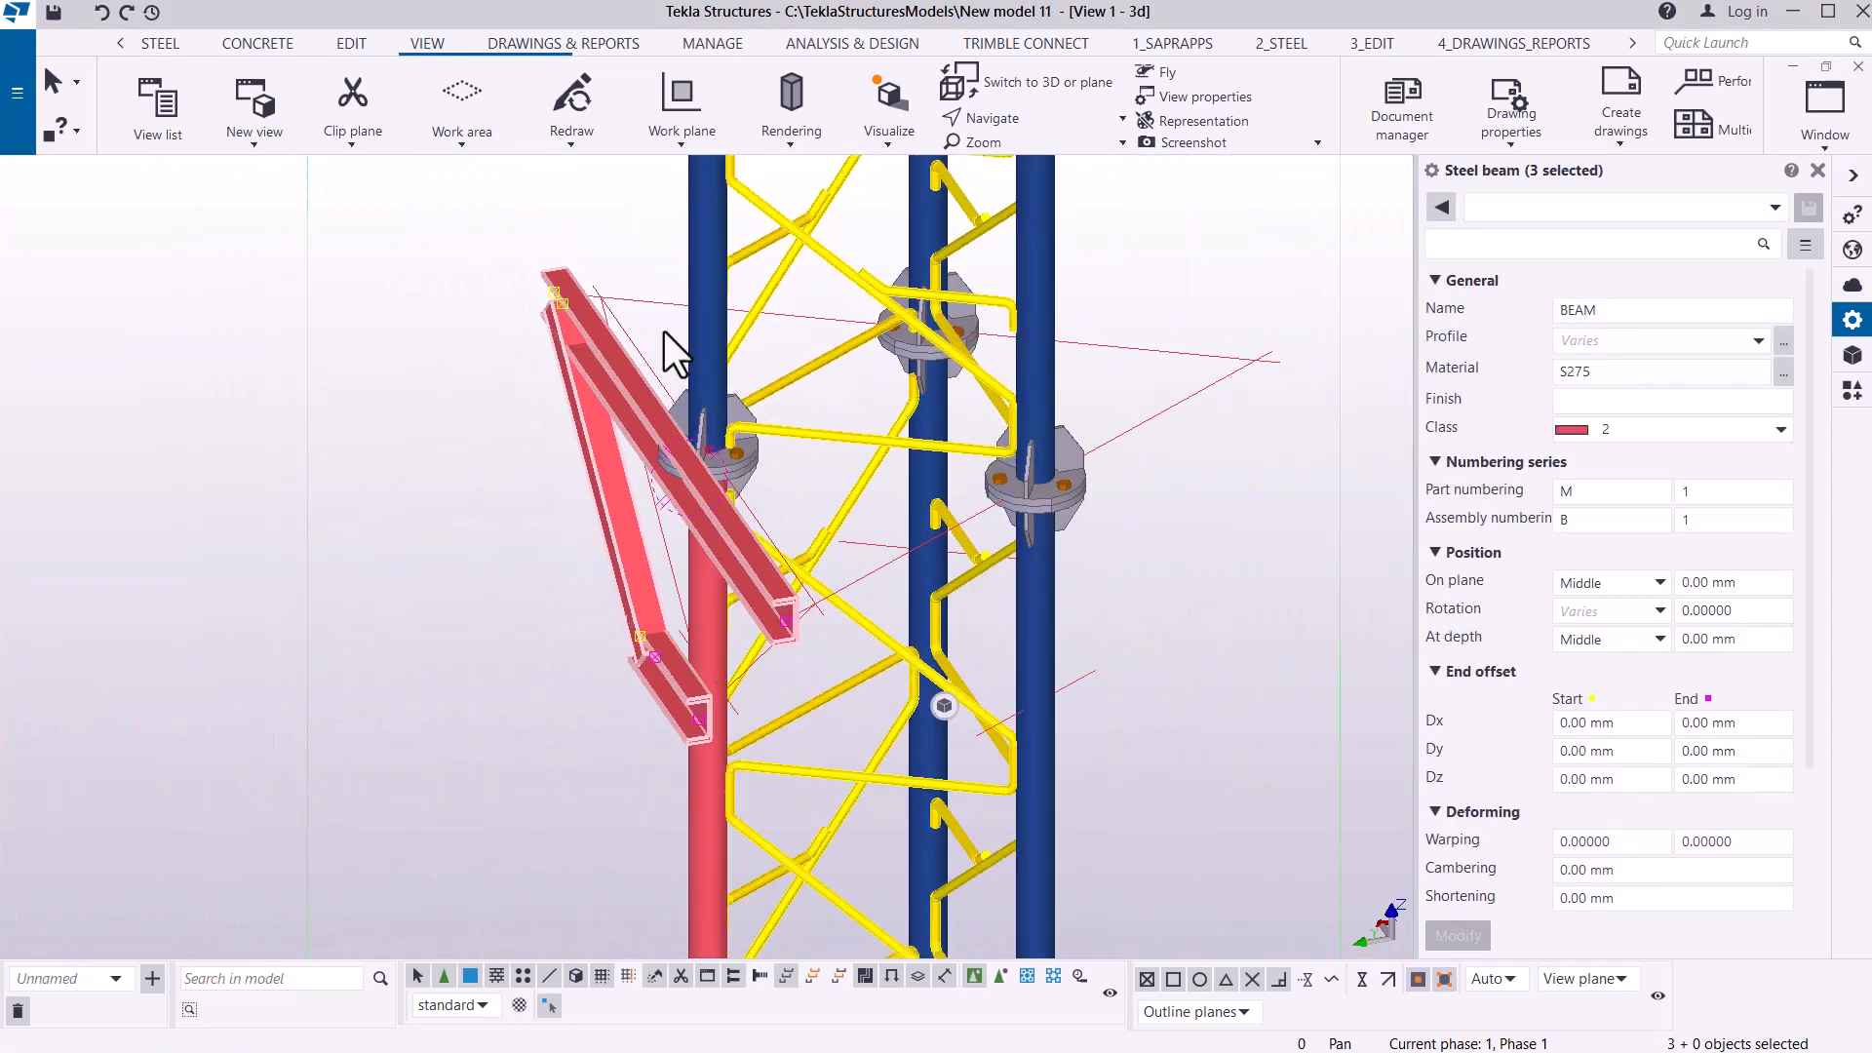
- Examine how the angle diagonal meets the outer end of the upper channel
click(658, 328)
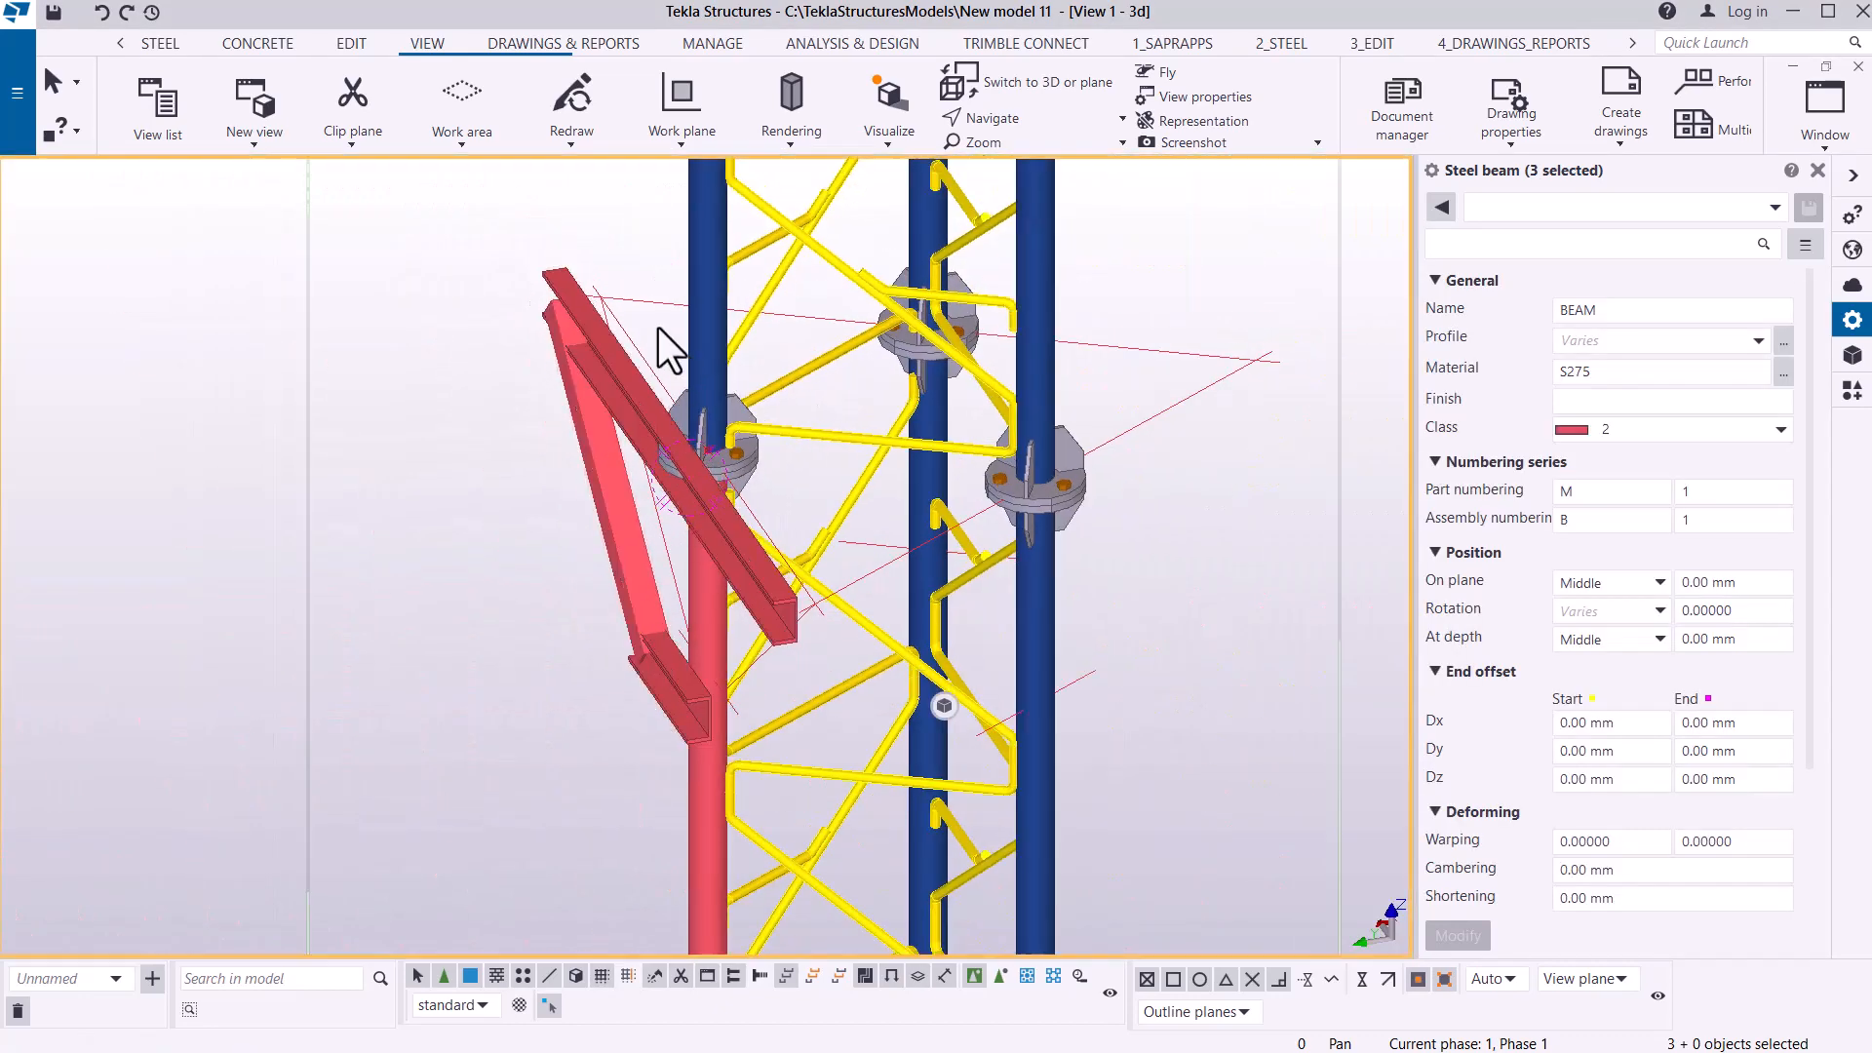
click(1044, 143)
click(1044, 161)
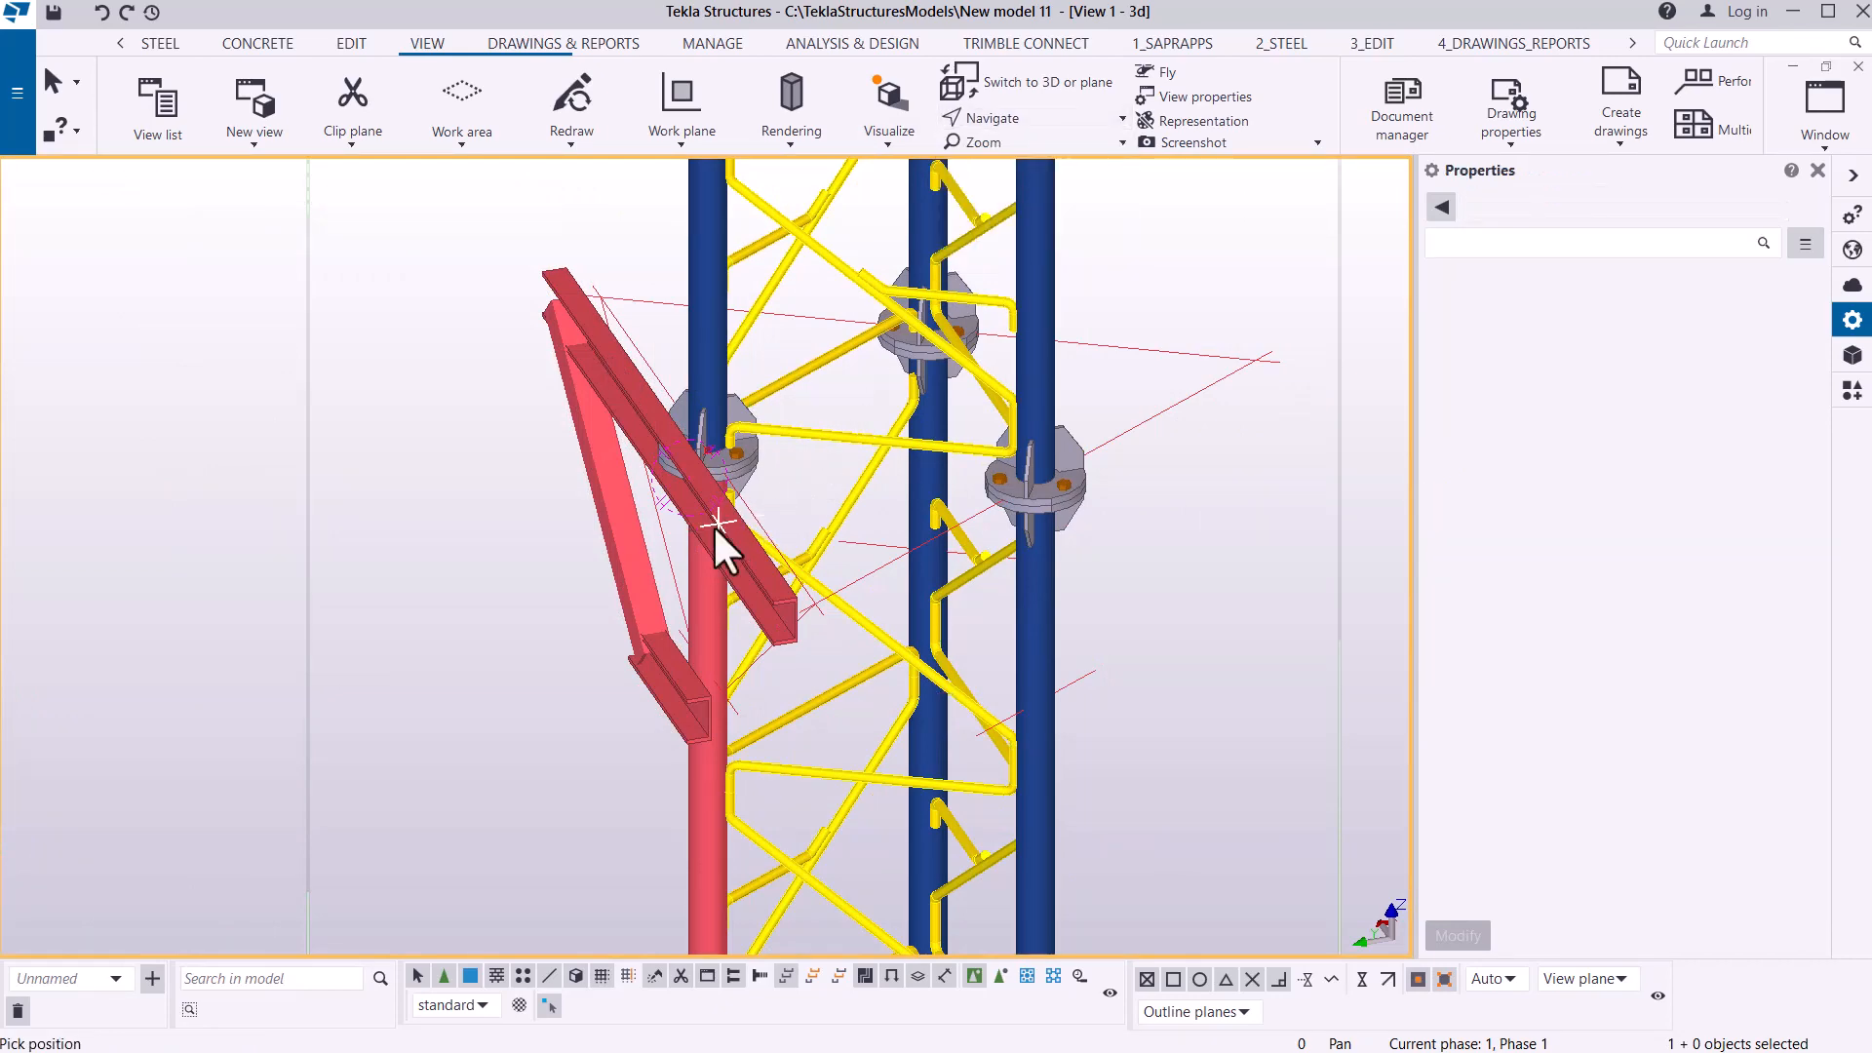
ctrl+middle_drag(756, 505, 806, 536)
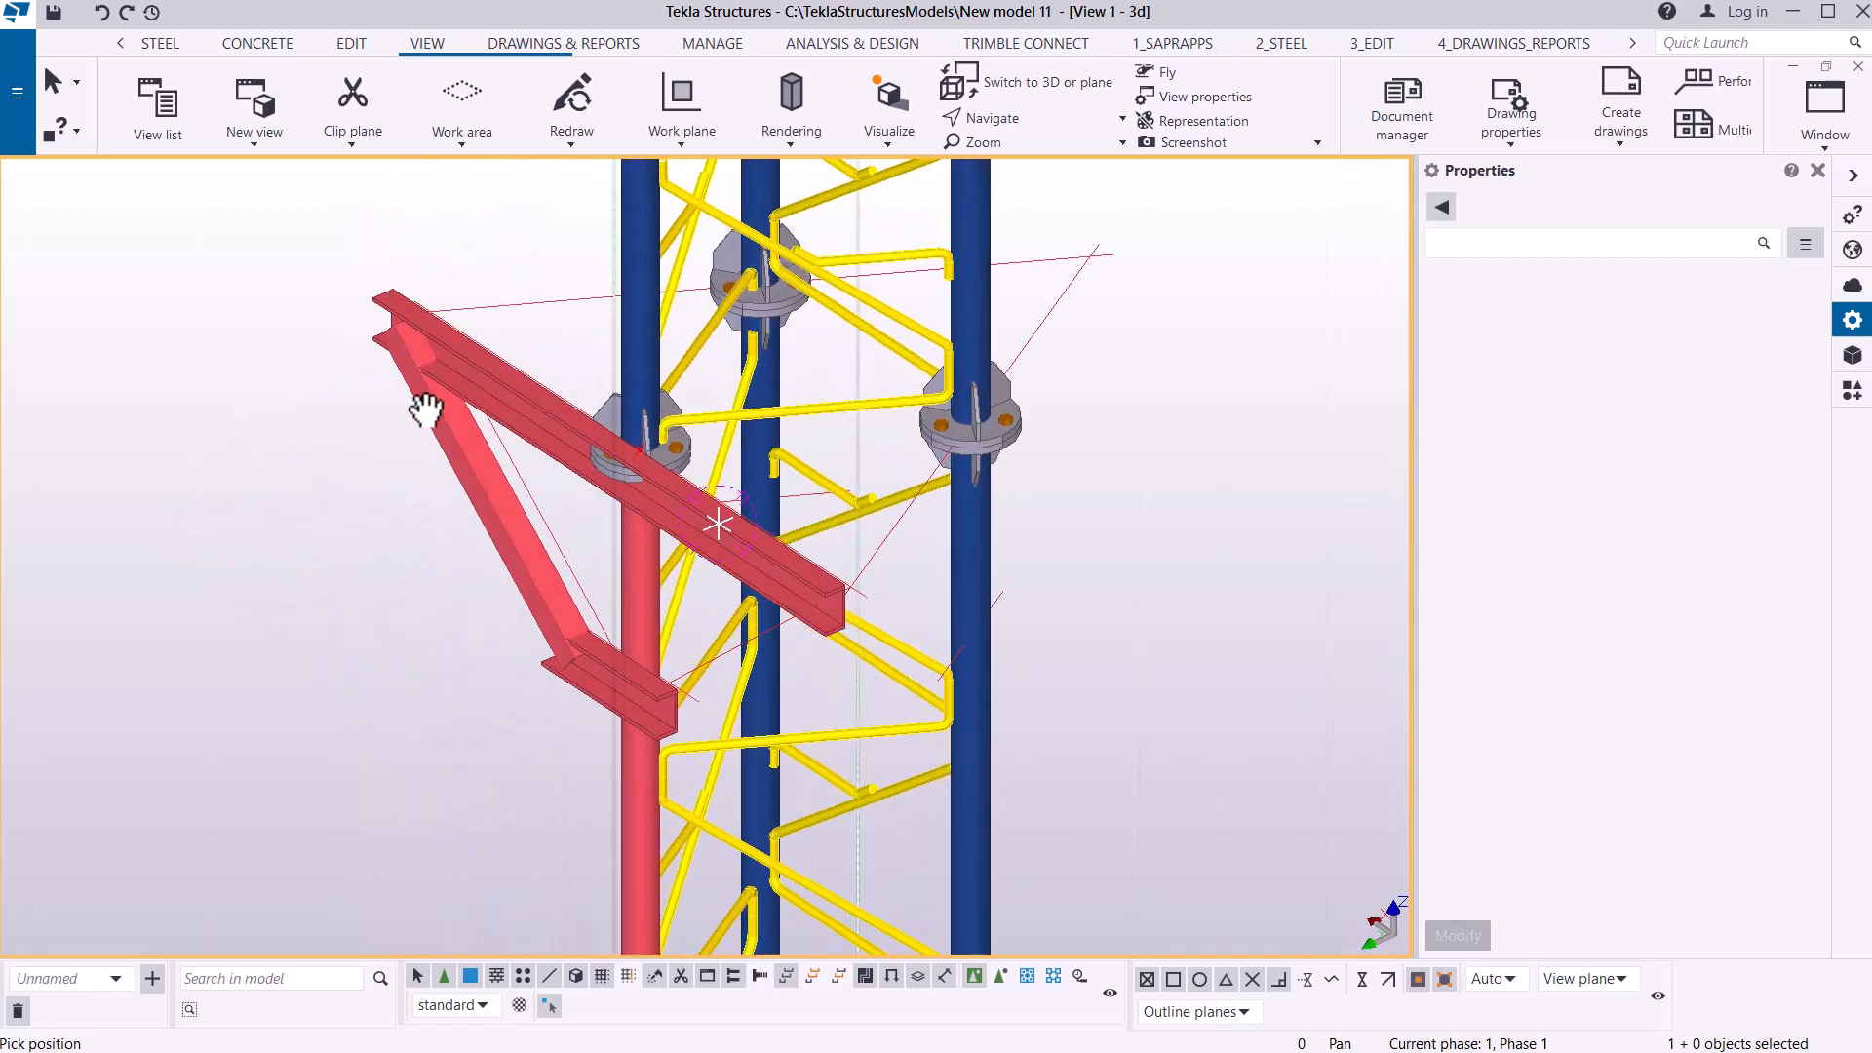
scroll(419, 390, up, 4)
scroll(418, 334, up, 4)
right_click(630, 282)
click(715, 298)
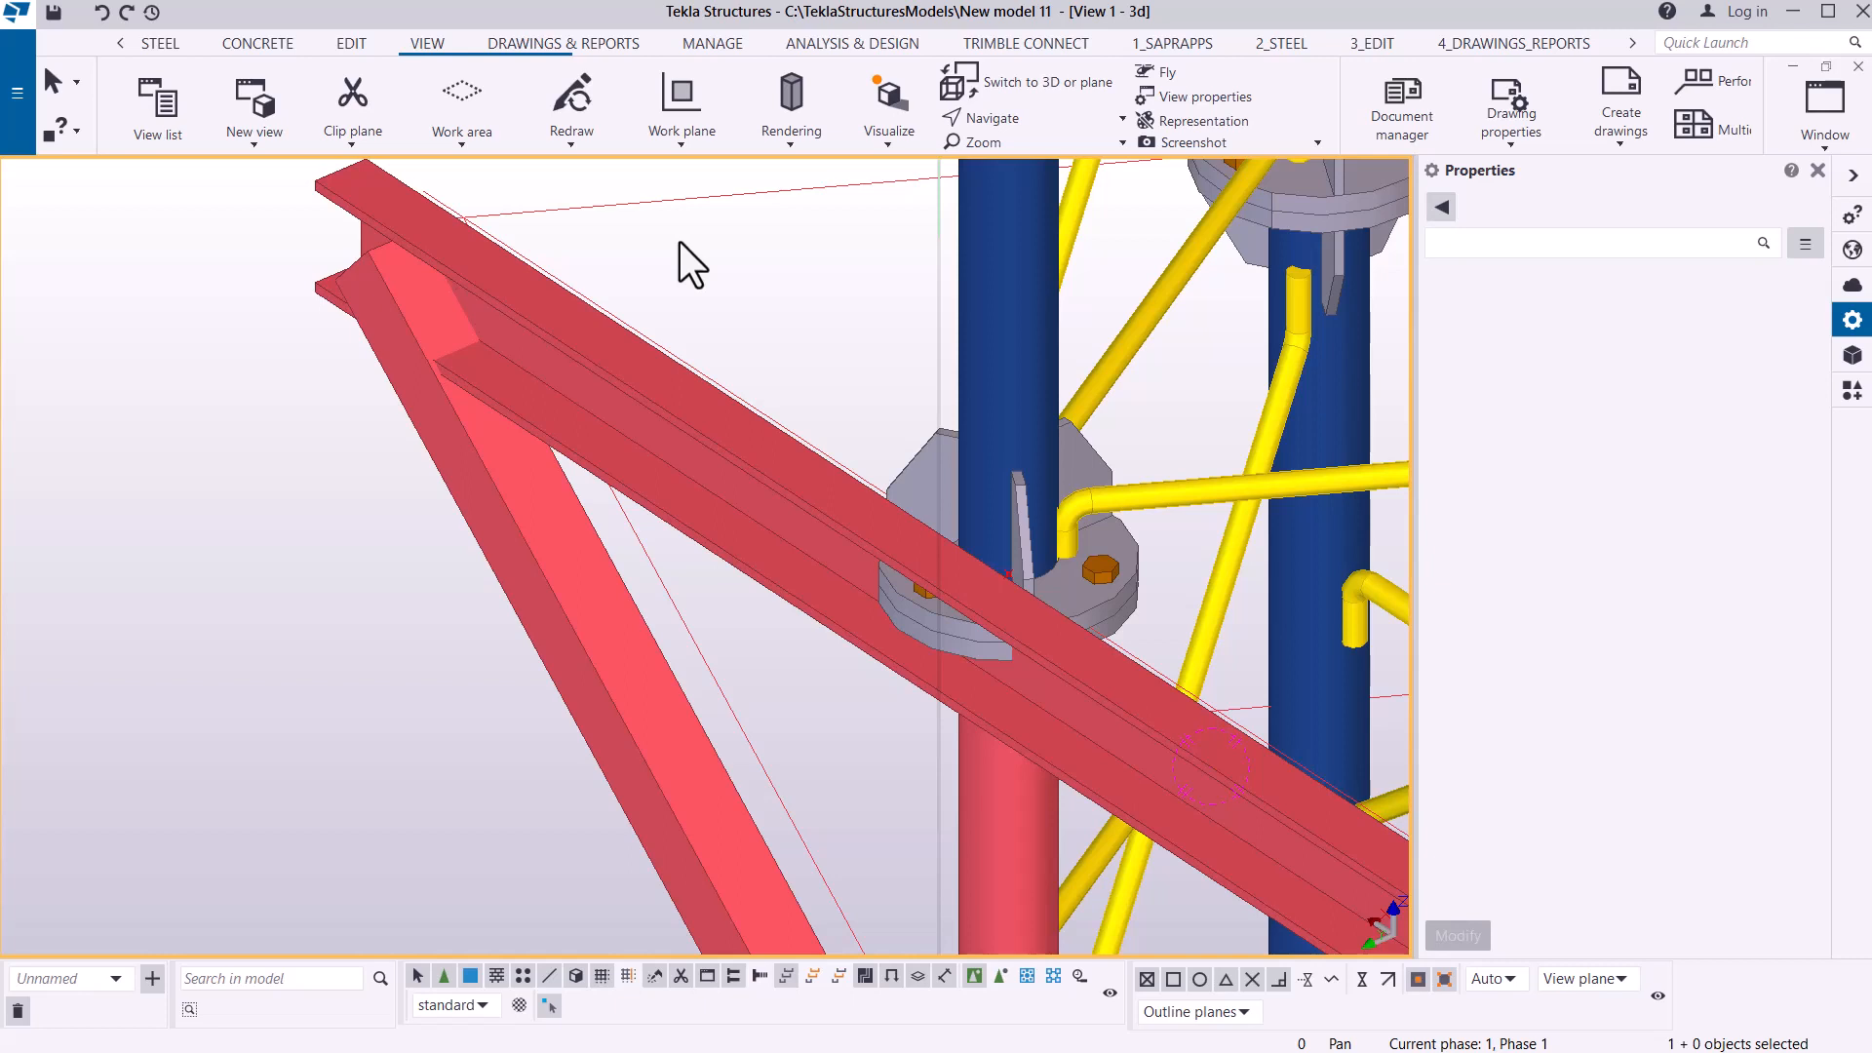
scroll(422, 253, up, 1)
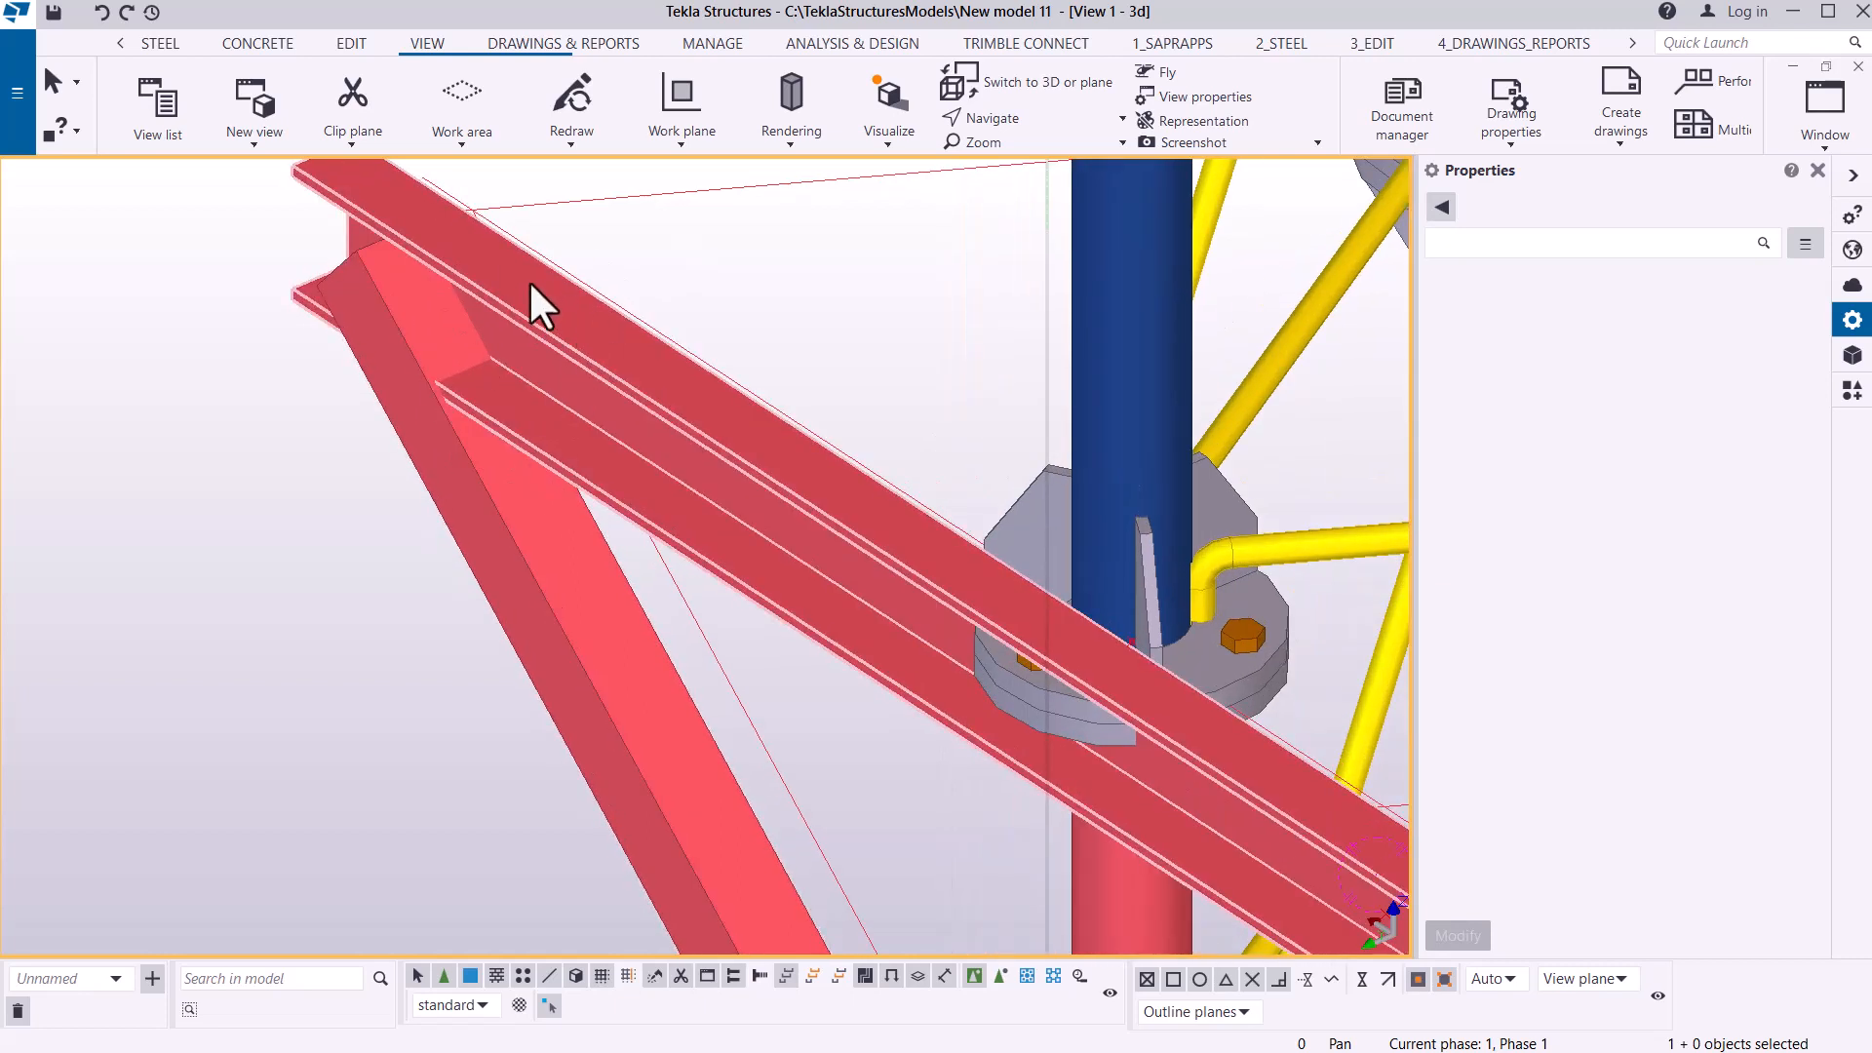
scroll(530, 282, up, 1)
- Set the RSA60*60*6 diagonal's on-plane position to Left and apply the modification
click(513, 529)
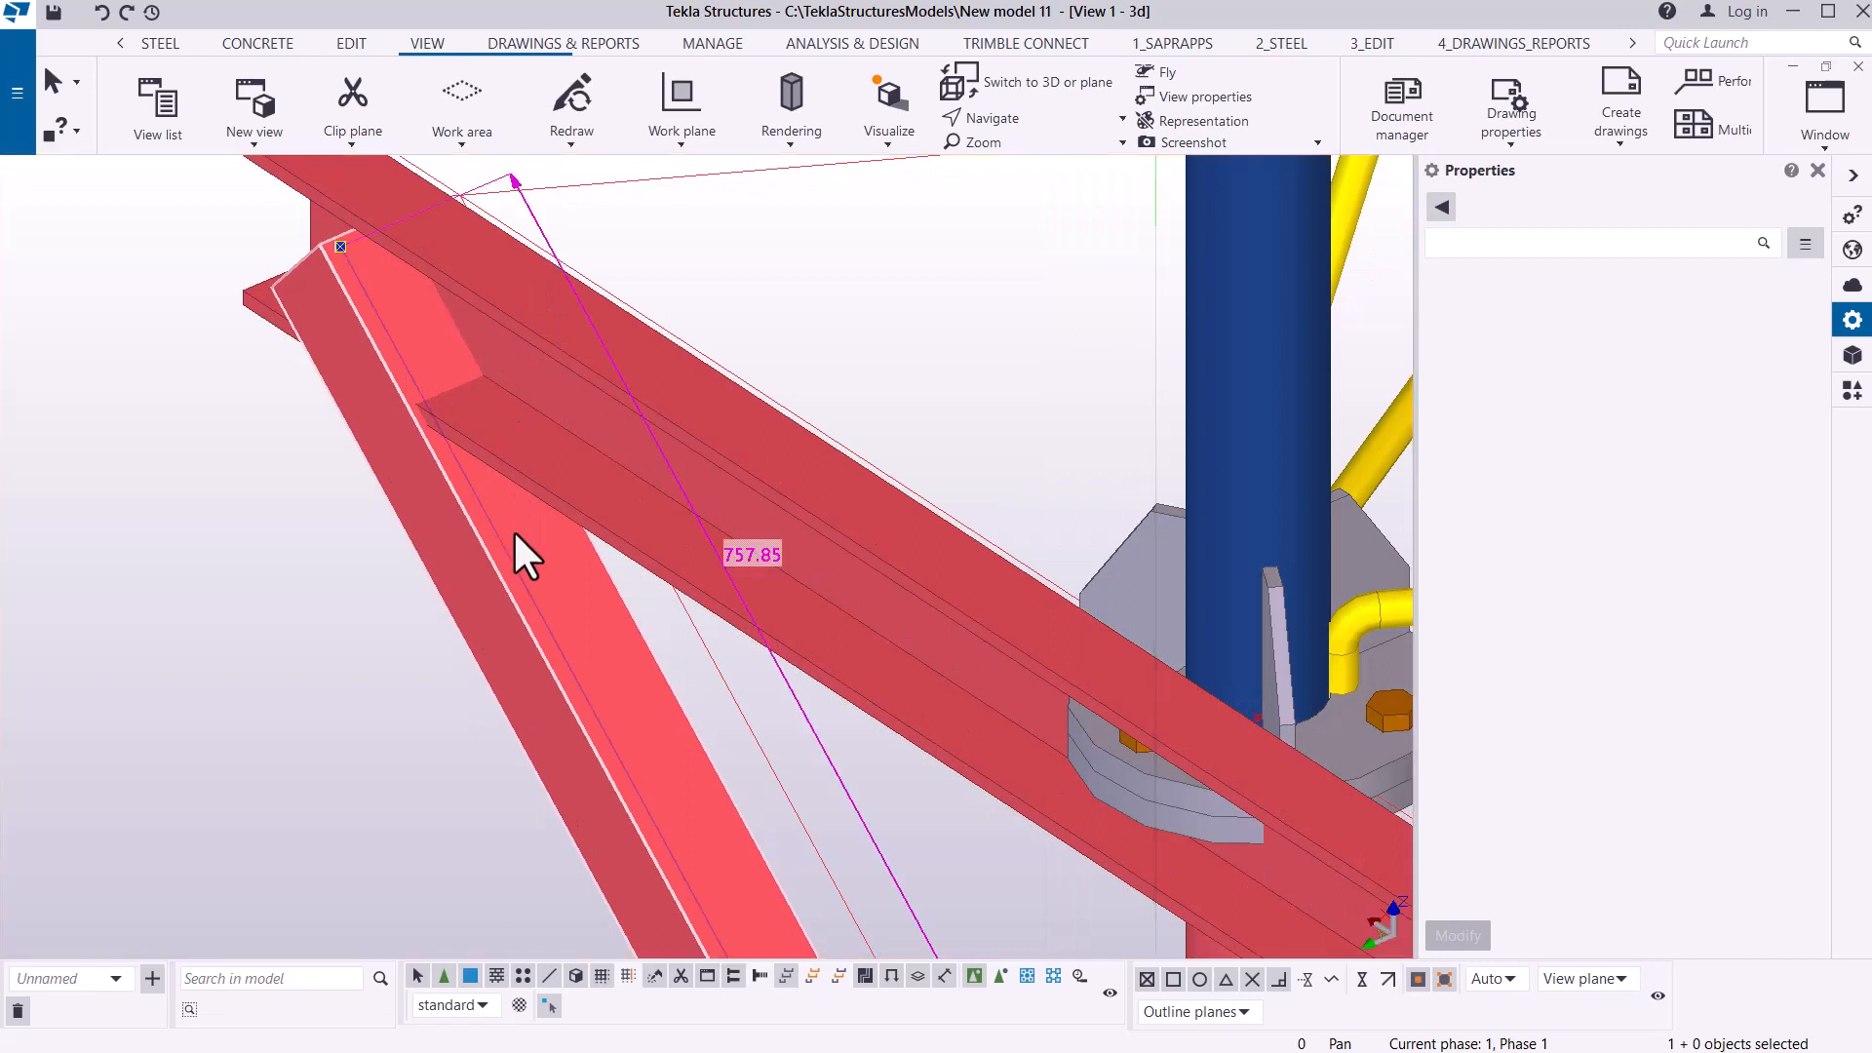
scroll(657, 402, down, 2)
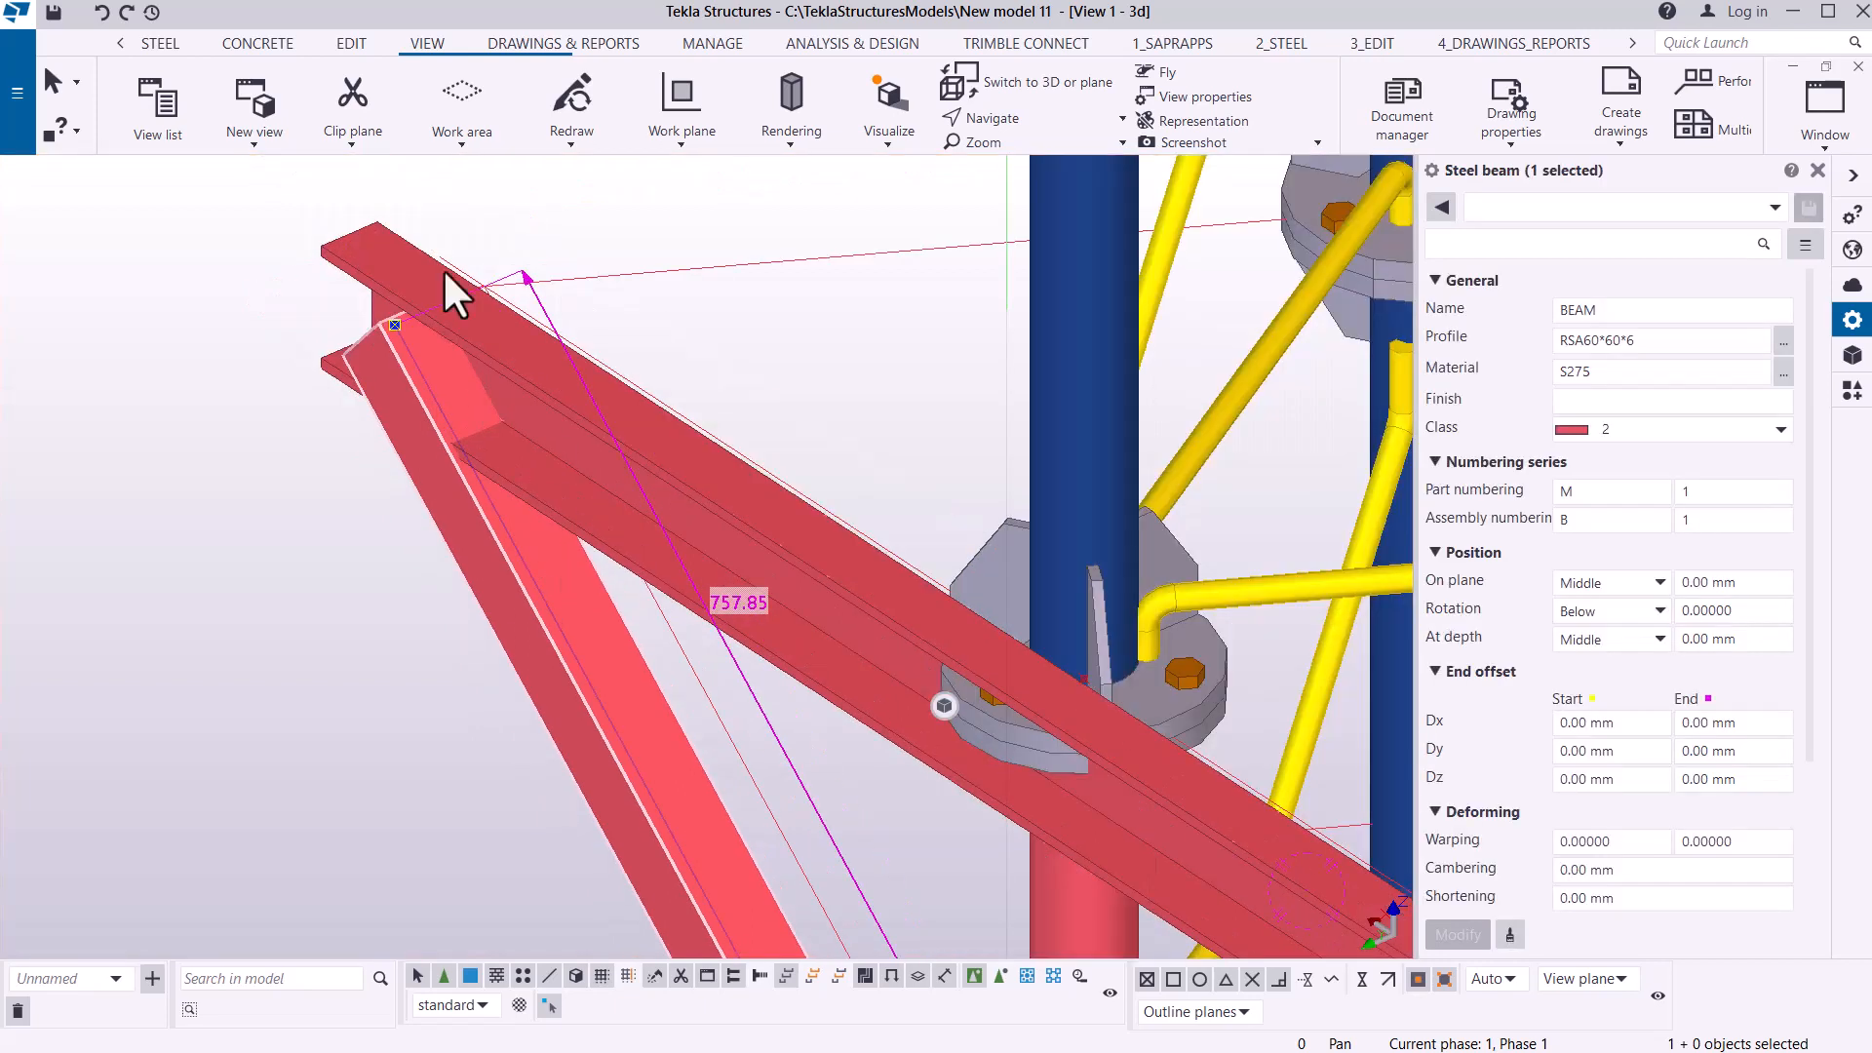
scroll(365, 261, up, 6)
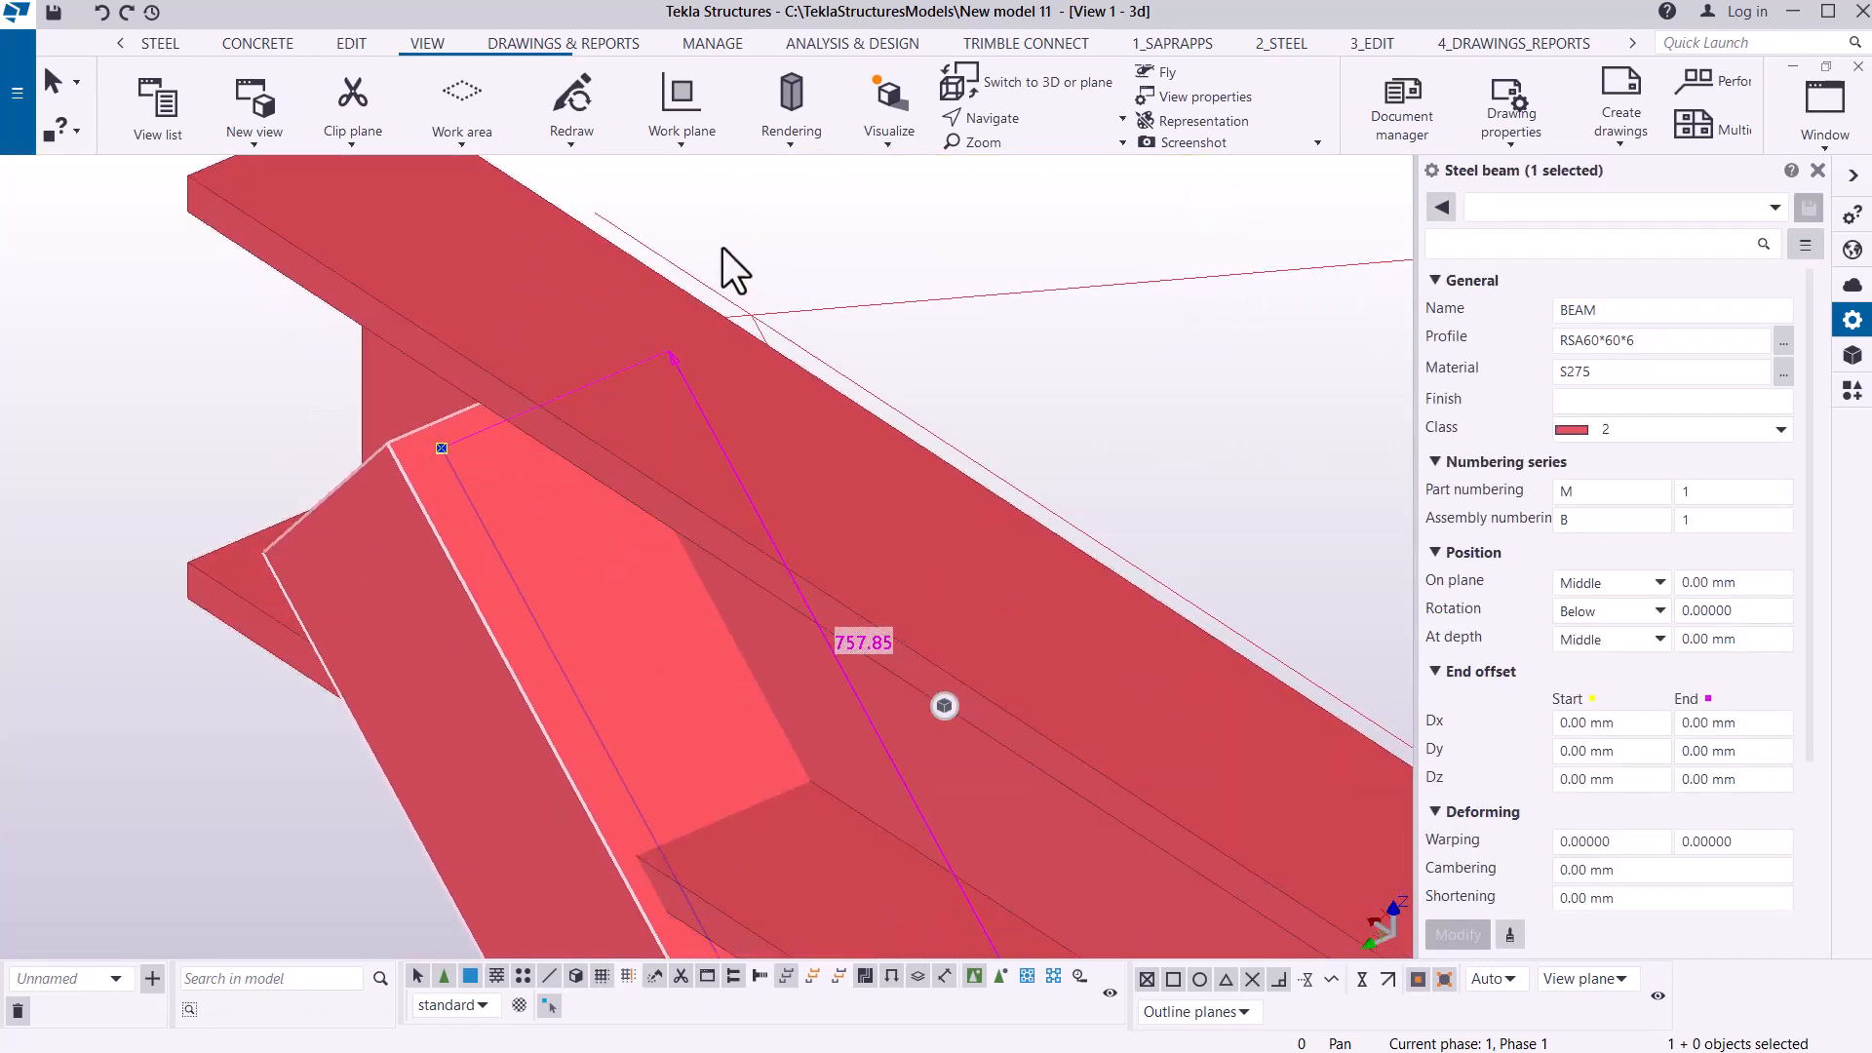
scroll(361, 322, down, 4)
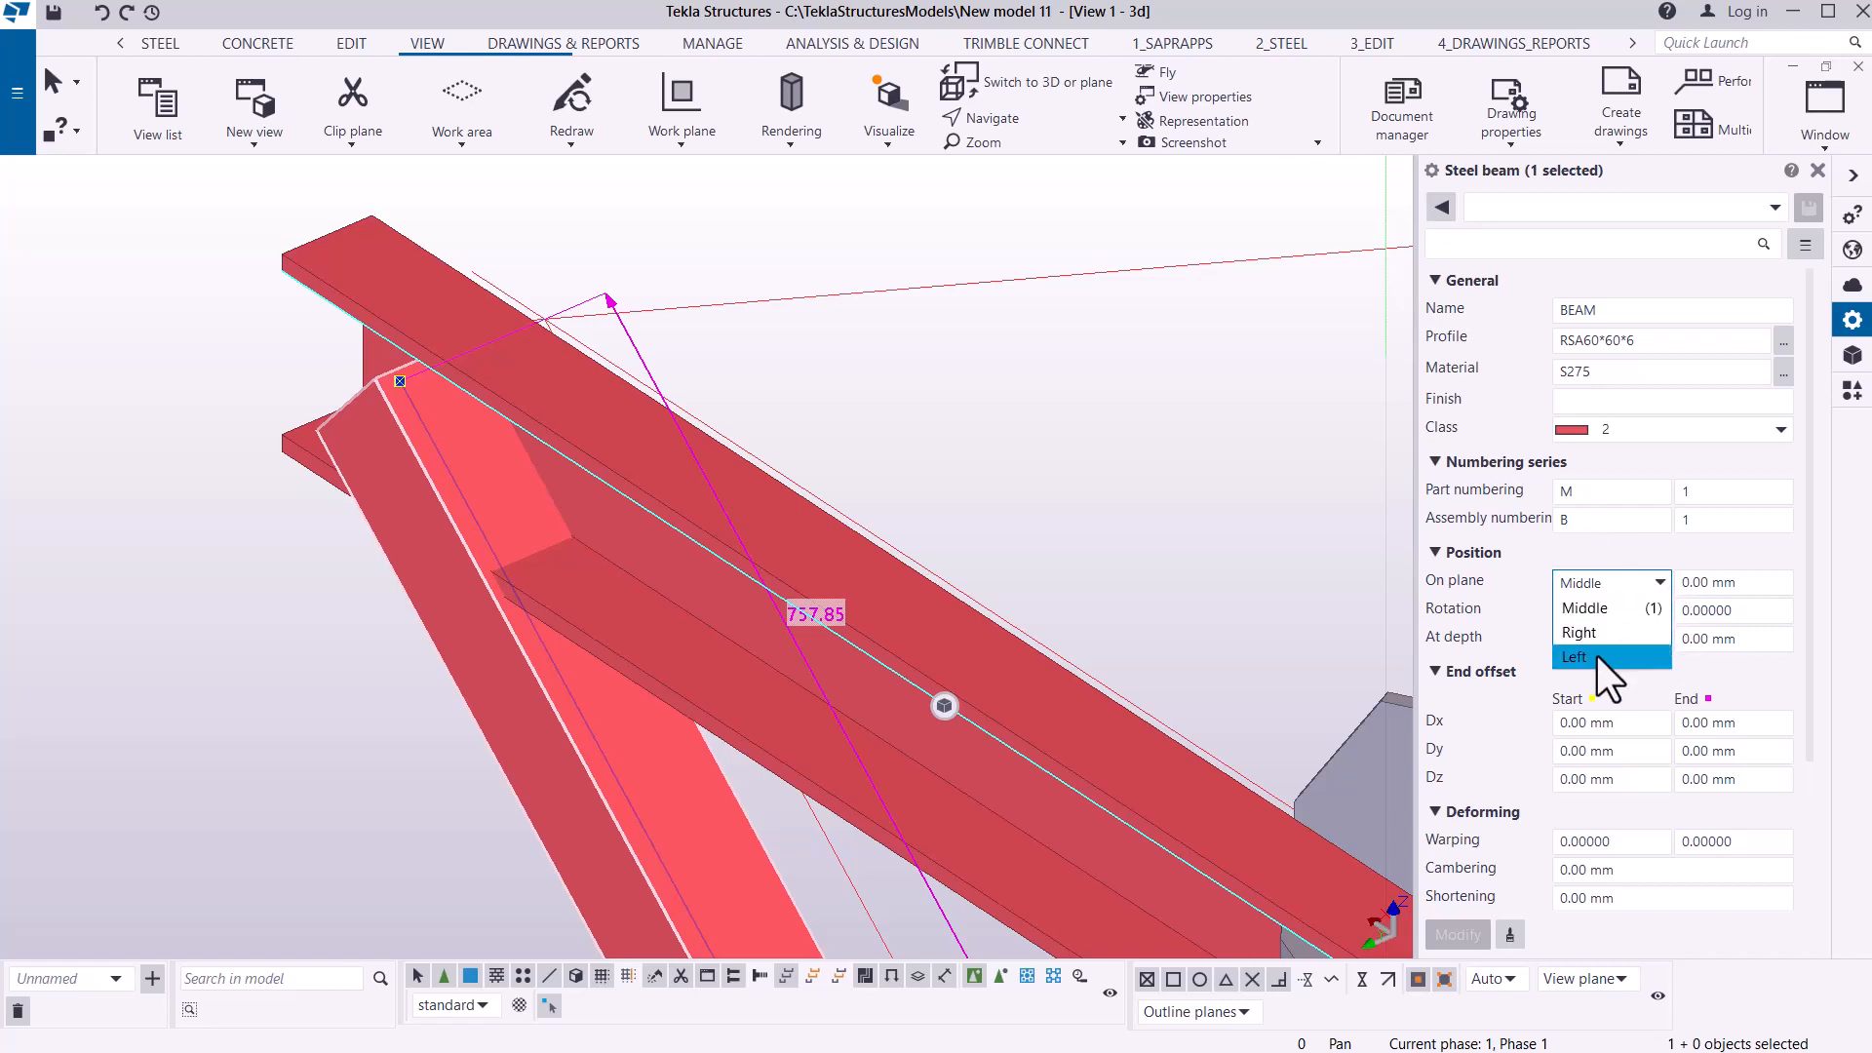
click(1597, 657)
click(1458, 937)
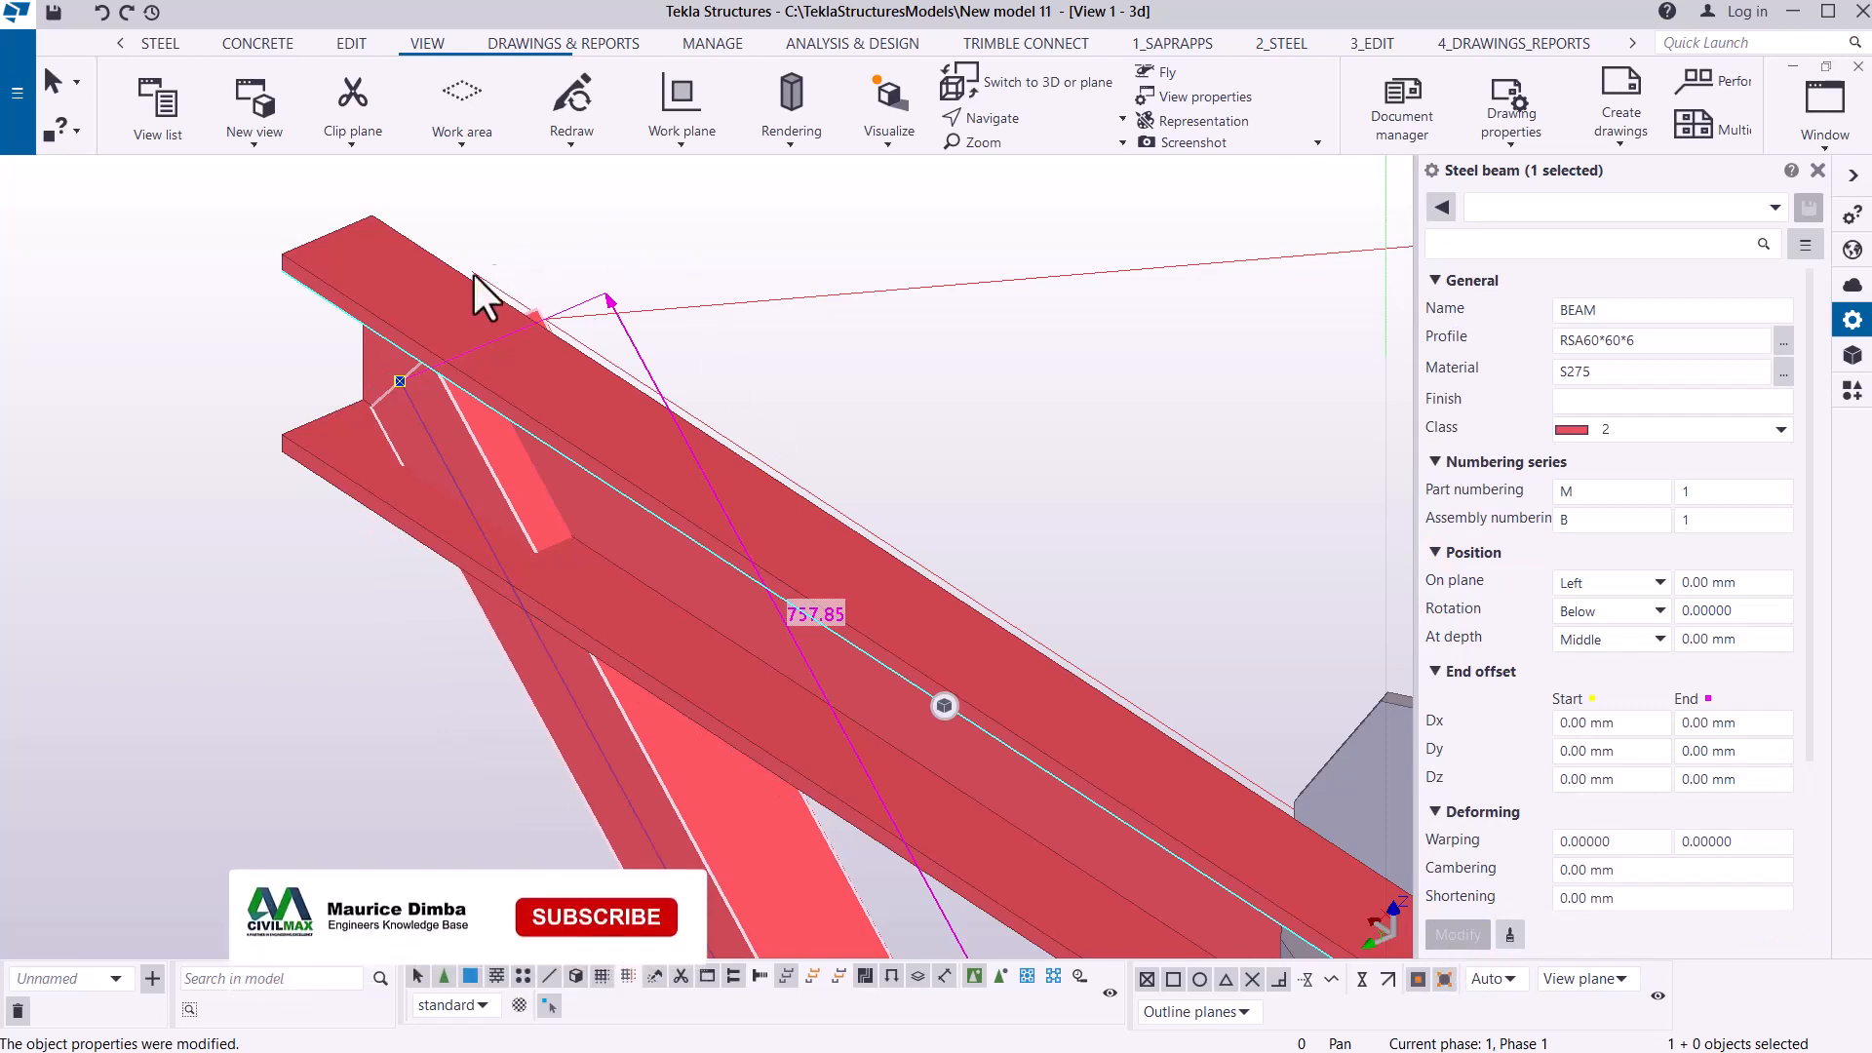
- Inspect the diagonal's upper end against the channel's web and flanges from the front and from the channel's open end
scroll(464, 376, up, 4)
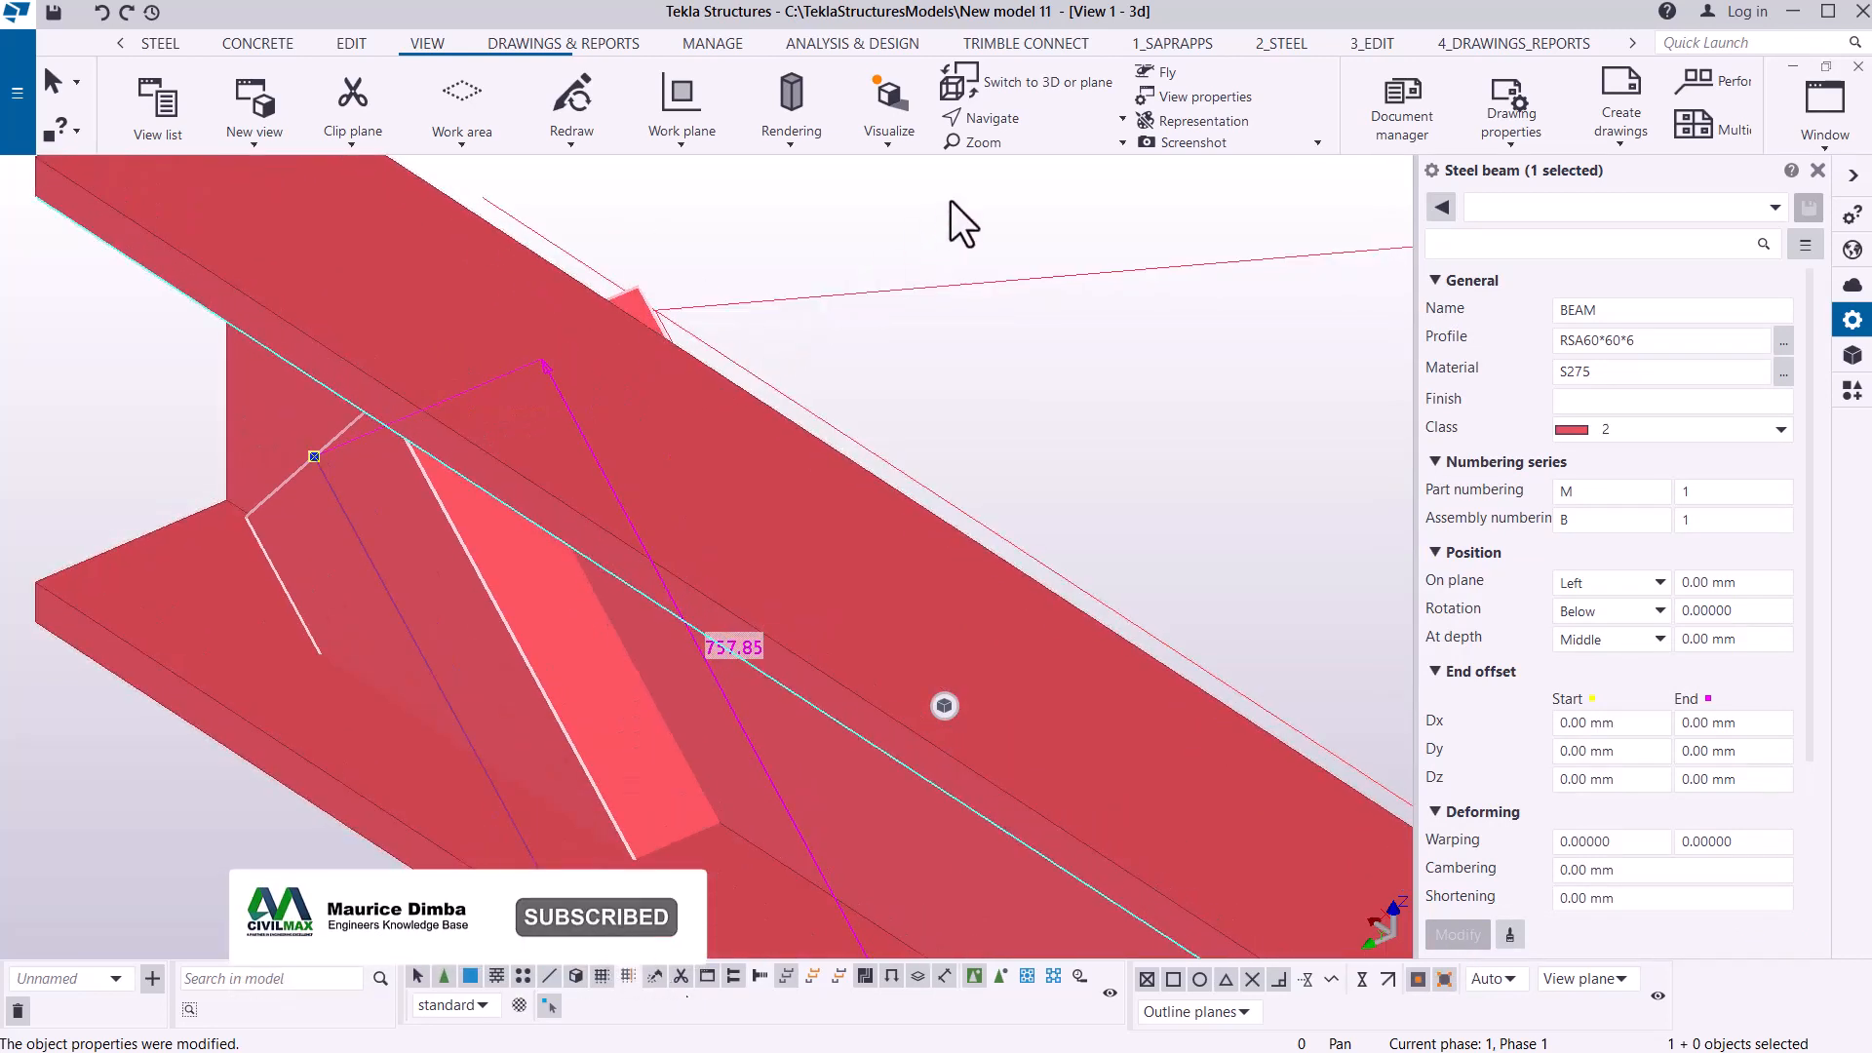
click(1024, 119)
click(985, 236)
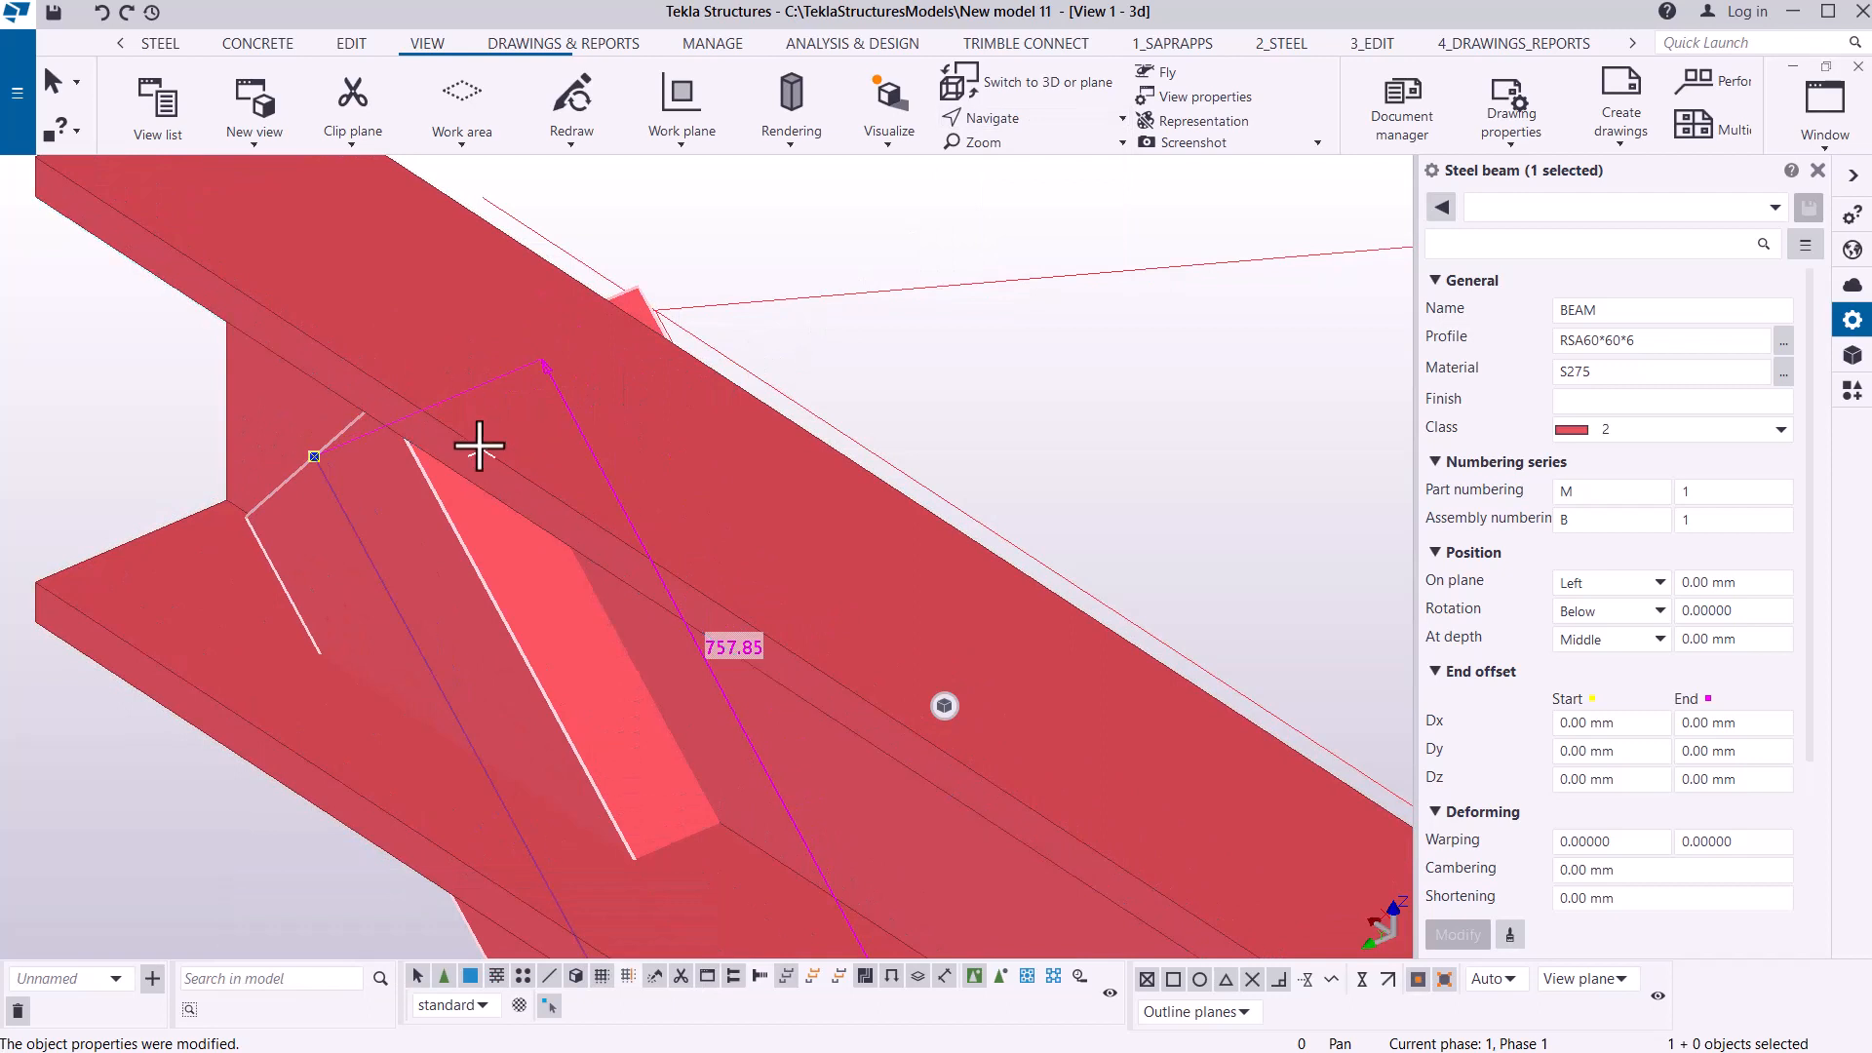
mouse_move(467, 462)
ctrl+middle_down()
mouse_move(494, 405)
mouse_move(543, 374)
mouse_move(581, 382)
ctrl+middle_up()
right_click(468, 284)
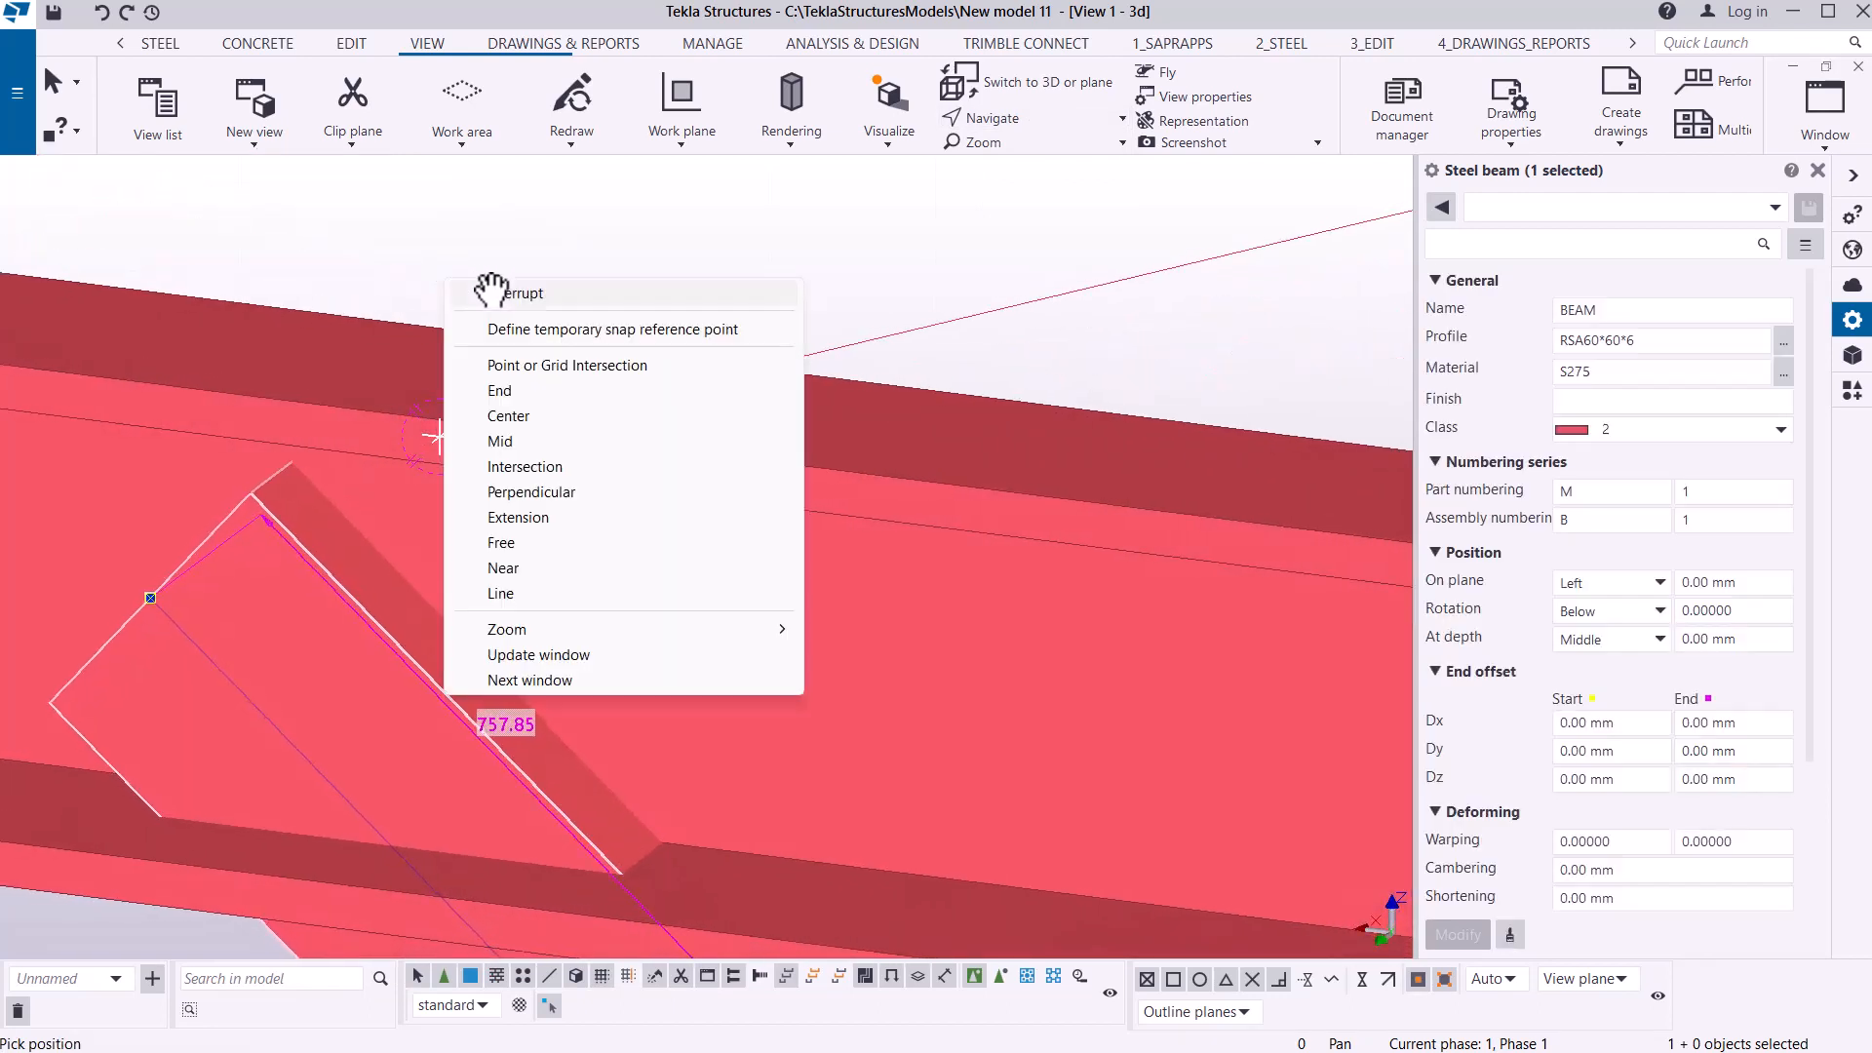
click(505, 293)
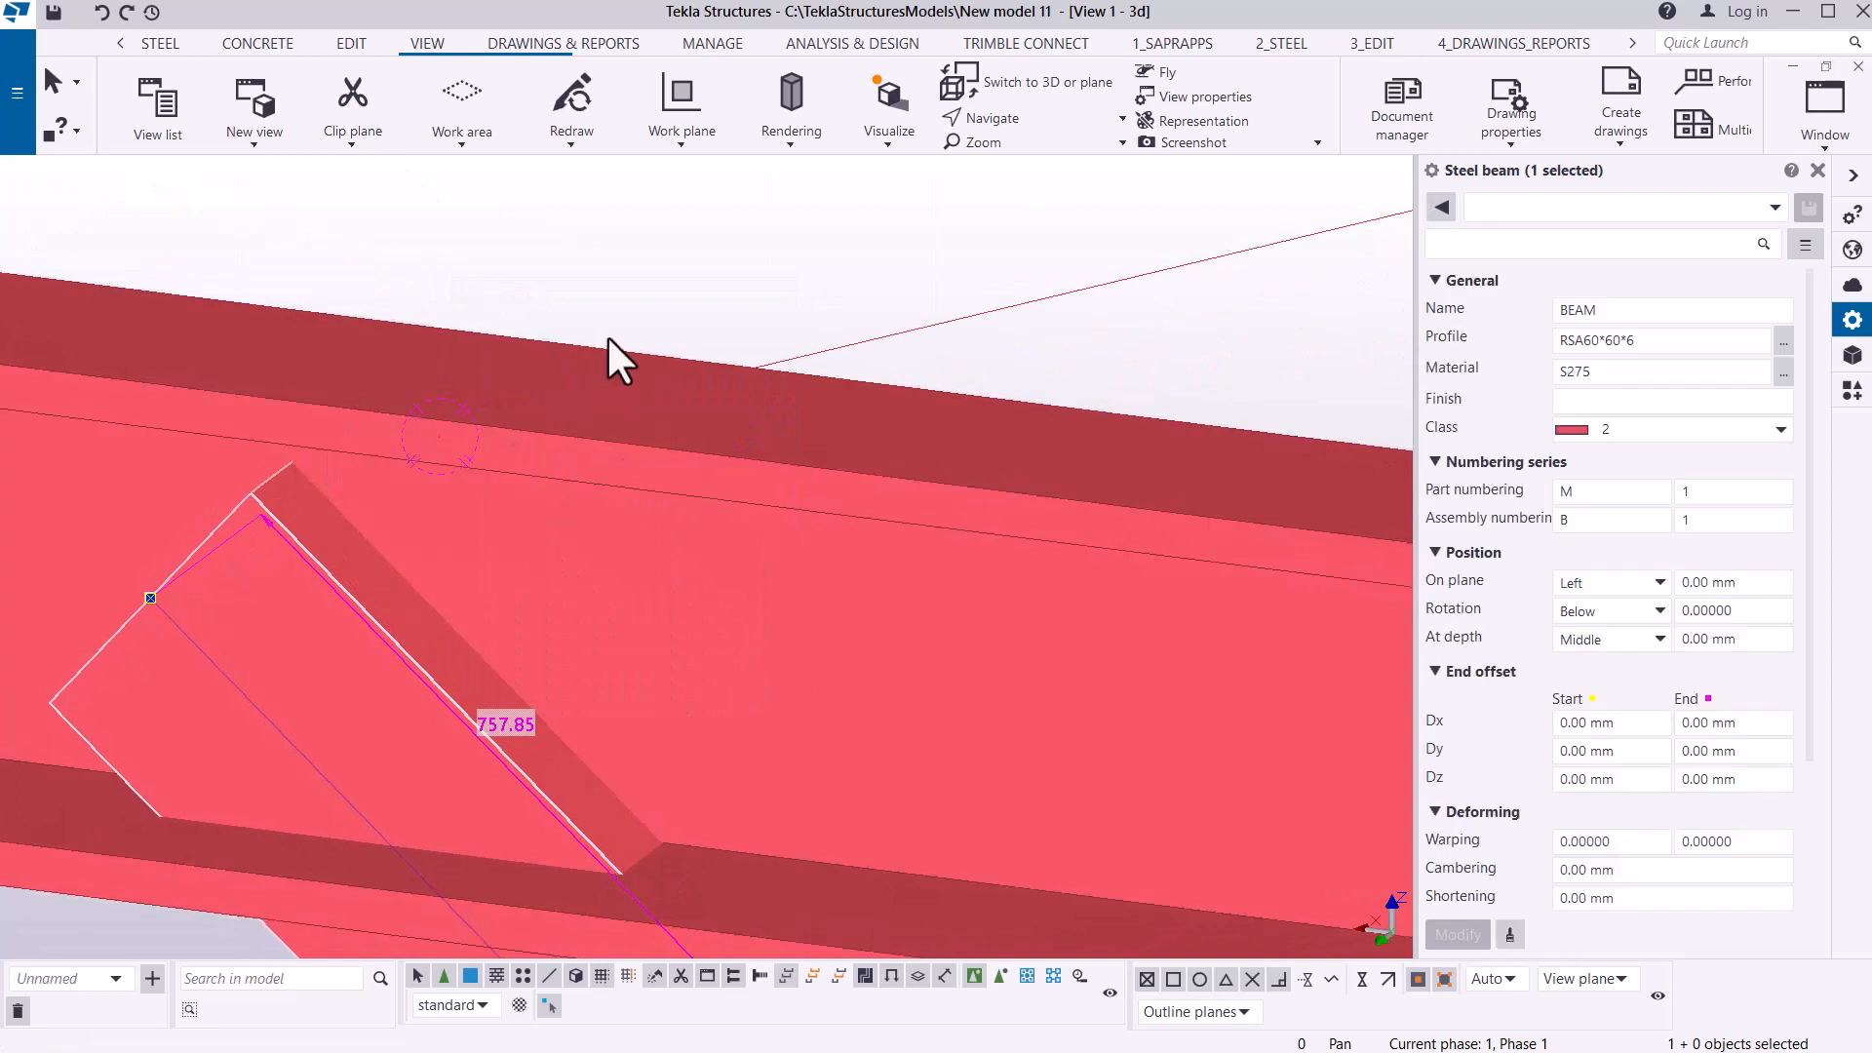
scroll(817, 366, down, 2)
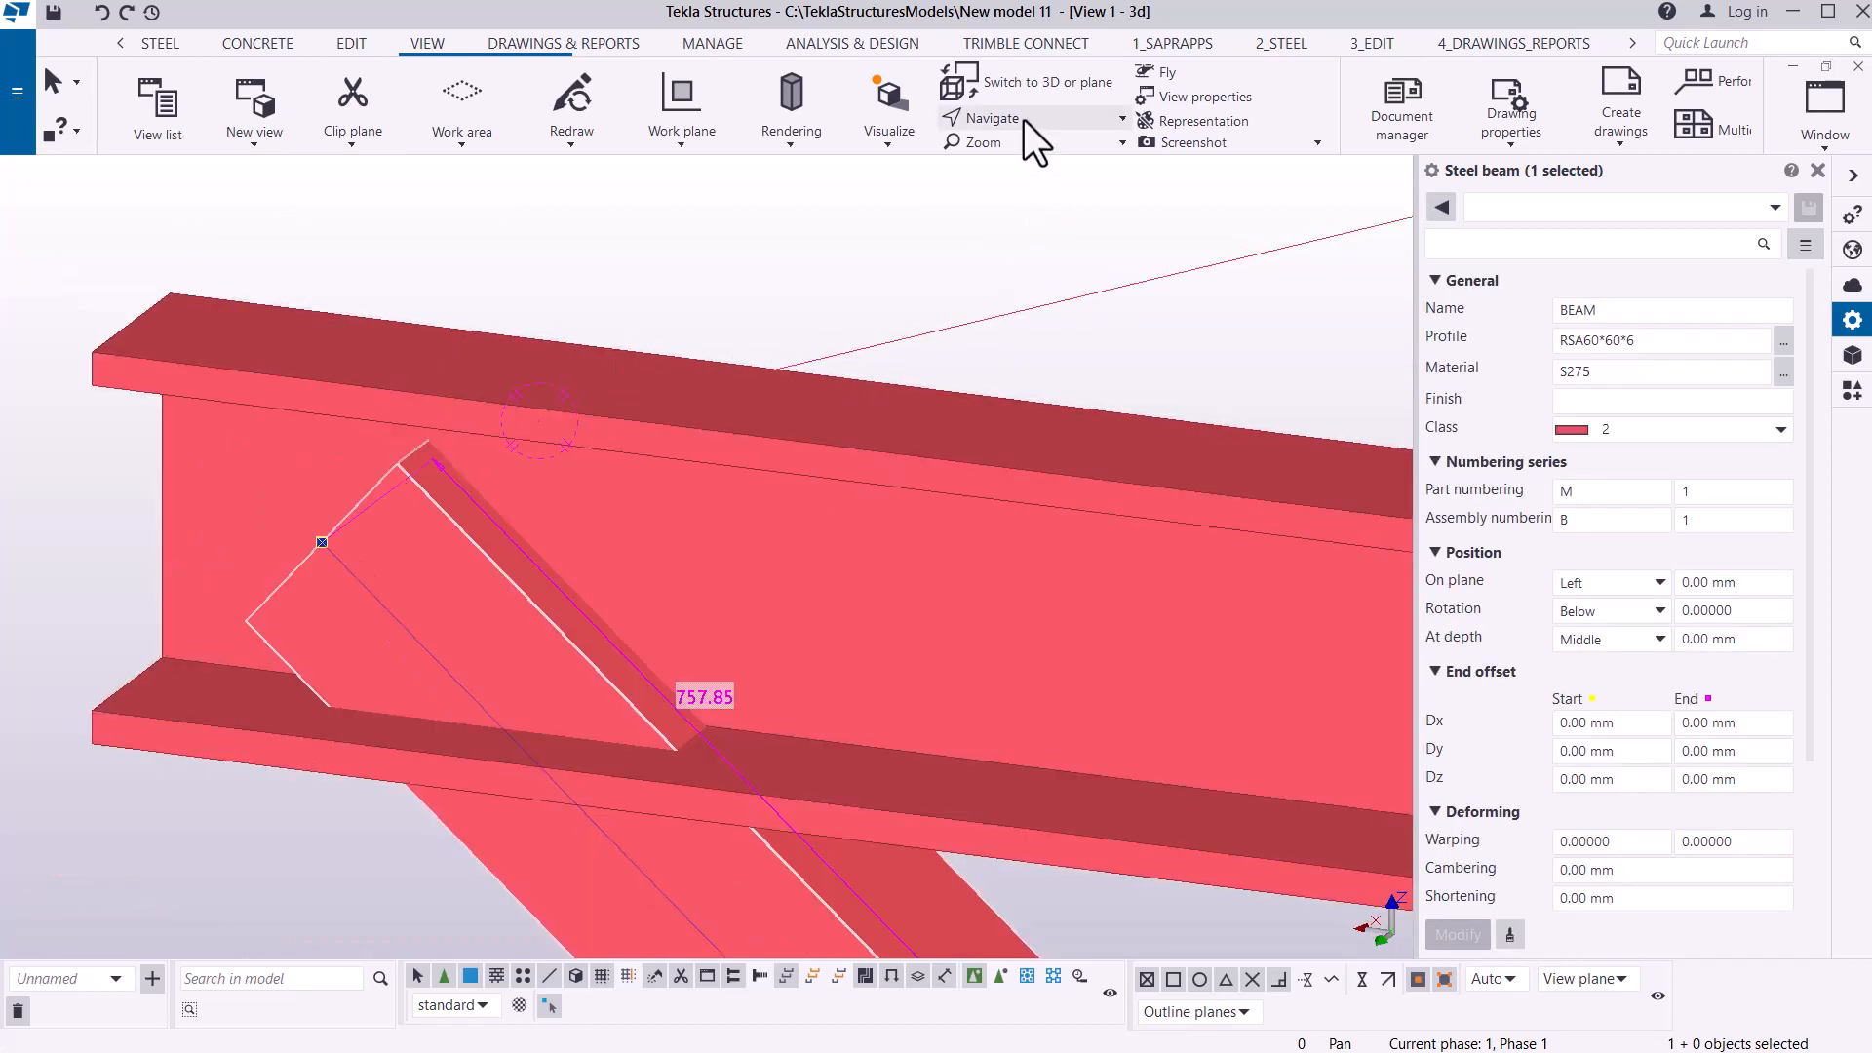
click(1024, 120)
click(1038, 166)
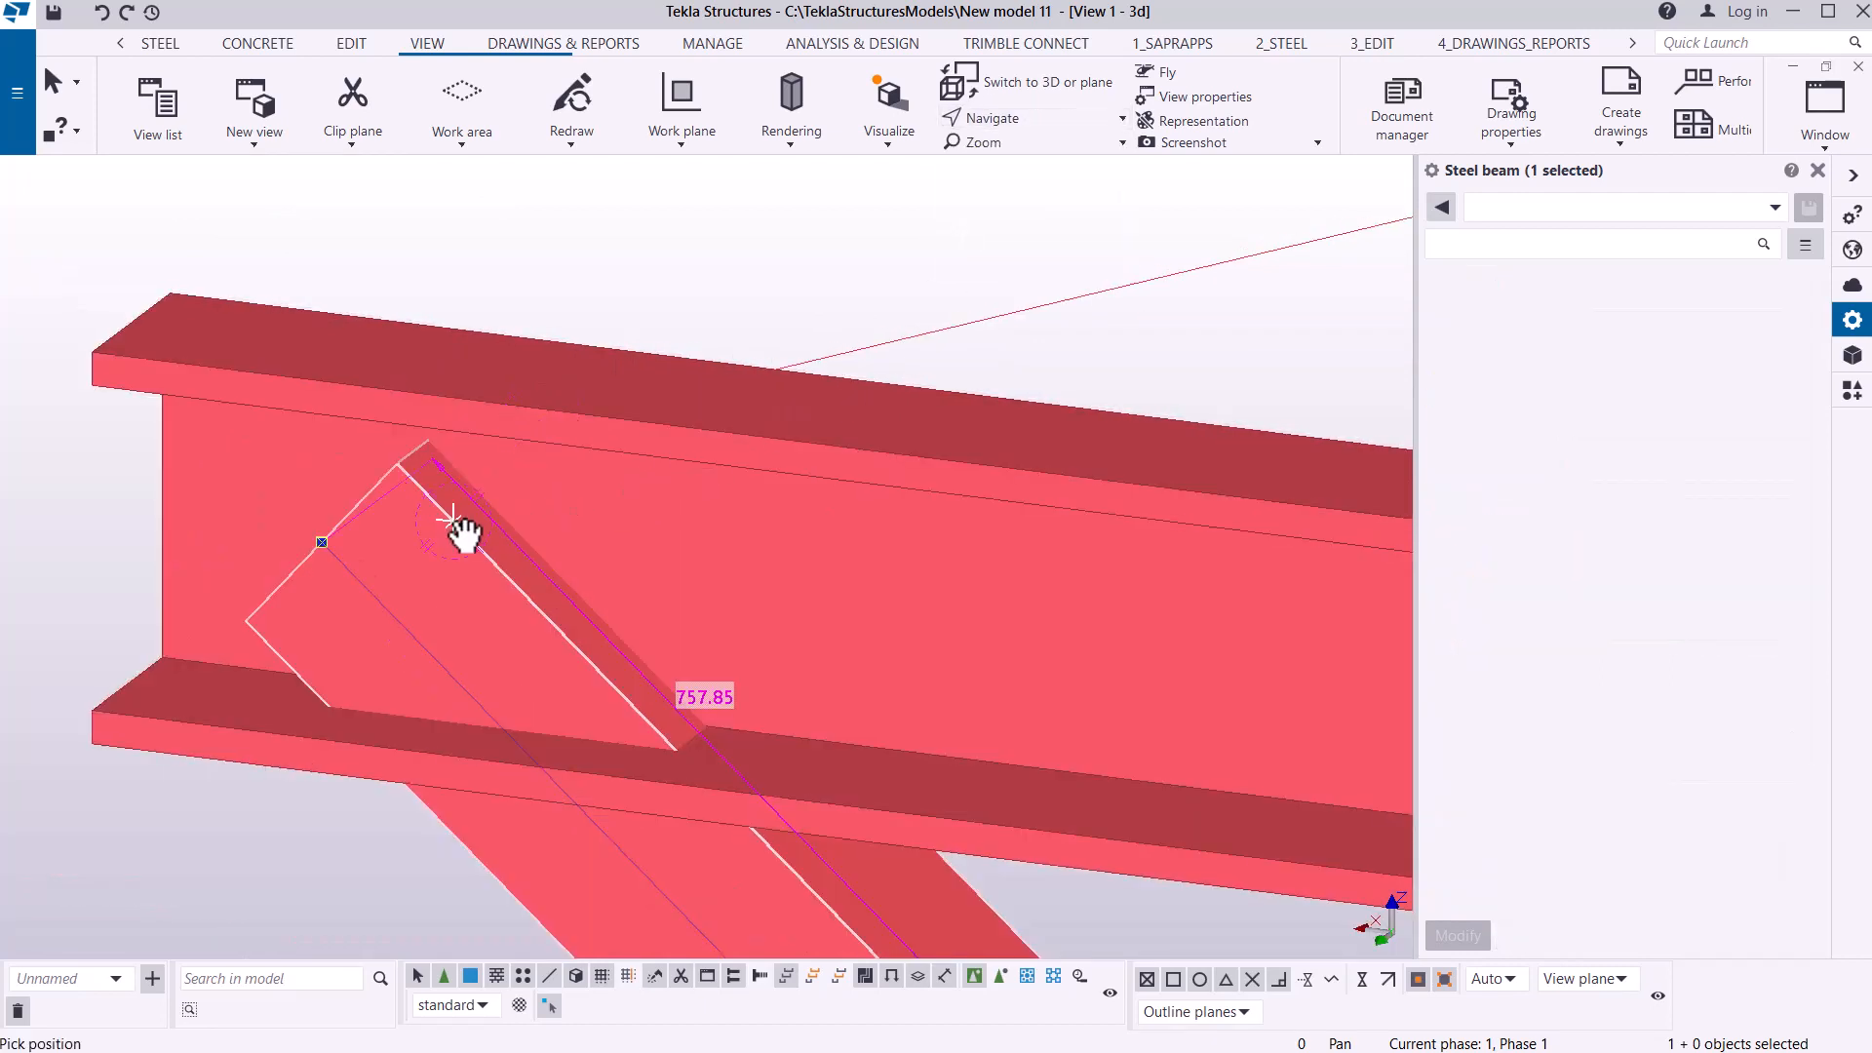
drag(505, 523, 839, 459)
right_click(808, 371)
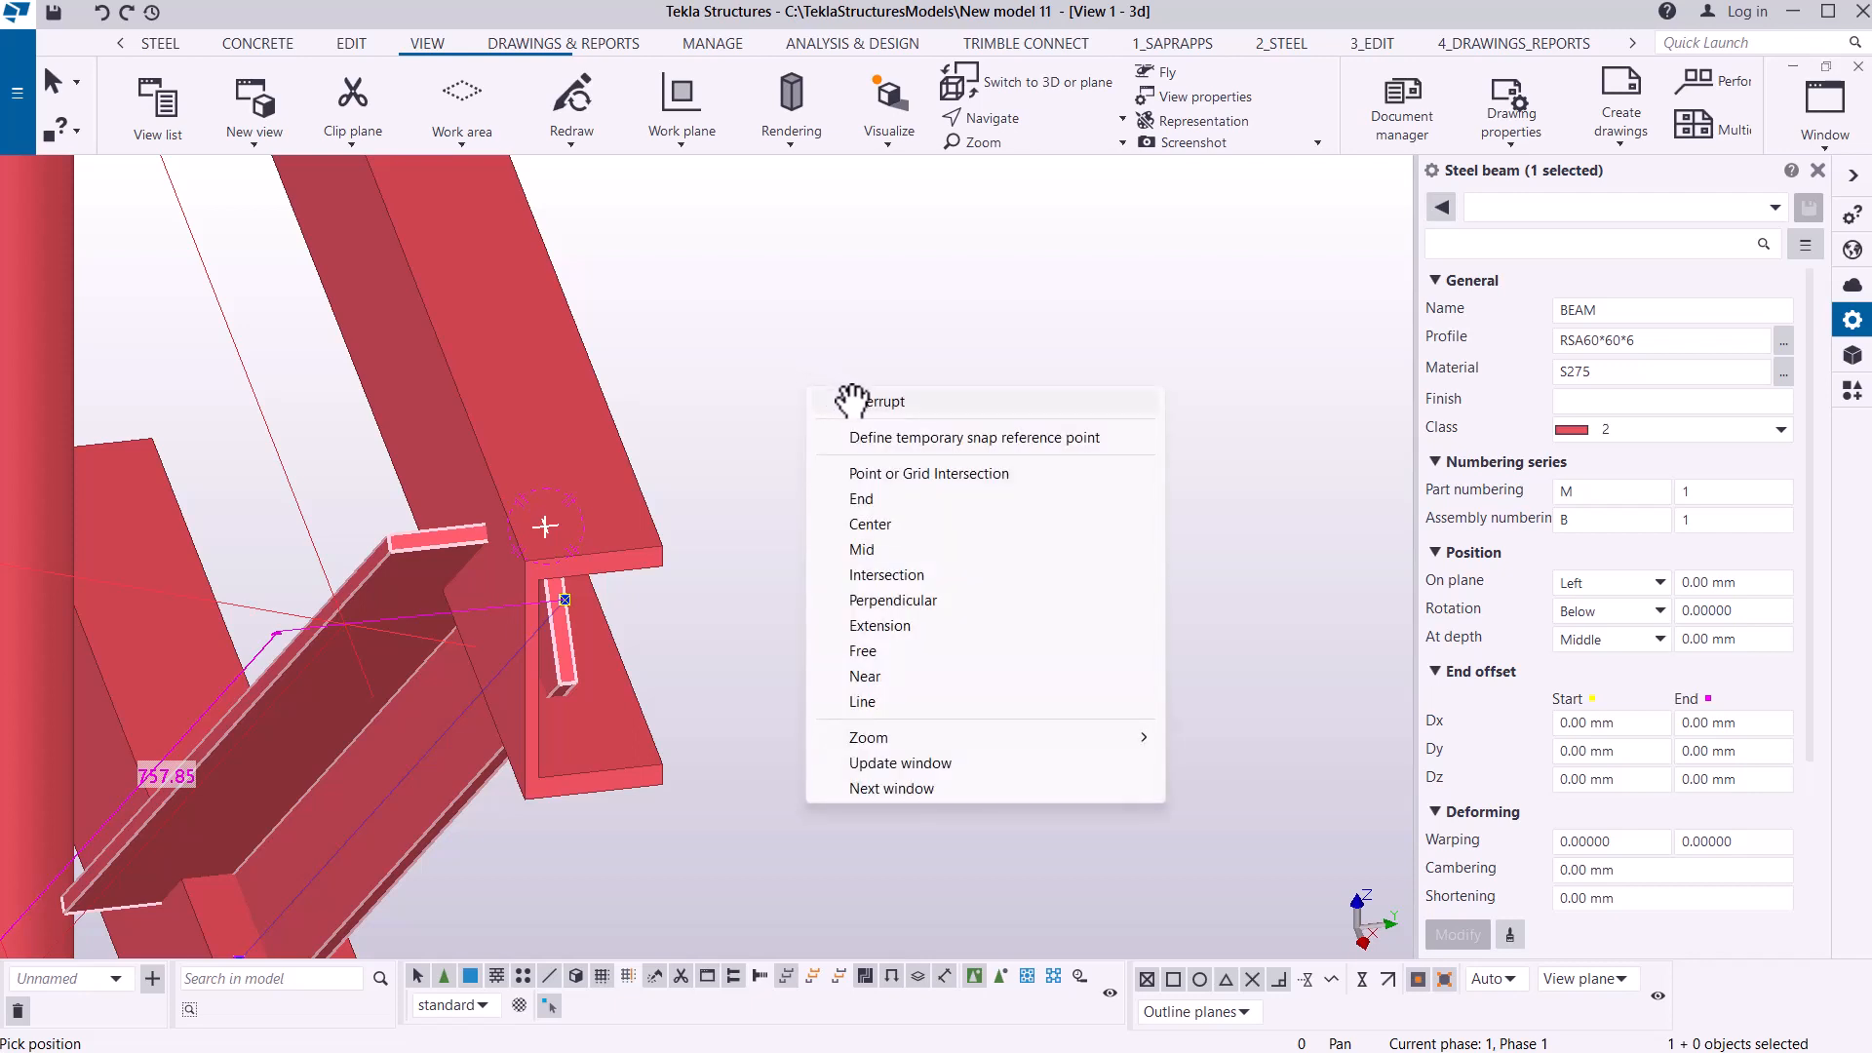
click(854, 401)
- Move the diagonal linearly with dX 0, dY -5 and dZ 0 mm, applying it five times to bring it behind the channel web
right_click(779, 326)
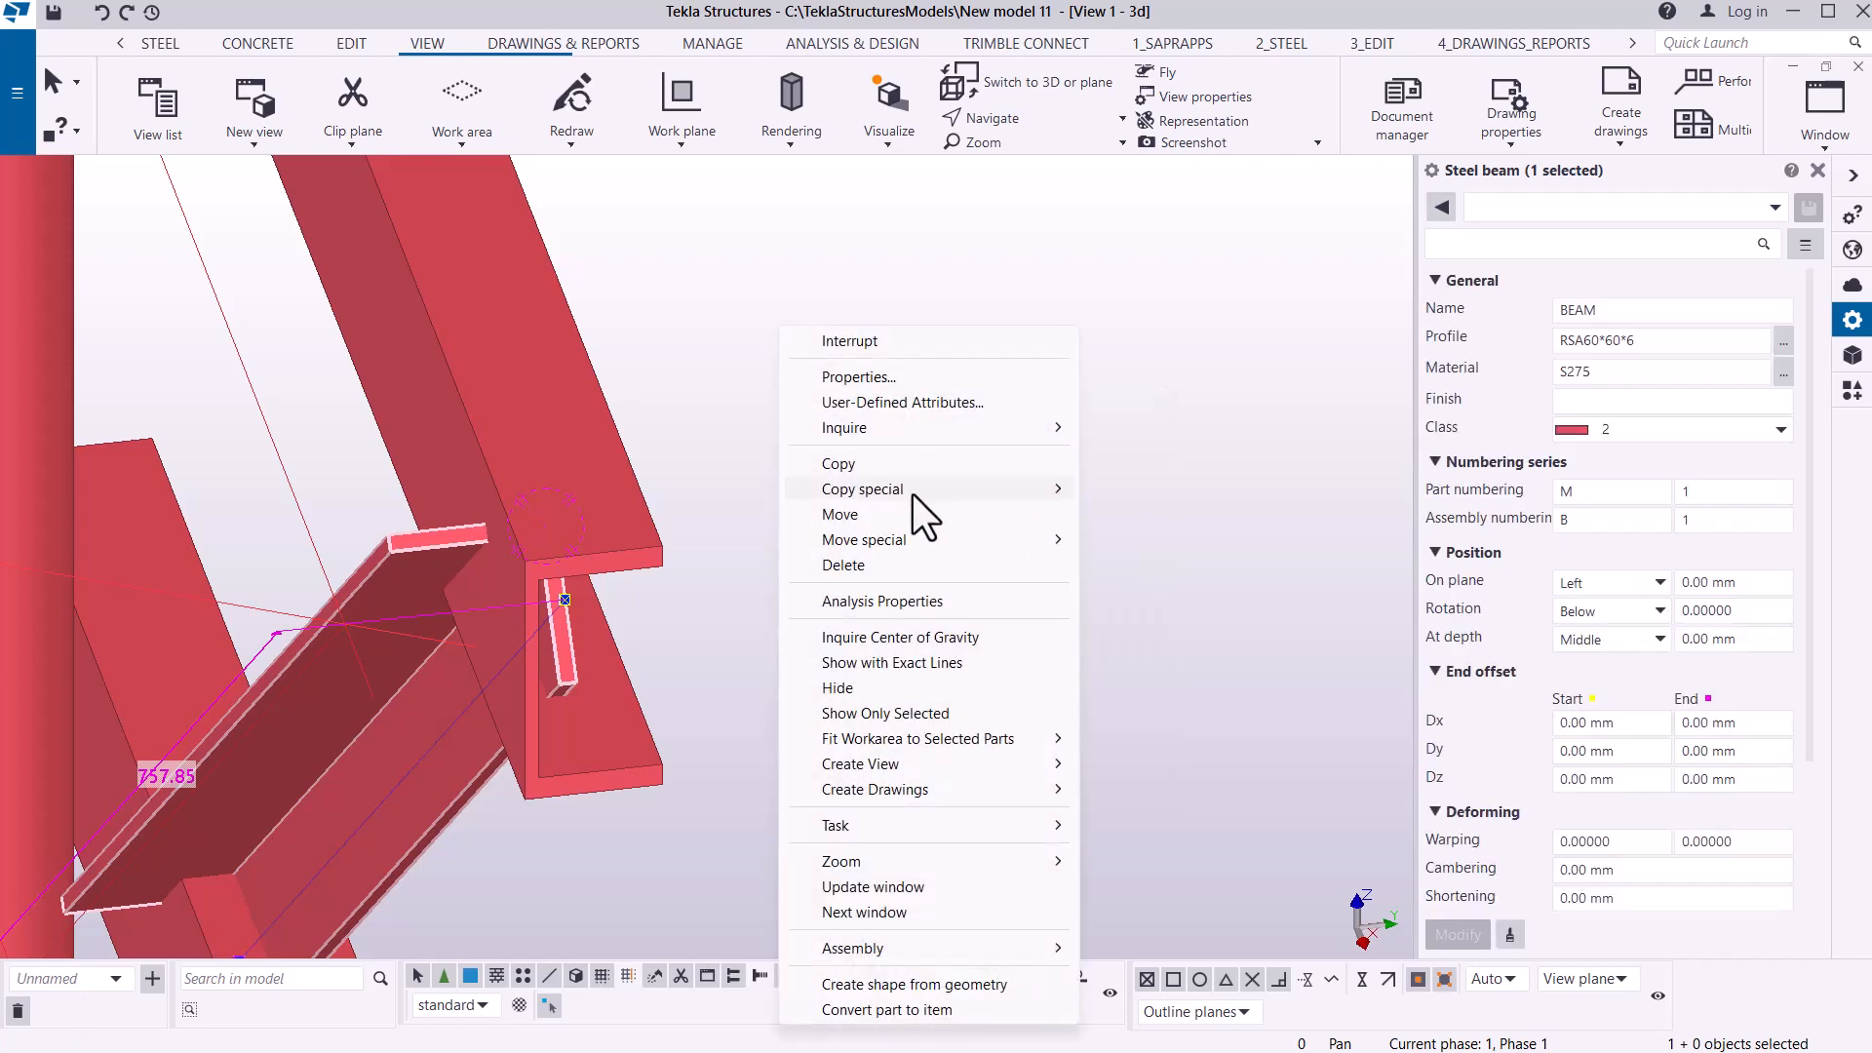
mouse_move(893, 542)
click(1139, 545)
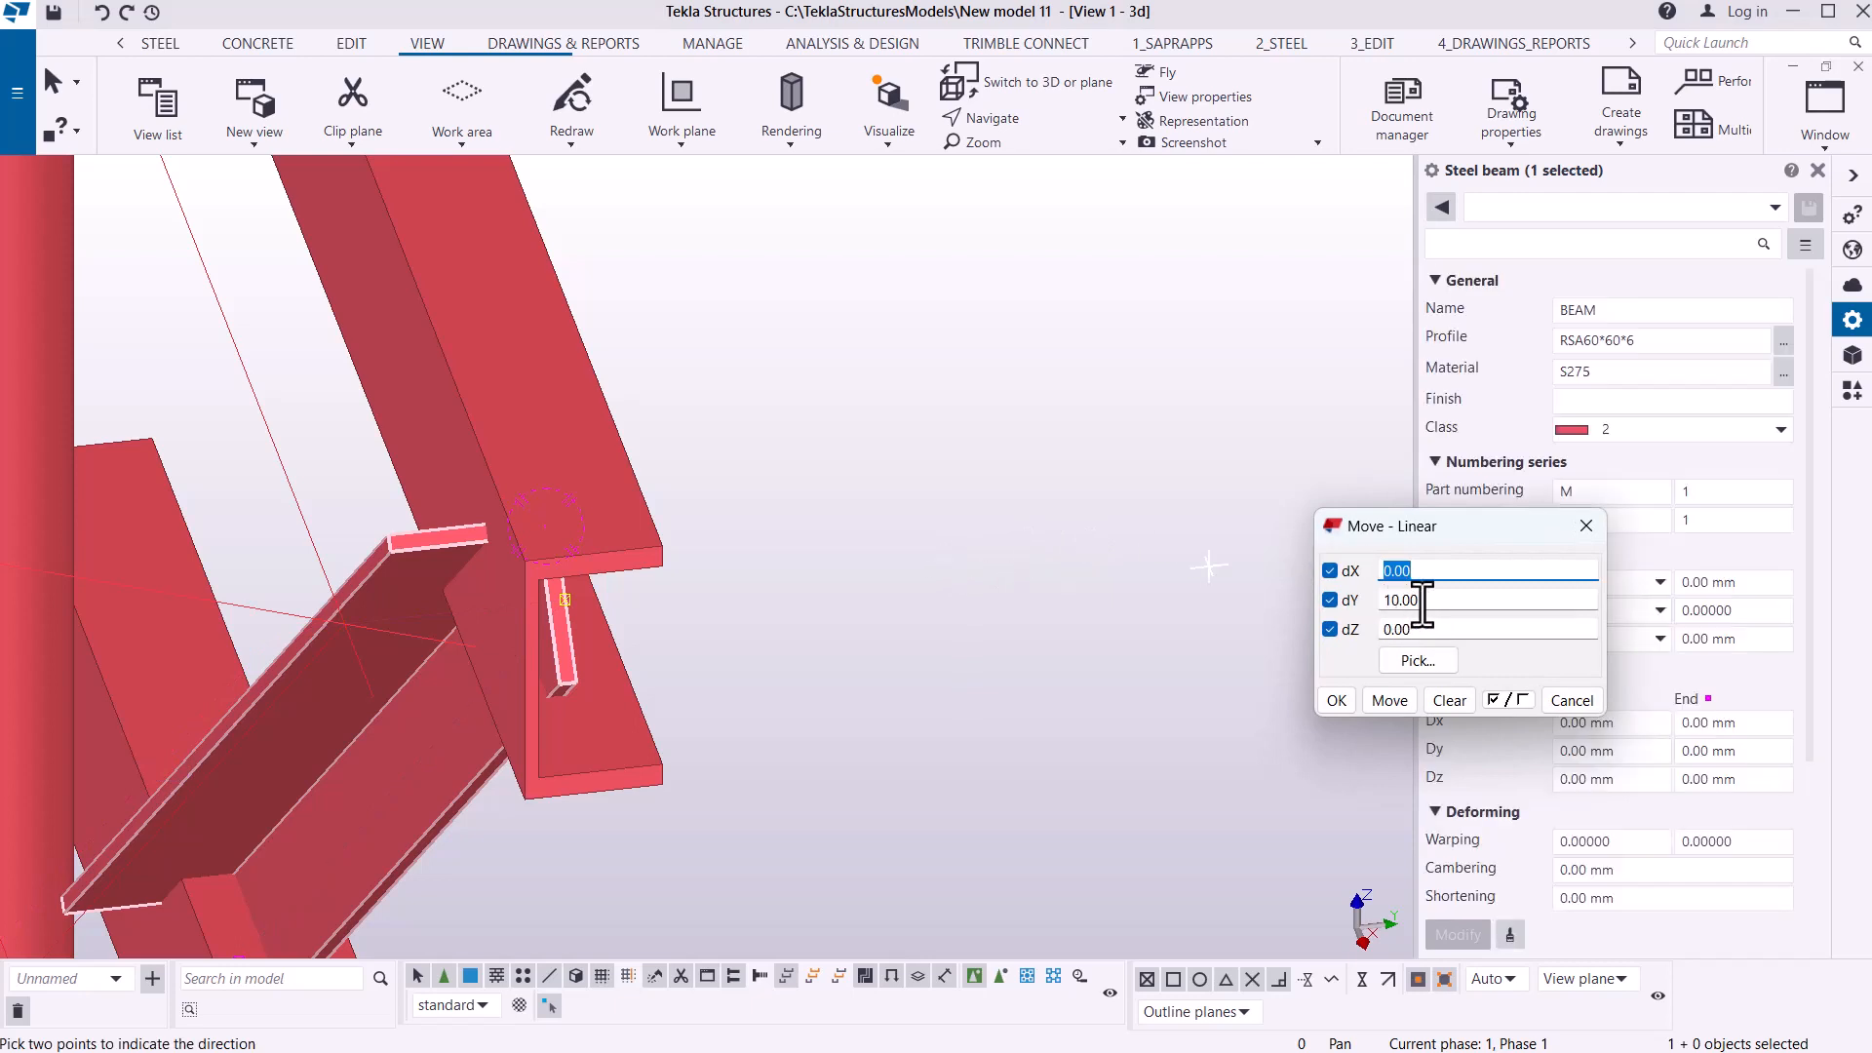
key(Tab)
text(-5)
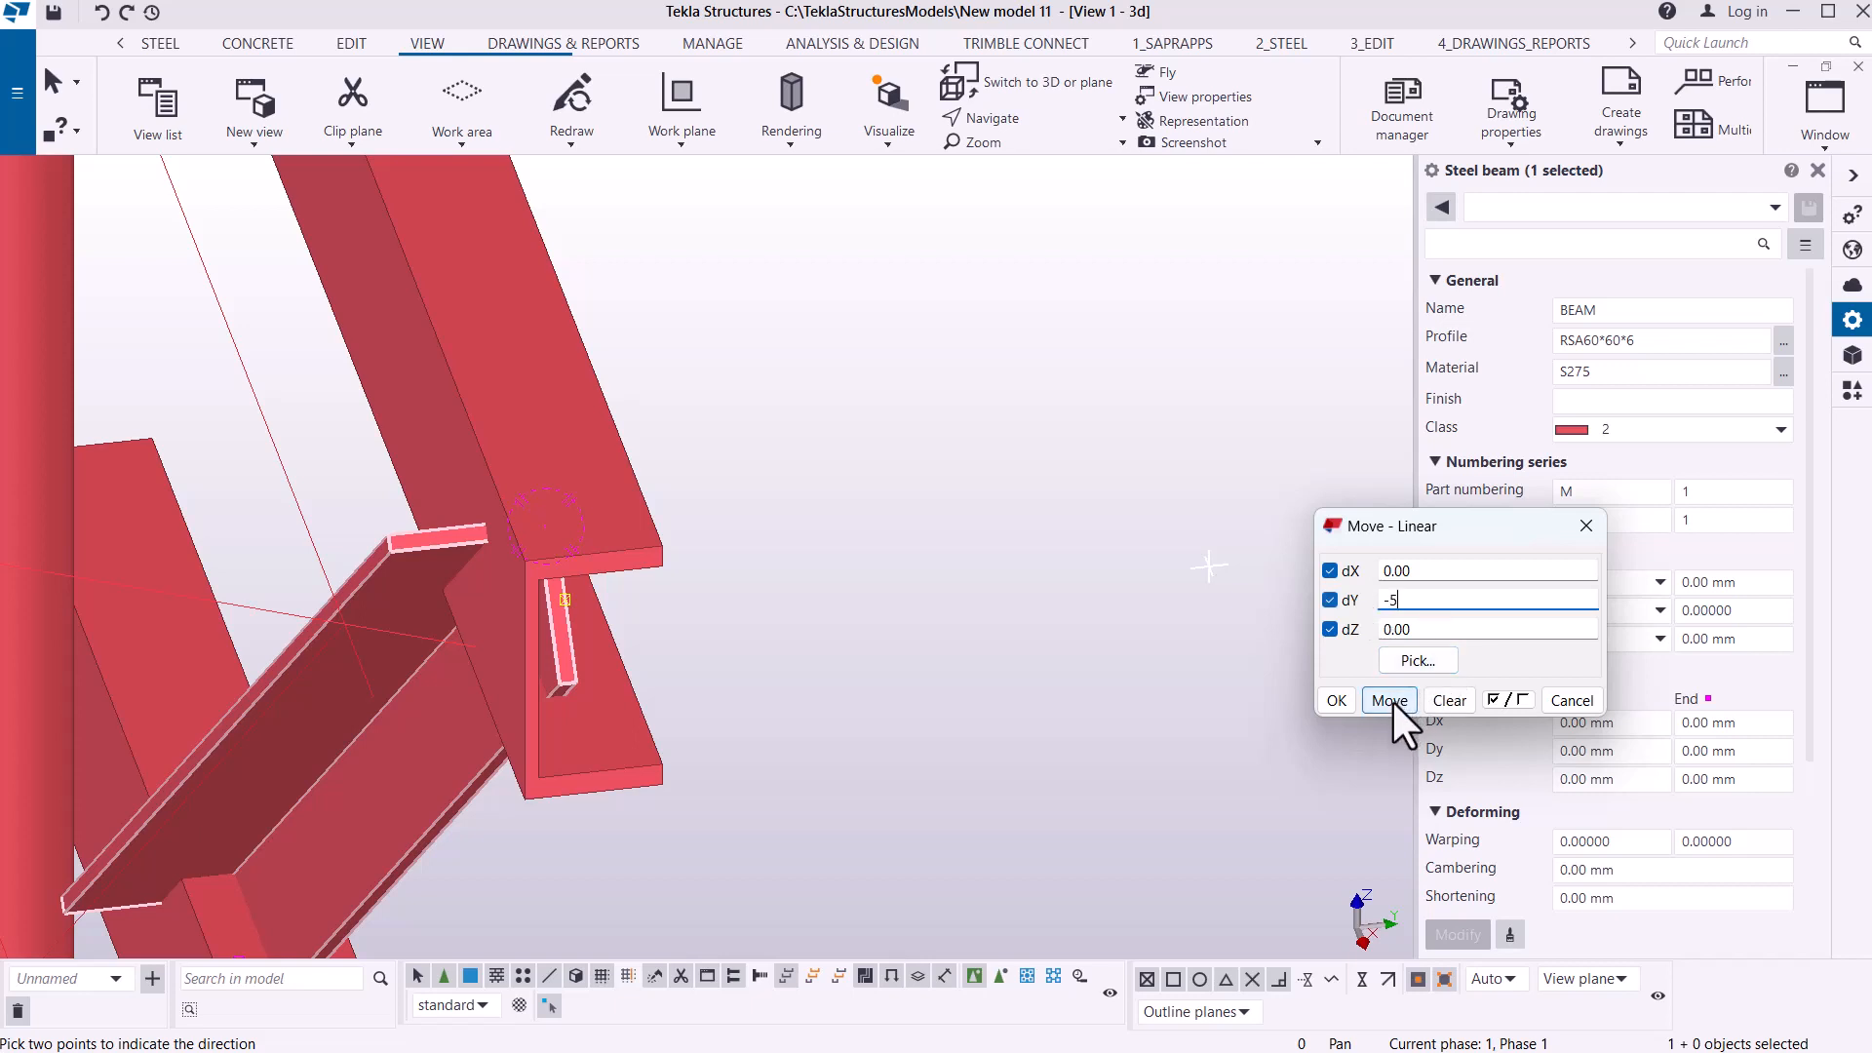
click(1390, 699)
click(1390, 700)
click(1391, 699)
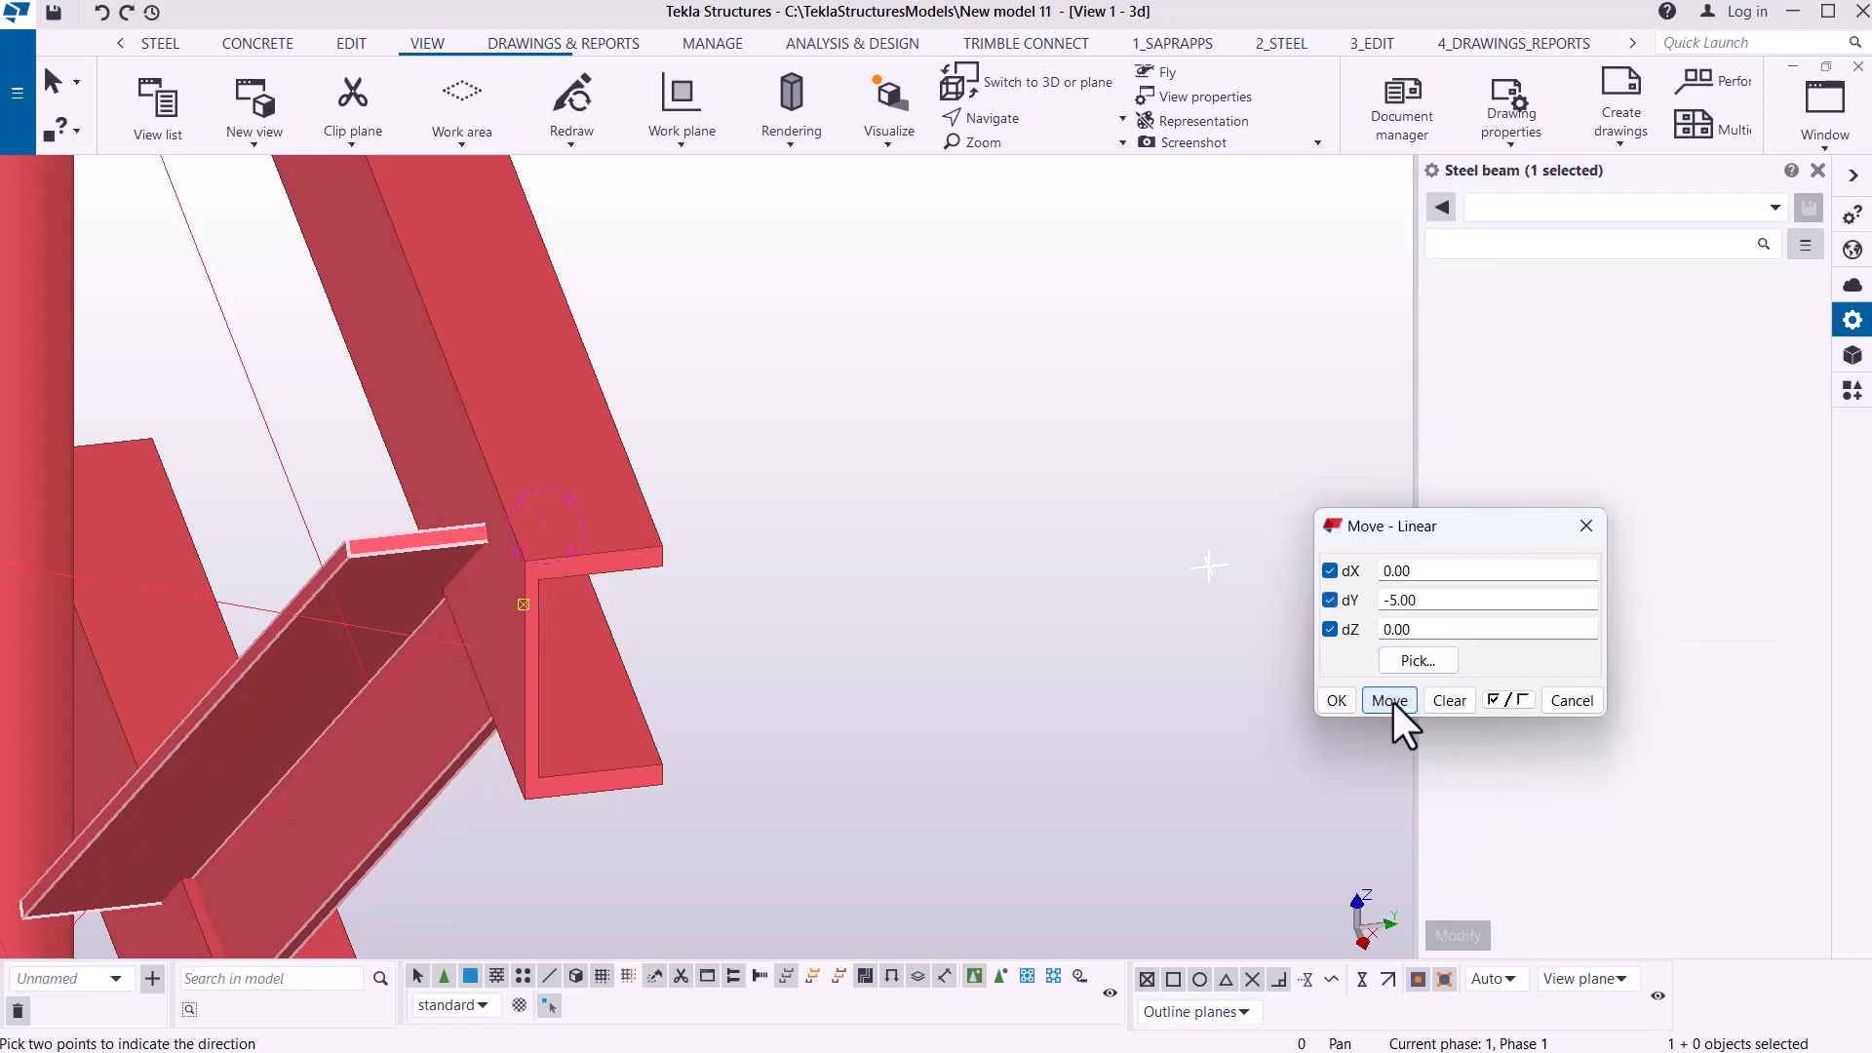
click(1391, 699)
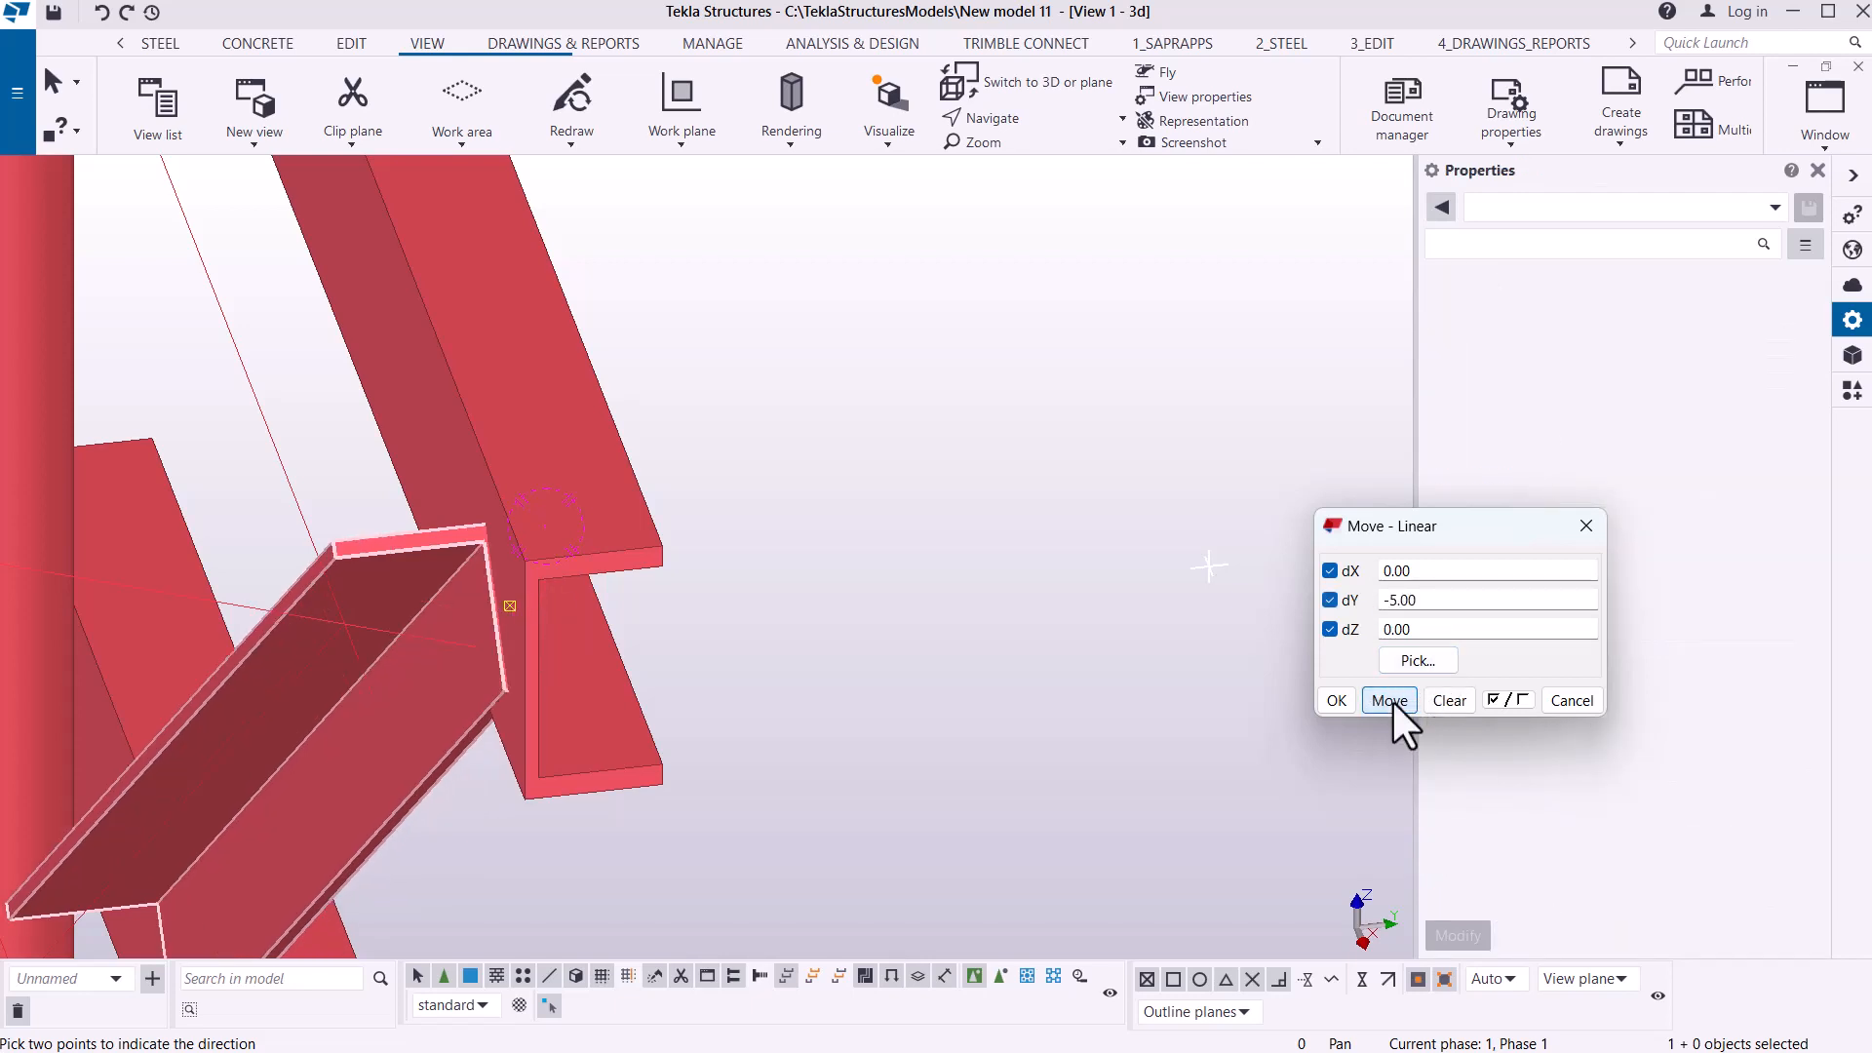
click(1391, 699)
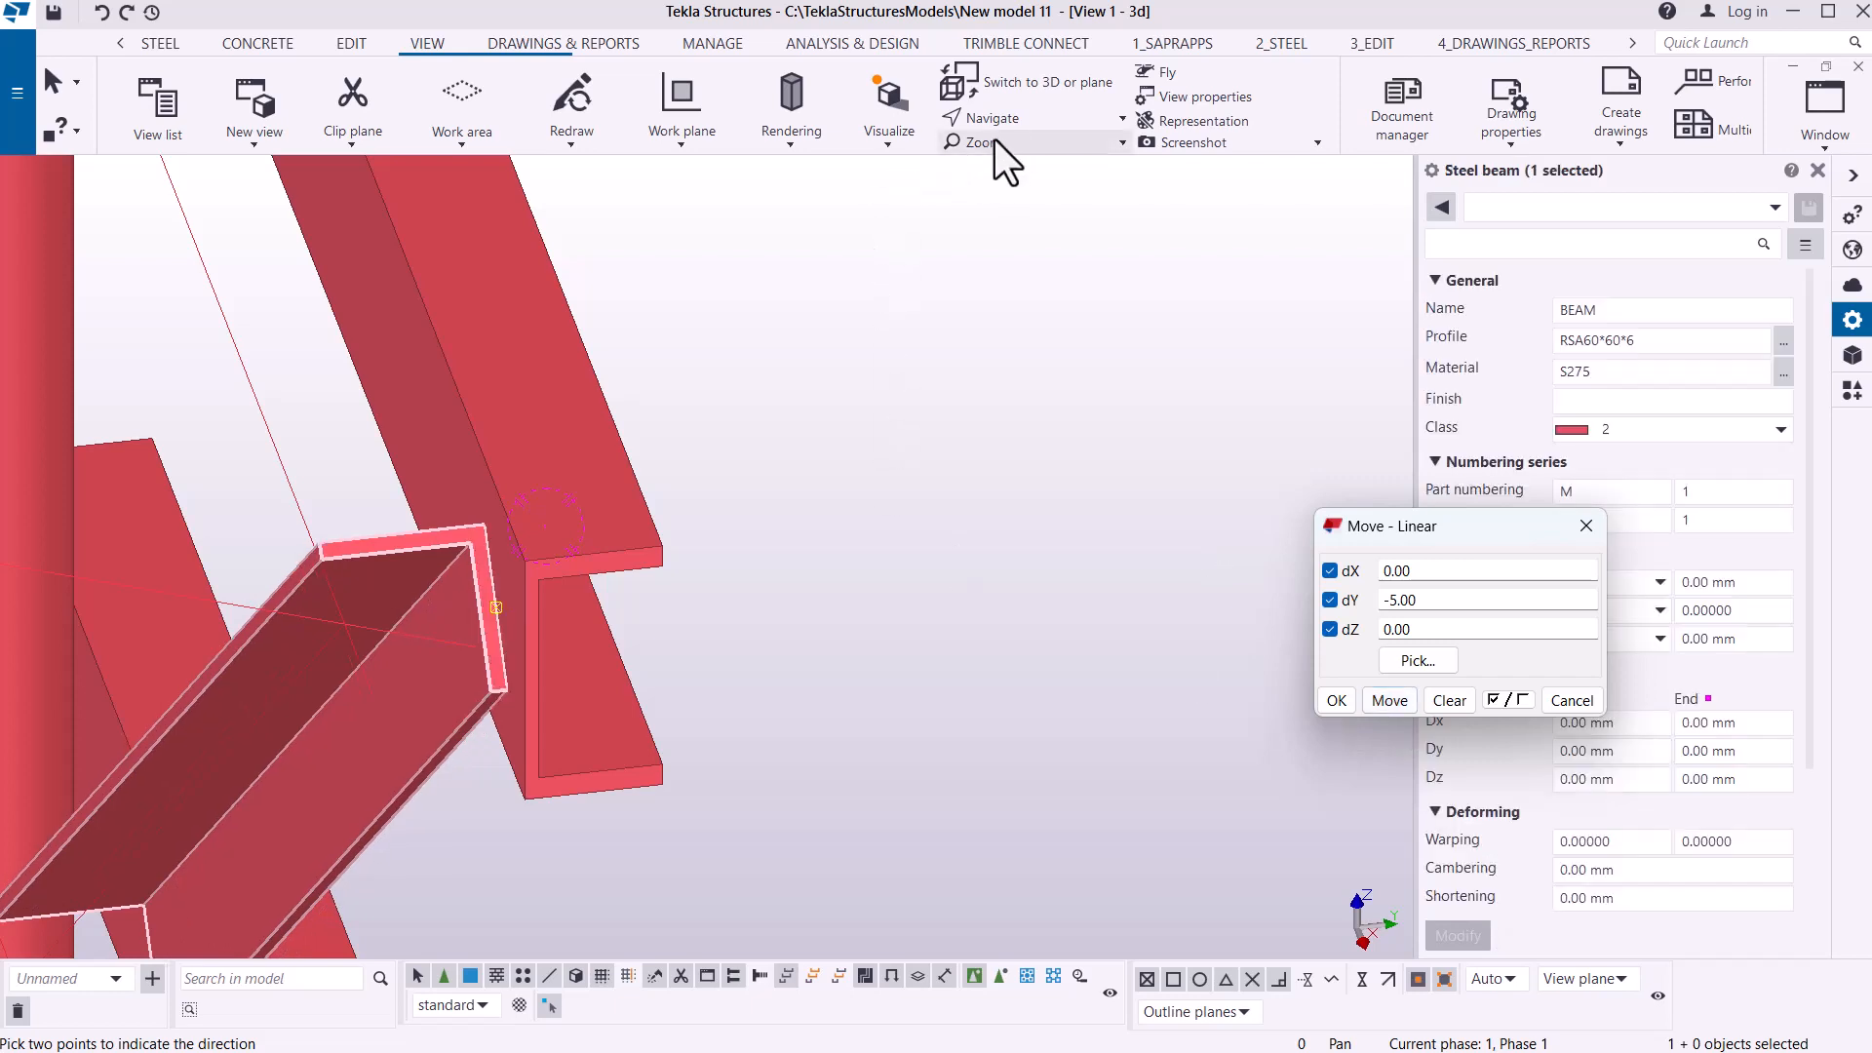
- Check the diagonal's fit behind both channels and the frame's position against the mast legs and flange joints
click(1016, 120)
click(1022, 203)
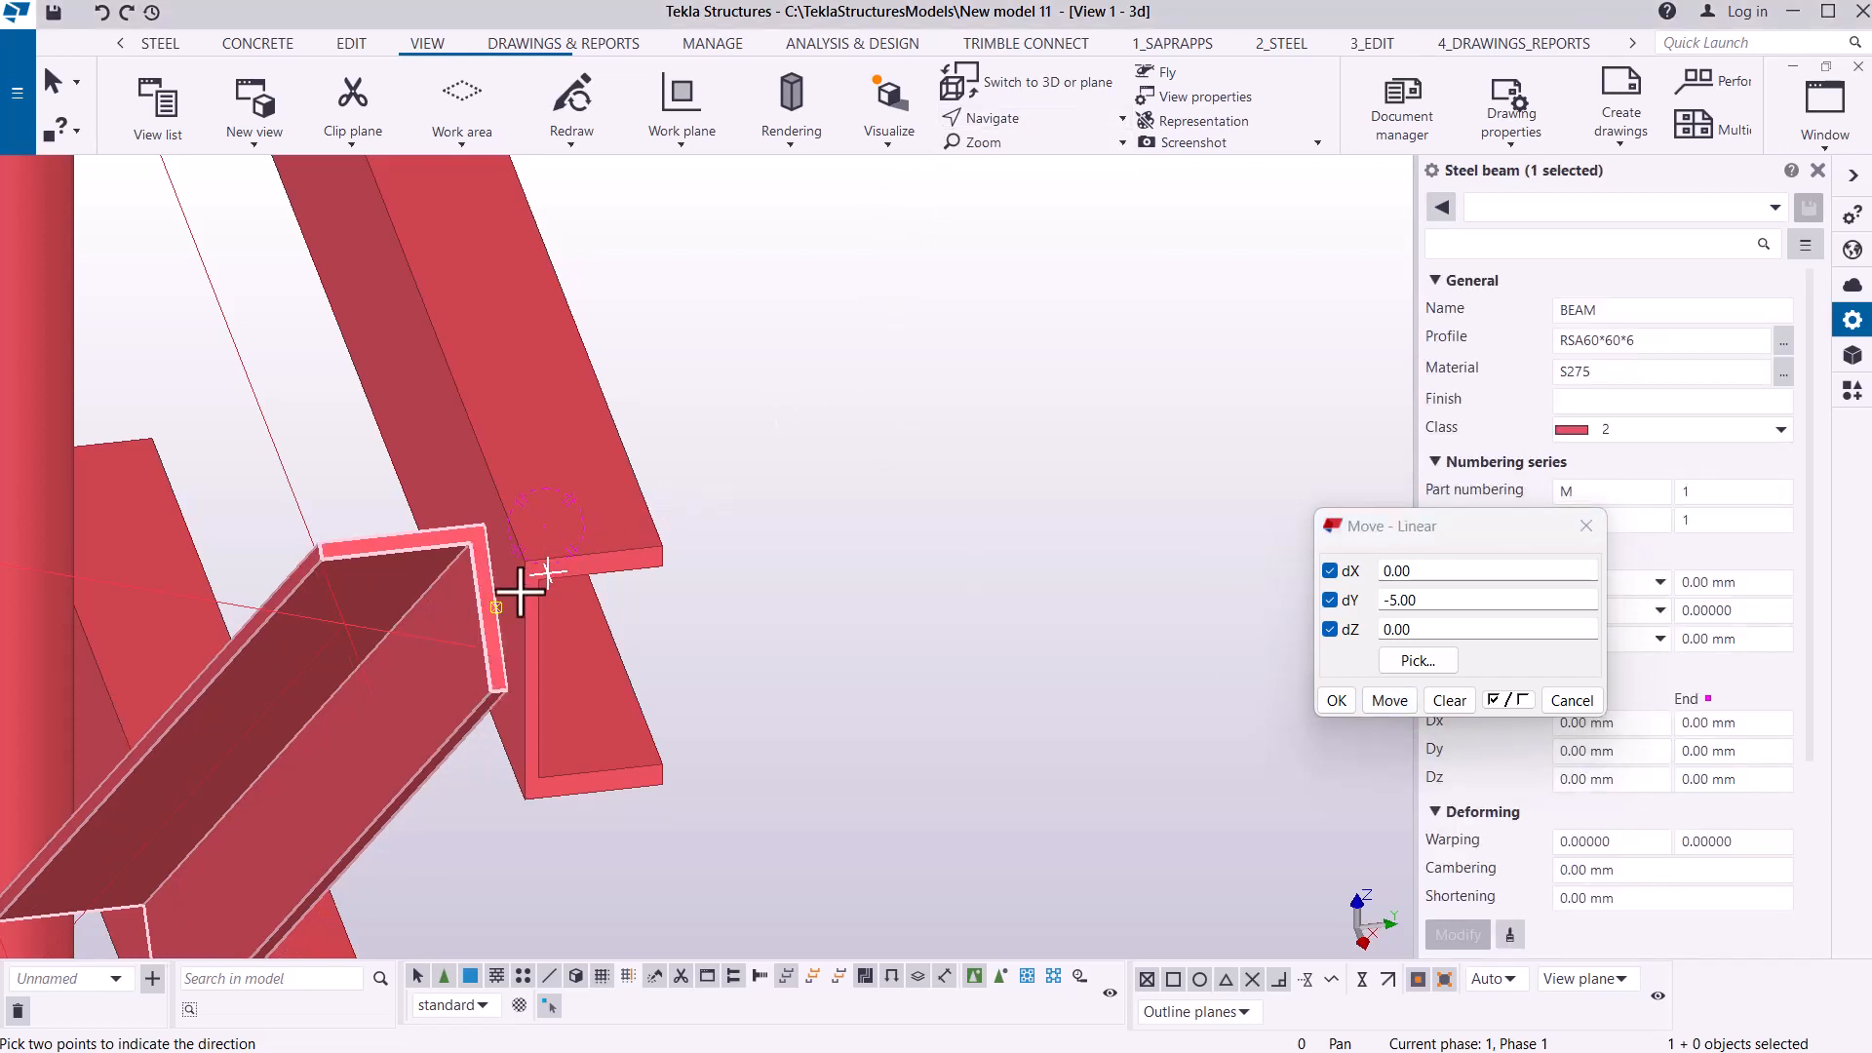
ctrl+middle_drag(523, 599, 375, 588)
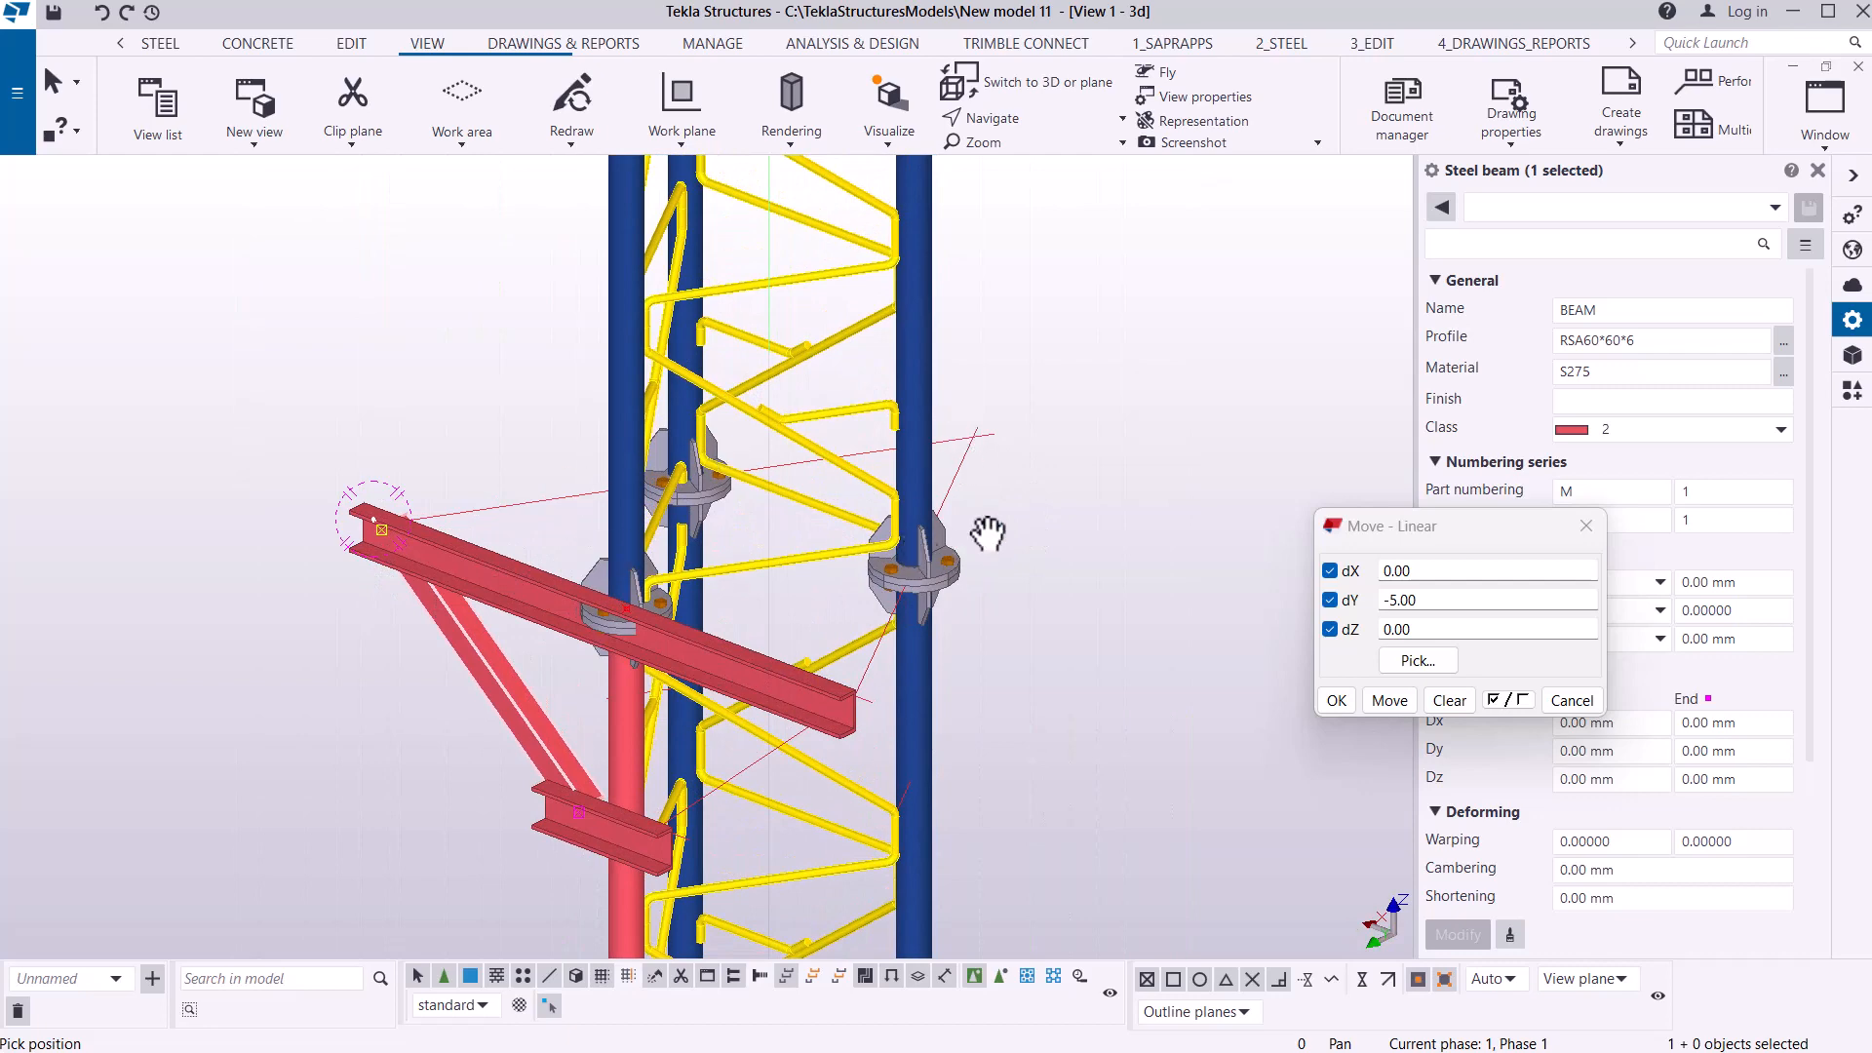
scroll(987, 534, up, 5)
right_click(1268, 200)
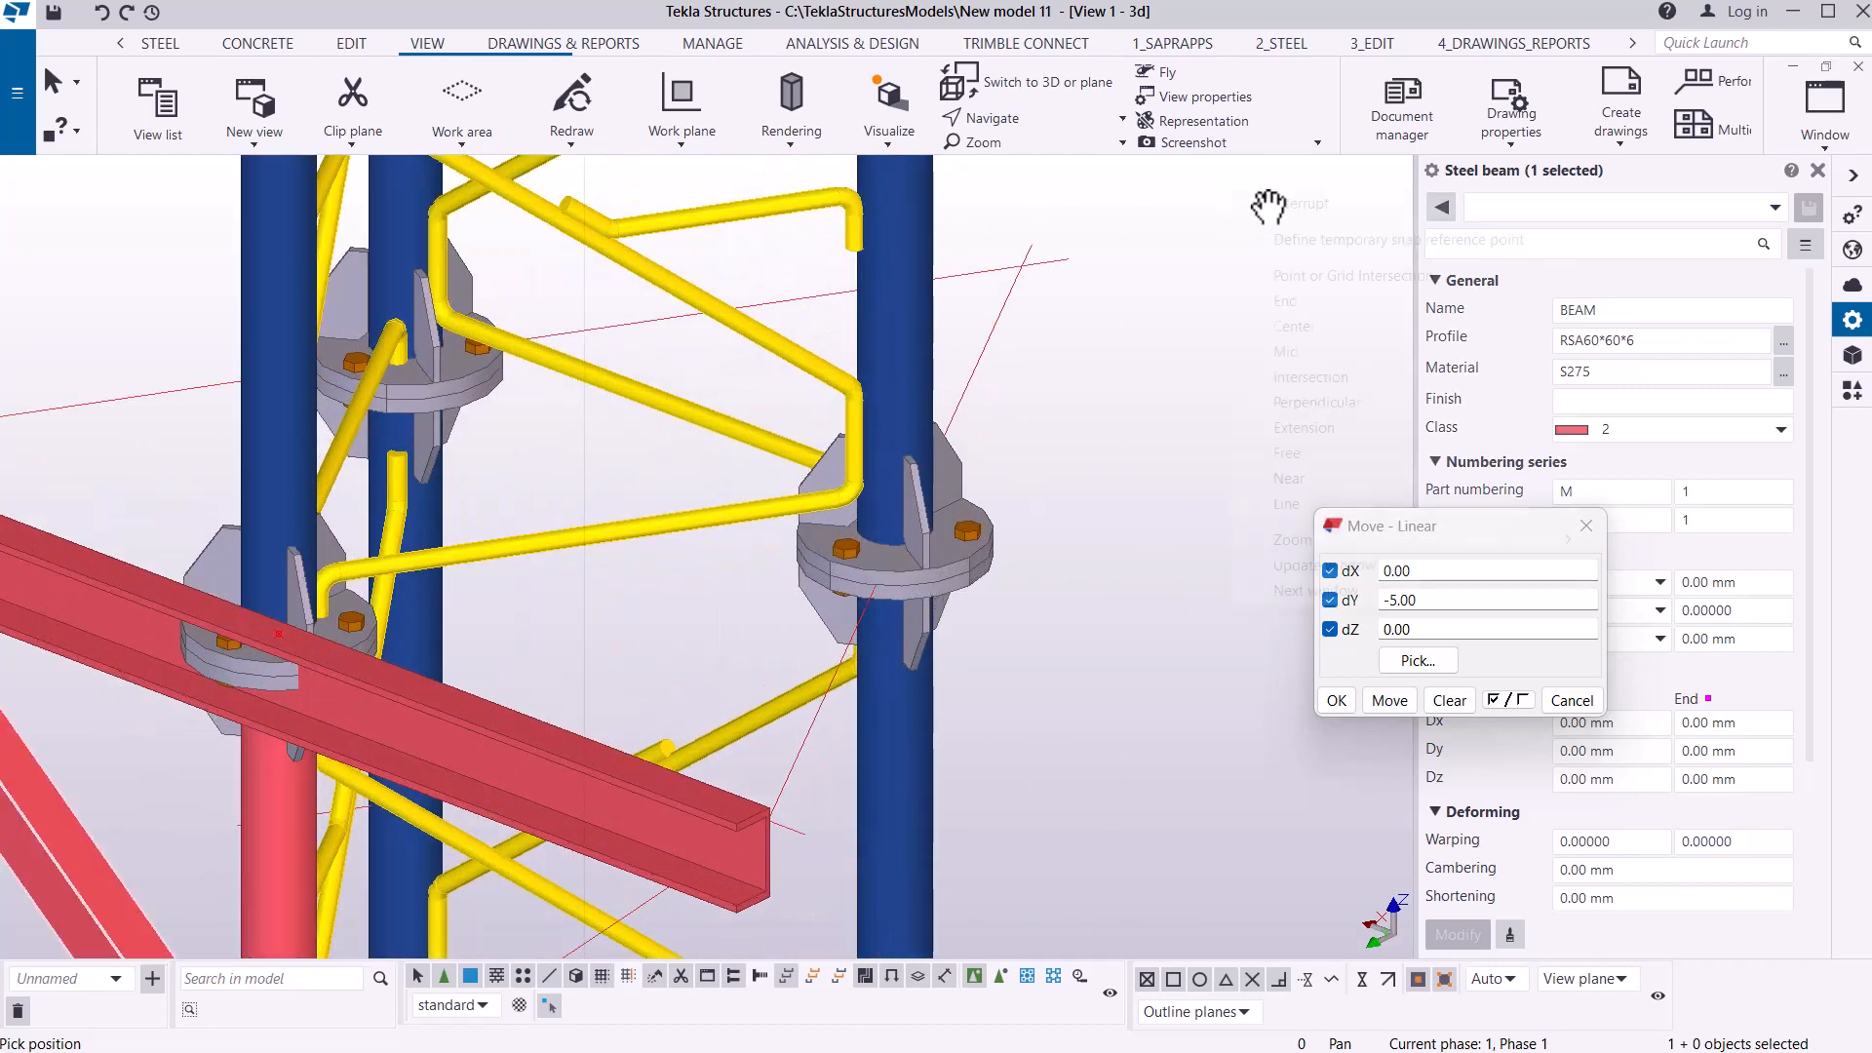
click(1295, 208)
scroll(831, 389, down, 4)
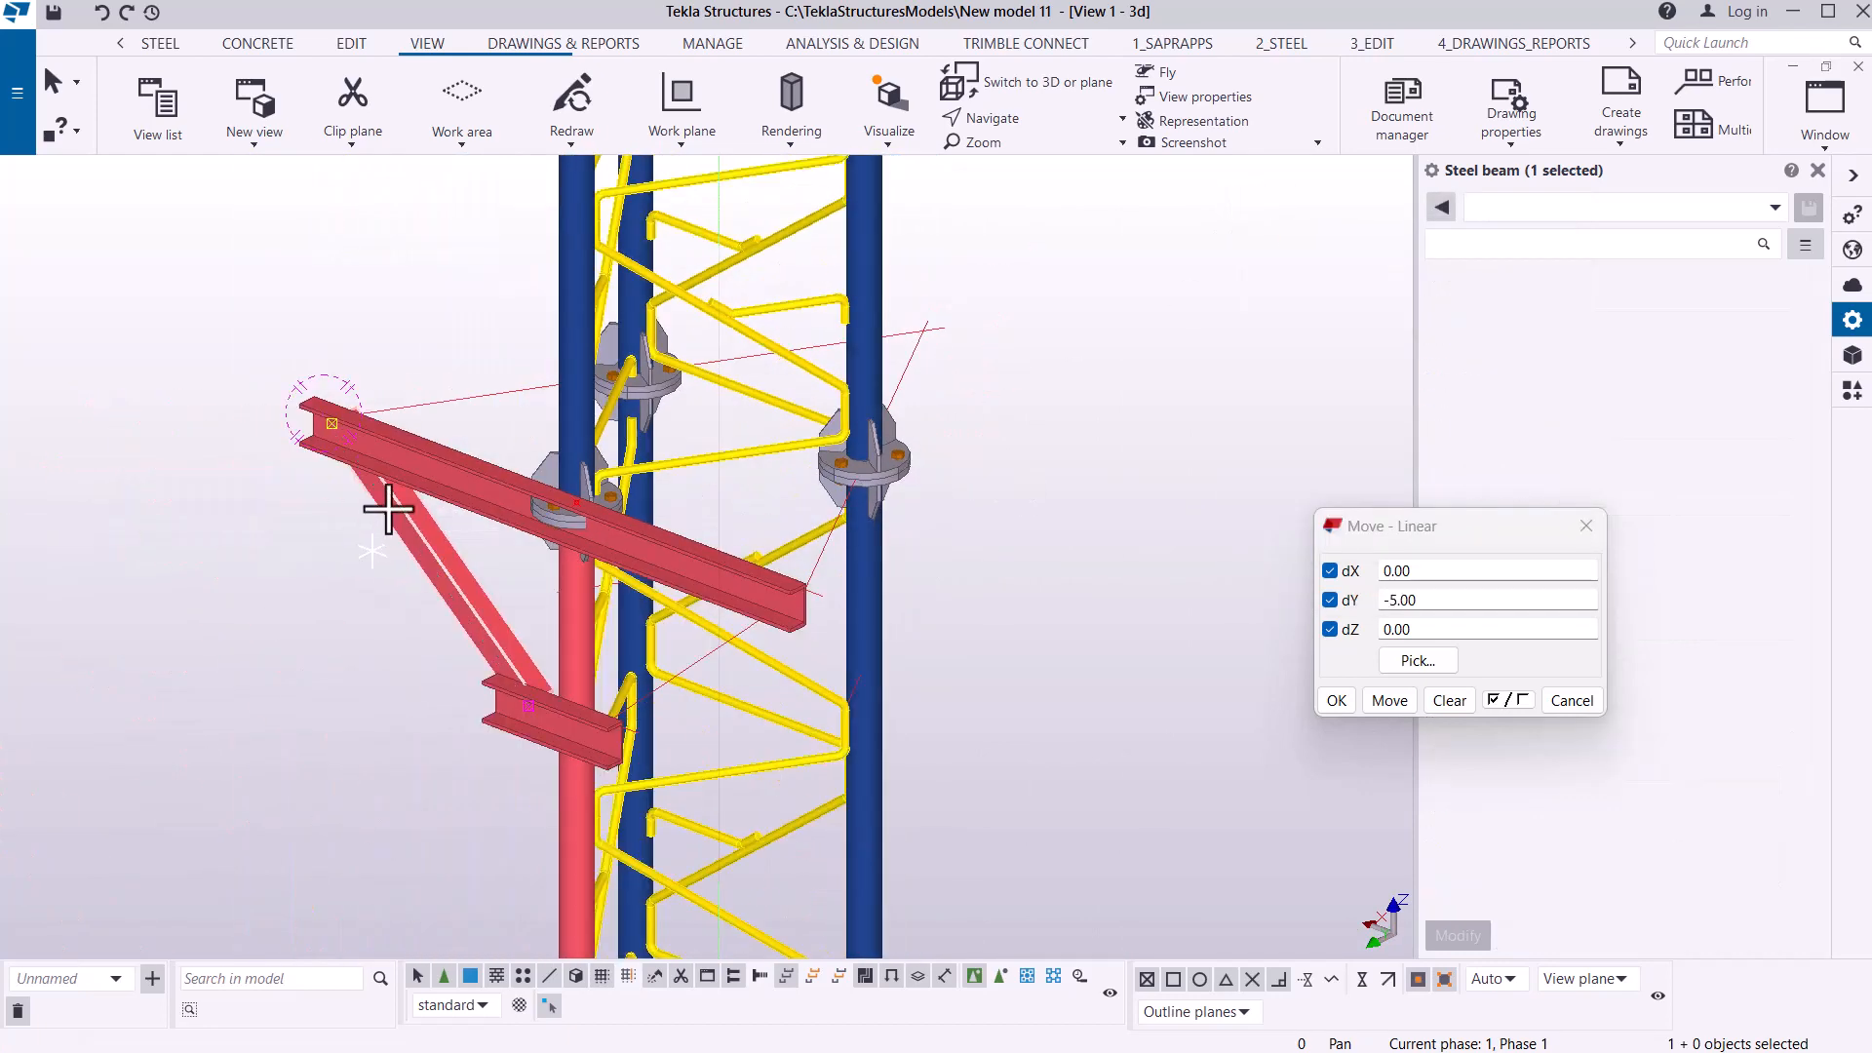
scroll(388, 509, up, 3)
right_click(353, 308)
click(422, 323)
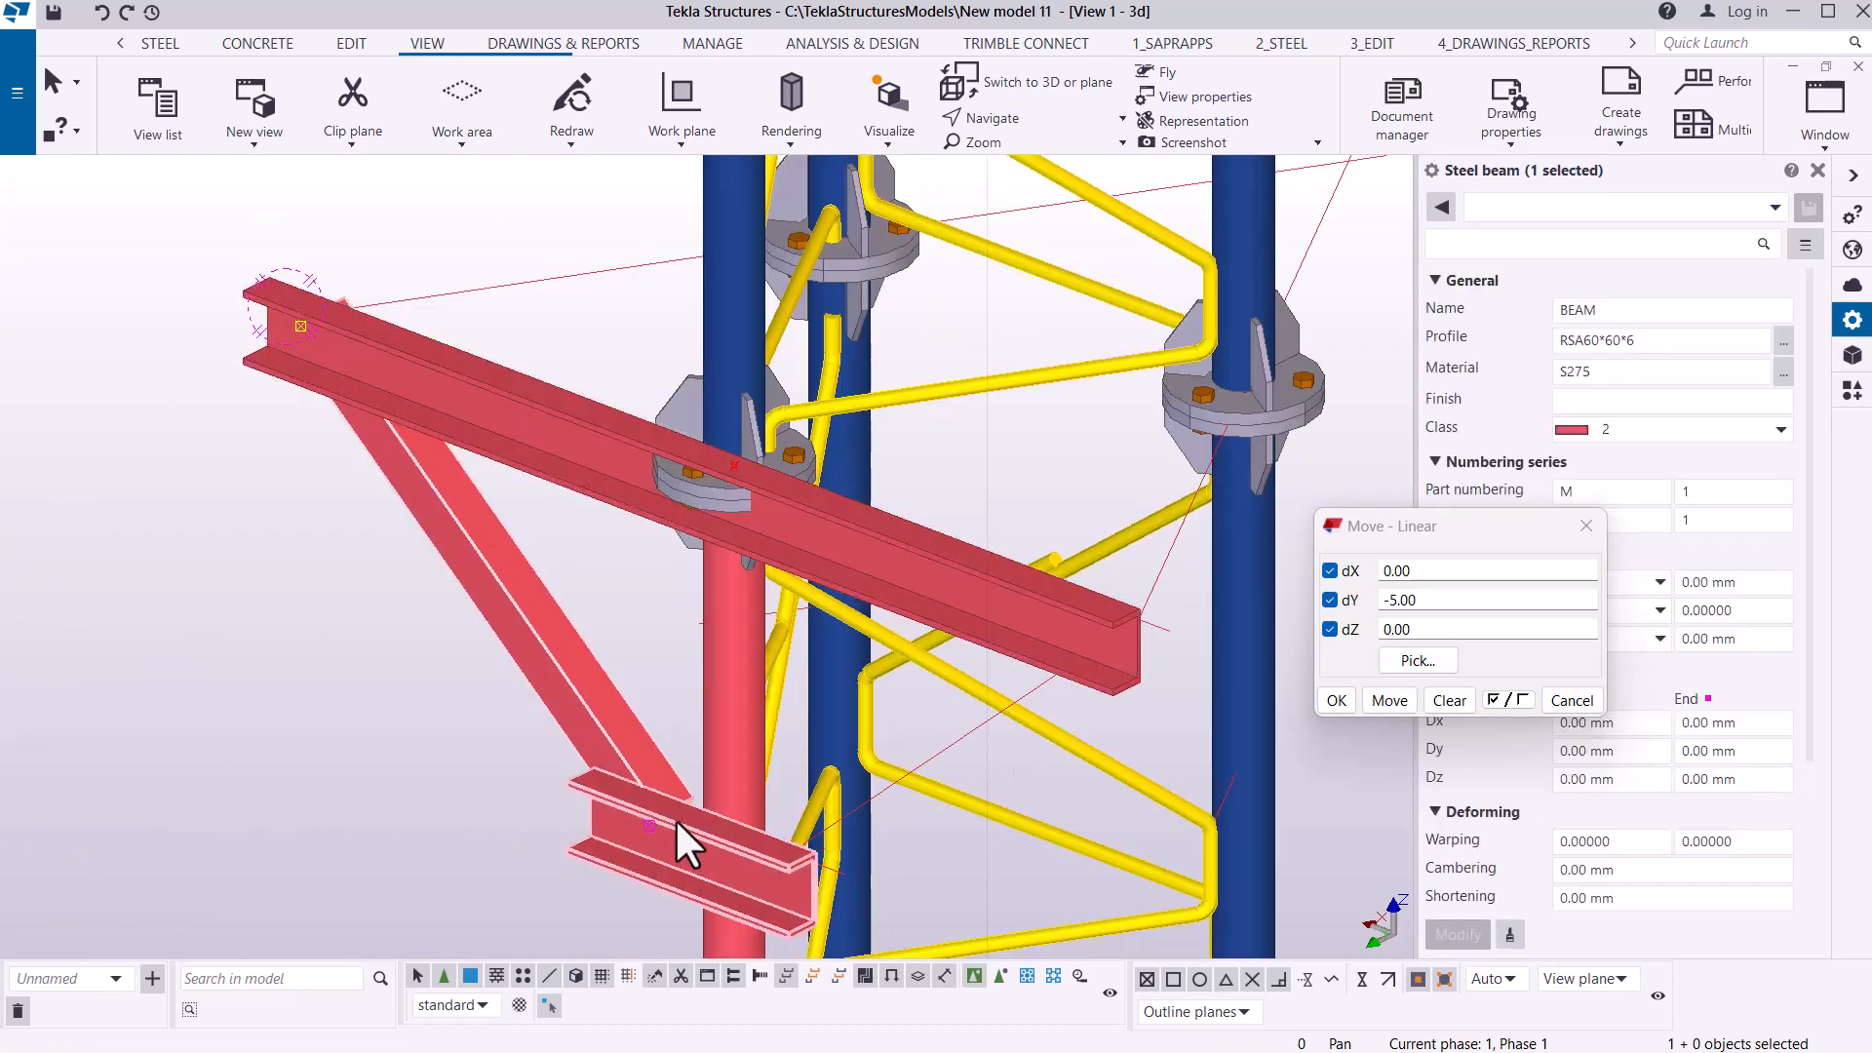
- Move both PFC channels and the RSA diagonal together linearly down the mast, with dX 0 and dY 0 mm
click(603, 458)
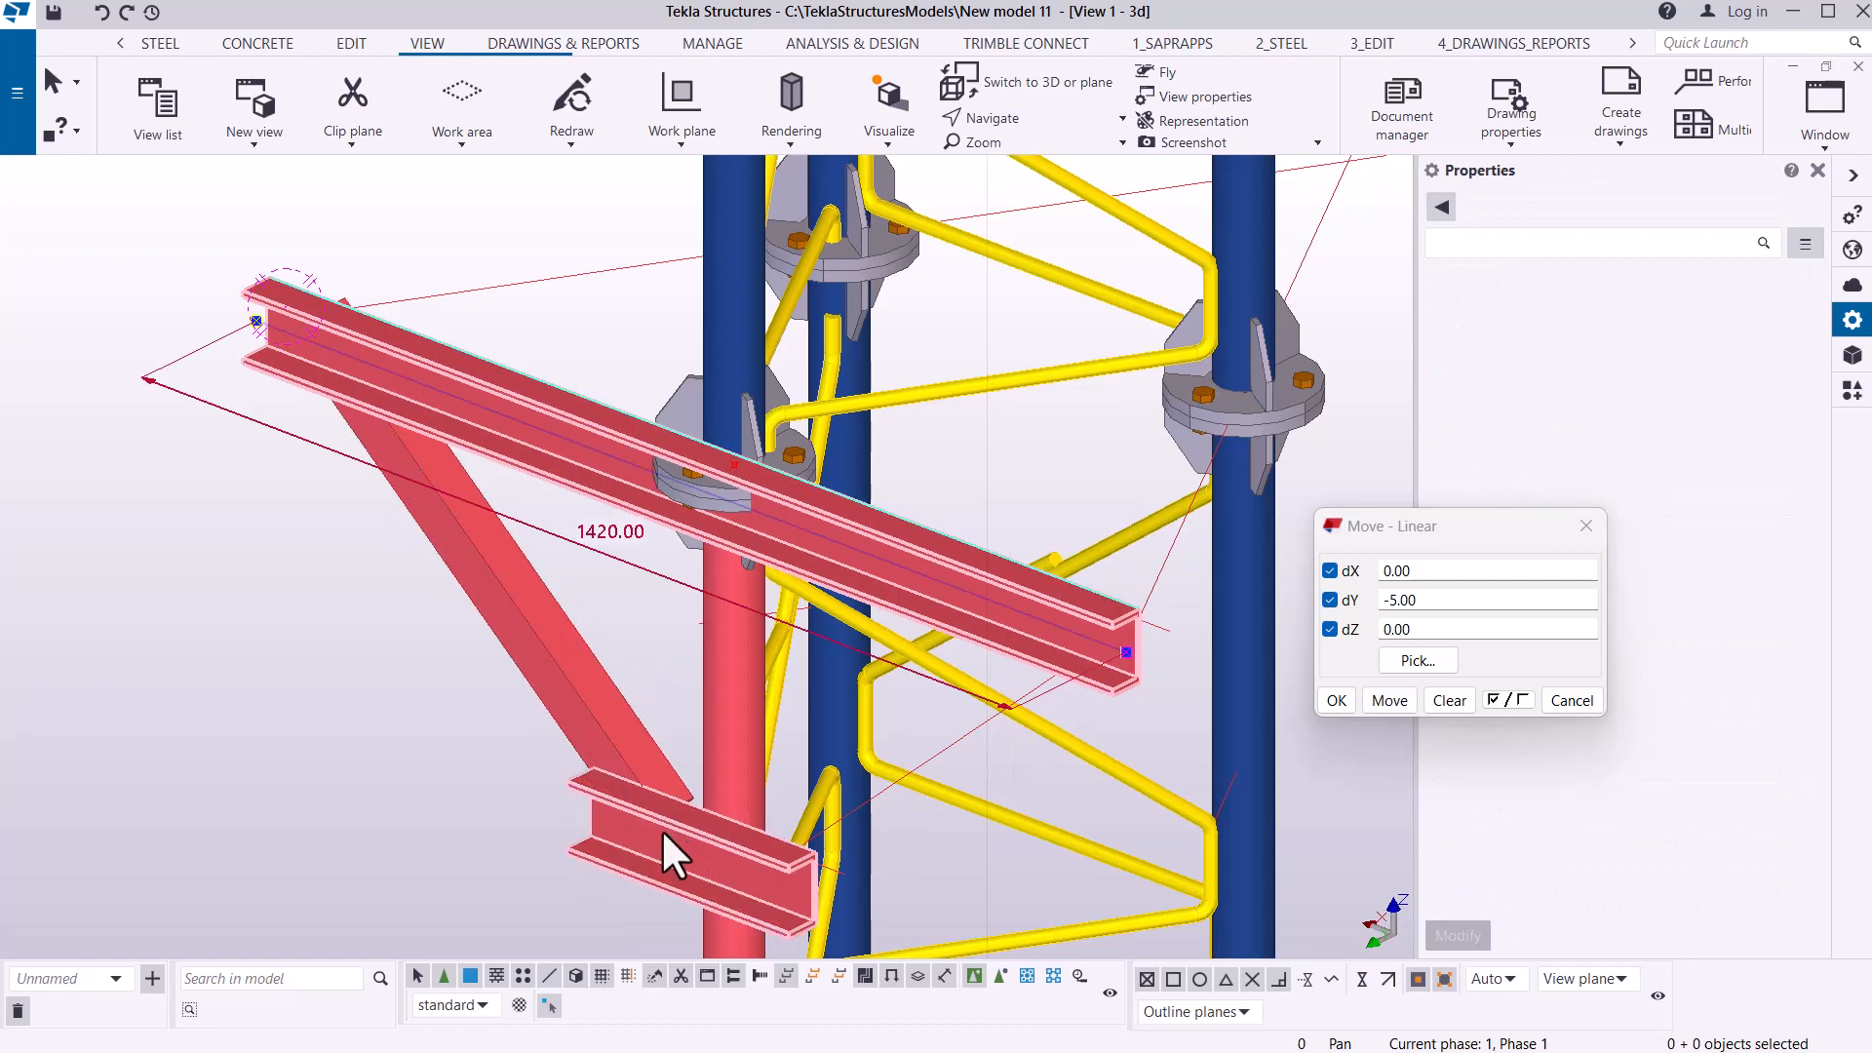
ctrl+click(661, 829)
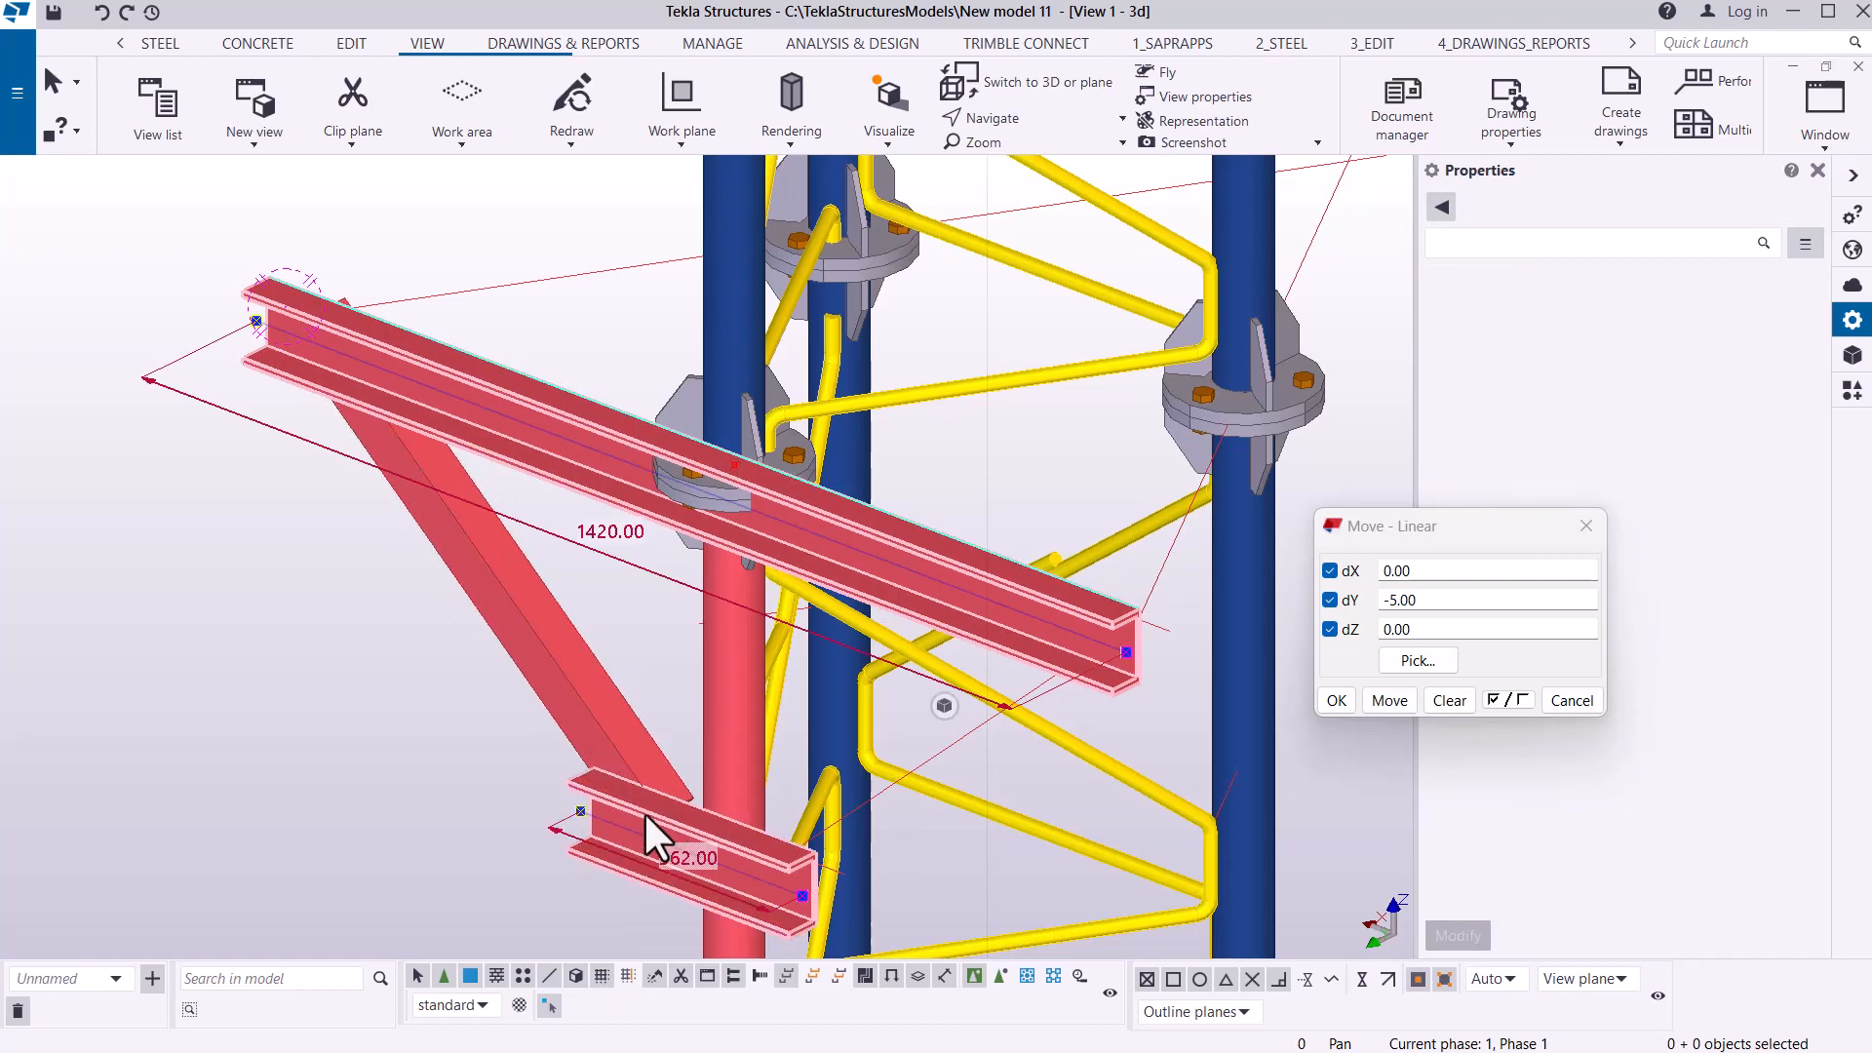
right_click(429, 225)
click(501, 244)
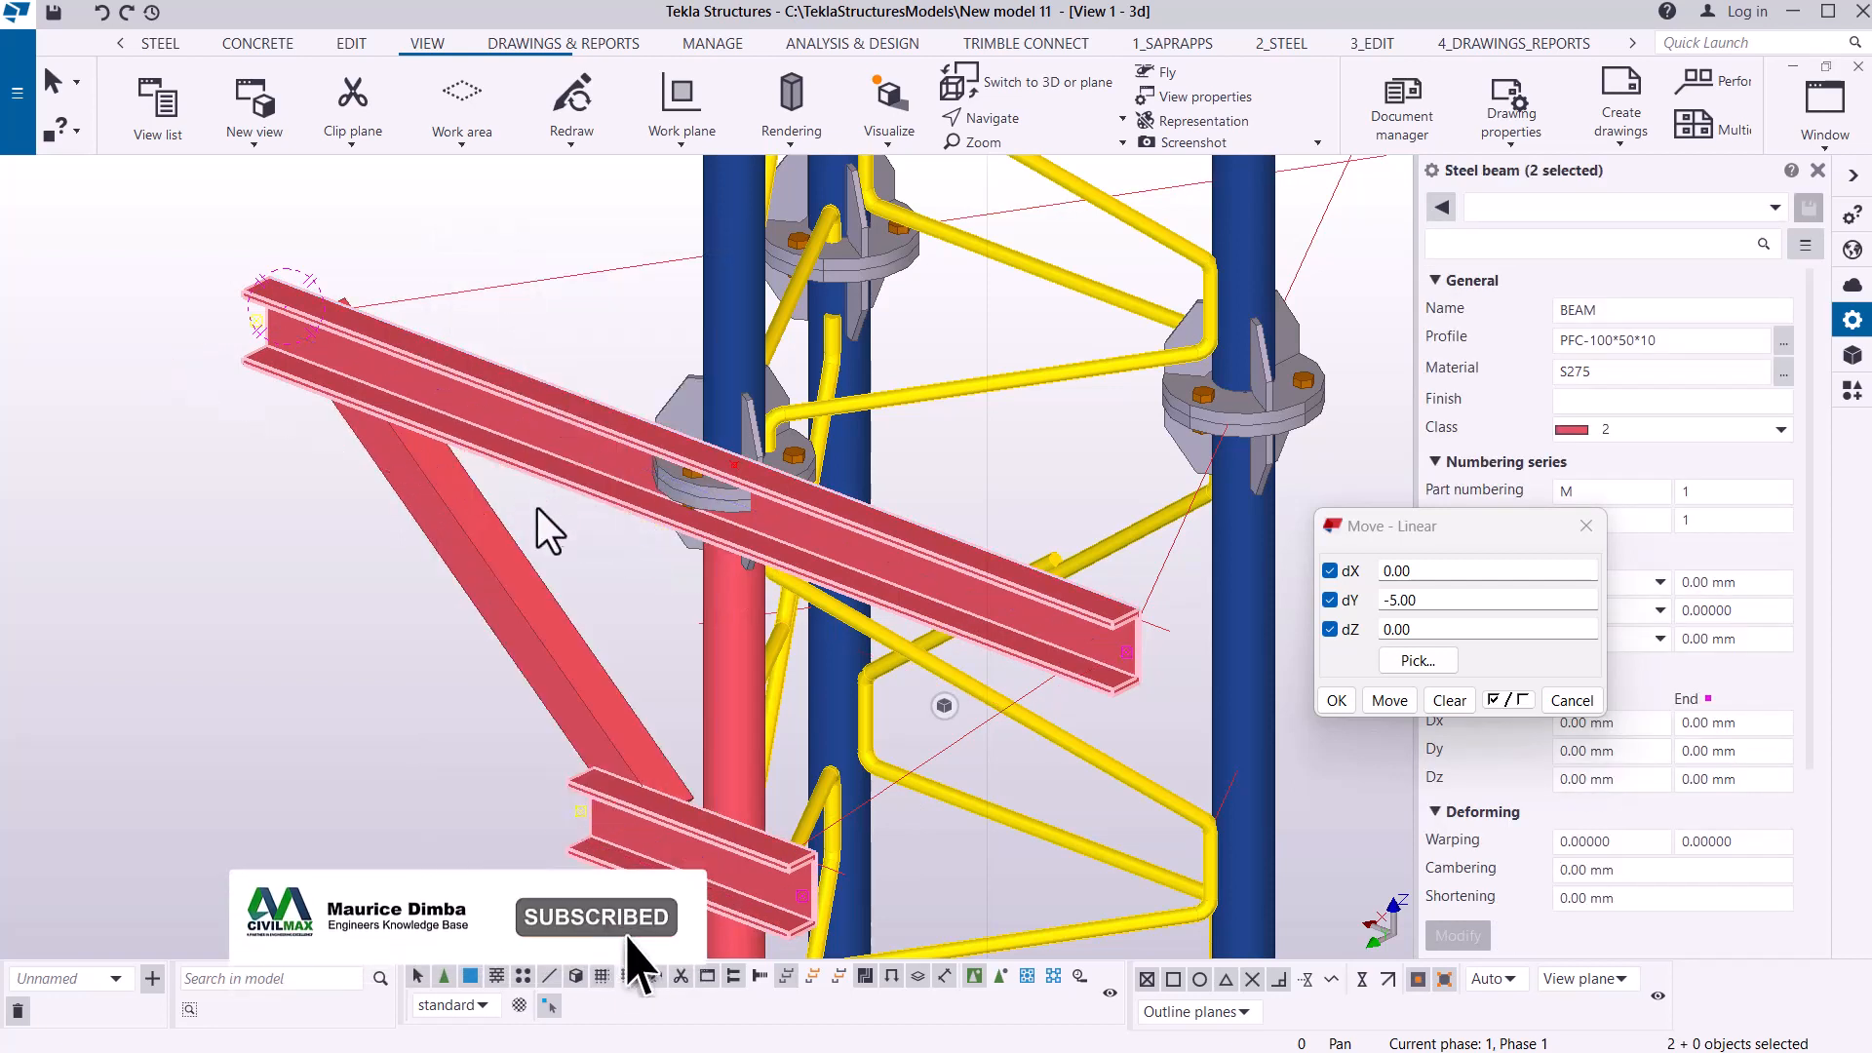
click(505, 548)
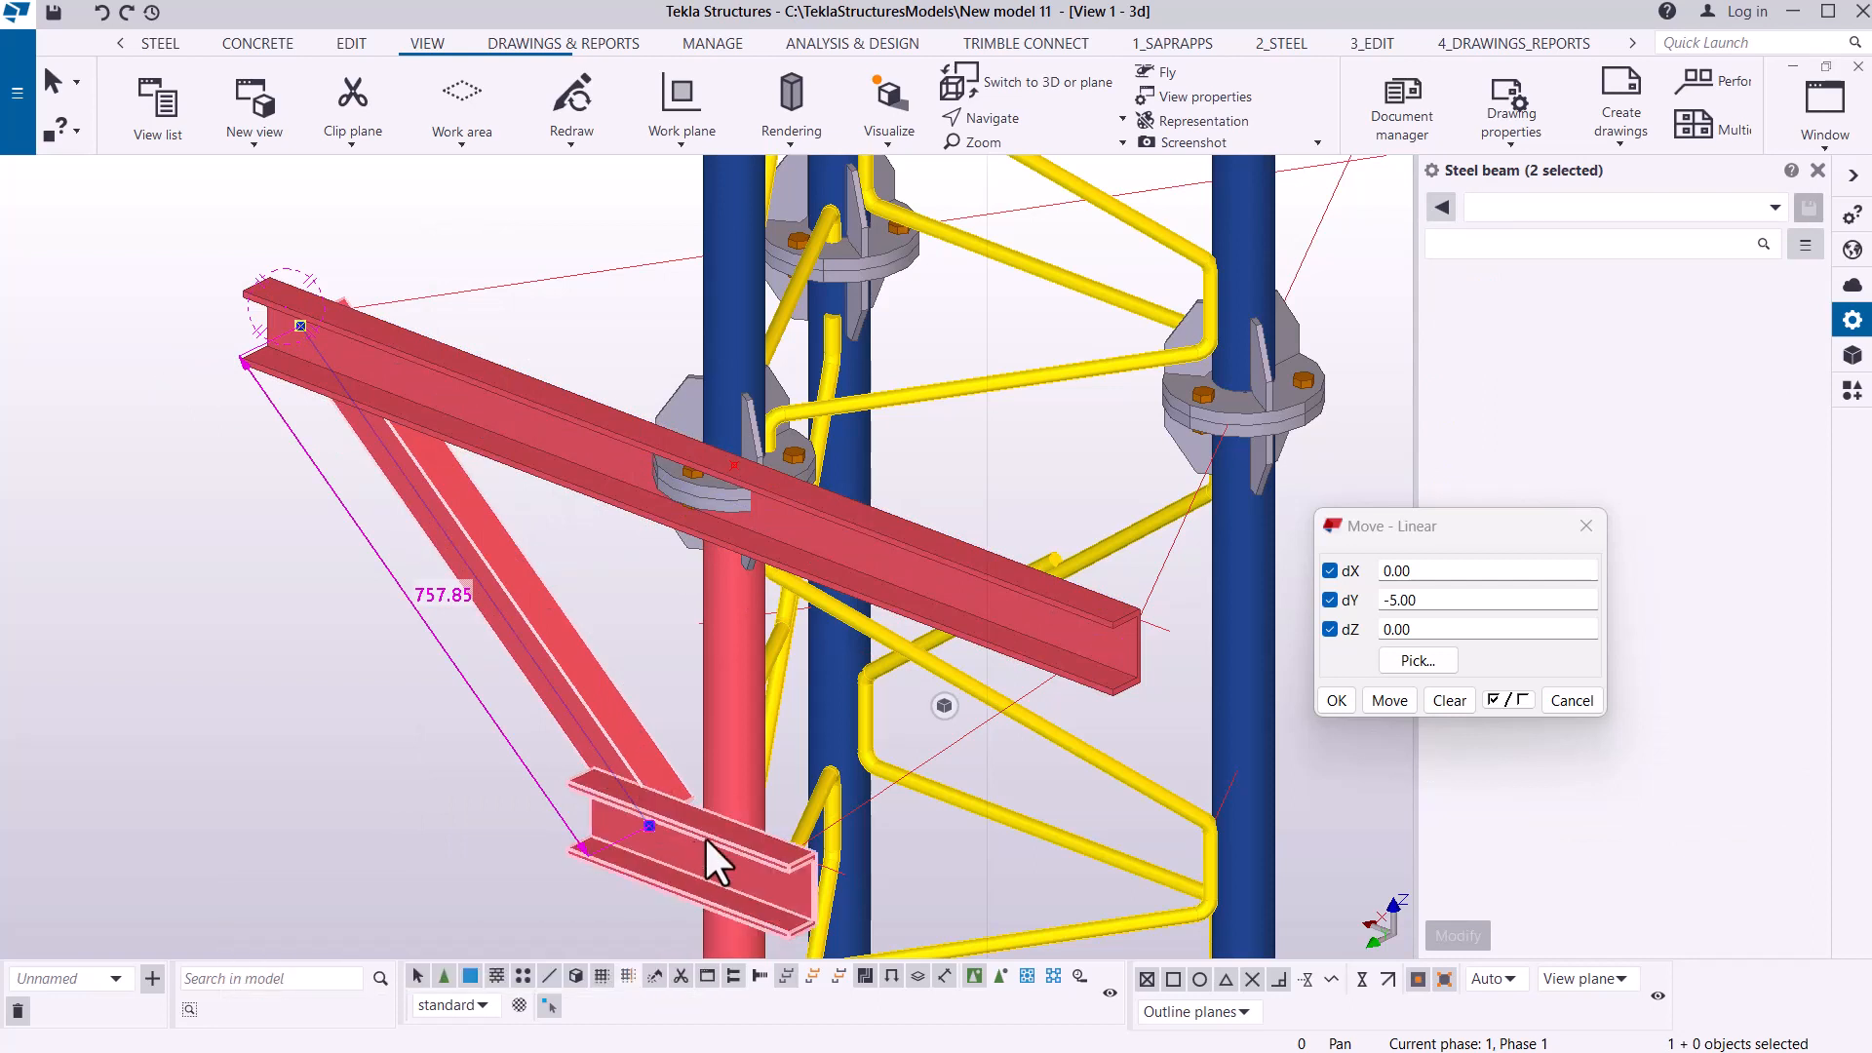
click(560, 471)
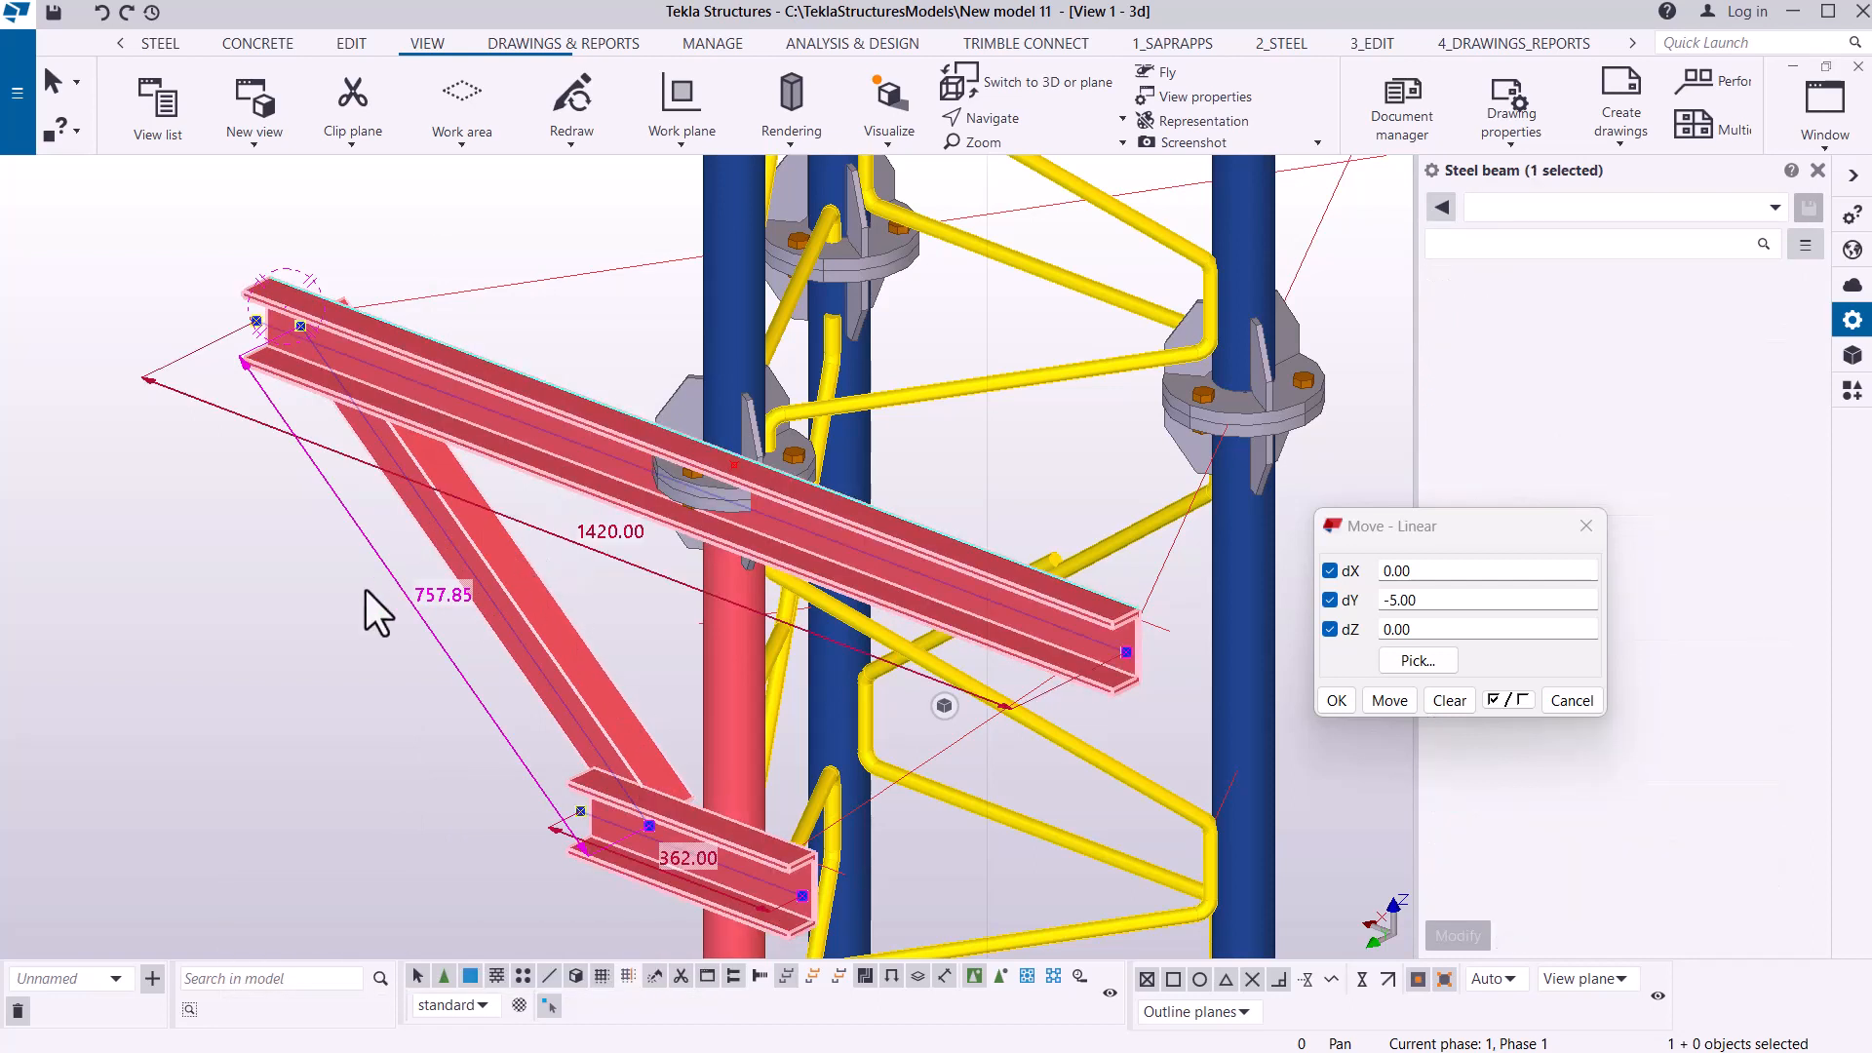
right_click(249, 529)
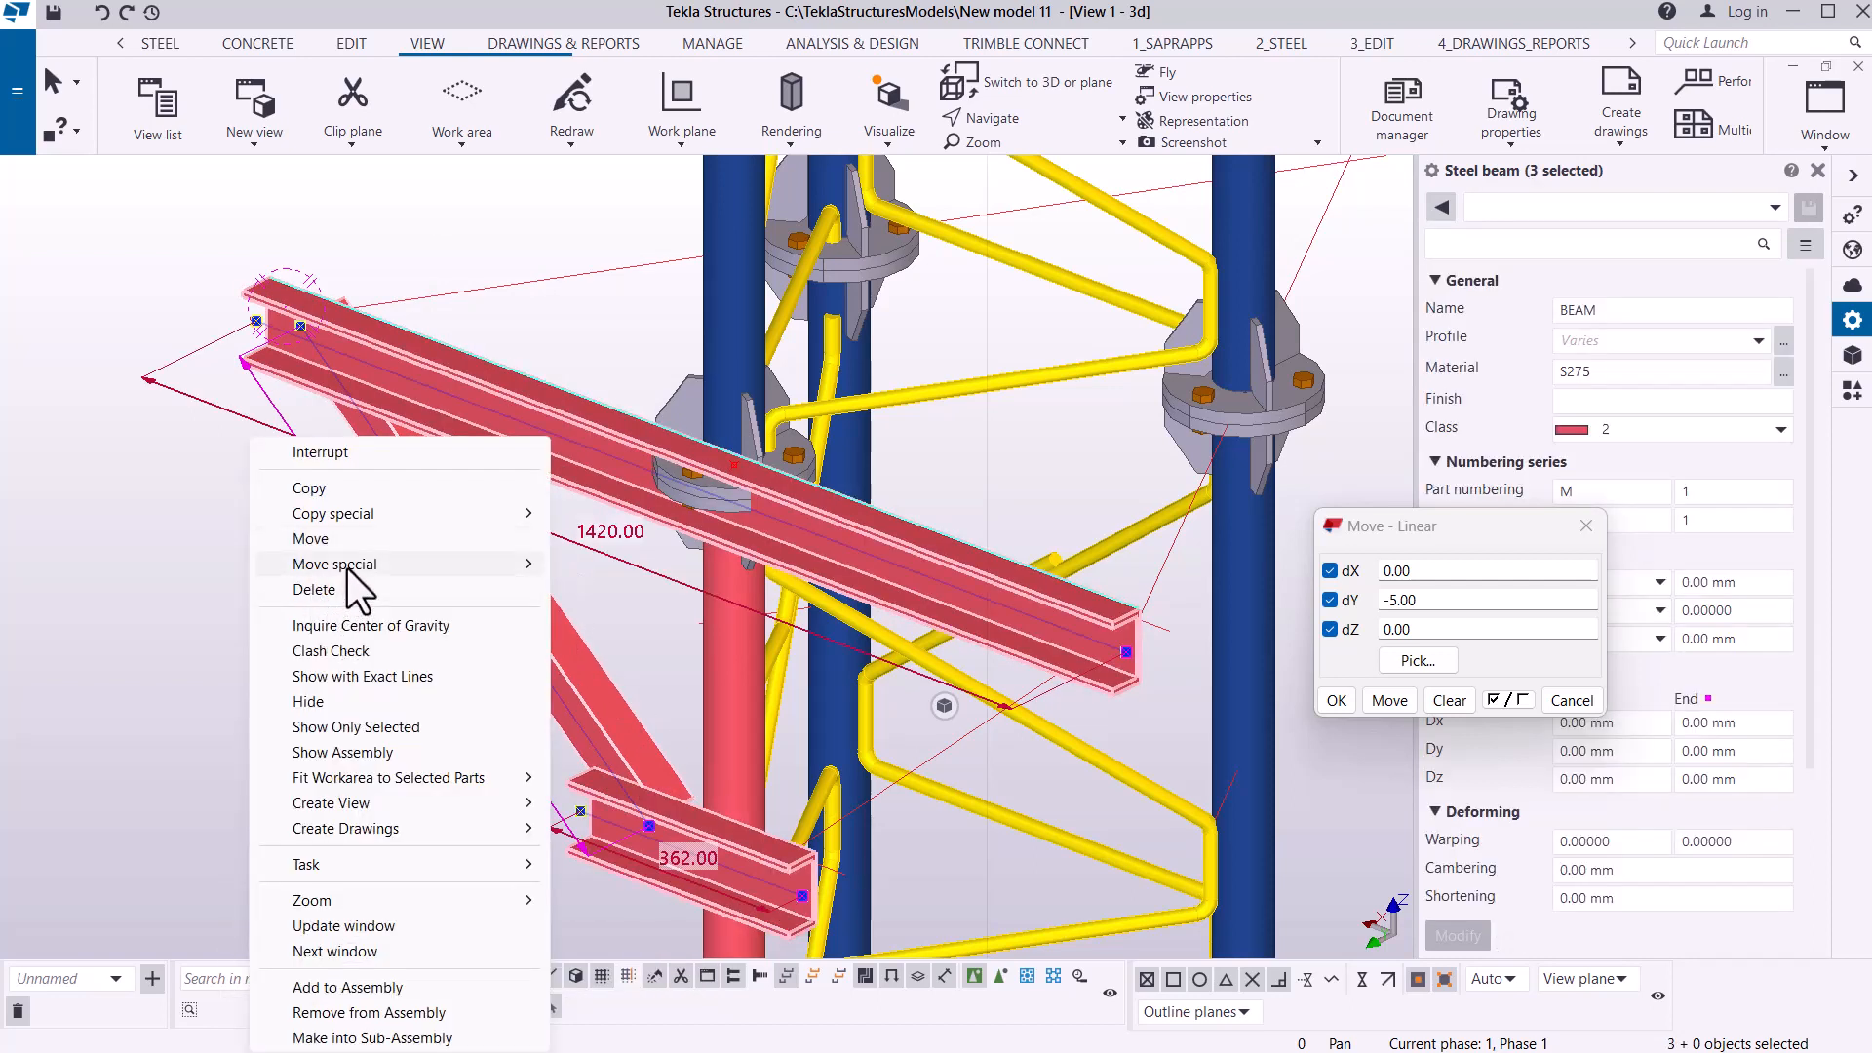
mouse_move(400, 565)
click(609, 566)
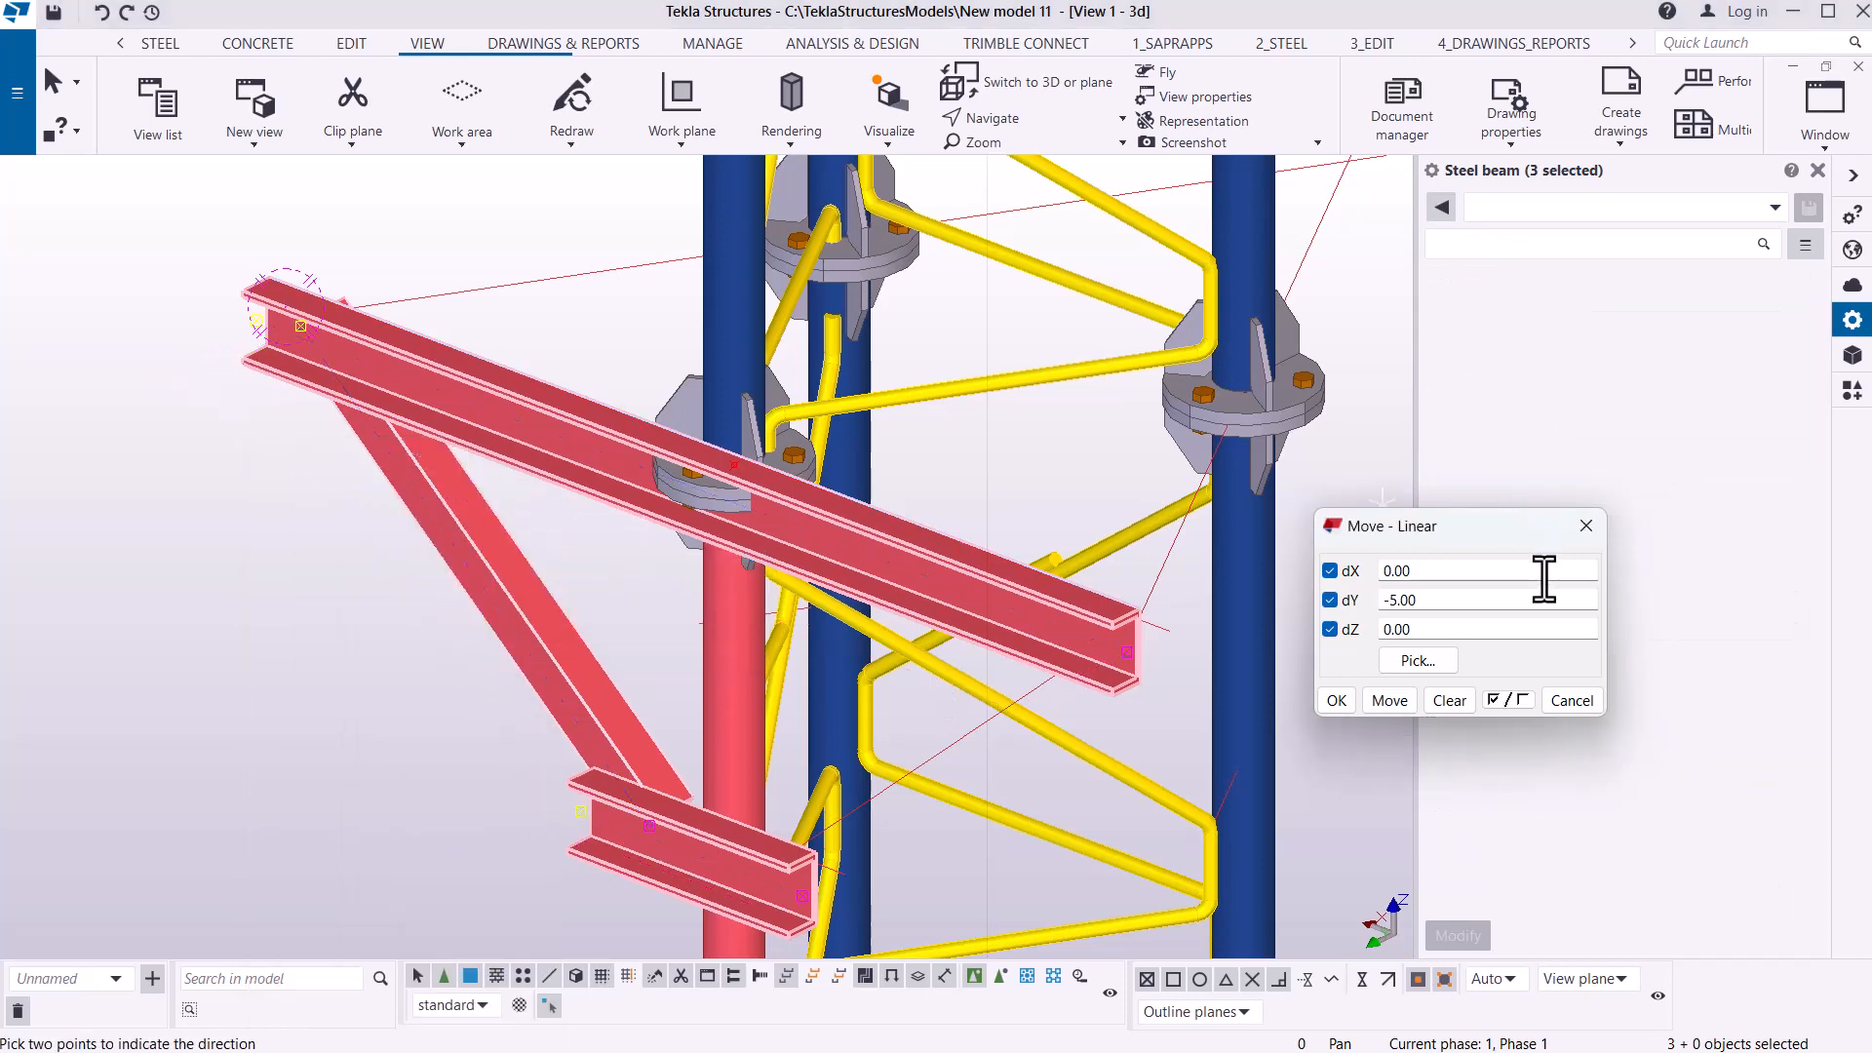
drag(1461, 599, 1336, 600)
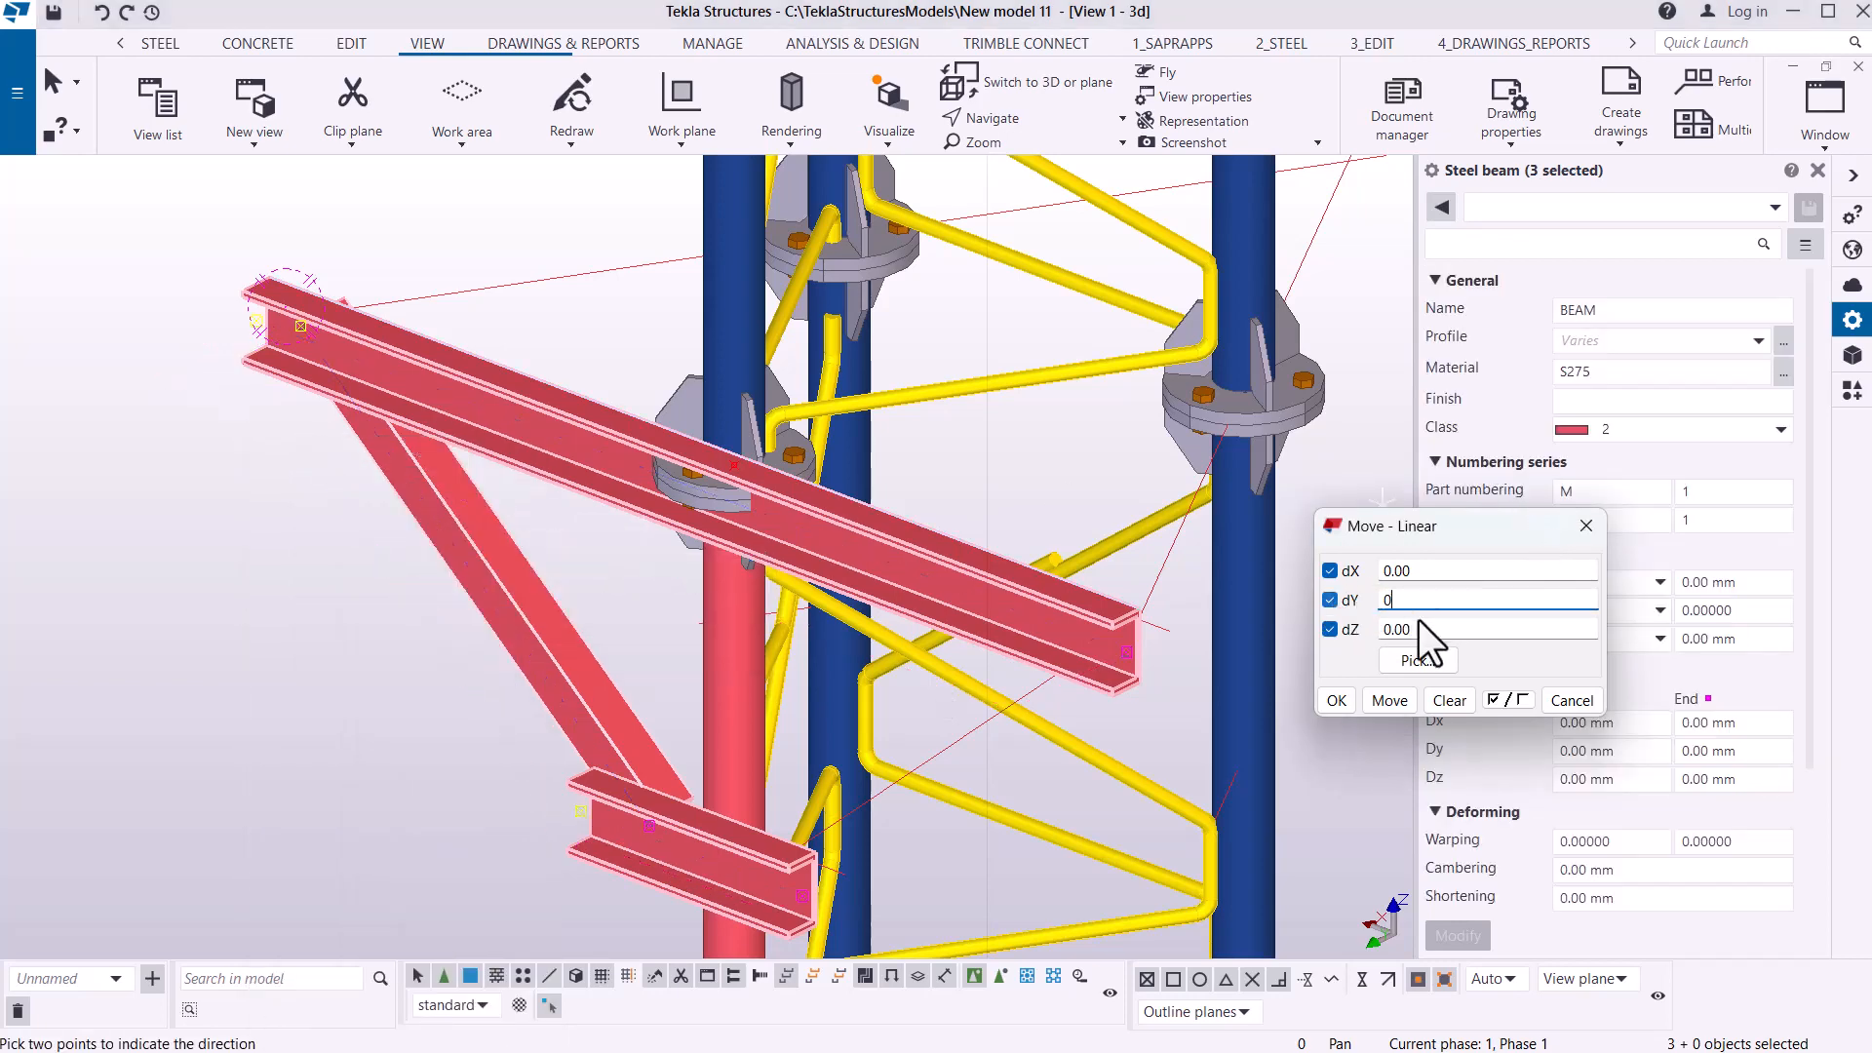
click(1390, 700)
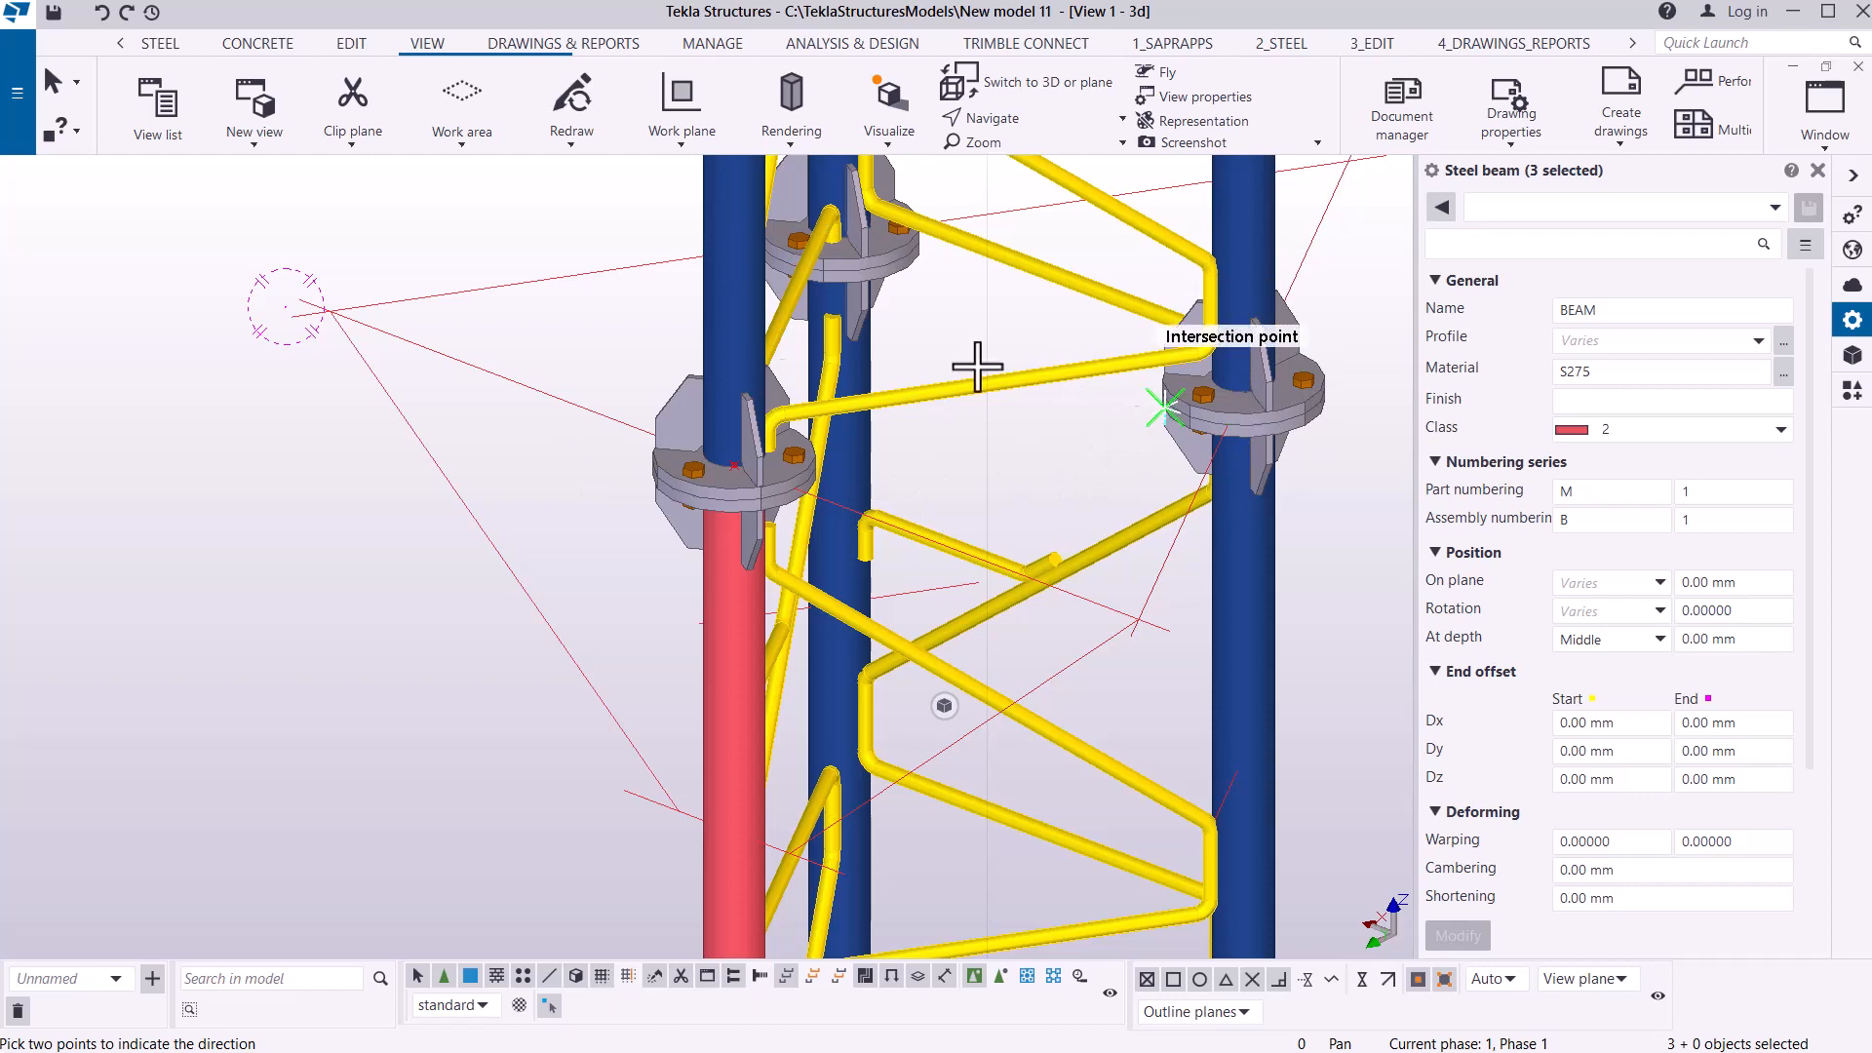
- Examine the relocated frame's position against the mast legs and lattice bracing from the front and the opposite side
scroll(794, 512, down, 1)
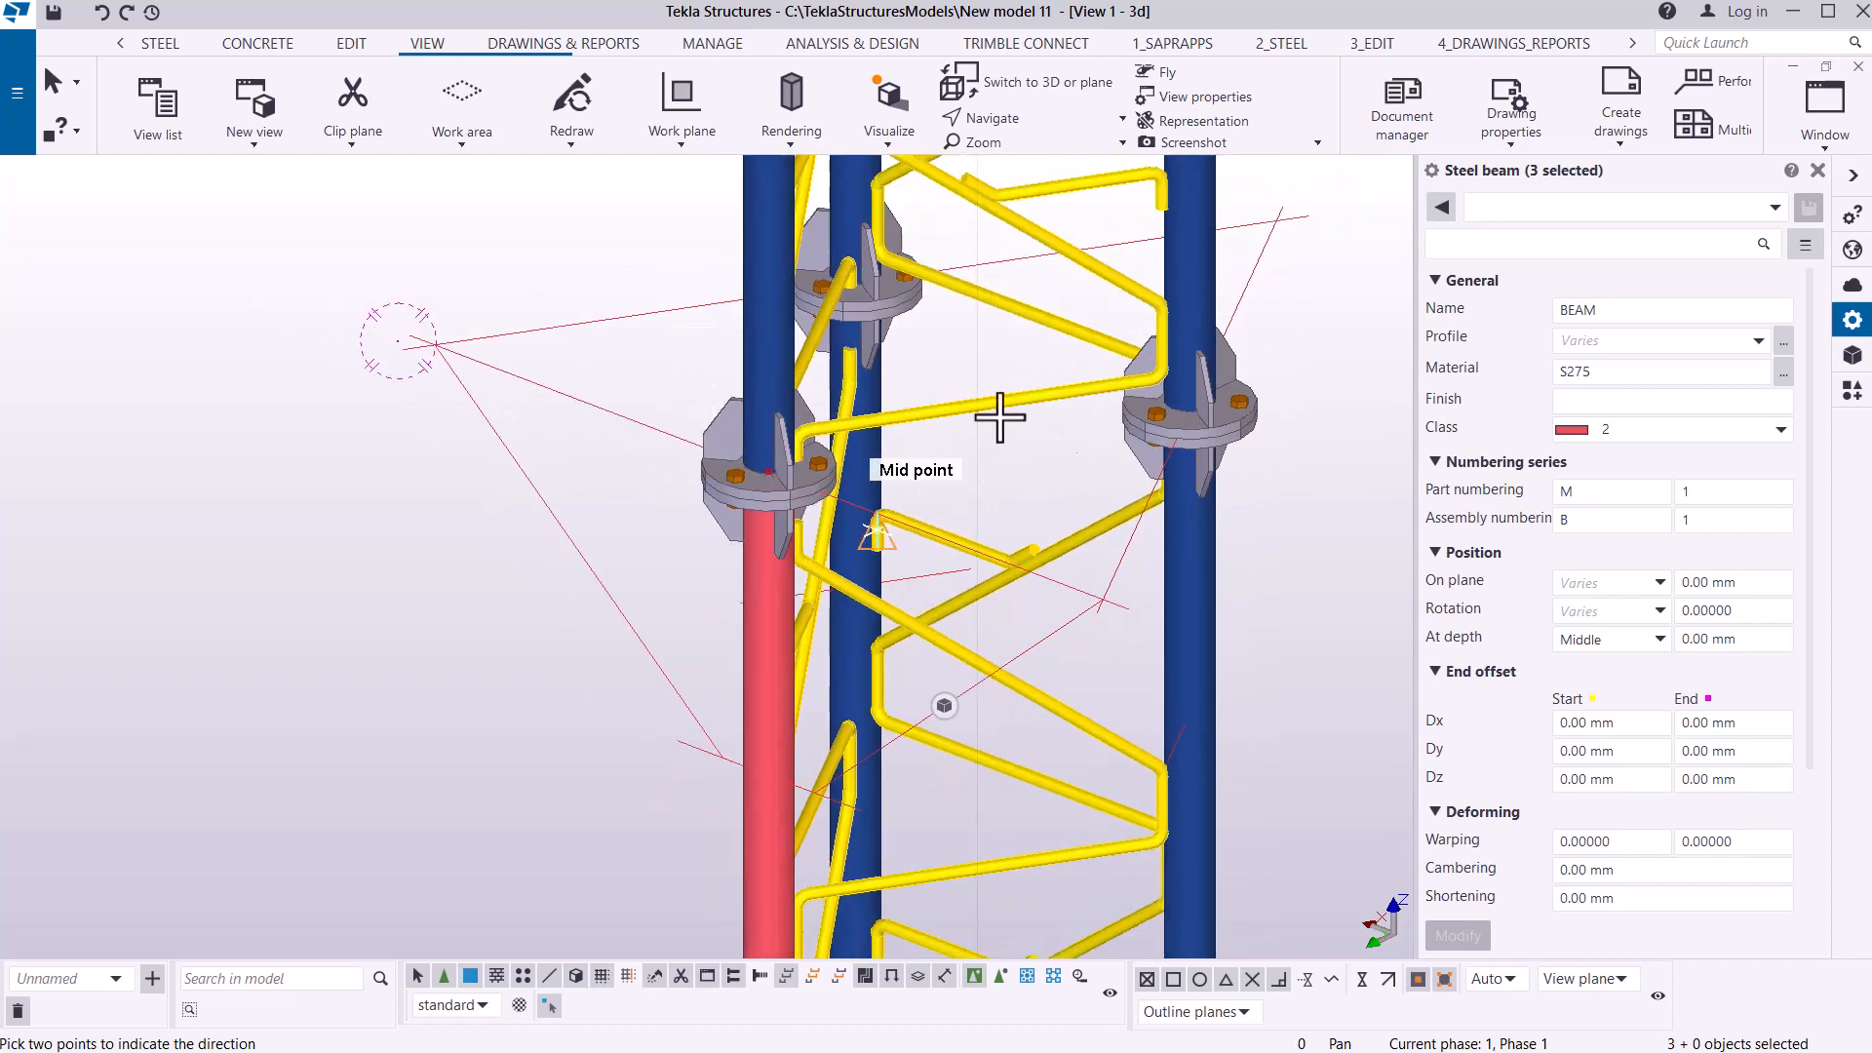
scroll(751, 420, down, 3)
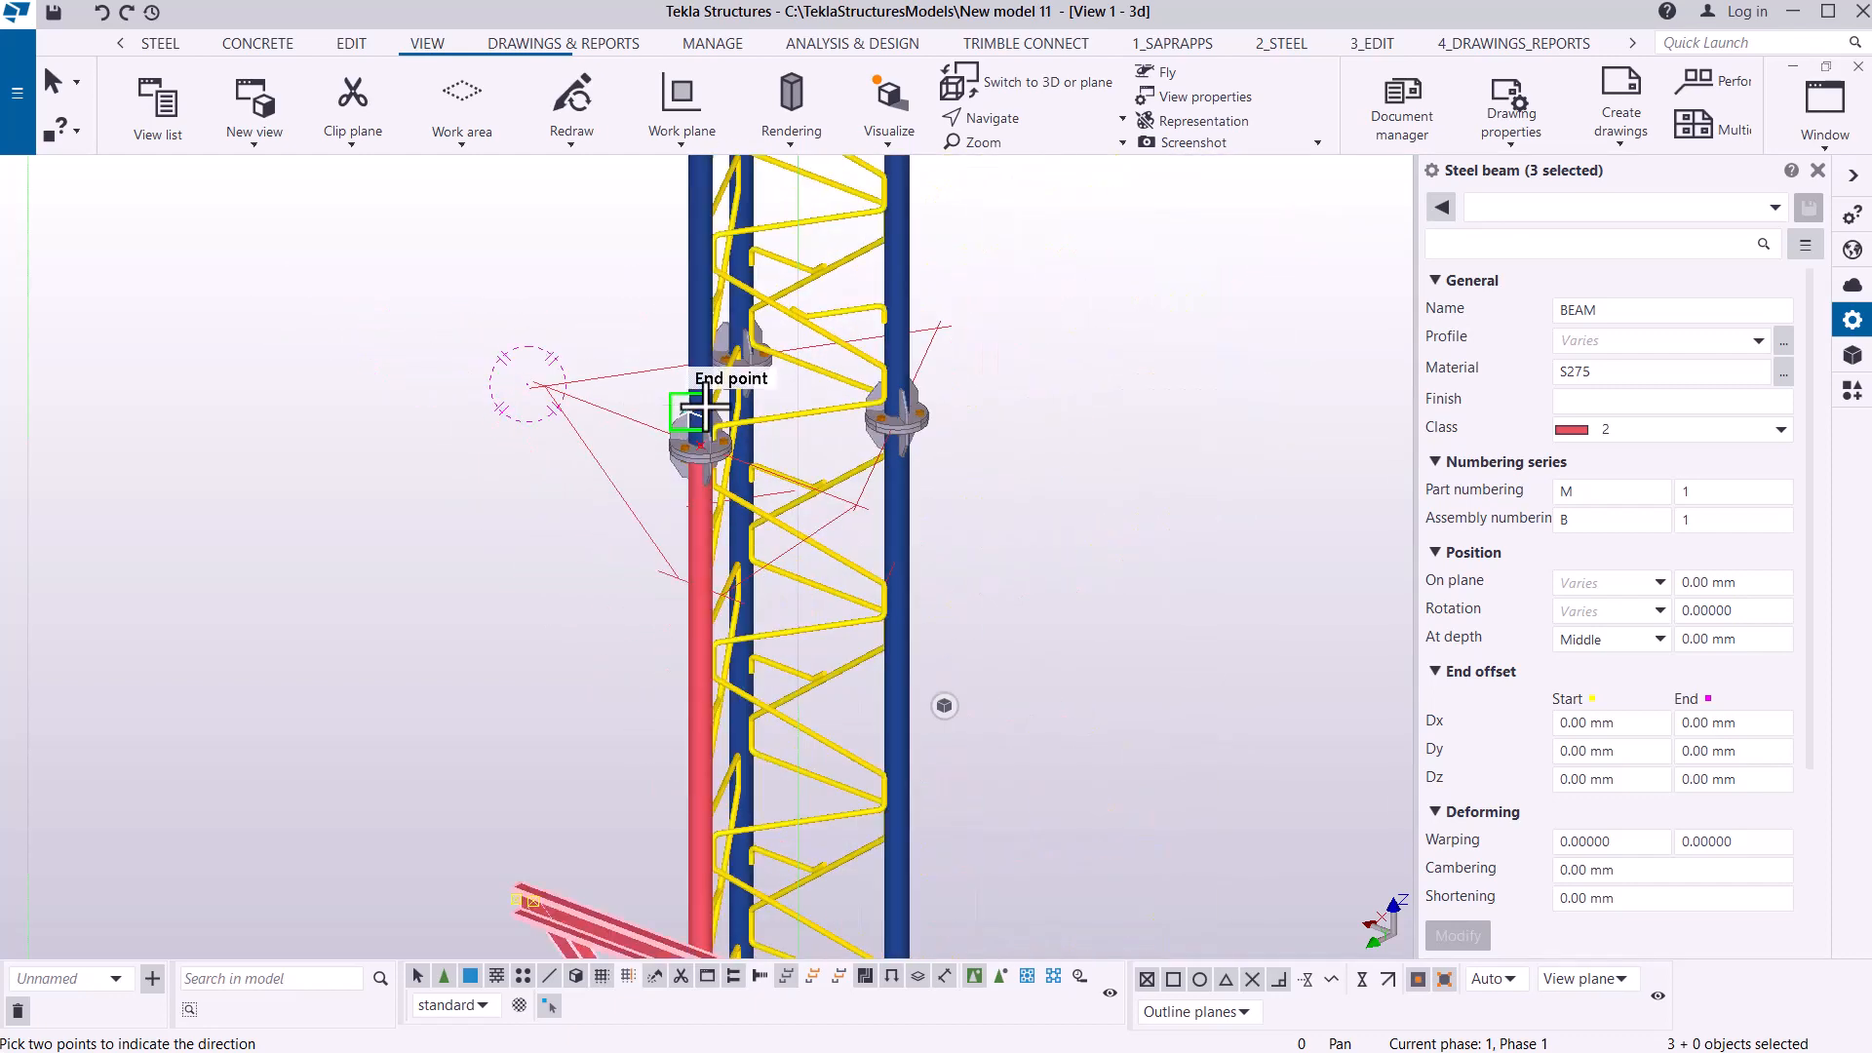
scroll(693, 800, up, 2)
scroll(722, 777, up, 3)
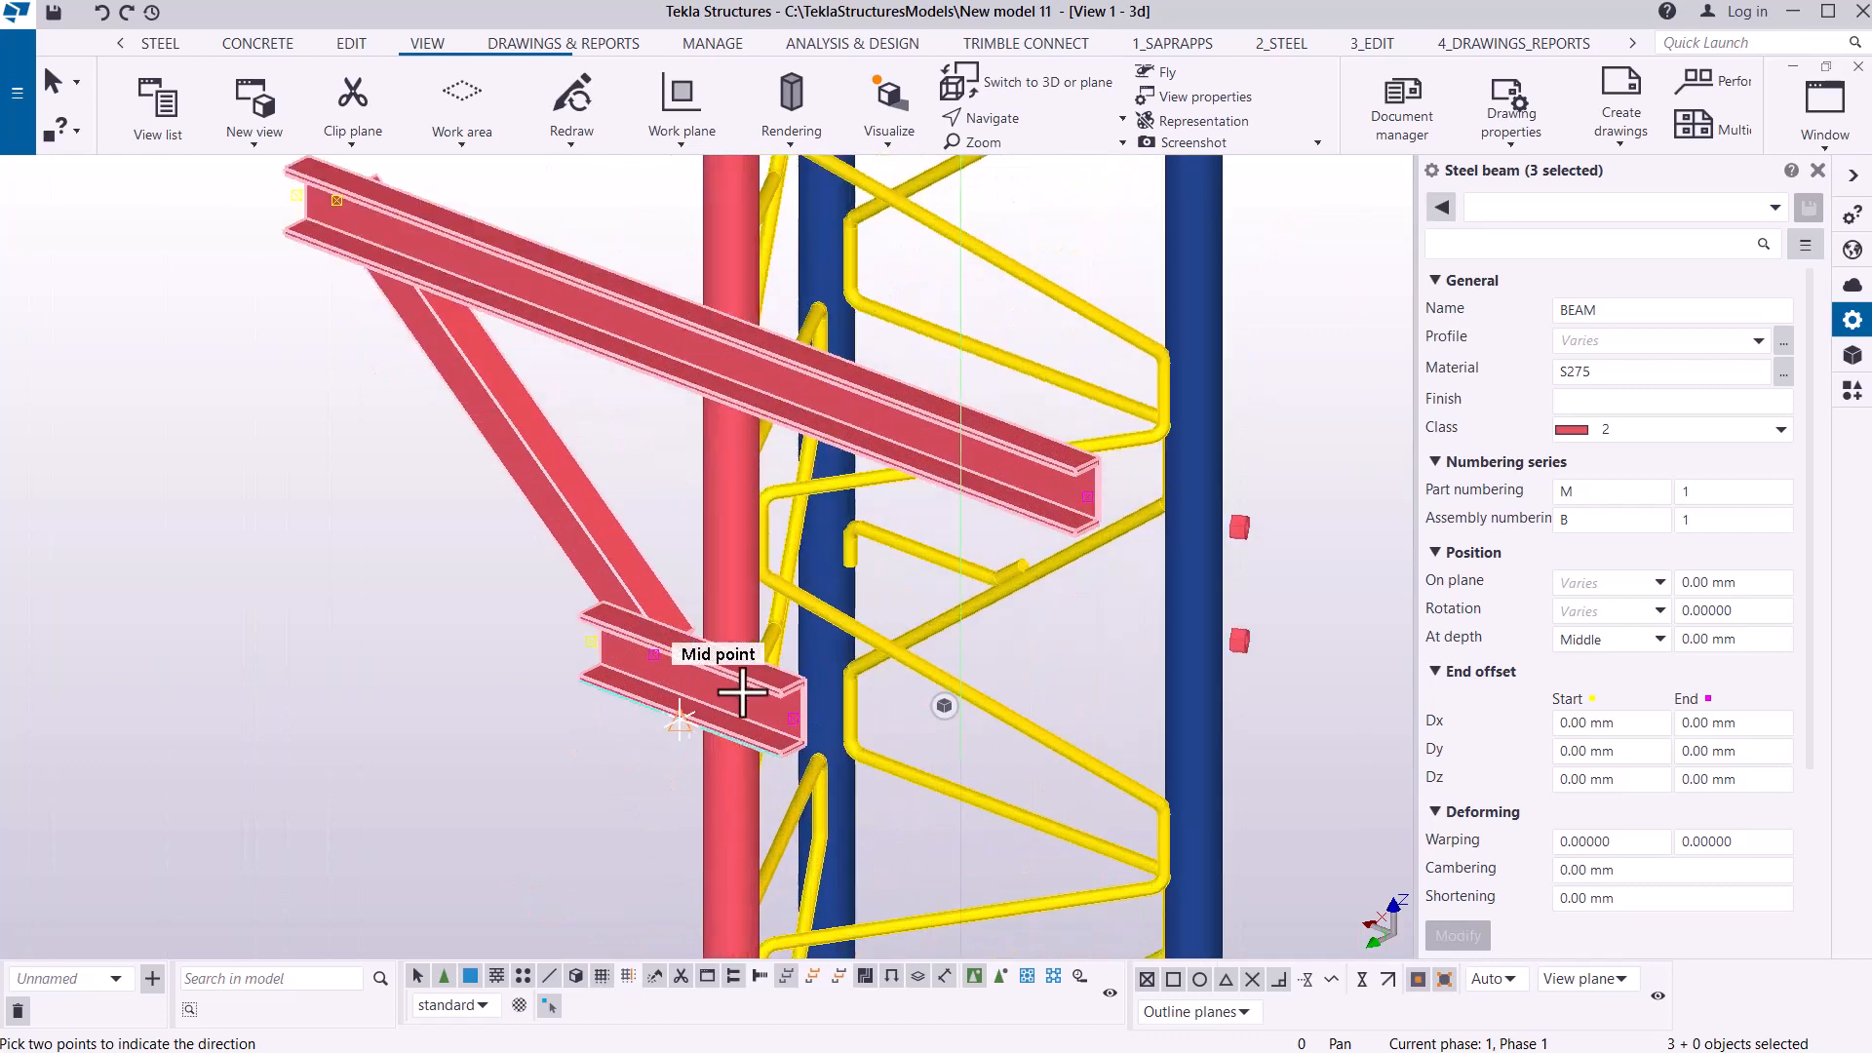
click(1010, 119)
click(1014, 158)
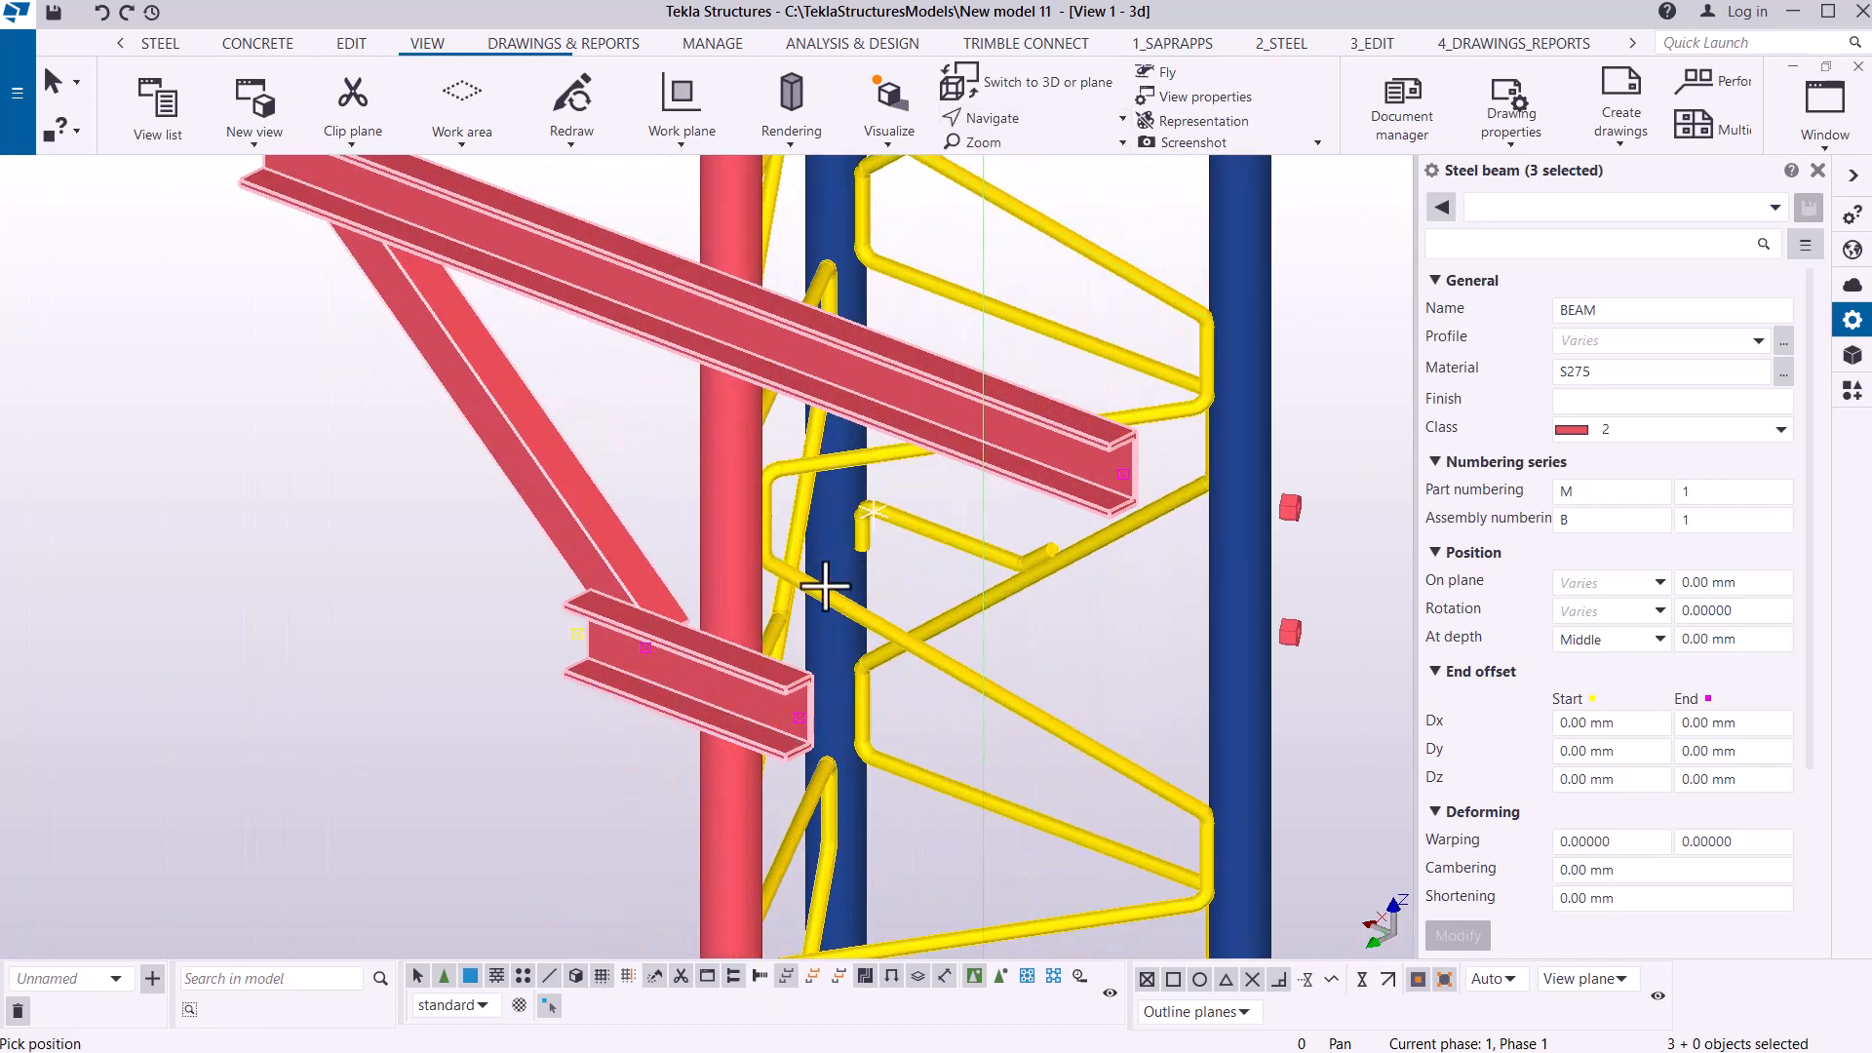
ctrl+middle_drag(702, 643, 1125, 620)
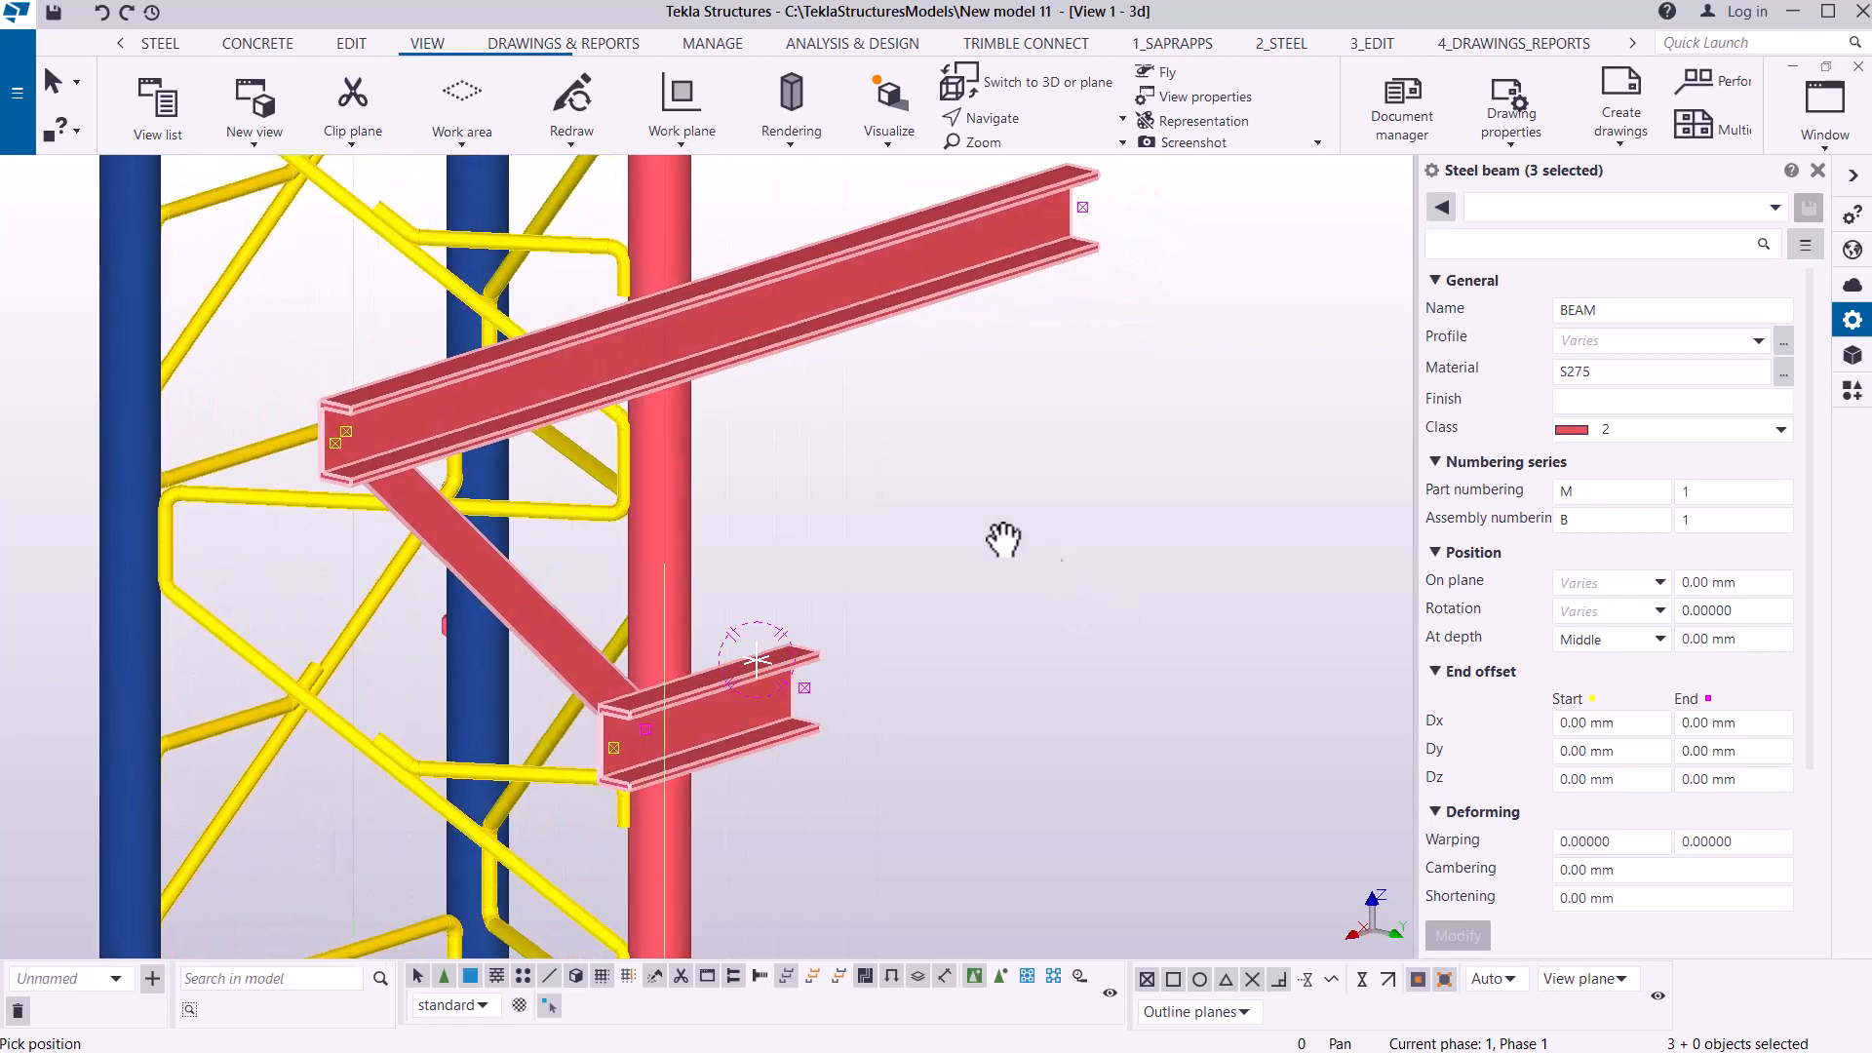
right_click(892, 451)
click(922, 462)
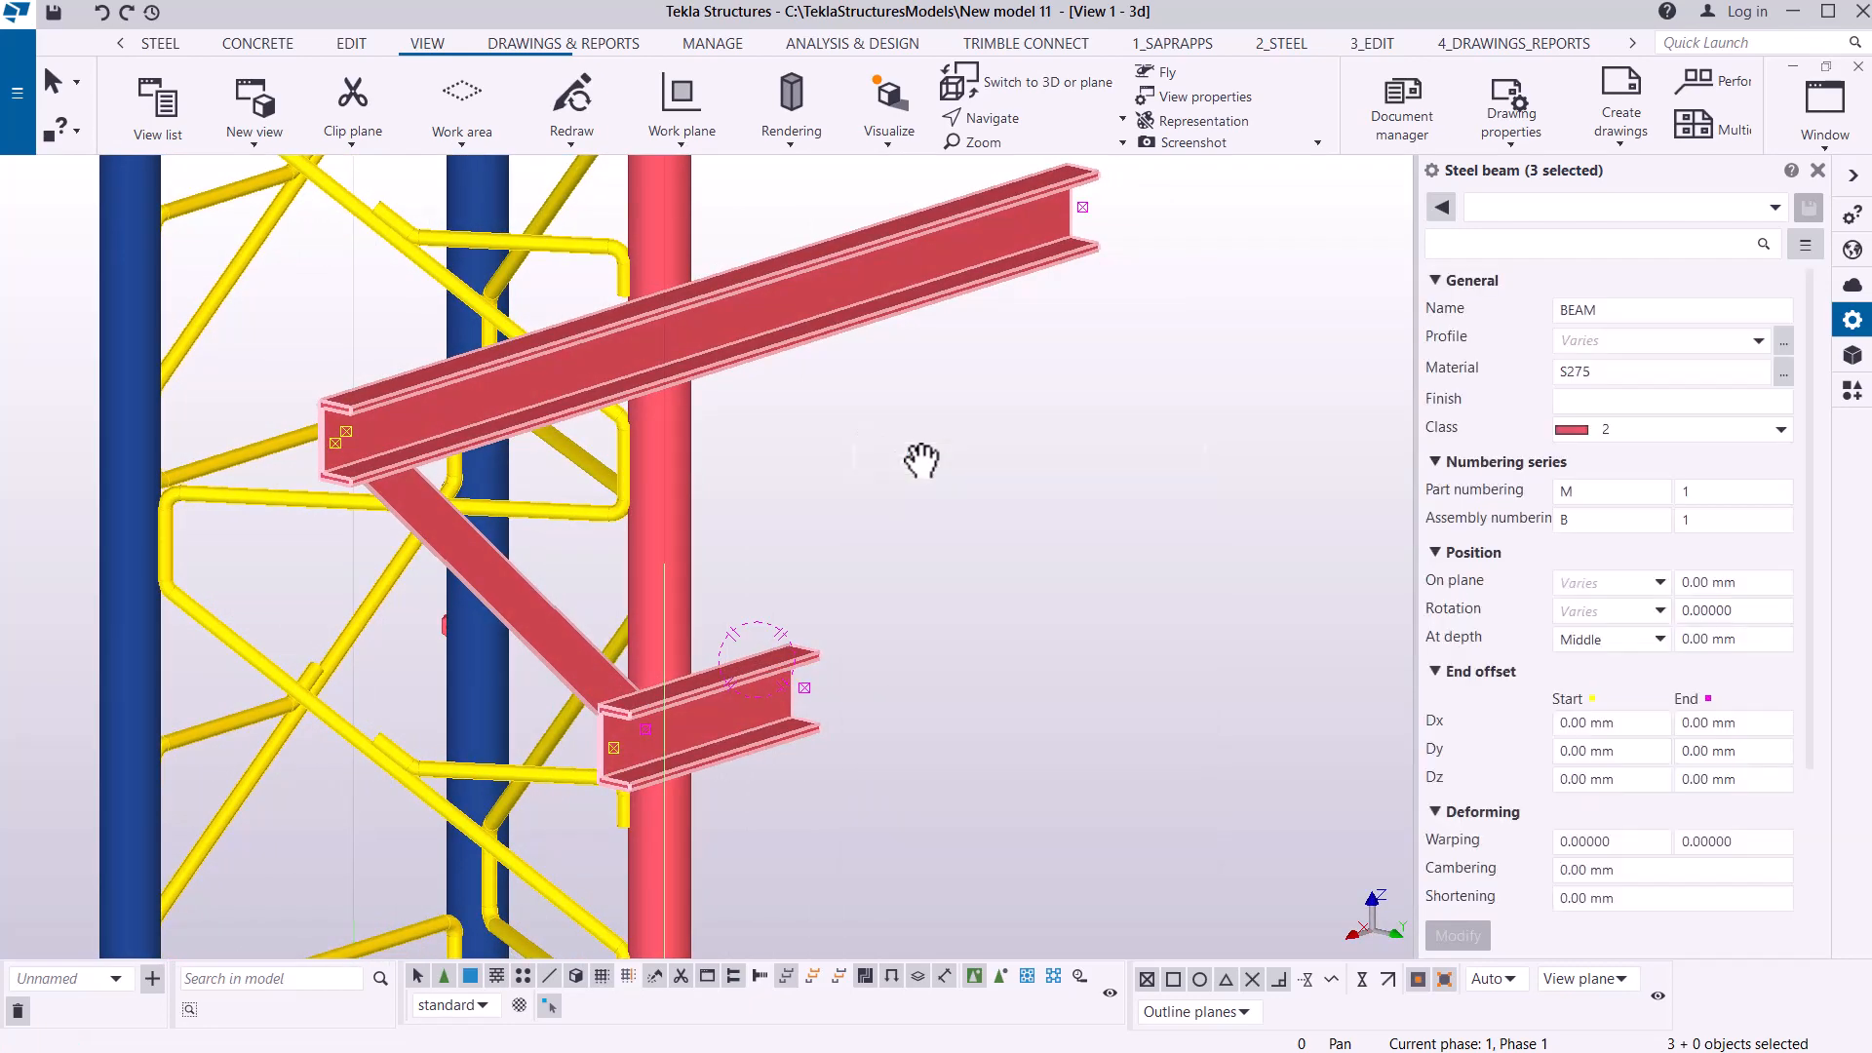